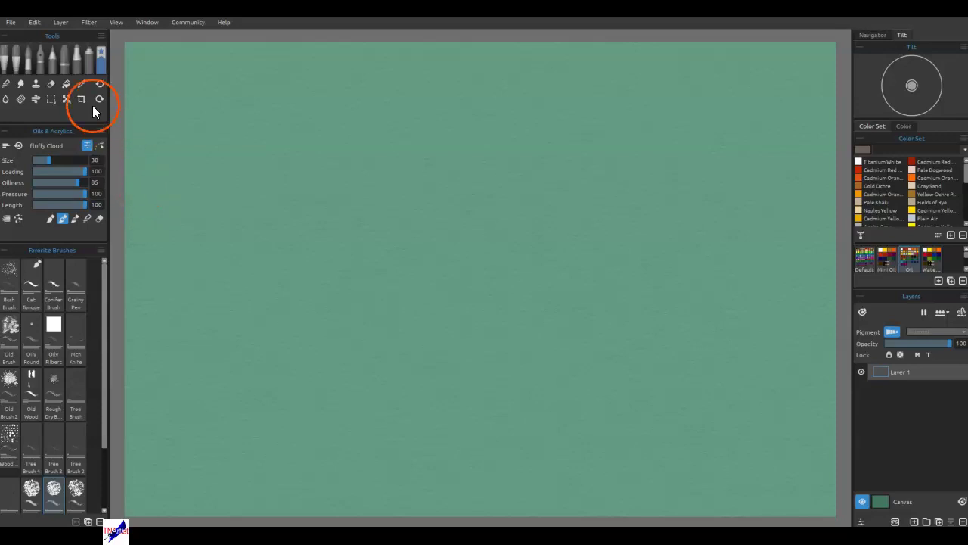
Set the rectangular selection to add mode and sample the canvas green #6ca38a as the current color
click(51, 99)
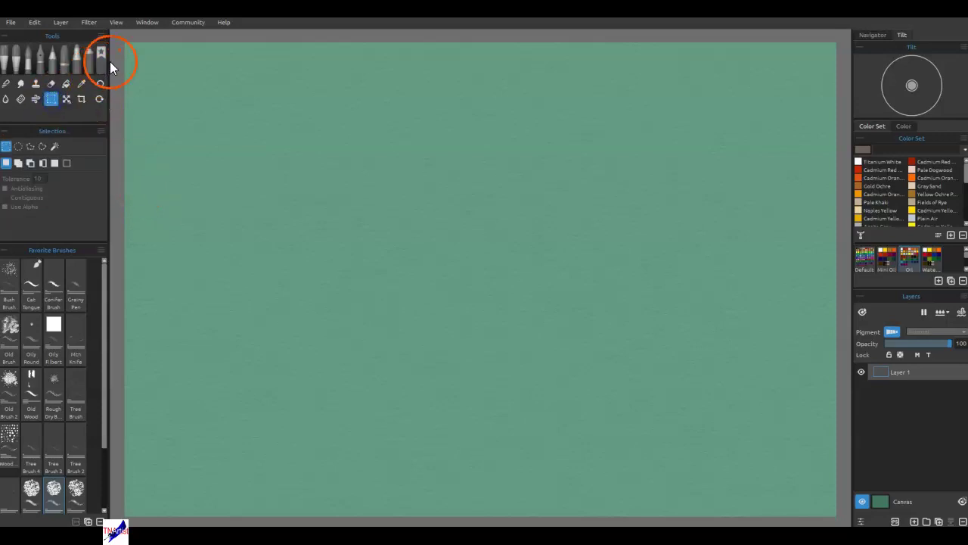
click(18, 162)
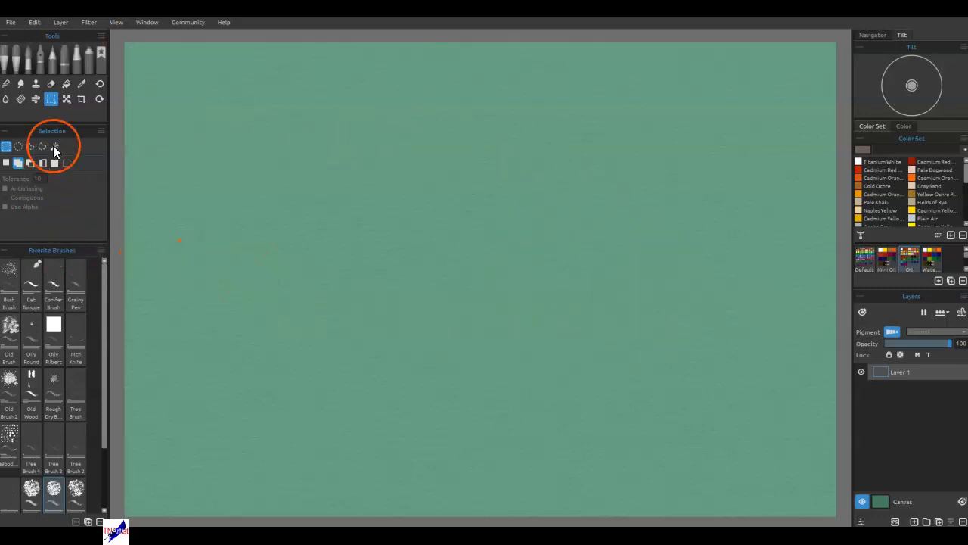
click(82, 83)
click(411, 155)
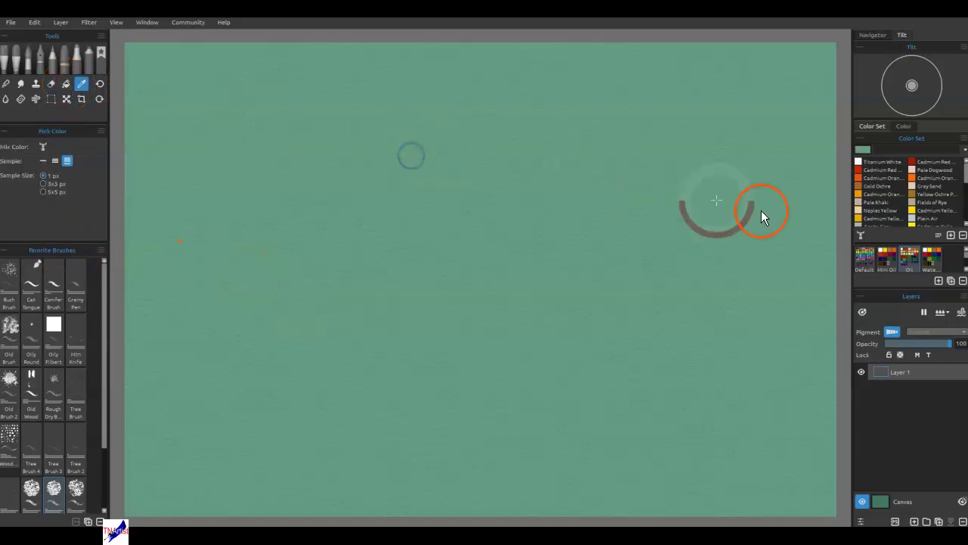
click(864, 154)
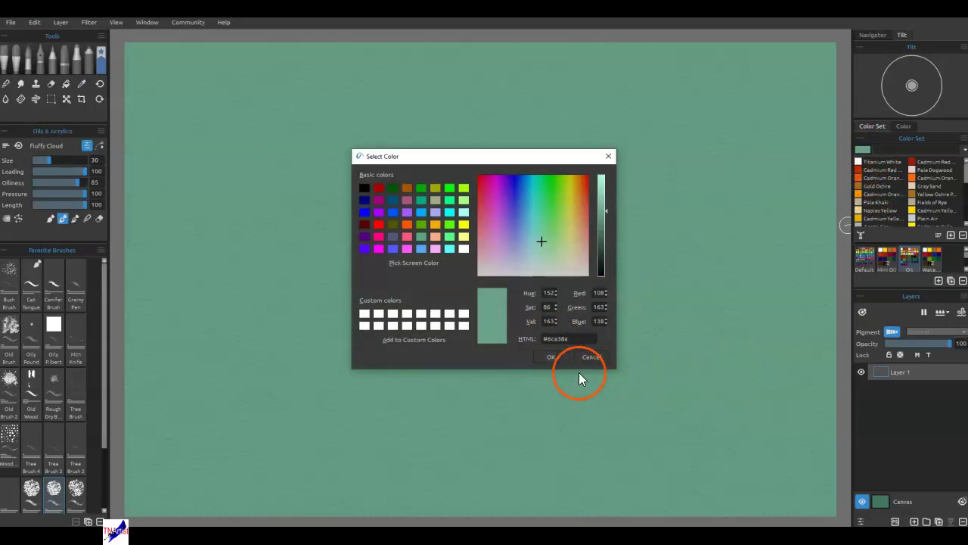
click(554, 358)
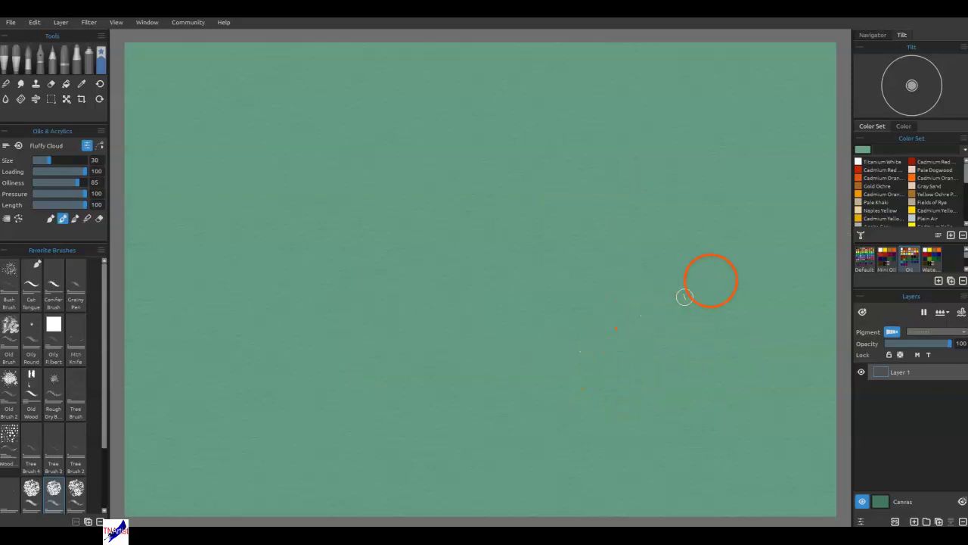
Select a rectangular band across the canvas's full width, covering about its upper third, for the sky
click(47, 101)
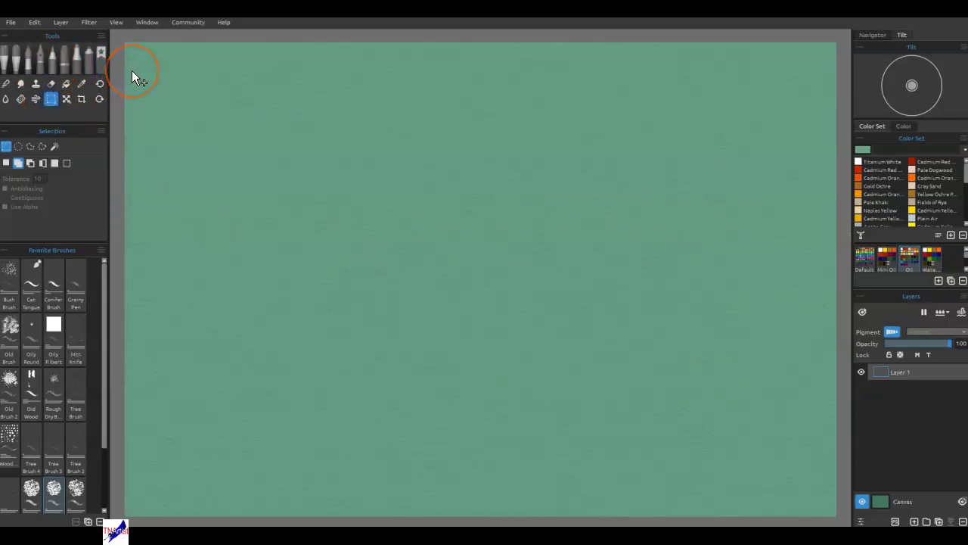
drag(122, 36, 846, 214)
mouse_move(846, 213)
mouse_down()
mouse_move(836, 180)
mouse_move(849, 206)
mouse_up()
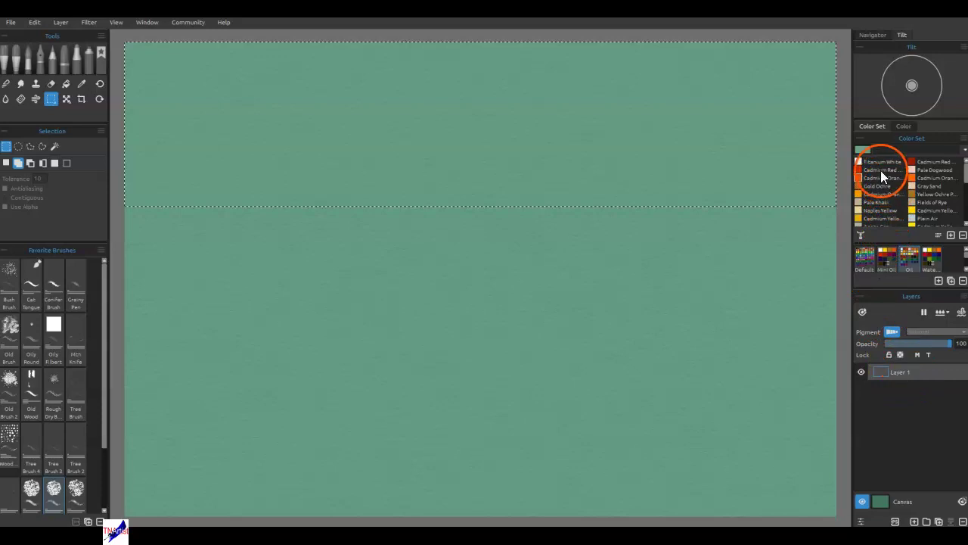
Change the color to turquoise #6ac3bd and fill the selected sky band with it
double_click(867, 150)
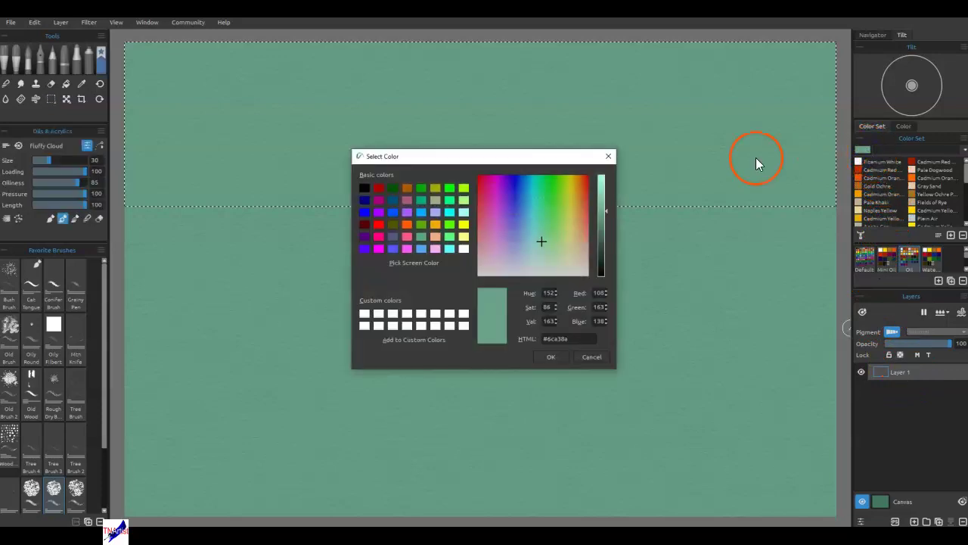
click(534, 230)
drag(599, 198, 601, 199)
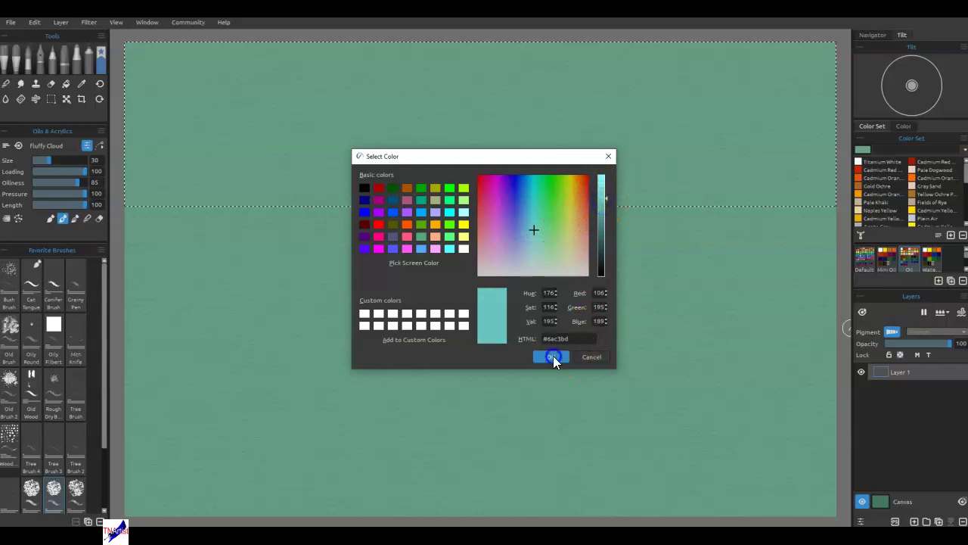
click(553, 357)
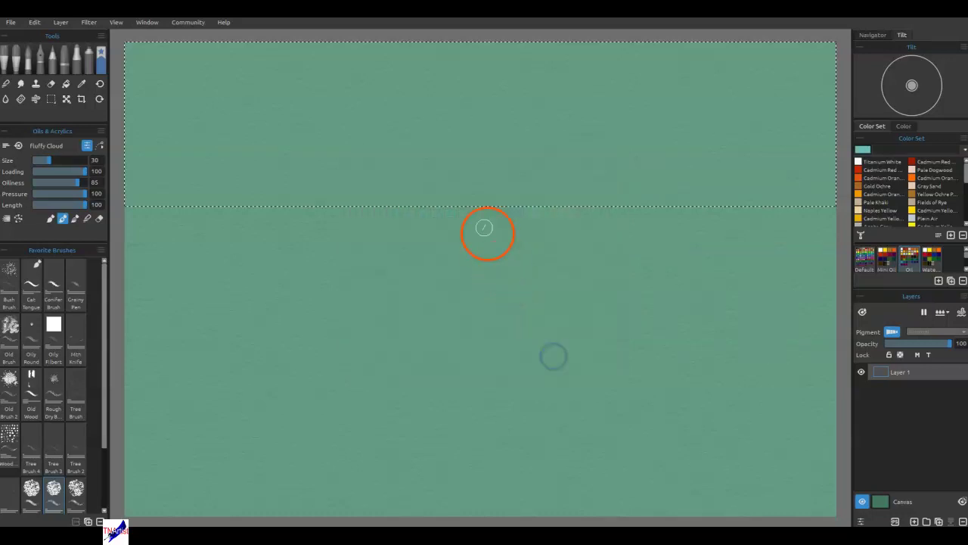
click(66, 85)
click(368, 165)
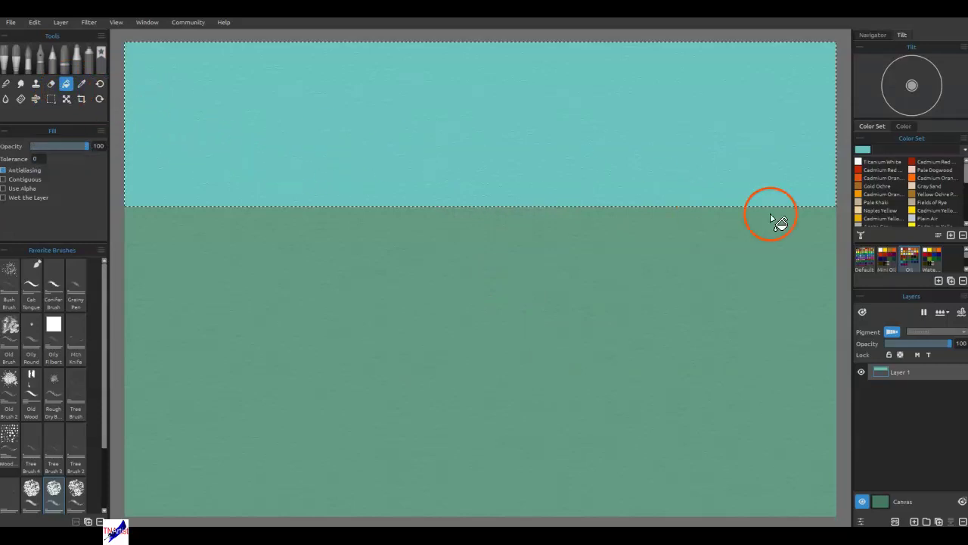
Change the color to the softer turquoise #8ac3bc and fill the selected sky band with it
click(863, 151)
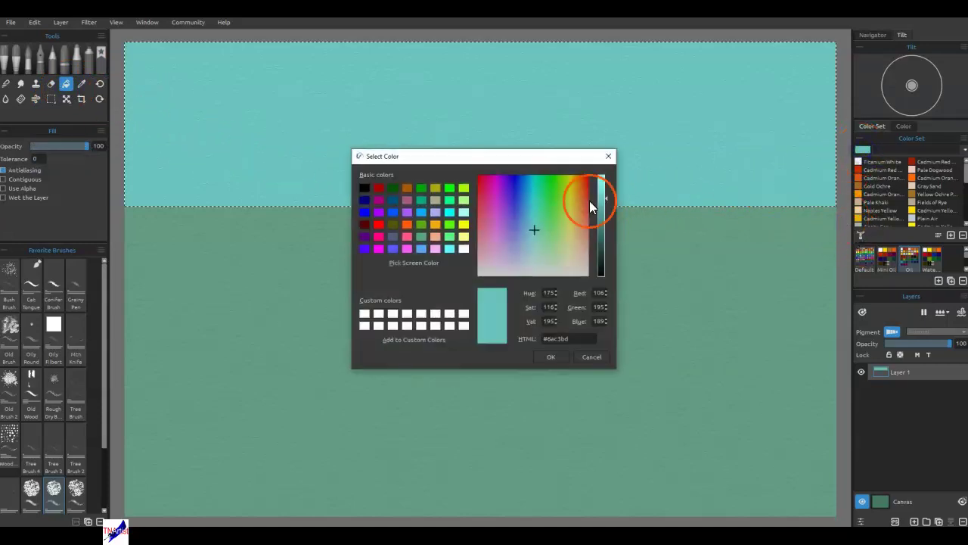
click(535, 247)
click(560, 357)
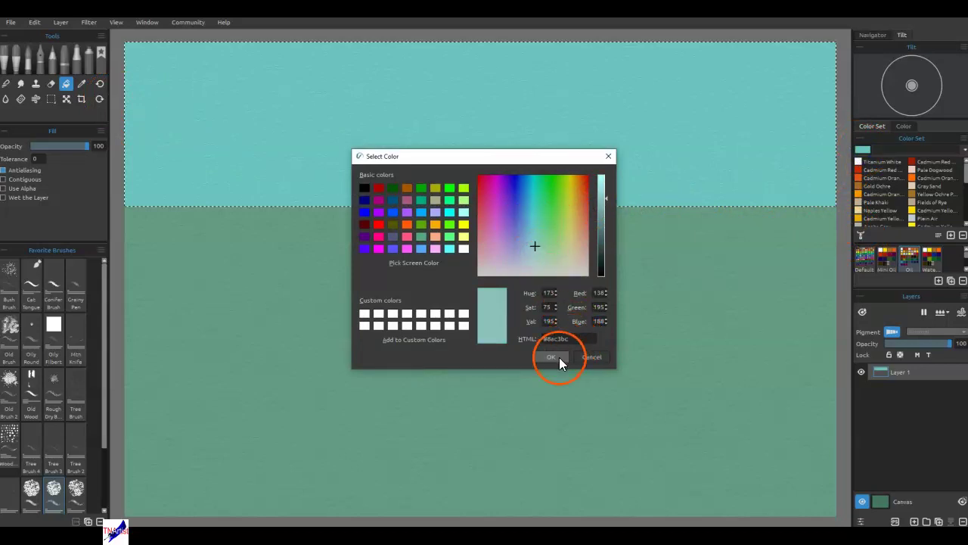
click(546, 179)
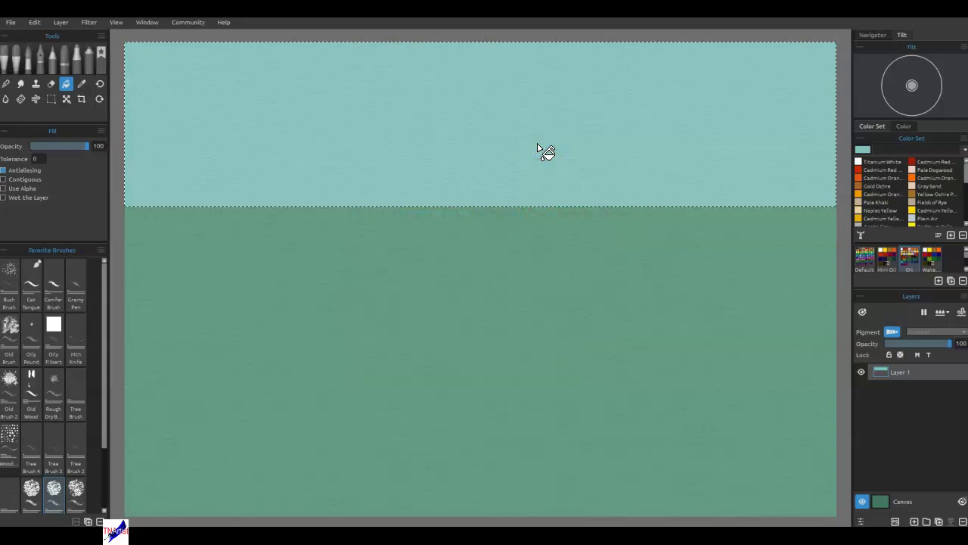
click(772, 302)
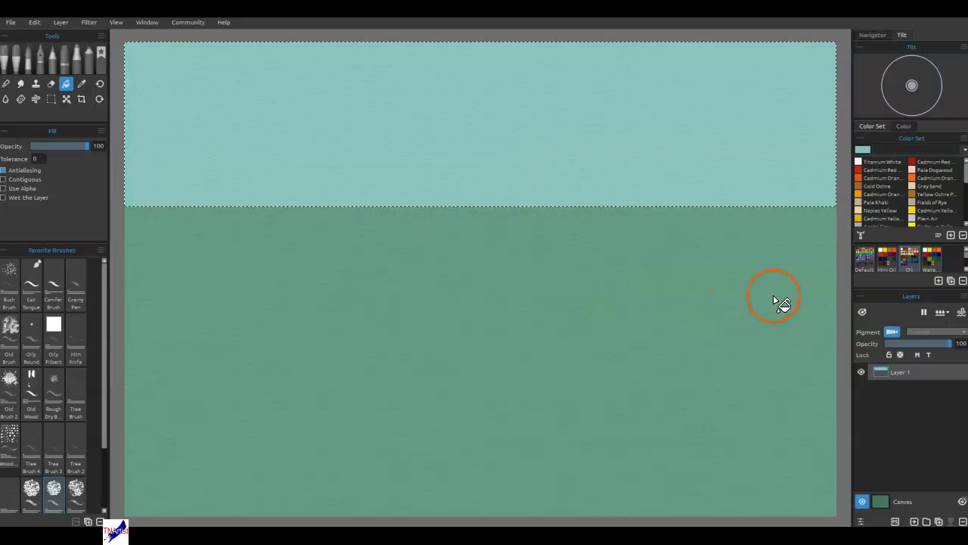
click(360, 304)
click(417, 367)
click(225, 250)
click(203, 421)
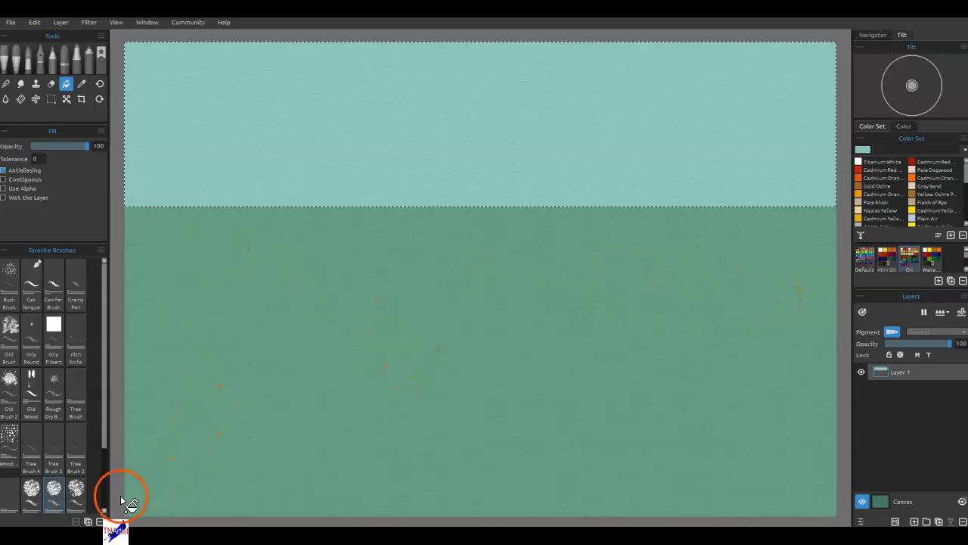
Choose the Fluffy Cloud brush and set its color to a pale, desaturated gray-blue
drag(106, 444, 96, 474)
click(59, 470)
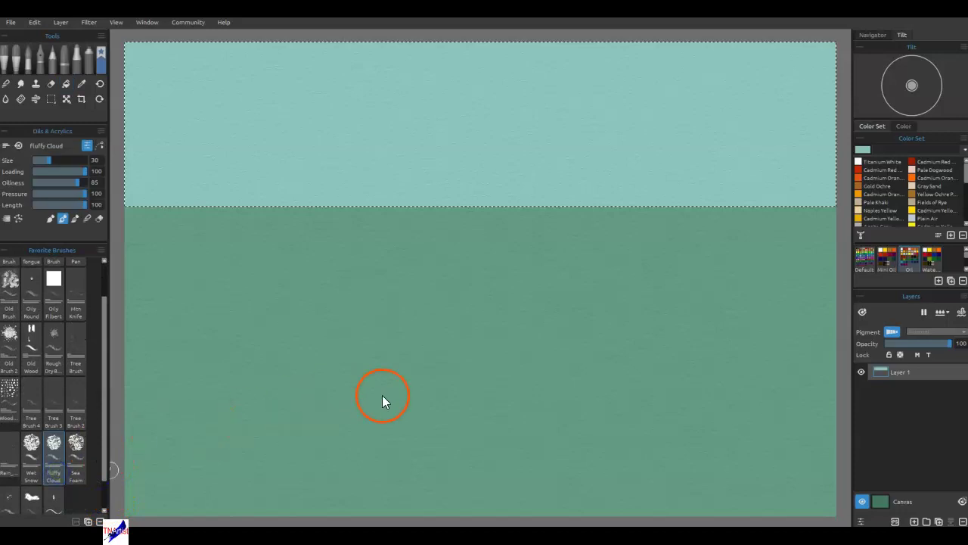
click(865, 148)
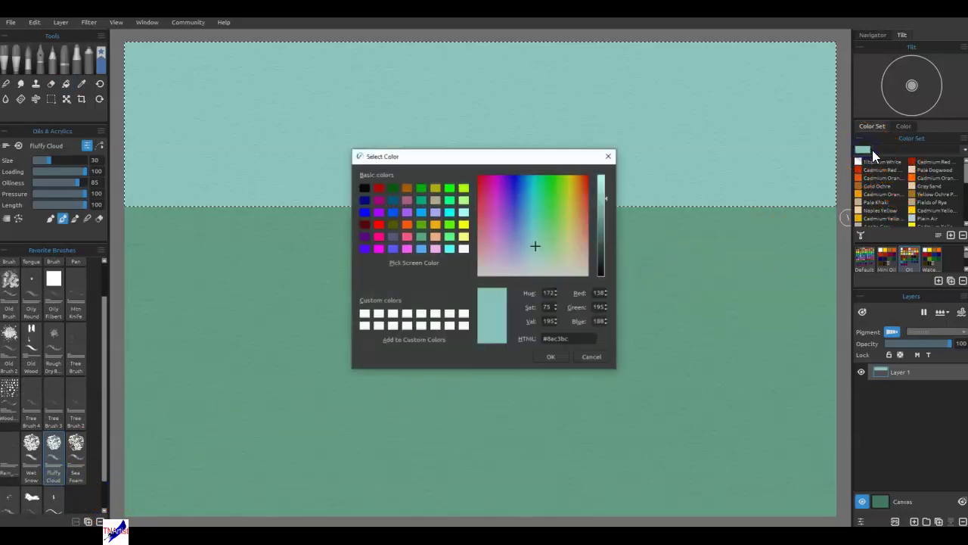
click(525, 253)
click(550, 359)
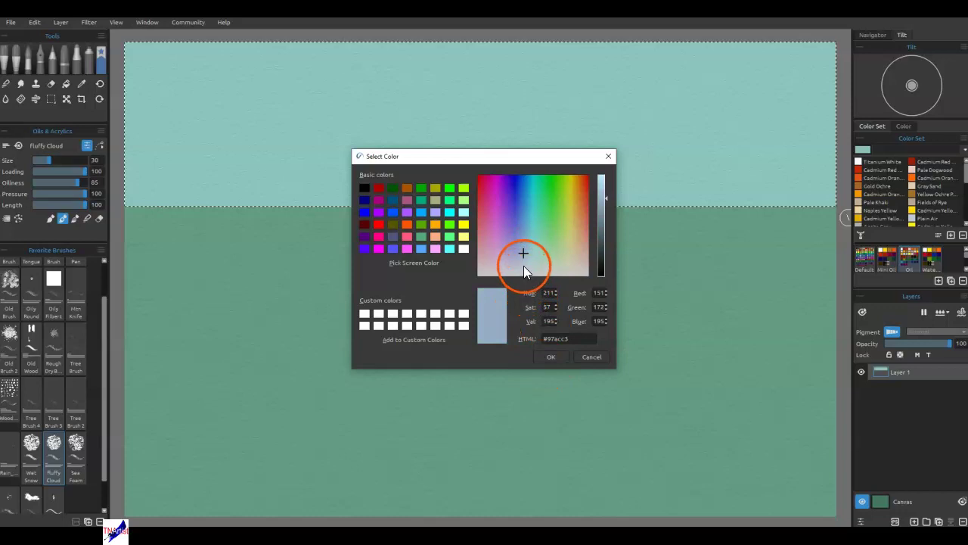
click(523, 264)
click(557, 358)
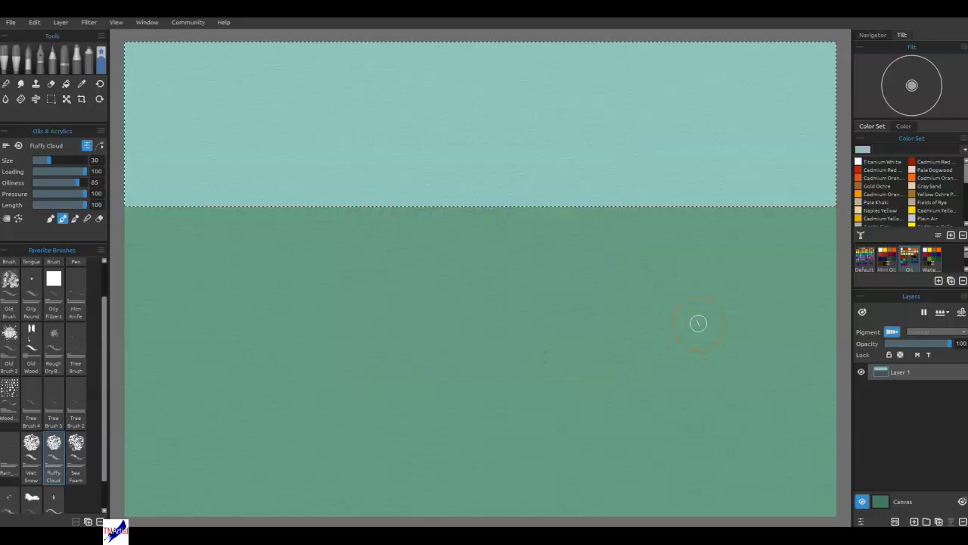
Paint thin horizontal cloud streaks across the sky band, mainly over its left and middle parts
mouse_move(125, 87)
mouse_down()
mouse_move(421, 87)
mouse_move(496, 74)
mouse_move(531, 83)
mouse_move(567, 65)
mouse_move(657, 67)
mouse_move(497, 103)
mouse_move(176, 112)
mouse_move(114, 124)
mouse_up()
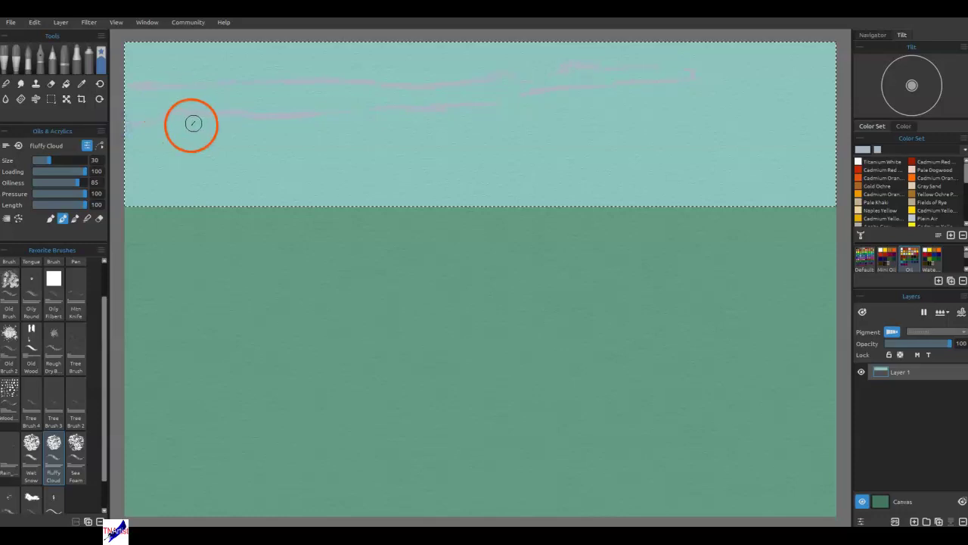
drag(262, 122, 305, 123)
mouse_move(214, 141)
mouse_down()
mouse_move(150, 157)
mouse_move(484, 163)
mouse_up()
mouse_move(435, 145)
mouse_down()
mouse_move(507, 144)
mouse_move(554, 129)
mouse_move(182, 143)
mouse_up()
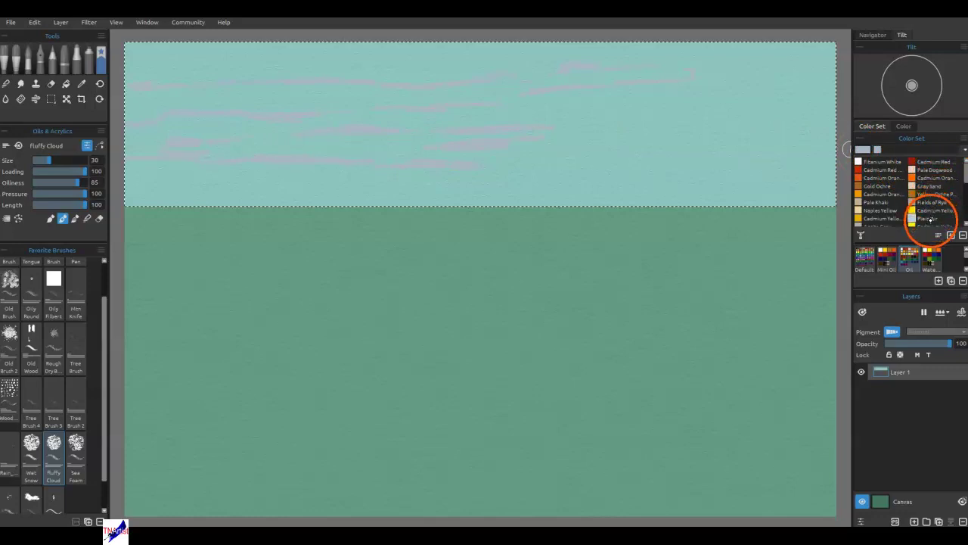
Paint lighter cloud highlights along and between the streaks across the sky using the Plain Air color
click(913, 219)
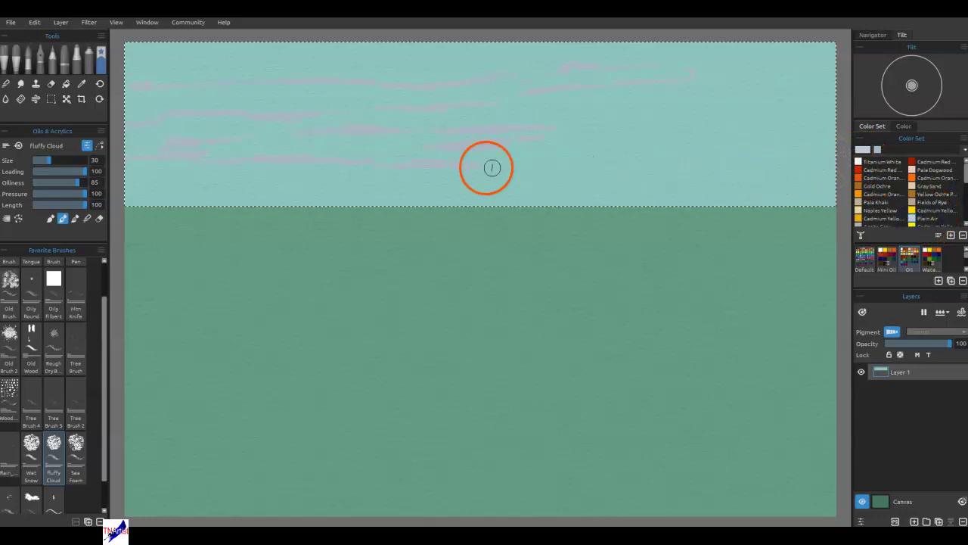
mouse_move(344, 142)
mouse_down()
mouse_move(399, 143)
mouse_move(382, 149)
mouse_move(406, 153)
mouse_move(535, 150)
mouse_up()
drag(541, 152, 598, 163)
mouse_move(610, 164)
mouse_down()
mouse_move(636, 167)
mouse_move(541, 179)
mouse_up()
drag(471, 180, 365, 186)
drag(340, 184, 151, 185)
mouse_move(210, 63)
mouse_down()
mouse_move(382, 66)
mouse_move(359, 76)
mouse_move(420, 83)
mouse_move(509, 65)
mouse_move(549, 75)
mouse_move(566, 56)
mouse_move(722, 69)
mouse_move(501, 92)
mouse_move(481, 104)
mouse_move(361, 96)
mouse_move(139, 116)
mouse_move(163, 76)
mouse_move(123, 75)
mouse_up()
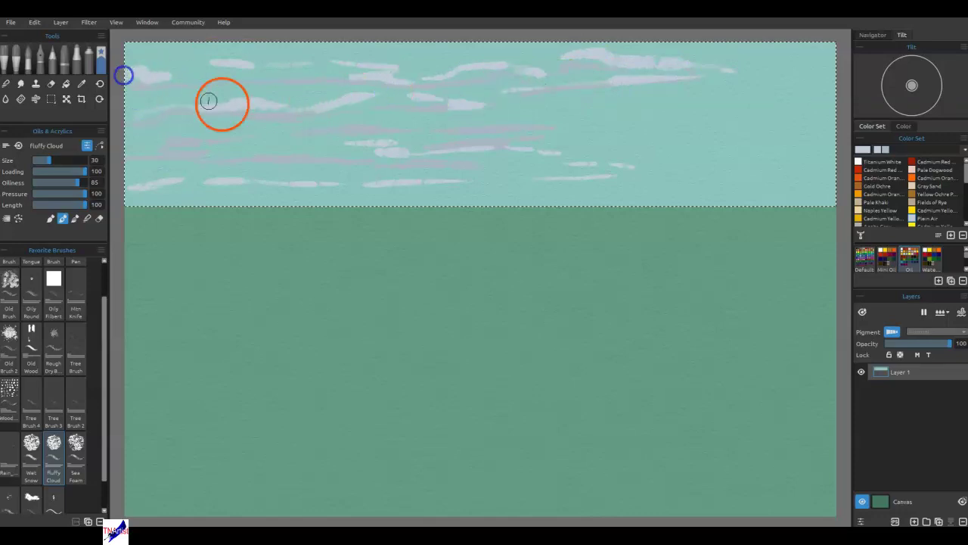
drag(538, 119, 577, 119)
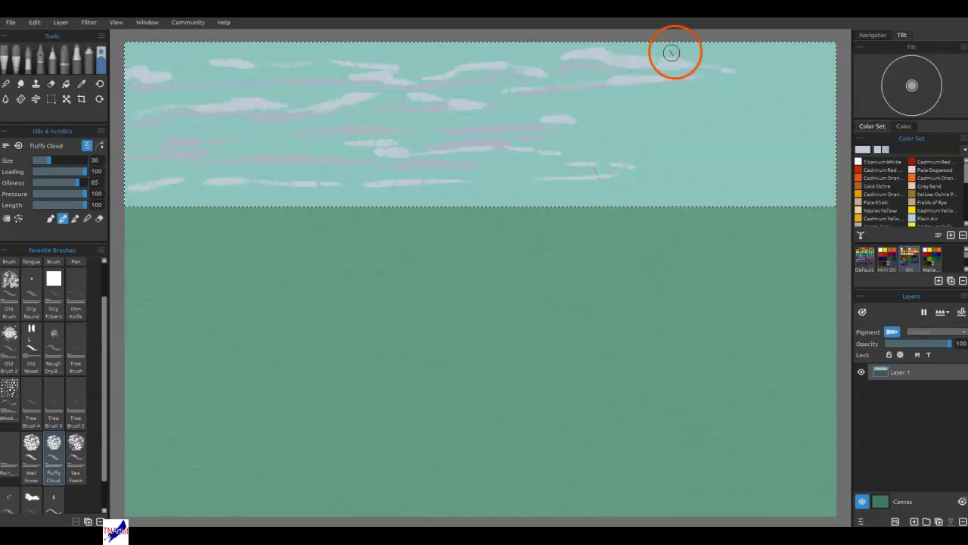
drag(721, 49, 777, 62)
drag(606, 104, 540, 105)
drag(507, 119, 411, 122)
drag(382, 124, 242, 130)
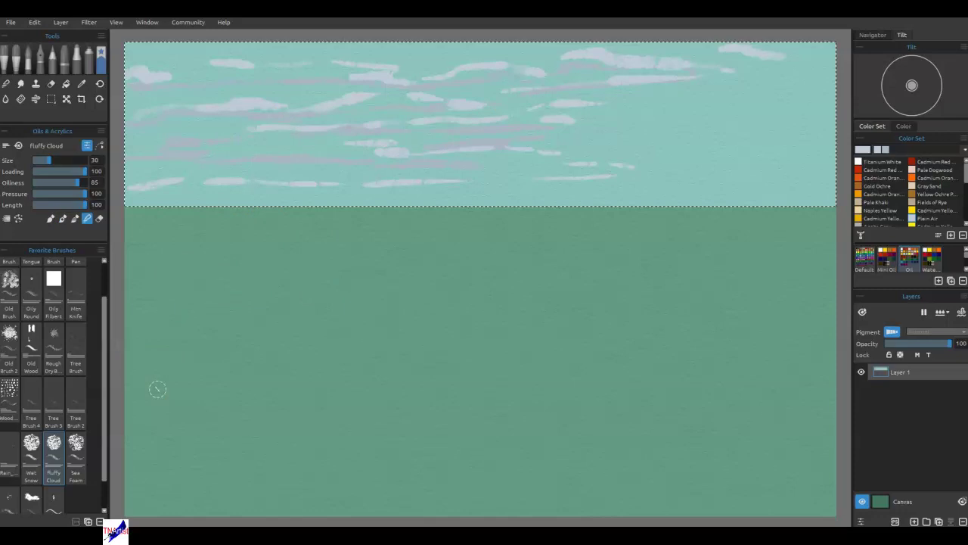
Blend the upper cloud streaks into the sky with the Fluffy Cloud brush at size 30
drag(655, 135, 670, 69)
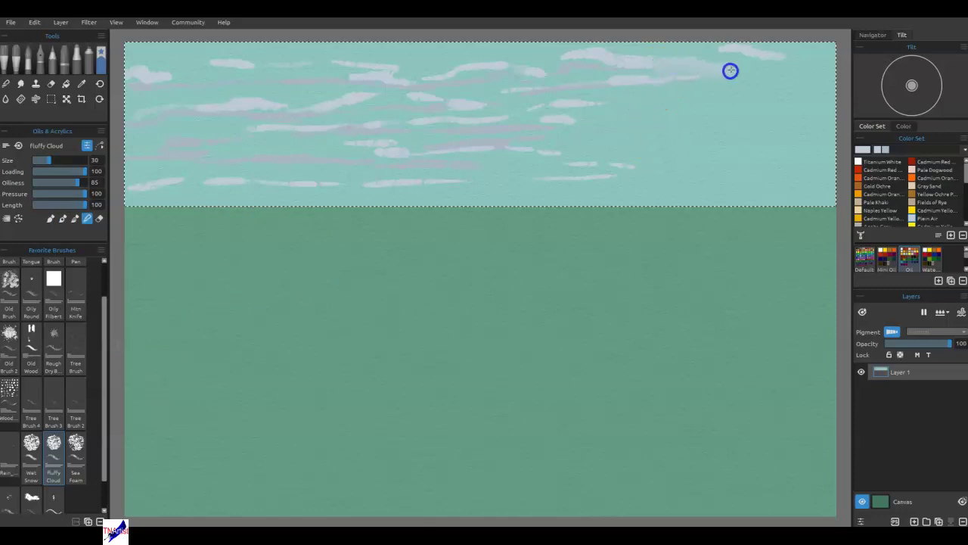
mouse_move(689, 70)
mouse_down()
mouse_move(658, 83)
mouse_move(608, 78)
mouse_move(628, 57)
mouse_move(568, 50)
mouse_move(563, 66)
mouse_move(596, 65)
mouse_move(571, 59)
mouse_move(635, 85)
mouse_move(581, 85)
mouse_move(679, 77)
mouse_move(644, 70)
mouse_move(633, 50)
mouse_move(583, 58)
mouse_move(548, 90)
mouse_move(511, 66)
mouse_move(445, 79)
mouse_move(516, 74)
mouse_move(463, 96)
mouse_move(481, 108)
mouse_move(407, 102)
mouse_move(389, 92)
mouse_move(398, 88)
mouse_move(372, 81)
mouse_move(375, 71)
mouse_move(400, 66)
mouse_move(320, 82)
mouse_up()
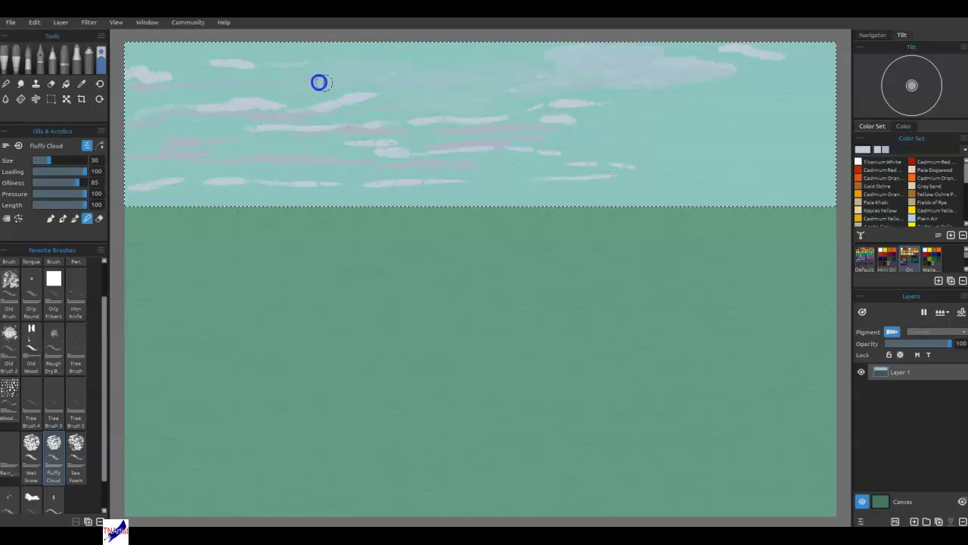
mouse_move(219, 63)
mouse_down()
mouse_move(301, 62)
mouse_move(242, 65)
mouse_move(270, 61)
mouse_move(249, 74)
mouse_up()
mouse_move(187, 75)
mouse_down()
mouse_move(142, 75)
mouse_move(152, 69)
mouse_move(193, 69)
mouse_move(133, 76)
mouse_move(148, 89)
mouse_move(125, 88)
mouse_move(265, 91)
mouse_move(217, 99)
mouse_up()
mouse_move(276, 100)
mouse_down()
mouse_move(360, 92)
mouse_move(339, 107)
mouse_move(399, 89)
mouse_move(310, 102)
mouse_move(358, 106)
mouse_move(199, 104)
mouse_move(161, 117)
mouse_move(249, 106)
mouse_move(443, 135)
mouse_move(426, 125)
mouse_move(545, 118)
mouse_move(633, 124)
mouse_move(594, 125)
mouse_move(610, 100)
mouse_move(630, 105)
mouse_move(449, 113)
mouse_up()
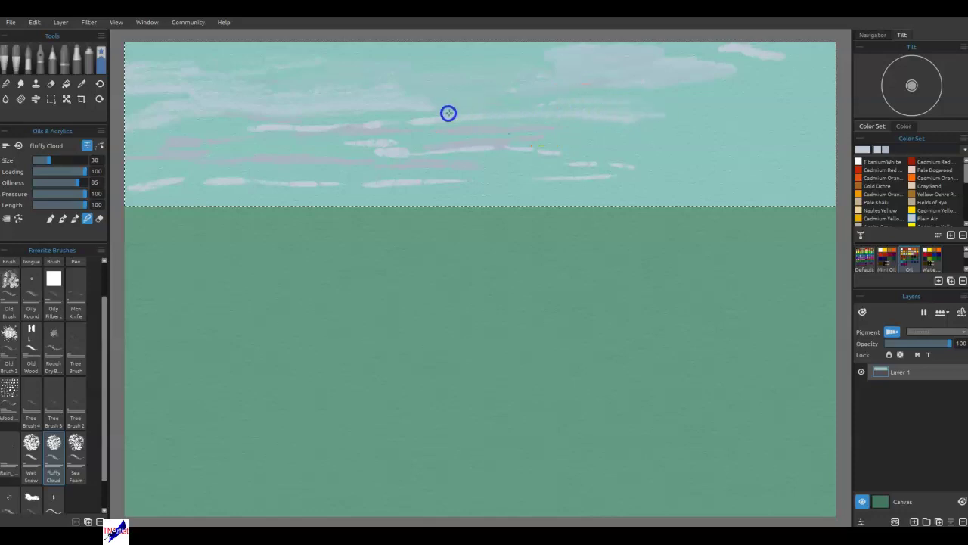
Blend the lower cloud streaks near the horizon into the sky with the same brush
mouse_move(607, 84)
mouse_down()
mouse_move(419, 116)
mouse_move(212, 132)
mouse_move(156, 151)
mouse_up()
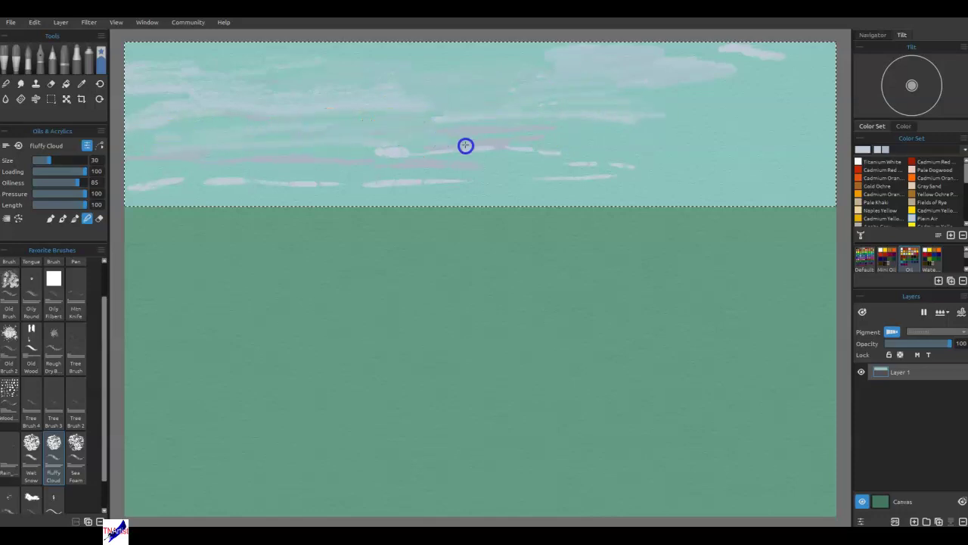
mouse_move(521, 131)
mouse_down()
mouse_move(557, 118)
mouse_move(540, 108)
mouse_move(580, 99)
mouse_up()
mouse_move(575, 147)
mouse_down()
mouse_move(660, 168)
mouse_move(559, 174)
mouse_move(631, 181)
mouse_move(458, 173)
mouse_move(385, 188)
mouse_move(398, 193)
mouse_move(432, 185)
mouse_move(352, 190)
mouse_move(376, 194)
mouse_move(396, 188)
mouse_move(134, 189)
mouse_up()
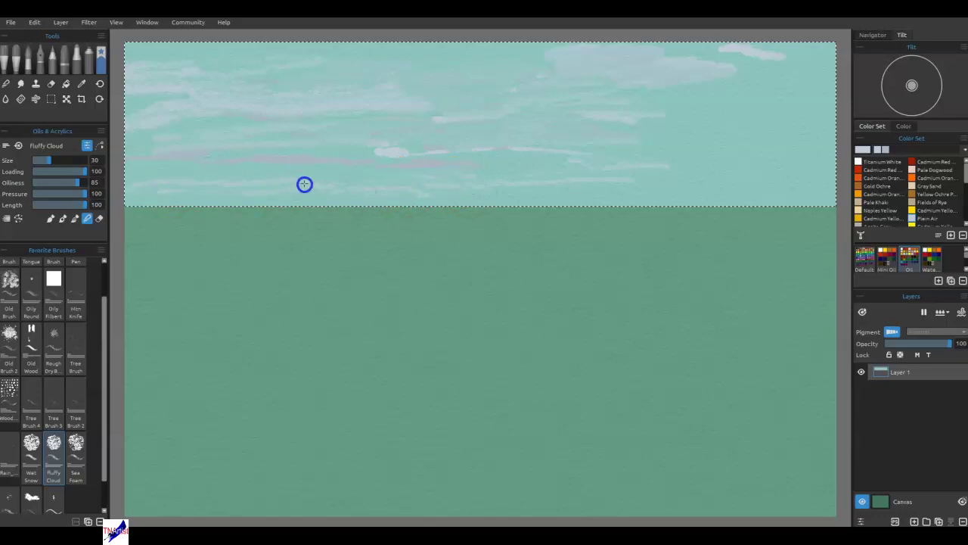
click(460, 156)
click(298, 176)
drag(299, 177, 125, 174)
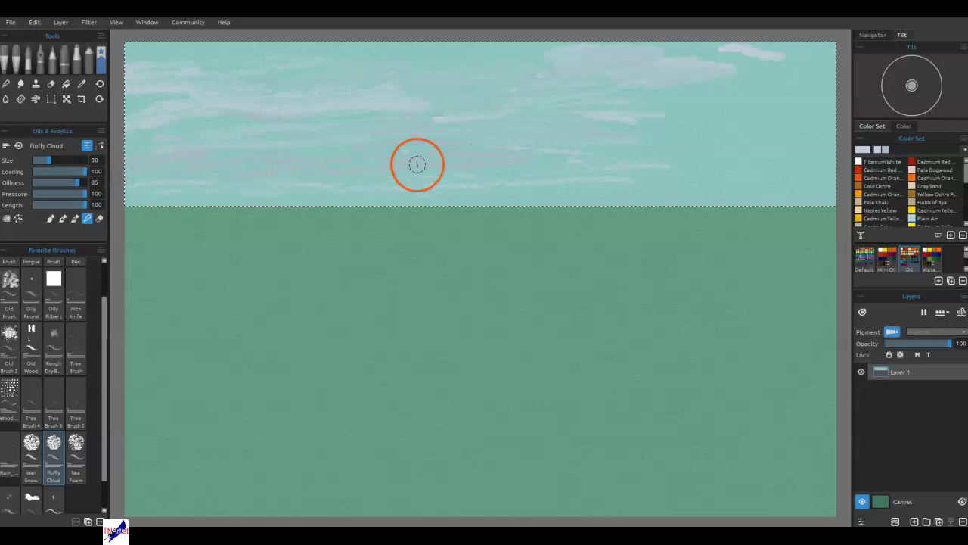
mouse_move(418, 176)
mouse_down()
mouse_move(430, 162)
mouse_move(462, 166)
mouse_up()
Enlarge the blending brush to size 70 and soften the clouds on the left and along the horizon
key(bracketright)
key(bracketright)
key(bracketright)
key(bracketright)
key(bracketright)
key(bracketright)
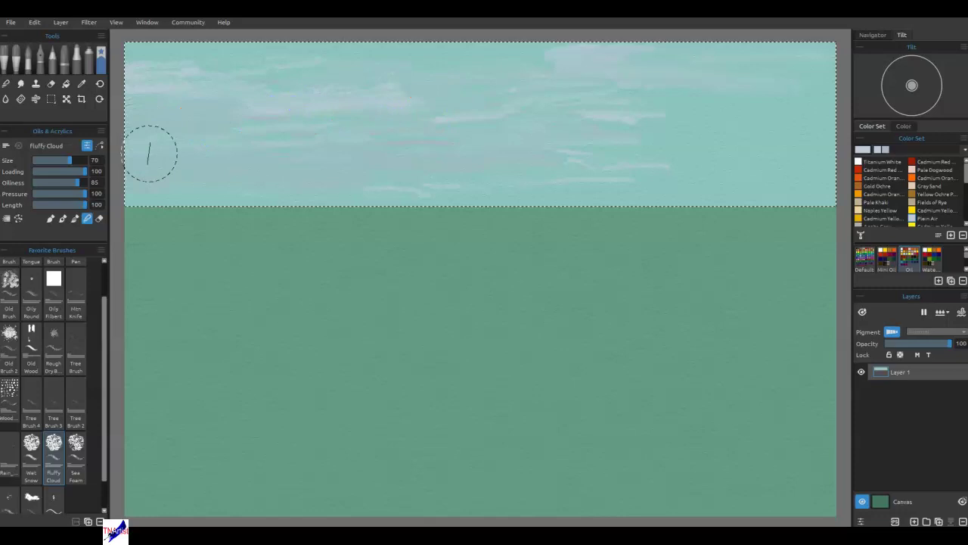
mouse_move(286, 119)
mouse_down()
mouse_move(368, 142)
mouse_move(508, 145)
mouse_up()
drag(260, 83, 114, 70)
click(167, 168)
drag(168, 168, 510, 220)
drag(397, 172, 535, 176)
mouse_move(381, 192)
mouse_down()
mouse_move(371, 194)
mouse_move(587, 188)
mouse_up()
click(699, 205)
Shift the brush color to a slightly more saturated light blue and paint cloud patches from the sky's right side up to its upper left
click(884, 193)
click(865, 151)
click(867, 151)
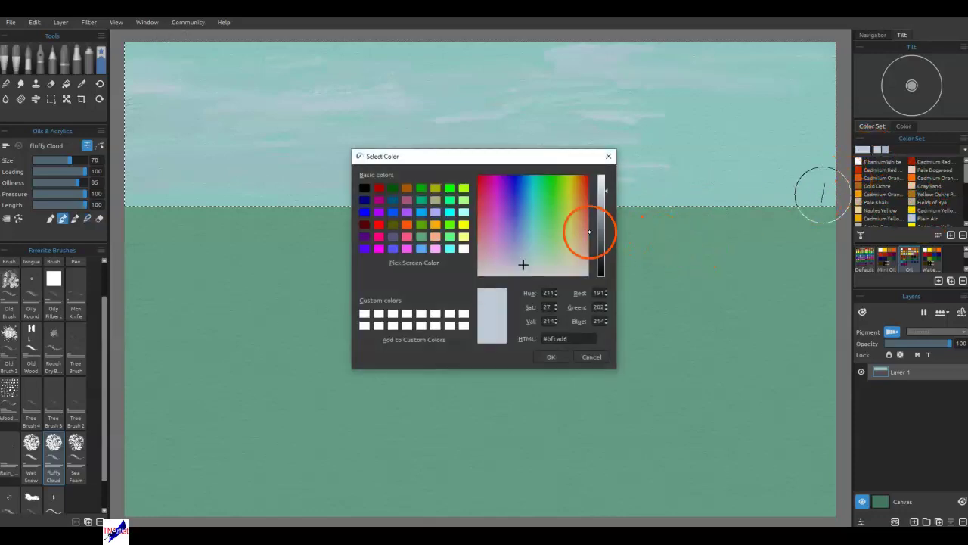
drag(523, 264, 524, 252)
click(550, 356)
mouse_move(658, 143)
mouse_down()
mouse_move(705, 150)
mouse_move(681, 136)
mouse_move(698, 124)
mouse_move(693, 114)
mouse_move(526, 94)
mouse_move(512, 66)
mouse_up()
mouse_move(463, 84)
mouse_down()
mouse_move(401, 58)
mouse_move(255, 50)
mouse_up()
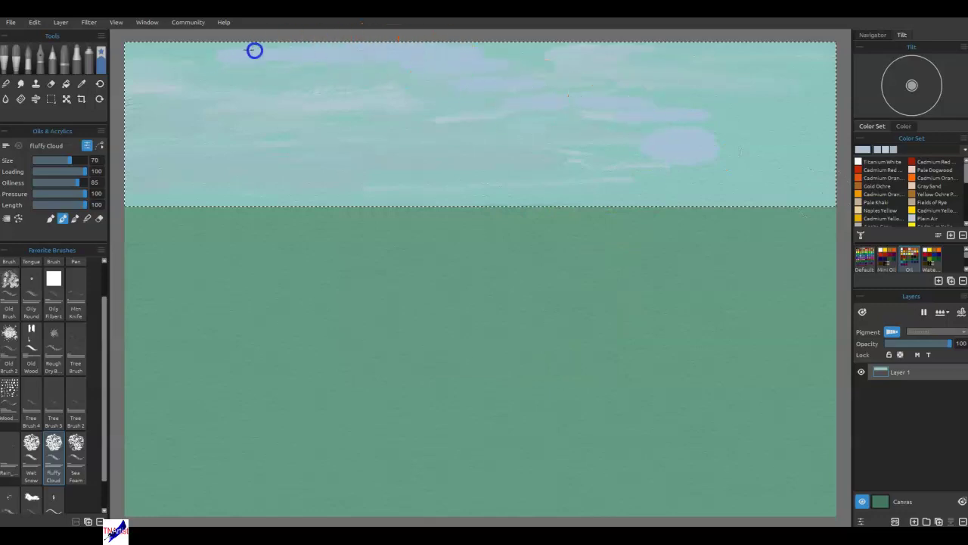
Paint more light blue cloud patches across the upper middle and upper right of the sky
alt+click(426, 91)
alt+click(535, 183)
alt+click(484, 108)
mouse_move(516, 50)
mouse_down()
mouse_move(685, 78)
mouse_move(732, 45)
mouse_move(627, 63)
mouse_move(761, 75)
mouse_up()
drag(634, 99, 374, 96)
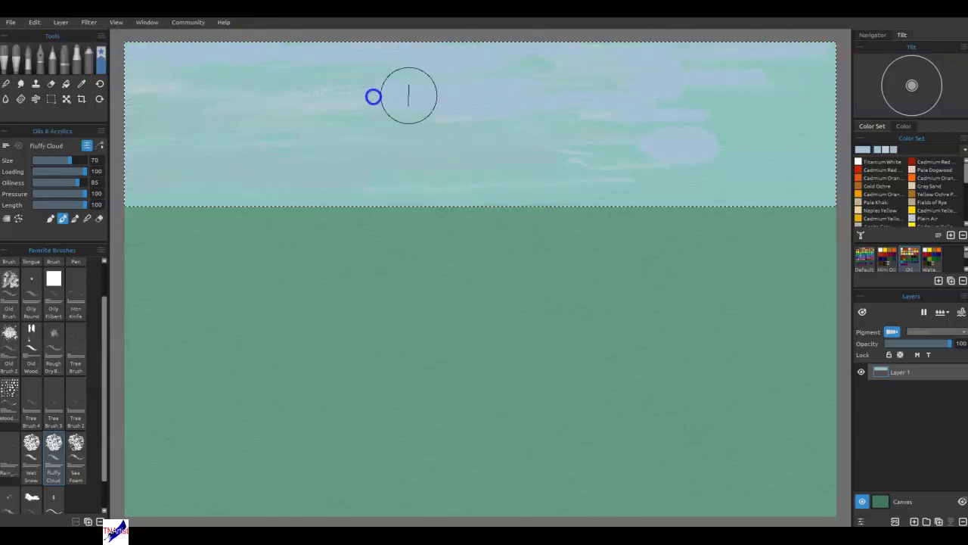
Blend the light blue patches on the right and in the middle of the sky into the turquoise
click(663, 106)
click(704, 144)
click(661, 131)
click(616, 85)
click(423, 106)
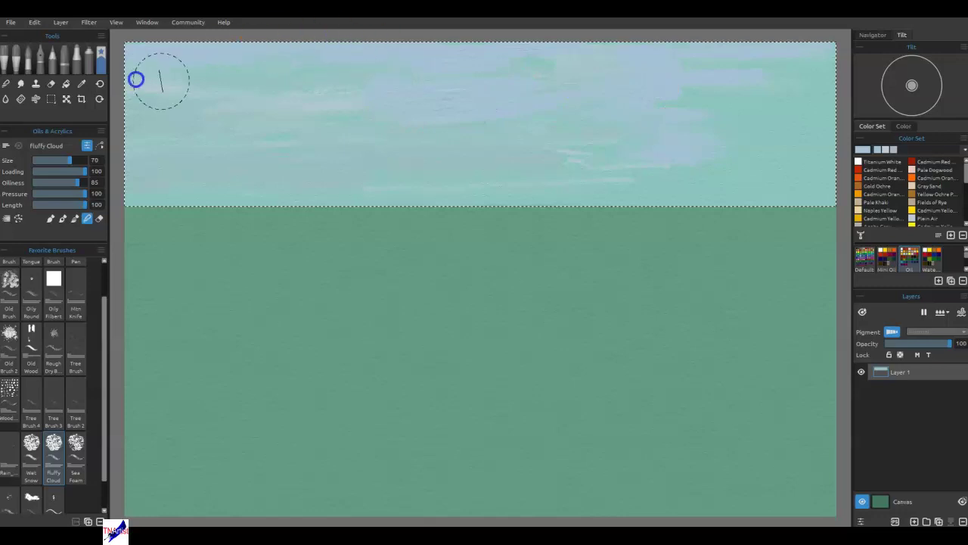
Paint light blue patches along the sky's left edge and blend them into the background
mouse_move(139, 118)
mouse_down()
mouse_move(177, 113)
mouse_move(139, 131)
mouse_move(295, 146)
mouse_move(302, 174)
mouse_move(276, 140)
mouse_move(250, 173)
mouse_move(133, 178)
mouse_up()
key(b)
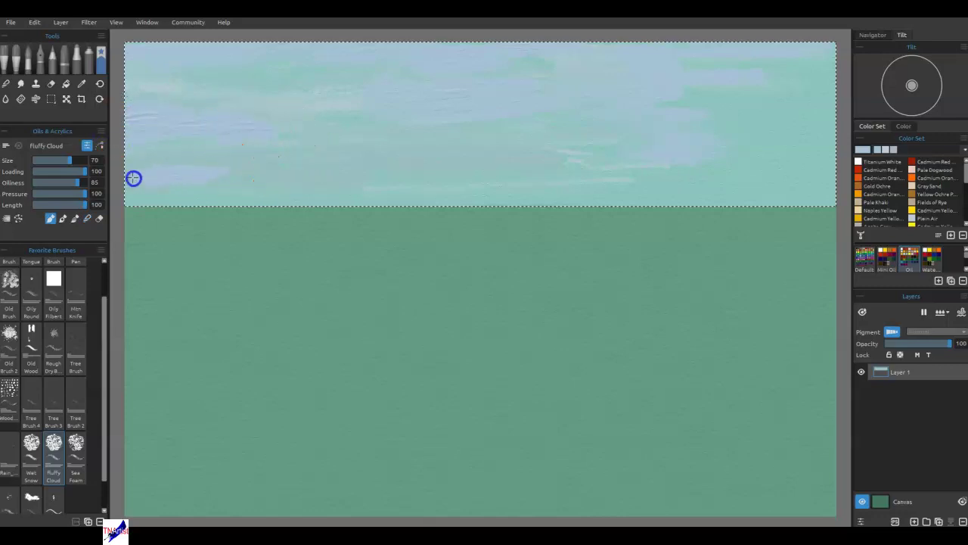
key(n)
mouse_move(245, 174)
mouse_down()
mouse_move(217, 168)
mouse_move(254, 162)
mouse_move(289, 135)
mouse_move(267, 133)
mouse_up()
mouse_move(178, 130)
mouse_down()
mouse_move(156, 134)
mouse_move(170, 122)
mouse_up()
drag(170, 120, 132, 125)
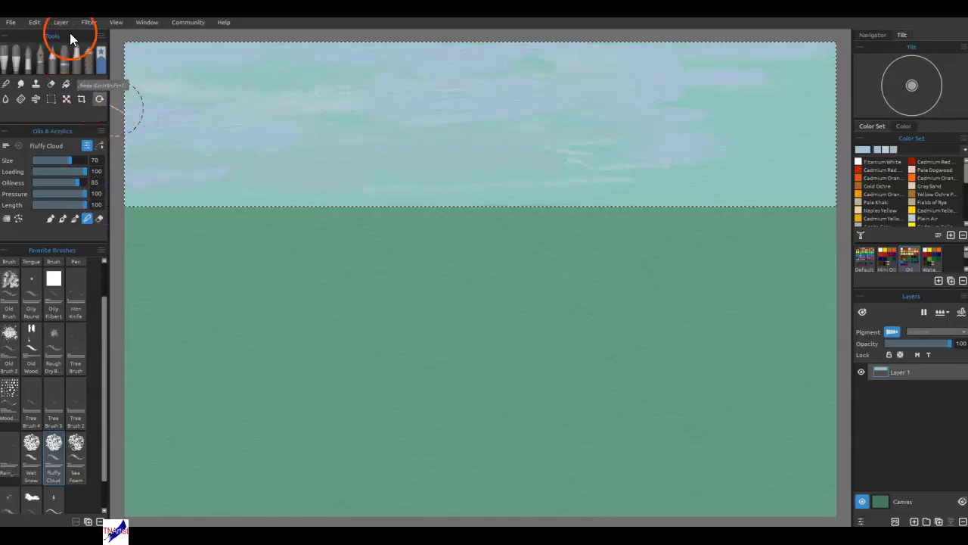
Soften the selected sky with a Gaussian Blur of about radius 26
click(88, 24)
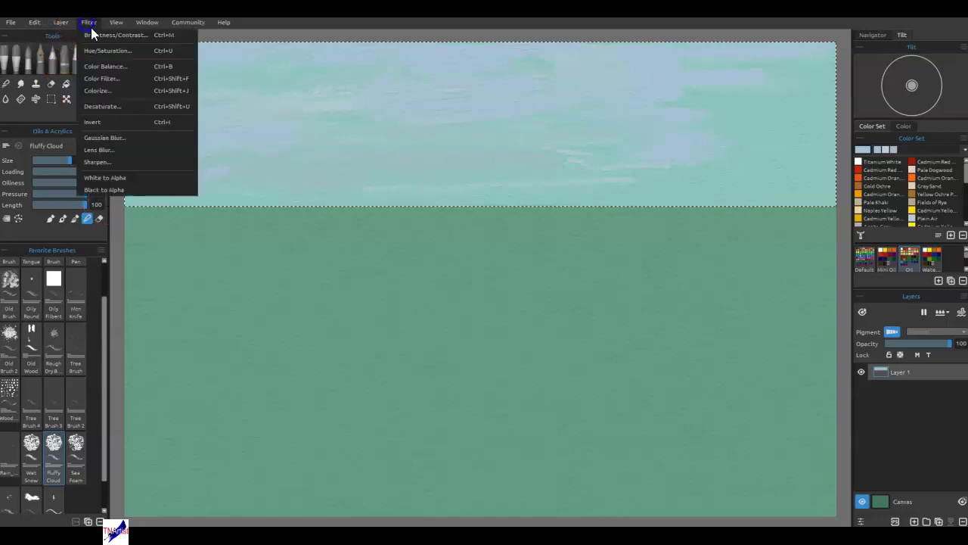
click(119, 138)
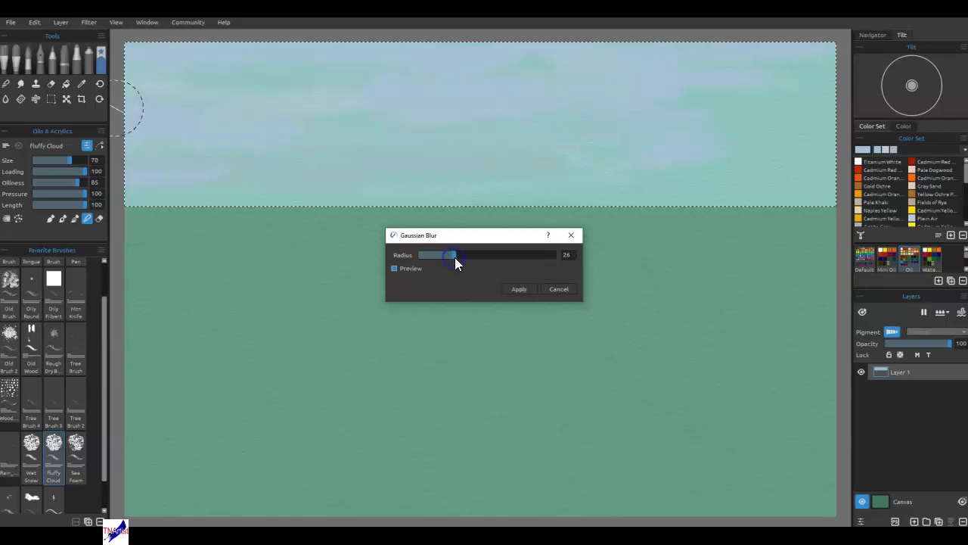
click(499, 284)
click(517, 290)
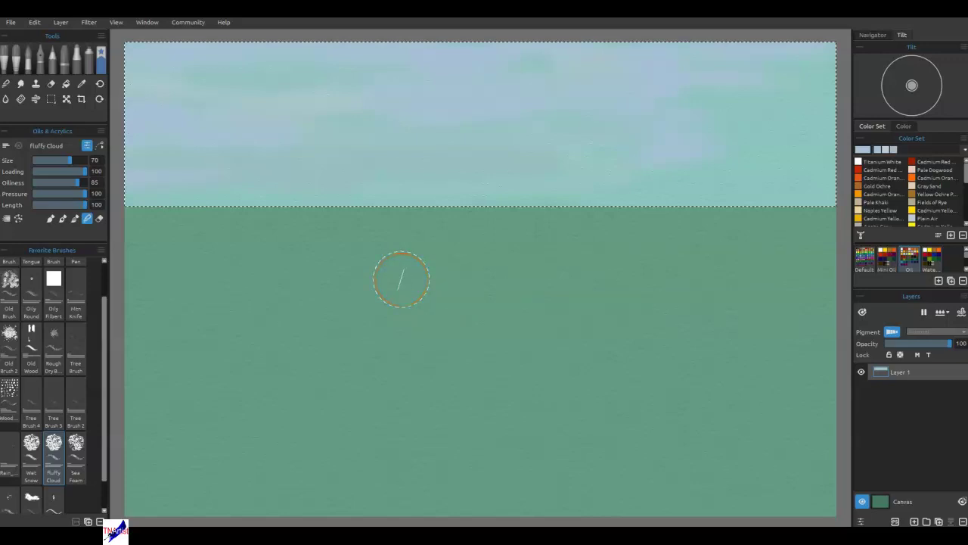
Choose Titanium White, add a new layer above the sky and reduce the Fluffy Cloud brush to size 30
click(859, 161)
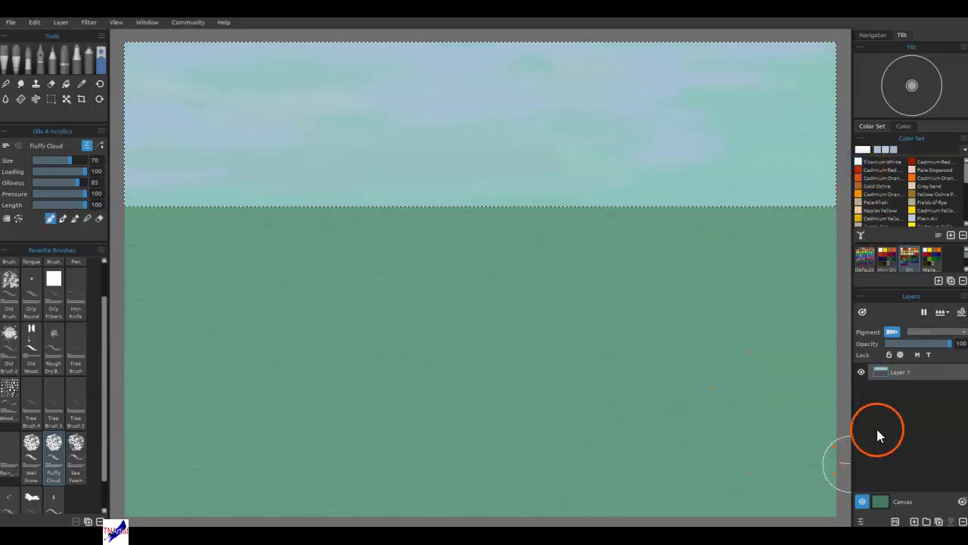
click(915, 521)
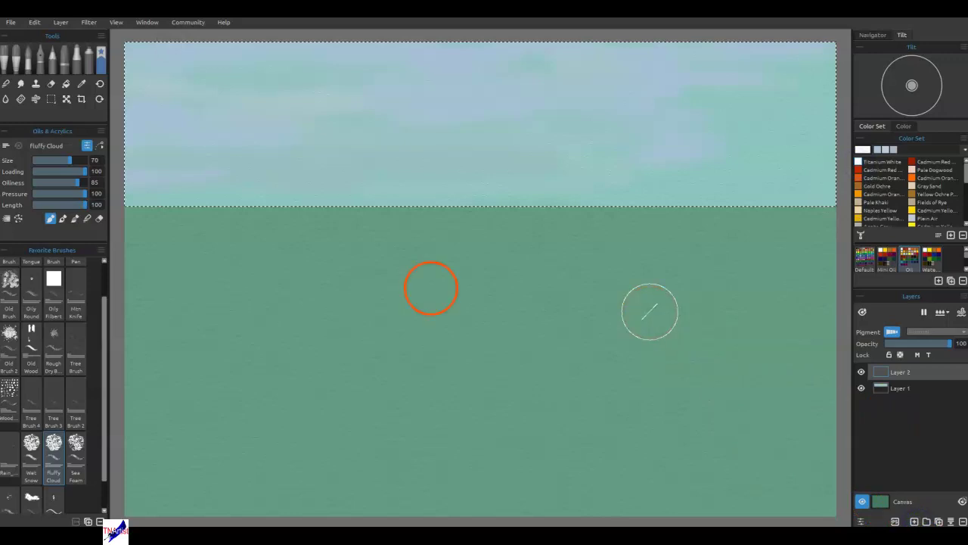
key([)
key([)
key([)
key([)
key([)
key([)
key([)
key([)
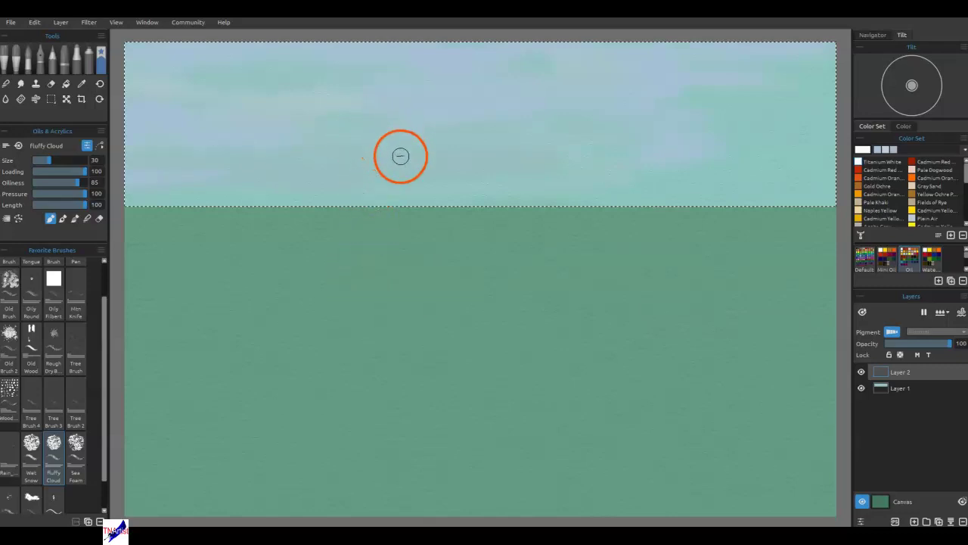
Paint wavy white cloud-top outlines rising from the lower left of the sky to its upper right corner
key(n)
mouse_move(397, 176)
mouse_down()
mouse_move(402, 162)
mouse_move(434, 166)
mouse_move(442, 157)
mouse_up()
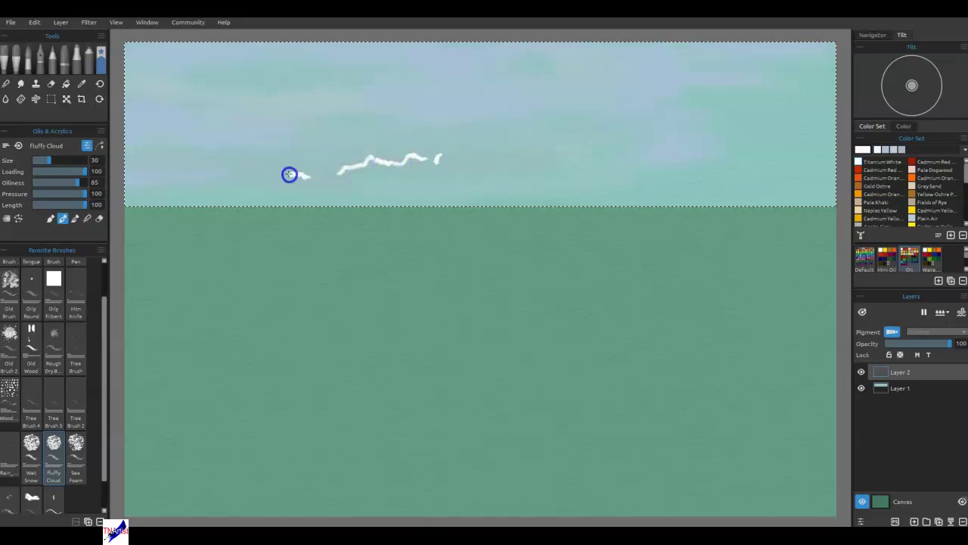
click(386, 288)
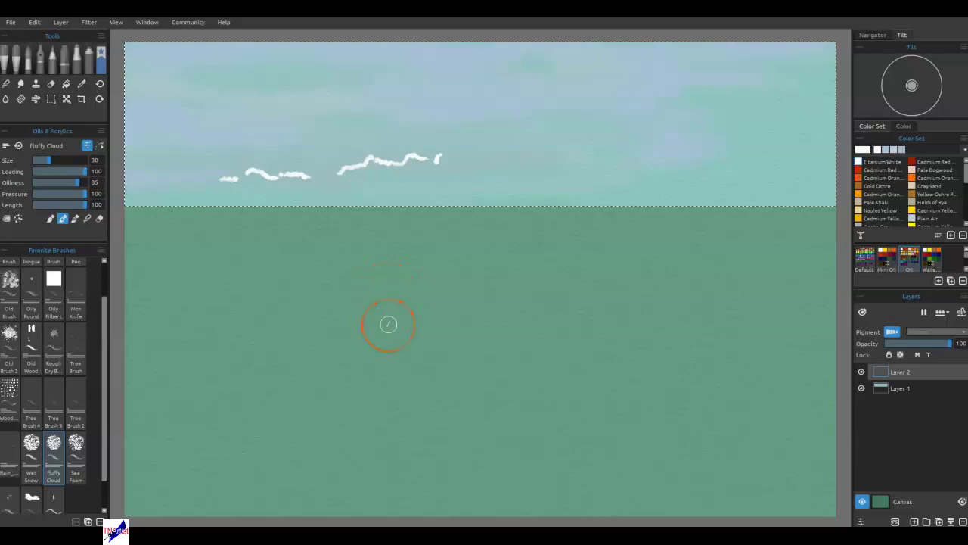
mouse_move(576, 76)
mouse_down()
mouse_move(613, 130)
mouse_move(604, 144)
mouse_up()
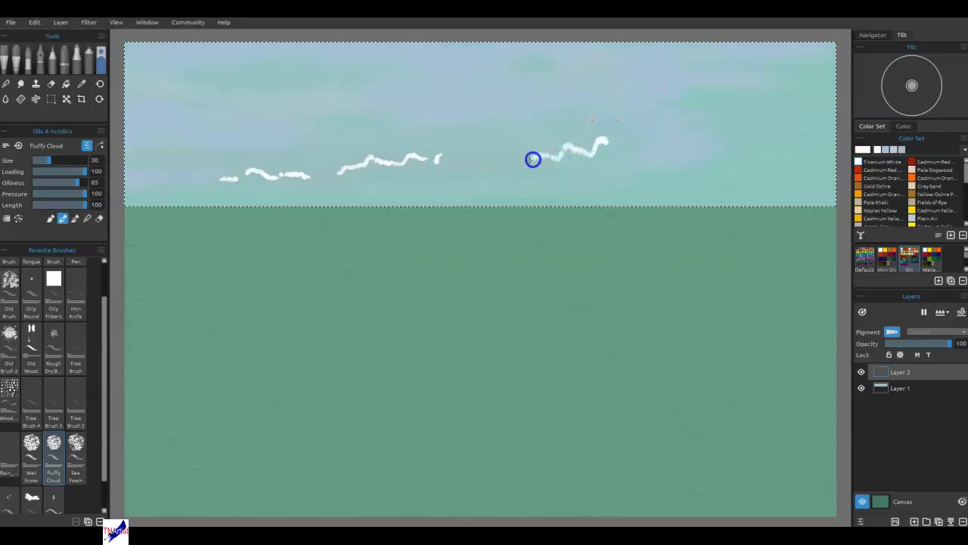
mouse_move(674, 88)
mouse_down()
mouse_move(726, 53)
mouse_move(715, 101)
mouse_up()
drag(767, 65, 826, 58)
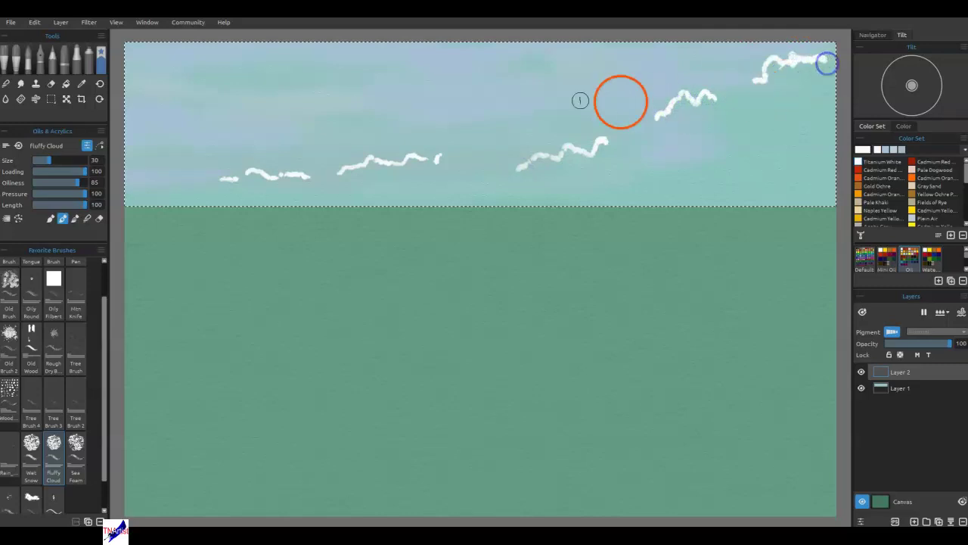
mouse_move(244, 56)
mouse_down()
mouse_move(327, 89)
mouse_move(322, 76)
mouse_up()
key(ctrl+z)
key(ctrl+z)
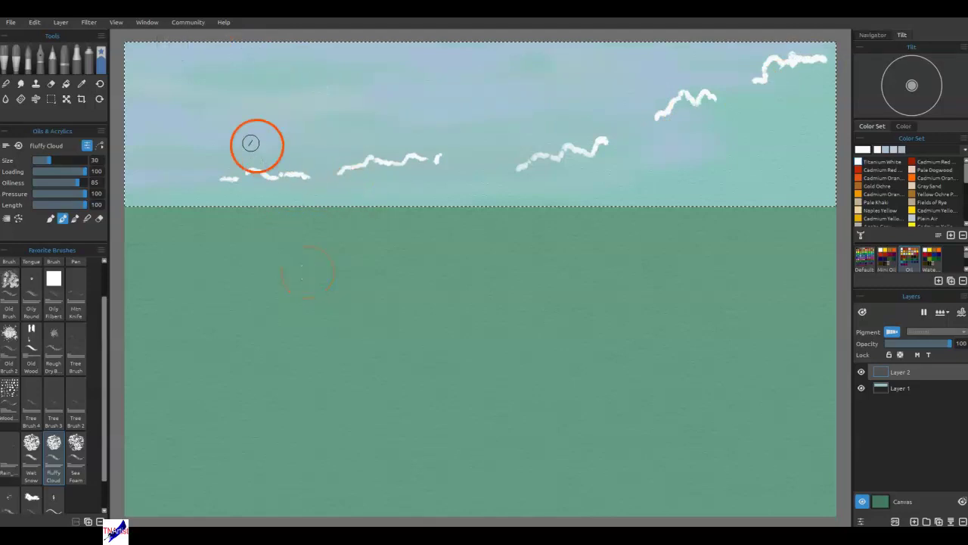
Paint short wavy white cloud-top outlines near the sky's left edge and across its upper left
drag(182, 153, 145, 162)
drag(457, 66, 421, 62)
drag(401, 77, 357, 81)
mouse_move(292, 90)
mouse_down()
mouse_move(265, 103)
mouse_move(206, 99)
mouse_up()
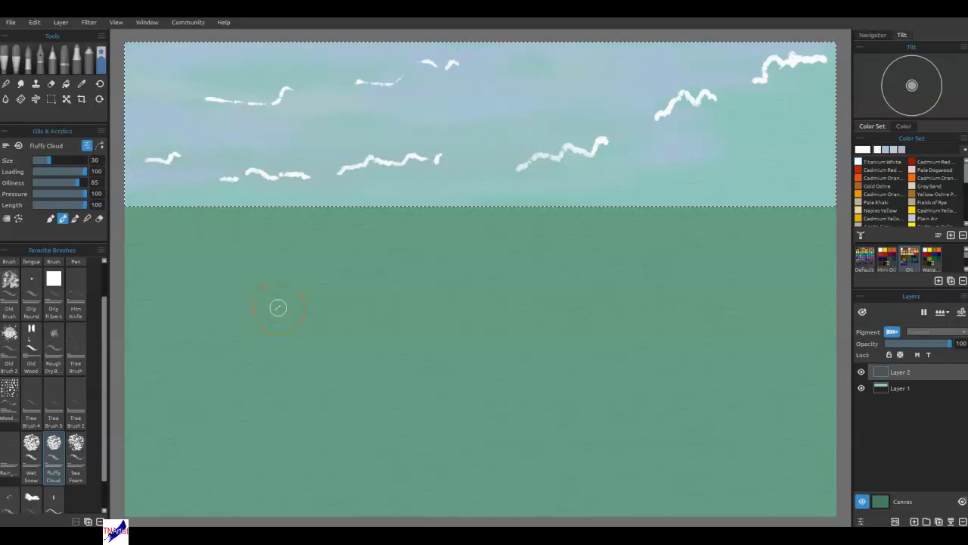
Blend the white outline low and right of center into a puffy, flat-based cloud, using the brush at size 20
drag(588, 156, 605, 152)
key([)
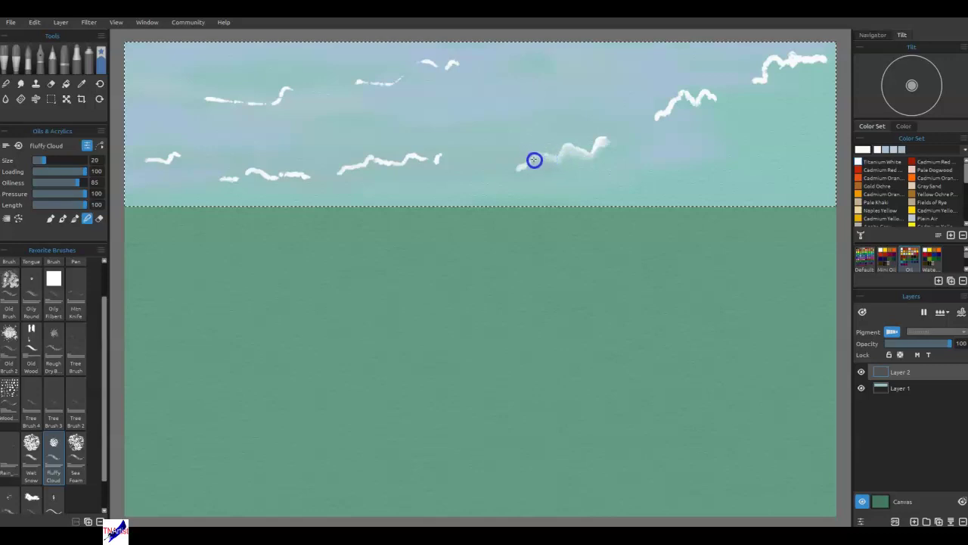
mouse_move(515, 174)
mouse_down()
mouse_move(497, 174)
mouse_move(606, 138)
mouse_move(597, 141)
mouse_move(625, 146)
mouse_move(605, 145)
mouse_move(613, 148)
mouse_up()
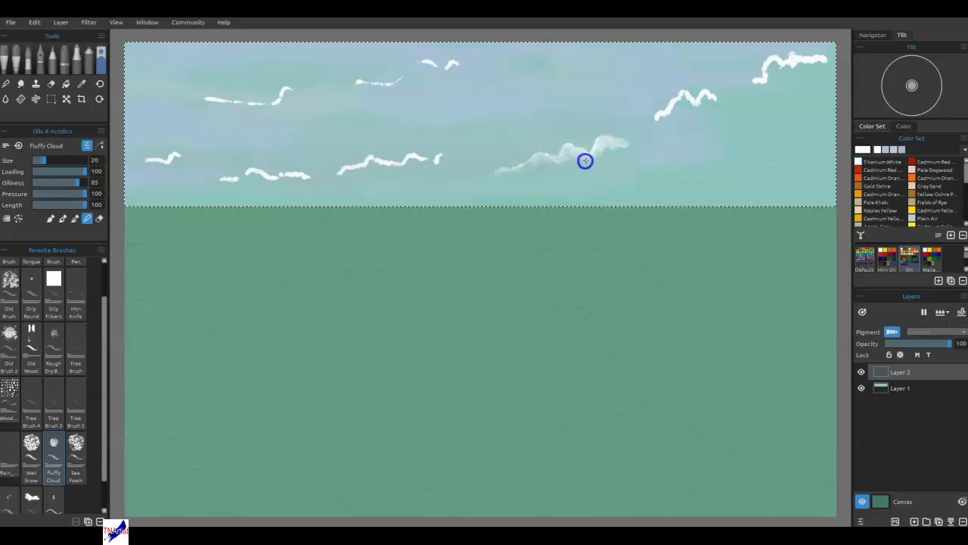
mouse_move(565, 162)
mouse_down()
mouse_move(514, 171)
mouse_move(525, 187)
mouse_move(612, 152)
mouse_move(599, 153)
mouse_move(644, 152)
mouse_move(606, 155)
mouse_up()
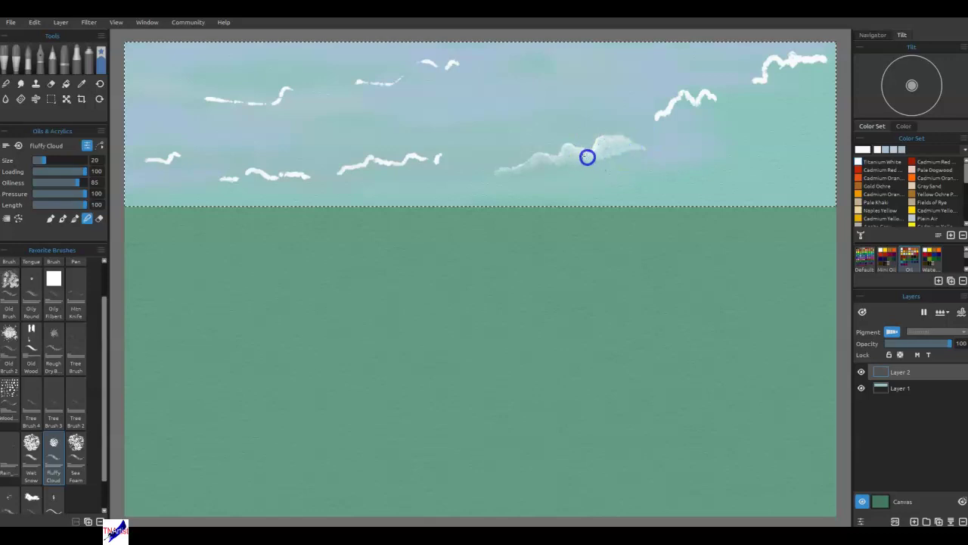
mouse_move(565, 164)
mouse_down()
mouse_move(604, 174)
mouse_move(560, 165)
mouse_move(663, 155)
mouse_up()
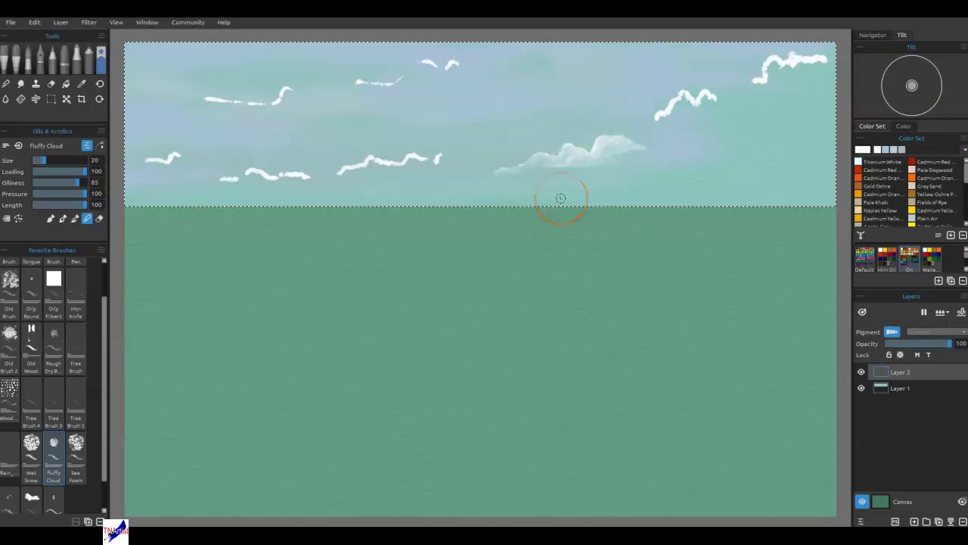
mouse_move(560, 198)
mouse_down()
mouse_move(571, 186)
mouse_move(502, 173)
mouse_move(514, 174)
mouse_up()
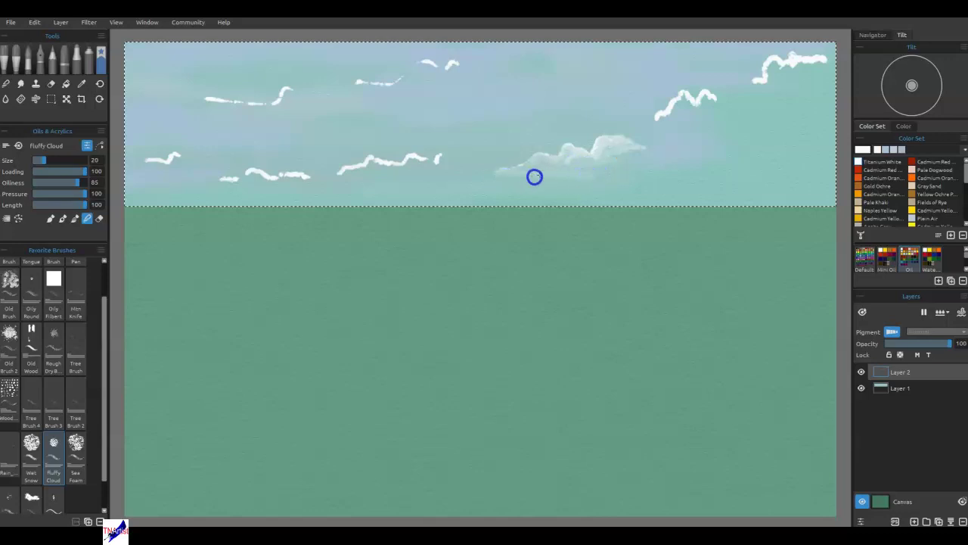
drag(486, 178, 580, 173)
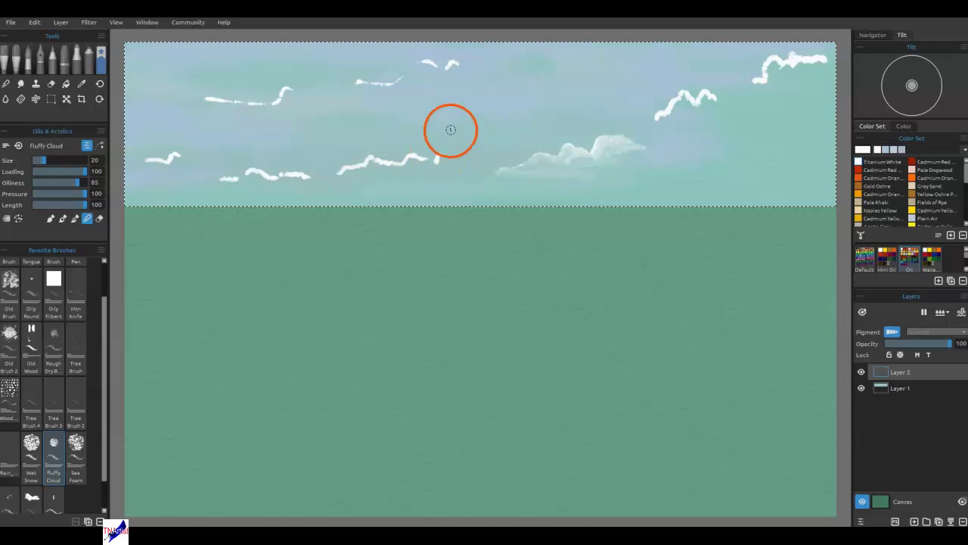
Blend the low outlines in the center and left of the sky into one long bank of puffy clouds
drag(470, 145, 435, 159)
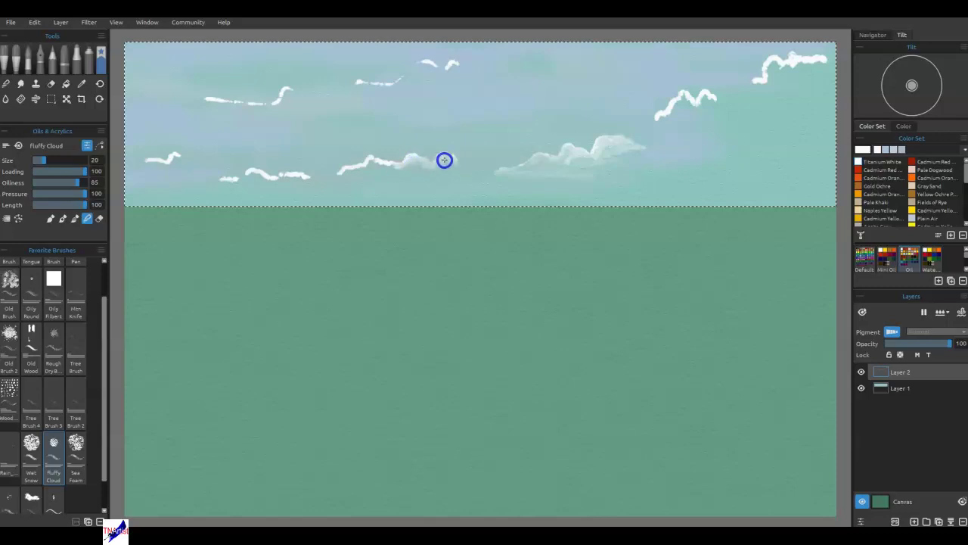
mouse_move(445, 166)
mouse_down()
mouse_move(439, 186)
mouse_move(438, 168)
mouse_up()
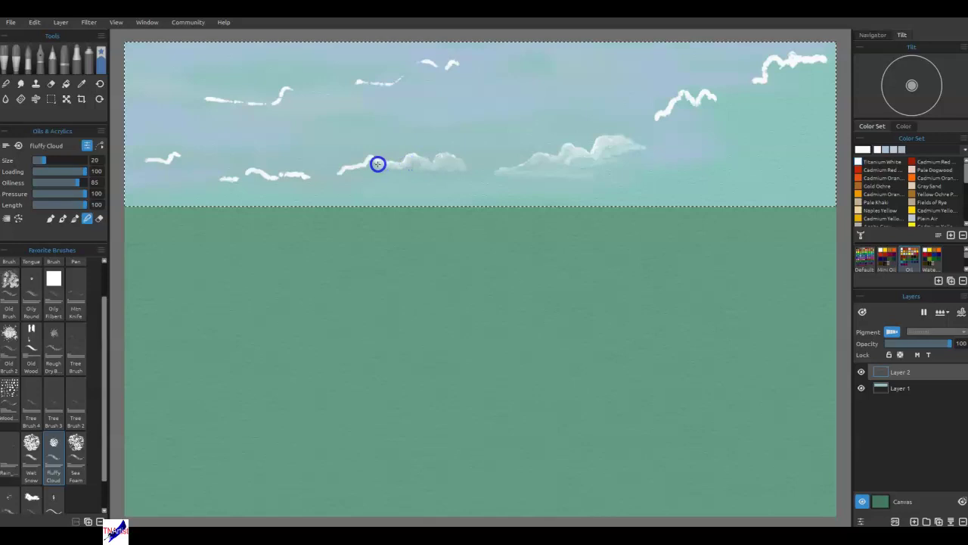
mouse_move(347, 171)
mouse_down()
mouse_move(317, 177)
mouse_move(375, 166)
mouse_move(401, 172)
mouse_move(413, 159)
mouse_move(442, 173)
mouse_move(384, 175)
mouse_move(484, 172)
mouse_move(367, 174)
mouse_move(403, 173)
mouse_move(374, 165)
mouse_move(313, 182)
mouse_move(256, 175)
mouse_move(146, 186)
mouse_up()
drag(220, 186, 467, 173)
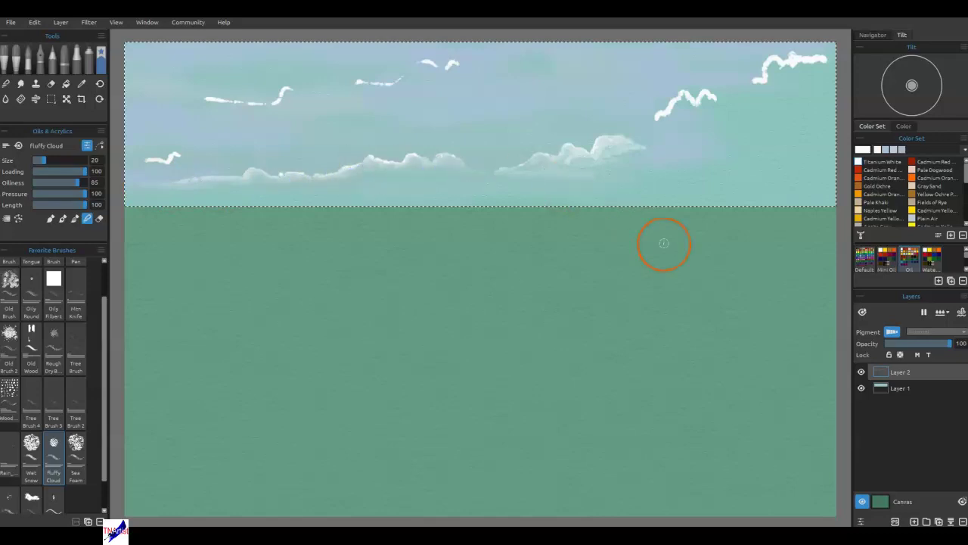
Blend the two upper right outlines into puffy clouds and build up soft volume in the lower clouds
mouse_move(666, 115)
mouse_down()
mouse_move(696, 113)
mouse_move(713, 97)
mouse_move(684, 93)
mouse_move(662, 116)
mouse_move(609, 125)
mouse_move(726, 102)
mouse_up()
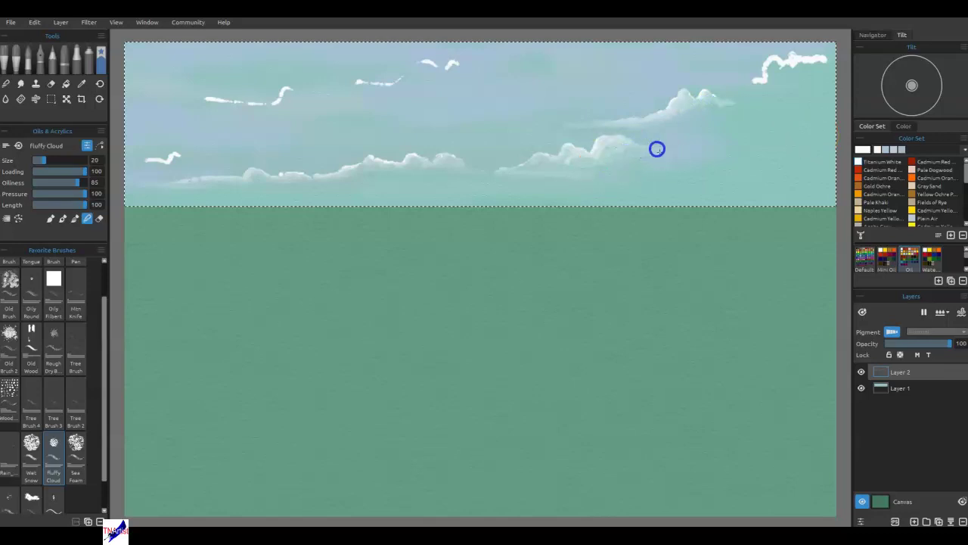
click(627, 152)
mouse_move(642, 143)
mouse_down()
mouse_move(675, 134)
mouse_move(660, 146)
mouse_move(703, 128)
mouse_move(683, 142)
mouse_move(709, 136)
mouse_move(694, 149)
mouse_move(666, 144)
mouse_move(669, 153)
mouse_move(648, 134)
mouse_move(663, 140)
mouse_move(617, 146)
mouse_move(583, 169)
mouse_up()
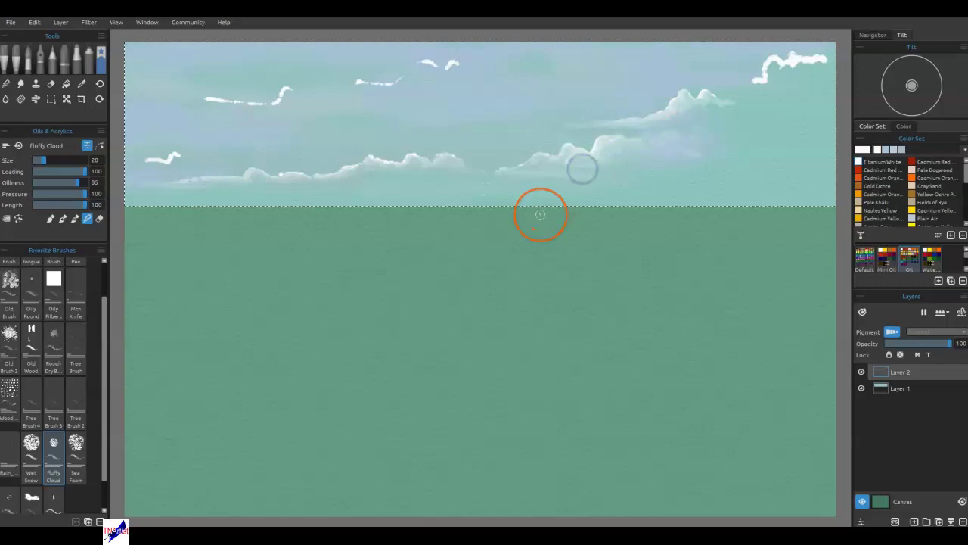
mouse_move(409, 161)
mouse_down()
mouse_move(360, 183)
mouse_move(428, 172)
mouse_move(412, 161)
mouse_move(406, 176)
mouse_move(308, 186)
mouse_up()
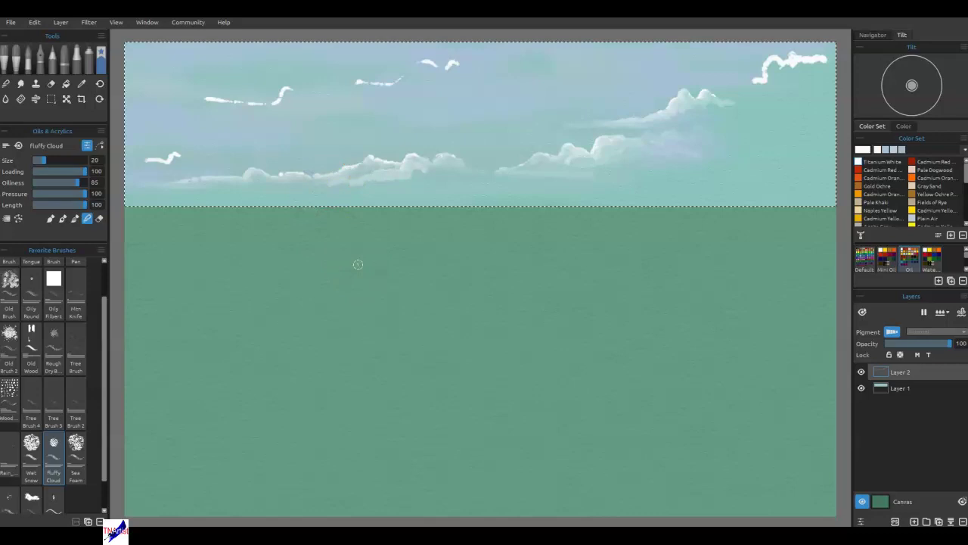
mouse_move(774, 76)
mouse_down()
mouse_move(821, 60)
mouse_move(781, 76)
mouse_move(775, 60)
mouse_move(764, 80)
mouse_move(734, 85)
mouse_move(759, 85)
mouse_move(777, 62)
mouse_move(760, 82)
mouse_move(789, 66)
mouse_move(774, 59)
mouse_move(777, 78)
mouse_move(760, 84)
mouse_move(828, 67)
mouse_move(834, 56)
mouse_move(816, 62)
mouse_move(833, 52)
mouse_move(780, 61)
mouse_move(774, 85)
mouse_move(812, 83)
mouse_move(752, 87)
mouse_move(821, 80)
mouse_up()
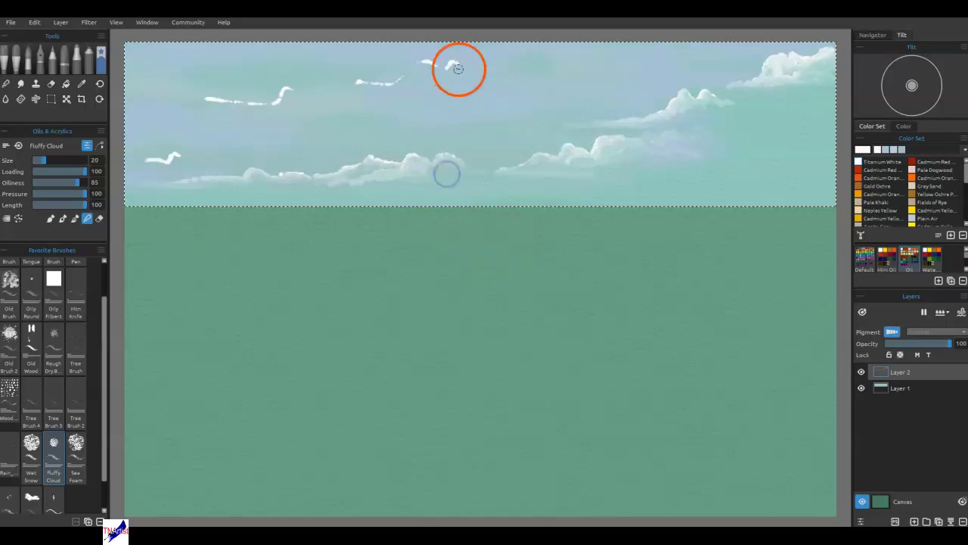
Blend the upper left outlines into one long cloud with a puffy right end and a wispy tail
mouse_move(454, 68)
mouse_down()
mouse_move(421, 66)
mouse_move(406, 80)
mouse_move(434, 71)
mouse_move(410, 83)
mouse_move(303, 100)
mouse_up()
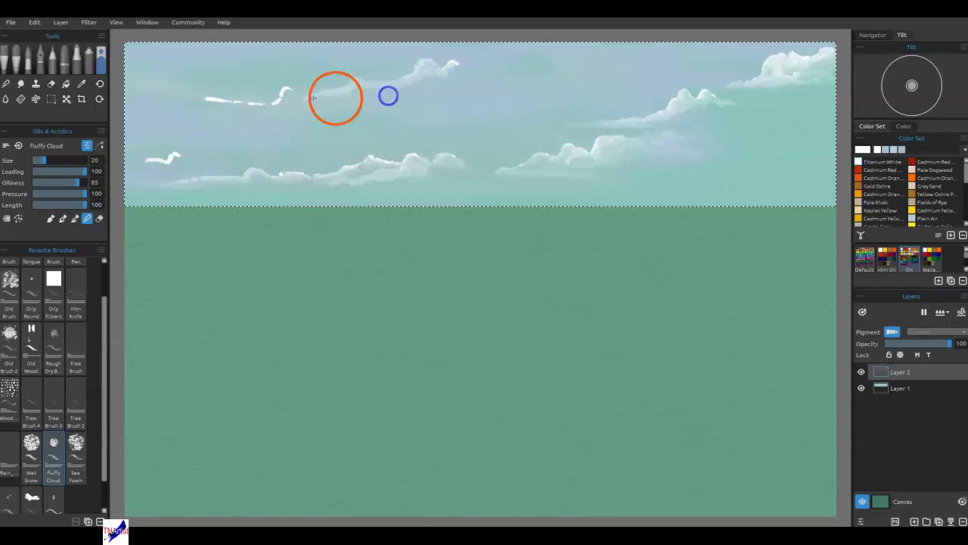
mouse_move(280, 102)
mouse_down()
mouse_move(179, 105)
mouse_move(195, 109)
mouse_move(159, 101)
mouse_up()
drag(219, 103, 161, 106)
mouse_move(305, 96)
mouse_down()
mouse_move(362, 95)
mouse_move(327, 99)
mouse_move(448, 73)
mouse_up()
drag(462, 65, 488, 69)
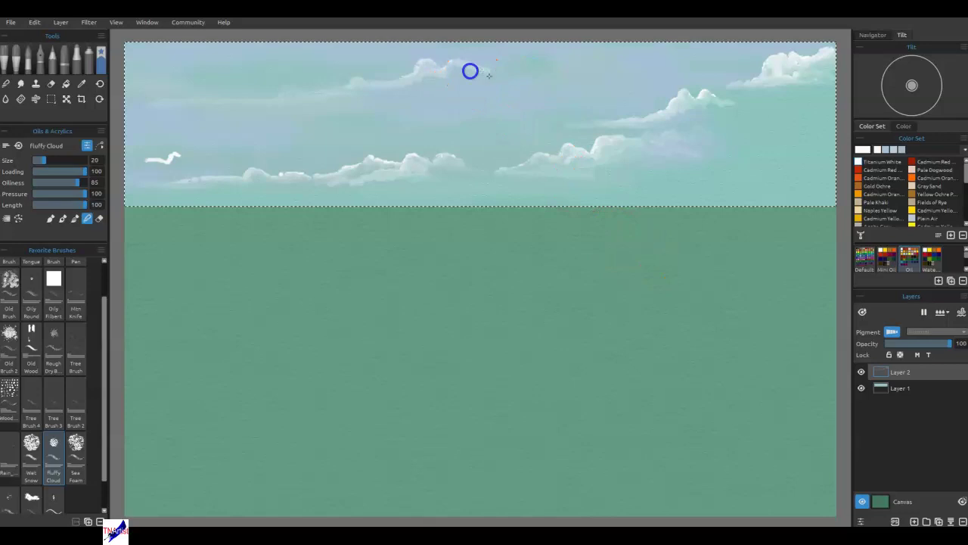
mouse_move(468, 67)
mouse_down()
mouse_move(484, 78)
mouse_move(458, 75)
mouse_up()
mouse_move(418, 84)
mouse_down()
mouse_move(359, 91)
mouse_move(372, 102)
mouse_up()
Blend the remaining outline at the left edge into a small cloud and touch up the low center and right clouds
mouse_move(422, 208)
mouse_down()
mouse_move(402, 182)
mouse_move(423, 180)
mouse_move(363, 185)
mouse_move(408, 188)
mouse_move(360, 179)
mouse_move(438, 184)
mouse_move(357, 188)
mouse_move(476, 193)
mouse_move(416, 195)
mouse_move(465, 175)
mouse_up()
mouse_move(168, 163)
mouse_down()
mouse_move(199, 156)
mouse_move(140, 164)
mouse_move(207, 164)
mouse_move(115, 160)
mouse_up()
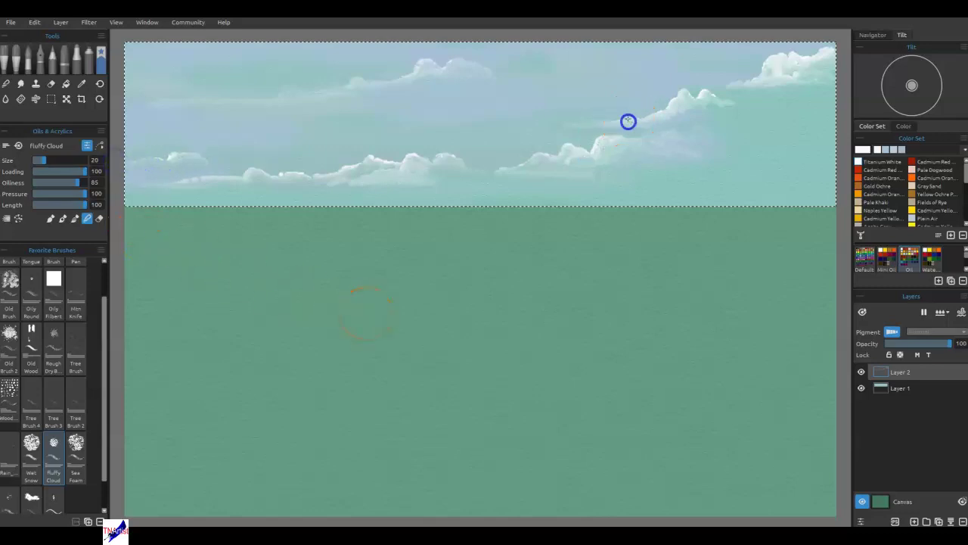
mouse_move(602, 120)
mouse_down()
mouse_move(558, 121)
mouse_move(617, 122)
mouse_up()
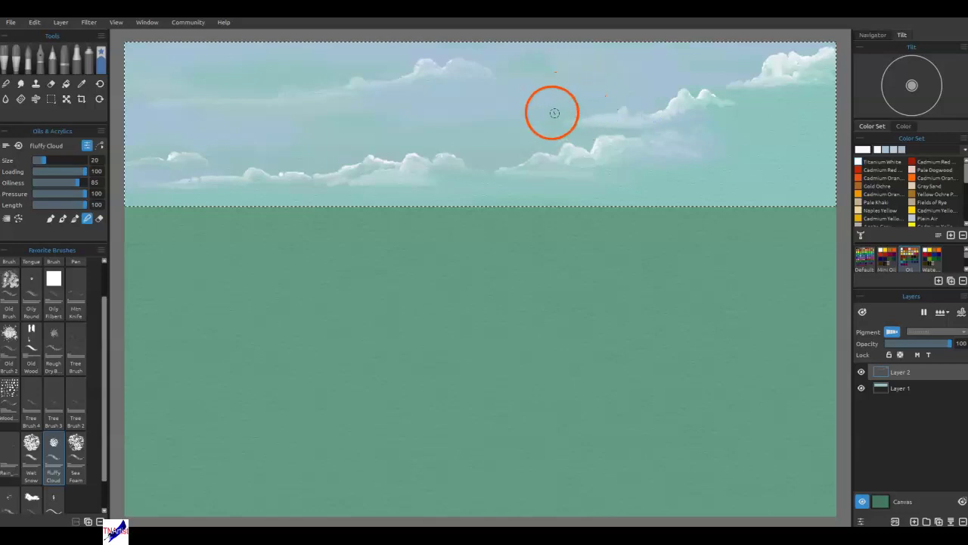
Extend the wispy left tail of the middle right cloud and blend the sky on Layer 1 with the Fluffy Cloud brush at size 40
drag(593, 120, 603, 116)
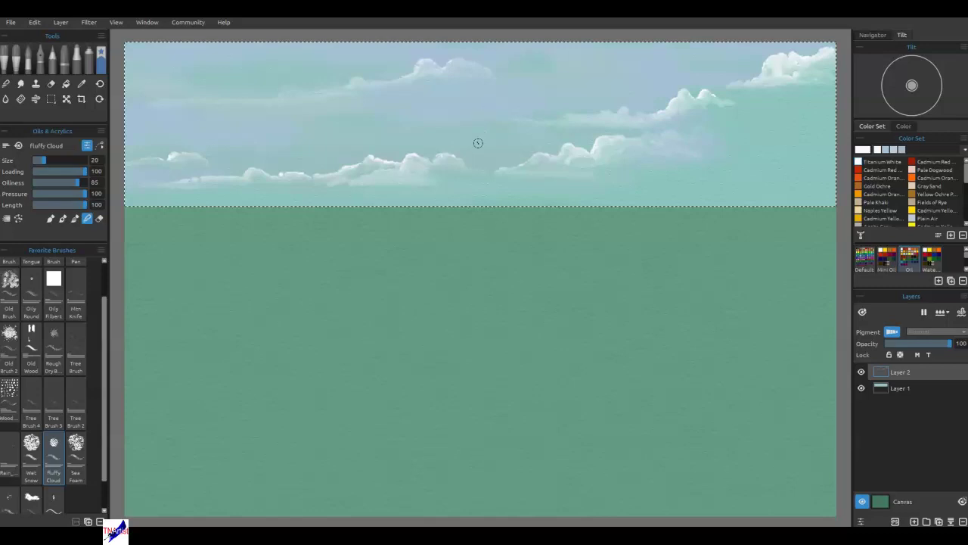
click(901, 388)
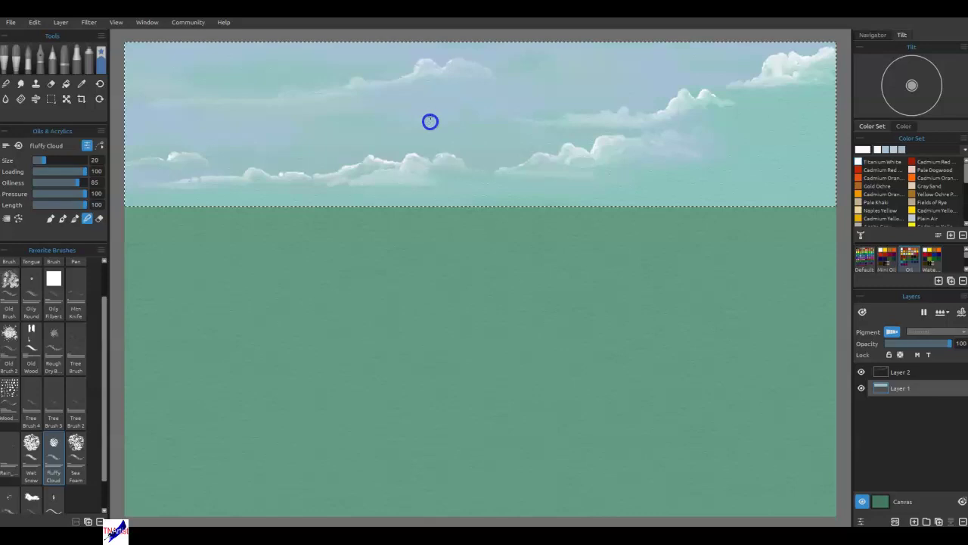
click(449, 135)
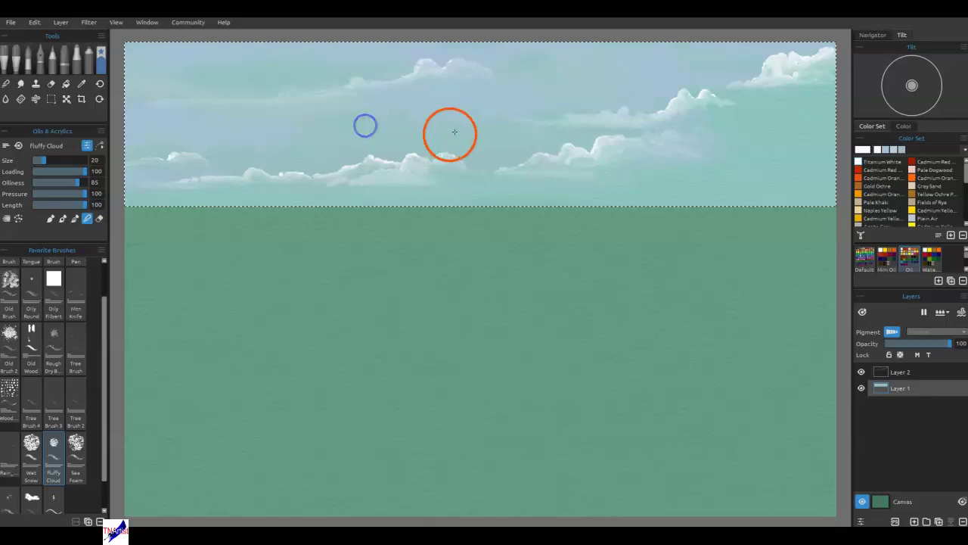
click(598, 166)
click(731, 158)
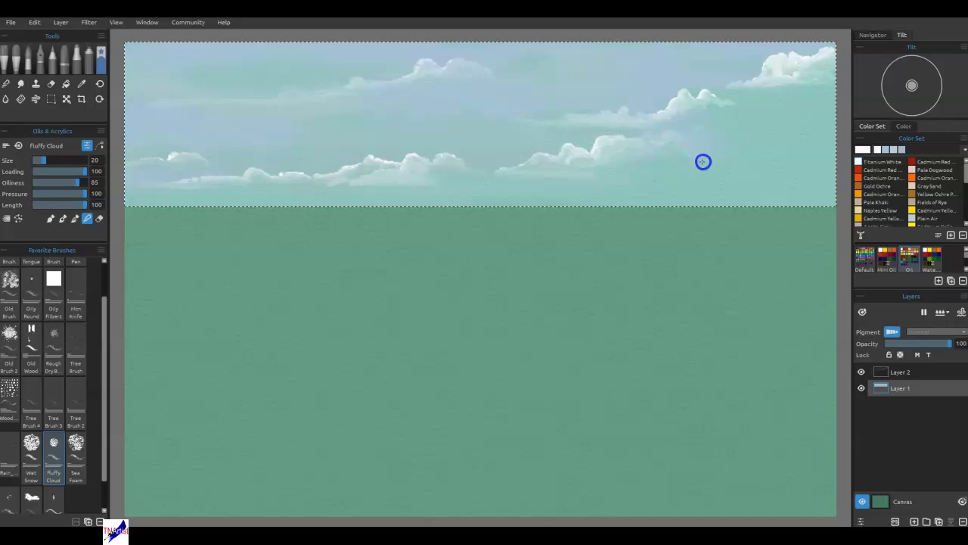
mouse_move(681, 163)
mouse_down()
mouse_move(687, 187)
mouse_move(728, 172)
mouse_move(700, 154)
mouse_up()
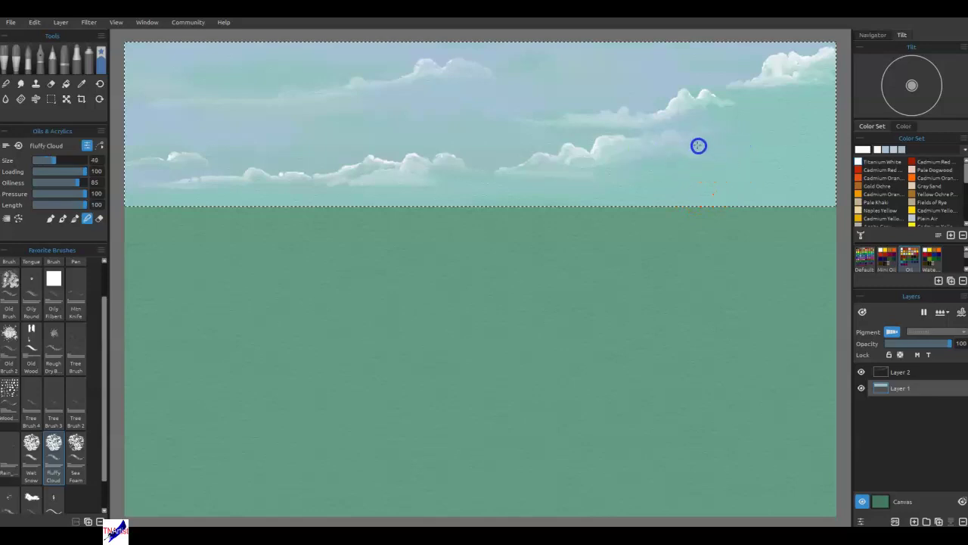
drag(651, 152, 700, 143)
drag(297, 88, 254, 71)
drag(154, 184, 182, 173)
mouse_move(346, 126)
mouse_down()
mouse_move(320, 117)
mouse_move(287, 137)
mouse_move(231, 125)
mouse_up()
click(95, 159)
Soften the underside of the low center clouds on Layer 2 with the Fluffy Cloud brush at size 30
click(901, 371)
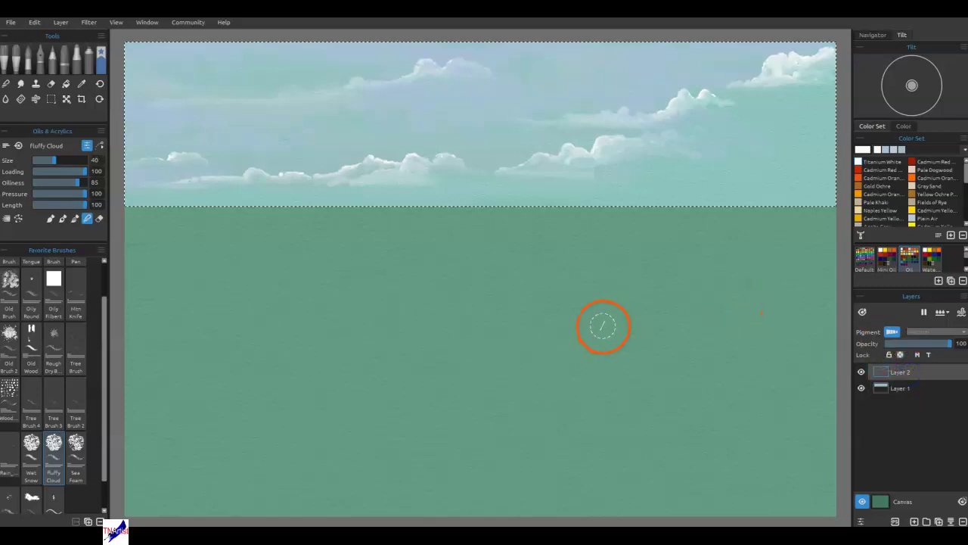
key([)
drag(426, 183, 381, 185)
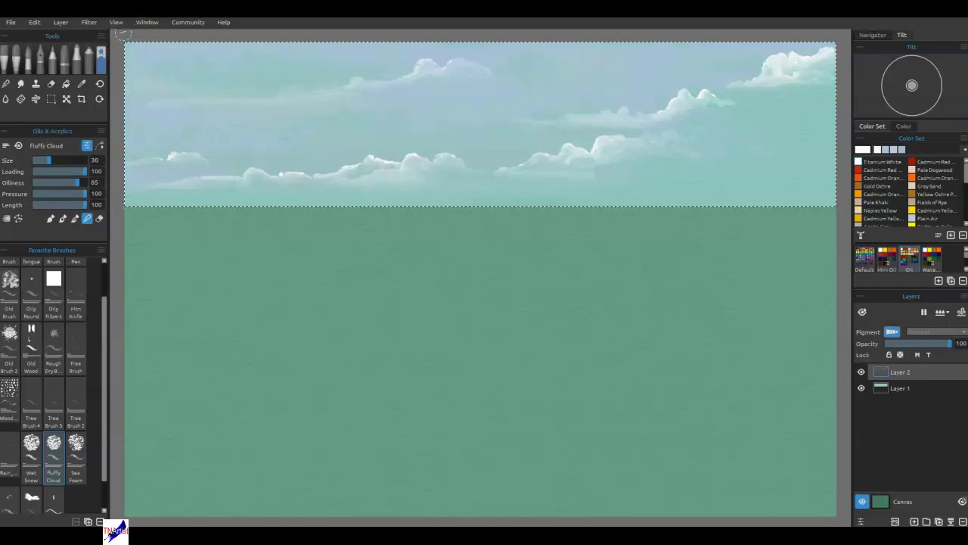
Apply a Gaussian Blur with radius 2 to the clouds on Layer 2 and clear the sky selection
click(88, 22)
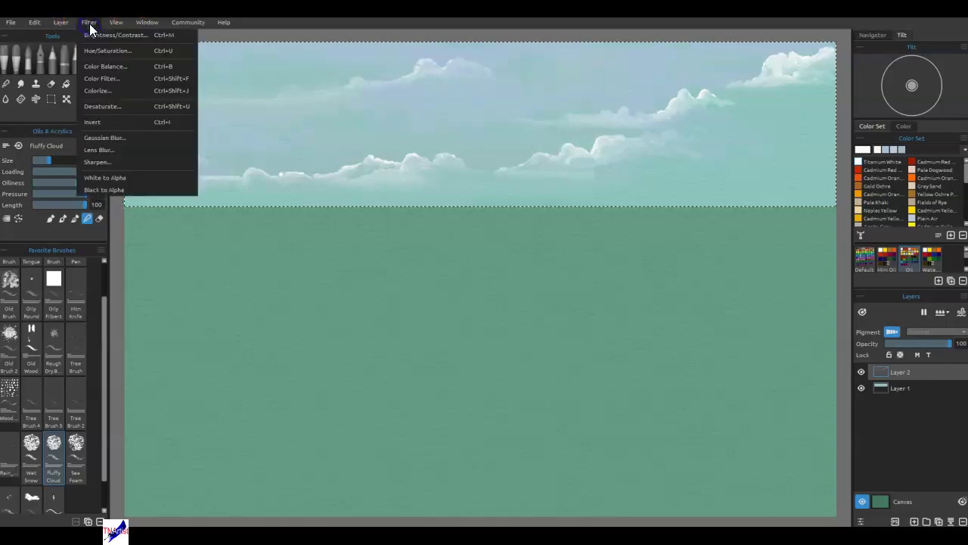
click(104, 140)
click(434, 256)
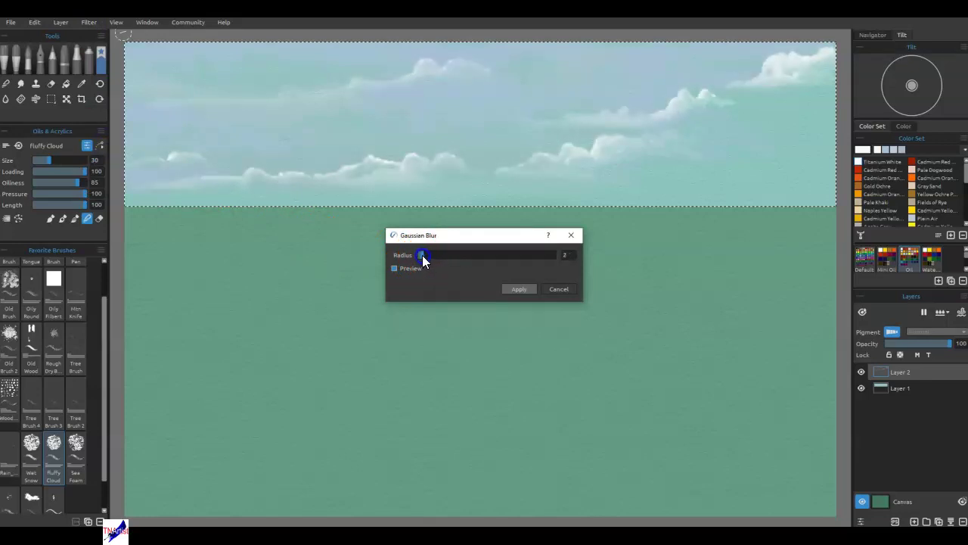
click(515, 289)
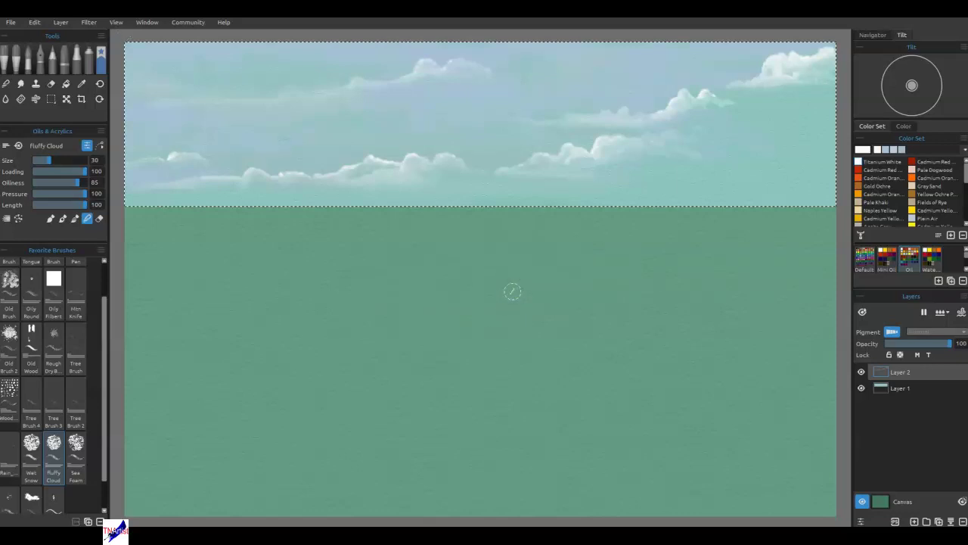
key(ctrl+d)
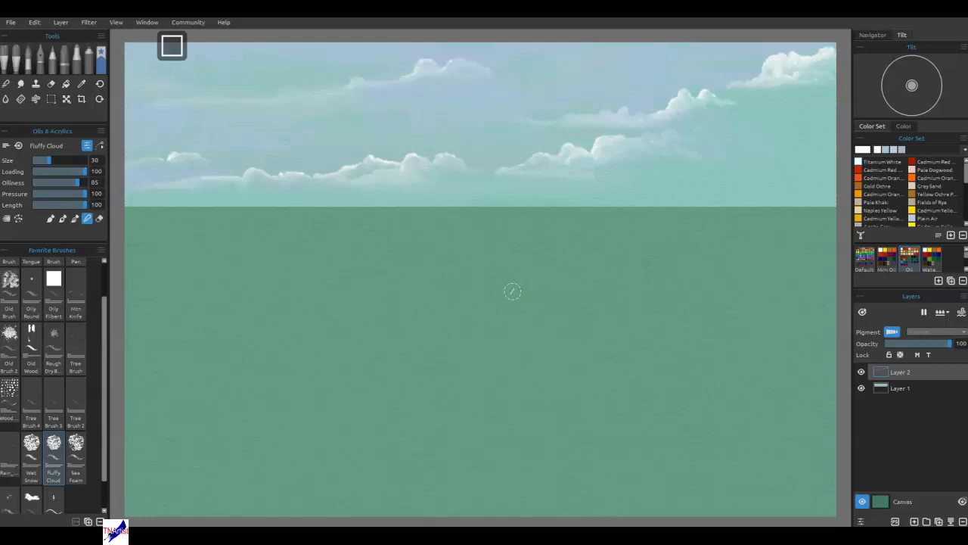
click(647, 357)
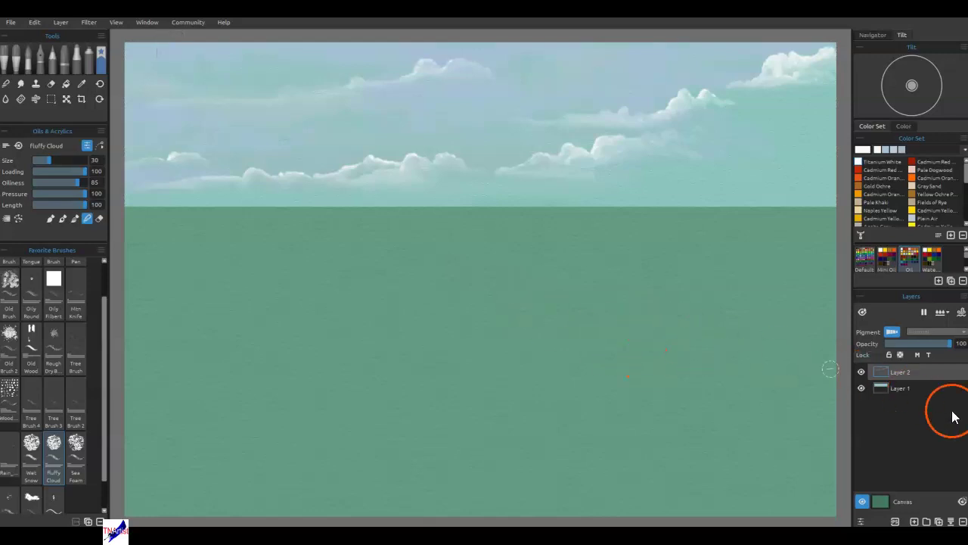
Add a layer above the clouds and lasso a mountain silhouette rising from a low ridge along the horizon toward the canvas's right edge
click(915, 521)
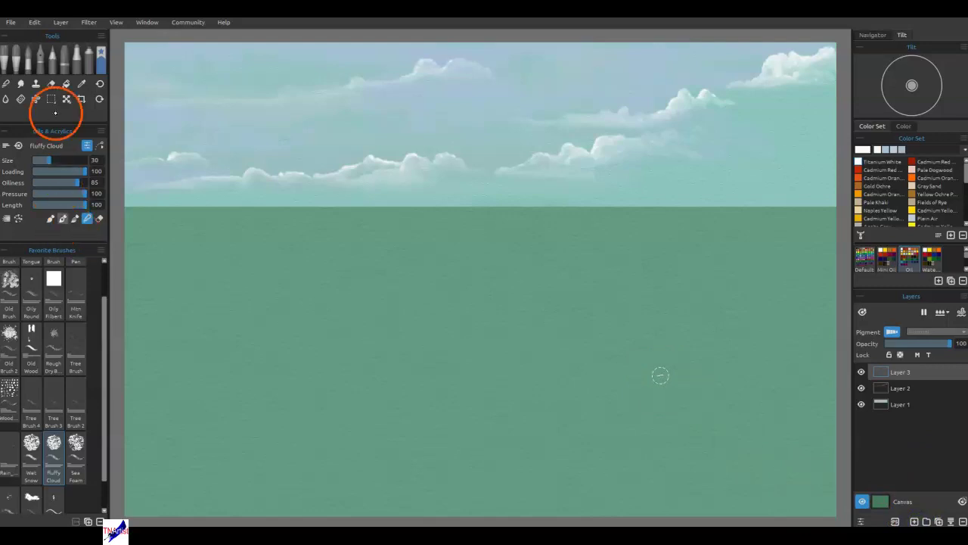
click(50, 99)
click(43, 147)
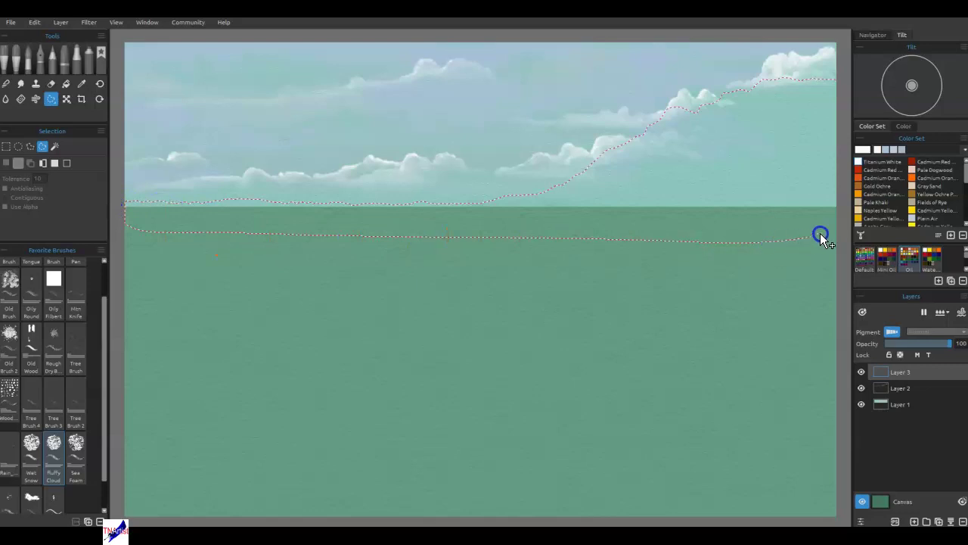
drag(848, 156, 845, 144)
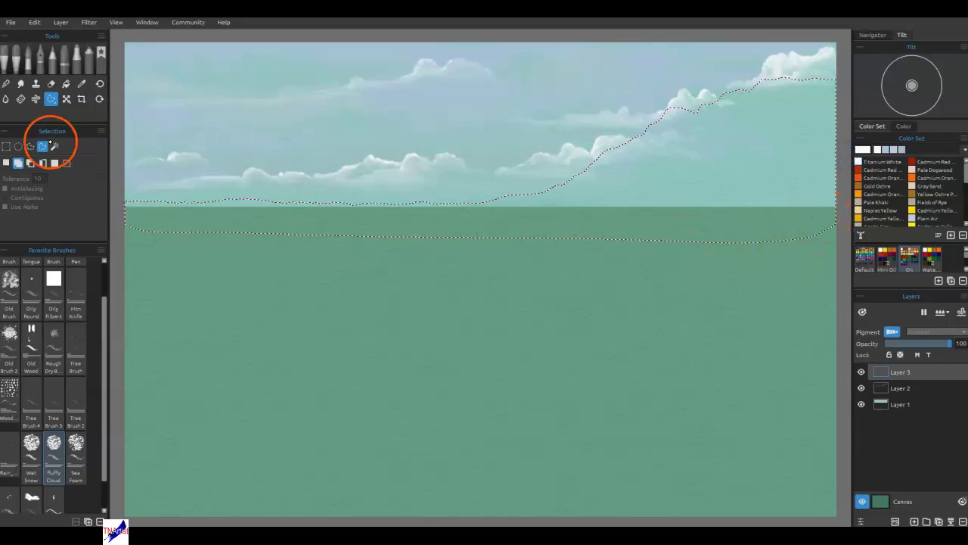
mouse_move(817, 219)
mouse_down()
mouse_move(841, 225)
mouse_move(854, 140)
mouse_up()
drag(842, 80, 813, 92)
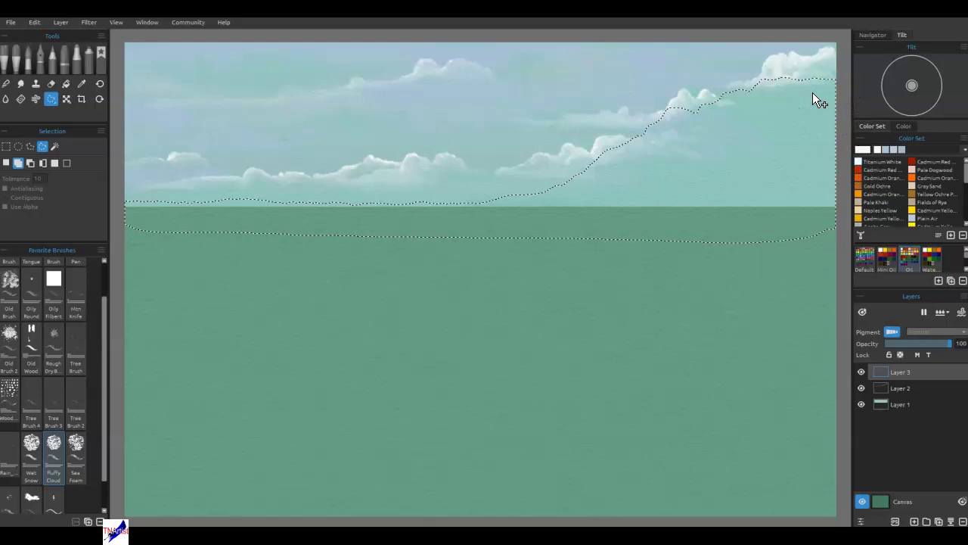
Subtract a rectangle below the horizon so the mountain selection ends in a straight base
click(31, 163)
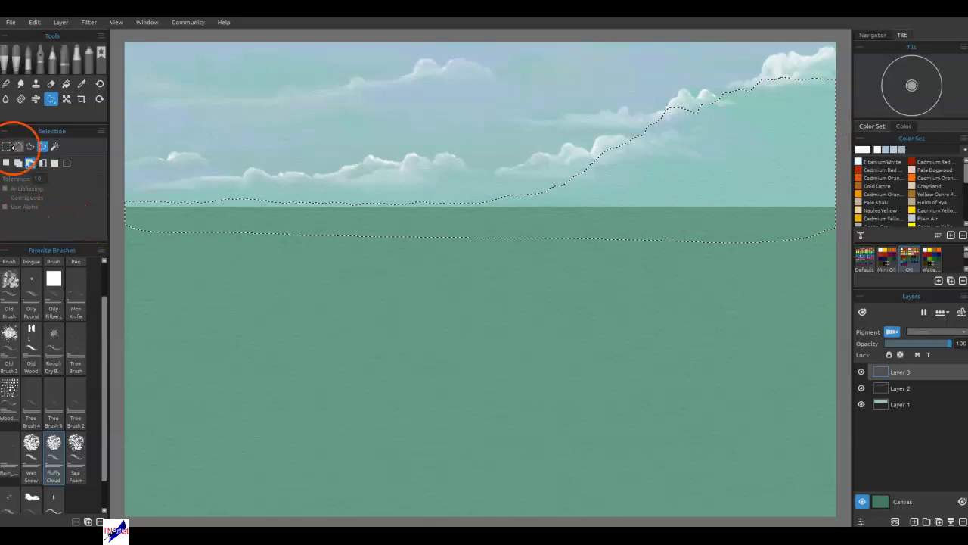
key(m)
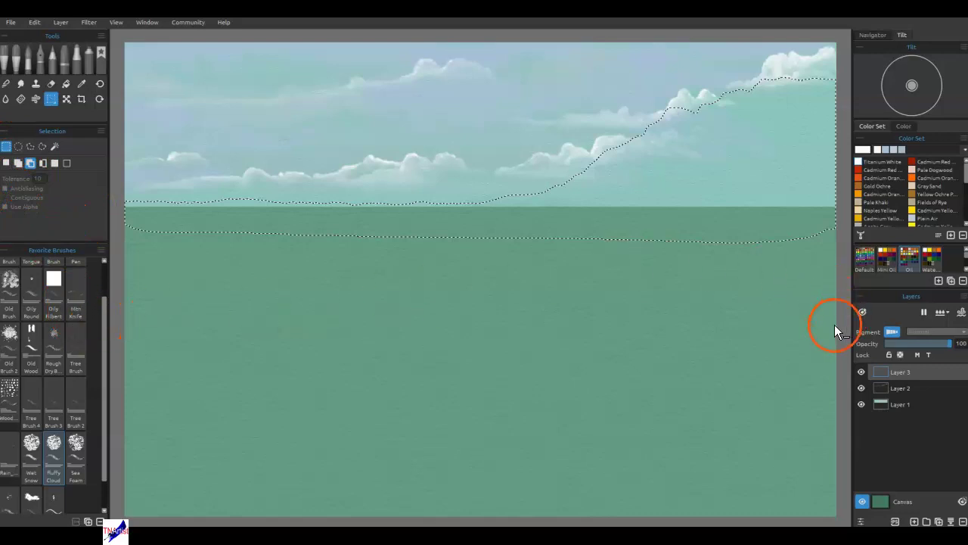
drag(842, 331, 159, 246)
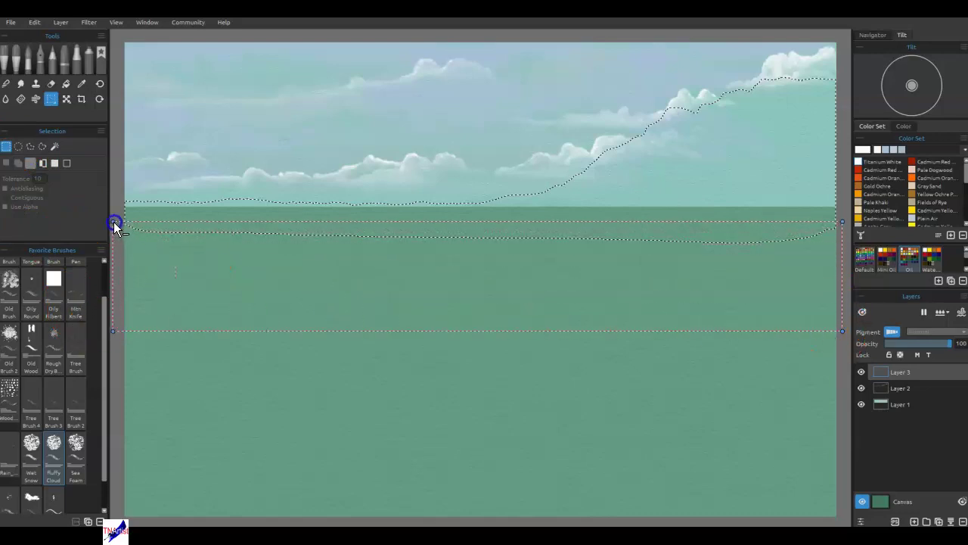
drag(106, 212, 106, 209)
drag(107, 203, 107, 204)
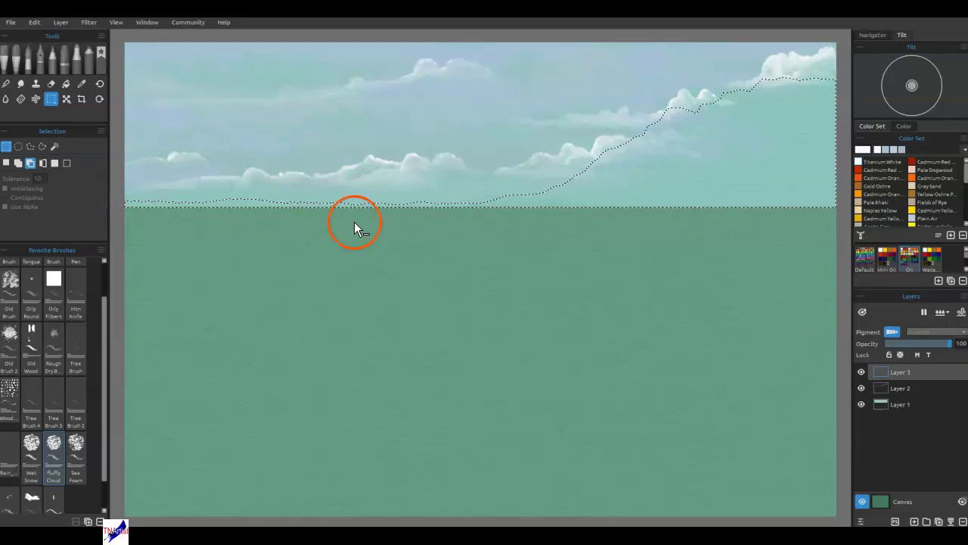
Fill the mountain selection on Layer 3 with dark slate blue #404651
click(902, 149)
click(900, 147)
click(860, 149)
click(859, 149)
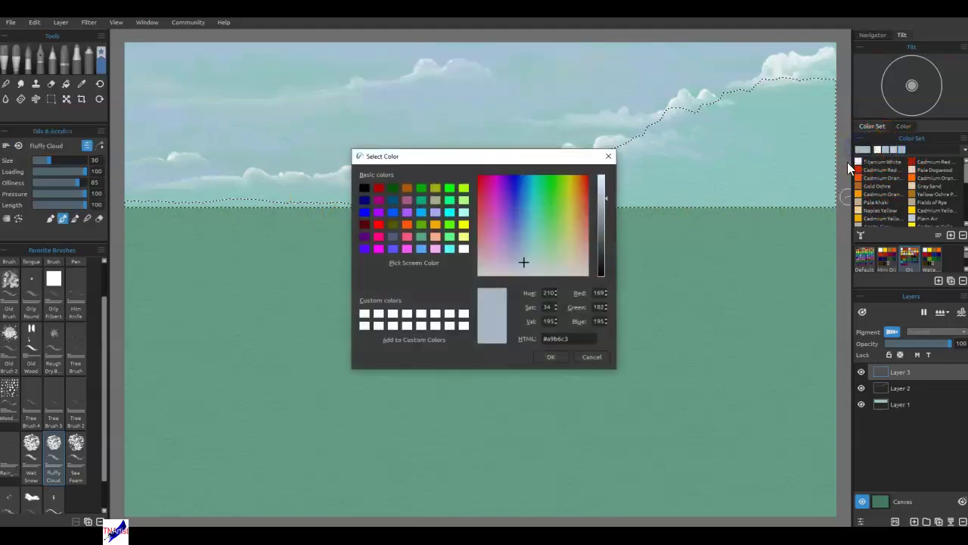
drag(605, 254, 602, 243)
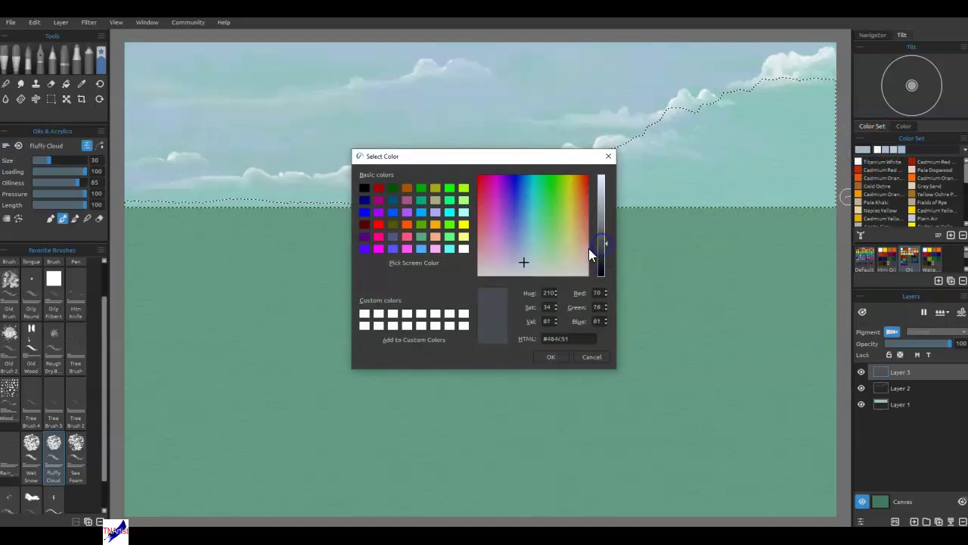
click(522, 255)
click(521, 247)
click(520, 250)
click(522, 255)
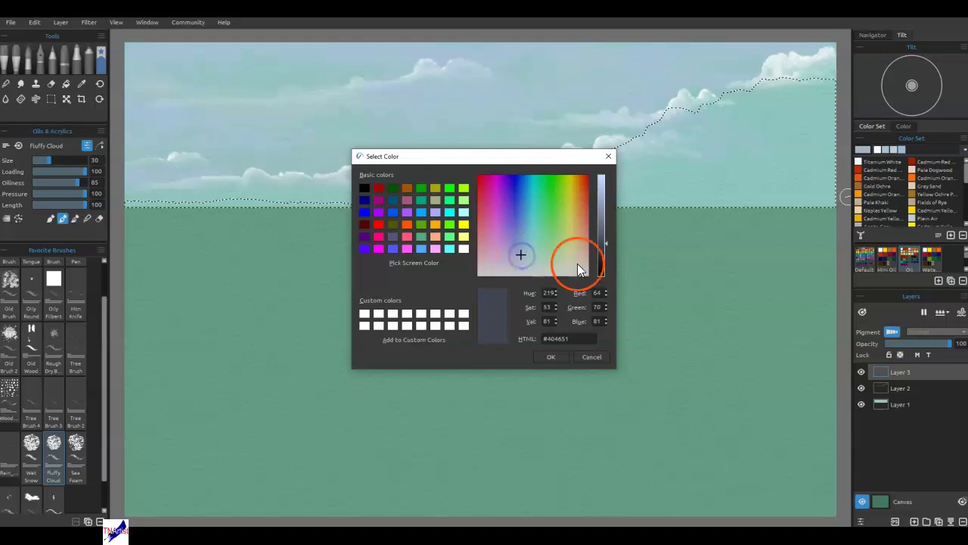
click(560, 360)
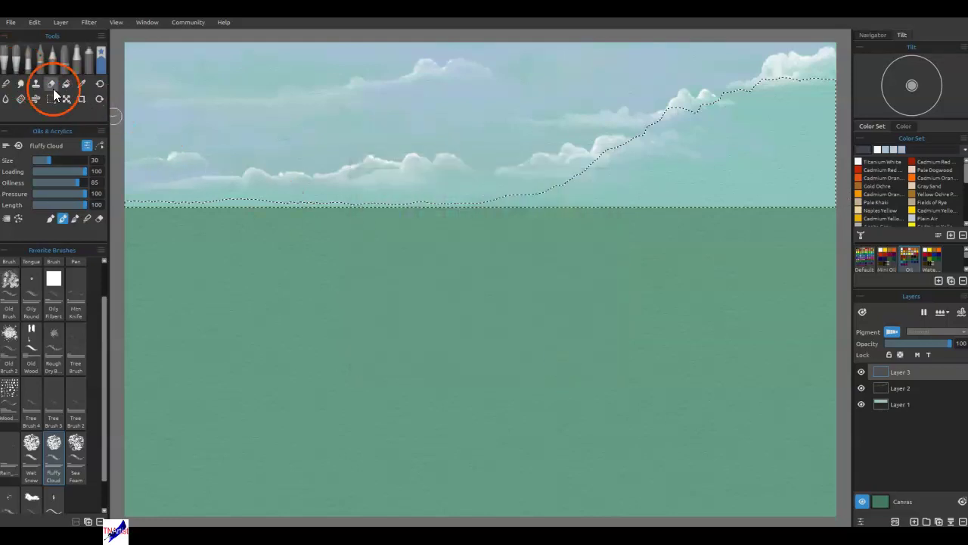
click(66, 84)
click(690, 198)
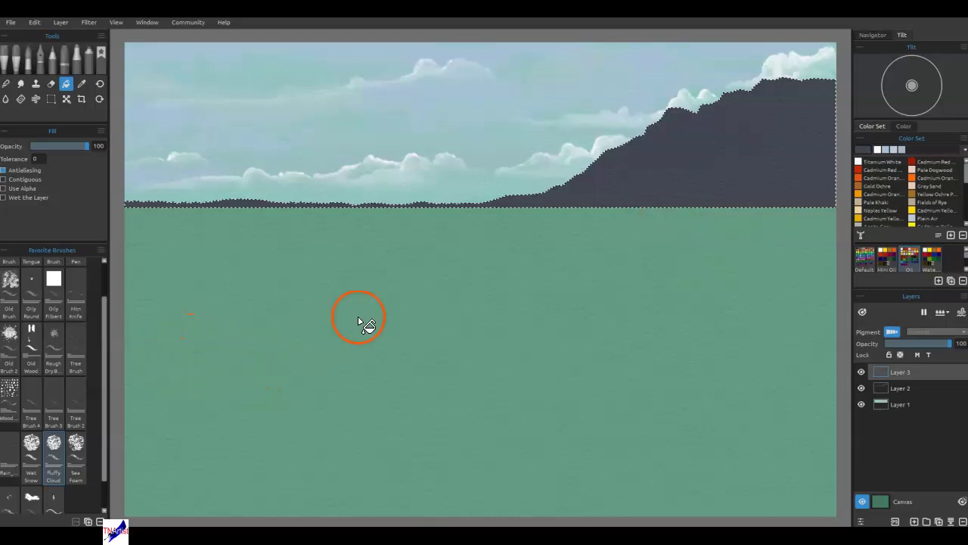
Paint rocky texture over the mountain's left slope and center with the Mtn Knife brush at size 8 in a lighter slate blue
click(74, 297)
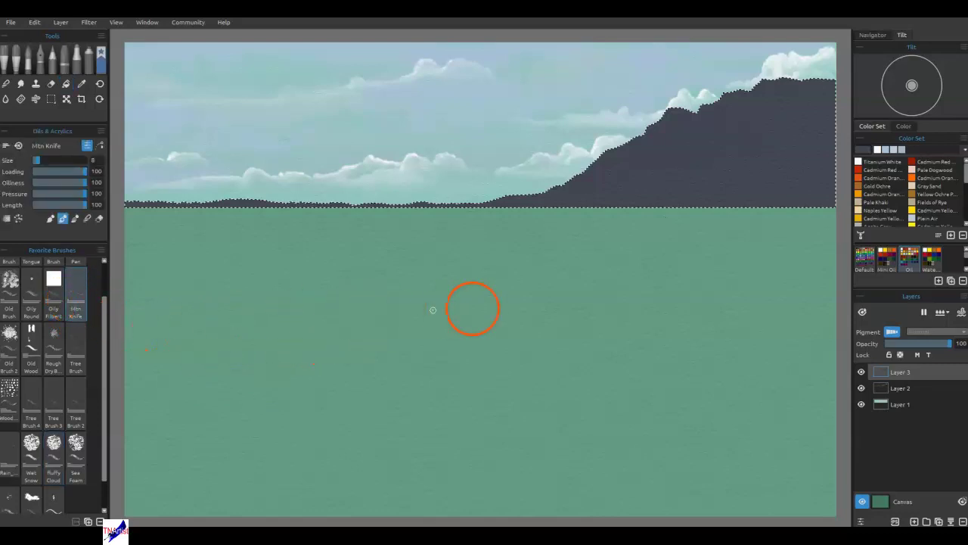
click(868, 149)
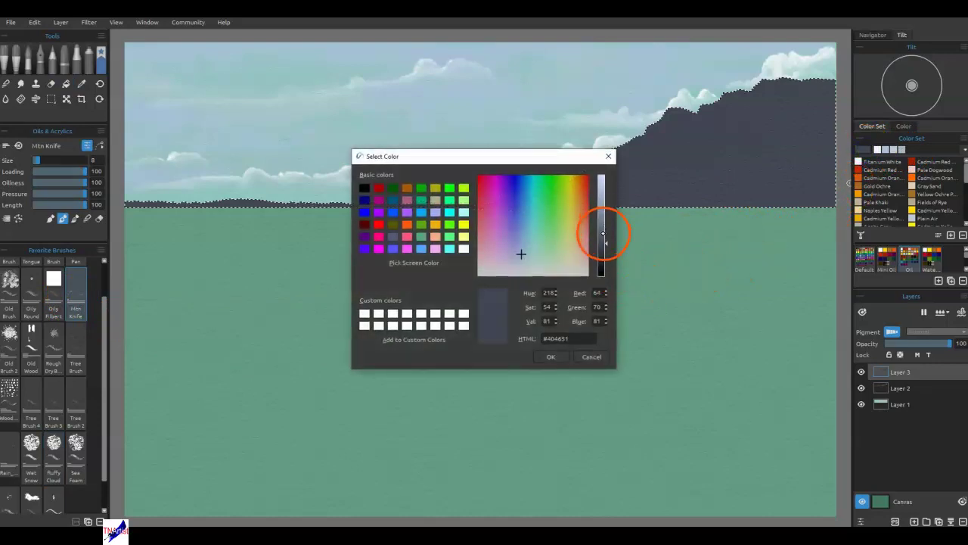
click(603, 232)
click(561, 358)
mouse_move(764, 145)
mouse_down()
mouse_move(720, 144)
mouse_move(692, 121)
mouse_move(671, 127)
mouse_move(668, 114)
mouse_move(645, 139)
mouse_move(672, 118)
mouse_move(657, 141)
mouse_up()
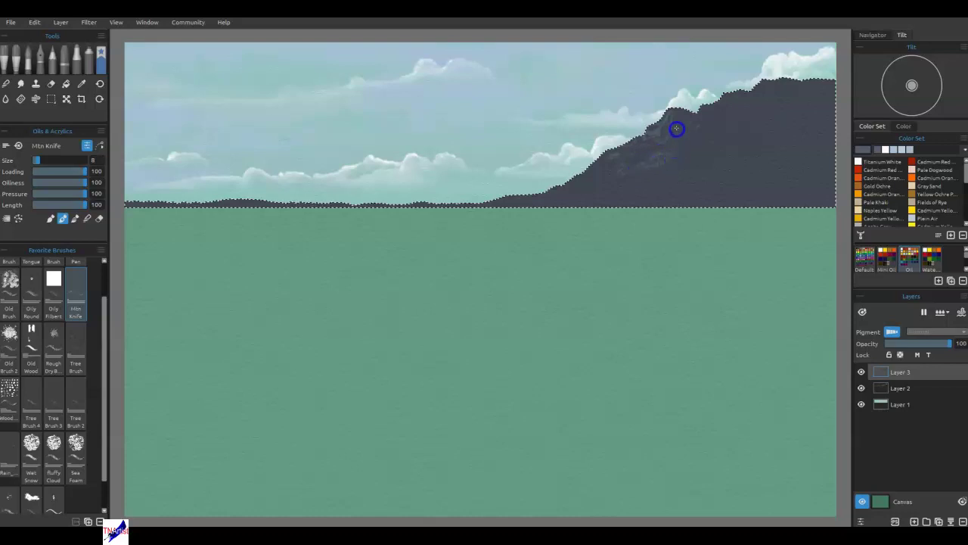
mouse_move(723, 102)
mouse_down()
mouse_move(718, 122)
mouse_move(688, 142)
mouse_move(708, 143)
mouse_up()
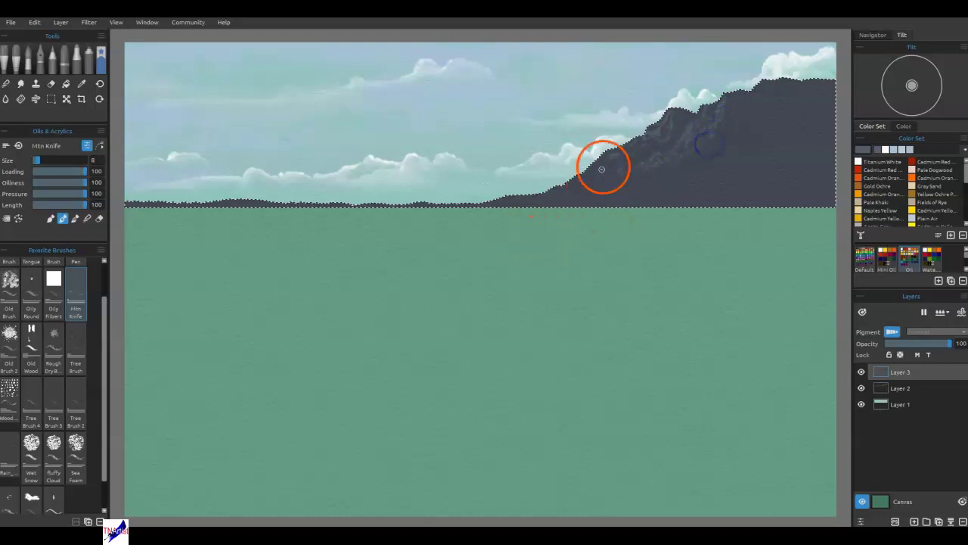
drag(590, 170, 576, 191)
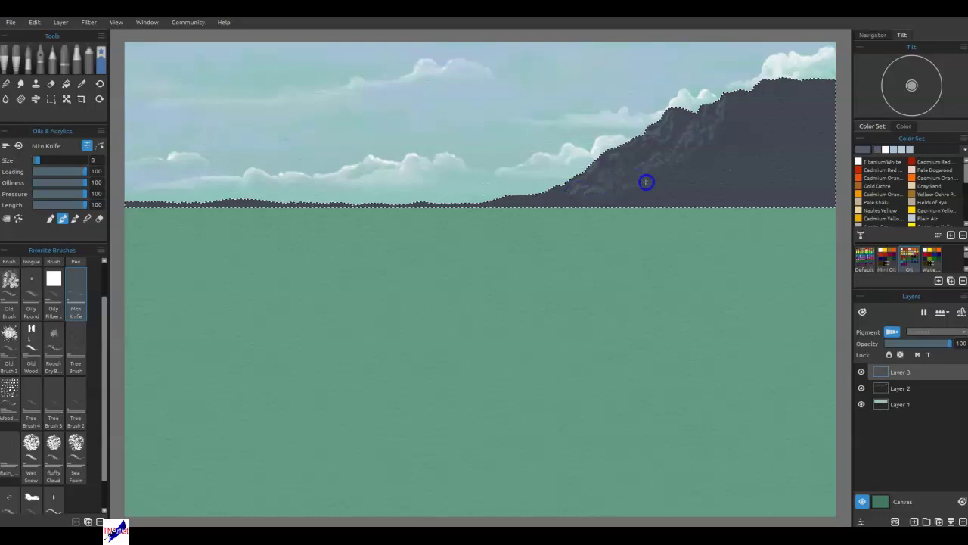
mouse_move(665, 173)
mouse_down()
mouse_move(681, 155)
mouse_move(671, 172)
mouse_move(700, 174)
mouse_move(697, 165)
mouse_move(713, 179)
mouse_move(698, 162)
mouse_move(723, 167)
mouse_move(722, 140)
mouse_move(705, 156)
mouse_move(726, 123)
mouse_move(714, 152)
mouse_move(717, 106)
mouse_move(655, 193)
mouse_move(680, 125)
mouse_move(654, 158)
mouse_move(746, 89)
mouse_move(747, 141)
mouse_move(766, 159)
mouse_move(754, 142)
mouse_move(739, 142)
mouse_up()
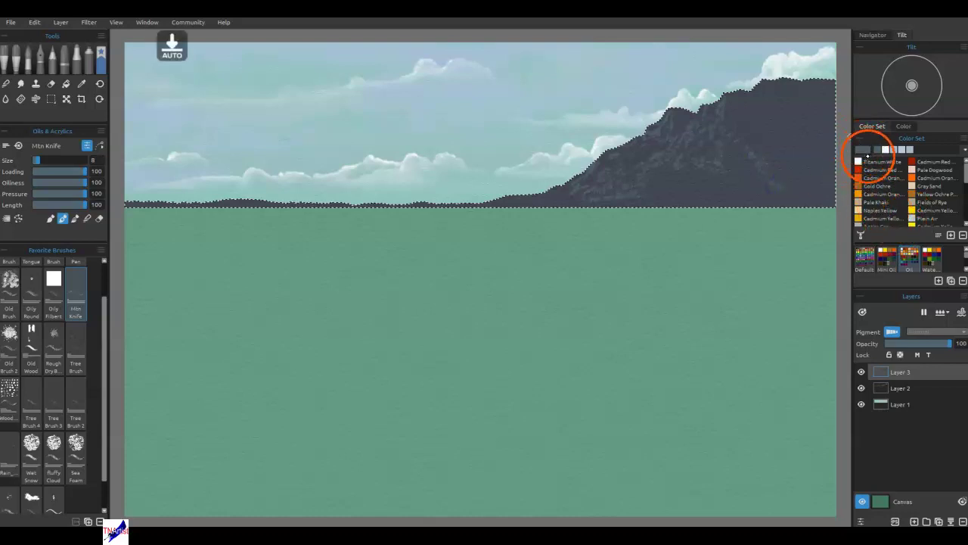
Extend the rocky Mtn Knife texture in slate blue #545d6b across the mountain's base, right face and summit ridges
drag(745, 194, 728, 191)
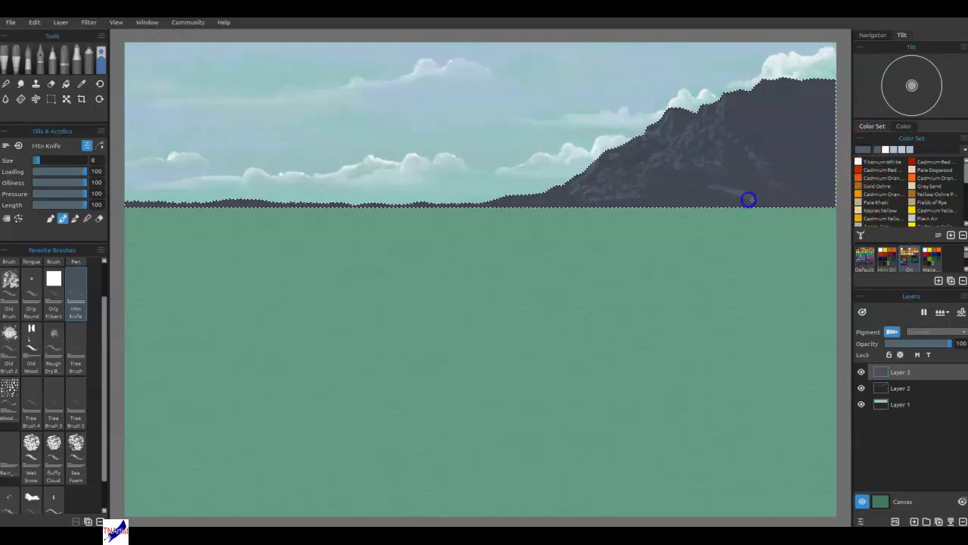
mouse_move(653, 199)
mouse_down()
mouse_move(701, 196)
mouse_move(617, 207)
mouse_move(665, 186)
mouse_up()
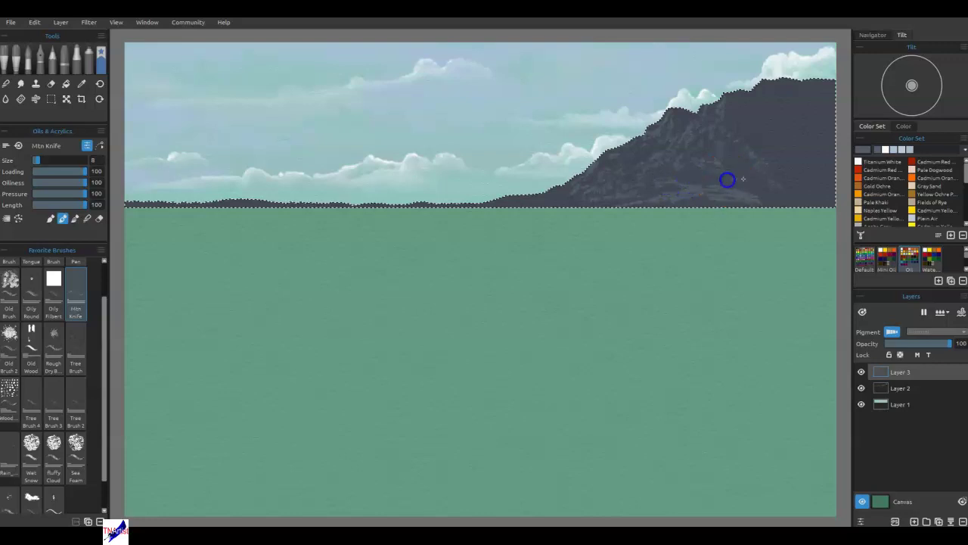
drag(731, 167, 747, 173)
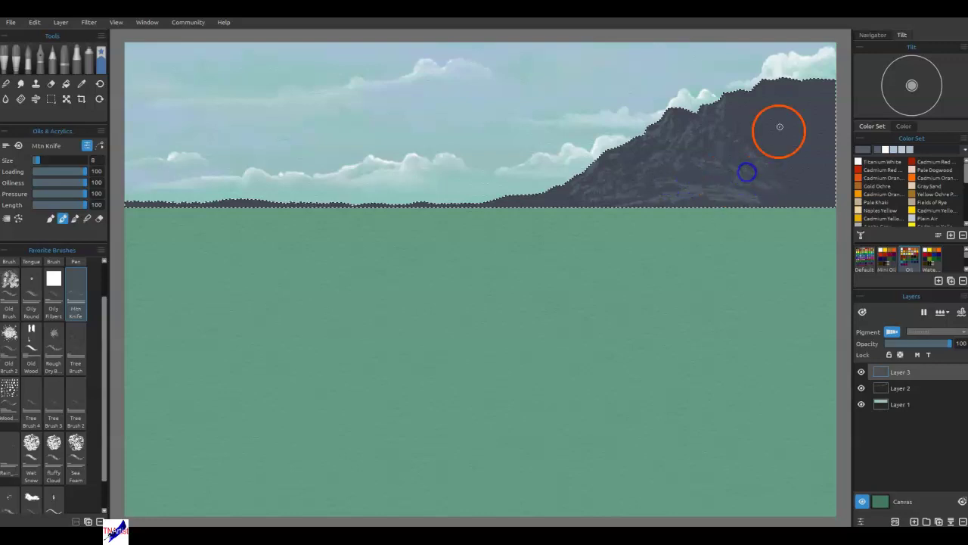
mouse_move(755, 136)
mouse_down()
mouse_move(824, 125)
mouse_move(833, 139)
mouse_move(767, 141)
mouse_move(793, 167)
mouse_up()
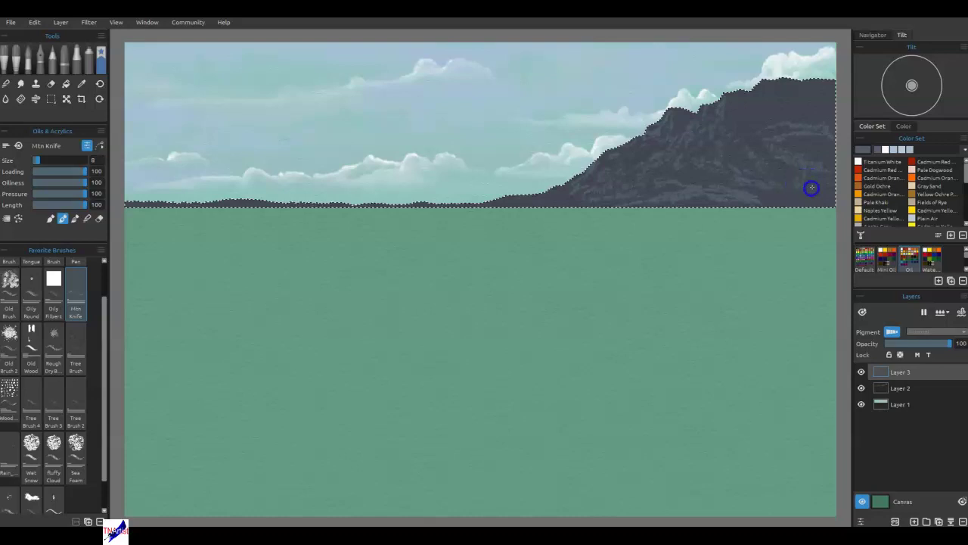
drag(795, 106, 757, 103)
drag(832, 105, 829, 117)
drag(748, 111, 745, 123)
mouse_move(742, 95)
mouse_down()
mouse_move(727, 117)
mouse_move(737, 147)
mouse_up()
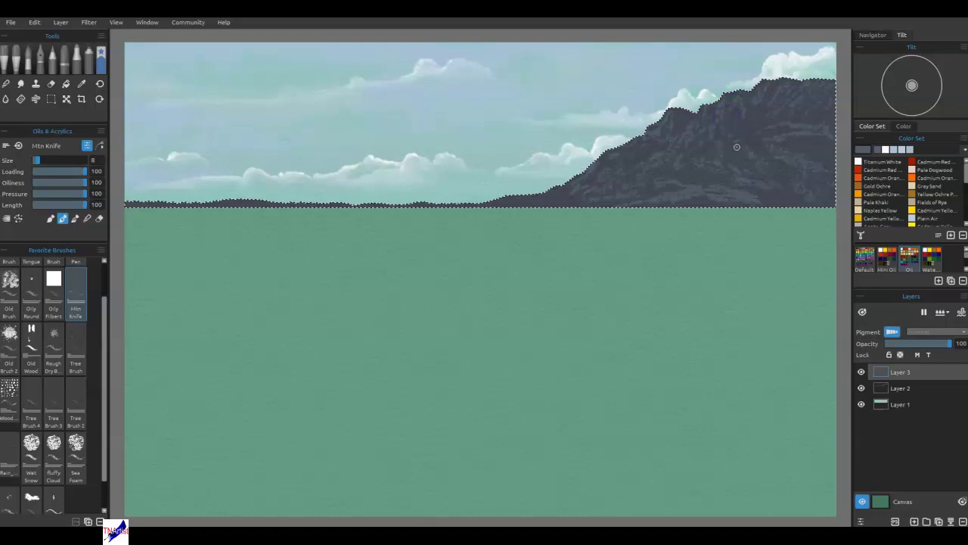
Set the paint color to muted brown #6b5d51 and add earthy strokes over the mountain's slopes, ridges and lower edge
click(862, 149)
double_click(863, 150)
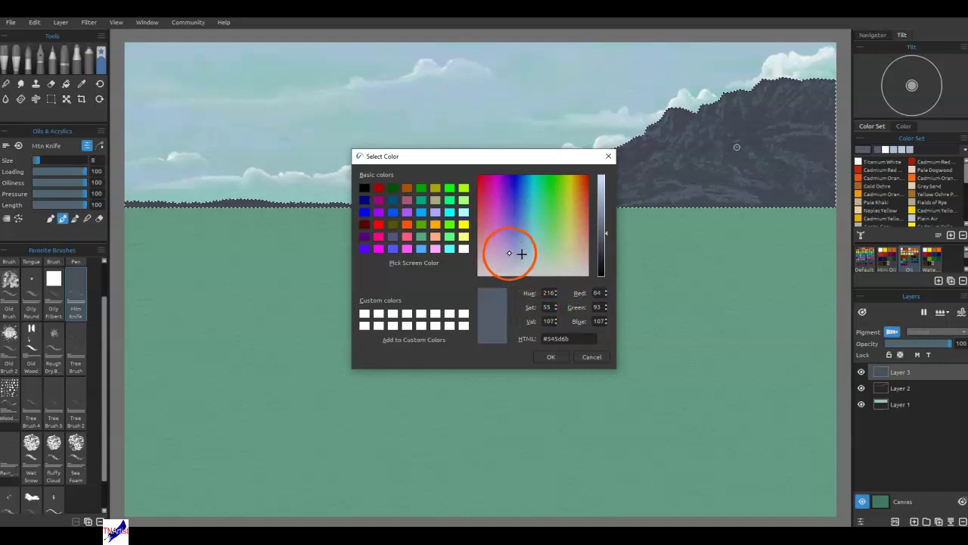
click(521, 254)
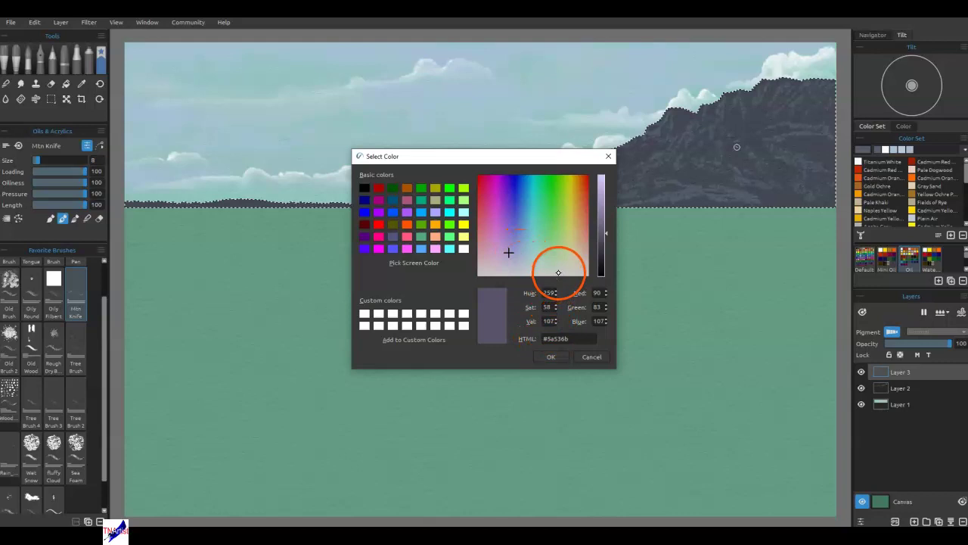
click(580, 251)
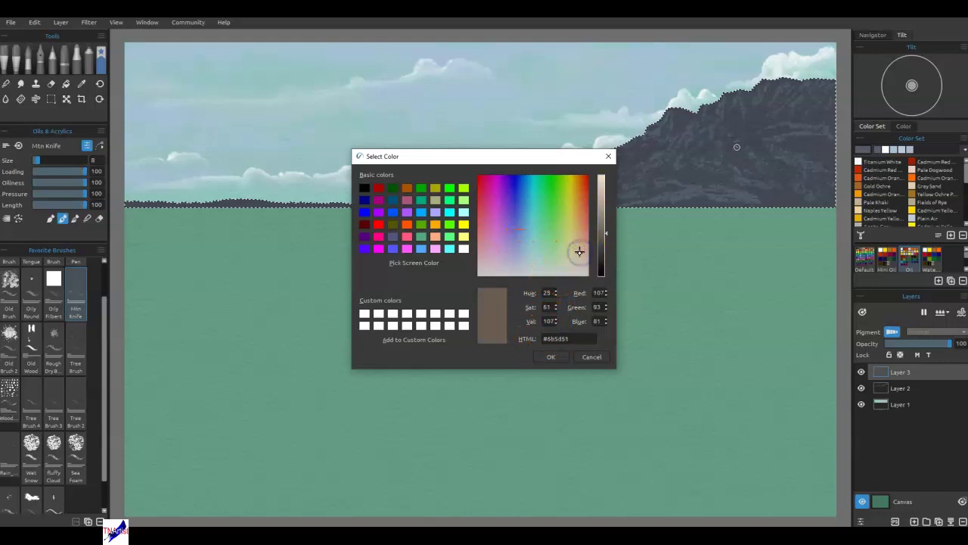
click(556, 356)
mouse_move(699, 193)
mouse_down()
mouse_move(693, 167)
mouse_move(717, 169)
mouse_move(684, 156)
mouse_up()
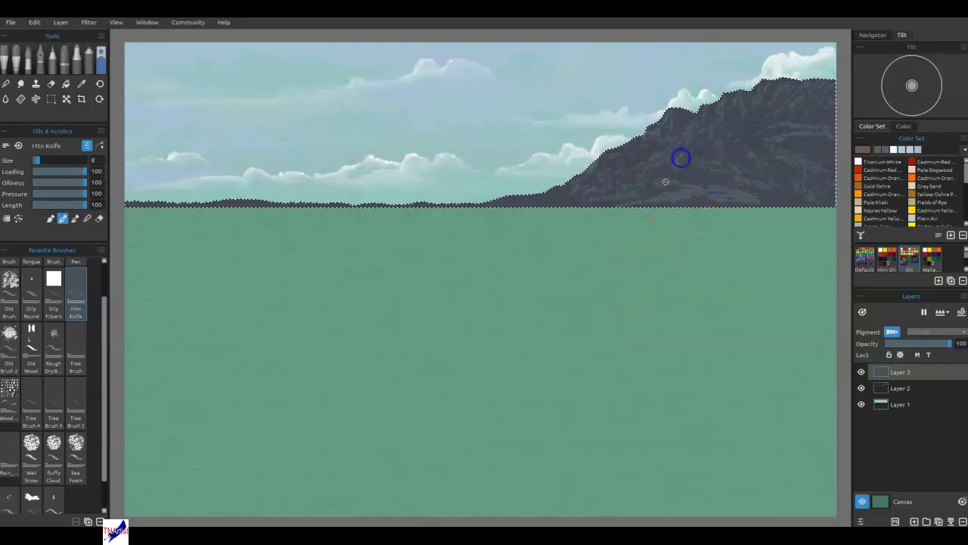
drag(686, 196, 733, 191)
mouse_move(672, 172)
mouse_down()
mouse_move(678, 162)
mouse_move(657, 134)
mouse_move(666, 119)
mouse_move(632, 186)
mouse_move(661, 201)
mouse_up()
mouse_move(615, 161)
mouse_down()
mouse_move(612, 189)
mouse_move(603, 179)
mouse_move(616, 190)
mouse_move(582, 173)
mouse_move(596, 199)
mouse_up()
drag(727, 105, 724, 101)
mouse_move(738, 146)
mouse_down()
mouse_move(759, 161)
mouse_move(769, 139)
mouse_move(814, 130)
mouse_move(773, 141)
mouse_up()
mouse_move(749, 200)
mouse_down()
mouse_move(769, 182)
mouse_move(745, 153)
mouse_move(677, 198)
mouse_move(490, 204)
mouse_move(521, 205)
mouse_up()
drag(685, 198, 667, 196)
mouse_move(701, 189)
mouse_down()
mouse_move(672, 203)
mouse_move(684, 187)
mouse_move(655, 184)
mouse_move(668, 183)
mouse_up()
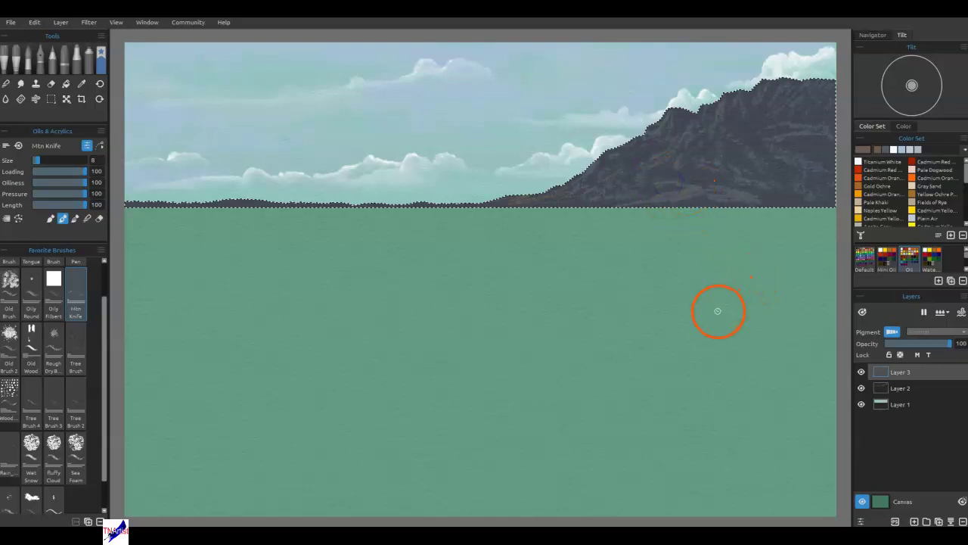
Paint the same muted brown along the low ridge on the horizon, out to the canvas's left edge
drag(337, 204, 140, 211)
drag(154, 203, 125, 205)
drag(377, 209, 446, 204)
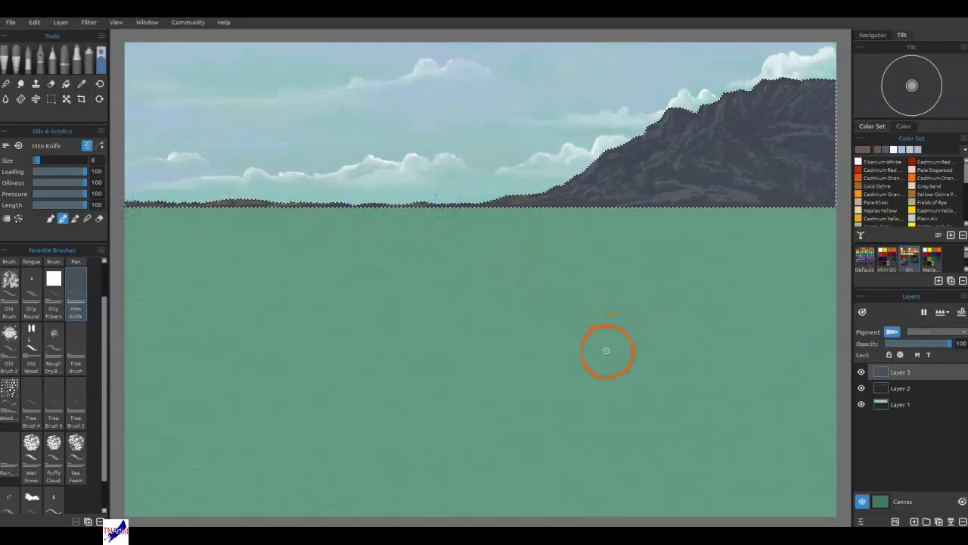
Lighten the paint to a pale warm gray and dab small highlights along the base of the mountain and the low ridge
click(864, 150)
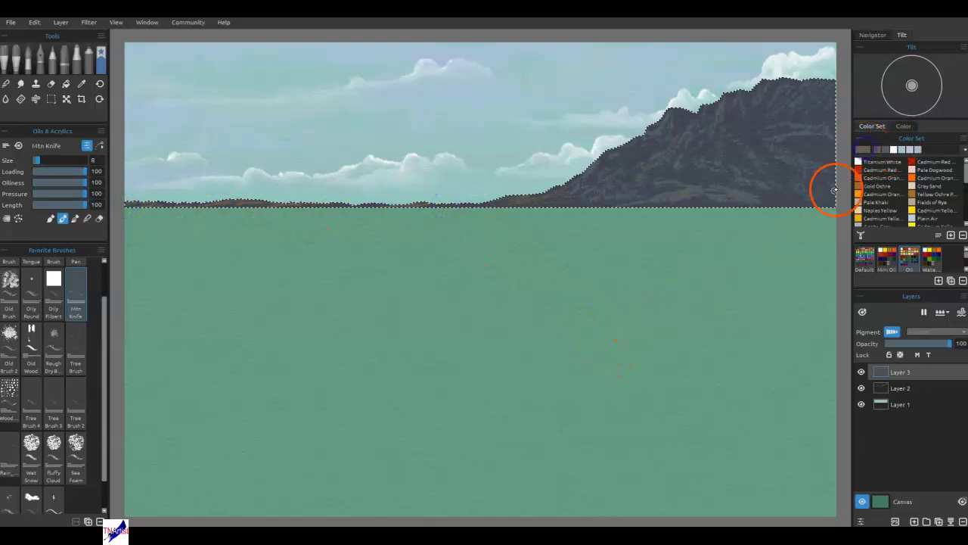
click(578, 269)
click(601, 218)
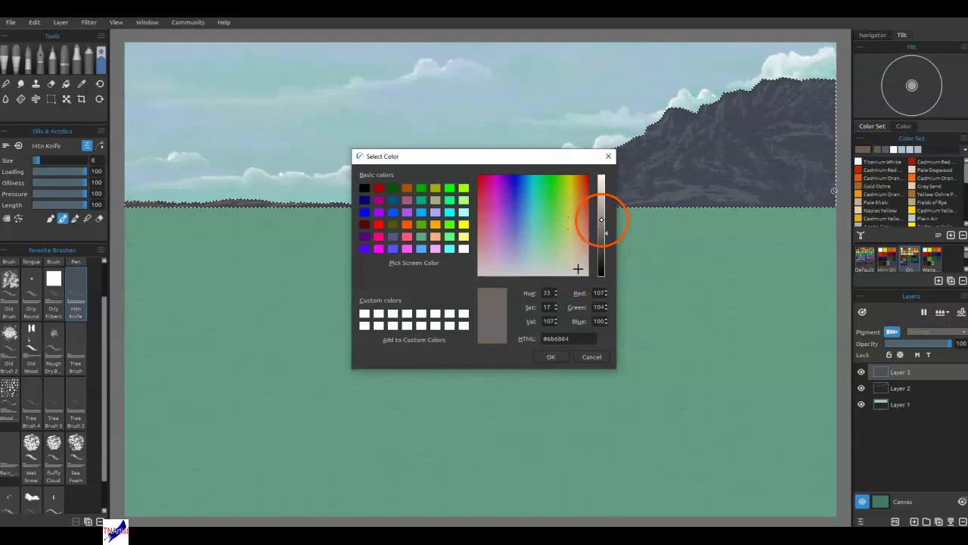
click(554, 356)
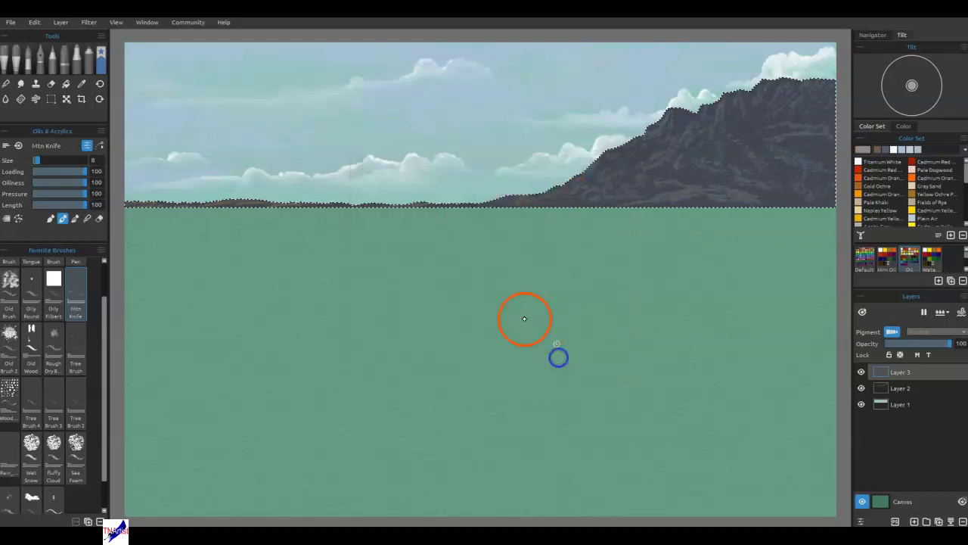
click(505, 202)
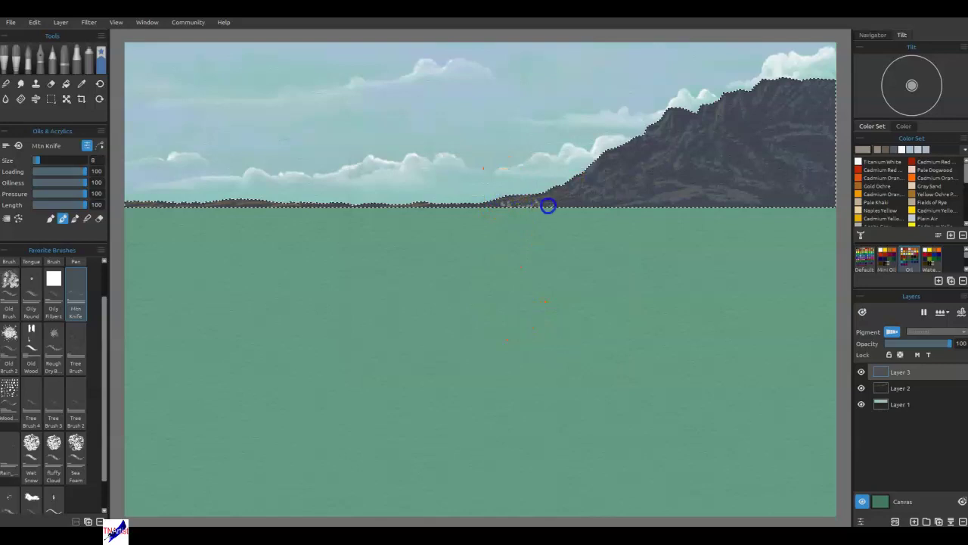
drag(548, 205, 671, 204)
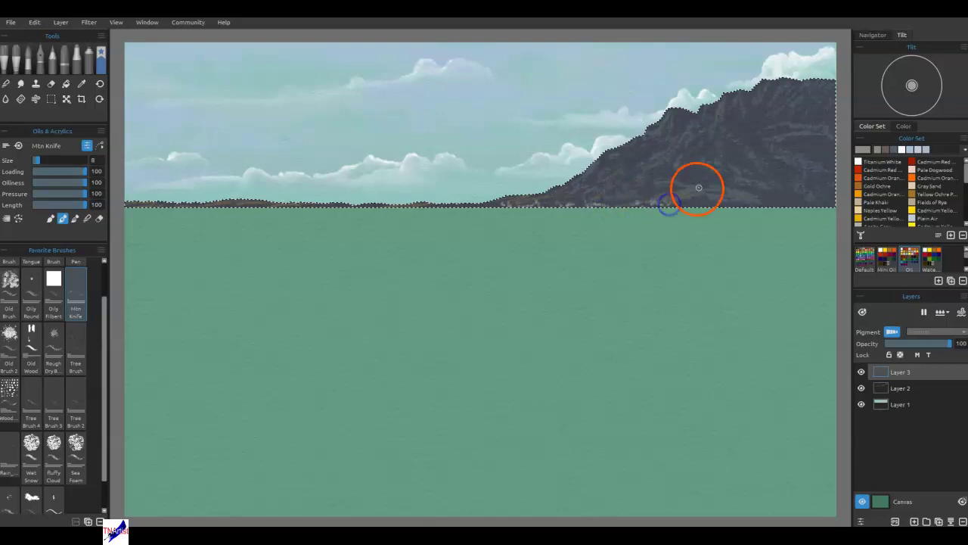
drag(447, 206, 154, 207)
mouse_move(689, 199)
mouse_down()
mouse_move(848, 207)
mouse_move(827, 211)
mouse_up()
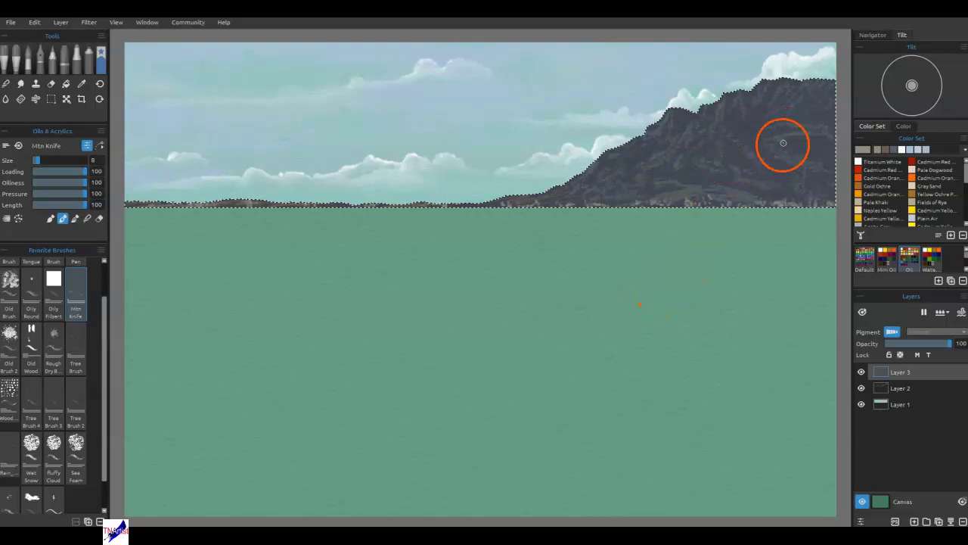
Stroke pale warm gray highlights onto the mountain's upper faces, summit and left slope
mouse_move(775, 150)
mouse_down()
mouse_move(802, 134)
mouse_move(766, 130)
mouse_up()
mouse_move(766, 80)
mouse_down()
mouse_move(777, 114)
mouse_move(796, 110)
mouse_move(734, 122)
mouse_move(670, 114)
mouse_move(655, 135)
mouse_move(672, 130)
mouse_move(683, 144)
mouse_move(653, 165)
mouse_move(677, 160)
mouse_move(598, 159)
mouse_move(603, 175)
mouse_move(664, 182)
mouse_move(666, 311)
mouse_up()
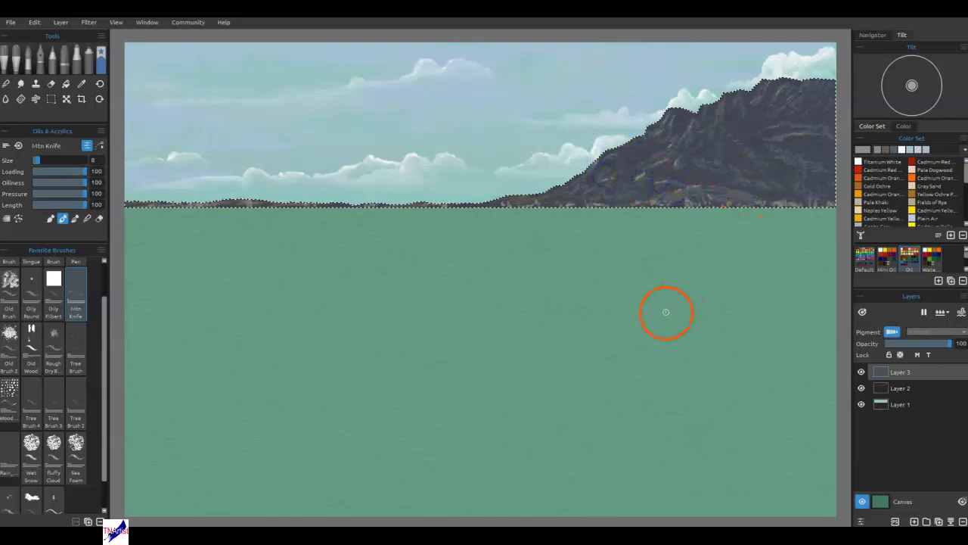
drag(594, 168, 579, 179)
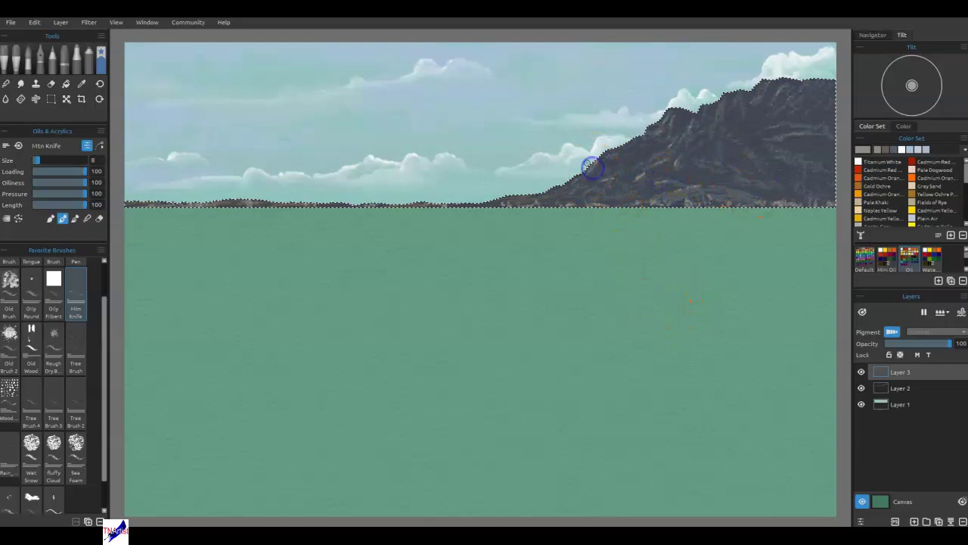
Soften the mountain on Layer 3 with a slight Gaussian Blur and clear the selection
click(88, 22)
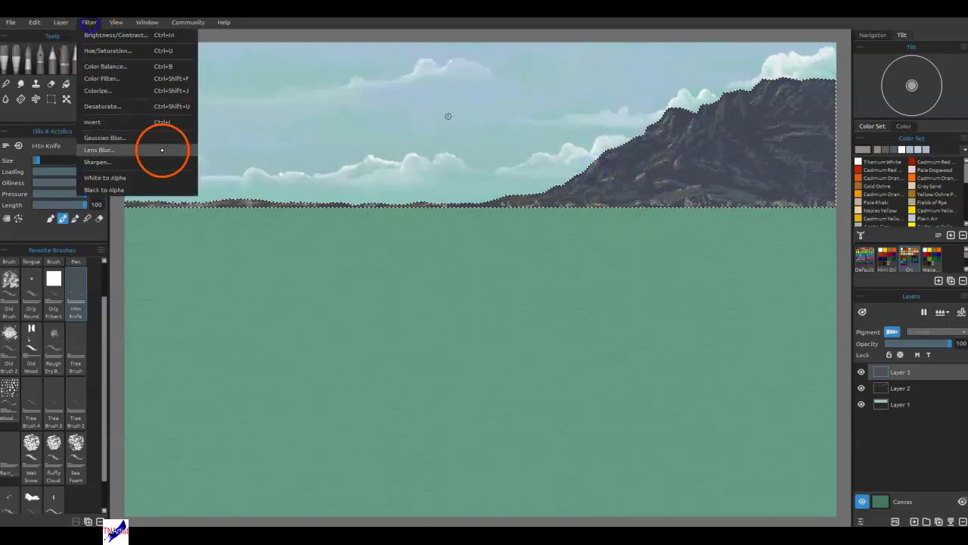
click(123, 137)
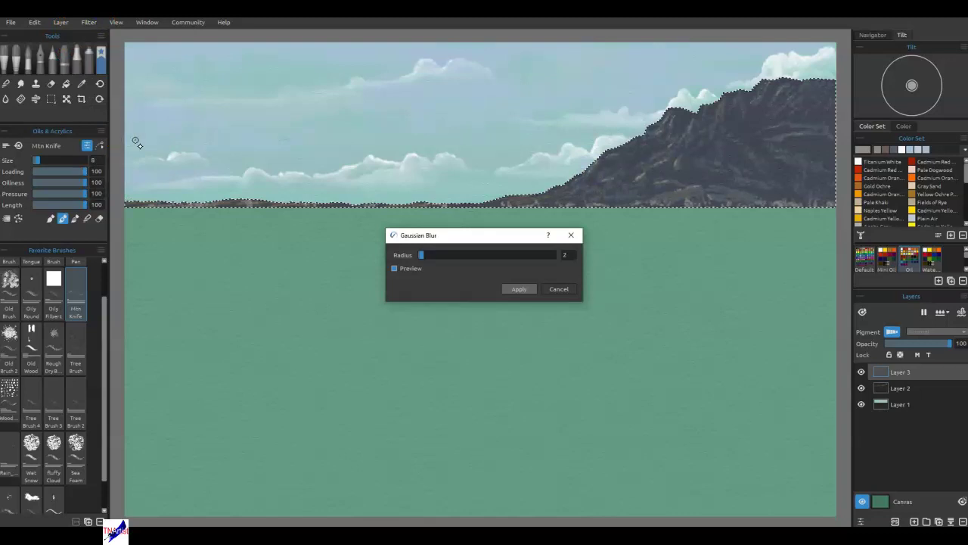
click(566, 256)
click(571, 292)
click(525, 294)
drag(356, 277, 362, 304)
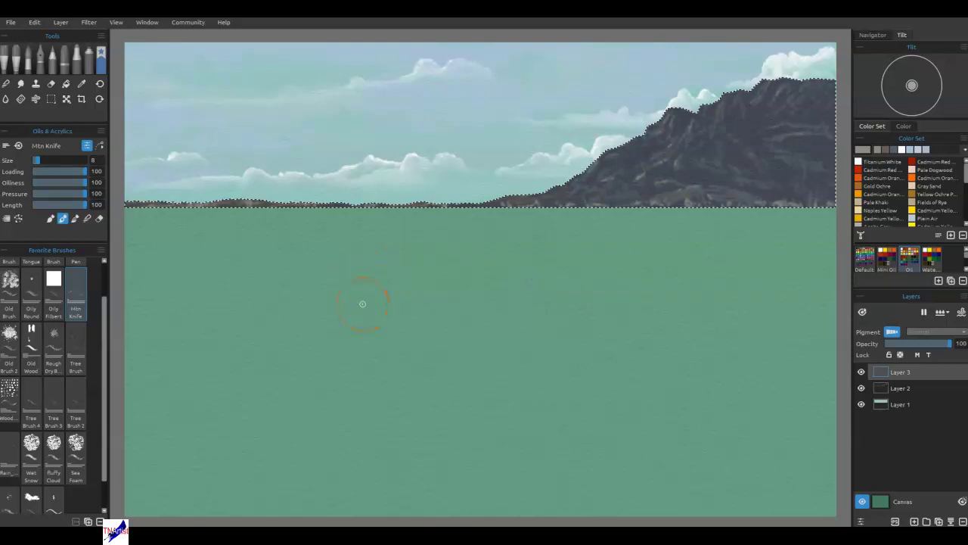
key(ctrl+d)
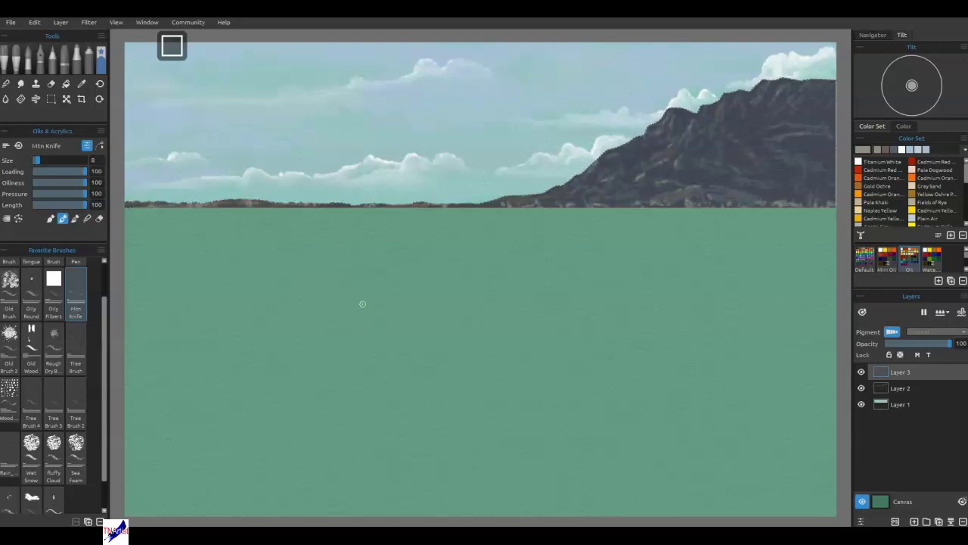
Check what Layer 3 and Layer 2 contain by toggling their visibility, and add a new layer directly above Layer 2
click(874, 327)
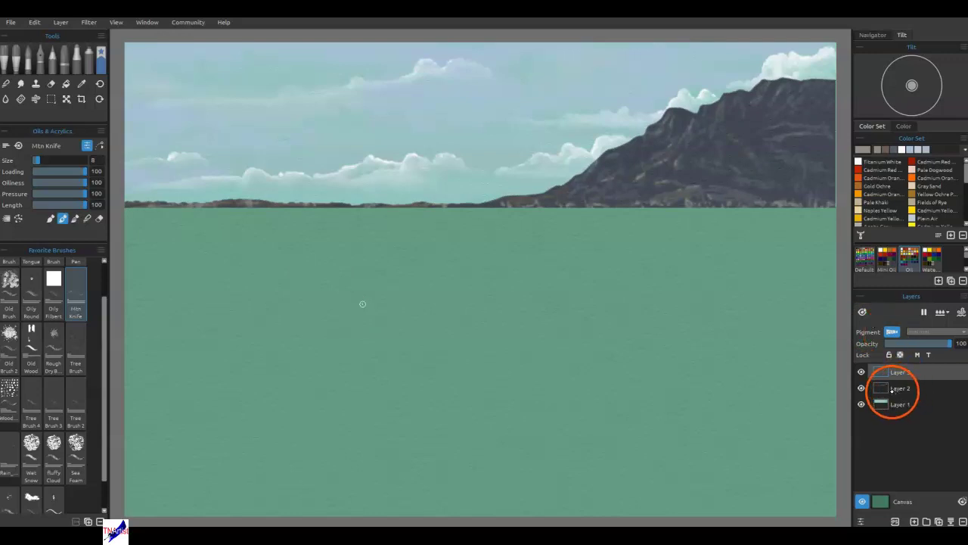
click(862, 374)
click(862, 373)
click(861, 387)
click(861, 388)
click(900, 389)
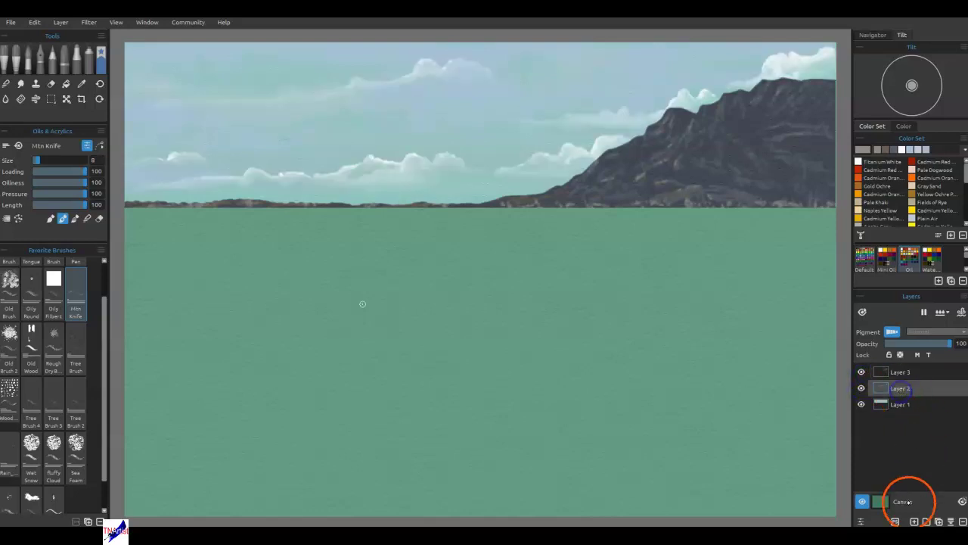
click(914, 521)
Lasso a low hill outline on the horizon, overlapping the foot of the mountain's left slope
click(51, 99)
click(43, 146)
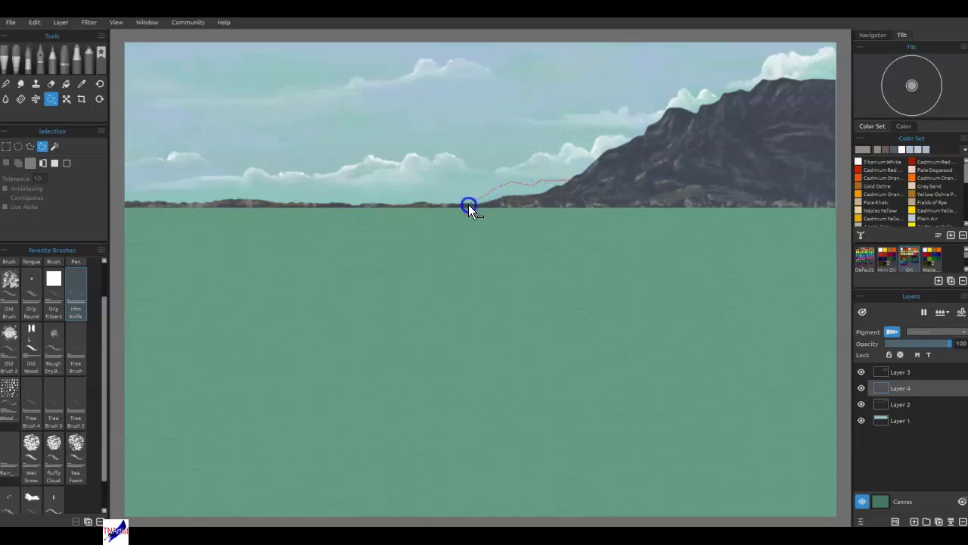
drag(559, 202, 580, 185)
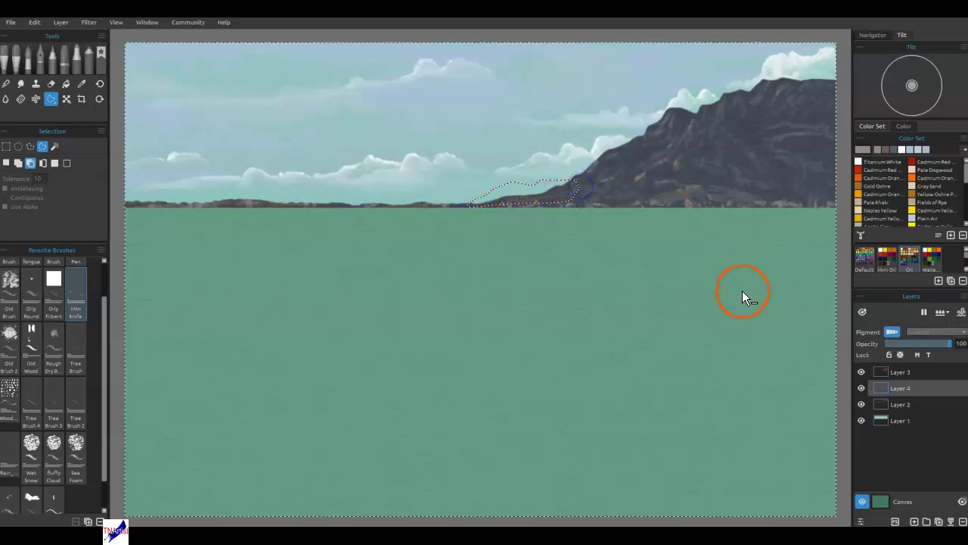
Mix a lighter slate blue from the recent slate color, with hue 204, saturation 70 and raised brightness
click(894, 151)
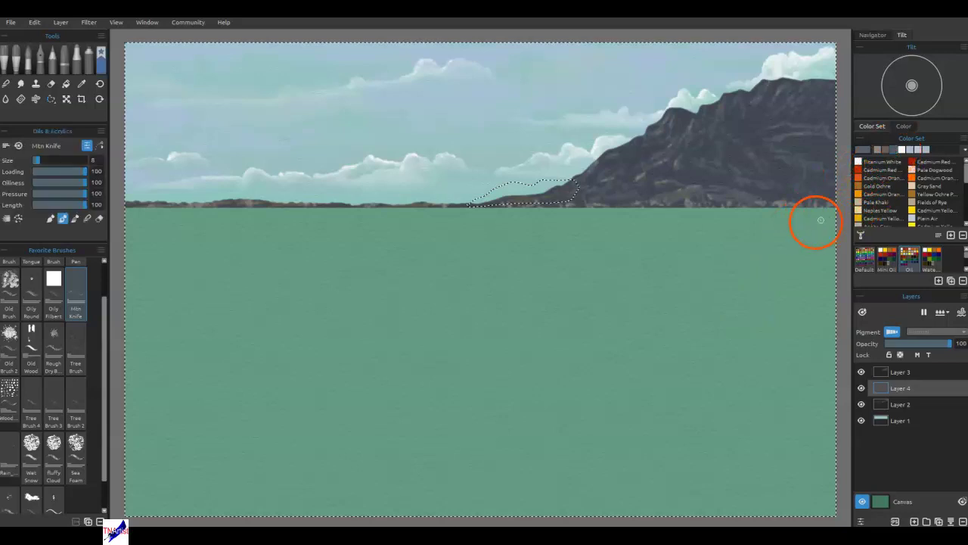
click(865, 150)
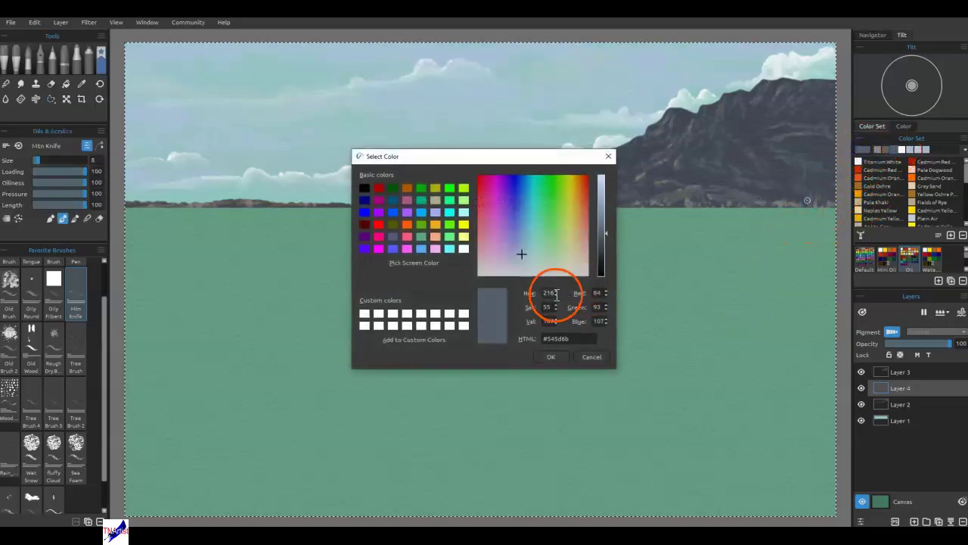
click(525, 257)
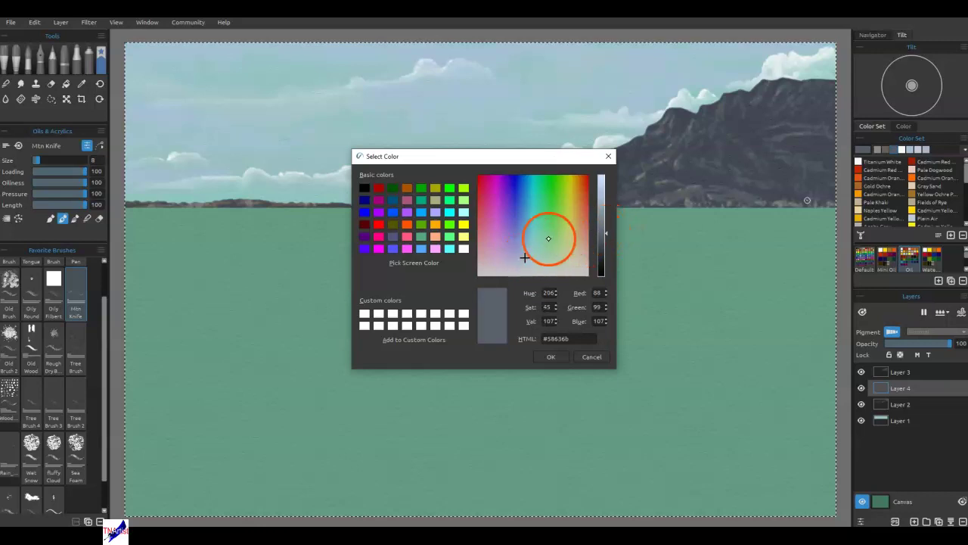
click(525, 249)
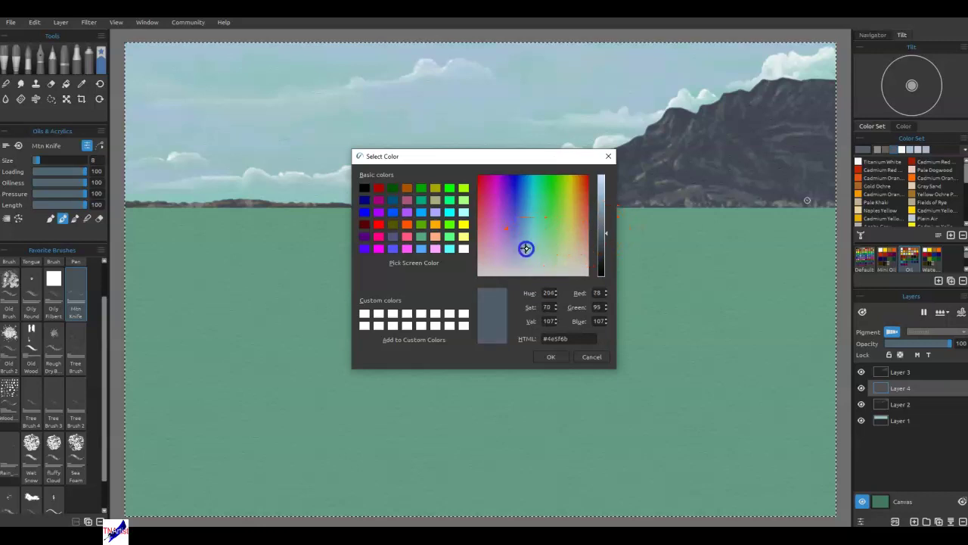
click(602, 222)
click(558, 358)
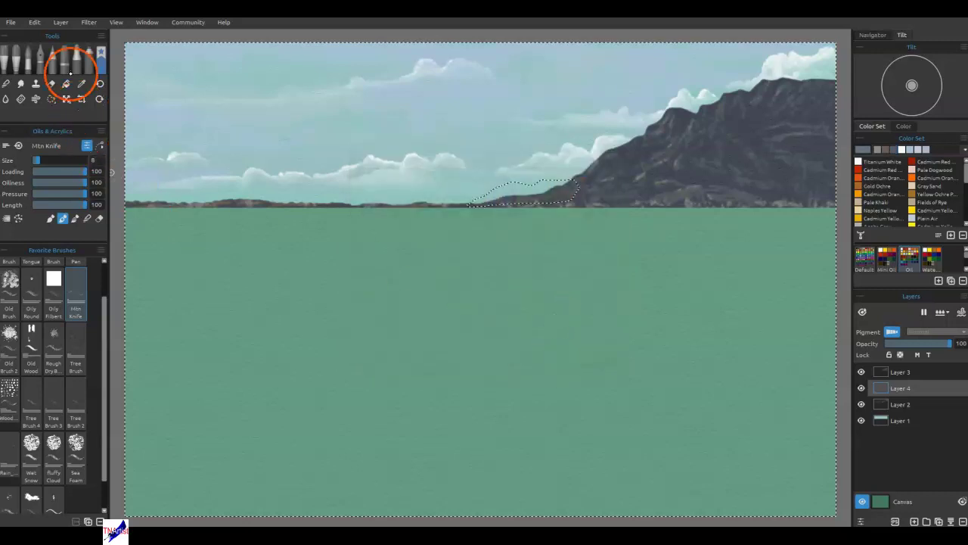
click(66, 83)
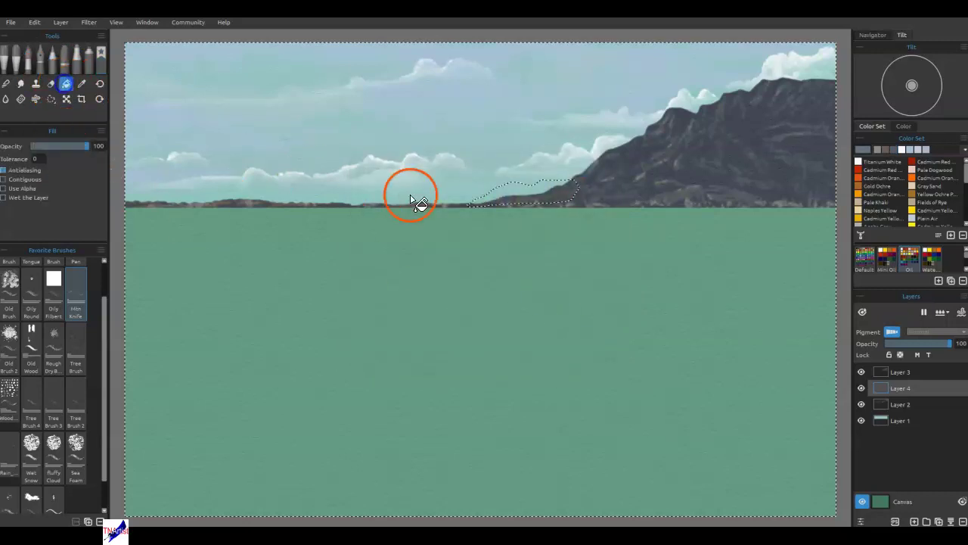
click(503, 280)
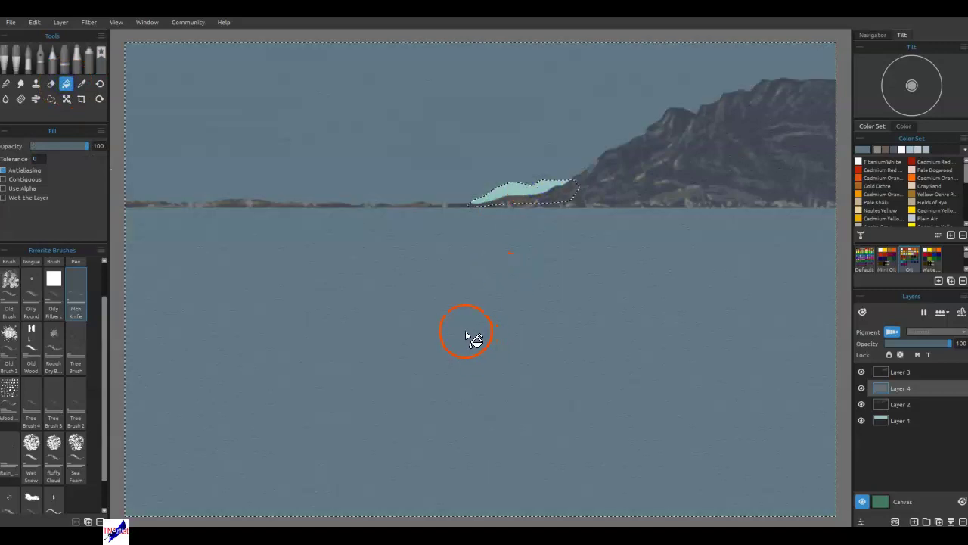
key(ctrl+z)
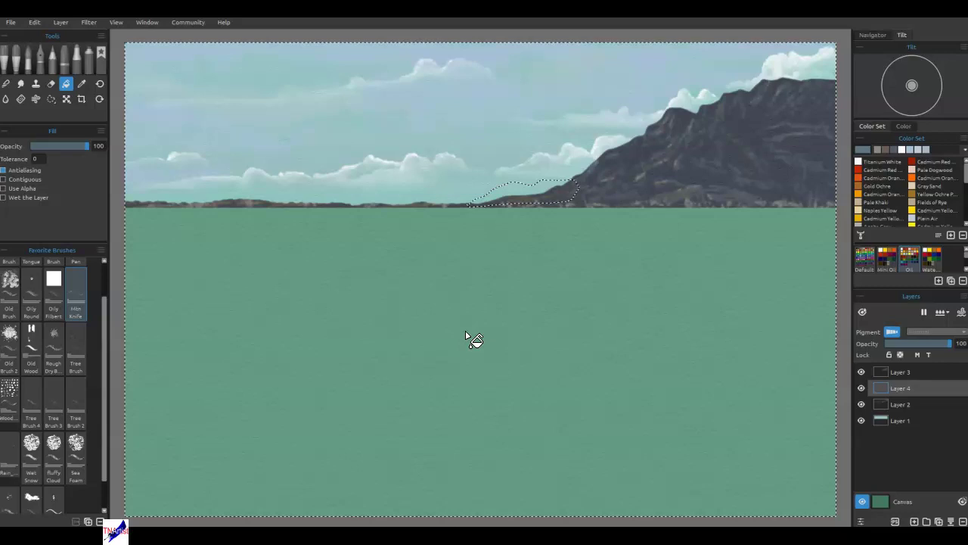
Correct the inverted selection so only the low hill outline is selected, and fill it with the slate blue on Layer 4
click(51, 99)
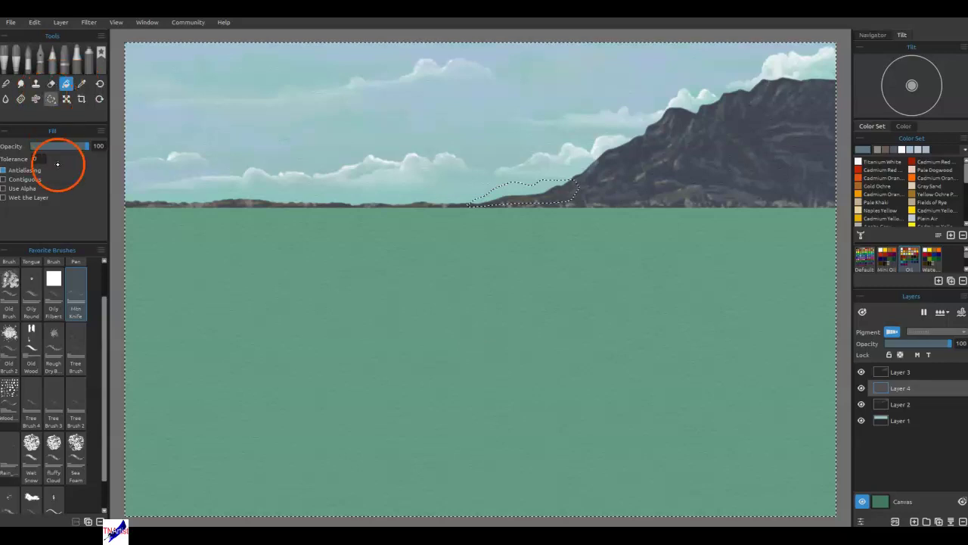
click(30, 163)
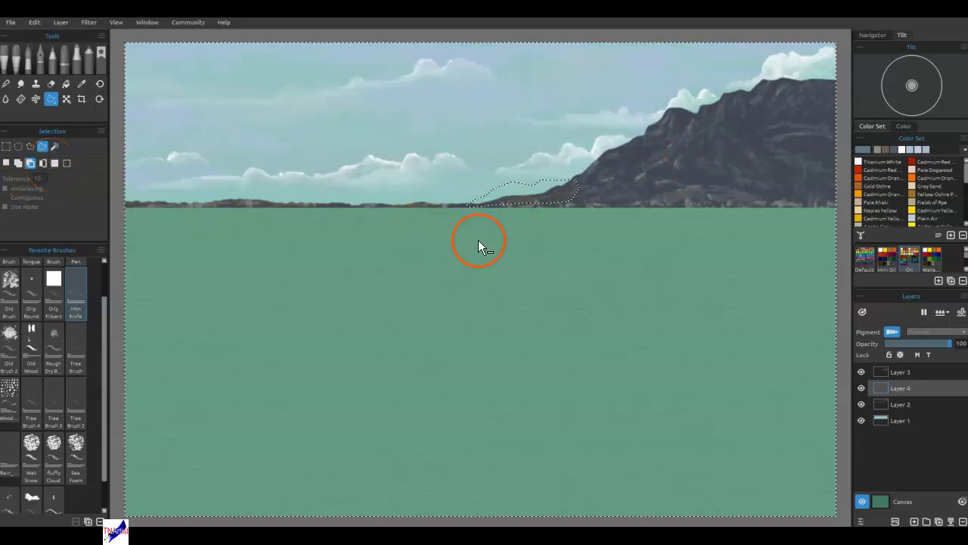
drag(535, 200, 565, 185)
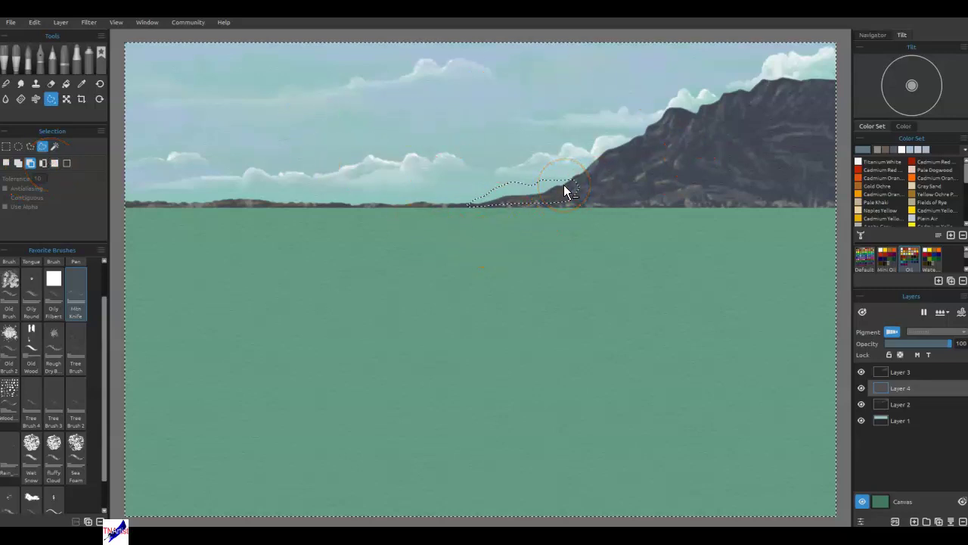
drag(564, 186, 564, 185)
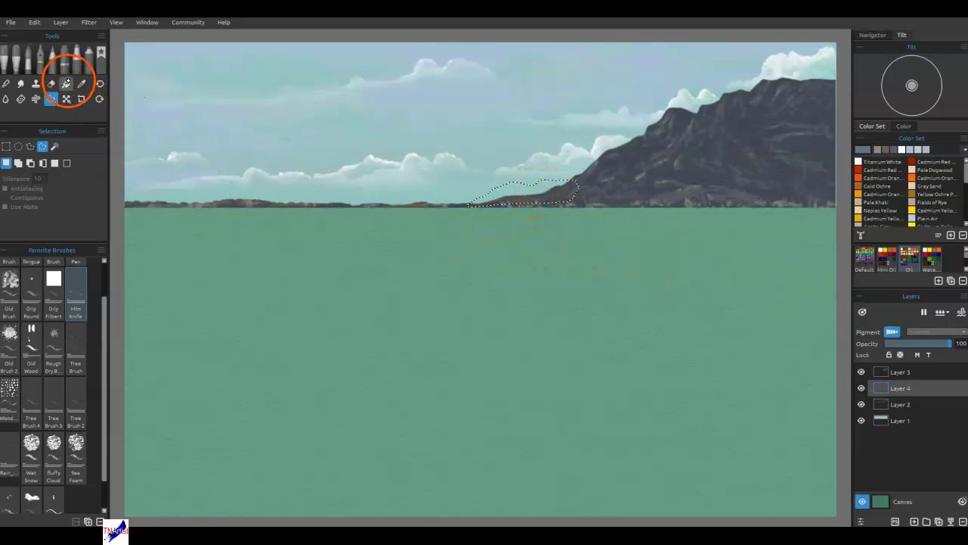
click(66, 83)
click(528, 192)
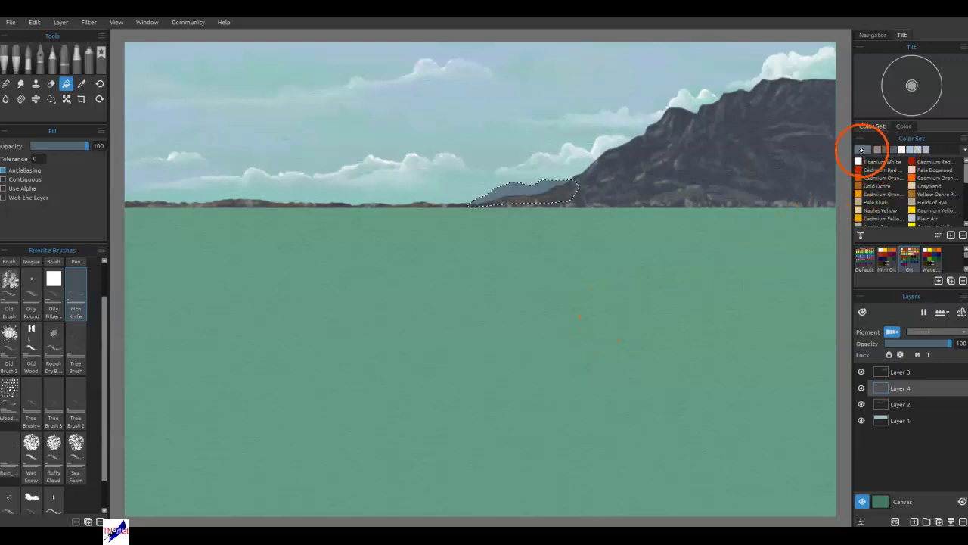
Try refilling the selected hill with a grayer slate, #707b84
double_click(861, 150)
click(527, 259)
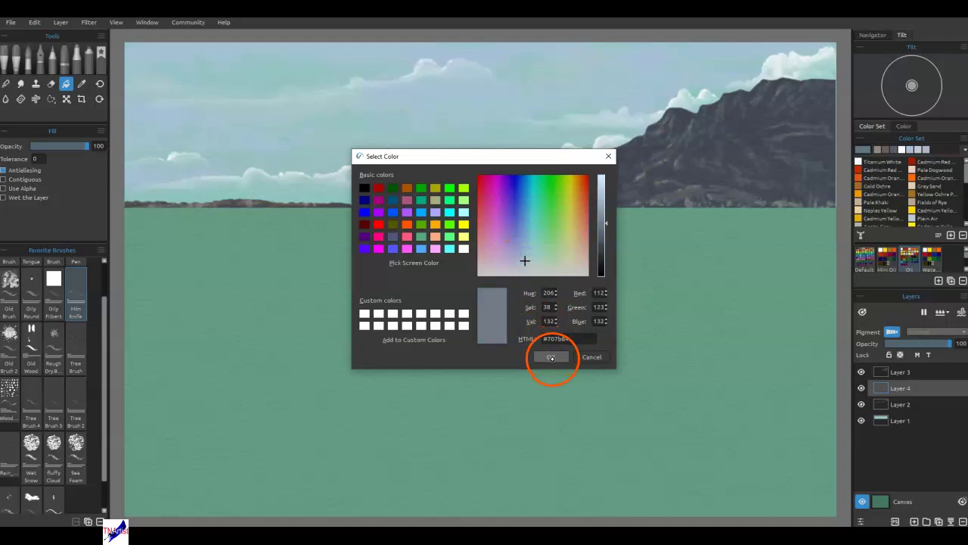
click(551, 357)
click(506, 195)
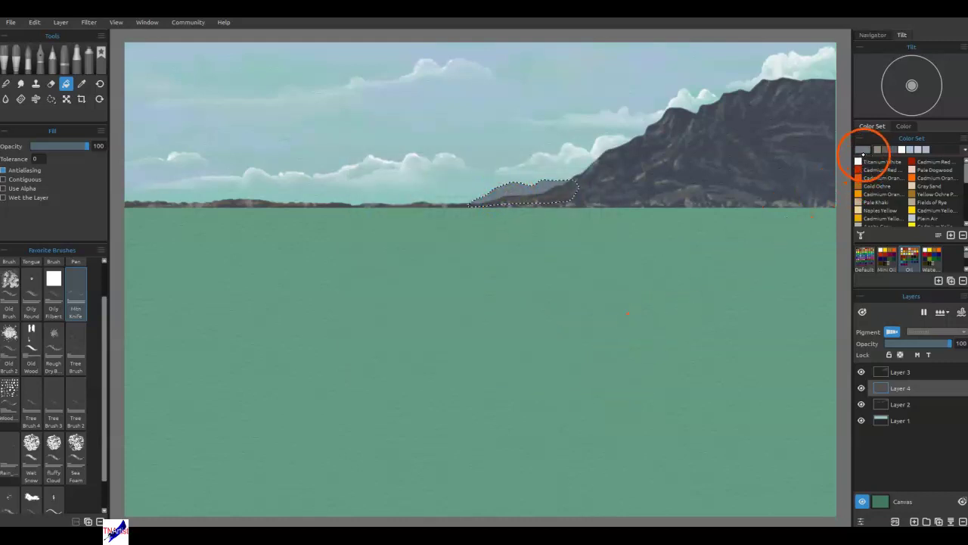
Shift the slate toward a more saturated teal blue and refill the selected hill with it
double_click(863, 150)
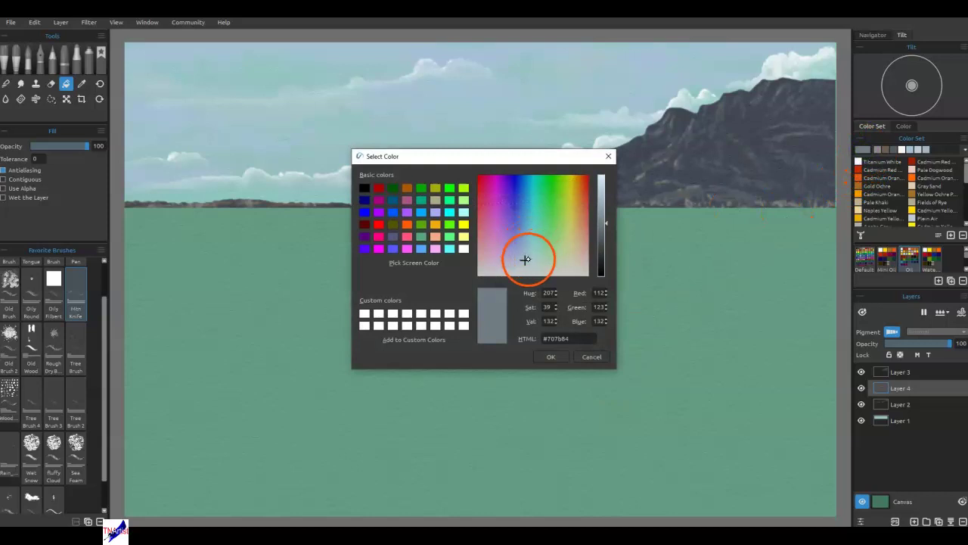
click(530, 255)
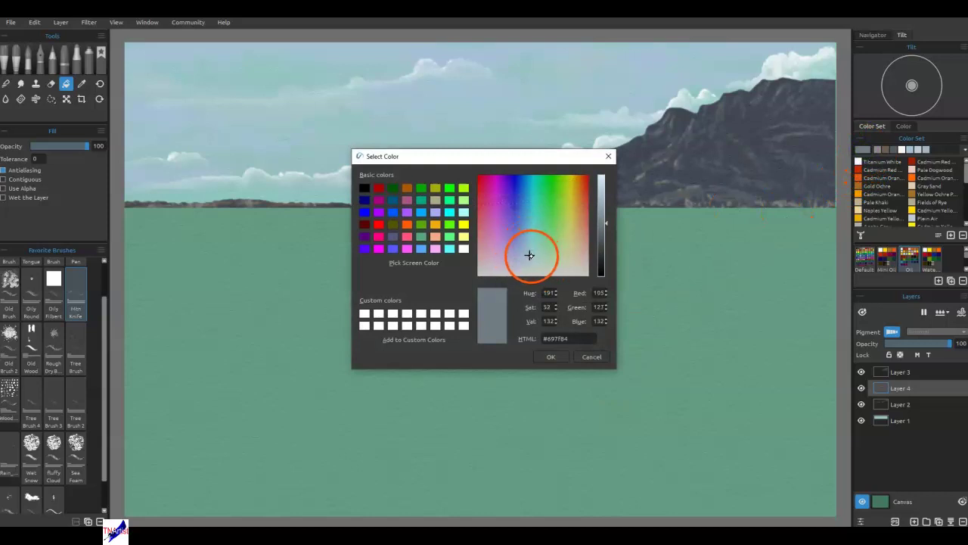
click(528, 250)
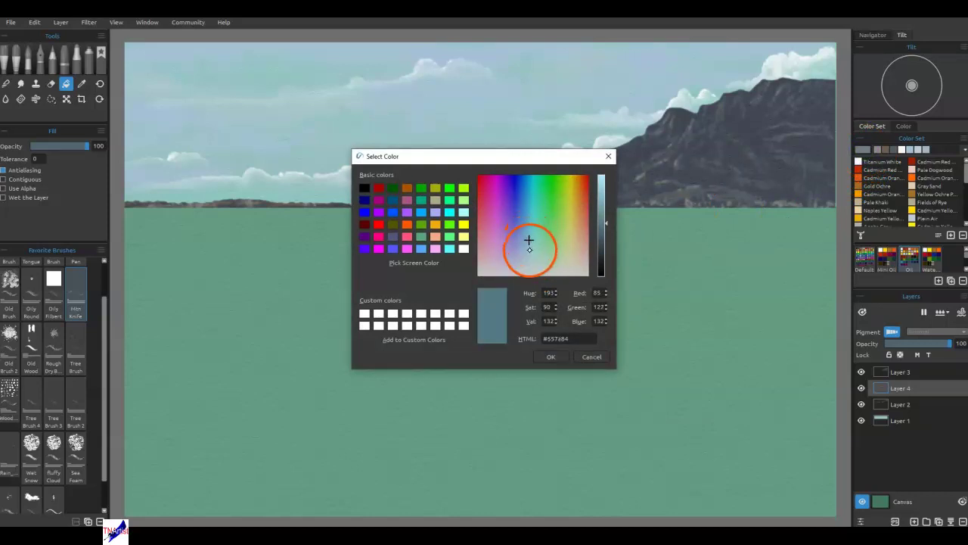
click(543, 356)
click(519, 199)
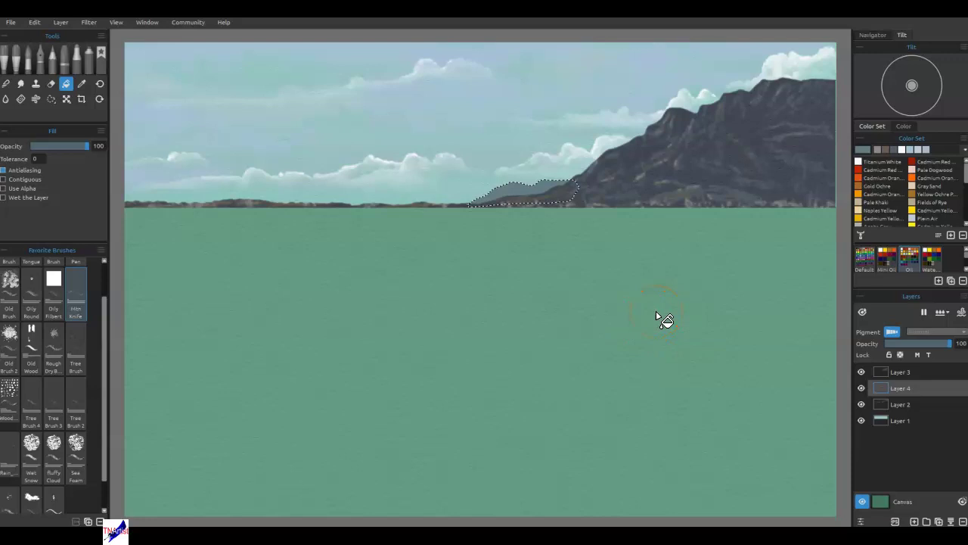
Clear the selection and soften the distant hill on Layer 4 with a Gaussian Blur of radius 3
key(ctrl+d)
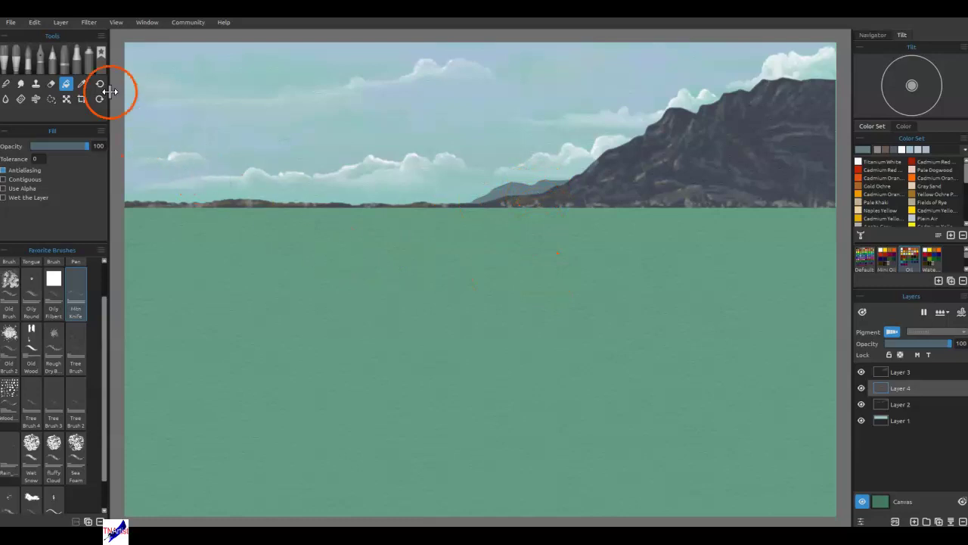
click(89, 29)
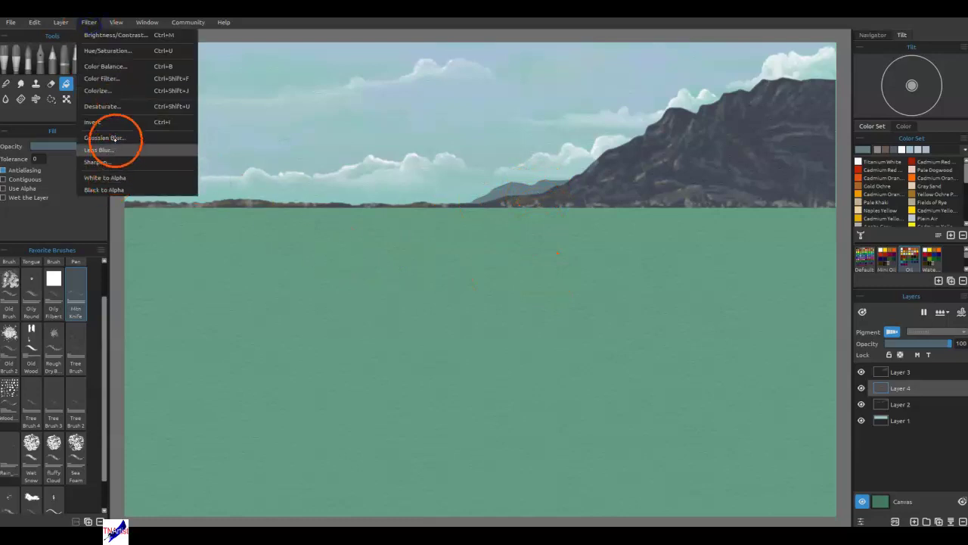
click(113, 139)
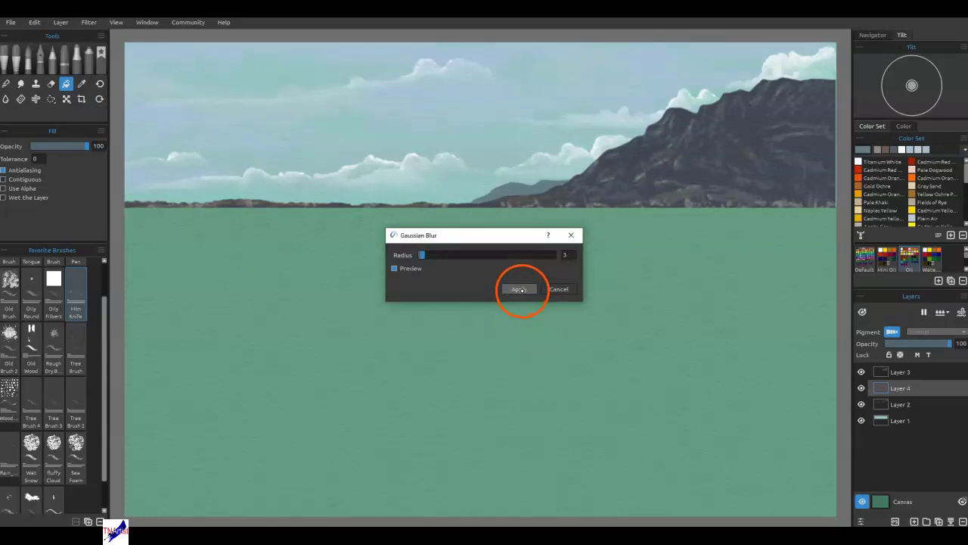
click(519, 289)
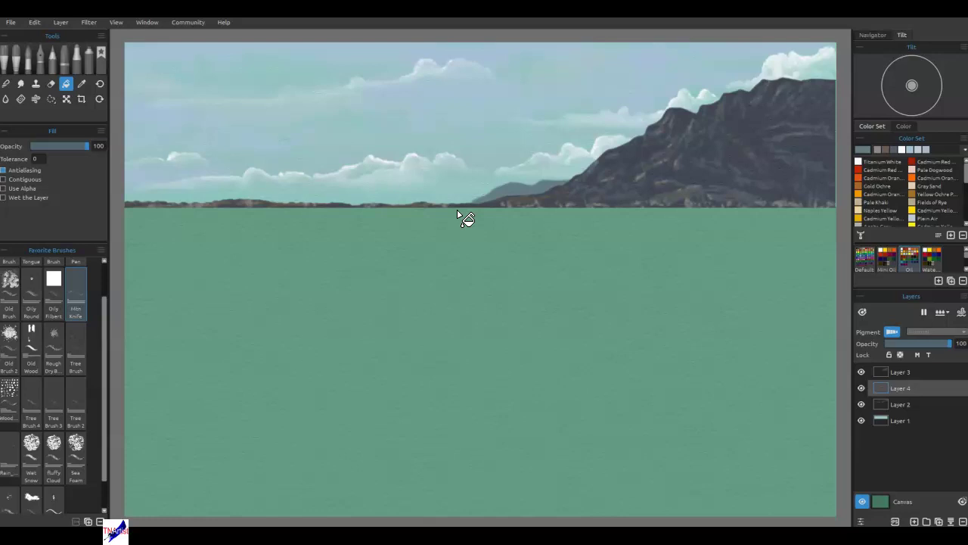
Add a new layer above Layer 3 and set up the Spray airbrush at size 18
click(906, 370)
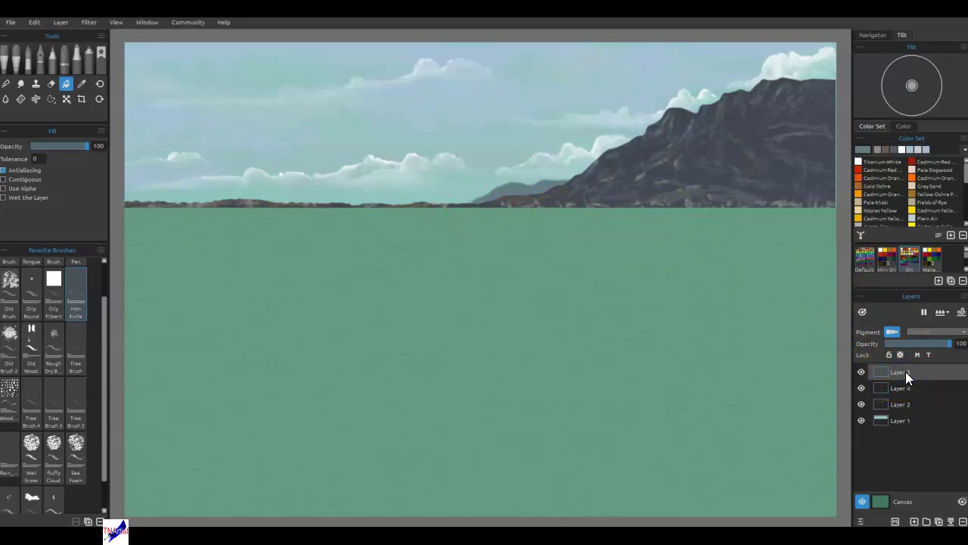
click(914, 521)
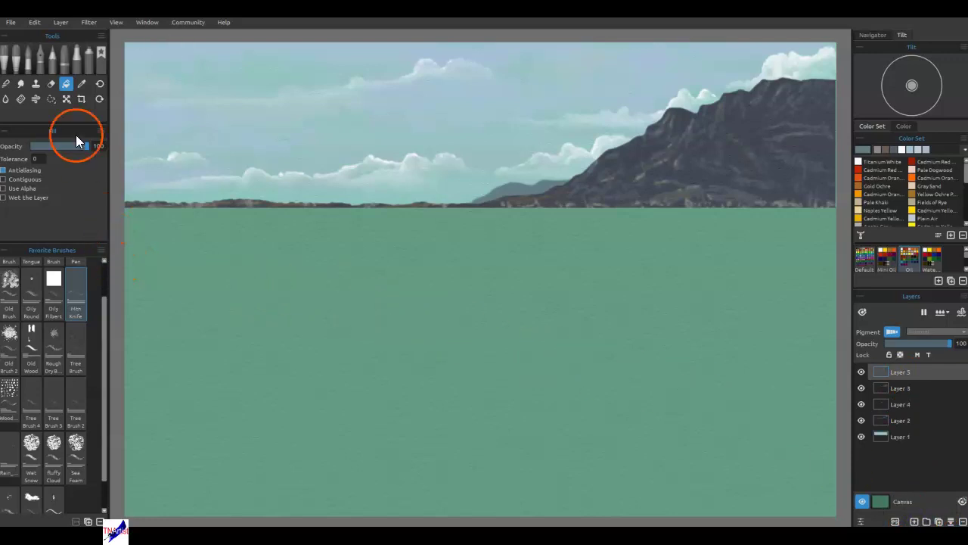
click(90, 59)
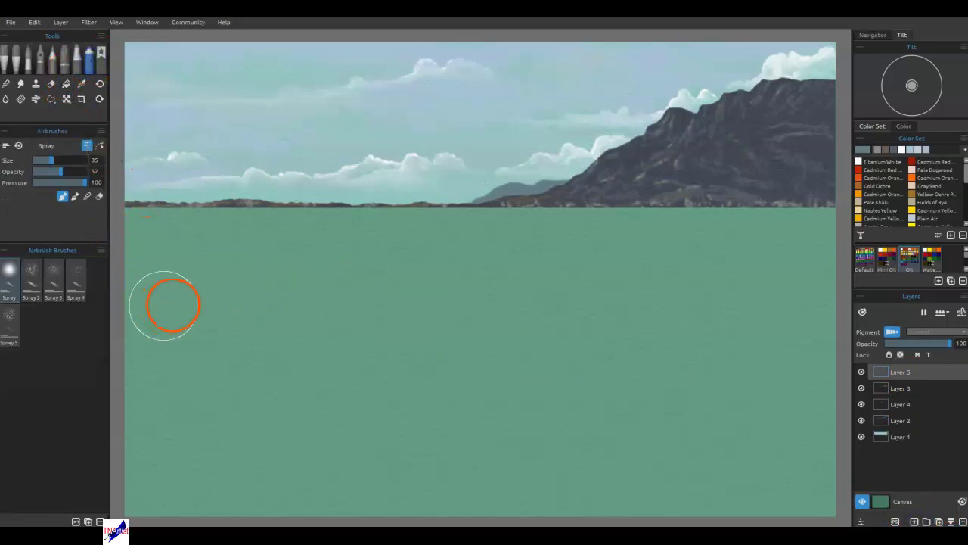
key(bracketleft)
key(bracketleft)
key(bracketleft)
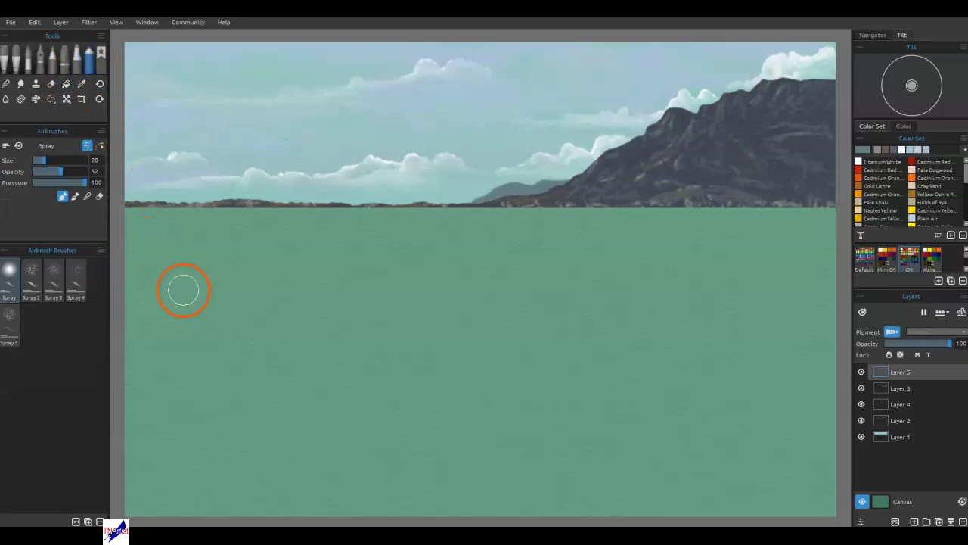
scroll(183, 290, down, 2)
drag(214, 290, 295, 290)
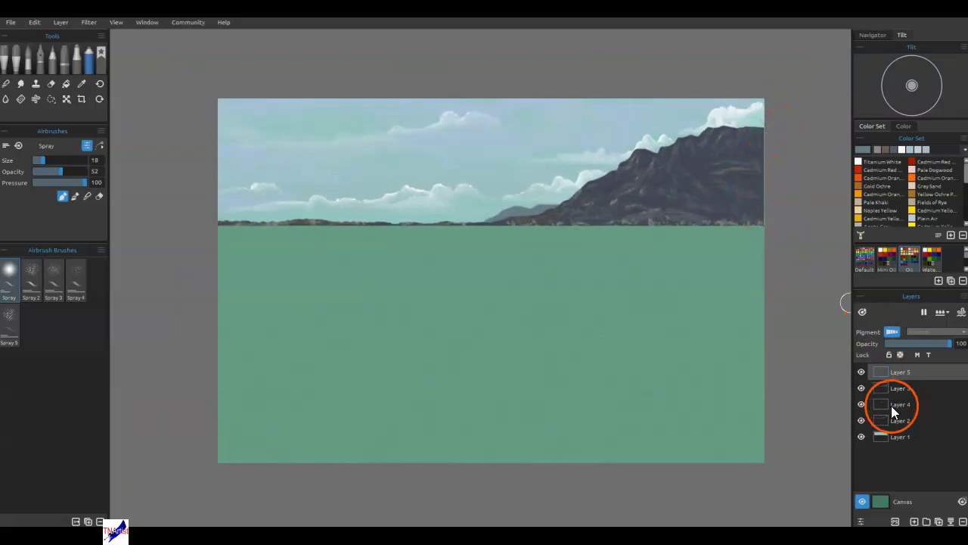
Select Layers 1 to 5 together and stretch them slightly past both side edges of the canvas, to a width of 9.120 in
mouse_move(754, 168)
mouse_down()
mouse_move(786, 221)
mouse_move(765, 165)
mouse_move(796, 188)
mouse_move(757, 156)
mouse_move(777, 224)
mouse_move(772, 136)
mouse_up()
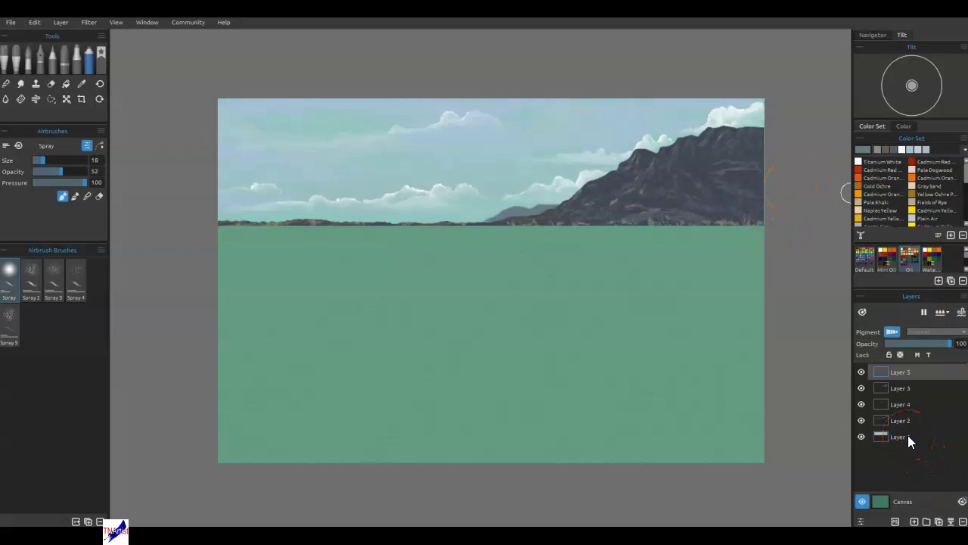
click(908, 437)
click(906, 371)
shift+click(920, 436)
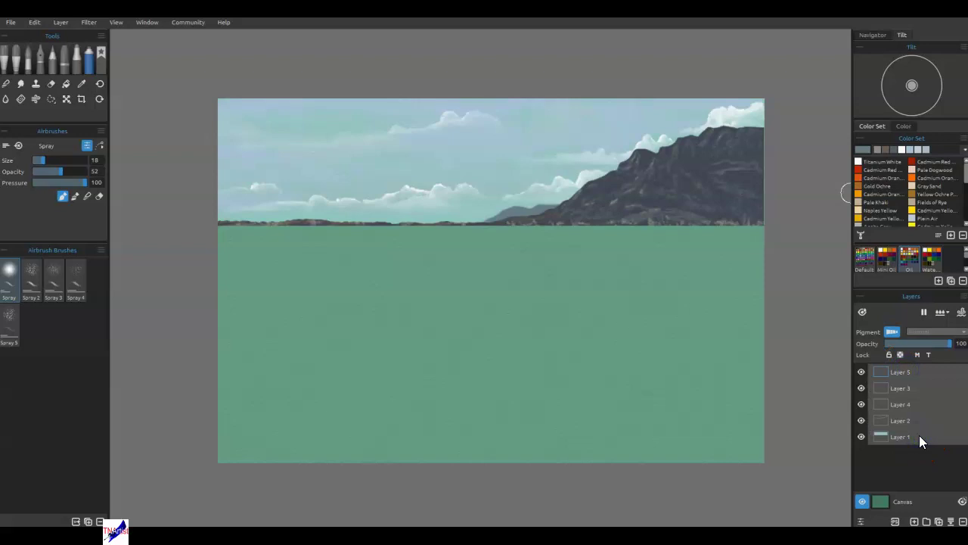
key(ctrl+t)
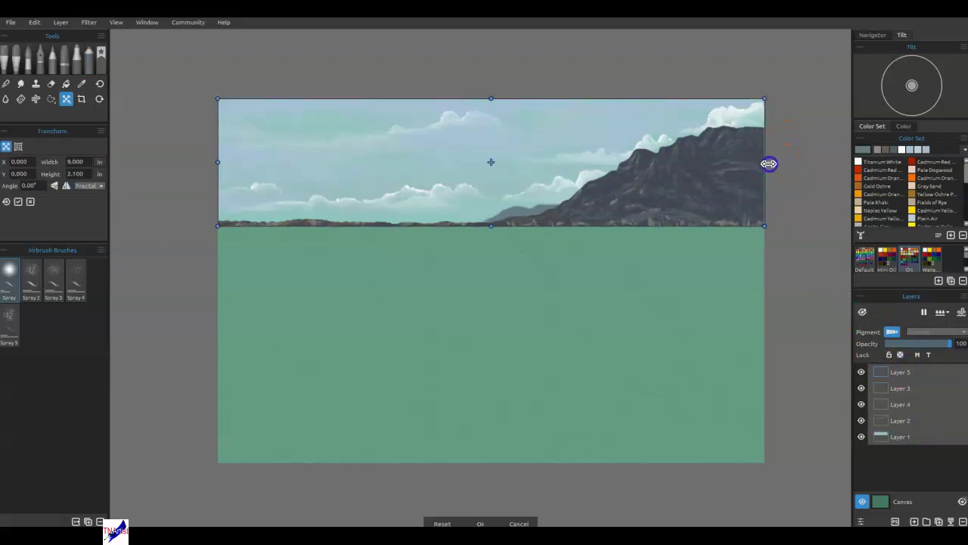
drag(769, 164, 770, 162)
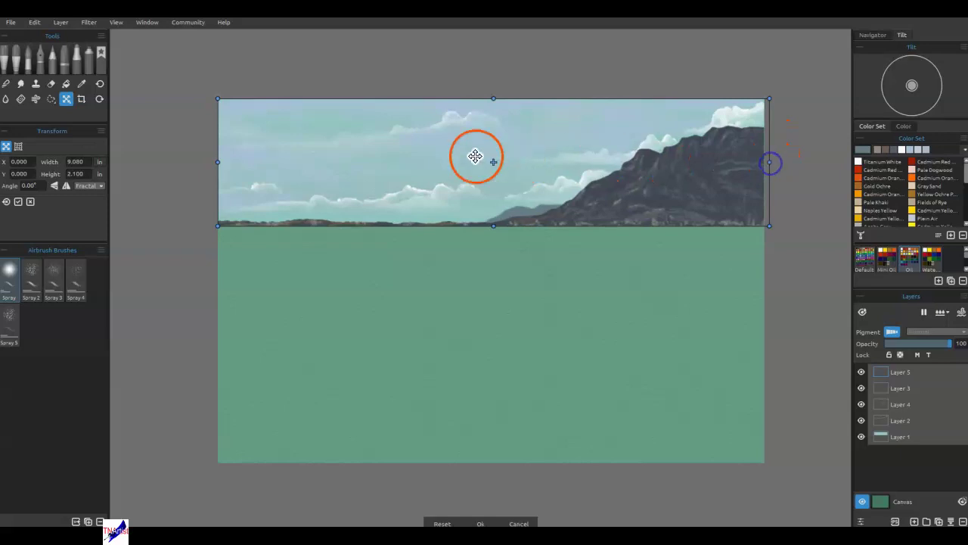
drag(216, 159, 216, 160)
click(227, 165)
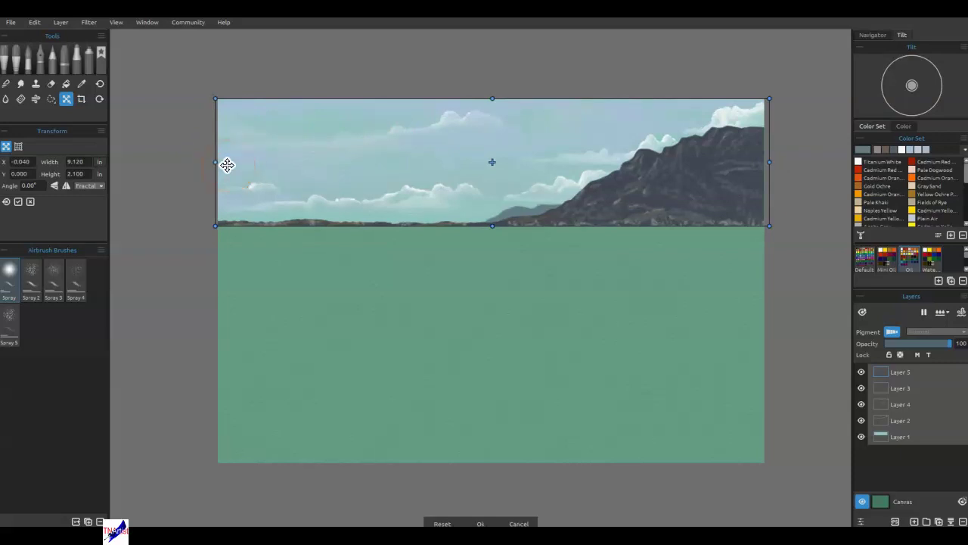
click(226, 168)
click(480, 523)
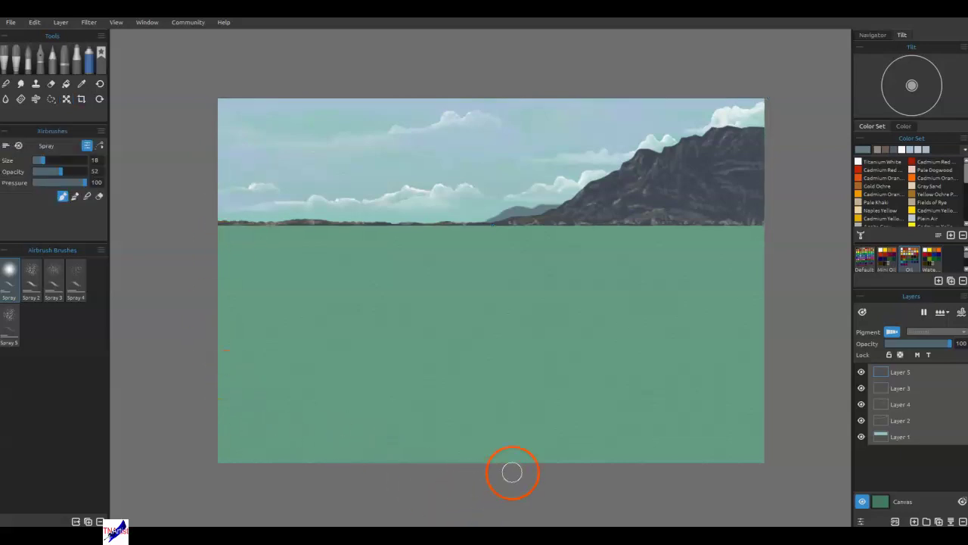
Make Layer 5 the only active layer, sample the green of the canvas and darken it to #22342c
click(922, 371)
click(862, 371)
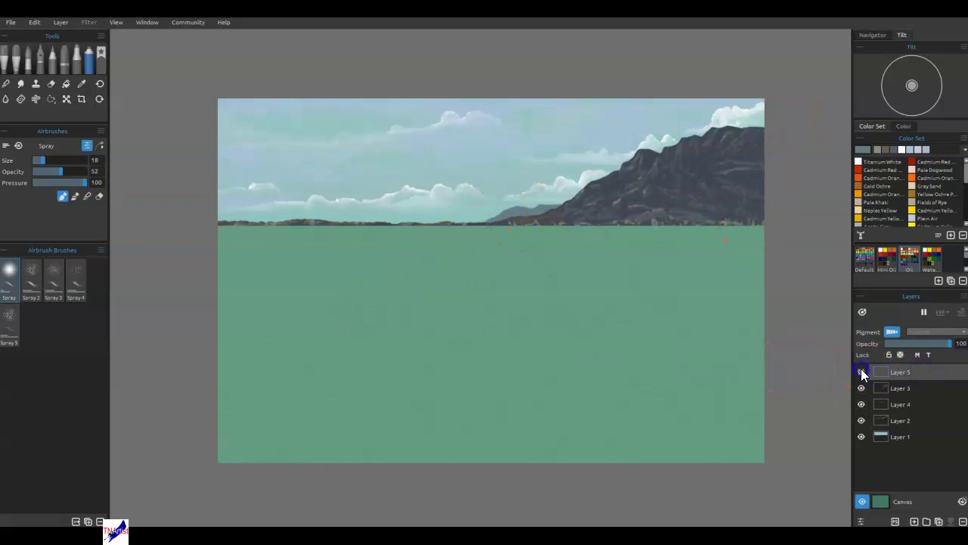
click(861, 372)
alt+click(445, 304)
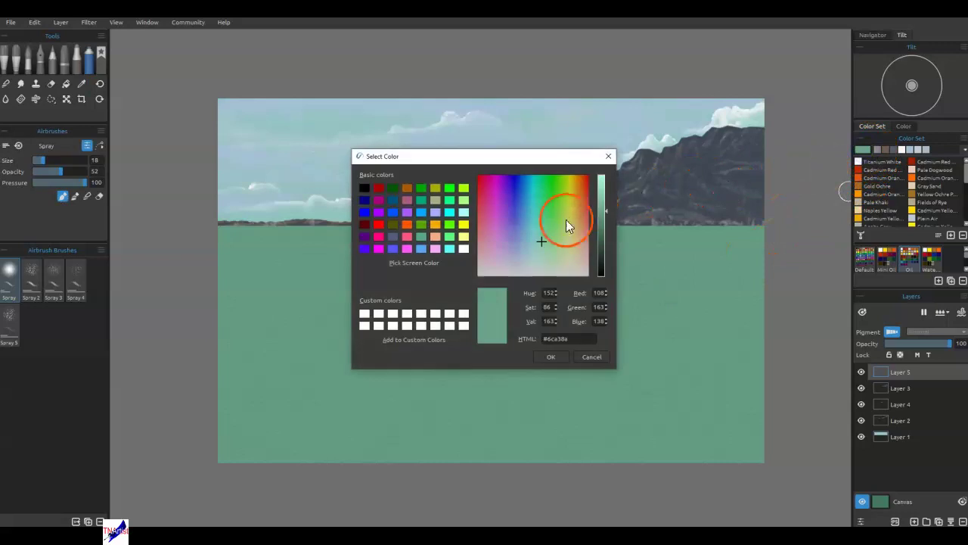
click(602, 248)
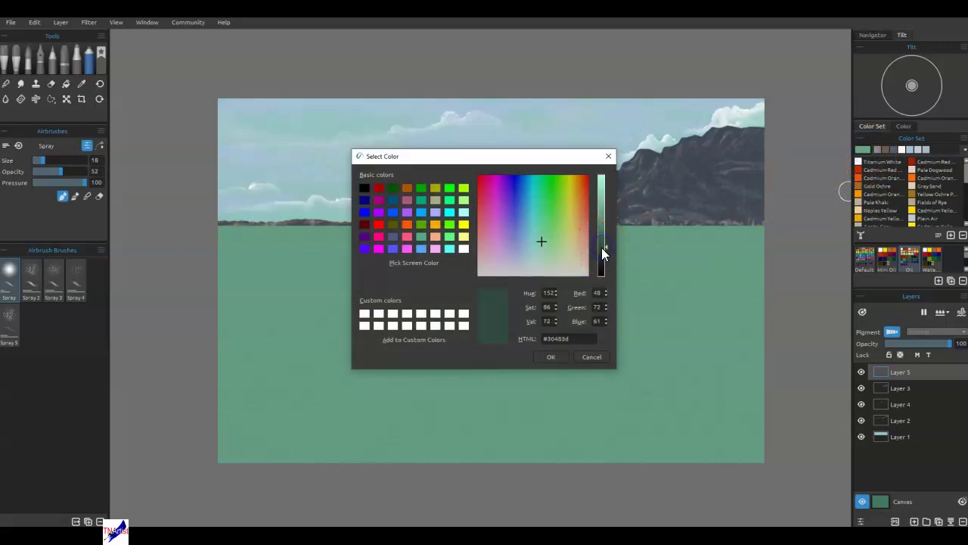
click(603, 262)
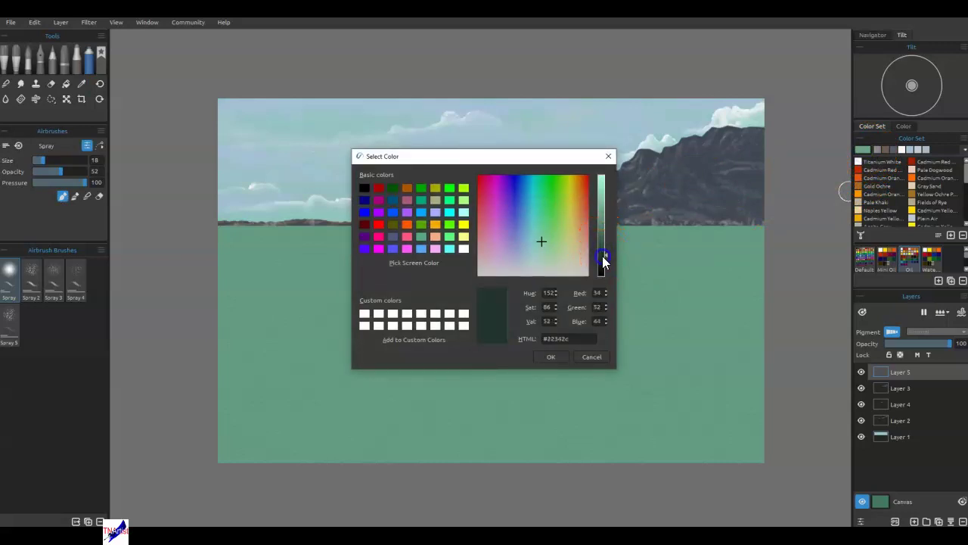
click(552, 356)
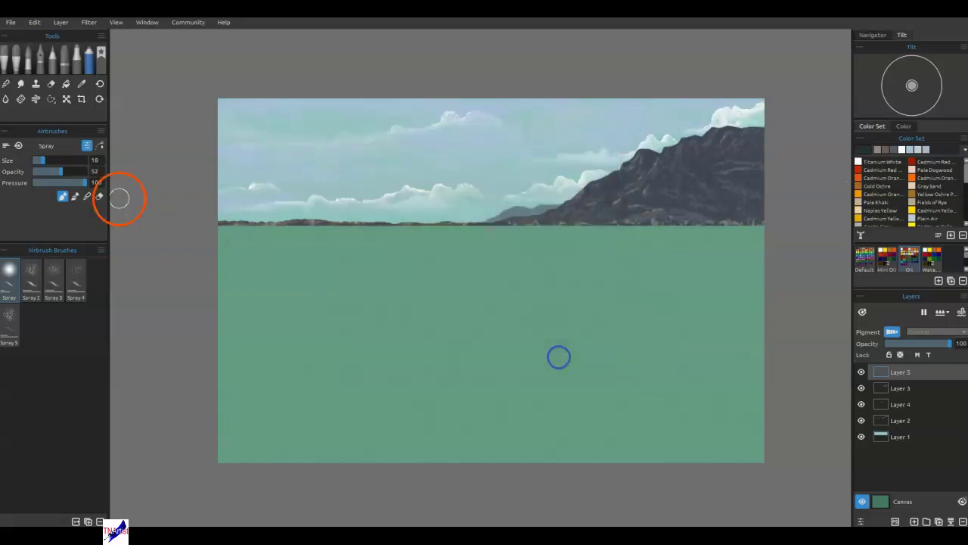
Spray a straight line in a bluer dark green at opacity 15 across the full canvas width, just below the horizon
click(41, 170)
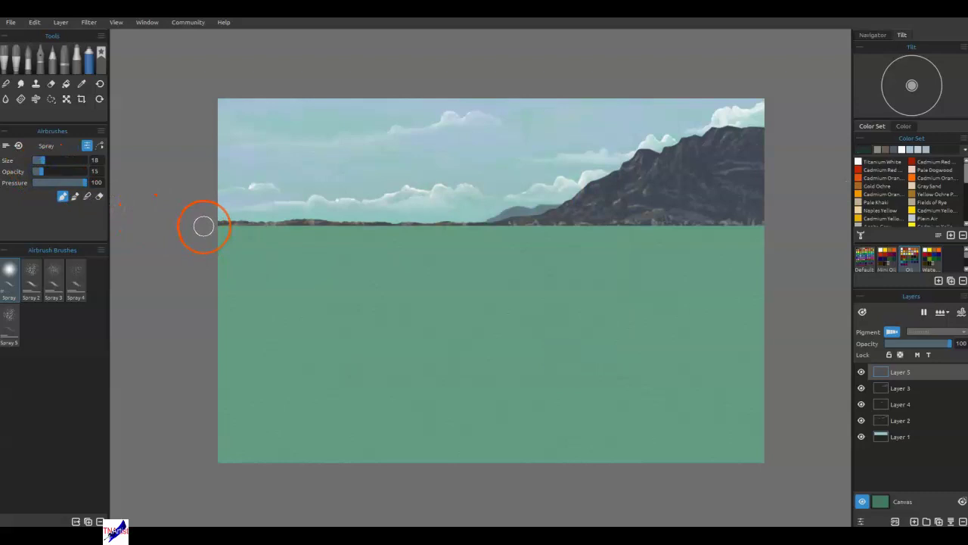
click(862, 149)
click(861, 149)
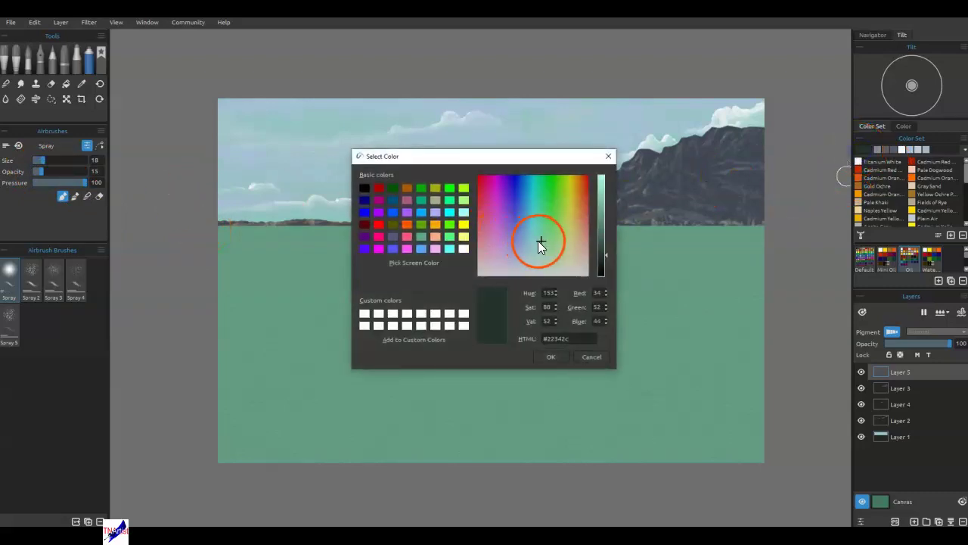
click(531, 240)
click(576, 361)
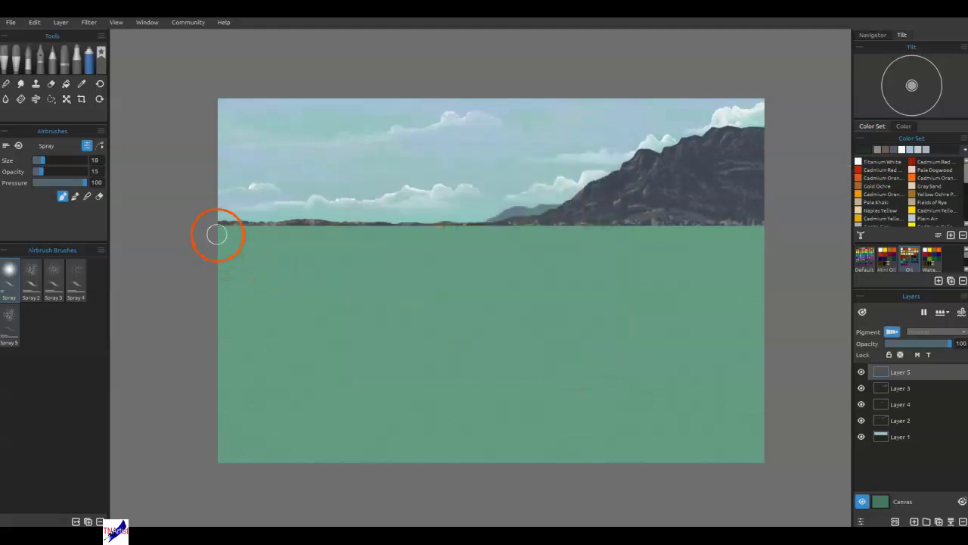
mouse_move(212, 230)
mouse_down()
mouse_move(663, 237)
mouse_move(780, 229)
mouse_move(783, 240)
mouse_move(785, 230)
mouse_up()
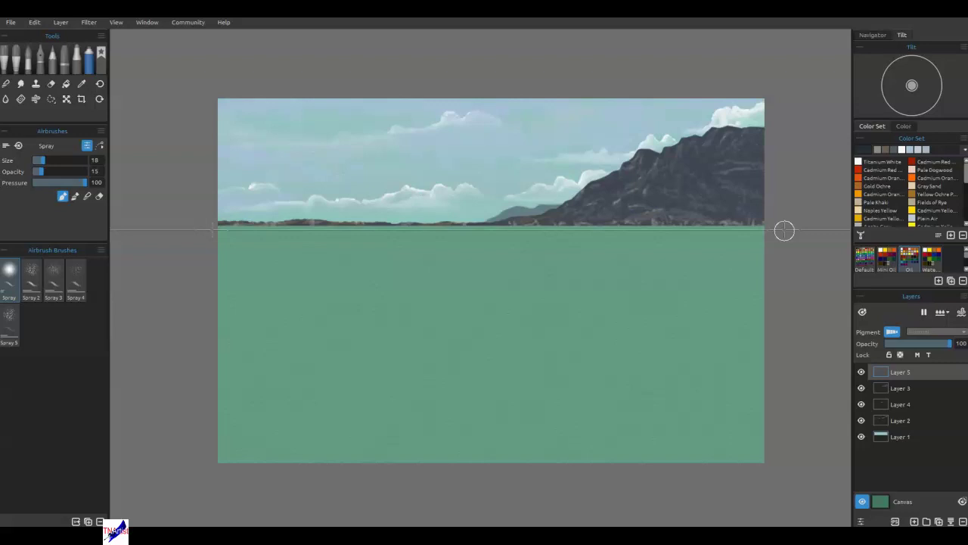
Spray stacked soft dark green bands across the full canvas width, working downward from just below the horizon
mouse_move(785, 230)
mouse_down()
mouse_move(128, 233)
mouse_move(868, 230)
mouse_move(810, 248)
mouse_up()
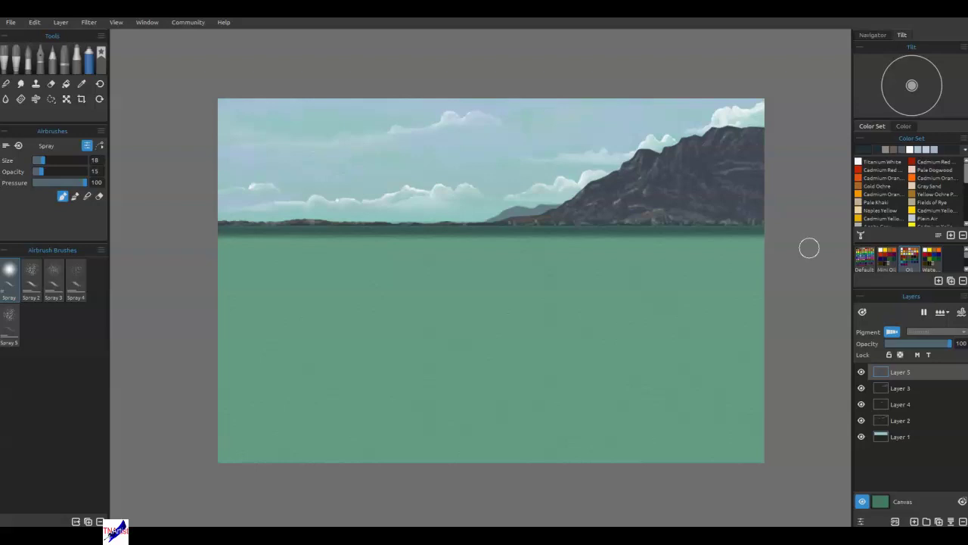
mouse_move(809, 248)
mouse_down()
mouse_move(790, 249)
mouse_move(780, 236)
mouse_move(179, 241)
mouse_move(713, 253)
mouse_move(789, 248)
mouse_move(106, 244)
mouse_move(836, 245)
mouse_up()
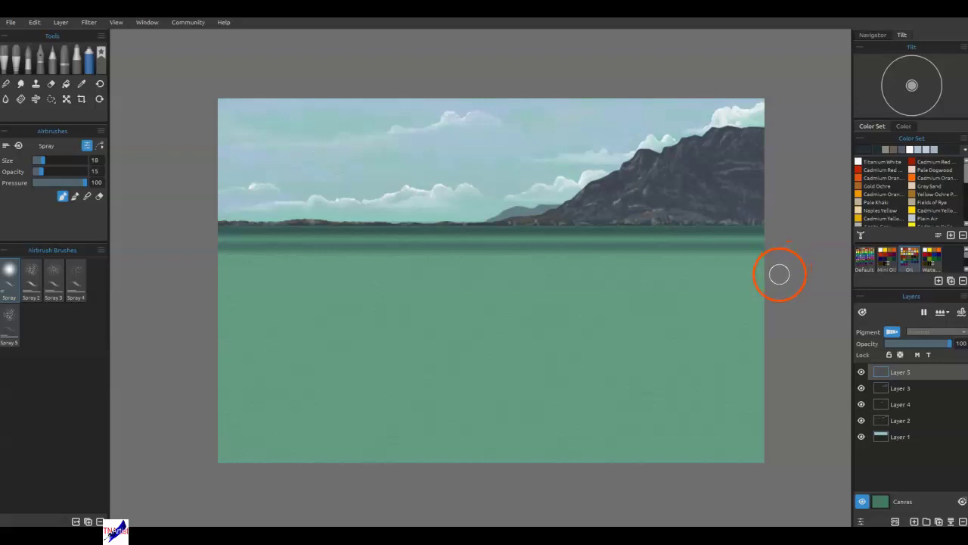
mouse_move(162, 260)
mouse_down()
mouse_move(799, 265)
mouse_move(128, 265)
mouse_up()
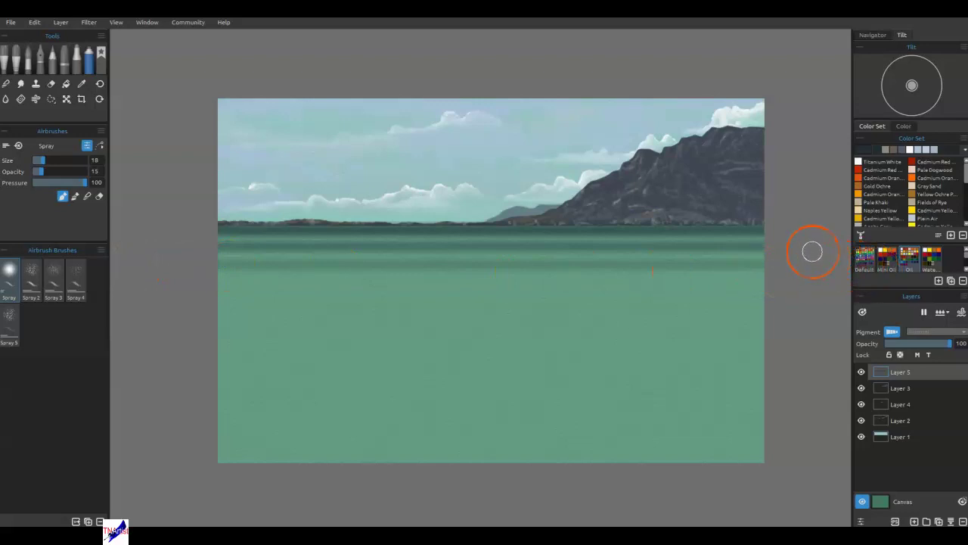
Spray broken horizontal dark green streaks across the middle of the water, on both the left and right sides
mouse_move(748, 285)
mouse_down()
mouse_move(741, 298)
mouse_move(692, 292)
mouse_move(708, 288)
mouse_up()
drag(213, 286, 291, 285)
mouse_move(354, 277)
mouse_down()
mouse_move(401, 280)
mouse_move(349, 284)
mouse_up()
drag(451, 281, 512, 280)
mouse_move(633, 277)
mouse_down()
mouse_move(573, 279)
mouse_move(675, 283)
mouse_up()
mouse_move(675, 284)
mouse_down()
mouse_move(772, 292)
mouse_move(609, 288)
mouse_up()
mouse_move(608, 288)
mouse_down()
mouse_move(776, 286)
mouse_move(598, 288)
mouse_move(750, 287)
mouse_up()
Undo the long curved stroke across the lower water and spray short horizontal streaks in the water's lower left area
mouse_move(751, 287)
mouse_down()
mouse_move(202, 311)
mouse_move(426, 296)
mouse_move(692, 315)
mouse_move(678, 321)
mouse_move(653, 292)
mouse_move(590, 311)
mouse_move(439, 326)
mouse_move(457, 350)
mouse_move(592, 338)
mouse_move(358, 369)
mouse_move(610, 344)
mouse_move(694, 356)
mouse_up()
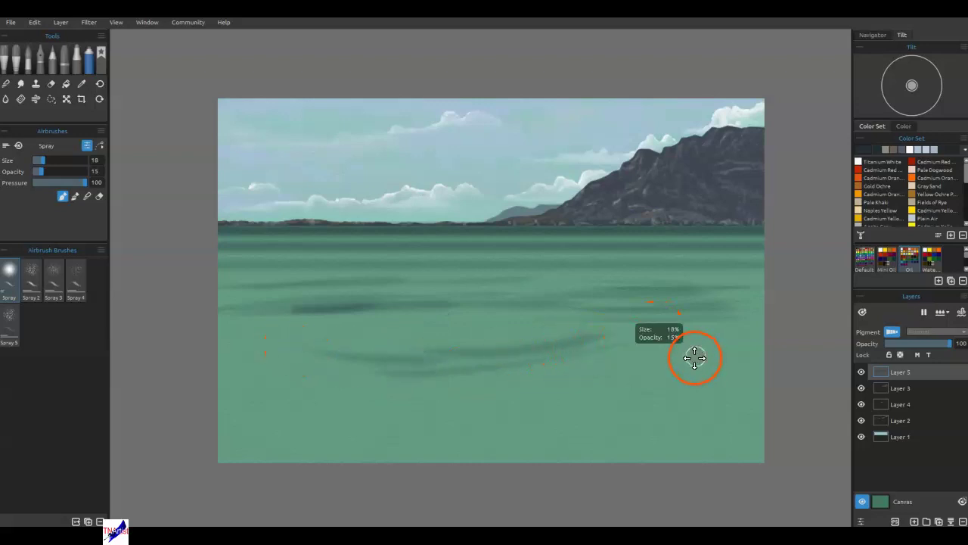
key(ctrl+z)
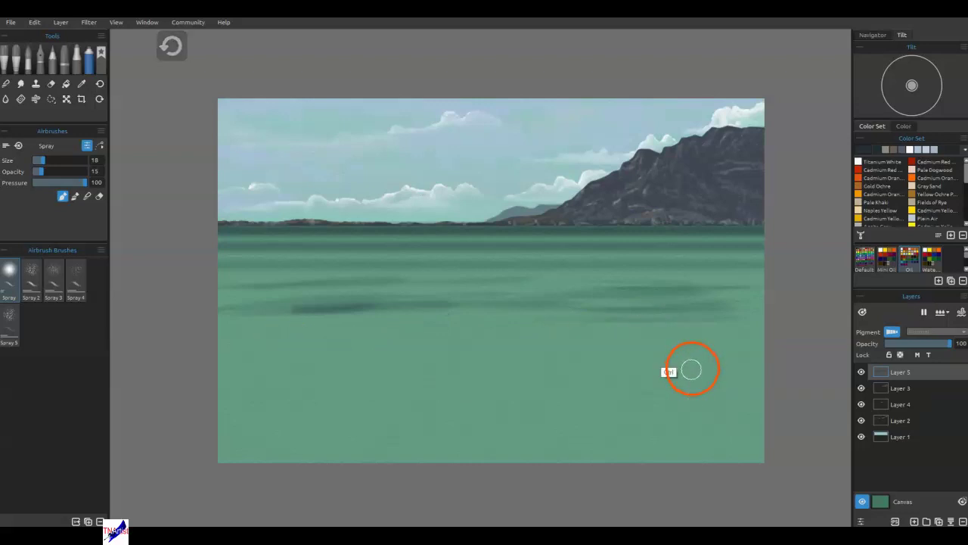
mouse_move(522, 327)
mouse_down()
mouse_move(481, 316)
mouse_move(308, 331)
mouse_move(357, 338)
mouse_move(335, 350)
mouse_up()
mouse_move(259, 369)
mouse_down()
mouse_move(297, 348)
mouse_move(426, 337)
mouse_move(287, 328)
mouse_move(393, 318)
mouse_up()
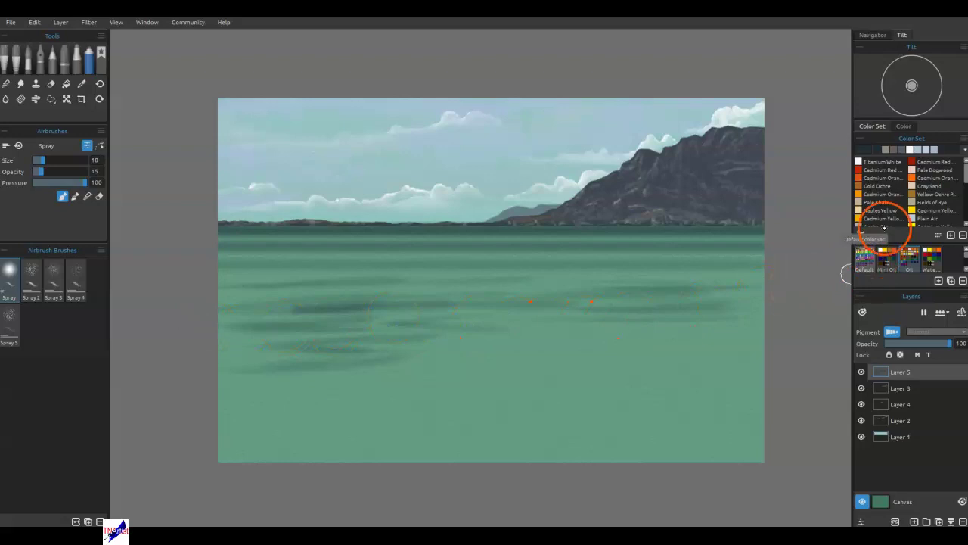
Lighten the dark blue-green spray colour and add soft horizontal streaks below the horizon, at the lower left and along the right side
click(867, 149)
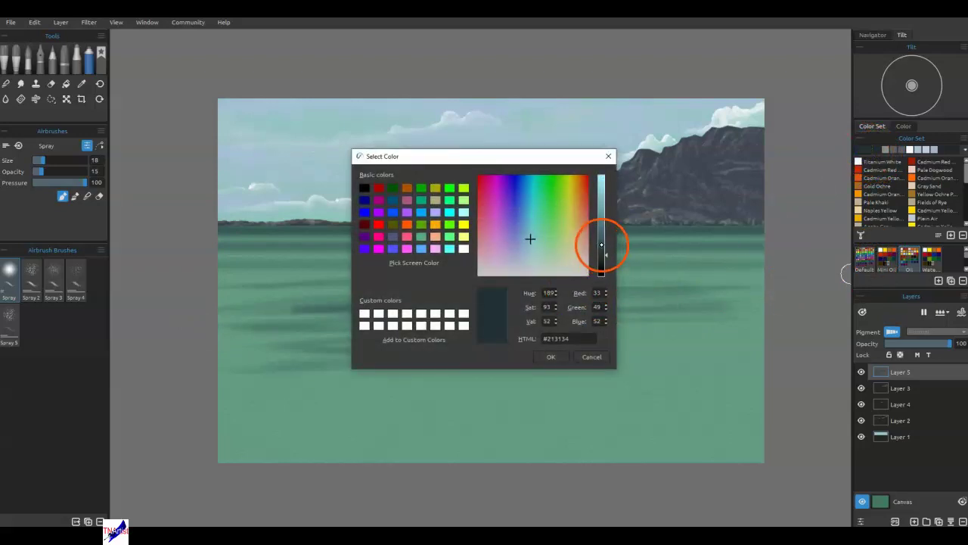
click(600, 233)
click(559, 357)
mouse_move(319, 394)
mouse_down()
mouse_move(378, 389)
mouse_move(473, 354)
mouse_move(597, 348)
mouse_move(563, 329)
mouse_move(741, 327)
mouse_move(655, 317)
mouse_move(771, 313)
mouse_move(656, 326)
mouse_move(776, 339)
mouse_move(684, 351)
mouse_move(756, 335)
mouse_move(616, 315)
mouse_move(645, 280)
mouse_move(512, 278)
mouse_move(735, 278)
mouse_move(528, 252)
mouse_up()
mouse_move(244, 238)
mouse_down()
mouse_move(614, 245)
mouse_move(783, 227)
mouse_move(172, 233)
mouse_move(333, 244)
mouse_move(367, 264)
mouse_move(551, 253)
mouse_move(764, 270)
mouse_move(192, 289)
mouse_move(436, 270)
mouse_up()
drag(730, 324, 688, 356)
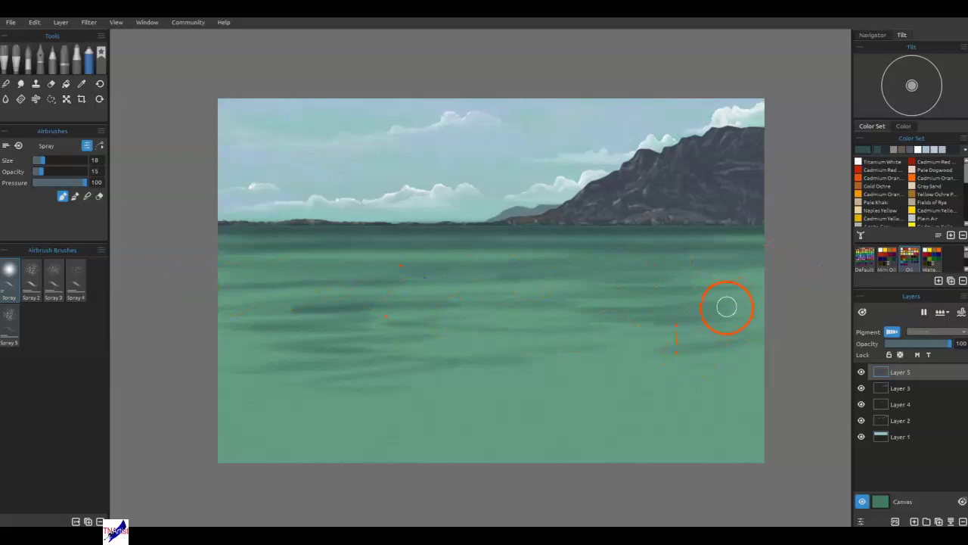
mouse_move(695, 277)
mouse_down()
mouse_move(792, 281)
mouse_move(757, 276)
mouse_up()
mouse_move(764, 331)
mouse_down()
mouse_move(731, 351)
mouse_move(719, 342)
mouse_up()
Apply a Gaussian Blur to the water streaks on Layer 5
click(87, 25)
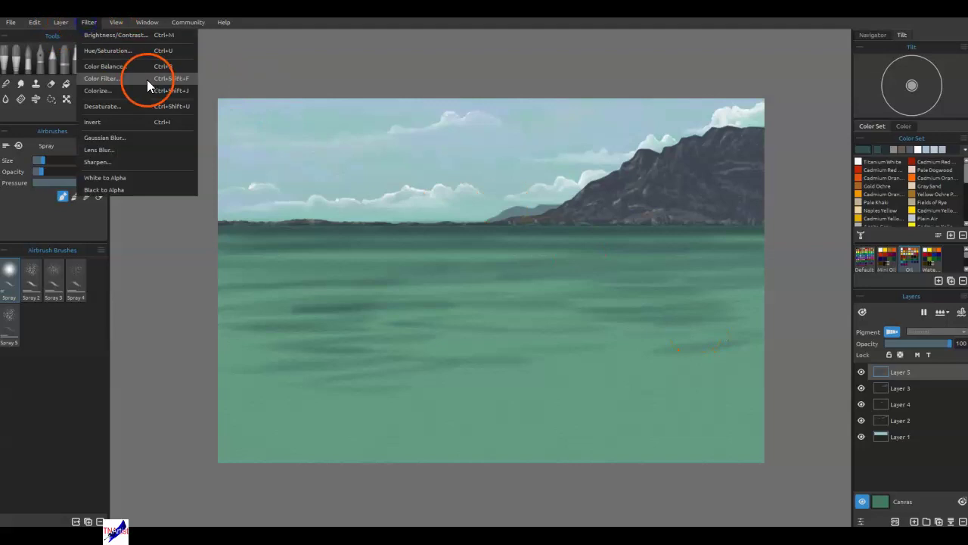
click(118, 140)
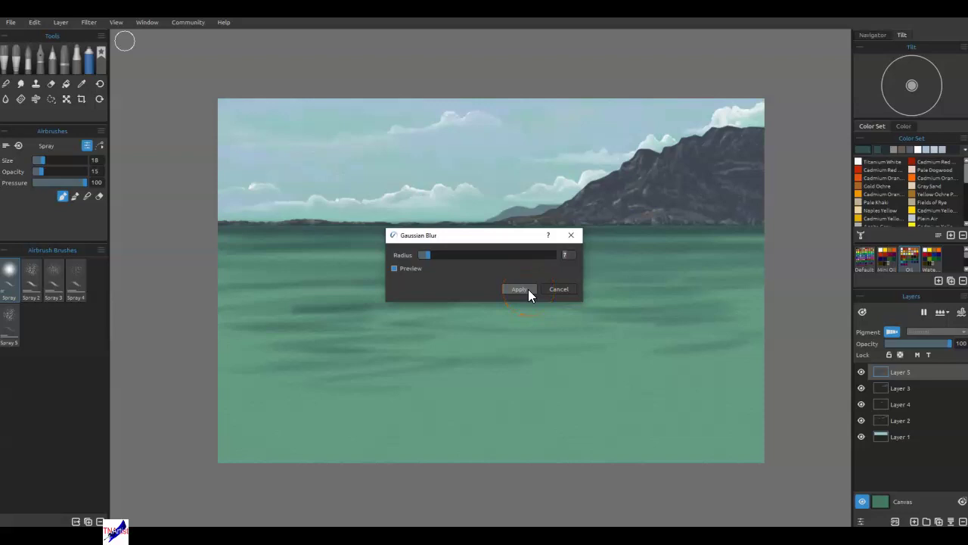
key(Up)
click(511, 289)
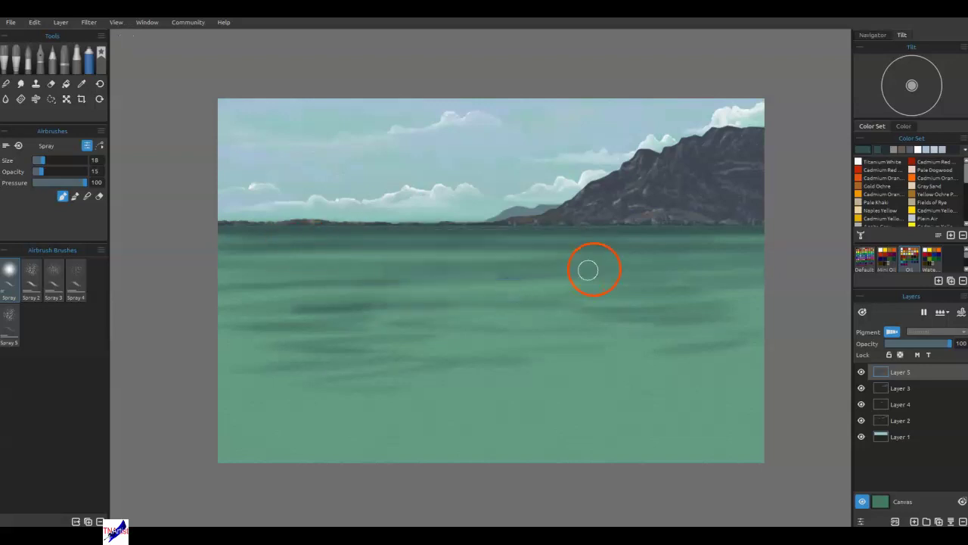
Spray more dark tone into the upper water near the horizon and duplicate Layer 5
mouse_move(595, 241)
mouse_down()
mouse_move(728, 243)
mouse_move(811, 297)
mouse_up()
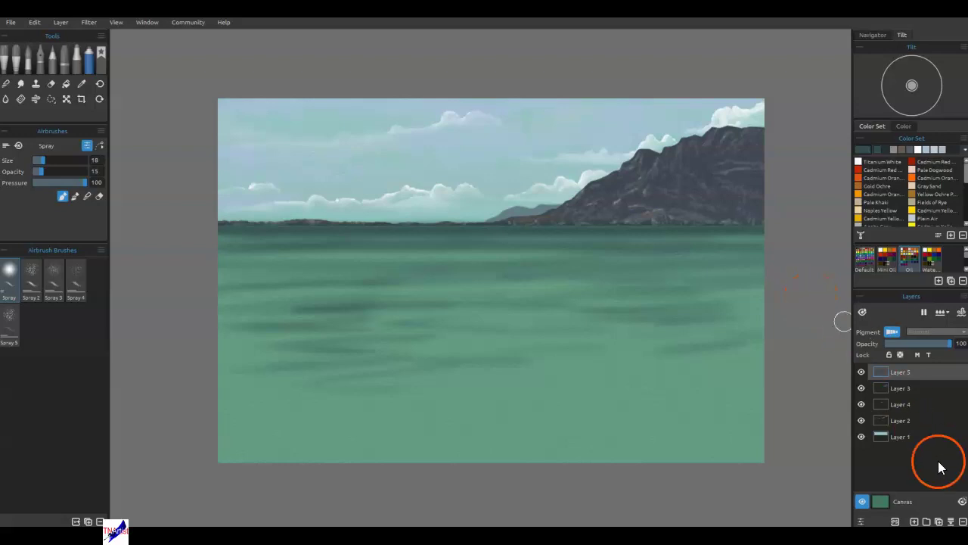
click(940, 521)
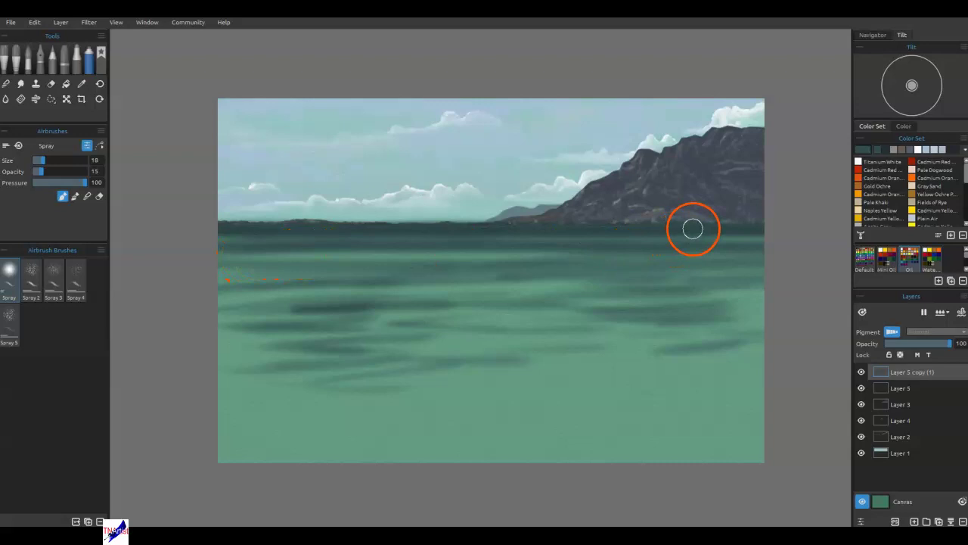
Switch the Spray airbrush to blending and smooth the dark water along the horizon on the duplicated layer
click(87, 196)
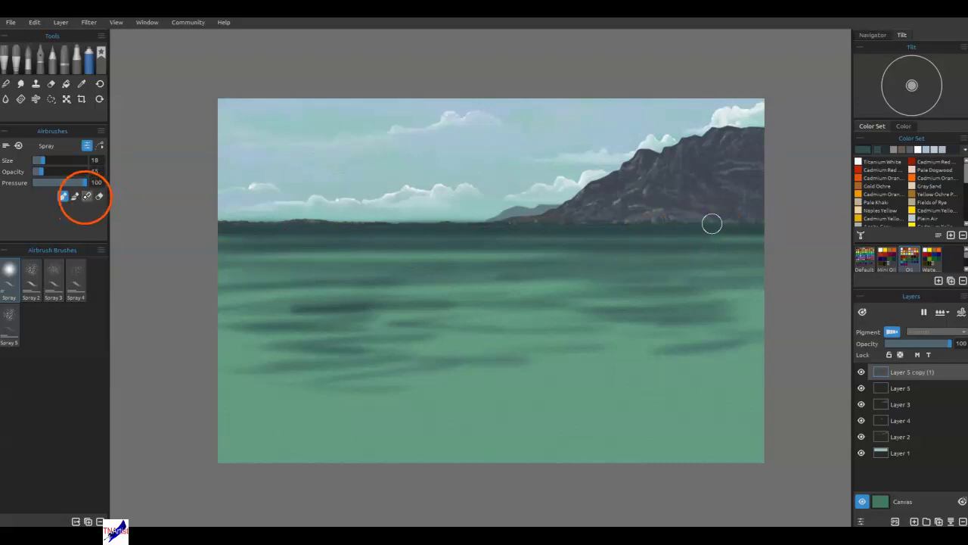
mouse_move(335, 249)
mouse_down()
mouse_move(406, 256)
mouse_move(393, 245)
mouse_move(353, 247)
mouse_move(760, 225)
mouse_move(696, 226)
mouse_up()
mouse_move(622, 227)
mouse_down()
mouse_move(682, 224)
mouse_move(586, 225)
mouse_move(646, 224)
mouse_up()
mouse_move(545, 225)
mouse_down()
mouse_move(436, 231)
mouse_move(490, 226)
mouse_up()
mouse_move(420, 229)
mouse_down()
mouse_move(253, 231)
mouse_move(290, 262)
mouse_move(505, 252)
mouse_up()
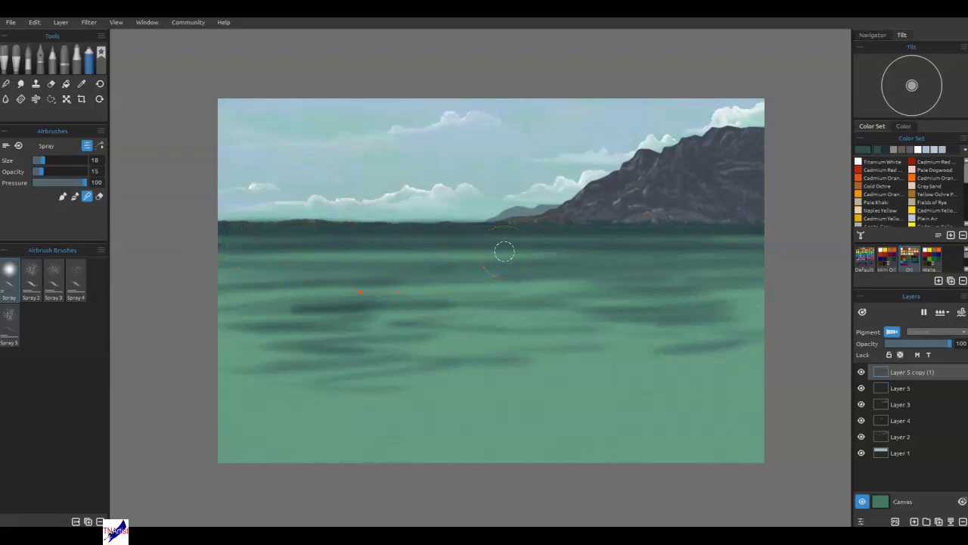
drag(899, 392, 854, 364)
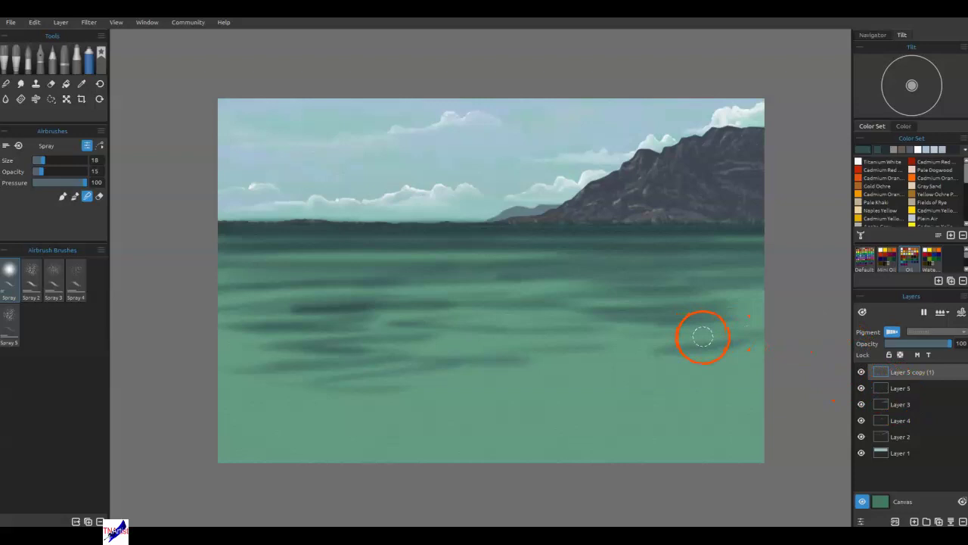
Erase the spray overlapping the shoreline and the mountain's base on Layer 5 copy (1)
key(e)
mouse_move(764, 202)
mouse_down()
mouse_move(764, 212)
mouse_move(739, 214)
mouse_up()
drag(245, 214, 258, 211)
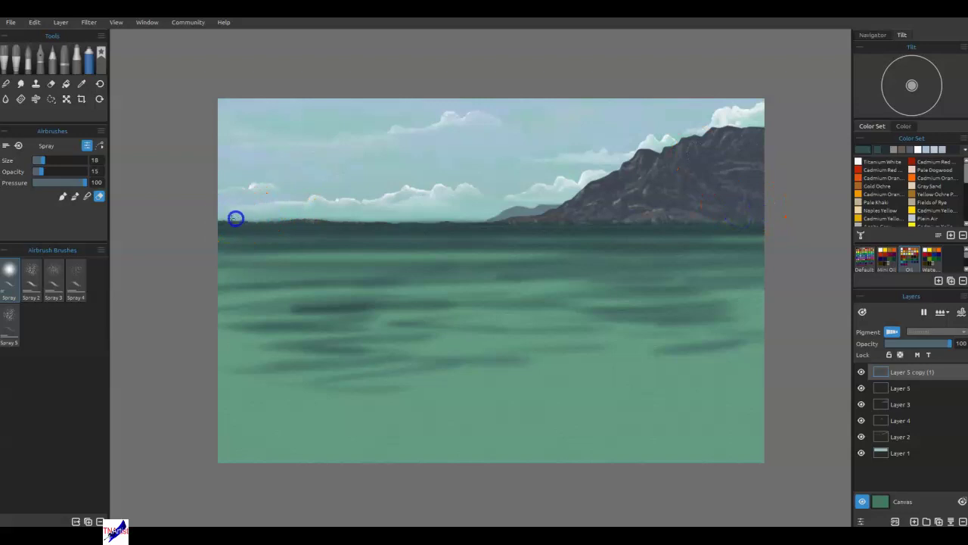
mouse_move(302, 217)
mouse_down()
mouse_move(289, 219)
mouse_move(318, 218)
mouse_up()
Load the outline of the mountain and shoreline on Layer 3 as a selection, keeping Layer 5 copy (1) active
click(894, 392)
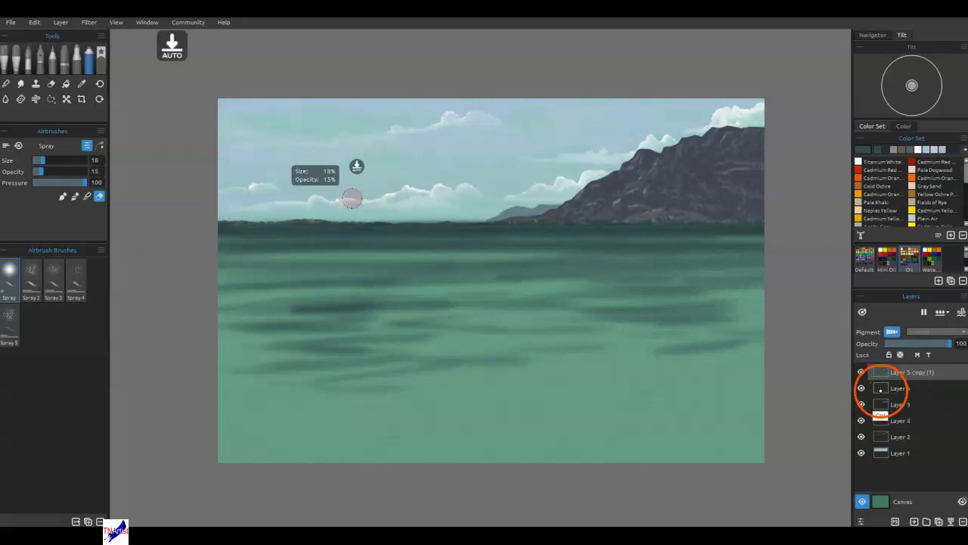
ctrl+click(880, 390)
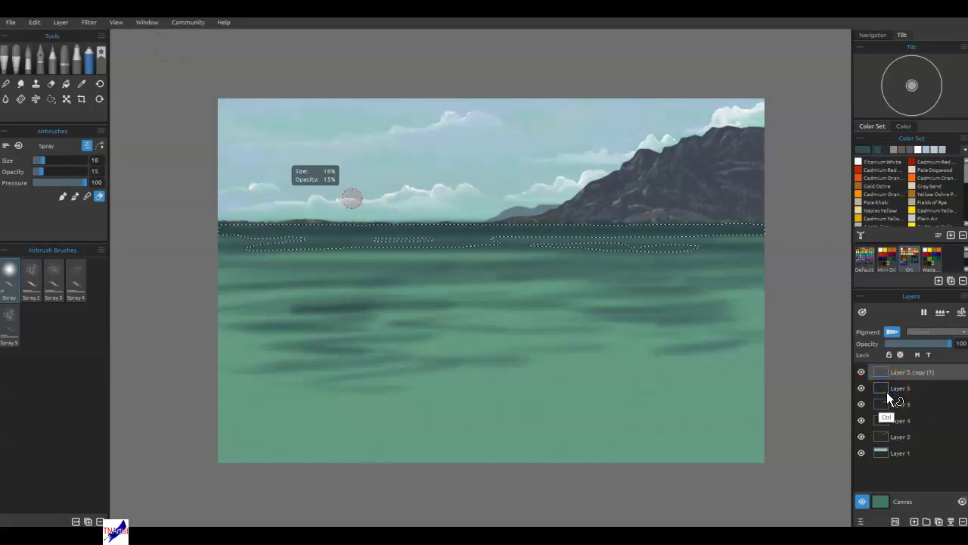
key(ctrl+d)
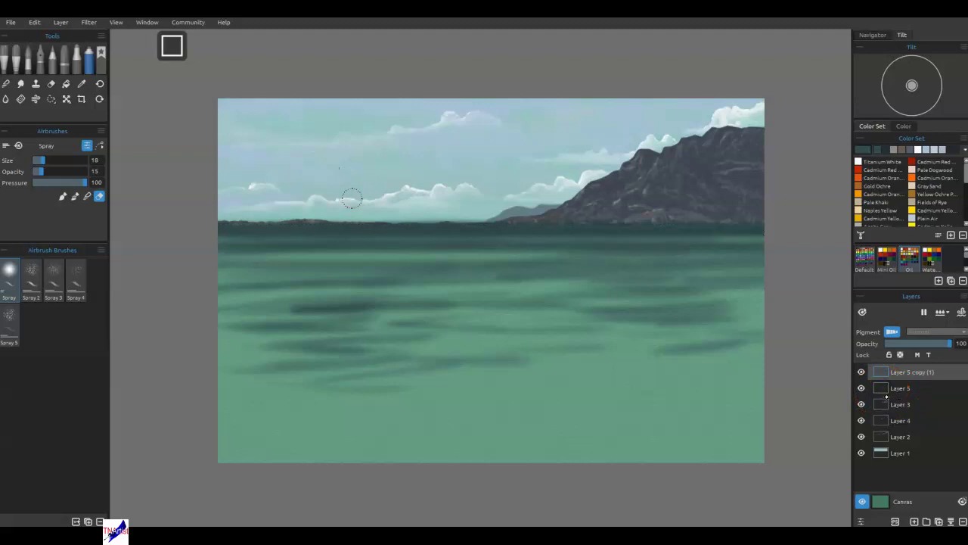
click(861, 404)
click(861, 404)
ctrl+click(882, 406)
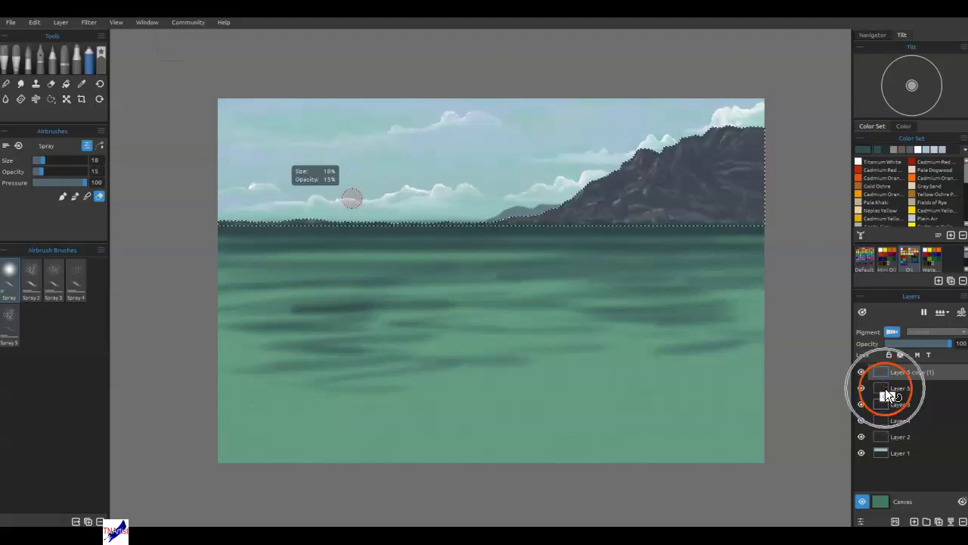
Set the eraser opacity to 100 and erase the dark spray along the shoreline and mountain base inside the selection
drag(530, 216, 628, 220)
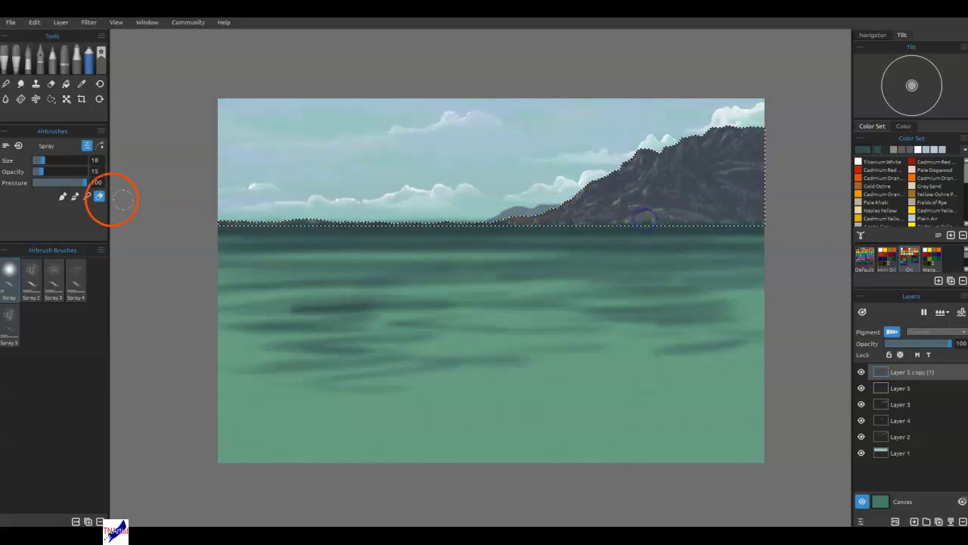
drag(39, 171, 85, 172)
mouse_move(409, 224)
mouse_down()
mouse_move(679, 219)
mouse_move(639, 220)
mouse_move(669, 217)
mouse_move(726, 222)
mouse_up()
mouse_move(603, 229)
mouse_down()
mouse_move(540, 223)
mouse_move(308, 227)
mouse_move(331, 221)
mouse_up()
drag(212, 230, 283, 230)
mouse_move(528, 223)
mouse_down()
mouse_move(519, 220)
mouse_move(736, 226)
mouse_move(626, 189)
mouse_up()
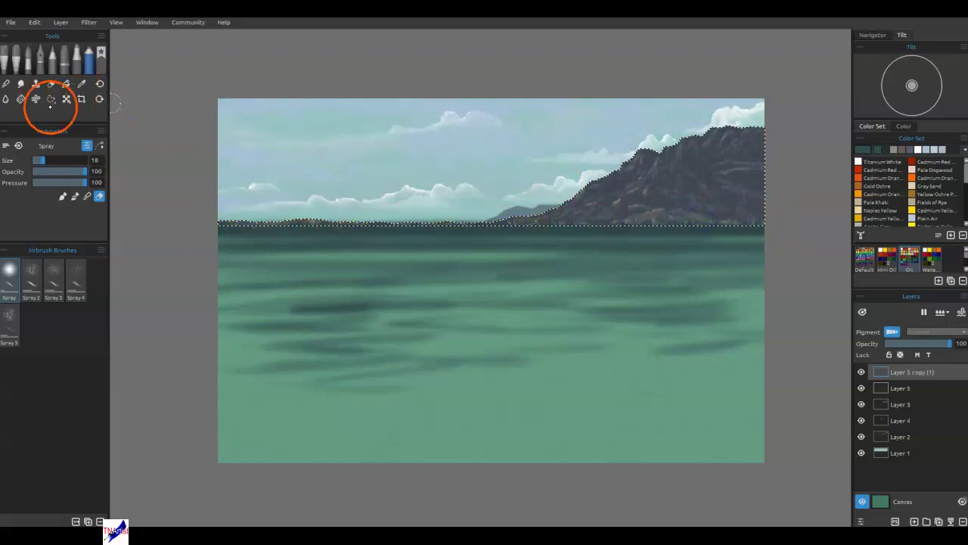
Add the sky above the shoreline to the selection with the freehand lasso, filling the remaining gap along the horizon
click(51, 99)
click(18, 162)
drag(221, 226, 189, 216)
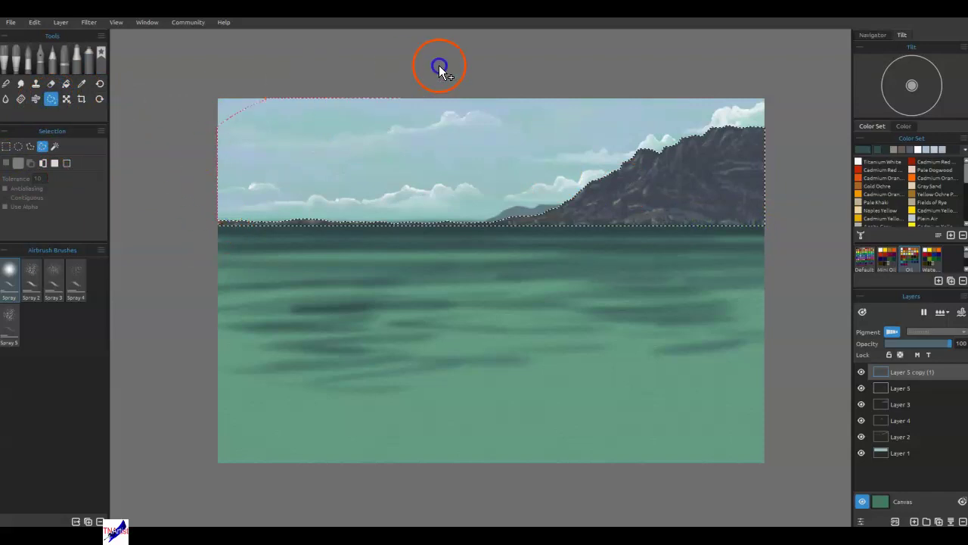
click(768, 222)
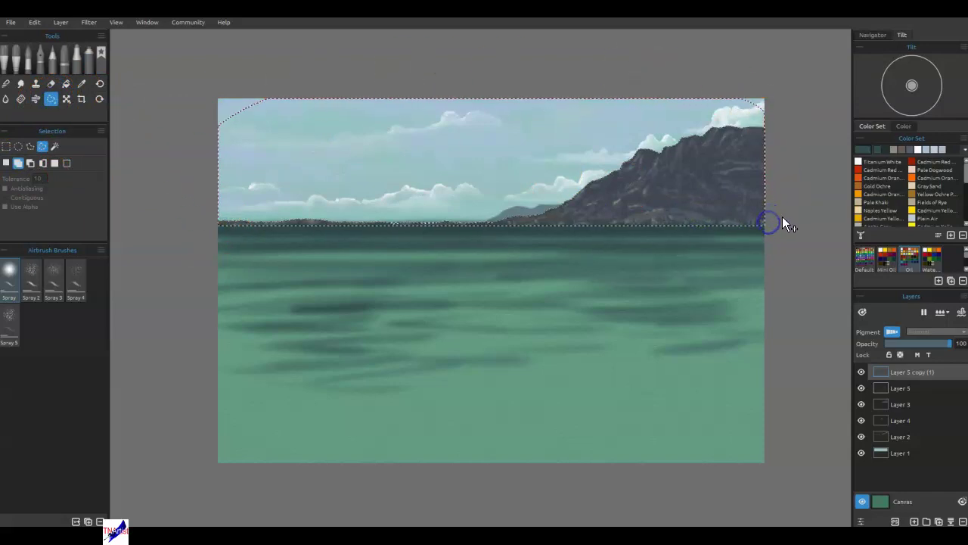
mouse_move(380, 226)
mouse_down()
mouse_move(450, 227)
mouse_move(486, 197)
mouse_up()
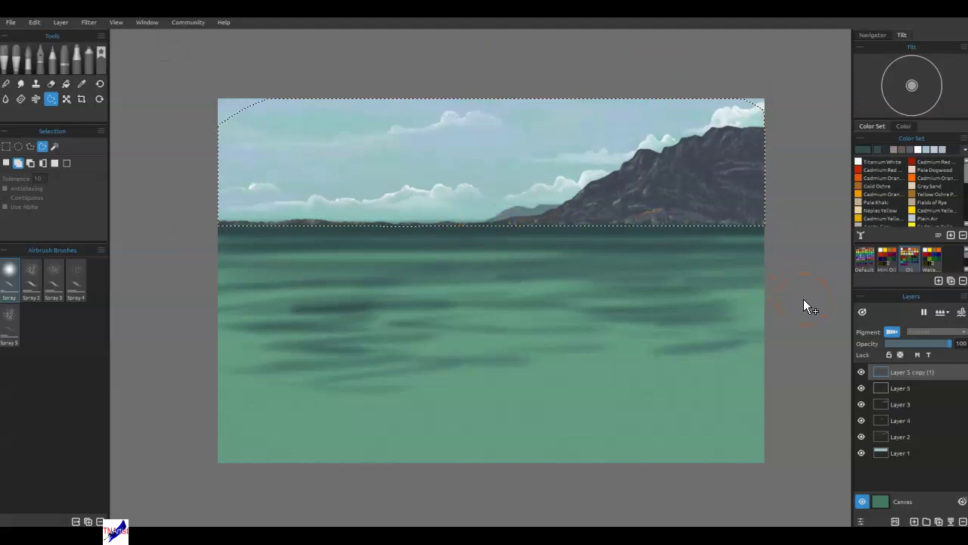
Make Layer 5 active with the sky and mountain selection restored, and delete its paint inside the selection
key(ctrl+d)
click(908, 389)
key(ctrl+z)
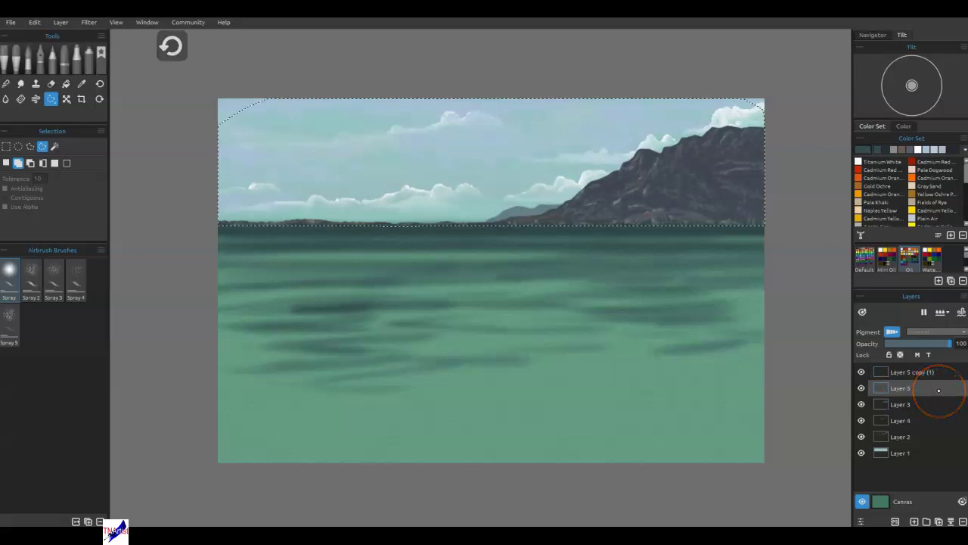
click(861, 371)
click(861, 372)
click(911, 389)
click(917, 389)
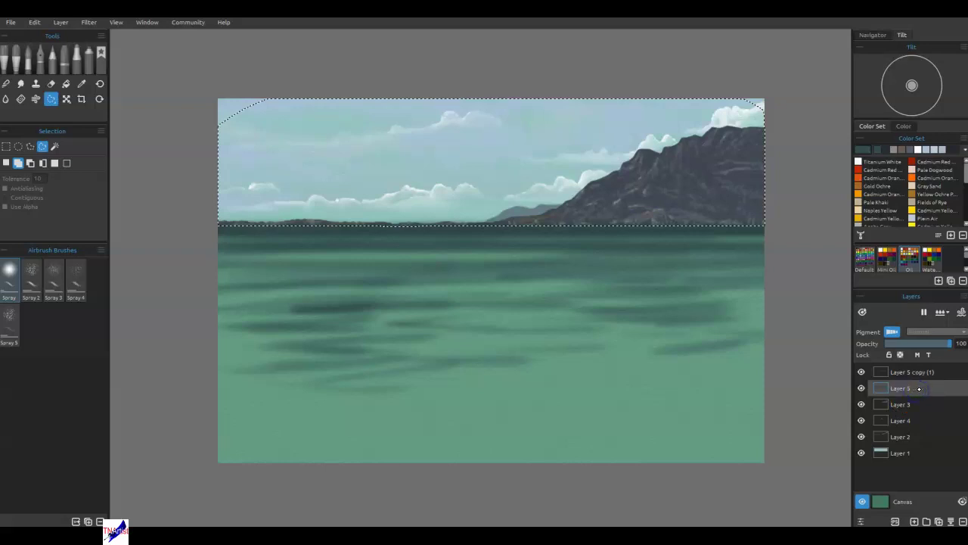
key(Delete)
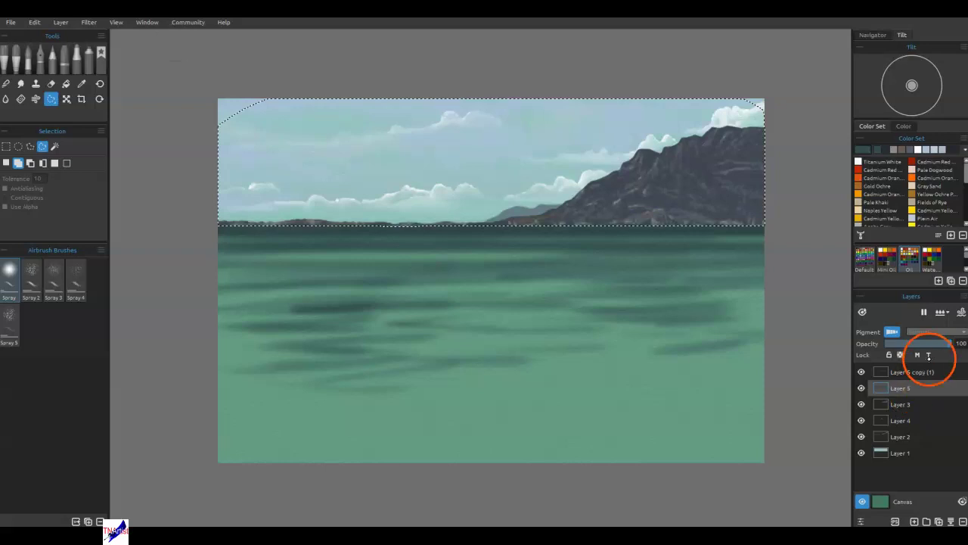
drag(943, 340, 951, 340)
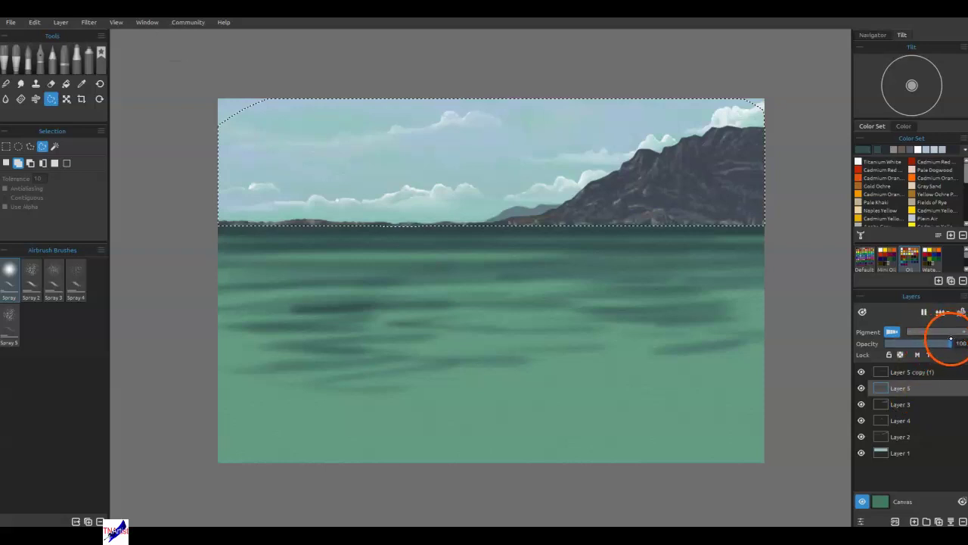
Deselect everything and merge Layer 5 copy (1) down with Layer 5
key(ctrl+d)
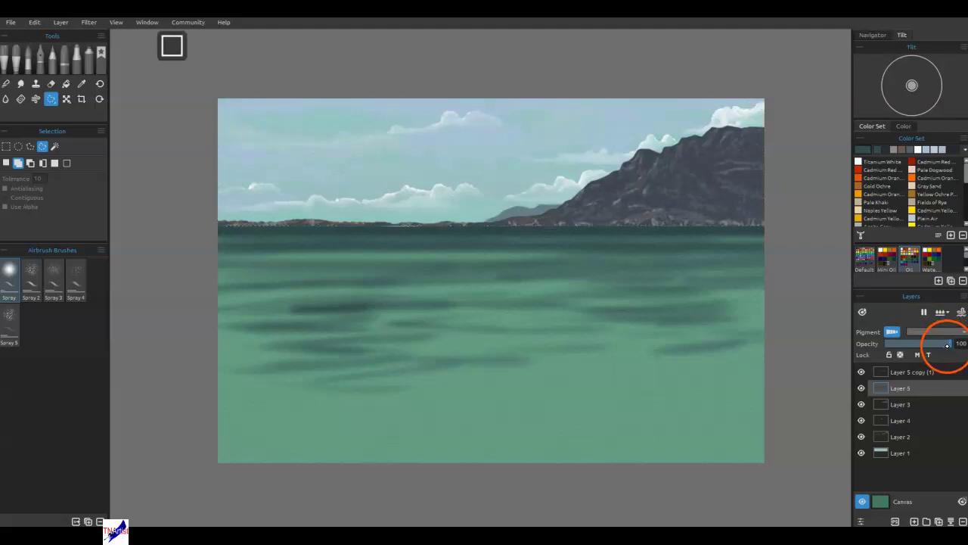
click(921, 373)
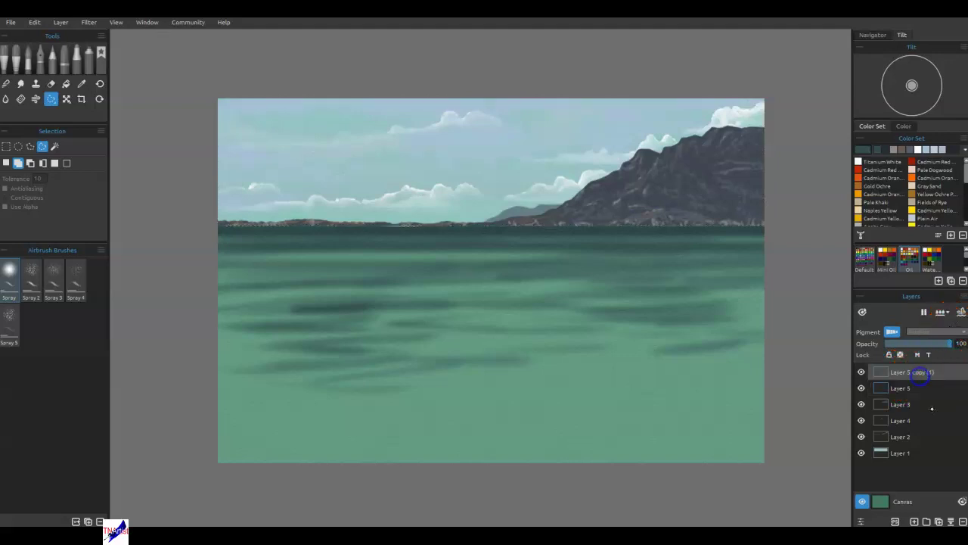
click(951, 521)
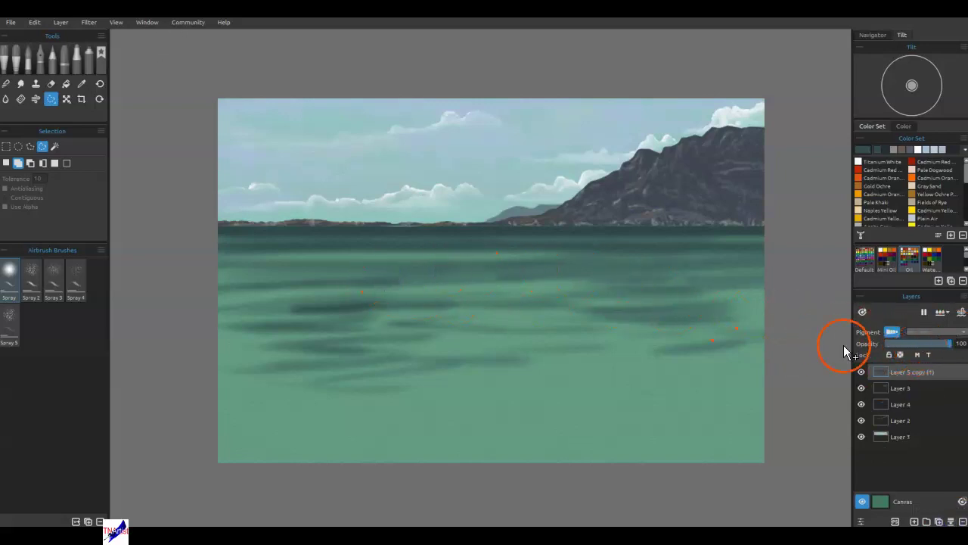
Set the Spray airbrush to blending and reduce its size to 12
key(a)
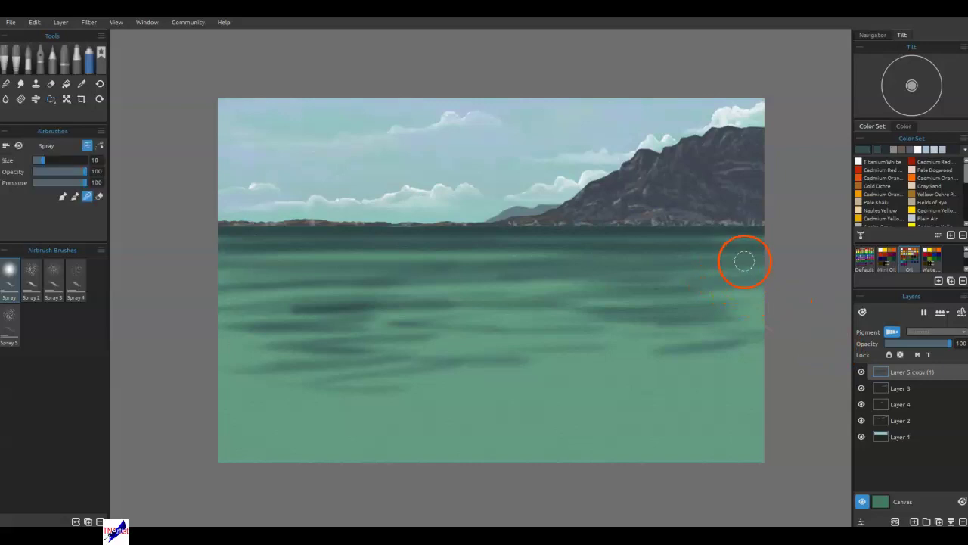
key(bracketleft)
key(bracketleft)
key(bracketleft)
key(bracketleft)
key(bracketleft)
key(bracketleft)
key(bracketleft)
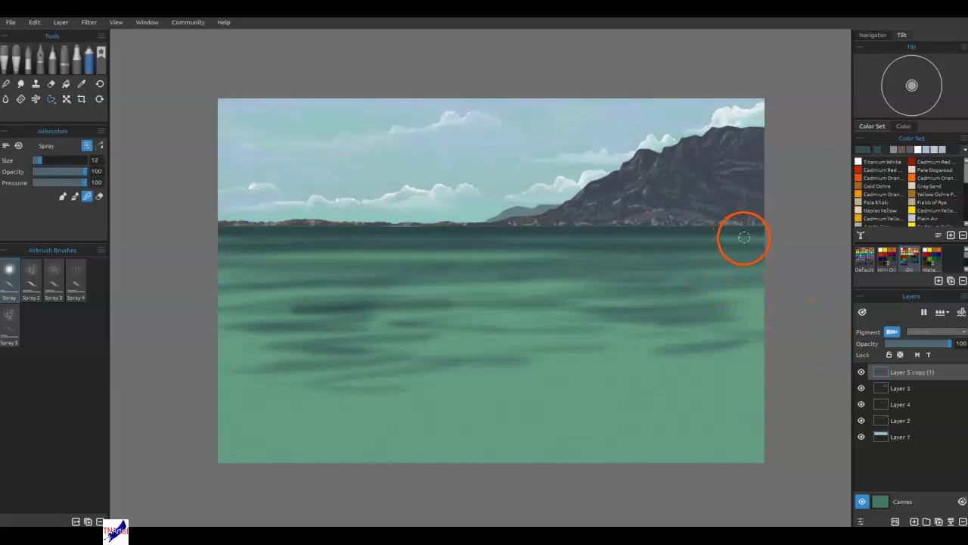
Blend the dark waterline beneath the mountain with the Spray airbrush at size 9, redoing the first stroke at the canvas edge
drag(762, 225, 747, 227)
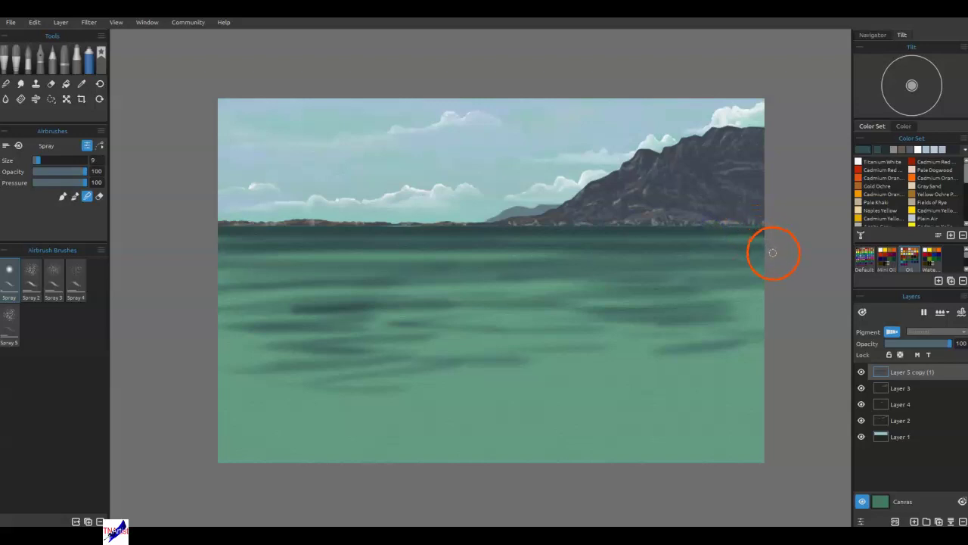
key(ctrl+z)
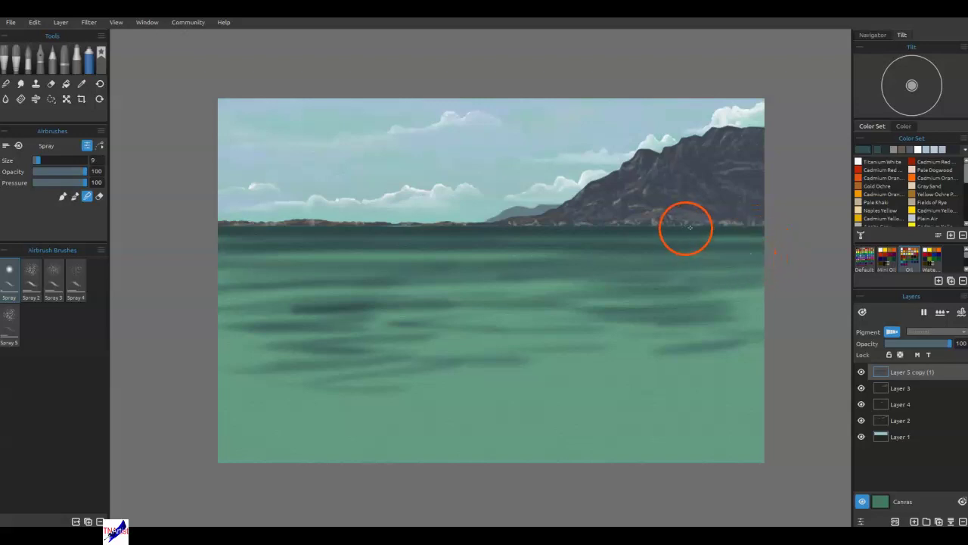
drag(759, 225, 608, 230)
click(645, 226)
click(616, 227)
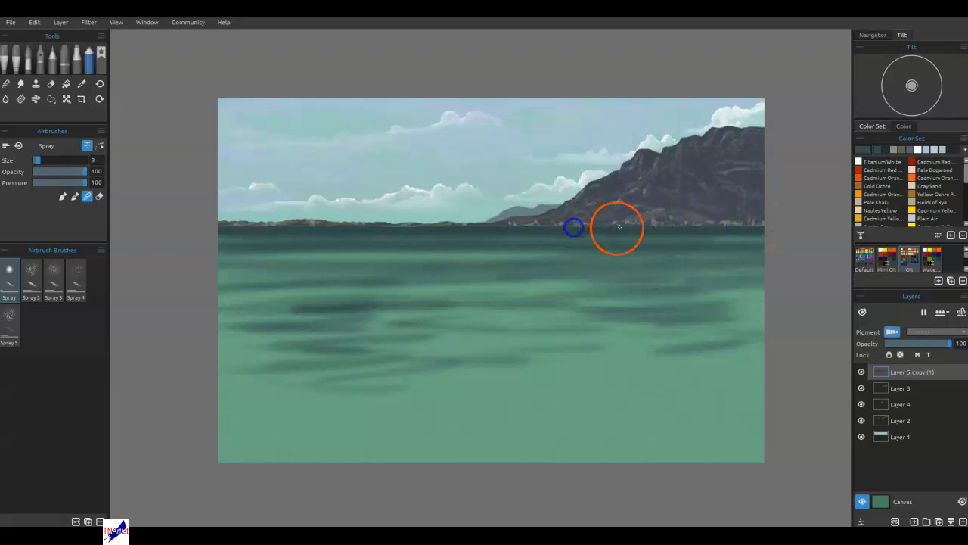
click(622, 226)
click(659, 213)
click(698, 318)
Toggle Layer 3's visibility to check what it contributes along the horizon, and make Layer 5 copy (1) active again
click(923, 391)
click(899, 389)
click(883, 389)
click(861, 388)
click(861, 388)
click(861, 388)
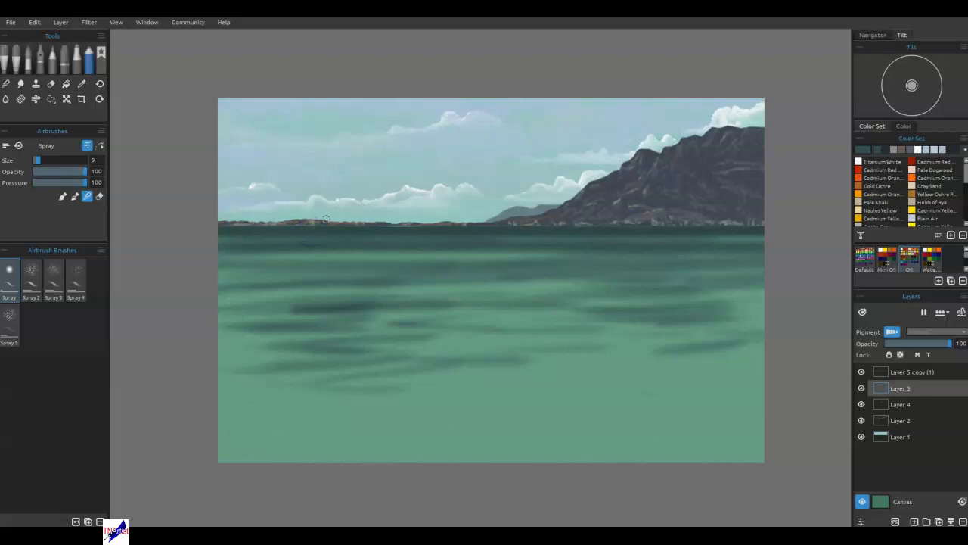
click(901, 373)
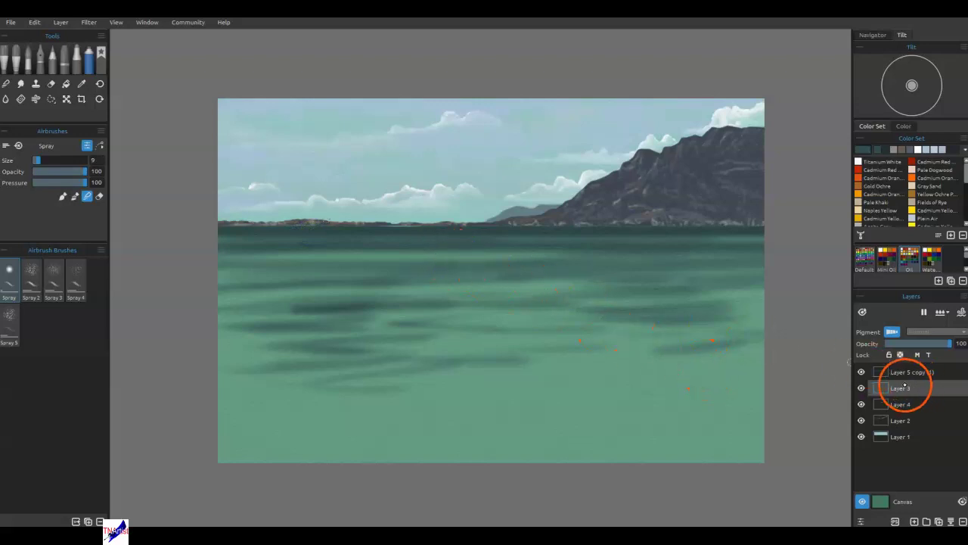
Blend the dark water edge along the horizon, from below the distant shoreline across to the mountain's base
drag(382, 230, 405, 229)
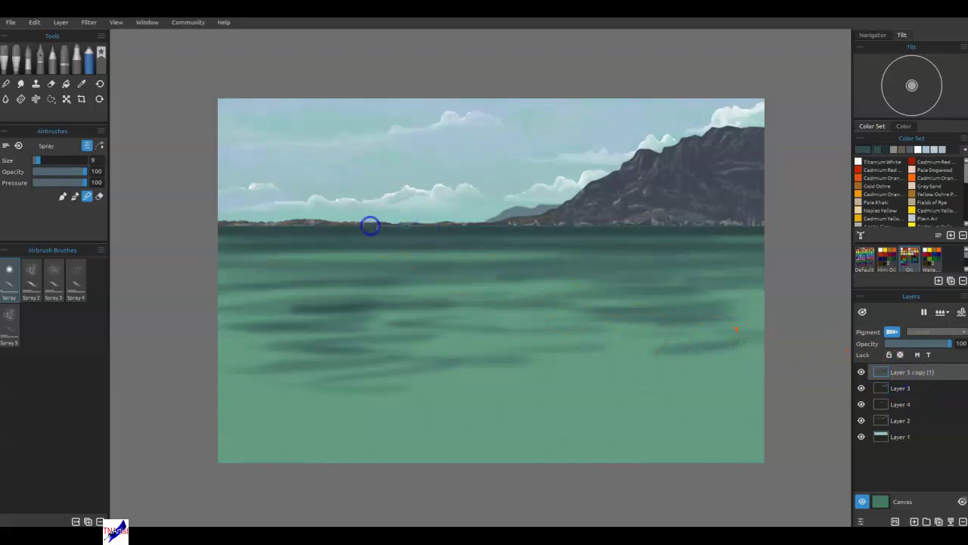
drag(526, 228, 749, 226)
click(848, 243)
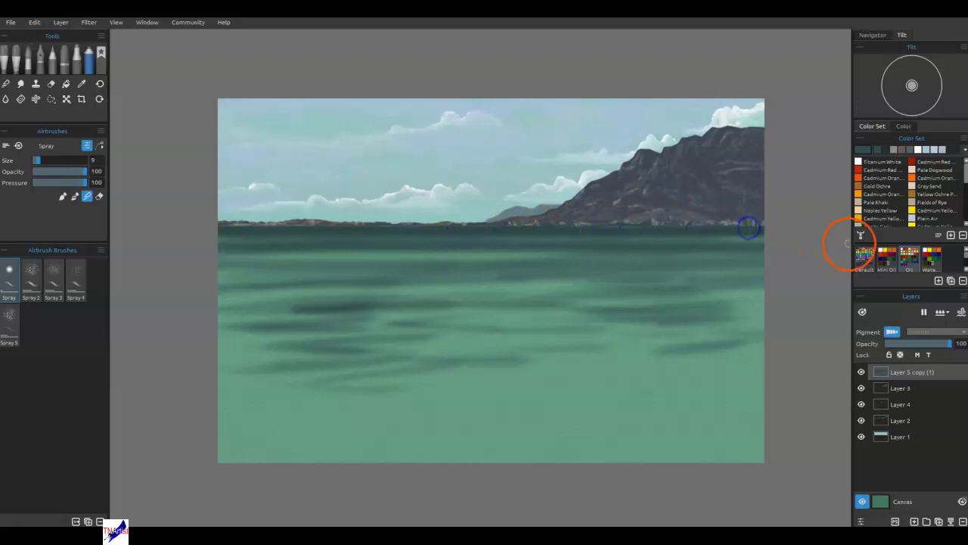
click(599, 224)
click(484, 255)
click(490, 239)
click(469, 240)
click(237, 250)
click(343, 295)
Place the water-ripple stencil over the middle of the water and turn off its Lock Size Ratio option
mouse_move(410, 381)
mouse_down()
mouse_move(415, 280)
mouse_move(594, 278)
mouse_up()
click(914, 179)
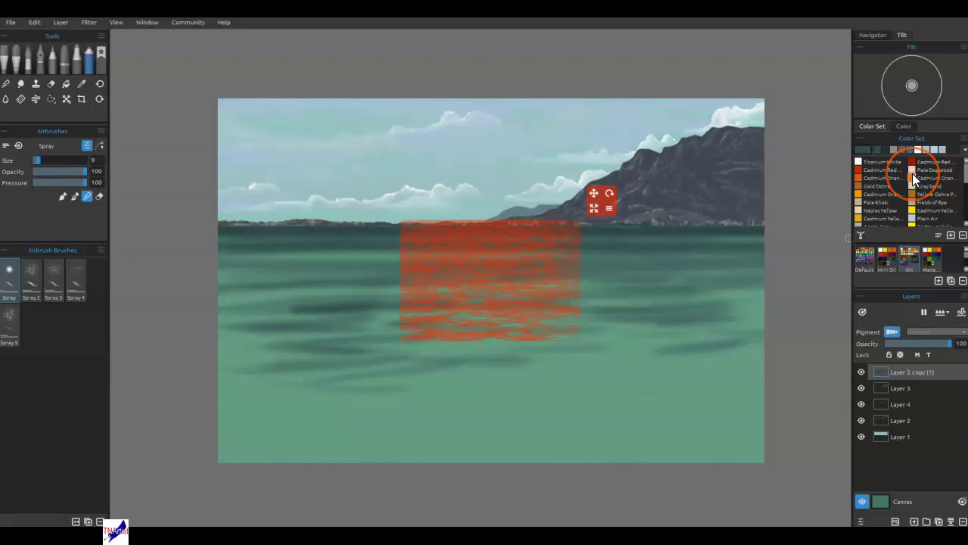
click(610, 212)
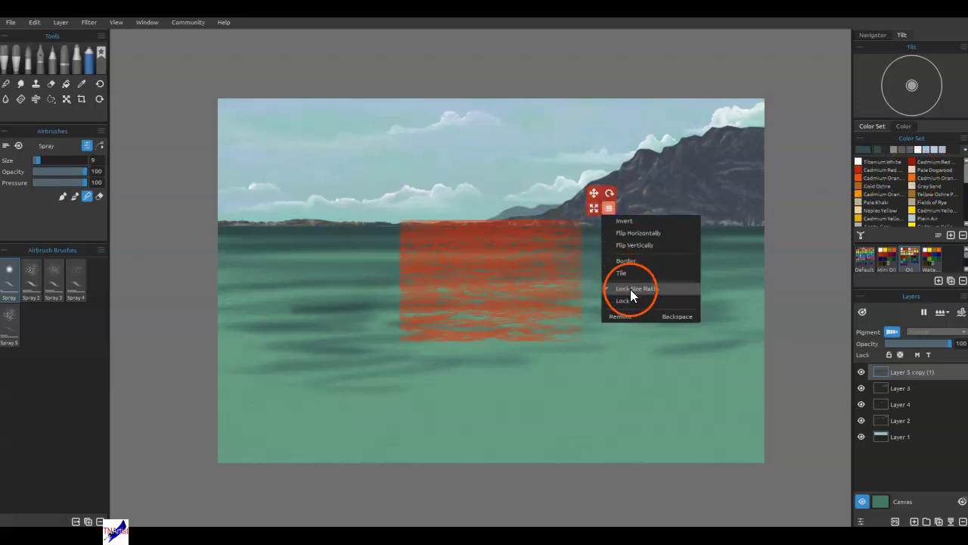
click(631, 289)
Stretch the ripple stencil wider than the canvas and enlarge it downward, aligning its upper edge with the horizon
drag(601, 209, 806, 216)
click(796, 214)
click(814, 296)
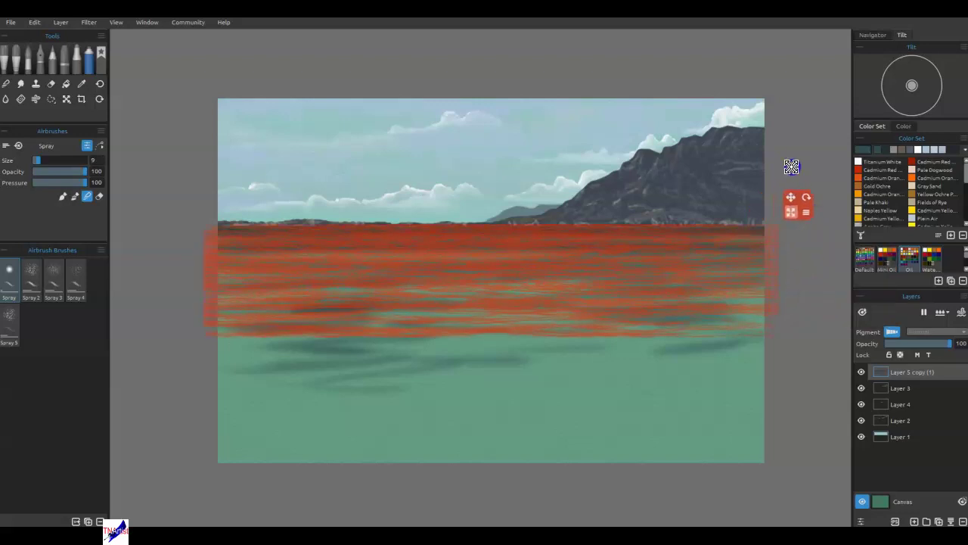
drag(792, 167, 886, 145)
drag(714, 223, 721, 267)
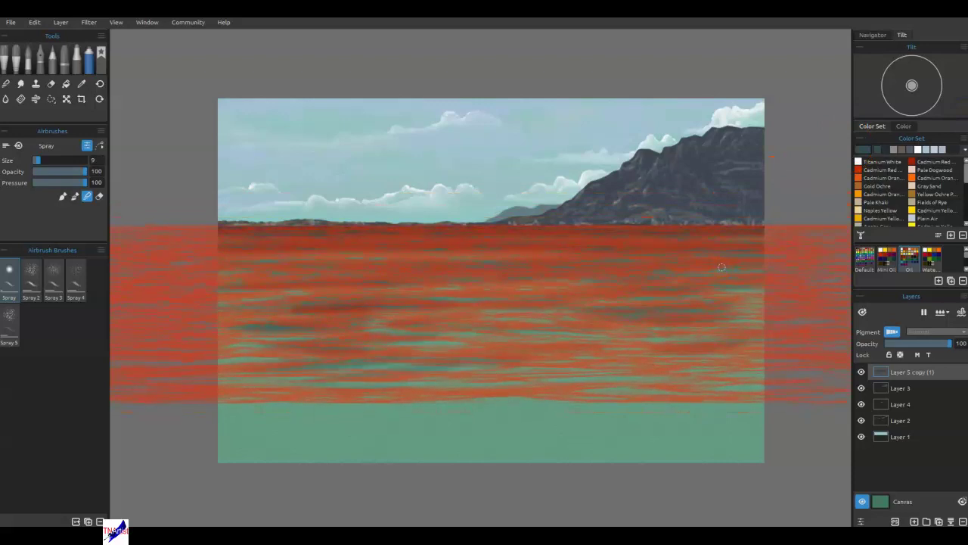
Invert the ripple stencil so that the sky, mountain and lower water are masked
scroll(603, 167, down, 3)
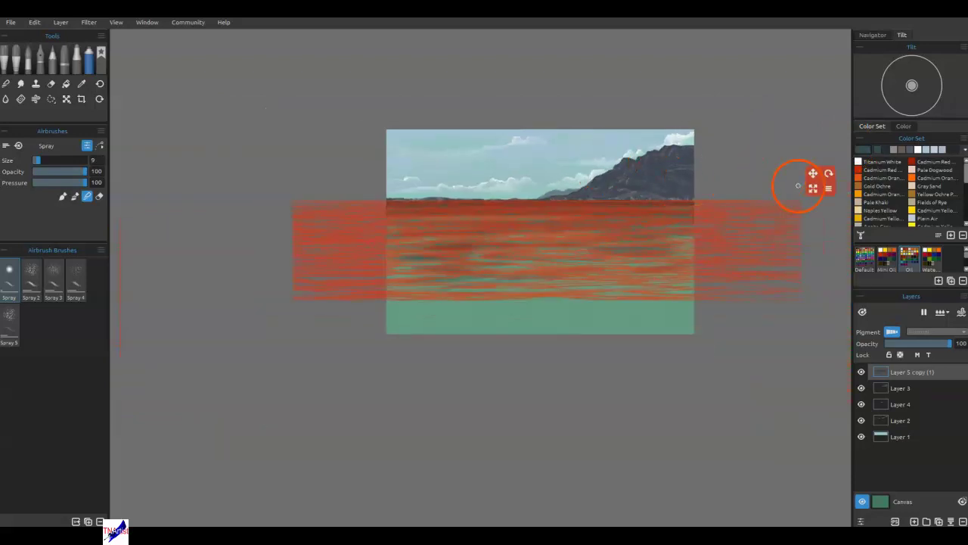
click(828, 188)
click(845, 243)
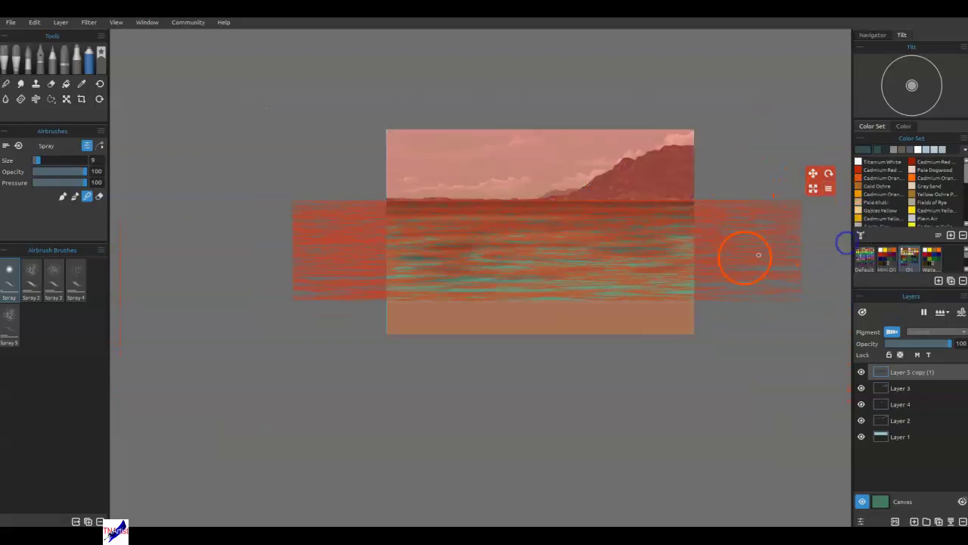
drag(568, 162, 487, 200)
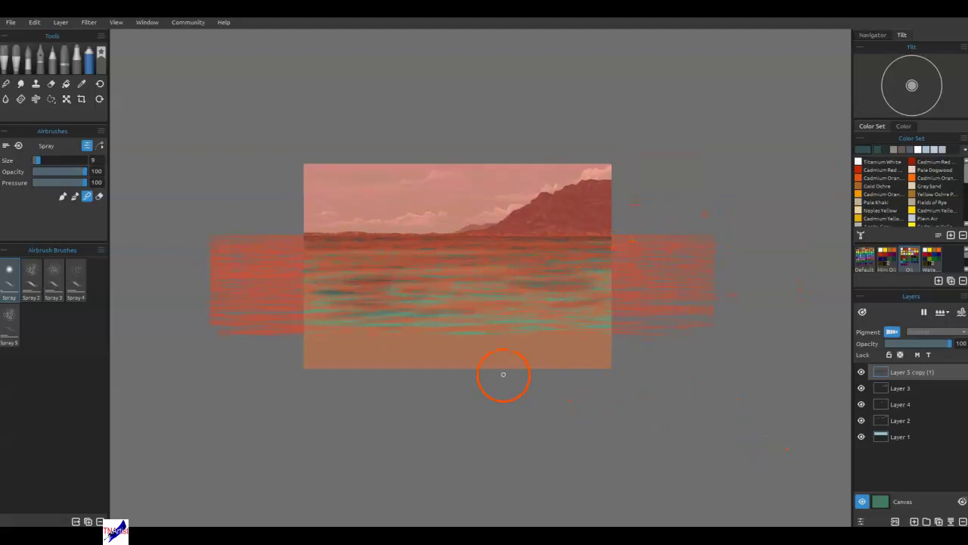
Sample the light green of the water as the painting colour
key(i)
click(532, 324)
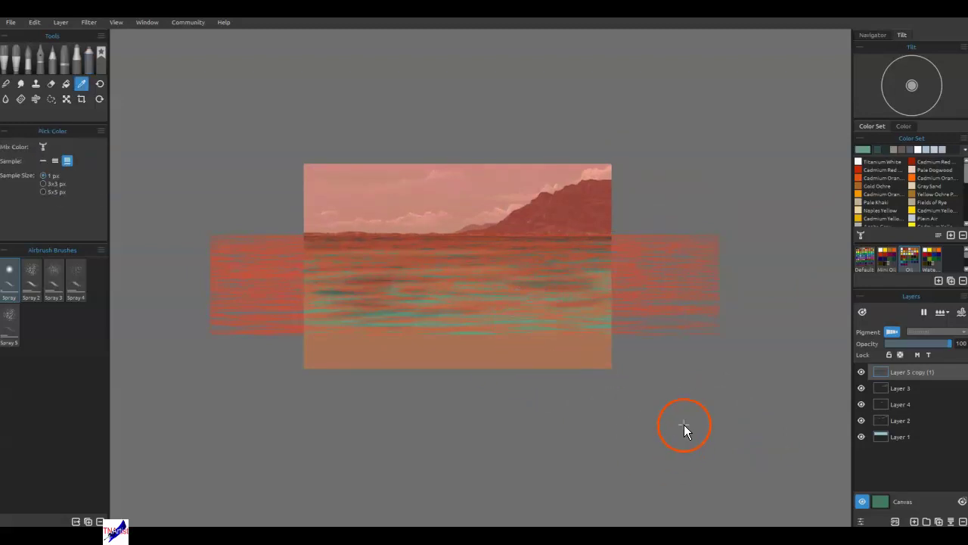
scroll(548, 347, up, 3)
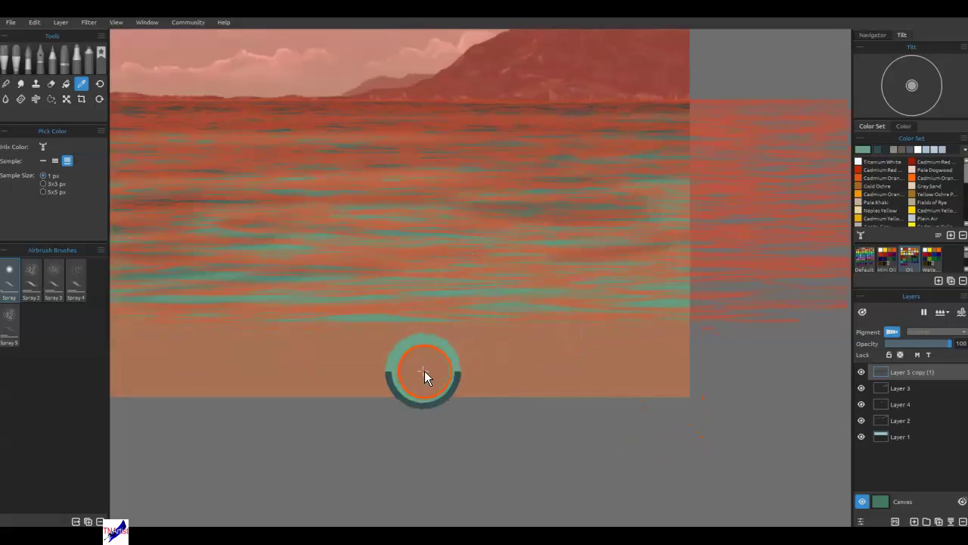
scroll(425, 370, down, 3)
drag(547, 465, 551, 469)
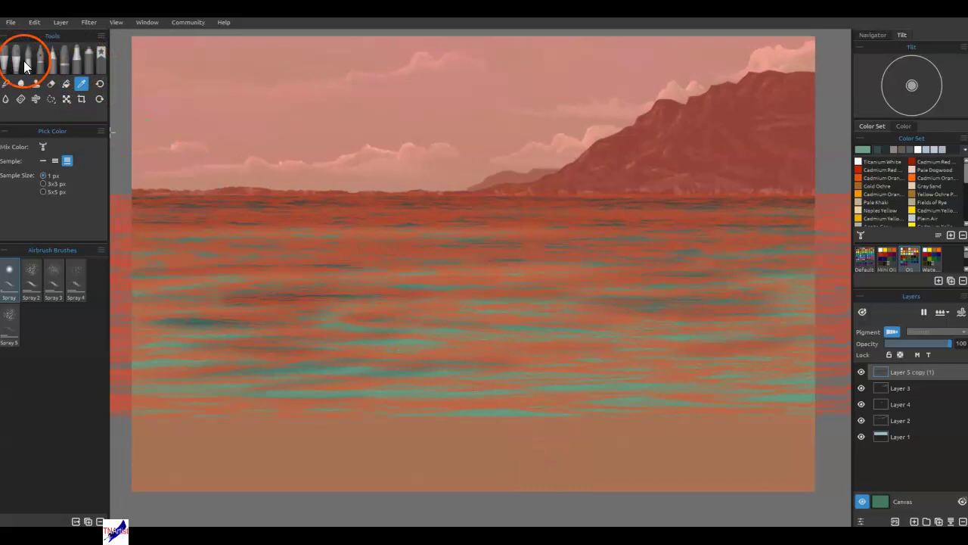
Look through the favourite brushes, return to the Spray airbrush in paint mode and set its size to 40
click(103, 63)
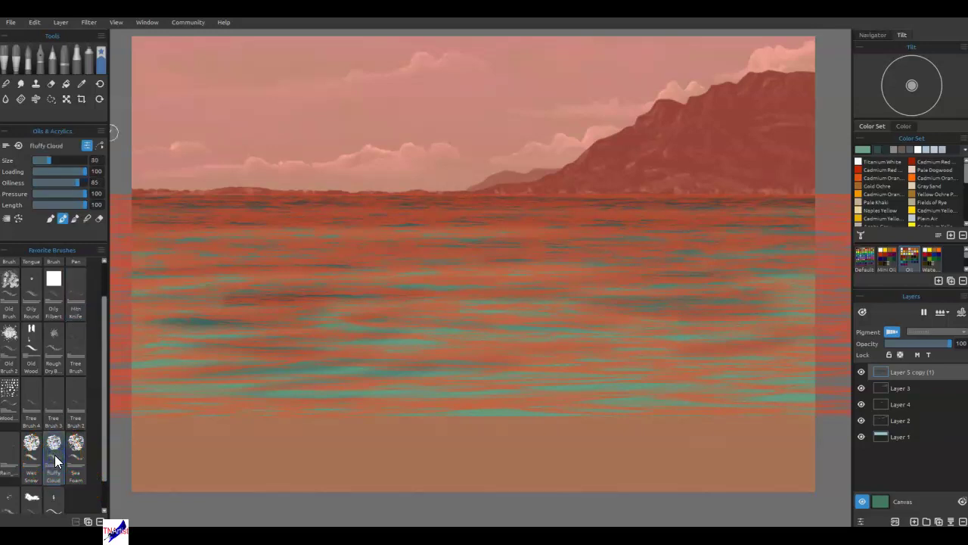
click(58, 278)
click(79, 171)
click(89, 64)
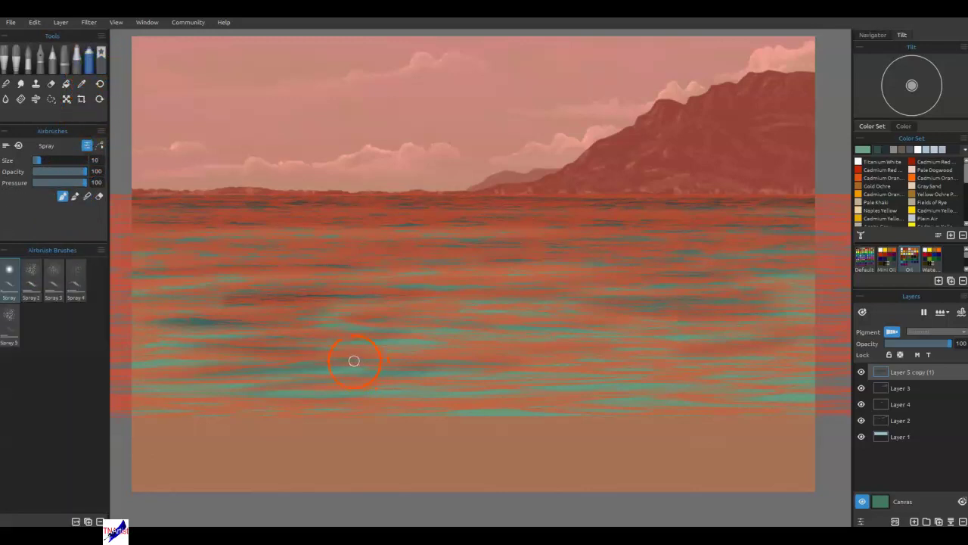
key(5)
key(4)
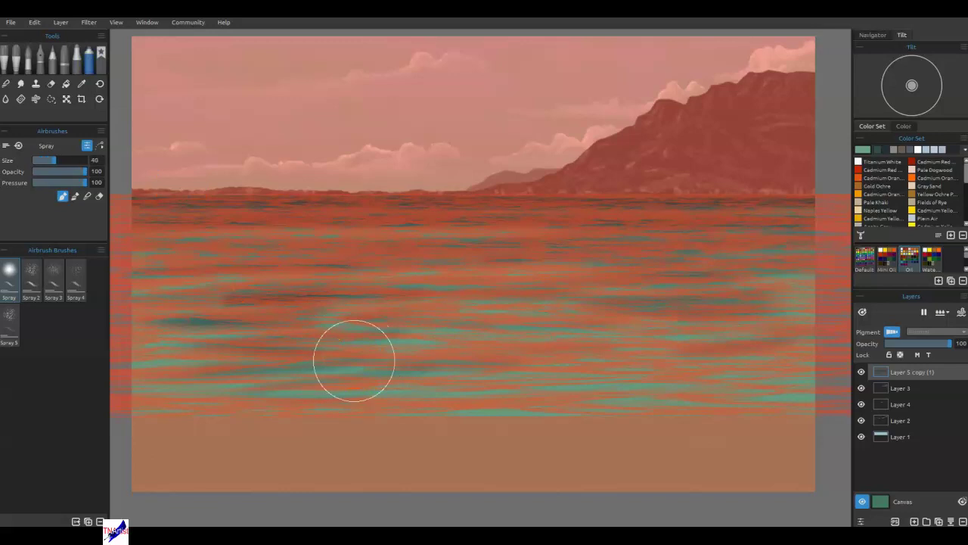
Spray light green ripples through the stencil in horizontal strokes over the water, from the horizon down to the foreground
mouse_move(581, 316)
mouse_down()
mouse_move(768, 299)
mouse_move(619, 306)
mouse_up()
mouse_move(619, 307)
mouse_down()
mouse_move(755, 301)
mouse_move(526, 273)
mouse_up()
drag(646, 270, 651, 270)
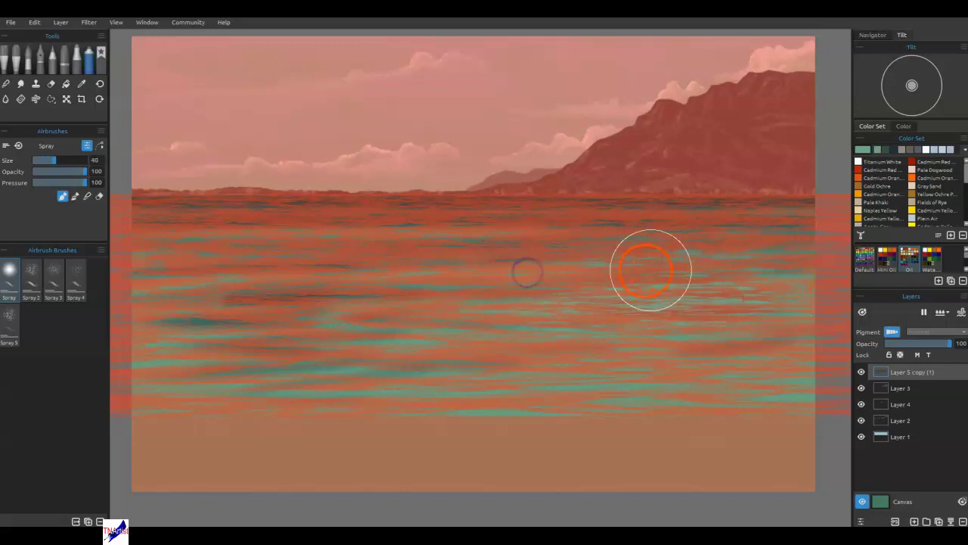
drag(585, 257, 727, 245)
mouse_move(634, 228)
mouse_down()
mouse_move(759, 220)
mouse_move(700, 222)
mouse_move(681, 209)
mouse_move(416, 220)
mouse_up()
drag(590, 208, 236, 221)
drag(346, 211, 167, 215)
drag(249, 204, 186, 240)
drag(377, 259, 191, 261)
drag(658, 249, 390, 303)
drag(794, 285, 654, 294)
drag(709, 258, 590, 262)
drag(784, 262, 527, 305)
drag(370, 294, 140, 316)
drag(415, 316, 148, 350)
drag(539, 349, 153, 388)
drag(624, 366, 585, 363)
click(589, 392)
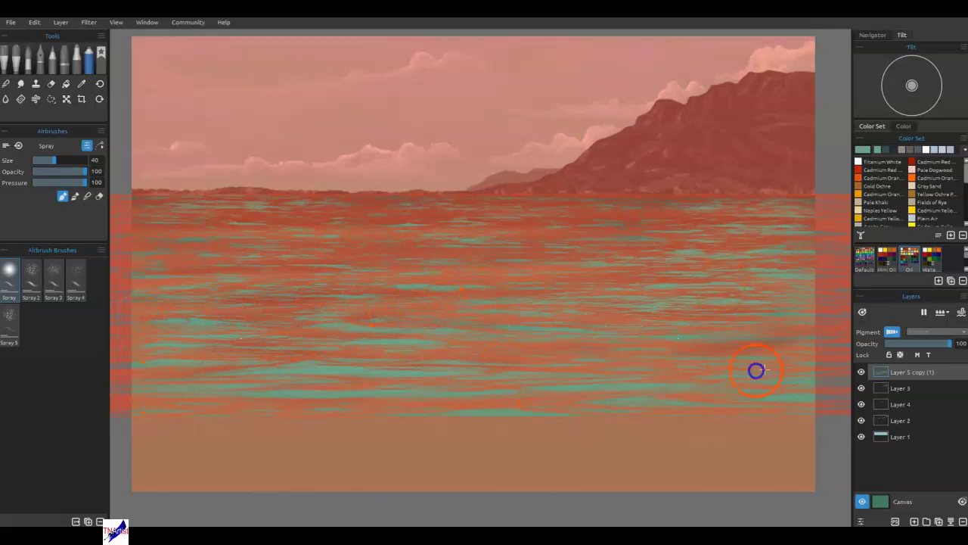
click(725, 346)
drag(720, 318, 621, 352)
mouse_move(556, 342)
mouse_down()
mouse_move(500, 327)
mouse_move(249, 344)
mouse_up()
drag(298, 342, 446, 337)
drag(326, 329, 162, 358)
drag(288, 356, 400, 349)
click(613, 360)
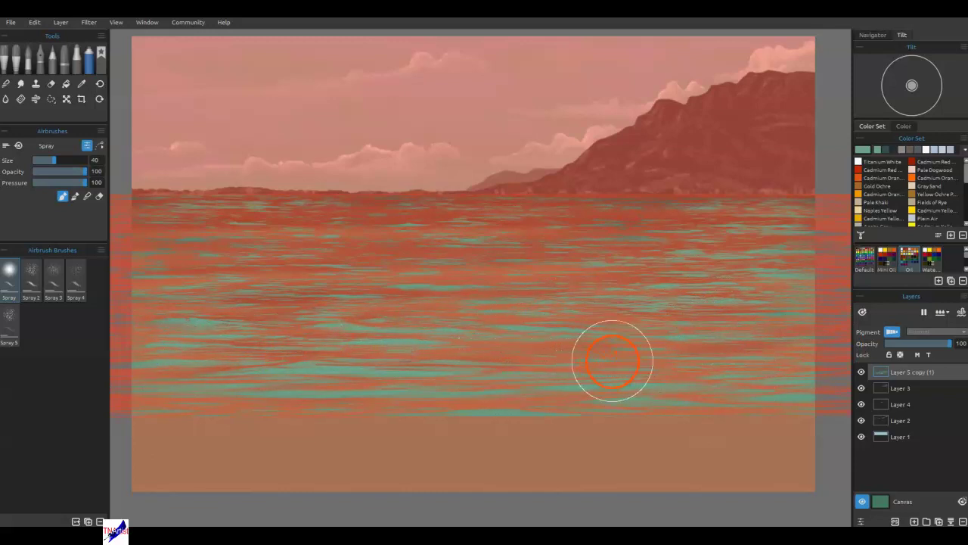
click(544, 417)
click(766, 398)
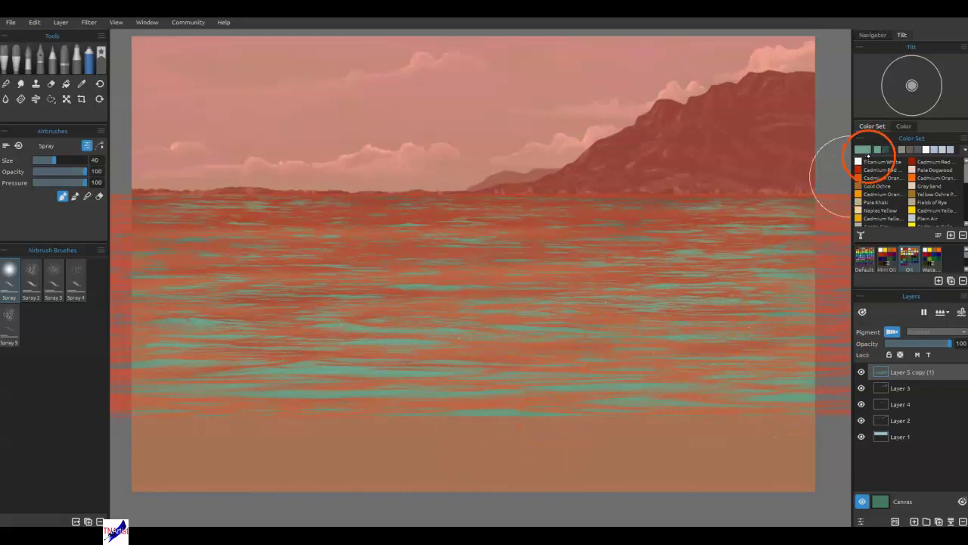
Switch to the dark teal colour and spray darker ripples through the stencil along the horizon and the water just below it
click(764, 276)
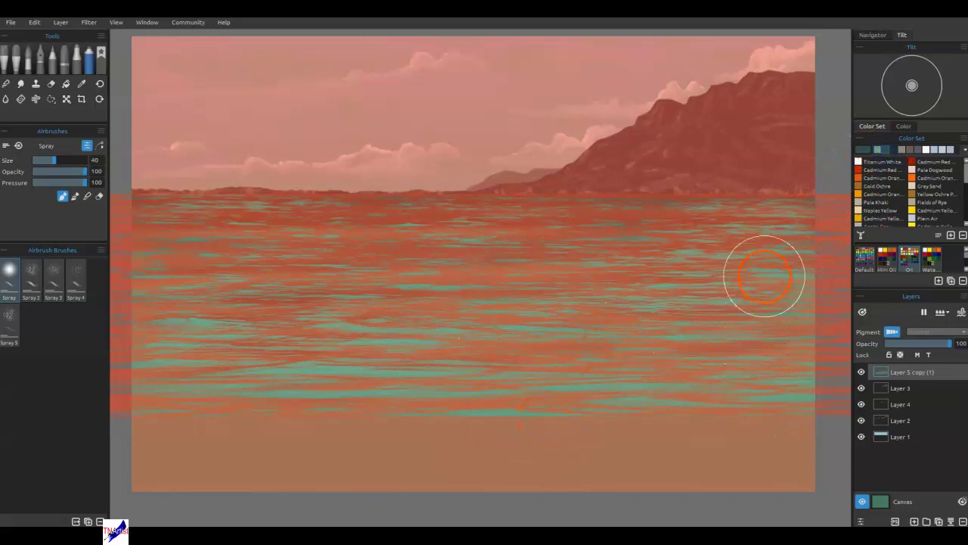
drag(764, 259, 571, 260)
drag(783, 192, 540, 198)
drag(813, 192, 202, 204)
mouse_move(365, 195)
mouse_down()
mouse_move(241, 198)
mouse_move(134, 219)
mouse_move(655, 227)
mouse_up()
drag(775, 230, 636, 236)
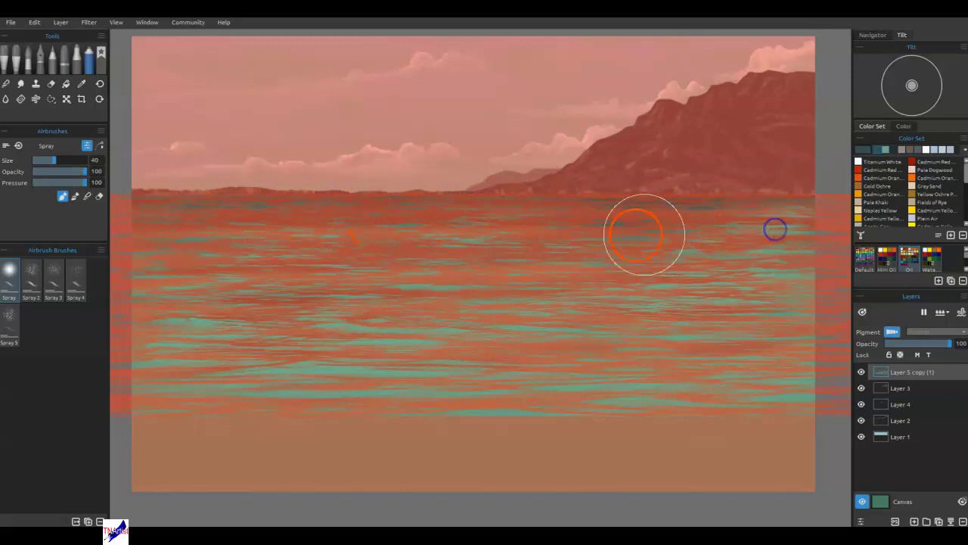
click(746, 219)
click(819, 288)
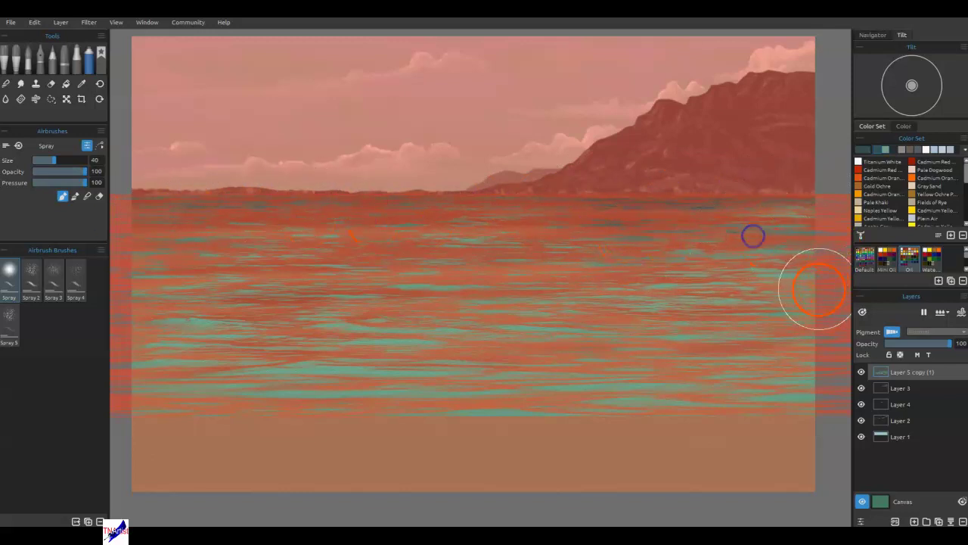
Try shifting the ripple stencil slightly upward over the water, and undo the shift
drag(774, 307, 707, 299)
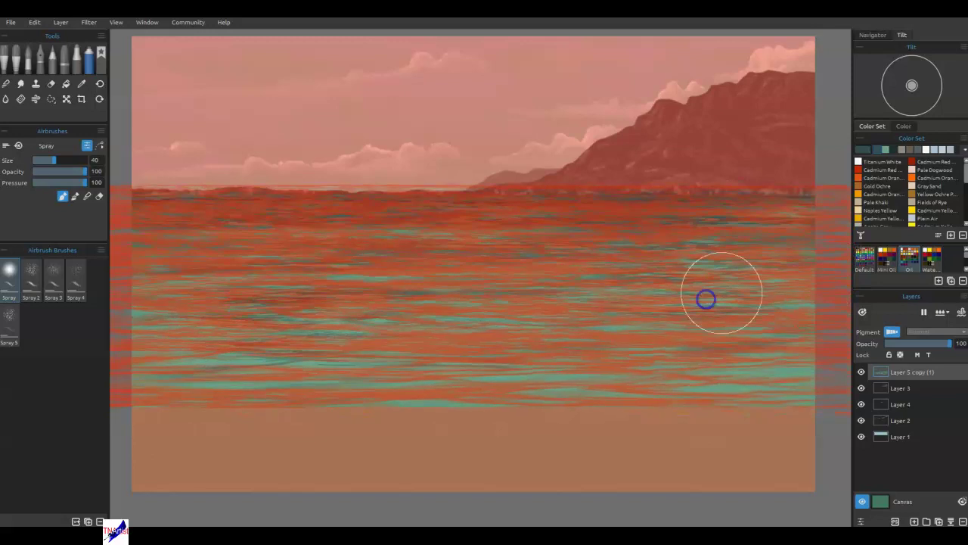
click(772, 294)
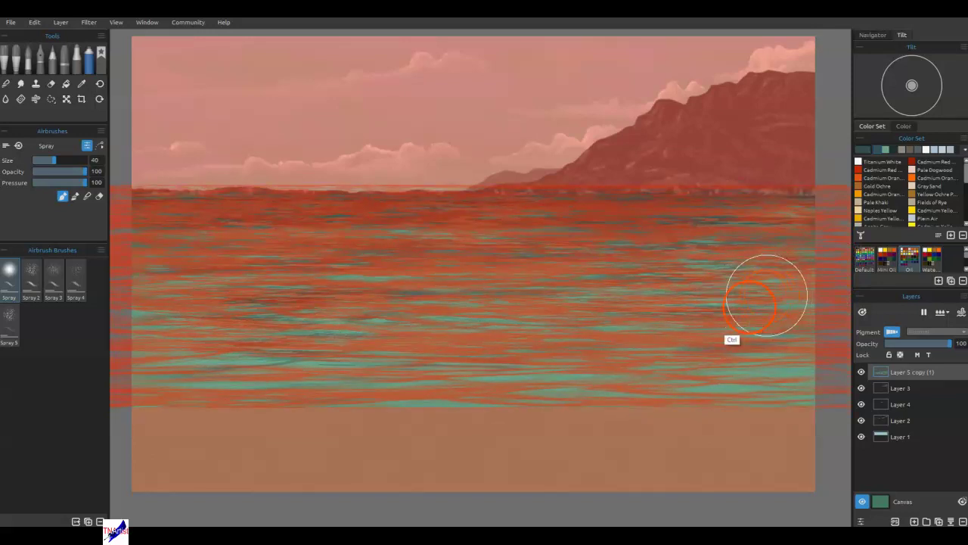
key(ctrl+z)
click(793, 299)
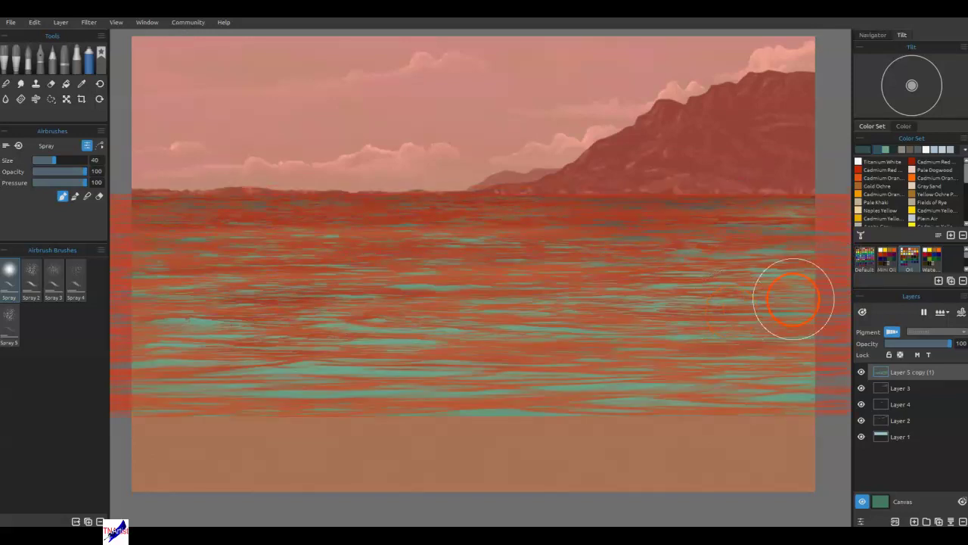
Bring back the light green swatch and change it to a yellower green for the ripples
scroll(749, 295, down, 1)
mouse_move(697, 493)
mouse_down()
mouse_move(623, 495)
mouse_move(617, 504)
mouse_move(648, 512)
mouse_up()
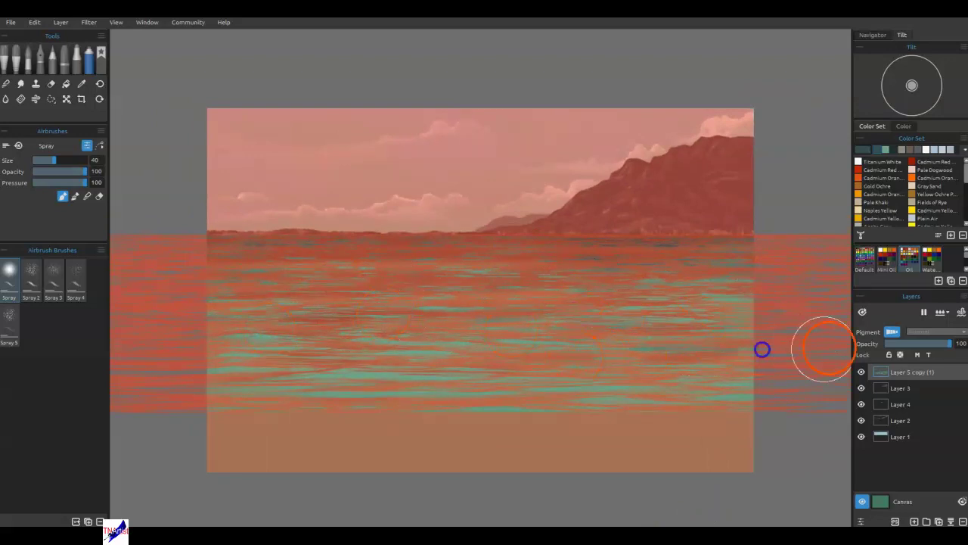
click(886, 150)
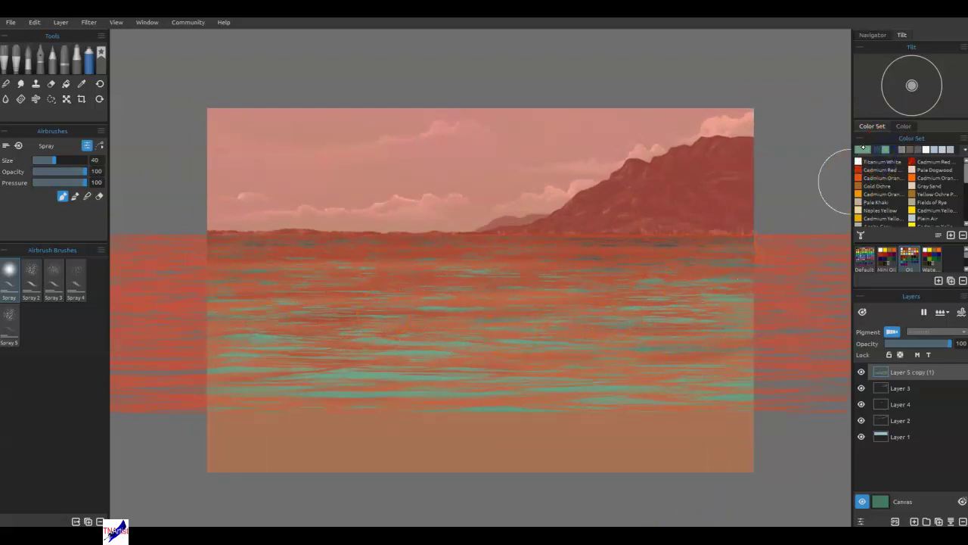
double_click(862, 149)
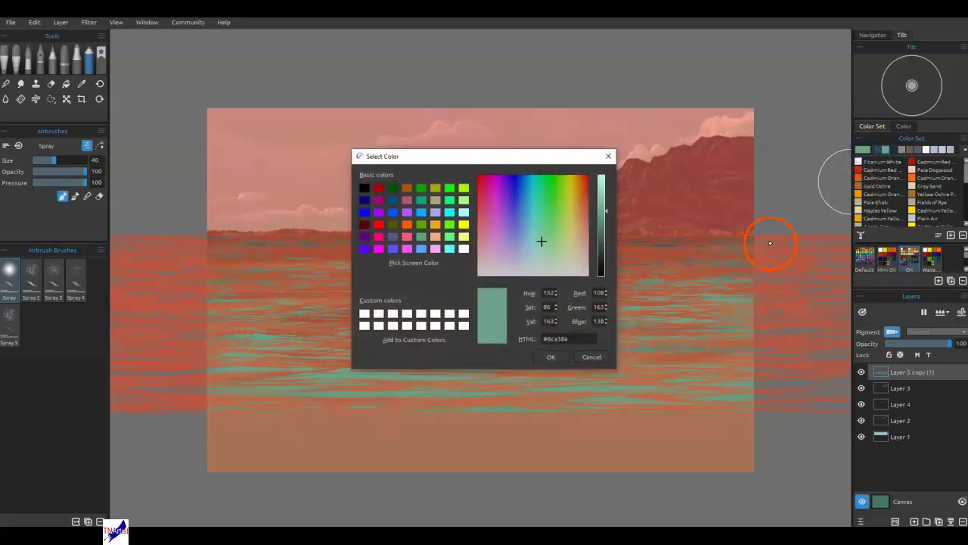
click(560, 240)
click(557, 356)
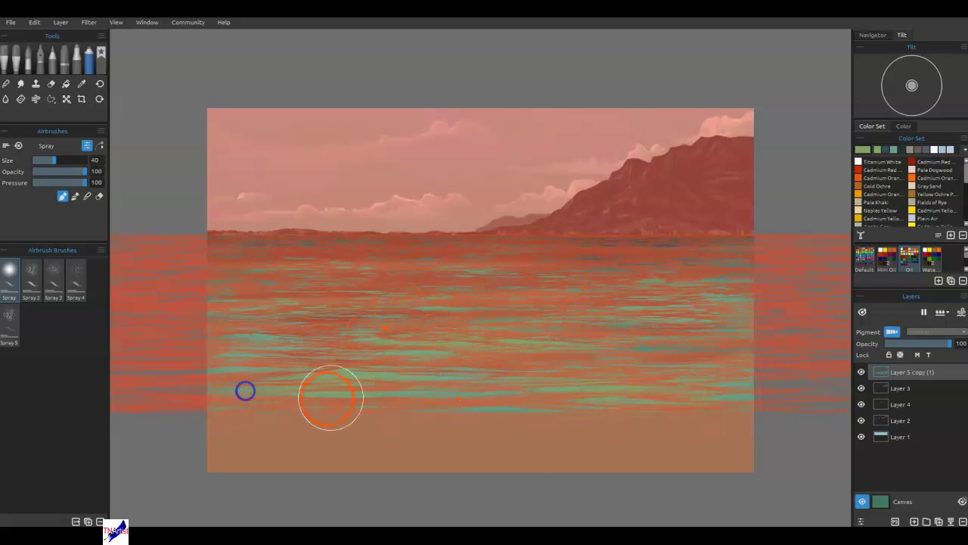
Change the yellowish green painting colour to a more muted, less saturated green
click(866, 149)
click(866, 149)
click(551, 258)
click(551, 357)
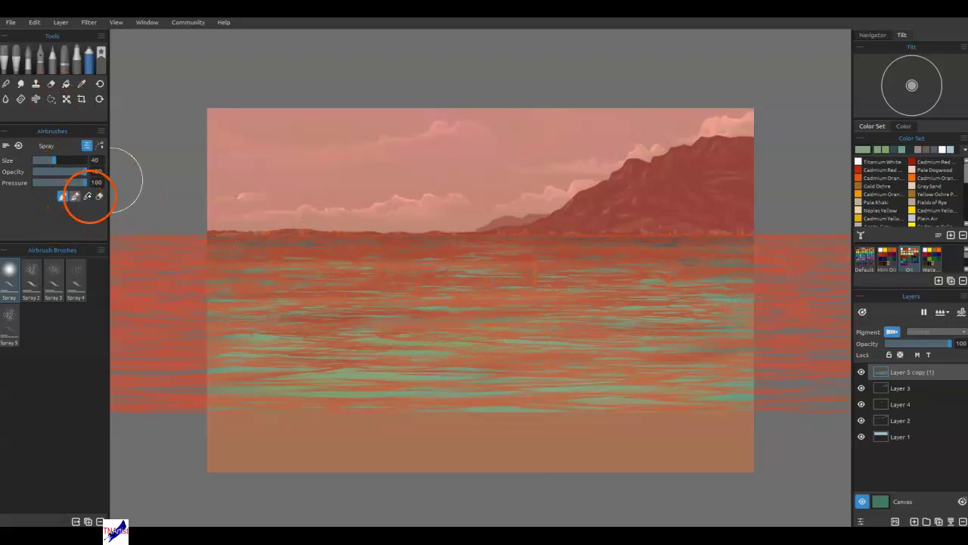
Blend the ripples across the water through the stencil with the Spray airbrush, and hide the stencil
click(87, 196)
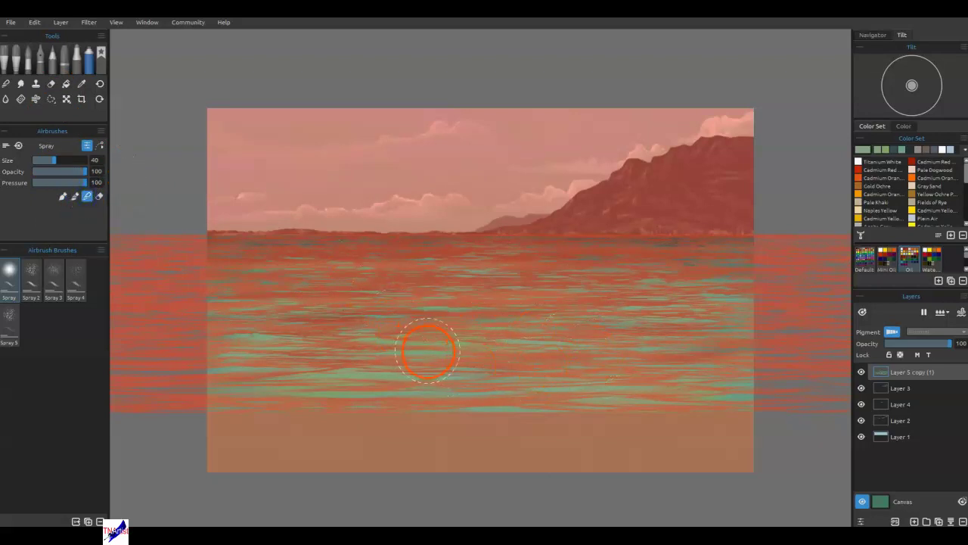
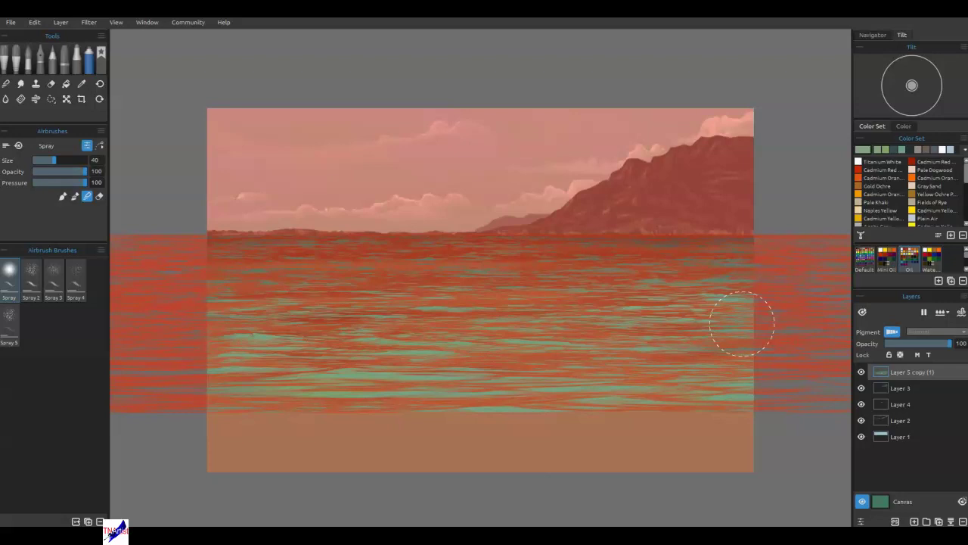
key(ctrl+h)
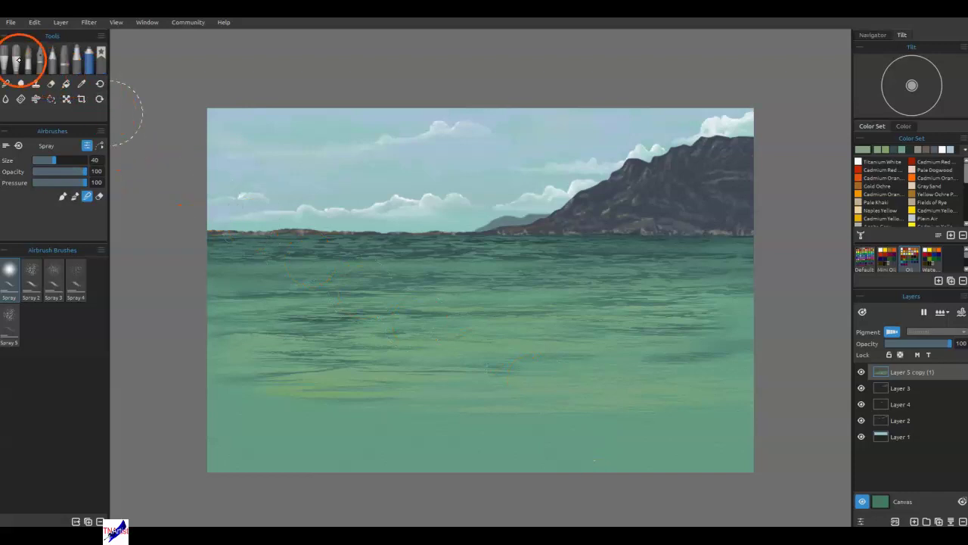
Apply a Gaussian Blur with a radius of 2 to the water ripple layer
click(101, 52)
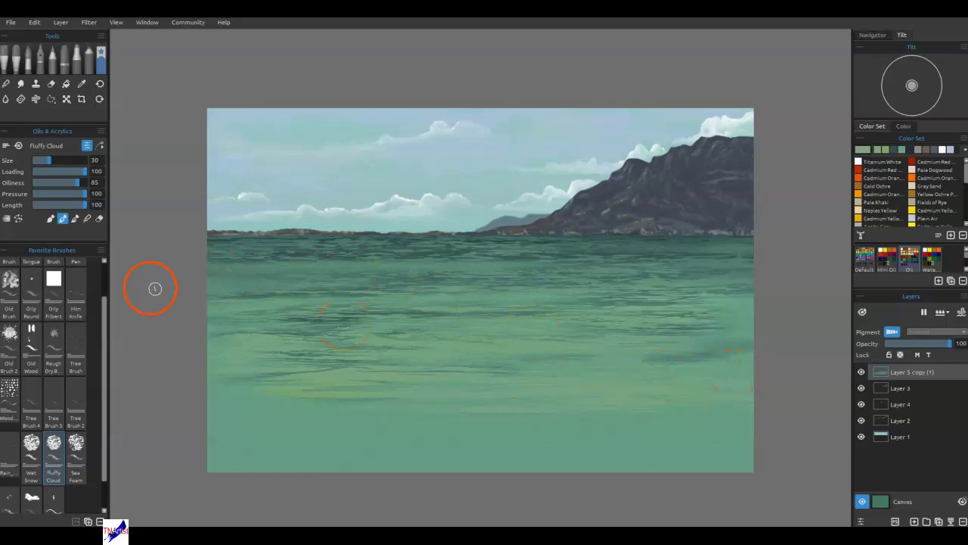
click(88, 23)
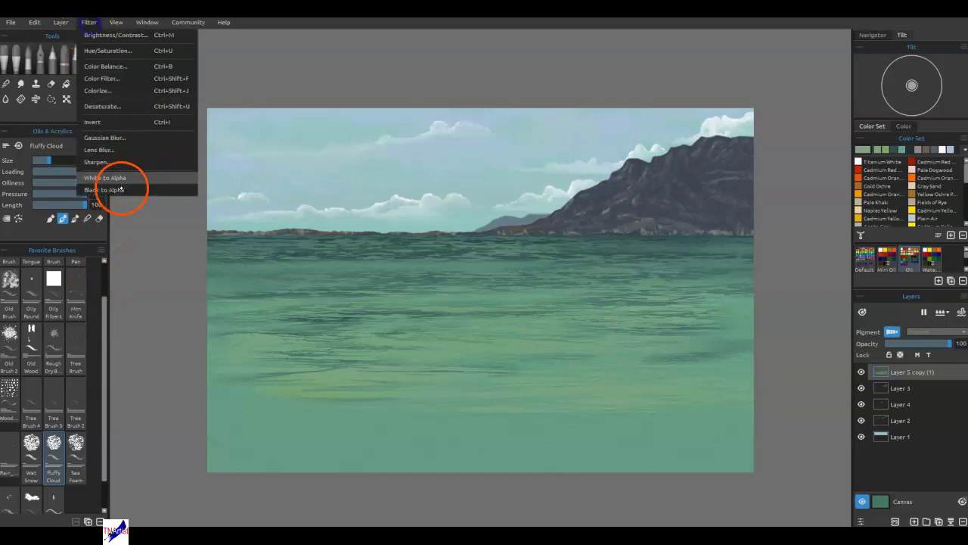
click(119, 135)
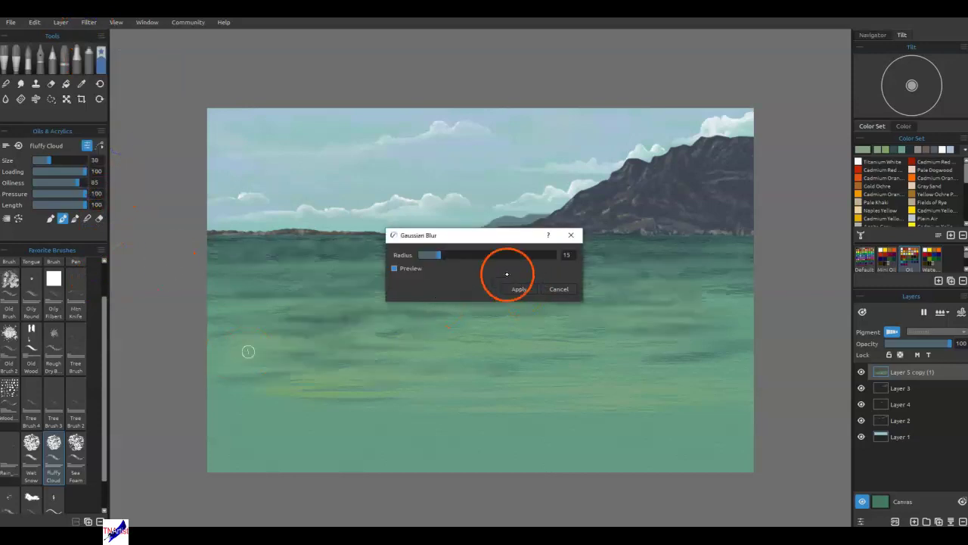
drag(432, 254, 421, 255)
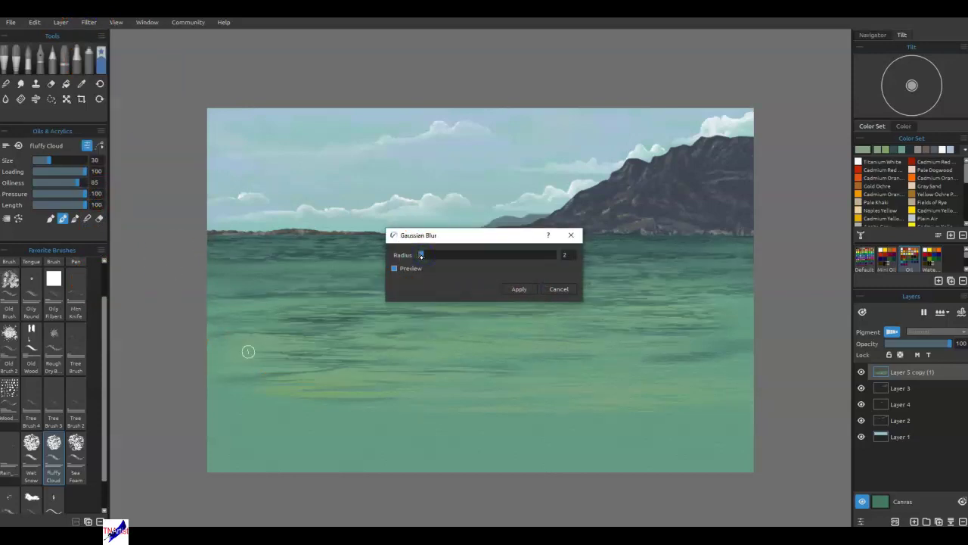
click(439, 236)
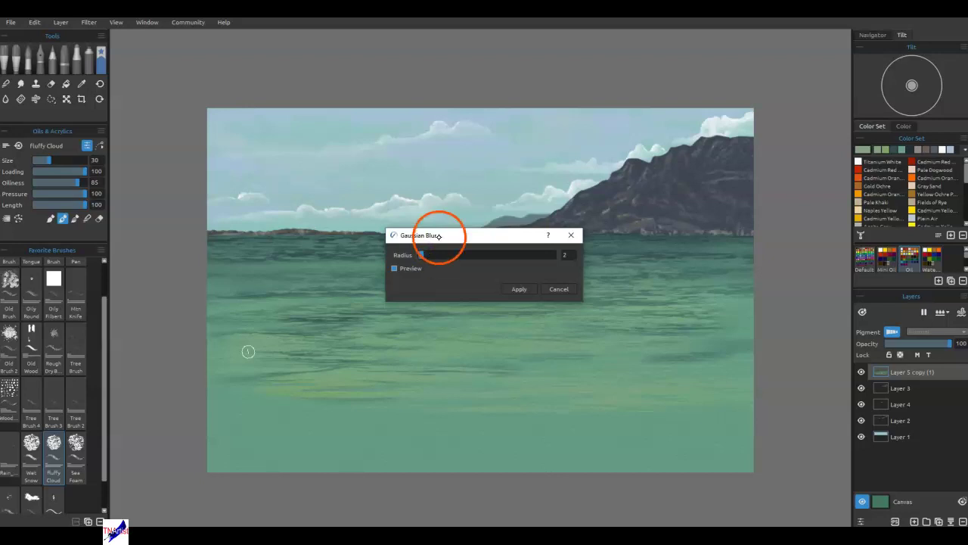
click(519, 289)
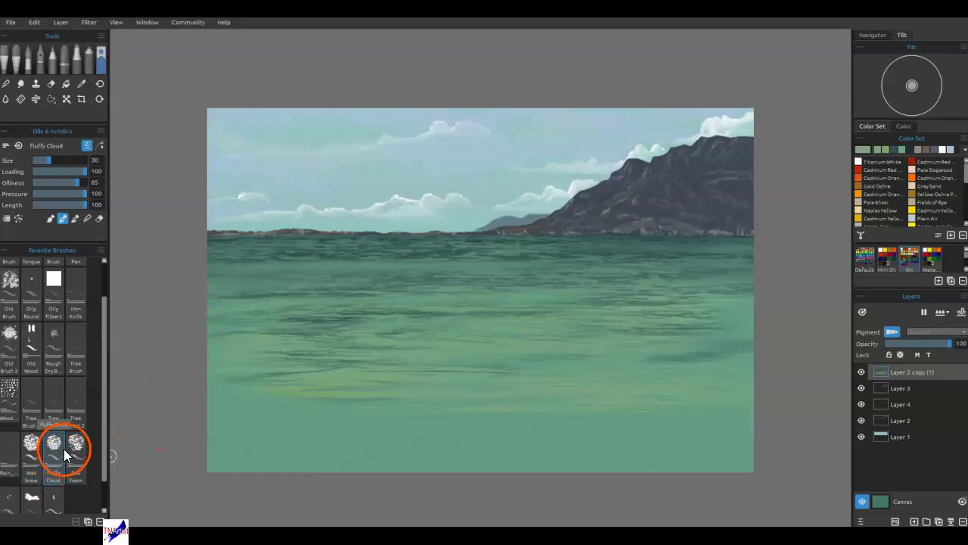
Choose the favourite Sea Foam brush, reduce its size to 10 and use it in blend mode to soften the ripples in the water
click(29, 61)
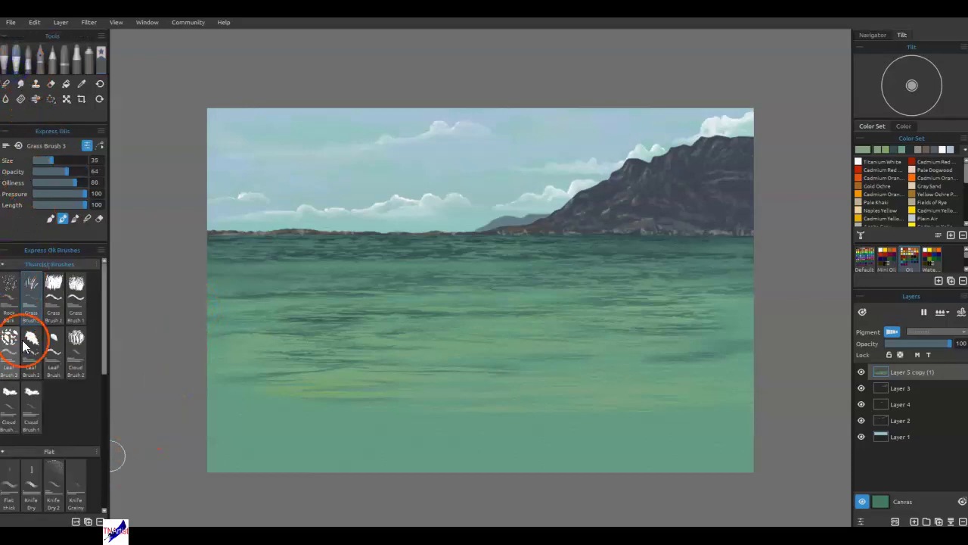
scroll(34, 372, down, 2)
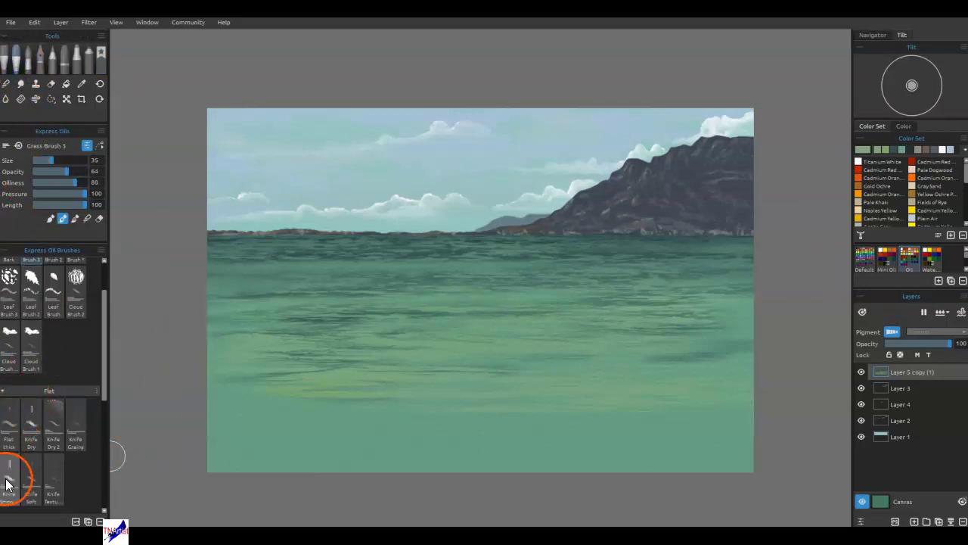
click(101, 60)
click(79, 464)
drag(632, 370, 664, 346)
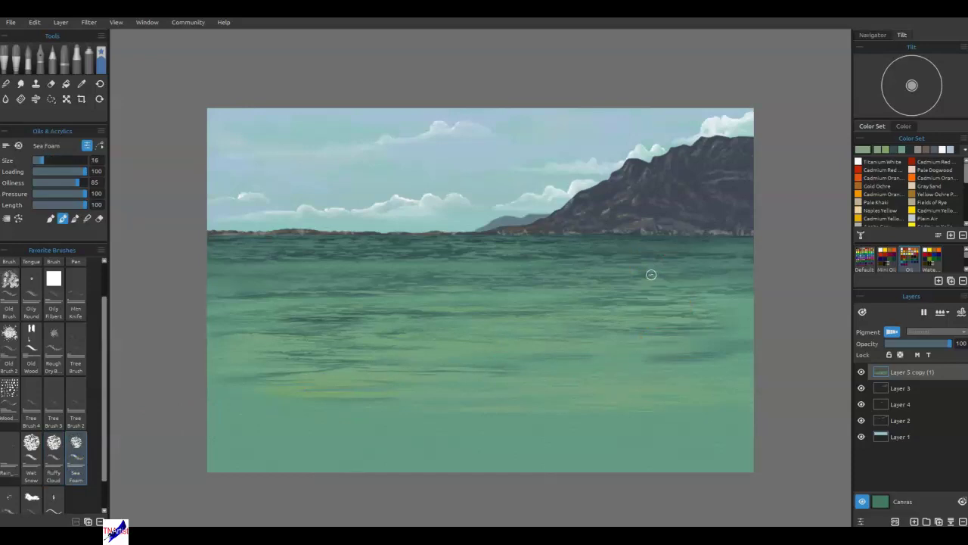
click(87, 218)
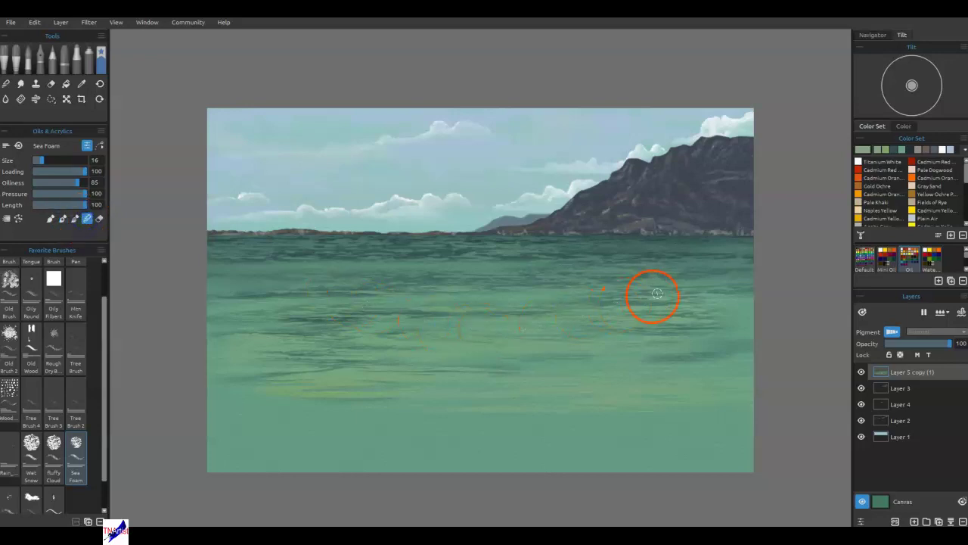
mouse_move(671, 274)
mouse_down()
mouse_move(678, 248)
mouse_move(679, 278)
mouse_up()
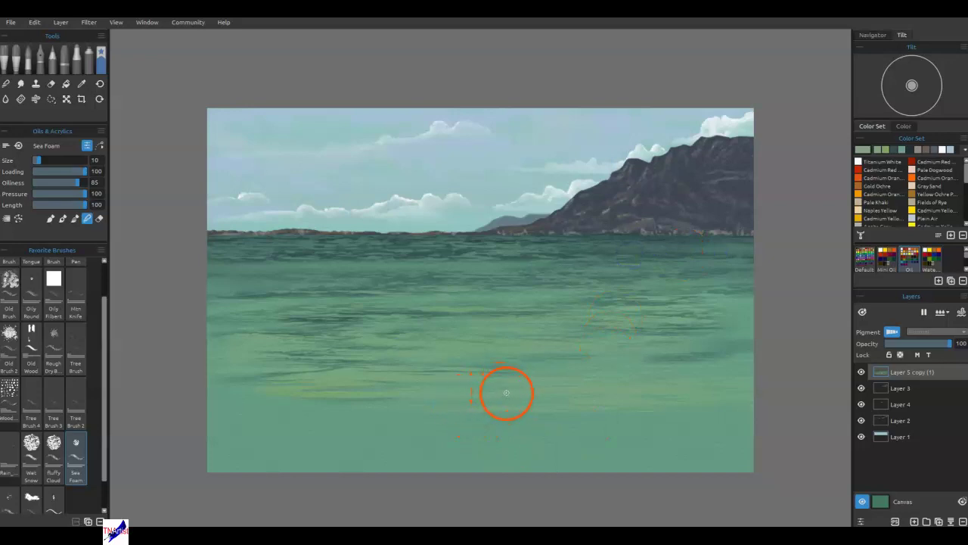
Try painting light green strokes over the lower right water with the Sea Foam brush, and undo them
key(b)
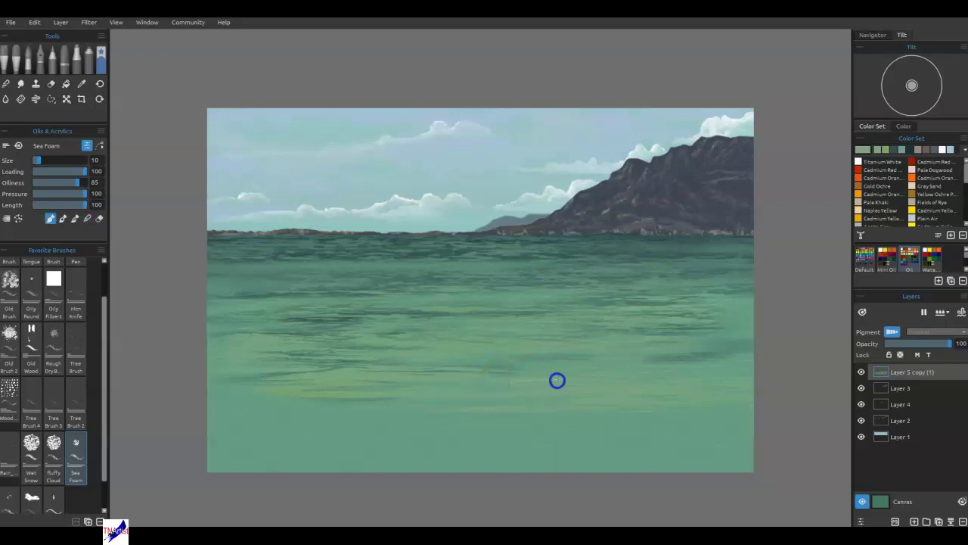
mouse_move(579, 377)
mouse_down()
mouse_move(564, 376)
mouse_move(668, 363)
mouse_up()
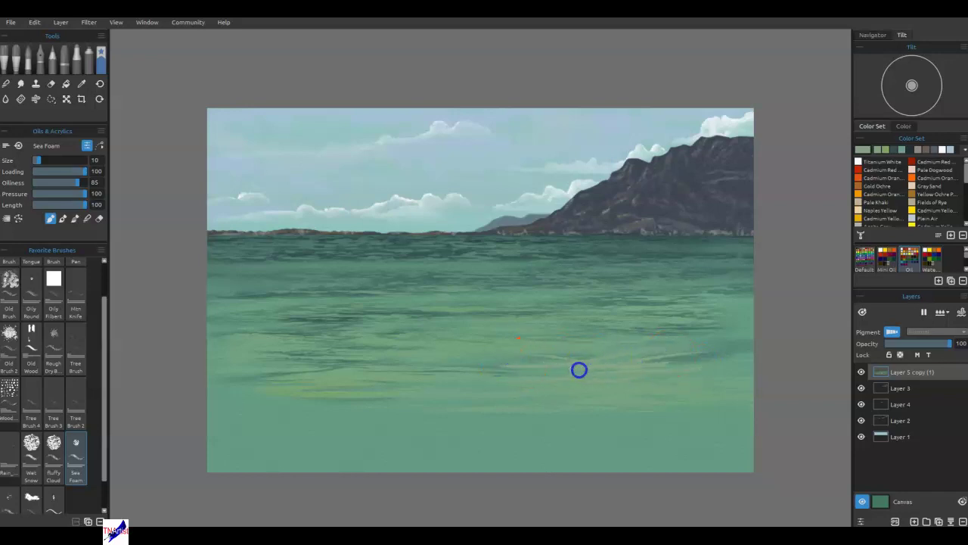
key(ctrl+z)
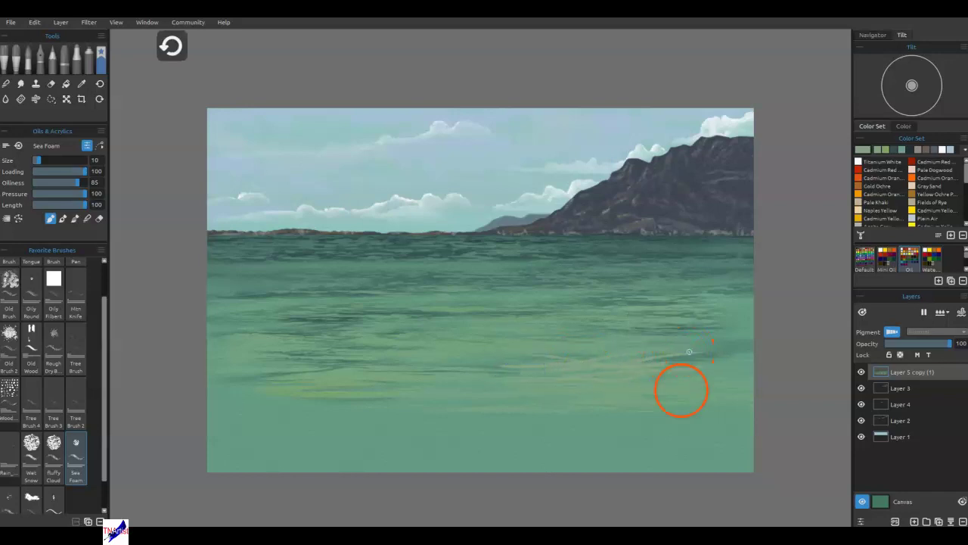
key(ctrl+z)
key(ctrl+z)
key(ctrl+z)
key(ctrl+z)
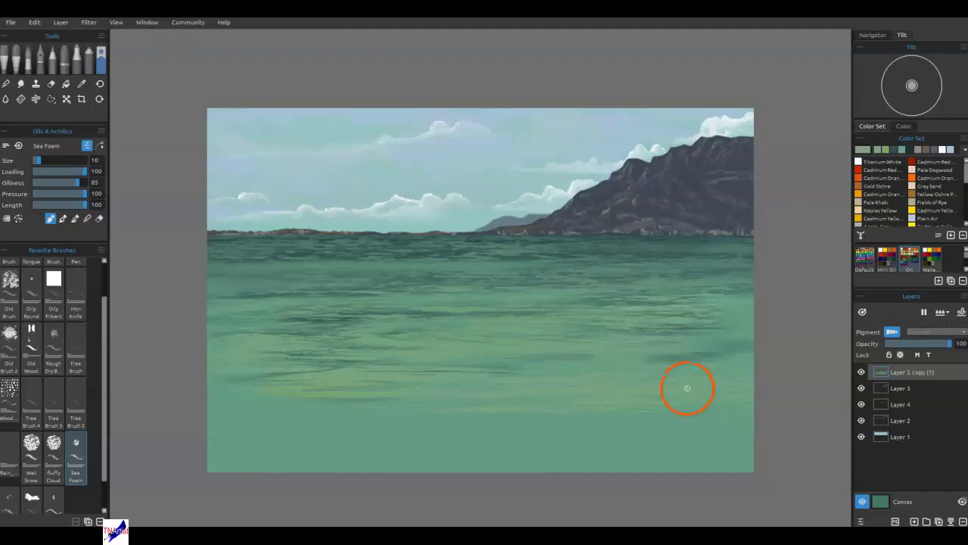
Blend the ripples along the waterline below the mountain with the Sea Foam brush in blend mode
mouse_move(664, 324)
mouse_down()
mouse_move(647, 230)
mouse_move(571, 247)
mouse_move(568, 228)
mouse_move(545, 247)
mouse_up()
click(603, 243)
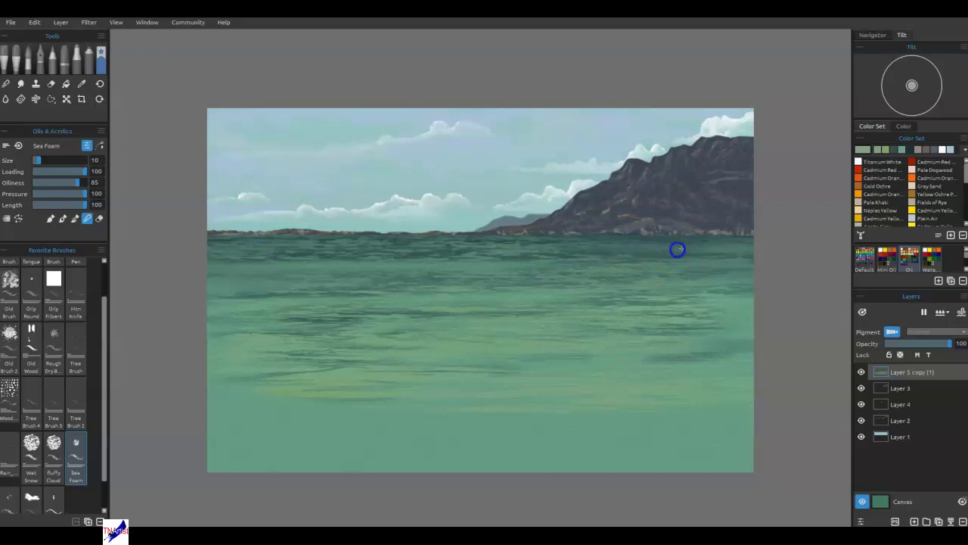
click(719, 253)
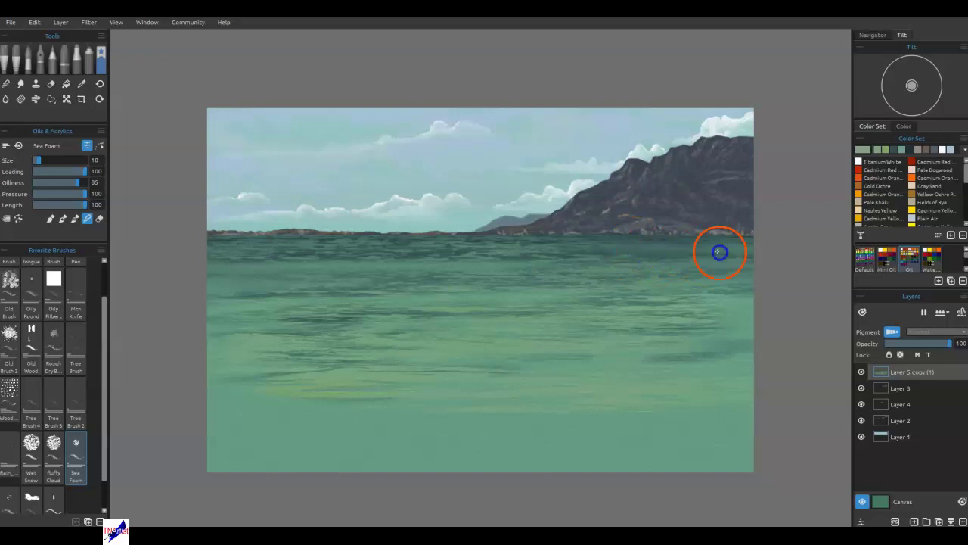
click(704, 242)
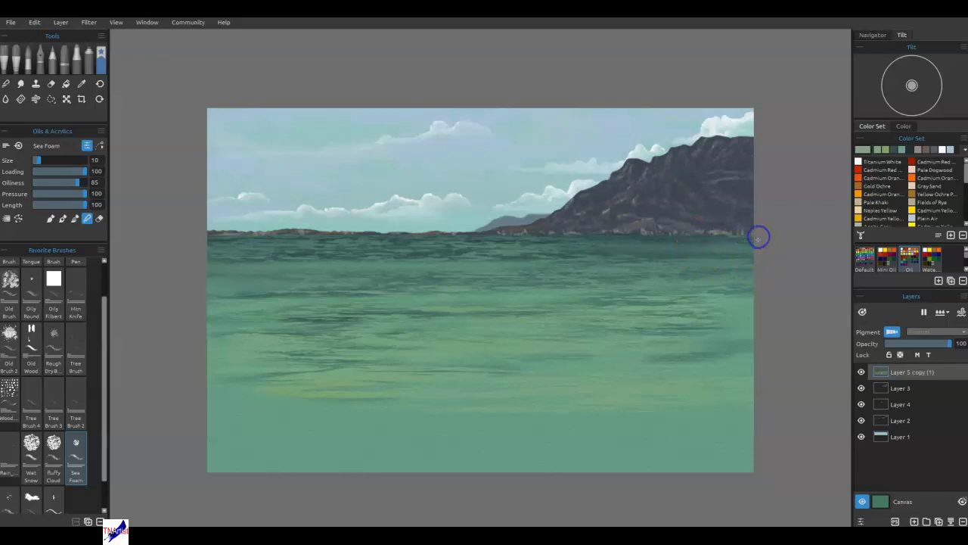
click(618, 235)
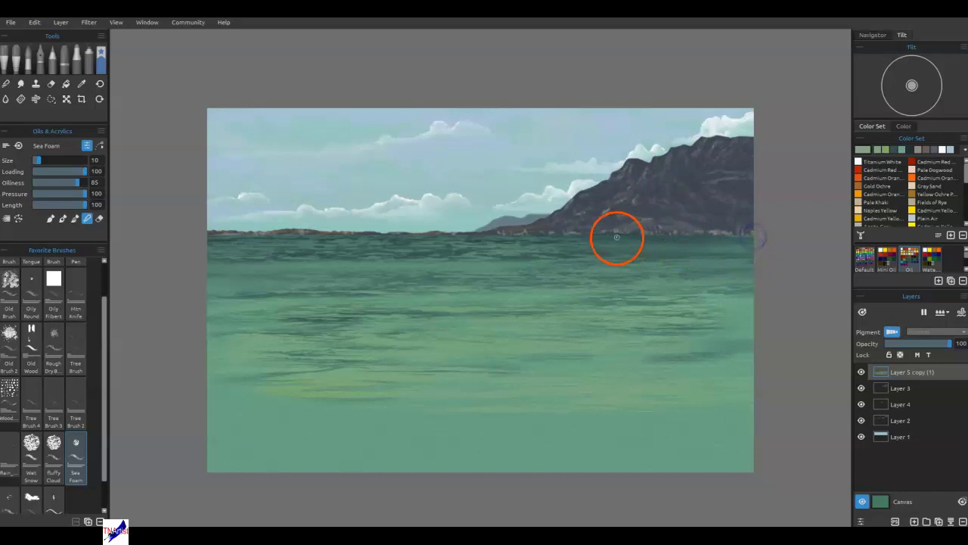
click(599, 240)
click(560, 255)
click(578, 249)
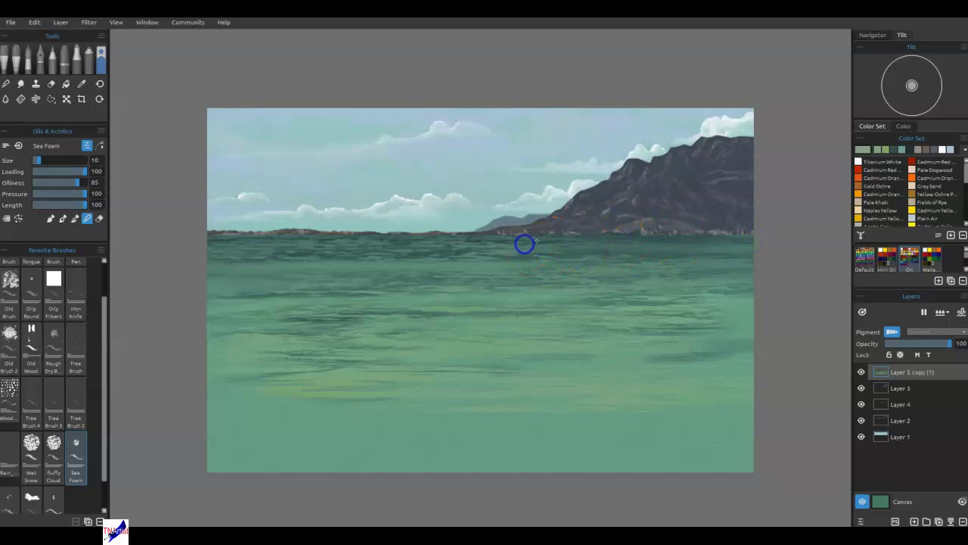
click(571, 240)
click(550, 239)
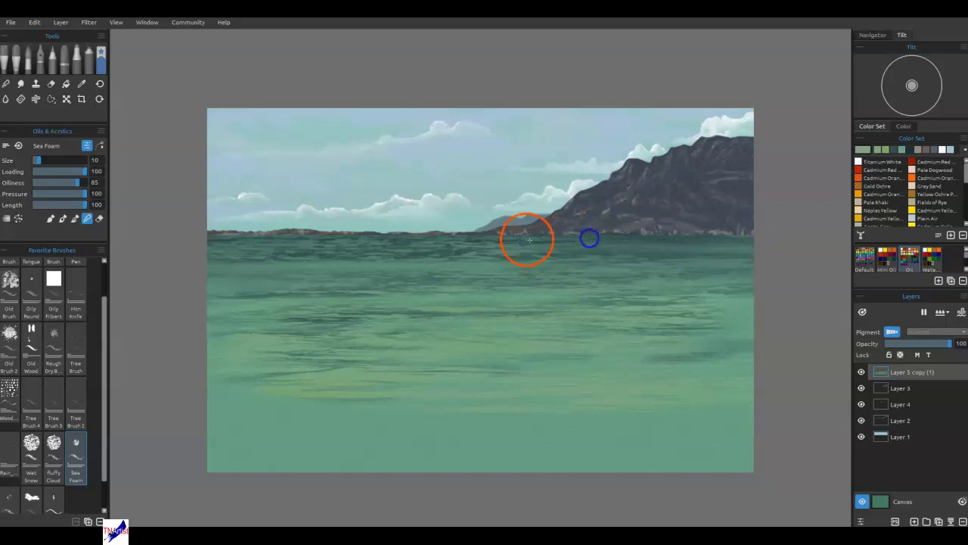
Continue blending the dark ripples along the horizon, from the mountain's foot to the left edge of the painting
drag(498, 240, 537, 237)
drag(455, 236, 490, 236)
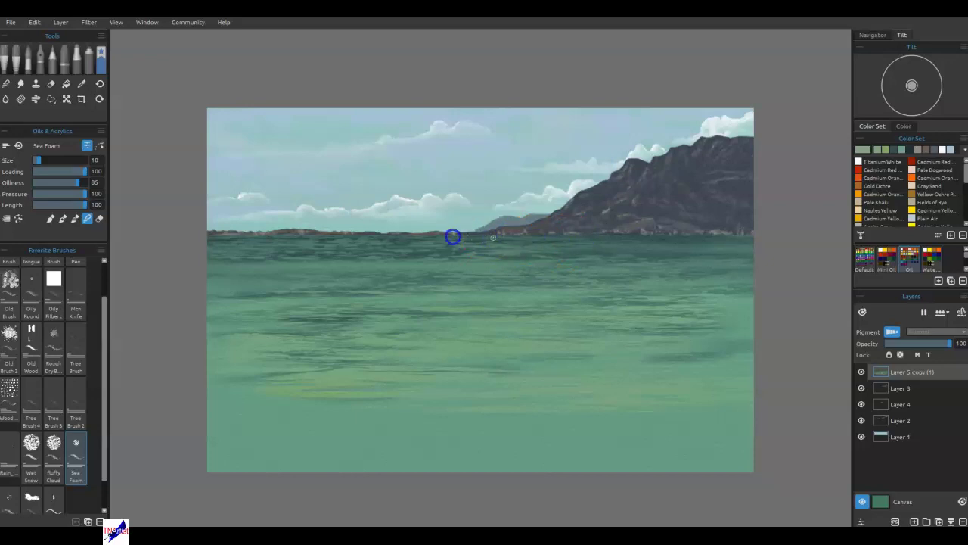
mouse_move(516, 252)
mouse_down()
mouse_move(540, 258)
mouse_move(437, 253)
mouse_move(483, 250)
mouse_move(480, 240)
mouse_move(497, 239)
mouse_up()
drag(447, 241, 487, 242)
click(452, 241)
drag(348, 238, 408, 238)
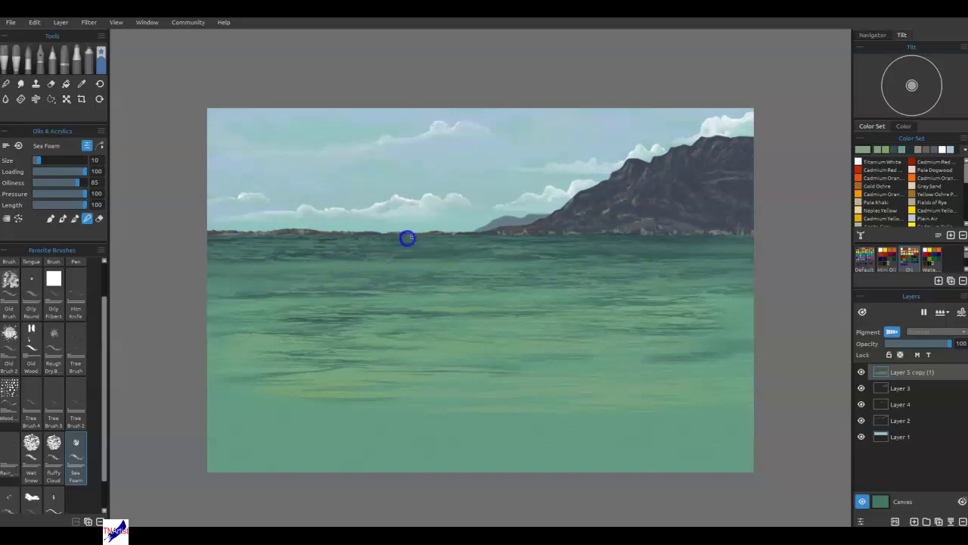
click(352, 245)
drag(316, 237, 348, 238)
click(257, 249)
click(328, 249)
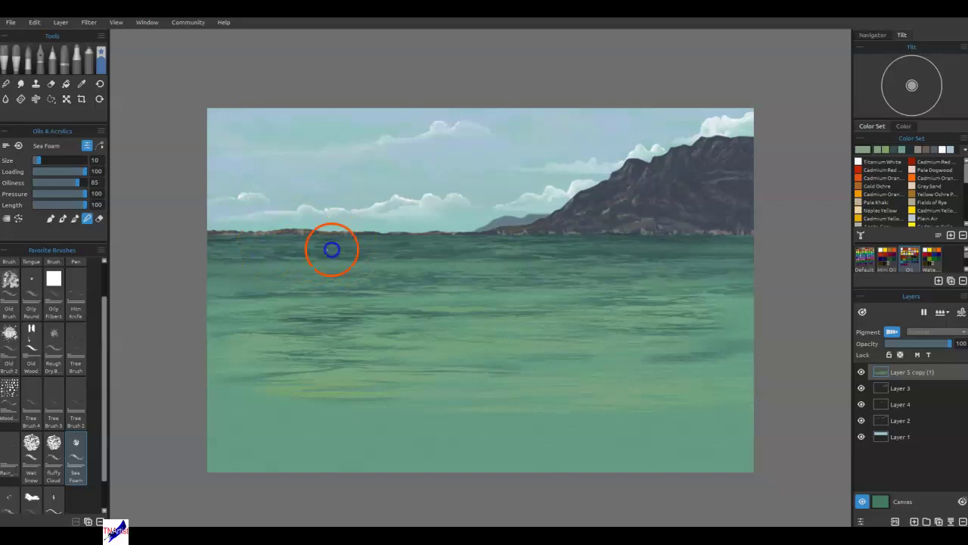
click(220, 260)
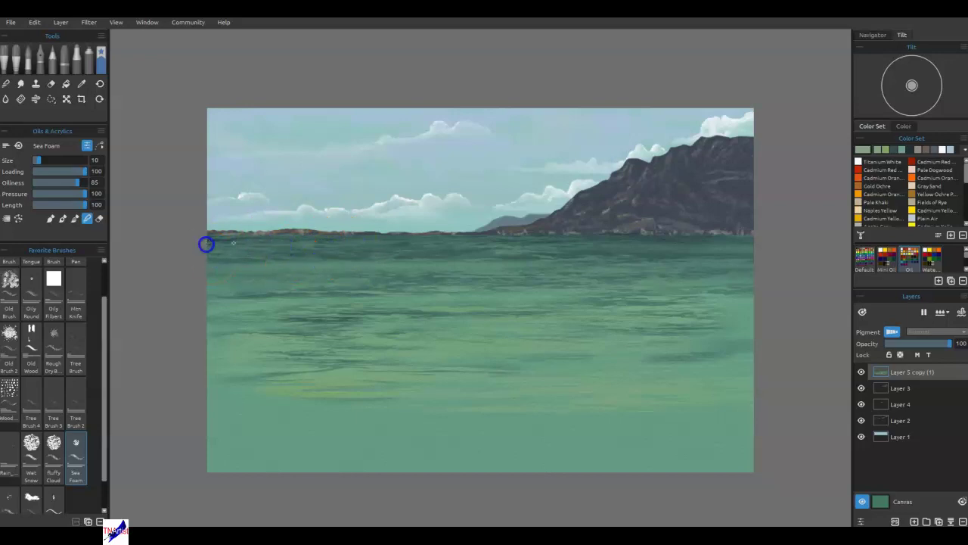
Smooth the band of ripples below the horizon from the left edge to right of centre with short horizontal blending strokes
click(234, 259)
click(309, 274)
mouse_move(310, 273)
mouse_down()
mouse_move(223, 273)
mouse_move(214, 295)
mouse_up()
mouse_move(290, 296)
mouse_down()
mouse_move(396, 291)
mouse_move(287, 285)
mouse_move(365, 283)
mouse_move(294, 274)
mouse_move(331, 279)
mouse_up()
click(392, 288)
click(460, 273)
mouse_move(415, 278)
mouse_down()
mouse_move(484, 281)
mouse_move(438, 277)
mouse_up()
click(493, 277)
mouse_move(529, 283)
mouse_down()
mouse_move(606, 287)
mouse_move(603, 274)
mouse_up()
click(559, 267)
Blend the ripples on the right side of the water below the mountain, working back toward the centre
mouse_move(675, 282)
mouse_down()
mouse_move(700, 277)
mouse_move(650, 273)
mouse_move(734, 275)
mouse_up()
drag(749, 289, 759, 294)
drag(679, 293, 758, 295)
mouse_move(670, 298)
mouse_down()
mouse_move(759, 296)
mouse_move(688, 300)
mouse_move(735, 304)
mouse_up()
drag(640, 309, 633, 306)
drag(691, 302, 615, 306)
drag(687, 300, 572, 303)
click(571, 292)
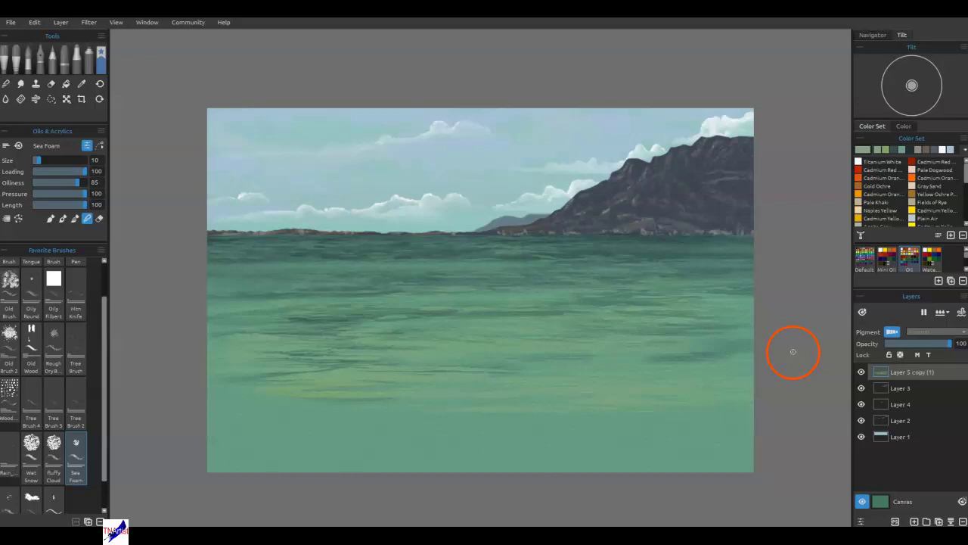
Sample the pale cloud colour and paint a broken foam wave across the middle of the water, from the left edge to right of centre
alt+click(423, 207)
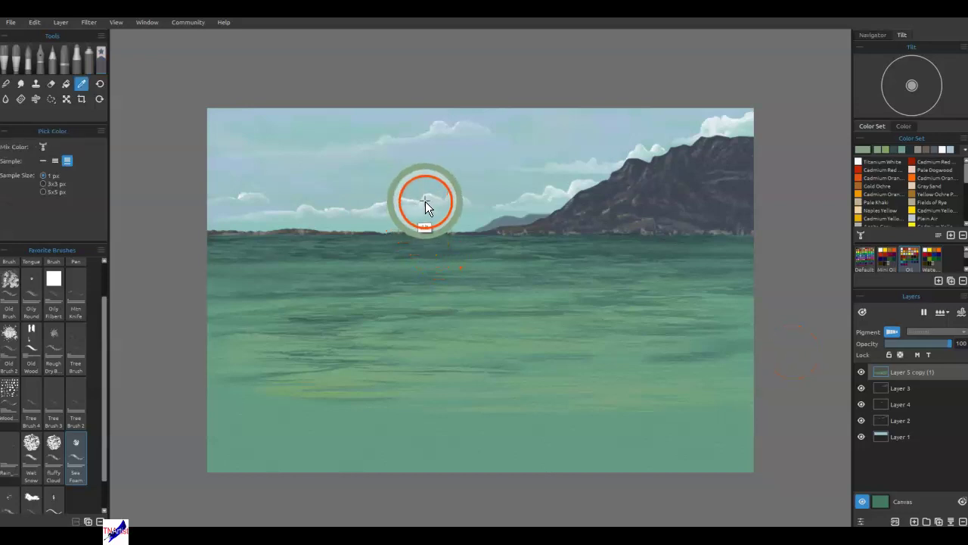
alt+click(423, 201)
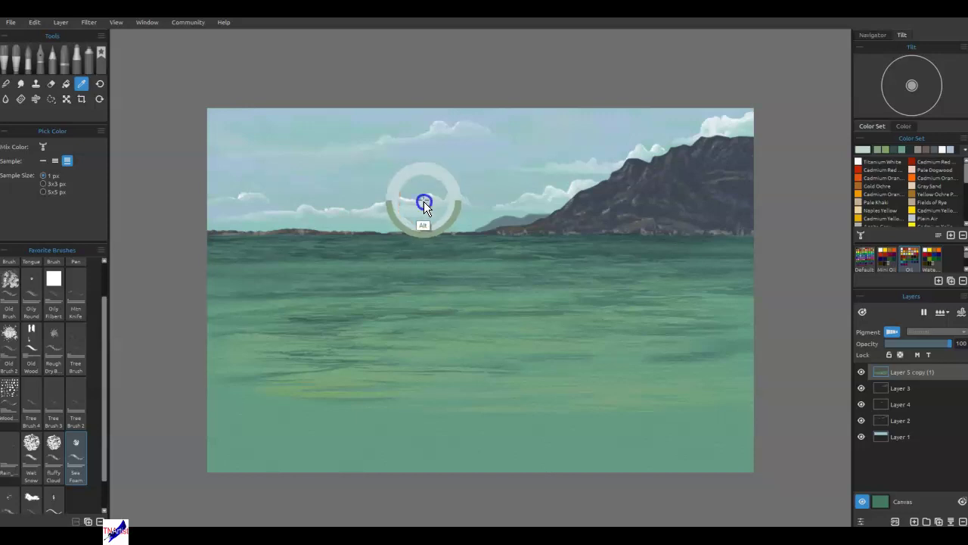
key(b)
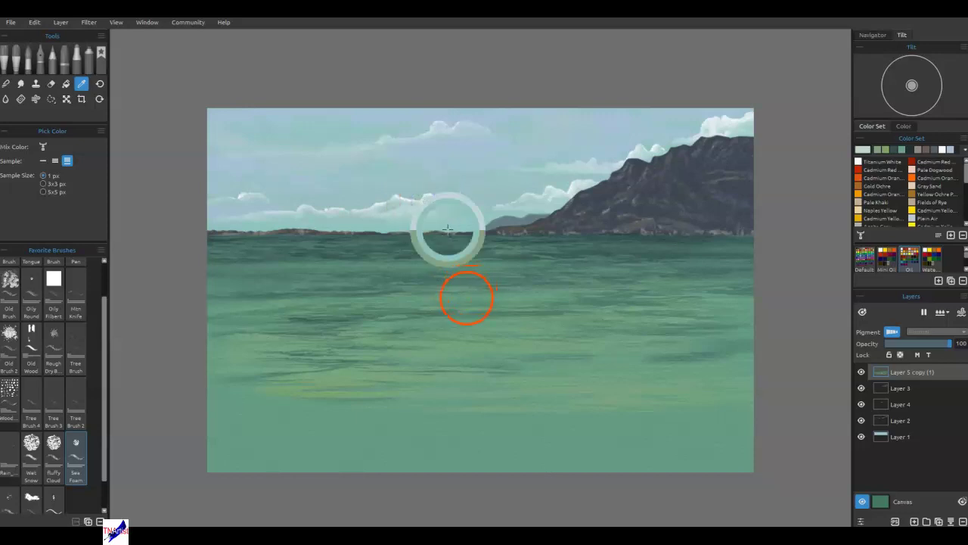
drag(460, 299, 471, 296)
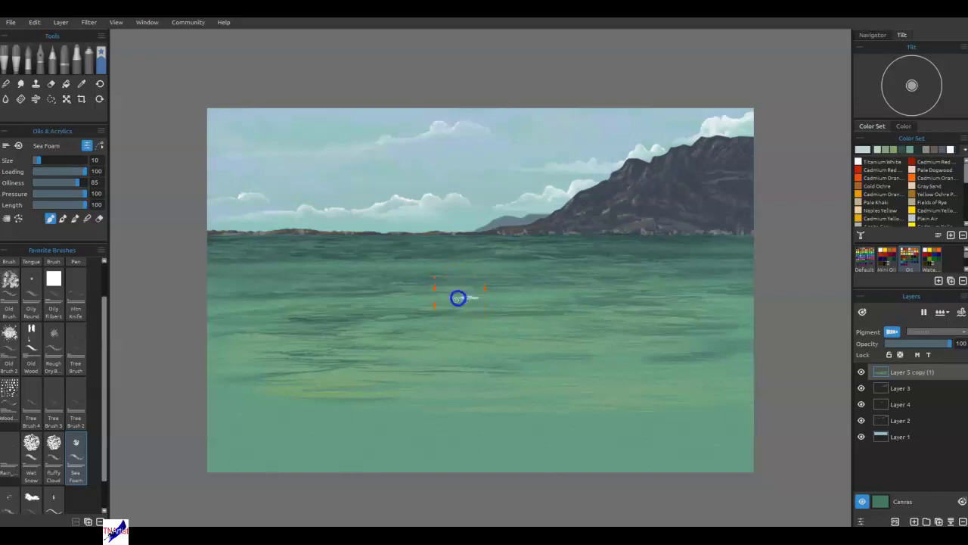
click(469, 301)
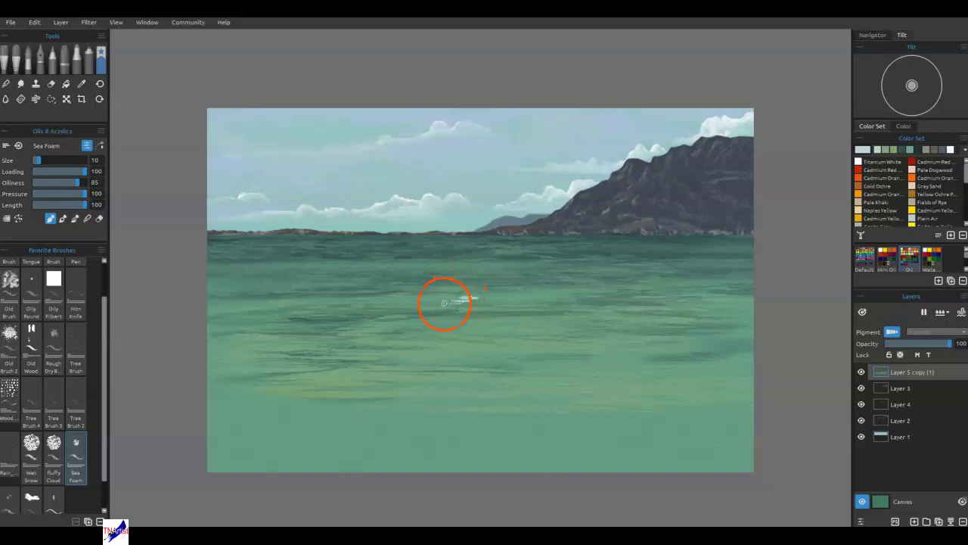
drag(440, 303, 429, 303)
mouse_move(461, 309)
mouse_down()
mouse_move(380, 313)
mouse_move(422, 307)
mouse_move(398, 305)
mouse_move(335, 319)
mouse_move(368, 319)
mouse_move(330, 316)
mouse_move(358, 304)
mouse_move(437, 301)
mouse_move(203, 300)
mouse_up()
mouse_move(204, 300)
mouse_down()
mouse_move(553, 309)
mouse_move(435, 318)
mouse_move(476, 323)
mouse_move(599, 303)
mouse_move(585, 299)
mouse_move(573, 307)
mouse_move(627, 305)
mouse_up()
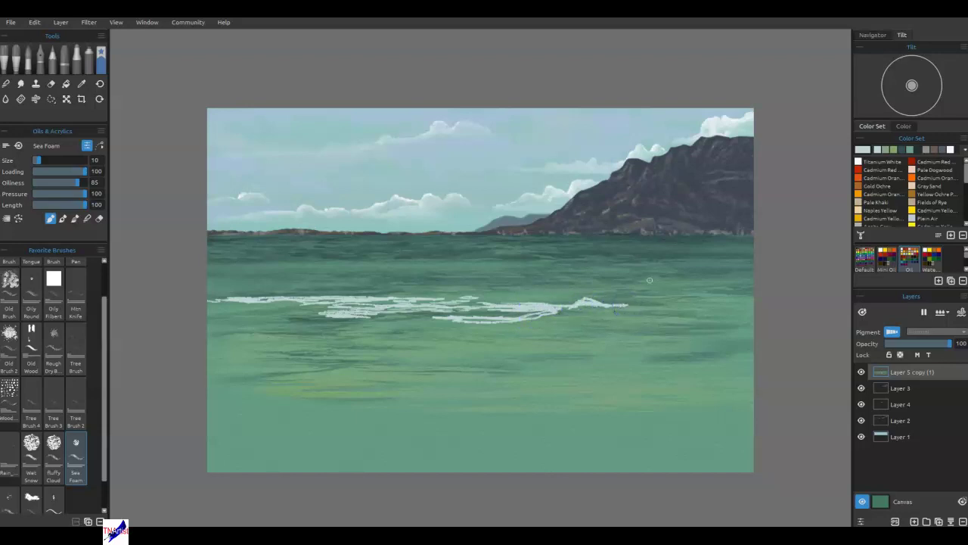
Blend the edges of the pale foam wave into the green water along its length with the Sea Foam brush
key(n)
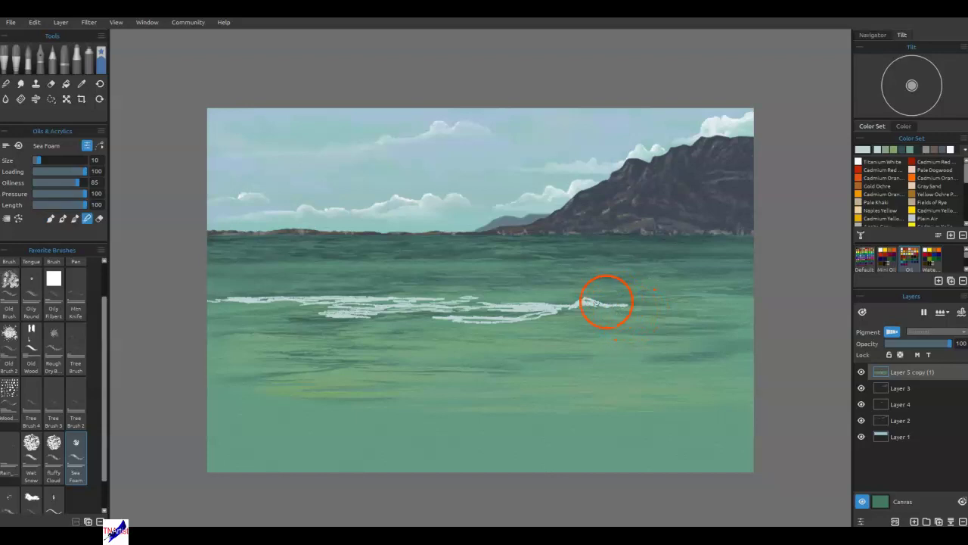
drag(562, 316, 551, 310)
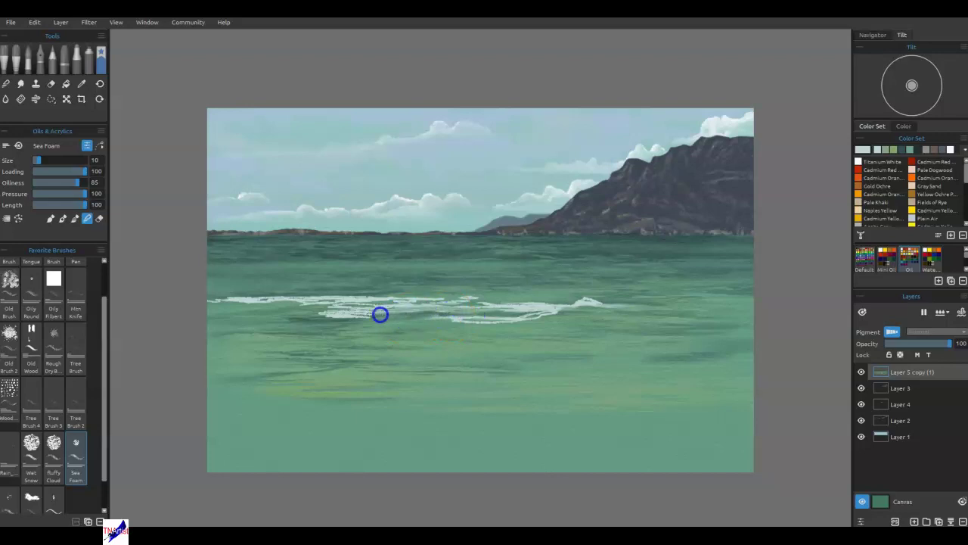
mouse_move(389, 317)
mouse_down()
mouse_move(298, 314)
mouse_move(354, 311)
mouse_move(320, 316)
mouse_up()
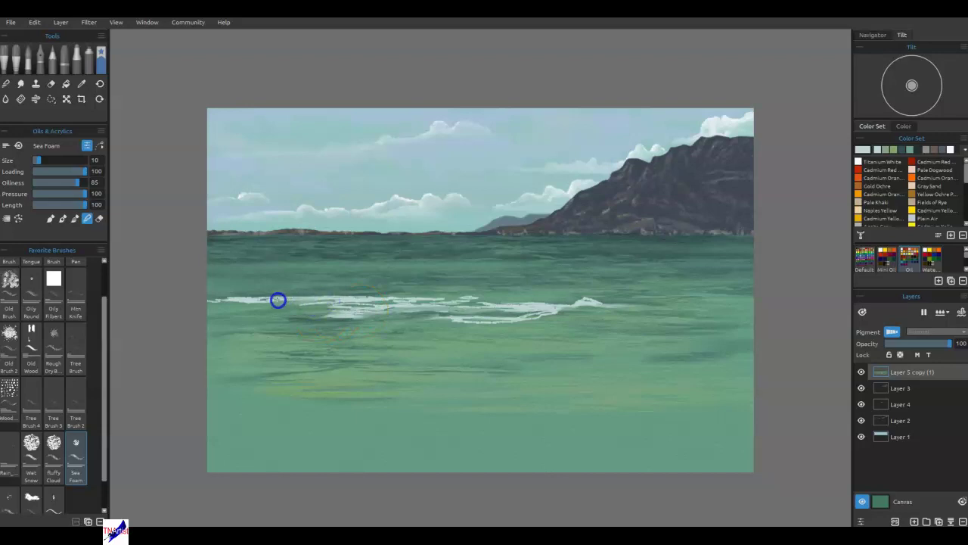
drag(252, 302, 192, 303)
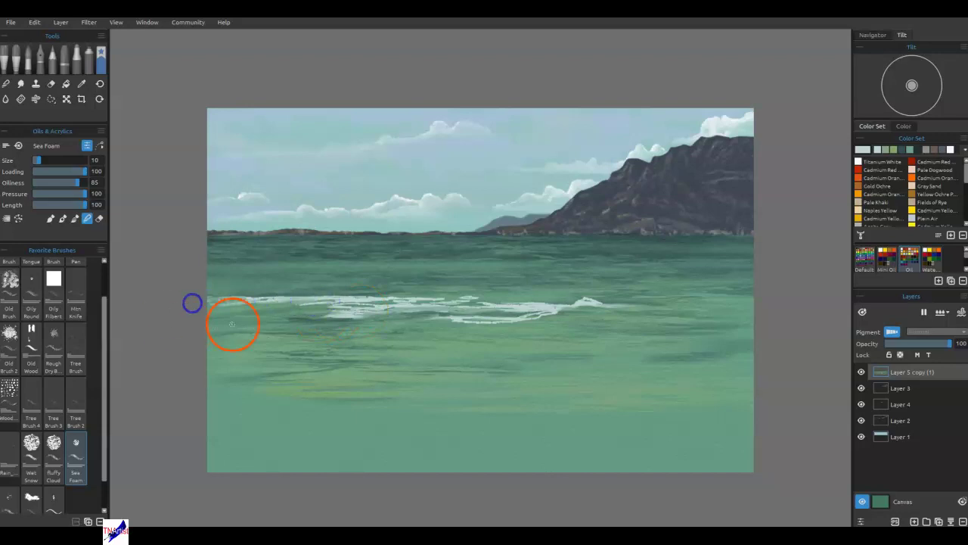
click(432, 303)
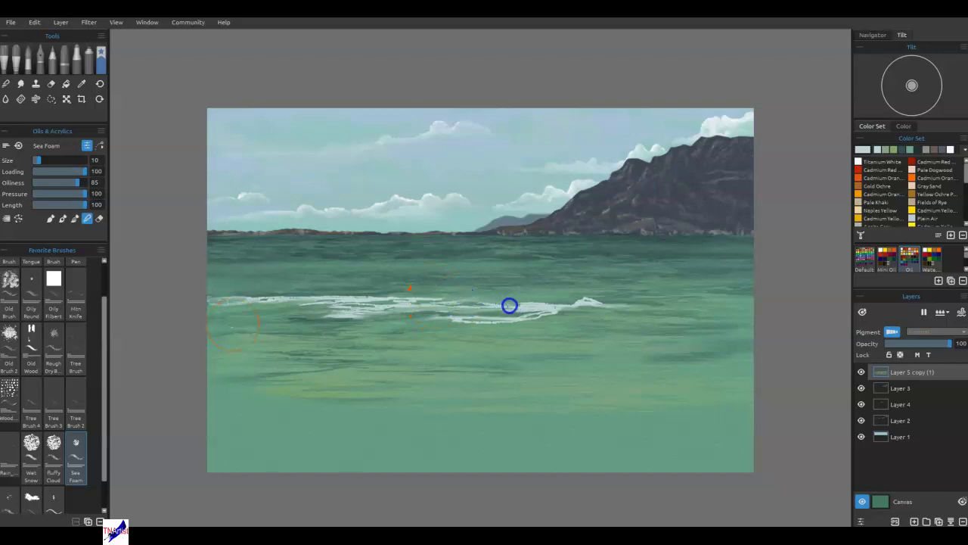
drag(581, 302, 541, 306)
mouse_move(634, 305)
mouse_down()
mouse_move(543, 316)
mouse_move(577, 309)
mouse_up()
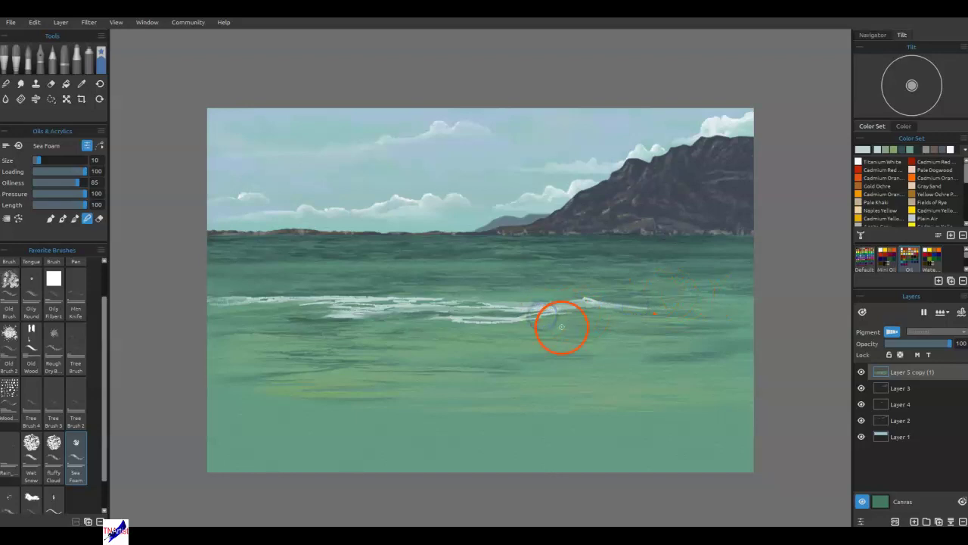
Paint white foam patches in the shallow water at the lower left of the canvas with the Sea Foam brush at size 18
key(b)
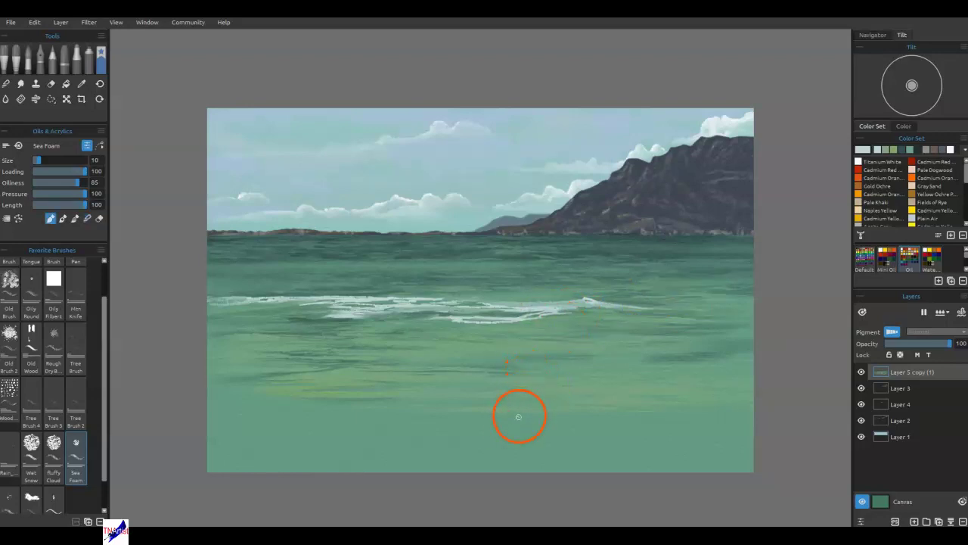
drag(523, 412, 353, 411)
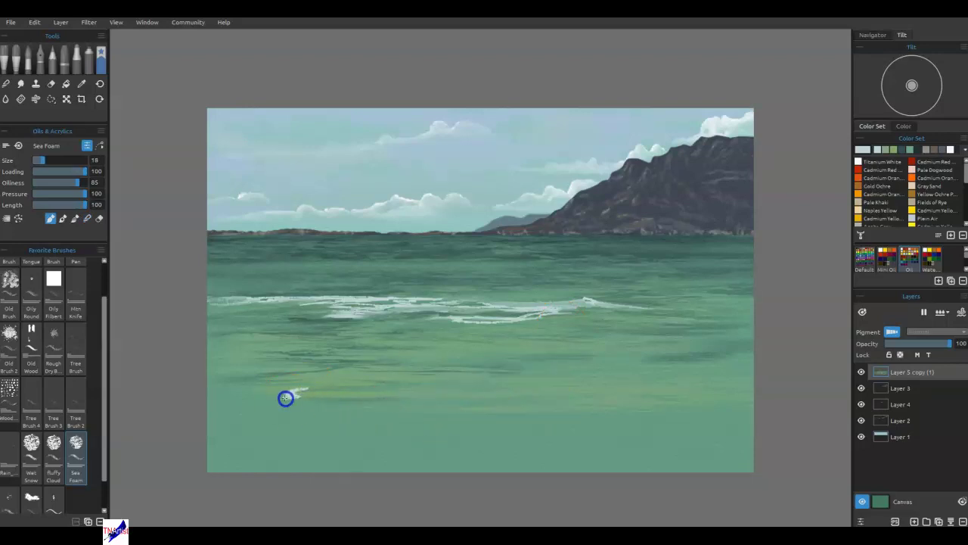
mouse_move(261, 405)
mouse_down()
mouse_move(236, 412)
mouse_move(287, 410)
mouse_move(320, 401)
mouse_move(298, 396)
mouse_move(365, 387)
mouse_up()
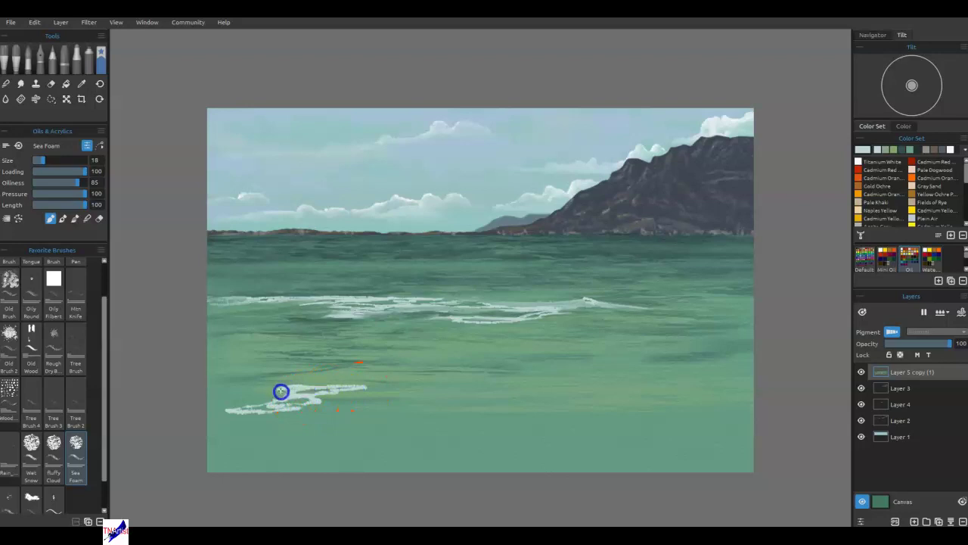
mouse_move(238, 398)
mouse_down()
mouse_move(198, 401)
mouse_move(303, 391)
mouse_move(252, 390)
mouse_move(224, 376)
mouse_move(198, 384)
mouse_up()
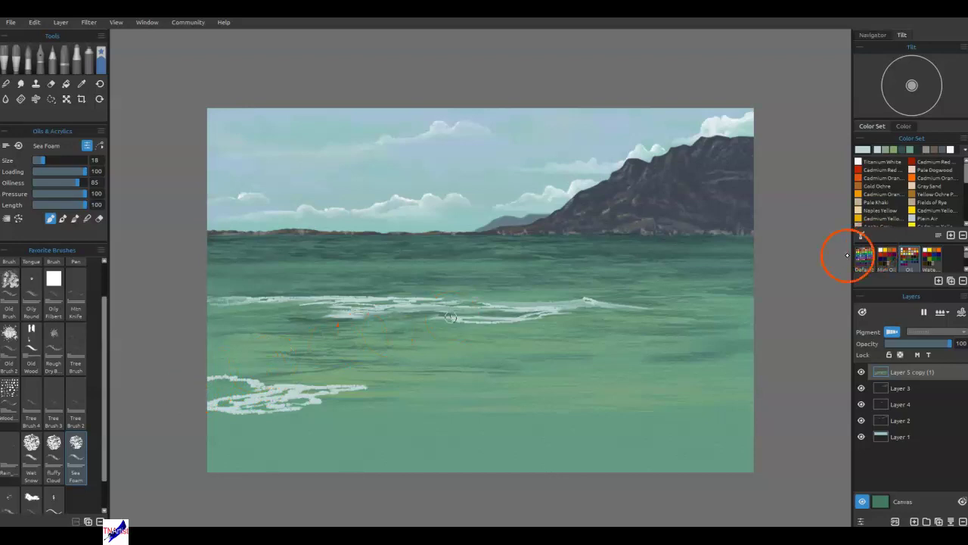
Choose Bone Black and lasso five small rock shapes, three along the middle foam line and two at the canvas's left edge
click(68, 101)
click(51, 99)
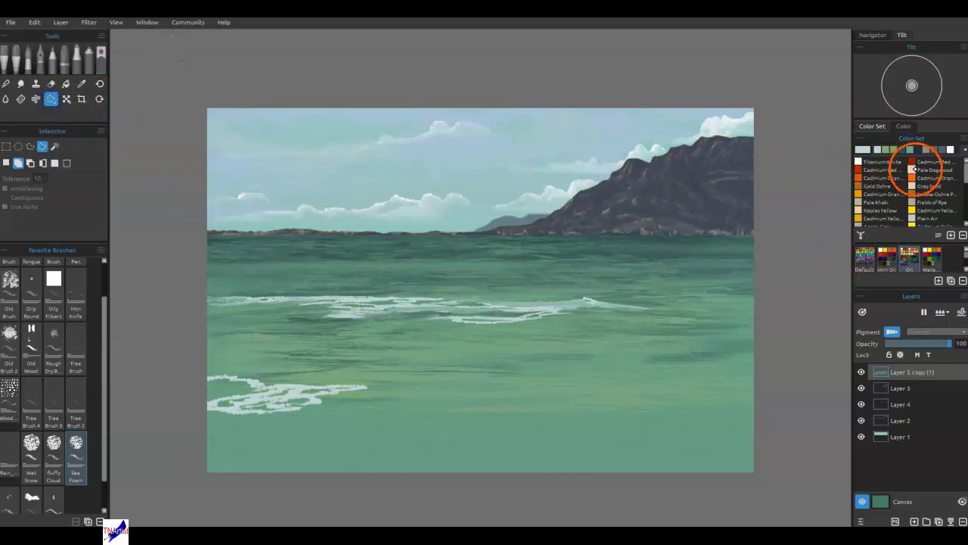
click(965, 217)
click(862, 202)
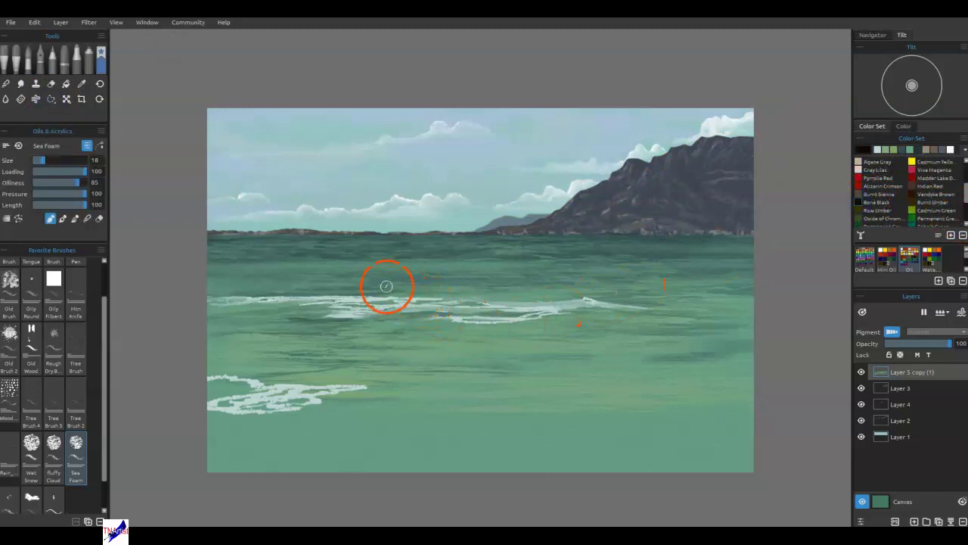
click(50, 99)
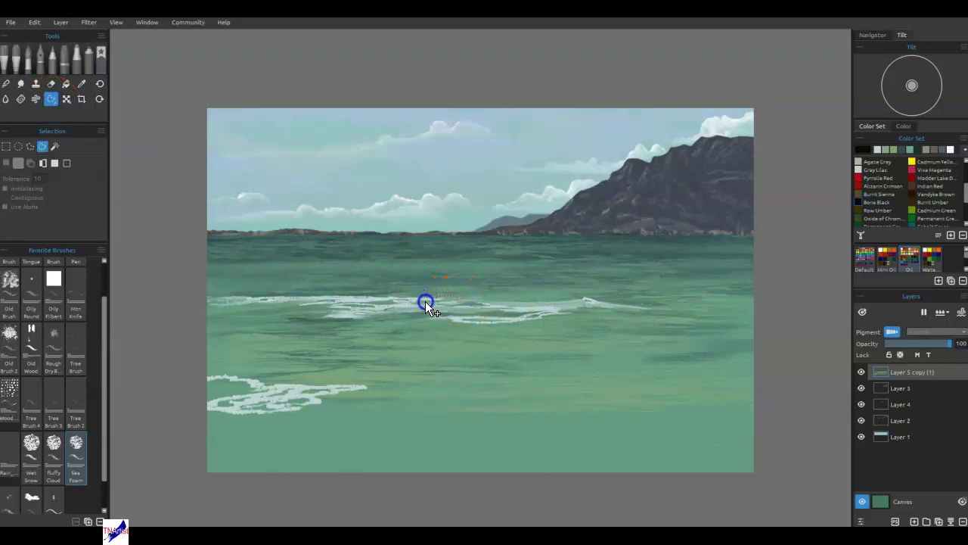
drag(457, 301, 465, 300)
drag(391, 297, 395, 295)
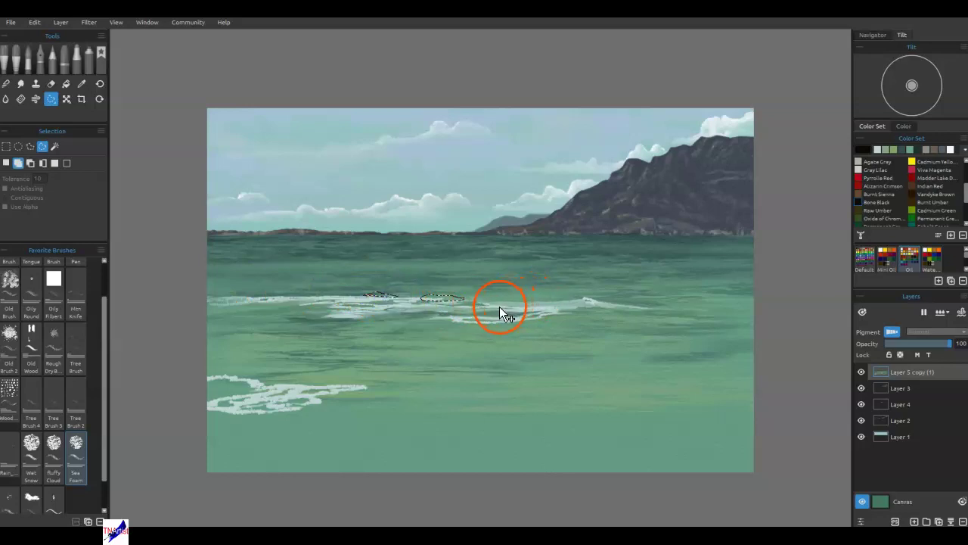
drag(505, 308, 516, 308)
drag(248, 392, 249, 390)
Fill all the selected rock shapes with black, painting the remaining ones with the Oily Filbert brush at size 50
key(f)
click(377, 295)
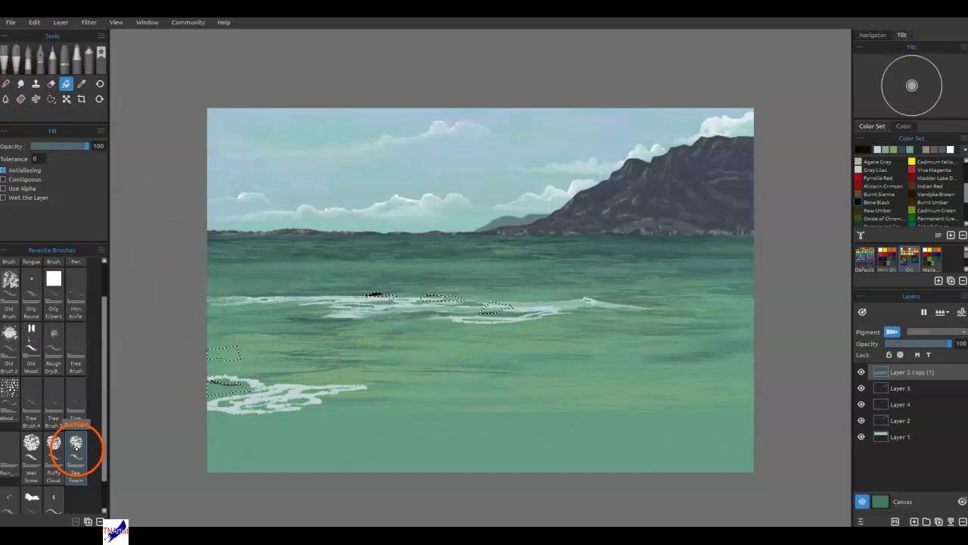
click(53, 289)
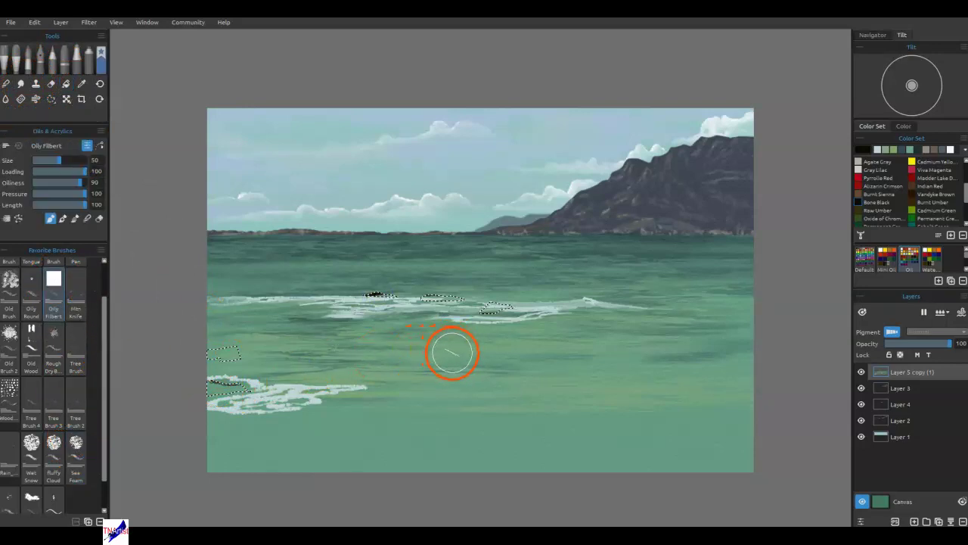
mouse_move(446, 317)
mouse_down()
mouse_move(498, 297)
mouse_move(425, 293)
mouse_move(353, 304)
mouse_move(415, 300)
mouse_up()
mouse_move(217, 399)
mouse_down()
mouse_move(237, 391)
mouse_move(232, 350)
mouse_move(205, 380)
mouse_move(219, 398)
mouse_move(255, 353)
mouse_move(219, 363)
mouse_move(225, 356)
mouse_move(210, 352)
mouse_move(190, 370)
mouse_up()
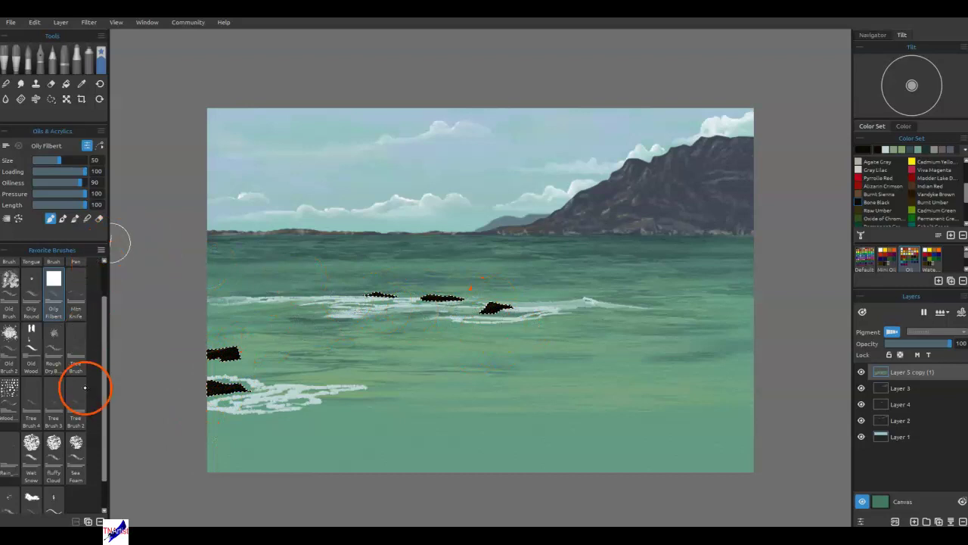
Drop the selection and paint pale foam around the bases of the middle rocks with the Sea Foam brush at size 18
click(76, 451)
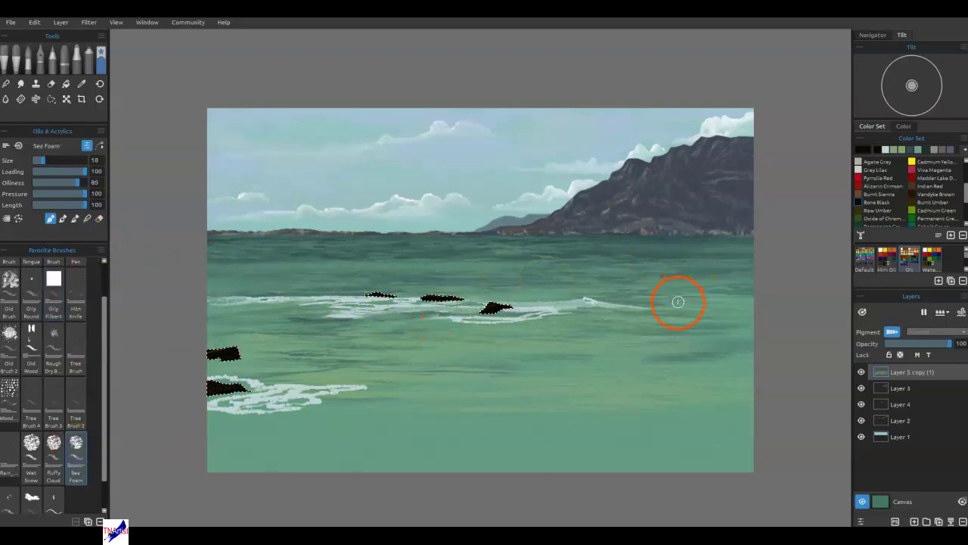
click(886, 150)
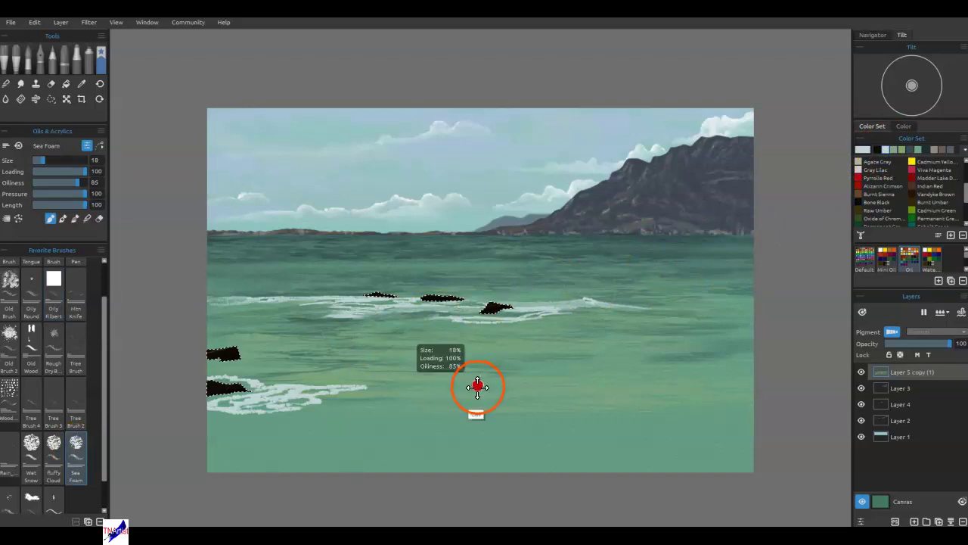
key(ctrl+h)
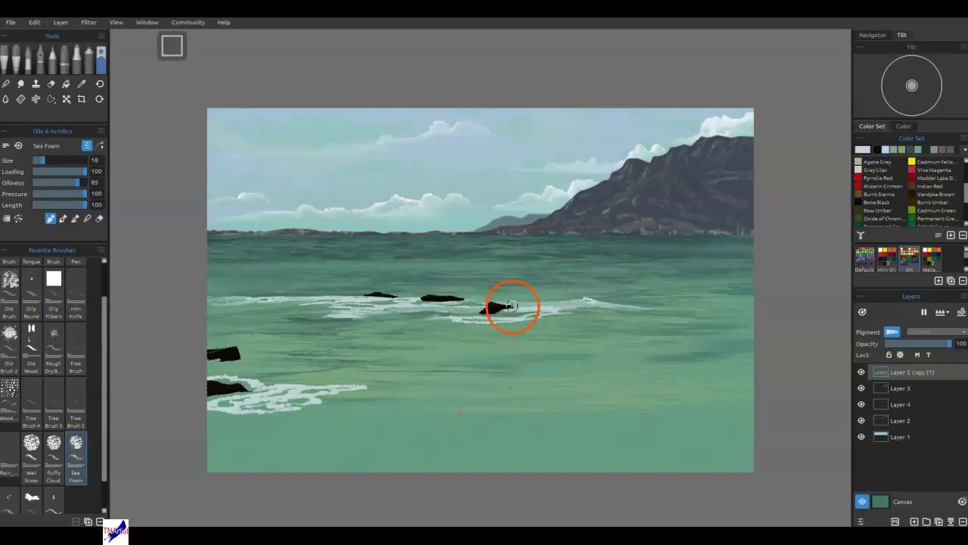
click(514, 309)
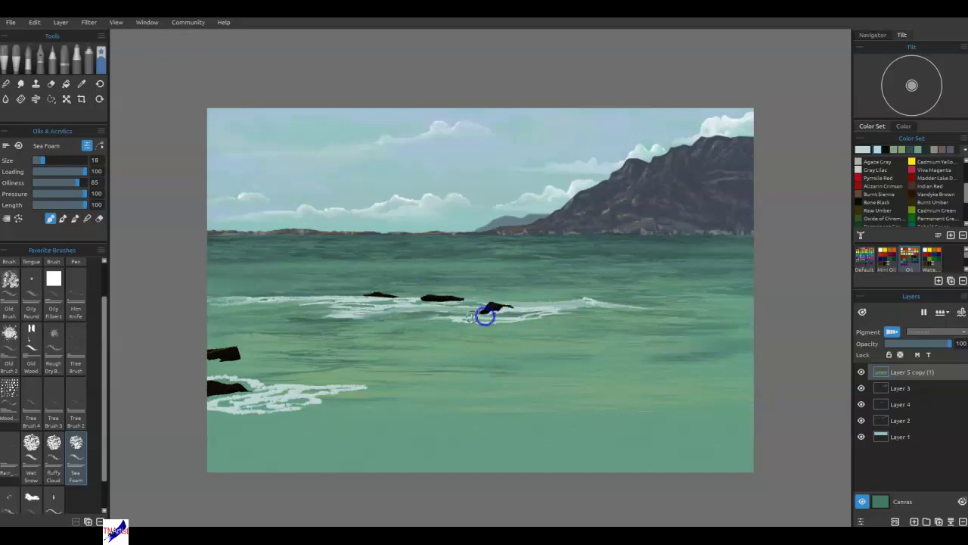
mouse_move(472, 317)
mouse_down()
mouse_move(460, 317)
mouse_move(486, 314)
mouse_move(449, 297)
mouse_move(472, 298)
mouse_up()
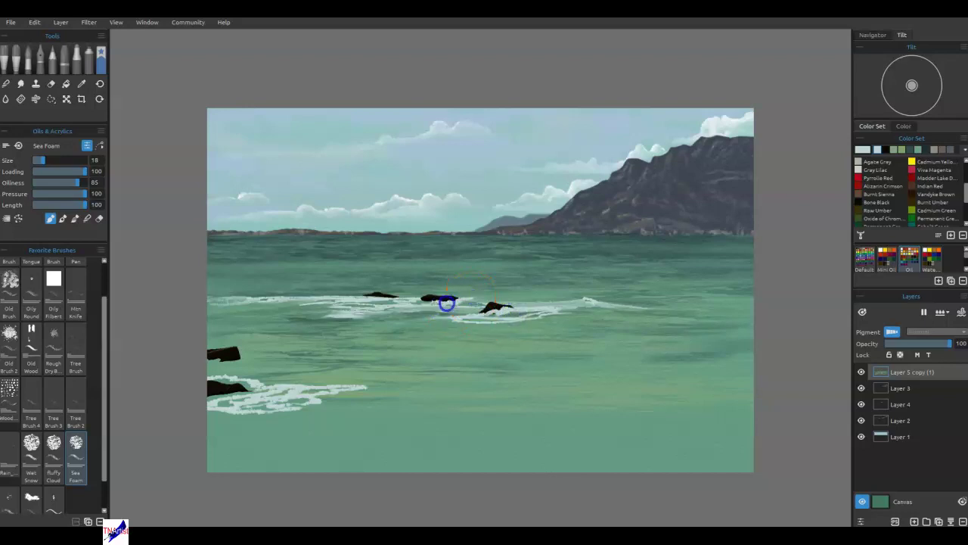
drag(454, 306, 513, 309)
Paint pale foam around the two rocks at the canvas's left edge and trailing out from the upper one
drag(253, 387, 262, 385)
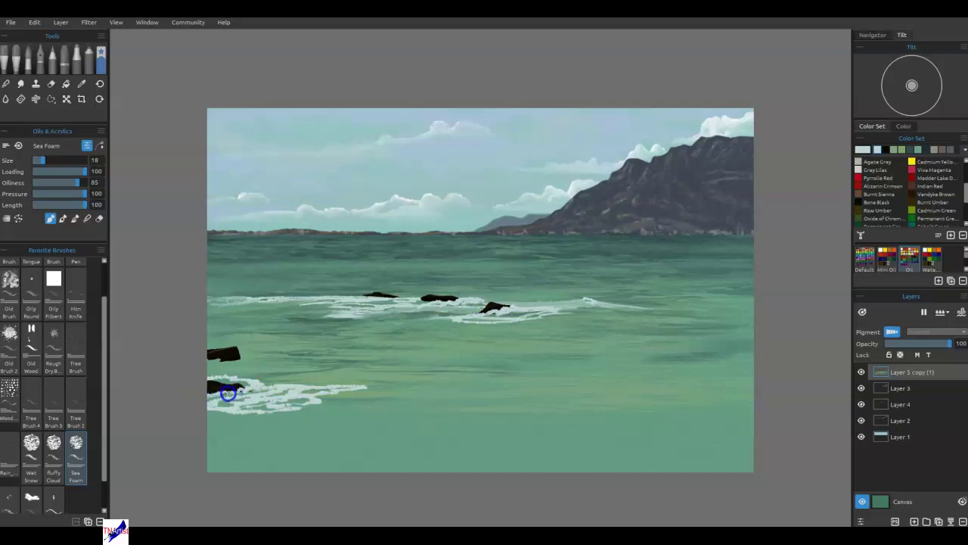
drag(221, 363, 242, 364)
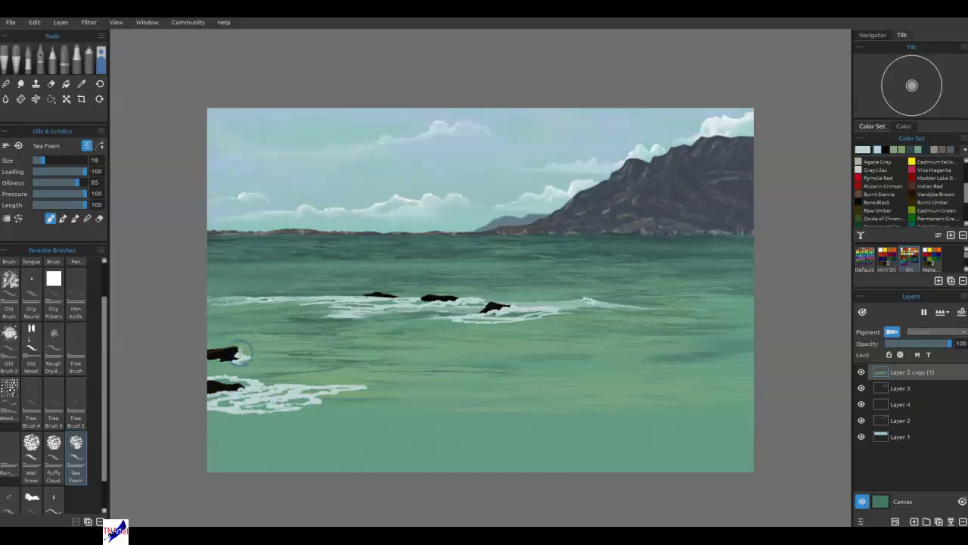
mouse_move(241, 349)
mouse_down()
mouse_move(197, 364)
mouse_move(312, 367)
mouse_move(301, 364)
mouse_move(319, 365)
mouse_move(315, 346)
mouse_move(316, 365)
mouse_move(303, 366)
mouse_move(325, 361)
mouse_move(277, 360)
mouse_up()
key(ctrl+z)
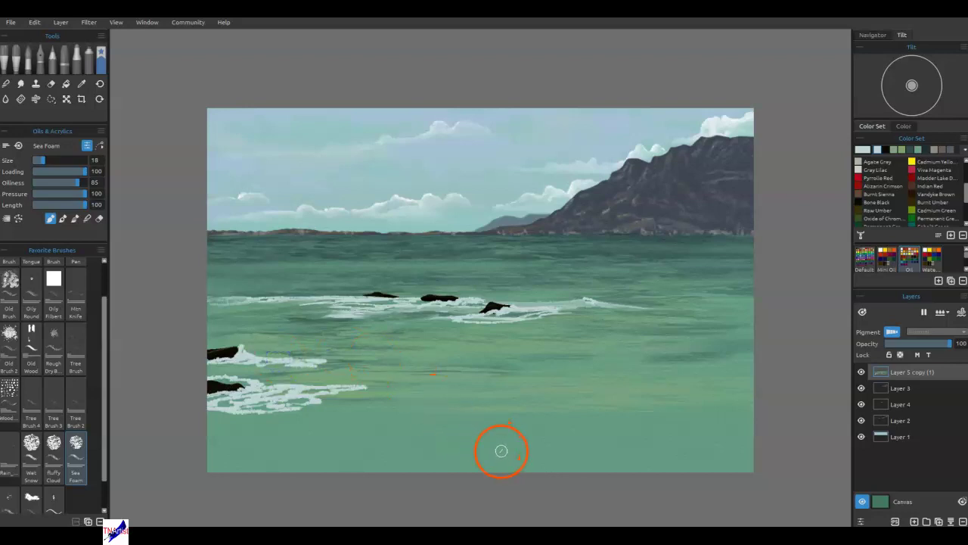
key(bracketright)
key(bracketright)
key(bracketright)
key(bracketright)
key(bracketright)
key(bracketleft)
key(bracketleft)
key(bracketleft)
key(bracketleft)
drag(359, 438, 408, 437)
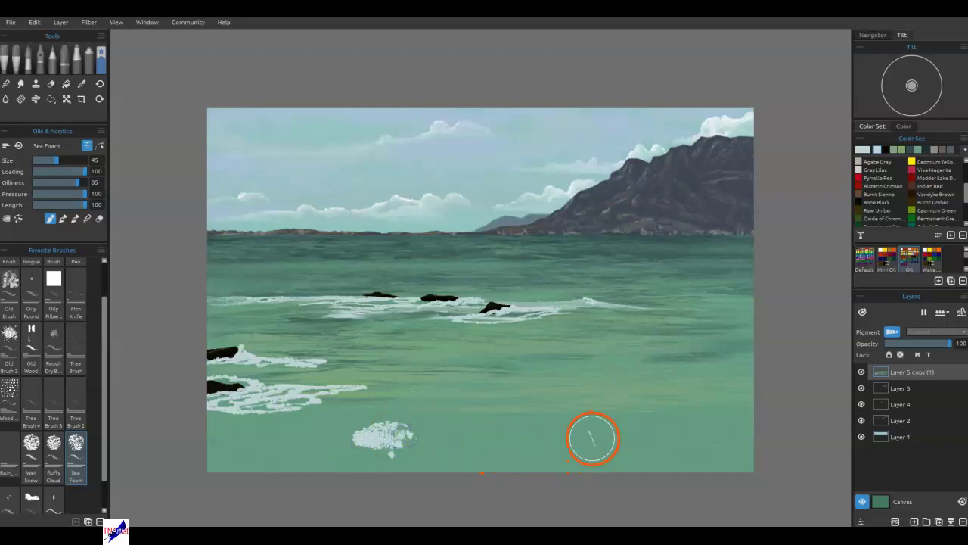
key(ctrl+z)
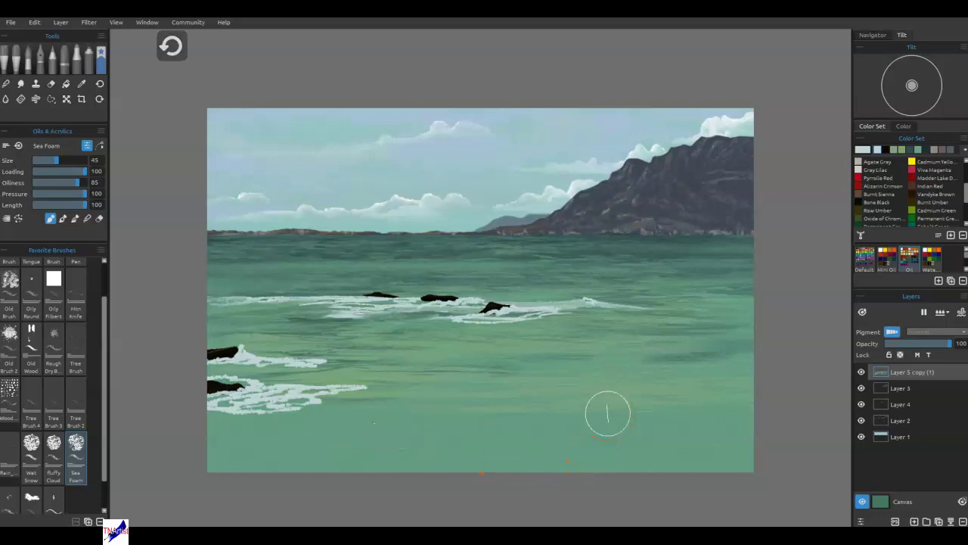
key(bracketleft)
key(bracketleft)
key(bracketleft)
key(bracketleft)
key(bracketleft)
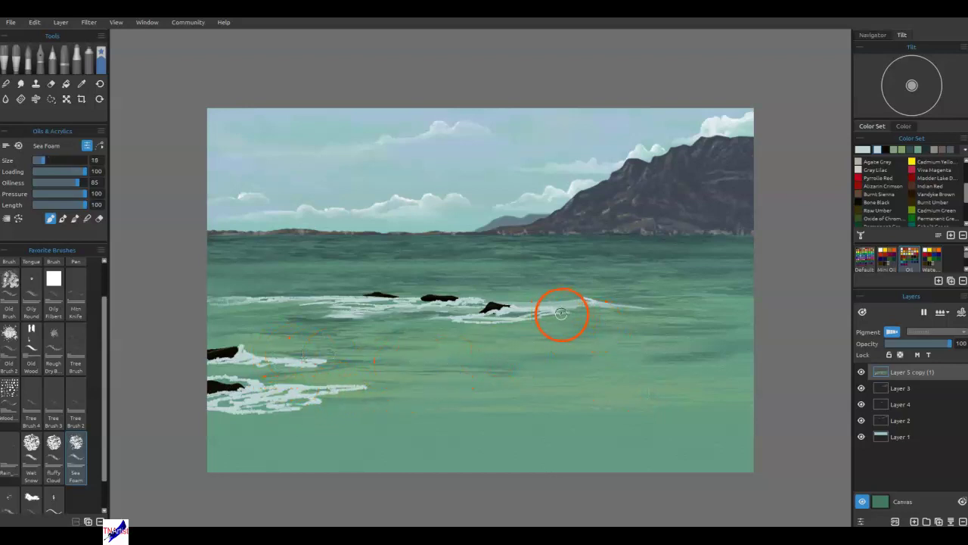
Blend the foam around the left rocks and along the middle wave into the water with the Sea Foam brush at size 18
key(b)
mouse_move(345, 390)
mouse_down()
mouse_move(370, 388)
mouse_move(350, 388)
mouse_up()
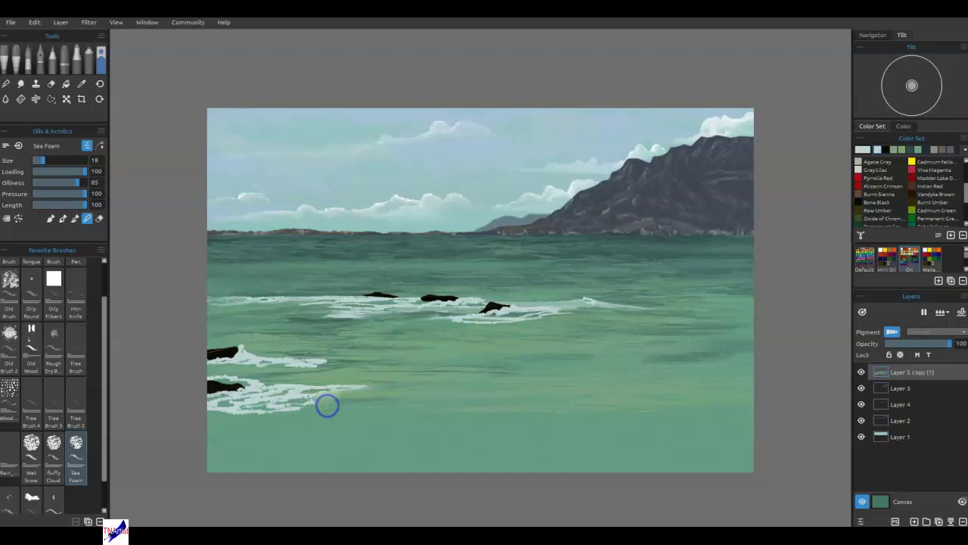
mouse_move(309, 408)
mouse_down()
mouse_move(287, 396)
mouse_move(348, 387)
mouse_move(251, 385)
mouse_move(278, 384)
mouse_move(258, 409)
mouse_move(190, 410)
mouse_up()
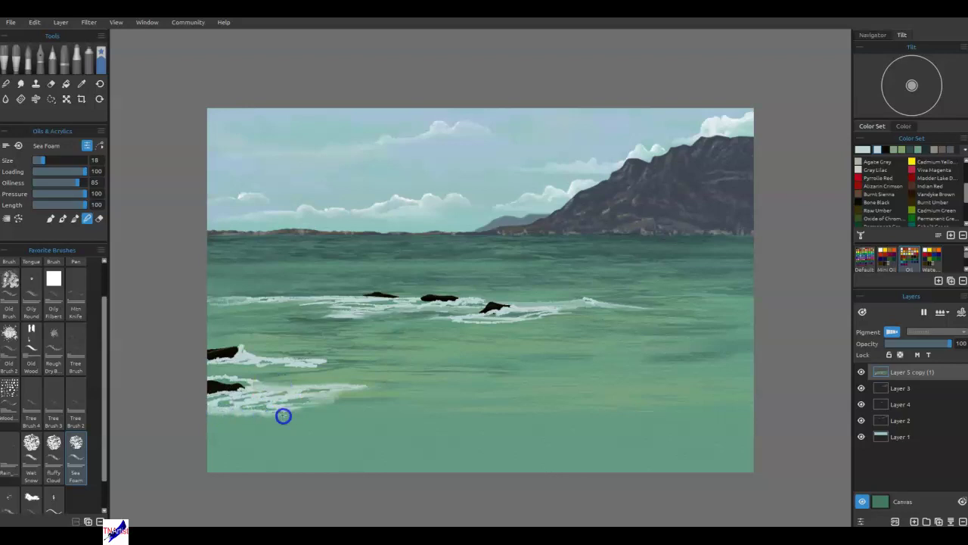
mouse_move(303, 368)
mouse_down()
mouse_move(352, 363)
mouse_move(299, 366)
mouse_move(343, 364)
mouse_move(313, 361)
mouse_up()
drag(382, 365, 267, 367)
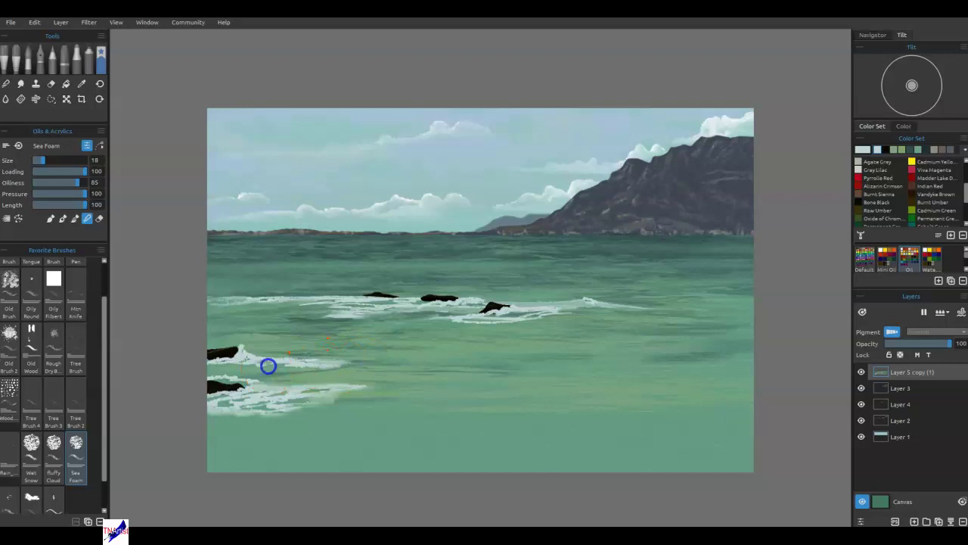
click(253, 369)
mouse_move(454, 340)
mouse_down()
mouse_move(474, 325)
mouse_move(431, 321)
mouse_up()
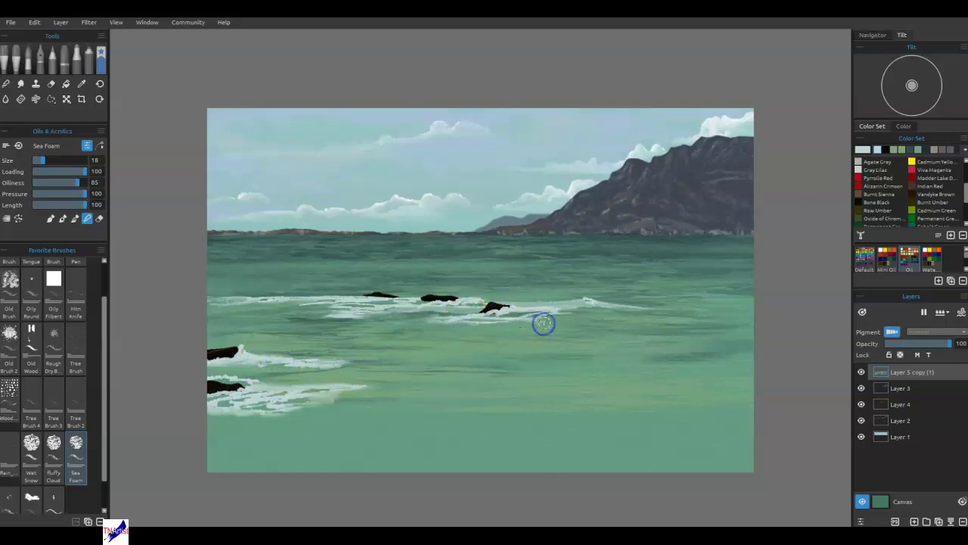
mouse_move(576, 317)
mouse_down()
mouse_move(562, 311)
mouse_move(648, 307)
mouse_up()
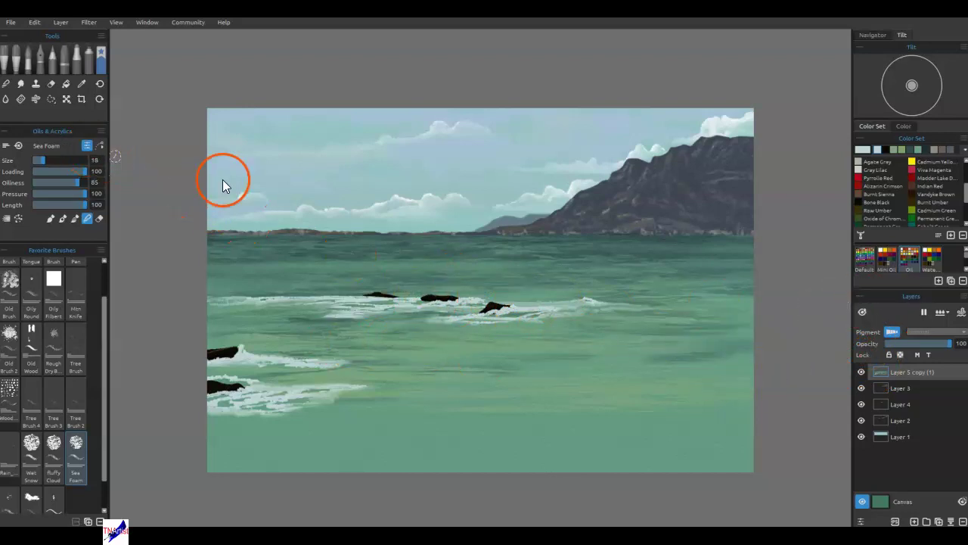
Squash the sea layer vertically to a height of 2.353 in, with its upper edge on the horizon at Y 2.027 in
key(ctrl+t)
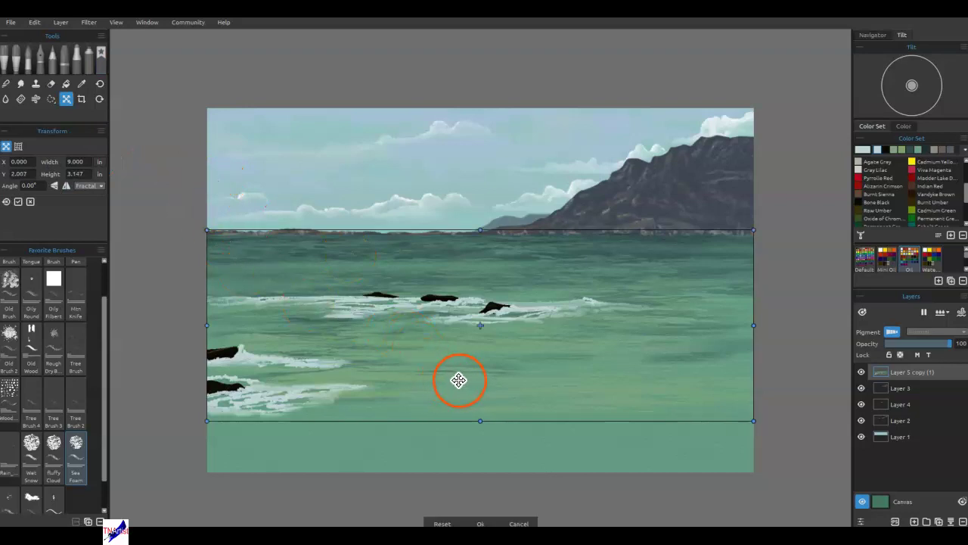
drag(480, 420, 471, 385)
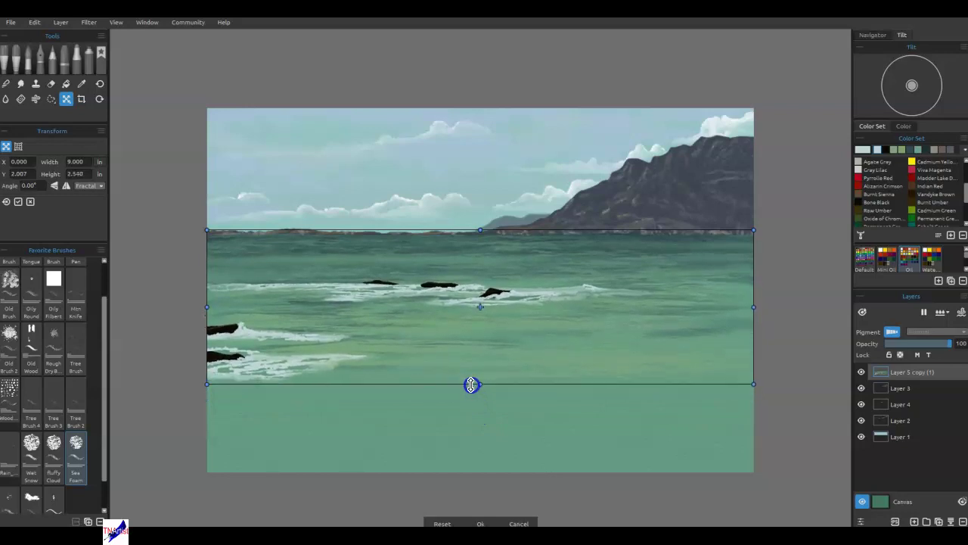
drag(479, 233, 480, 232)
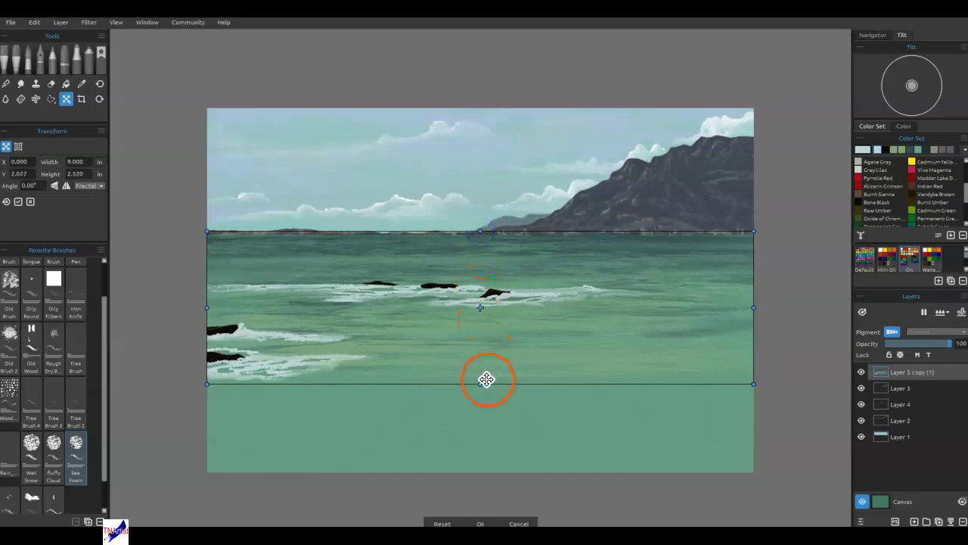
drag(483, 383, 480, 373)
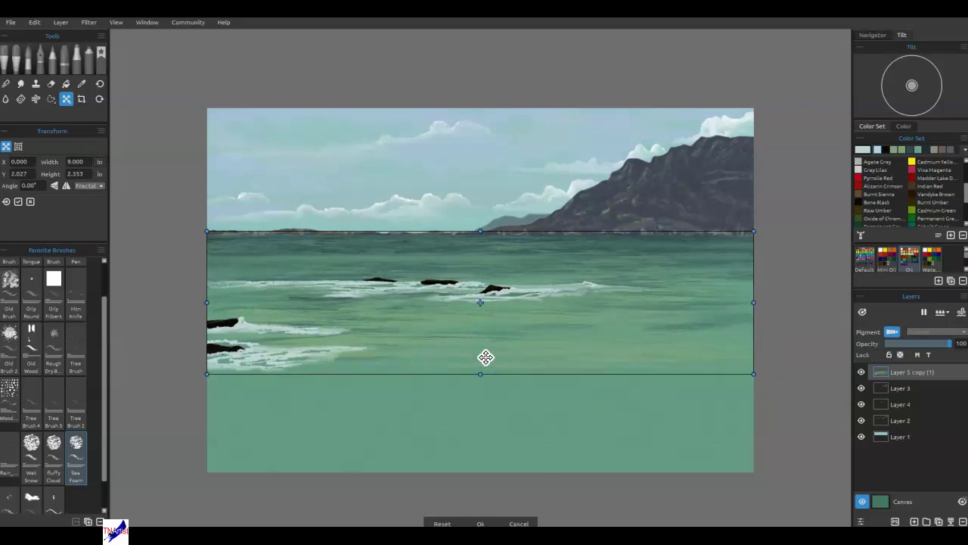
click(481, 522)
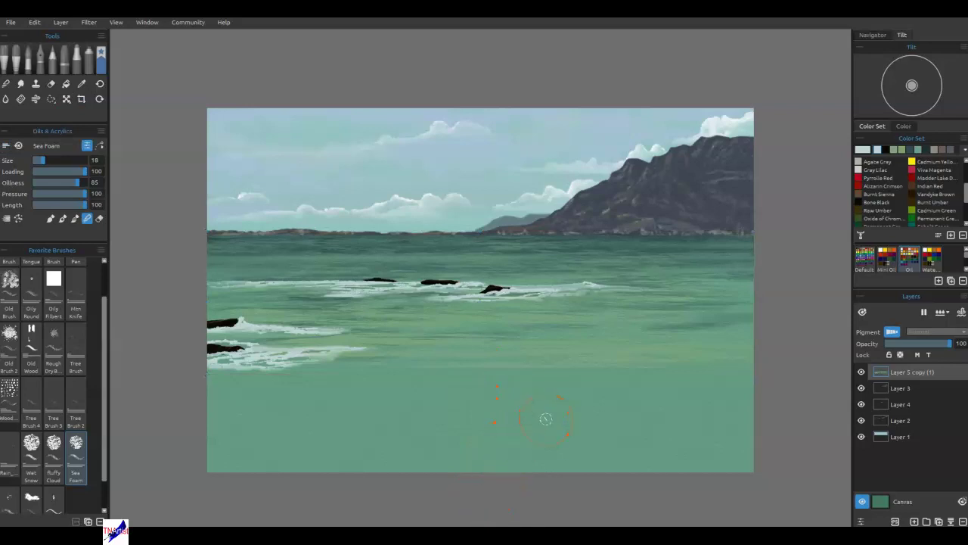
Apply a Hue/Saturation/Lightness adjustment to the sea layer with Saturation at -9
click(92, 23)
click(100, 49)
drag(520, 214, 764, 243)
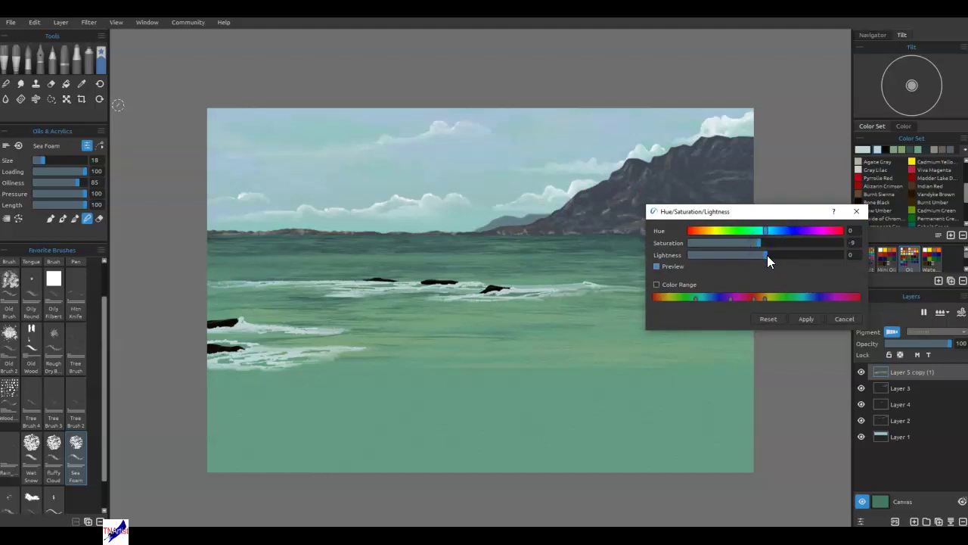
drag(767, 255, 765, 255)
click(804, 319)
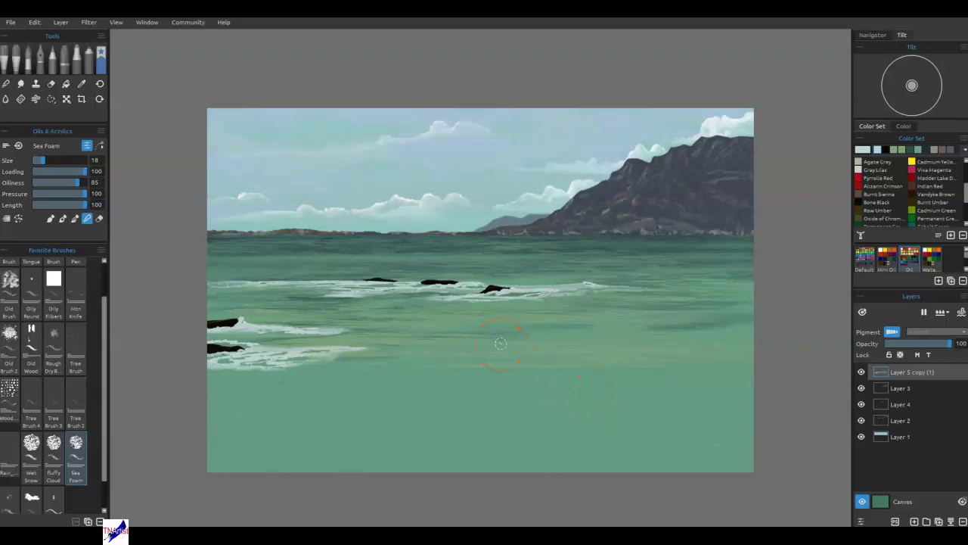
Add a thin streak of foam in the water just below the middle wave with the Sea Foam brush
mouse_move(513, 316)
mouse_down()
mouse_move(568, 298)
mouse_move(576, 304)
mouse_move(548, 308)
mouse_up()
key(b)
mouse_move(549, 311)
mouse_down()
mouse_move(576, 310)
mouse_move(488, 312)
mouse_move(543, 313)
mouse_up()
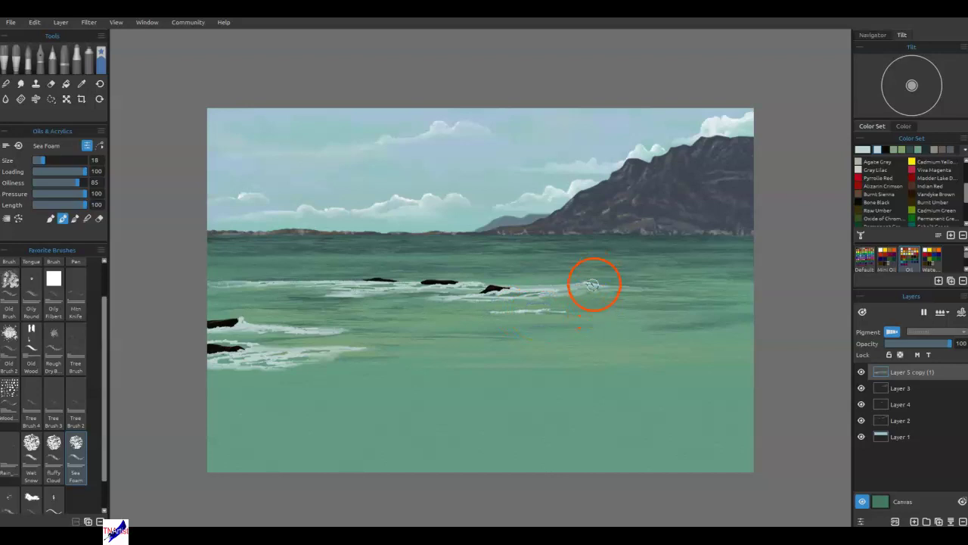
Paint thin foam streaks below and along the middle wave, extending it toward both sides of the canvas, with the Sea Foam brush at size 10
key([)
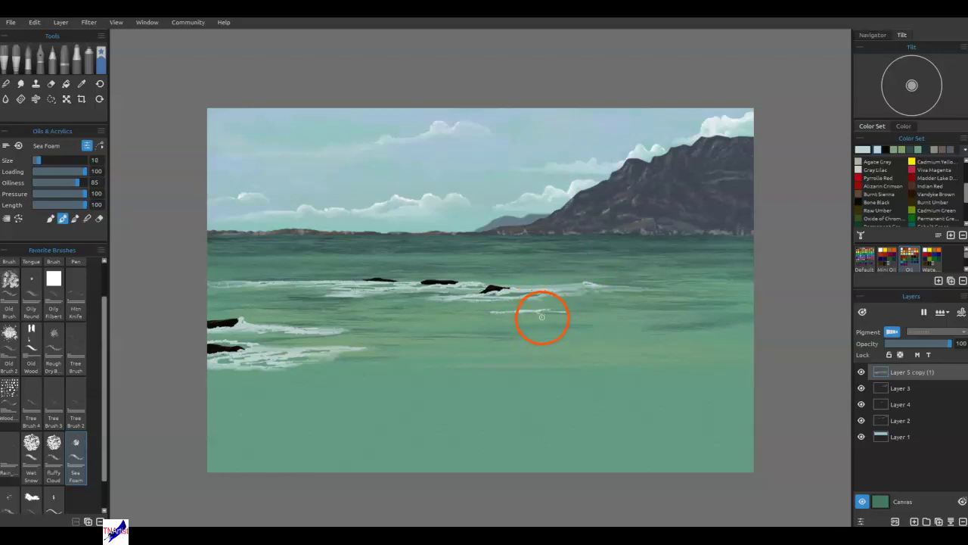
mouse_move(537, 325)
mouse_down()
mouse_move(563, 326)
mouse_move(469, 325)
mouse_move(537, 325)
mouse_move(494, 315)
mouse_move(463, 327)
mouse_move(504, 317)
mouse_move(491, 300)
mouse_move(522, 322)
mouse_move(459, 323)
mouse_move(520, 326)
mouse_move(450, 296)
mouse_move(440, 307)
mouse_move(467, 315)
mouse_move(451, 317)
mouse_move(485, 312)
mouse_move(441, 315)
mouse_up()
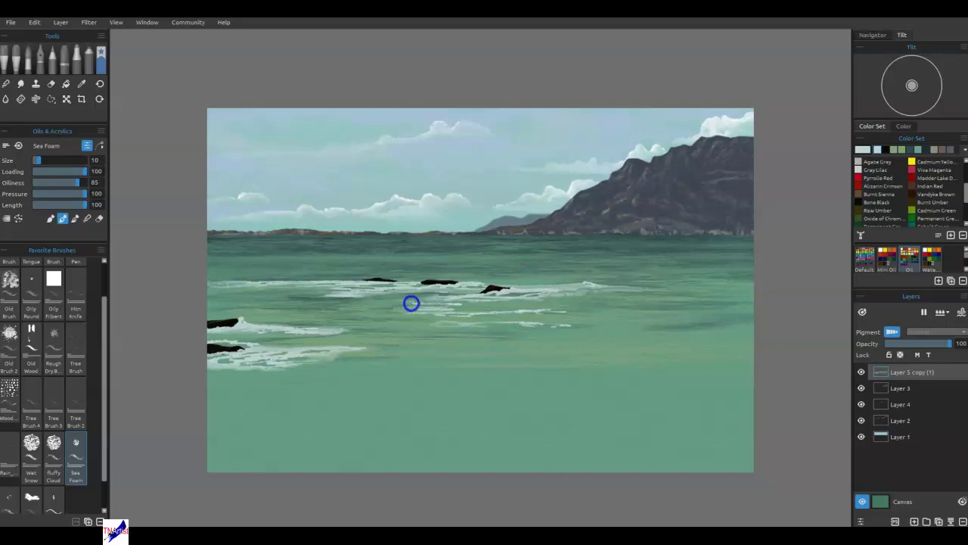
drag(437, 301, 389, 300)
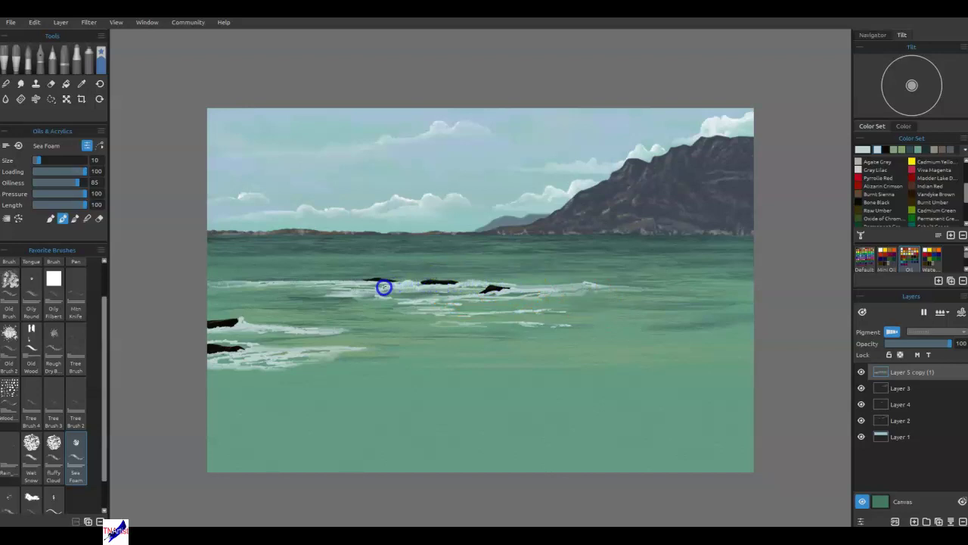
drag(384, 290, 375, 290)
drag(303, 291, 282, 288)
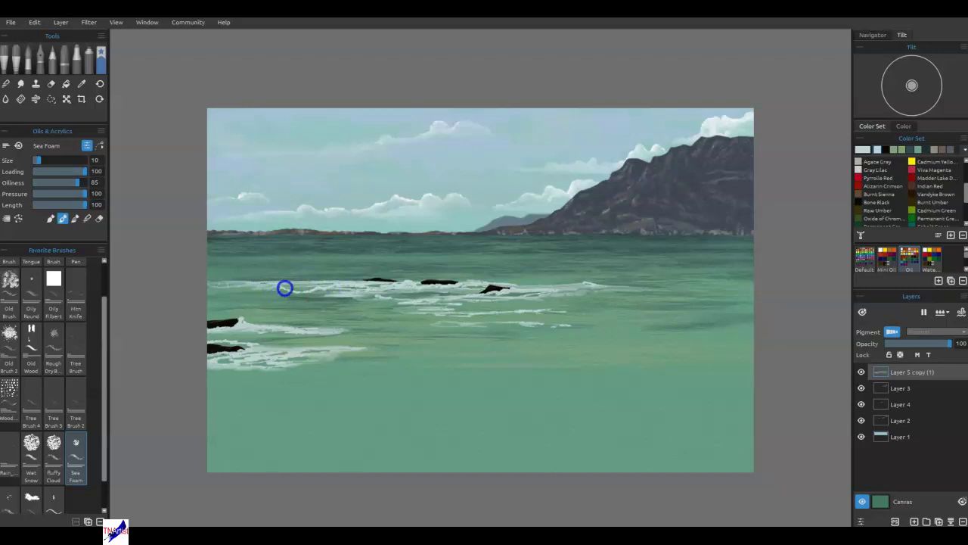
mouse_move(300, 289)
mouse_down()
mouse_move(275, 289)
mouse_move(306, 286)
mouse_up()
drag(600, 291, 688, 292)
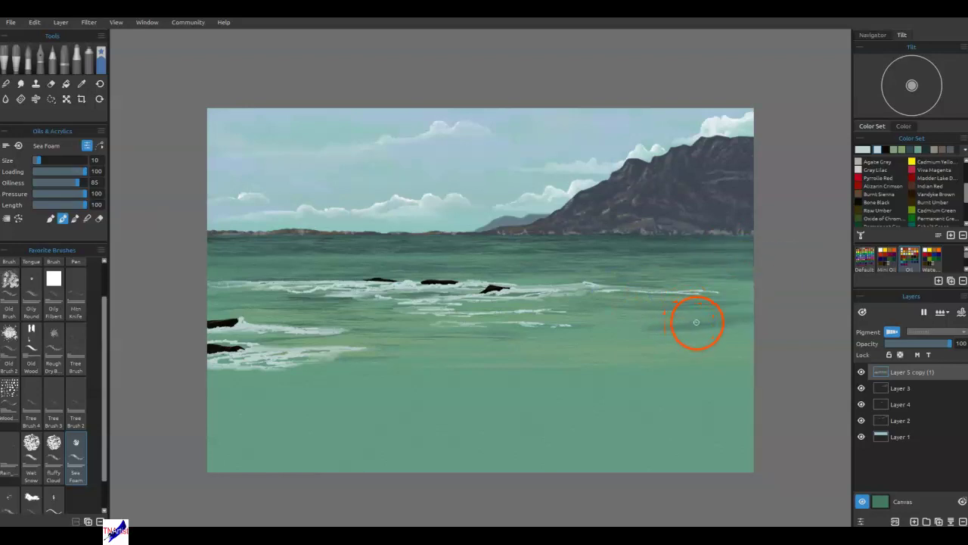
Blend the new foam streaks on the right, below the middle wave and beside the left rocks into the water
key(n)
mouse_move(687, 296)
mouse_down()
mouse_move(734, 292)
mouse_move(645, 292)
mouse_up()
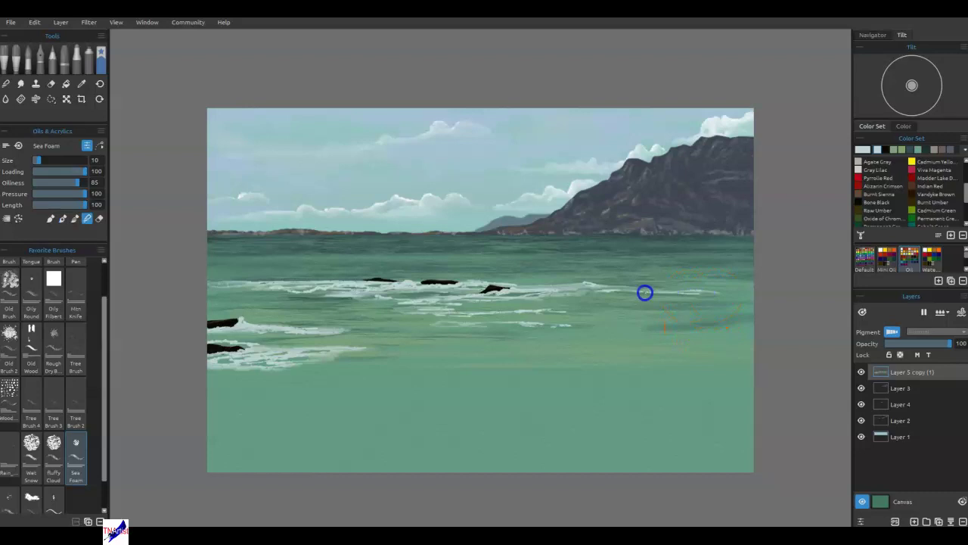
mouse_move(586, 315)
mouse_down()
mouse_move(468, 310)
mouse_move(578, 315)
mouse_up()
mouse_move(333, 352)
mouse_down()
mouse_move(382, 348)
mouse_move(205, 371)
mouse_move(231, 361)
mouse_move(215, 360)
mouse_move(289, 357)
mouse_up()
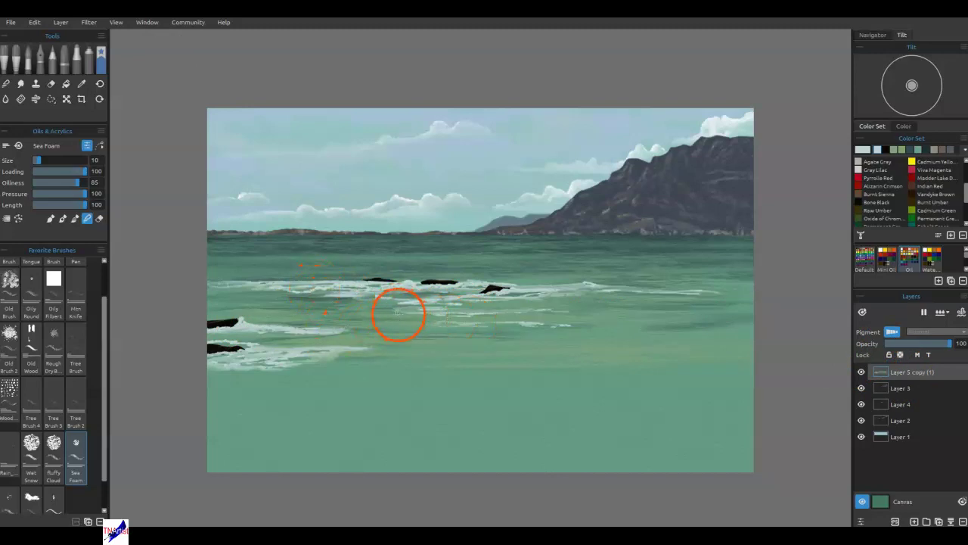
Sample a greyish foam color from the painting and add soft foam streaks above the left rocks and below the middle wave
alt+click(329, 331)
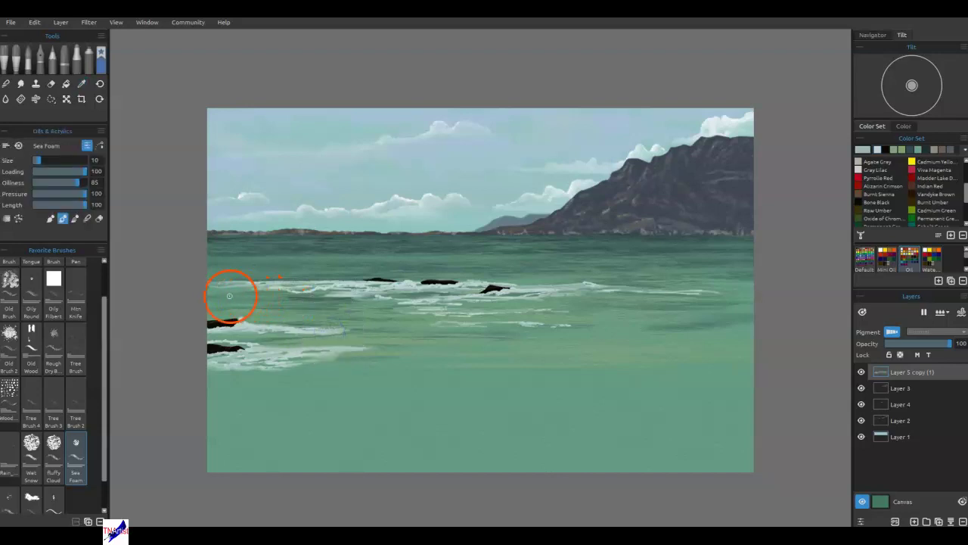
drag(210, 305, 211, 306)
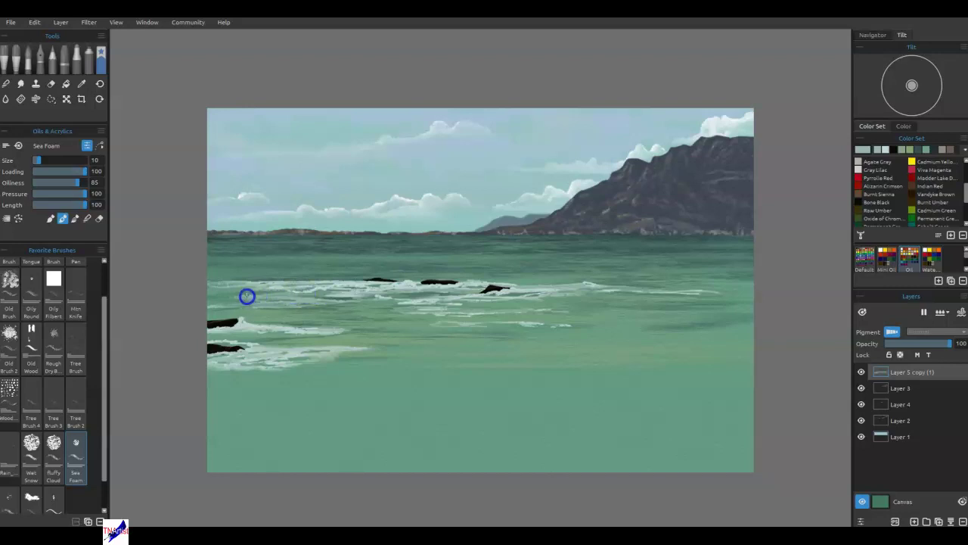
drag(205, 293, 246, 294)
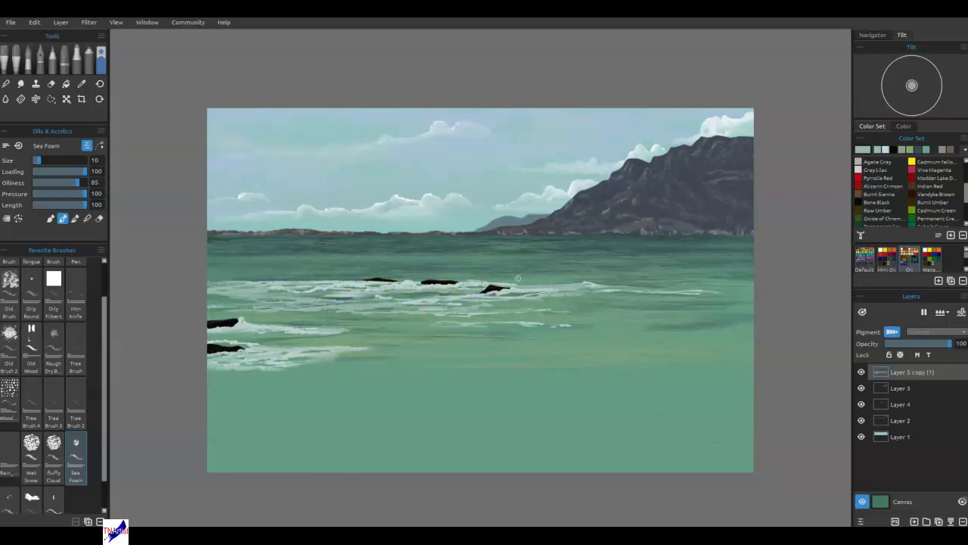
mouse_move(647, 318)
mouse_down()
mouse_move(594, 342)
mouse_move(471, 307)
mouse_up()
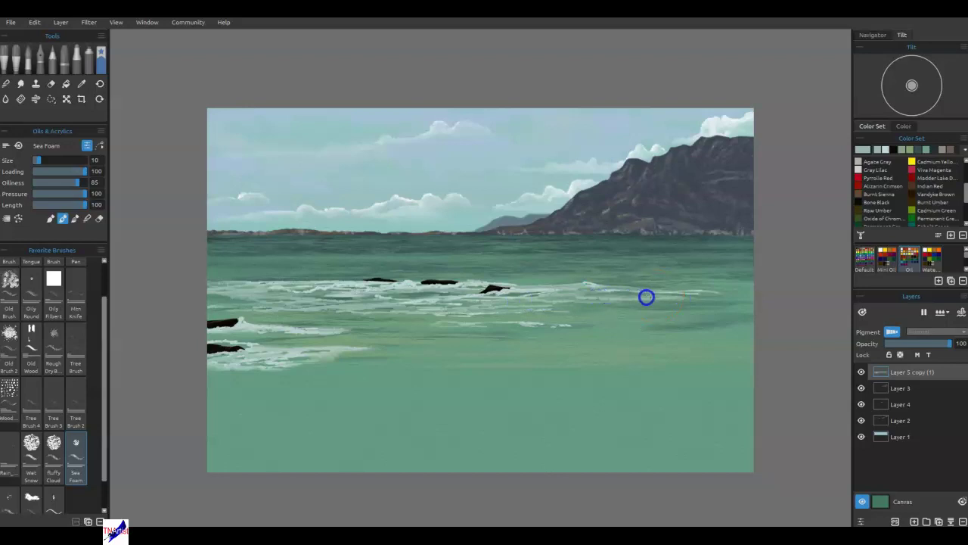
Paint faint foam streaks in the water just behind the middle rocks, across the width of the sea
drag(703, 274, 626, 275)
drag(707, 277, 547, 273)
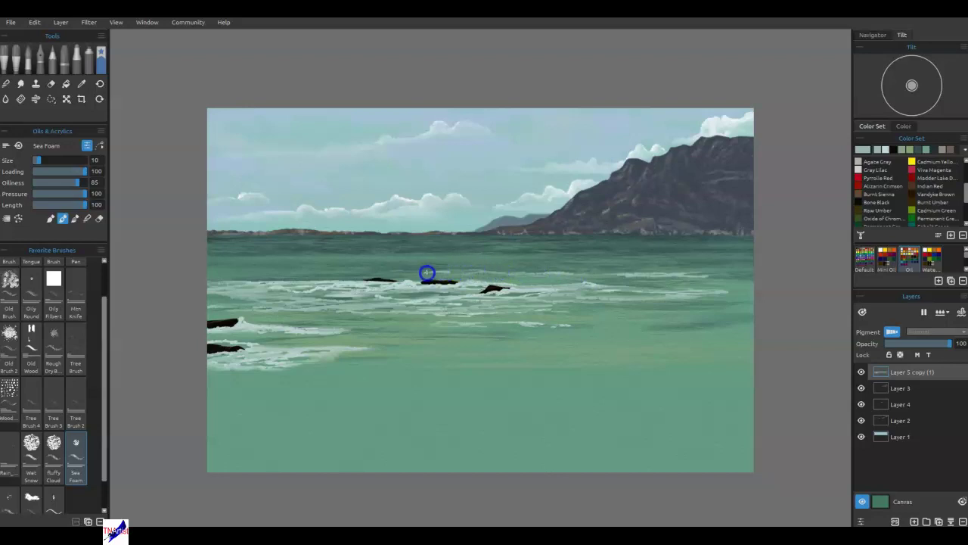
drag(419, 275, 367, 274)
mouse_move(288, 282)
mouse_down()
mouse_move(335, 273)
mouse_move(274, 274)
mouse_up()
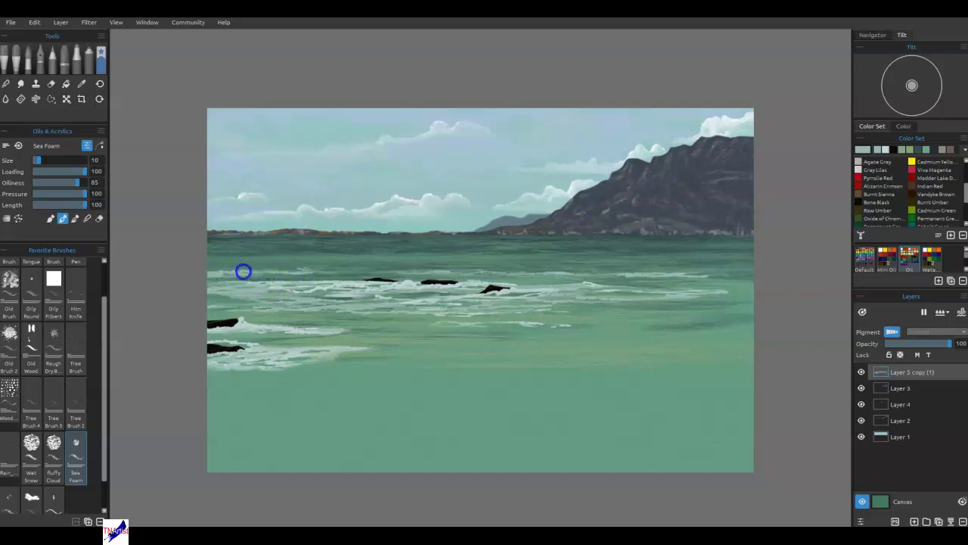
click(344, 267)
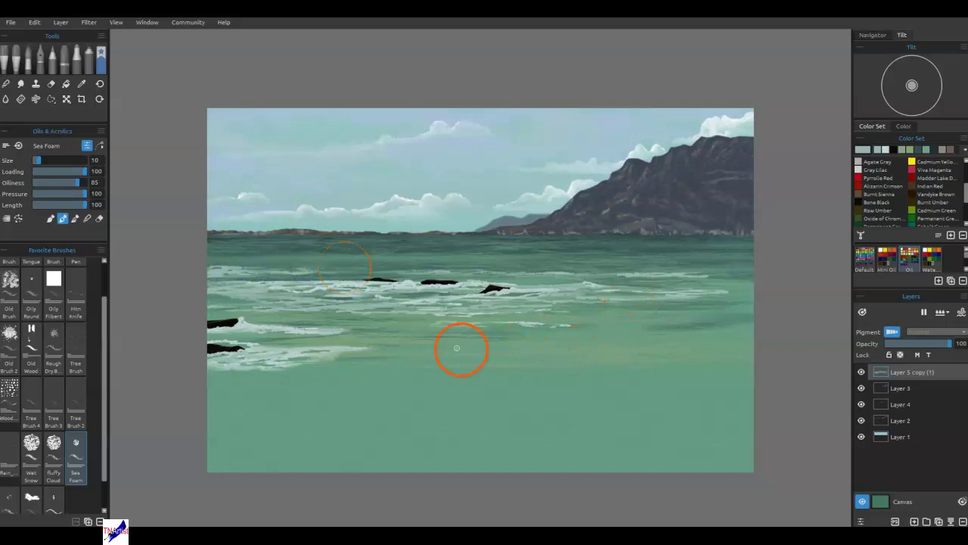
Extend the lower-left foam toward the middle with a thin streak and blend it and the foam around the left rocks into the water
drag(479, 353, 520, 352)
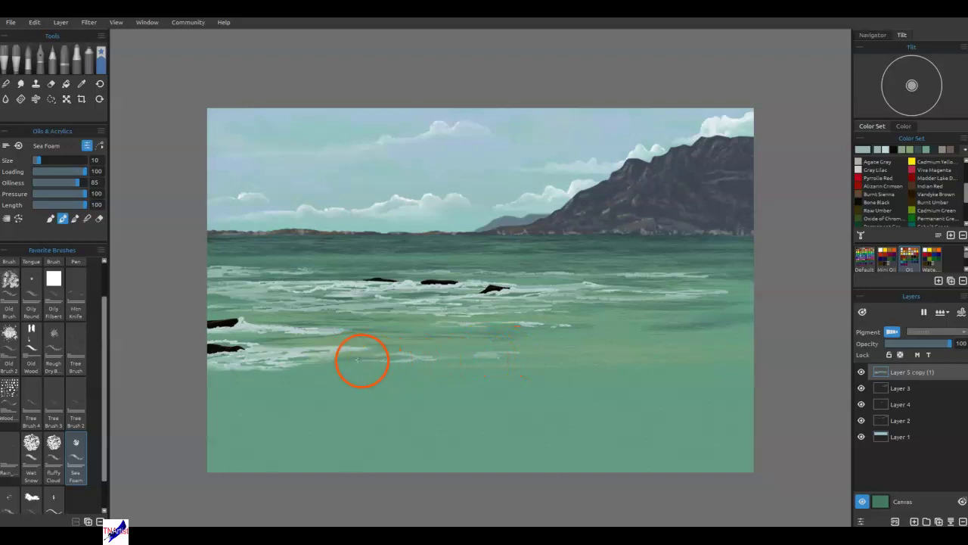
key(n)
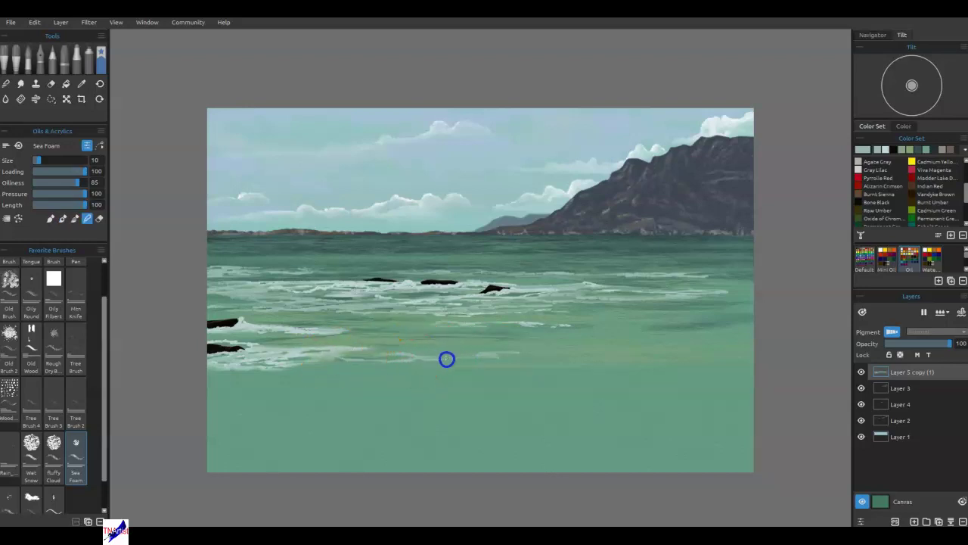
mouse_move(424, 358)
mouse_down()
mouse_move(448, 356)
mouse_move(359, 363)
mouse_move(334, 351)
mouse_move(564, 352)
mouse_move(510, 352)
mouse_up()
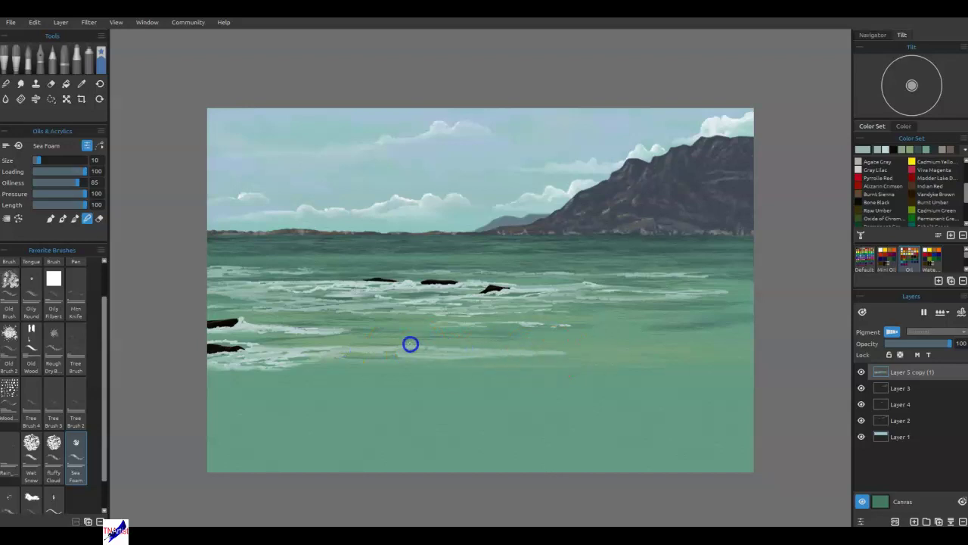
mouse_move(371, 350)
mouse_down()
mouse_move(309, 341)
mouse_move(419, 338)
mouse_up()
mouse_move(329, 334)
mouse_down()
mouse_move(485, 348)
mouse_move(453, 351)
mouse_move(553, 348)
mouse_up()
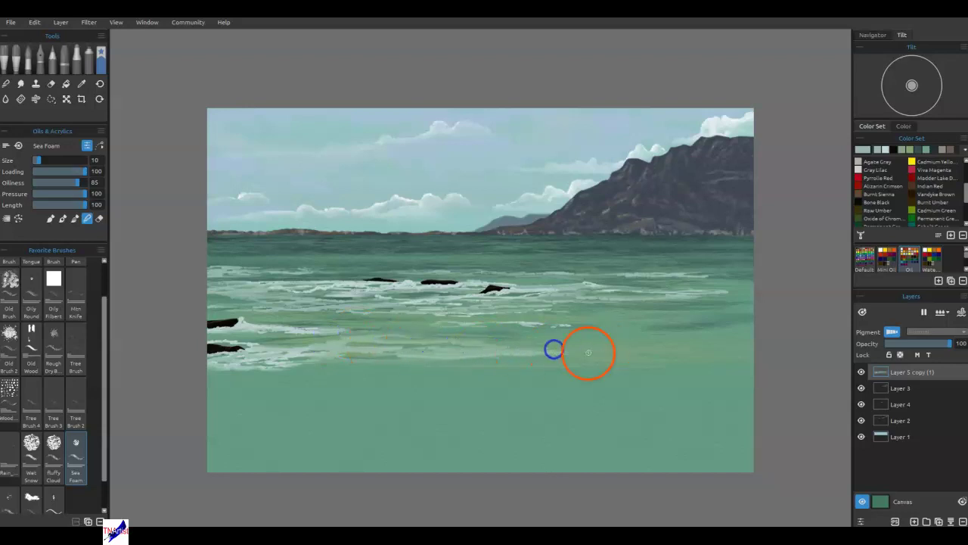
mouse_move(282, 331)
mouse_down()
mouse_move(313, 330)
mouse_move(253, 338)
mouse_move(311, 348)
mouse_up()
mouse_move(248, 345)
mouse_down()
mouse_move(320, 340)
mouse_move(302, 336)
mouse_move(397, 339)
mouse_move(320, 333)
mouse_move(381, 329)
mouse_up()
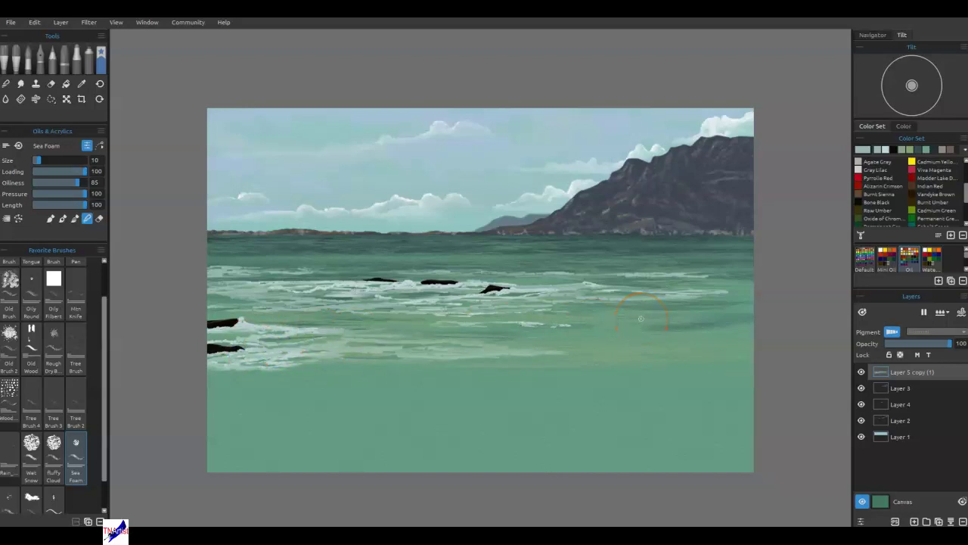
Scatter small, thin foam streaks across the dark water just below the horizon
mouse_move(417, 251)
mouse_down()
mouse_move(406, 276)
mouse_move(346, 261)
mouse_move(380, 275)
mouse_move(407, 266)
mouse_move(344, 247)
mouse_move(315, 248)
mouse_move(378, 254)
mouse_move(236, 259)
mouse_up()
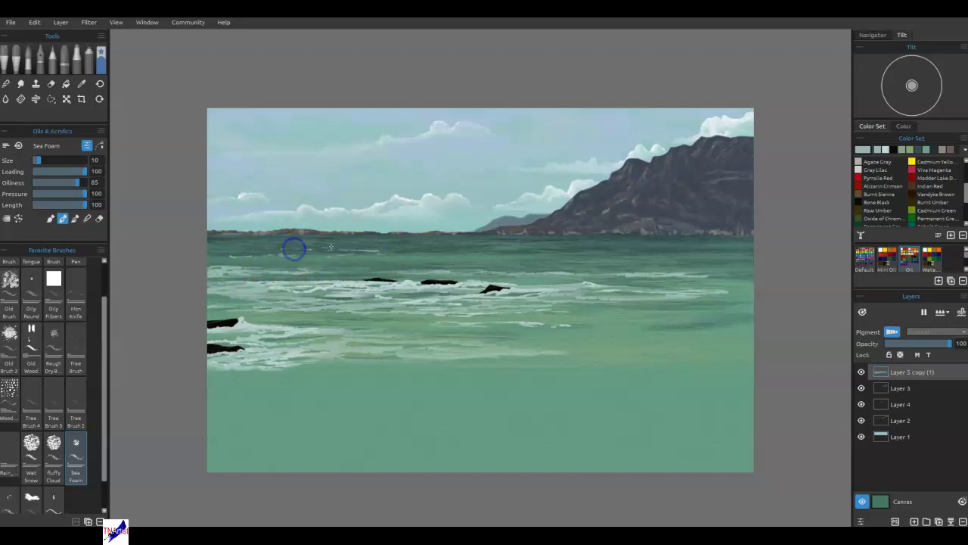
mouse_move(235, 245)
mouse_down()
mouse_move(419, 257)
mouse_move(517, 251)
mouse_move(441, 244)
mouse_move(517, 249)
mouse_up()
mouse_move(660, 250)
mouse_down()
mouse_move(527, 260)
mouse_move(715, 263)
mouse_up()
Paint a foamy wave from the sea's right edge toward the middle in greyish foam, highlighting it with the lighter foam color
click(738, 305)
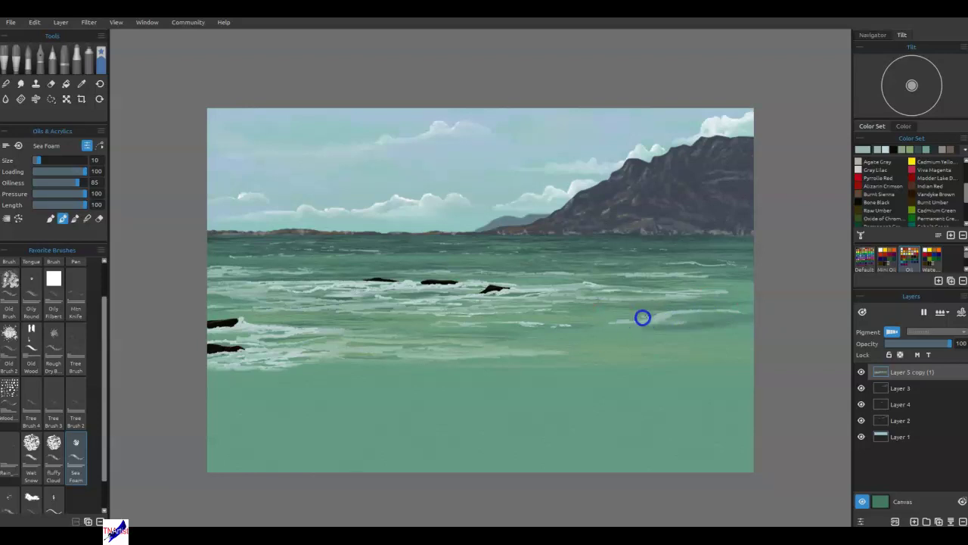
mouse_move(625, 321)
mouse_down()
mouse_move(720, 326)
mouse_move(662, 318)
mouse_move(737, 316)
mouse_up()
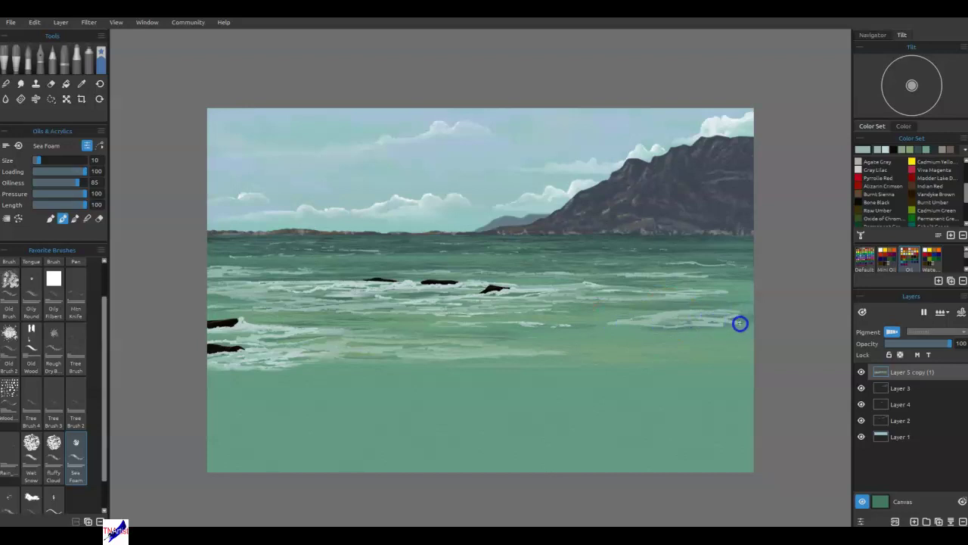
drag(630, 314, 592, 308)
click(887, 151)
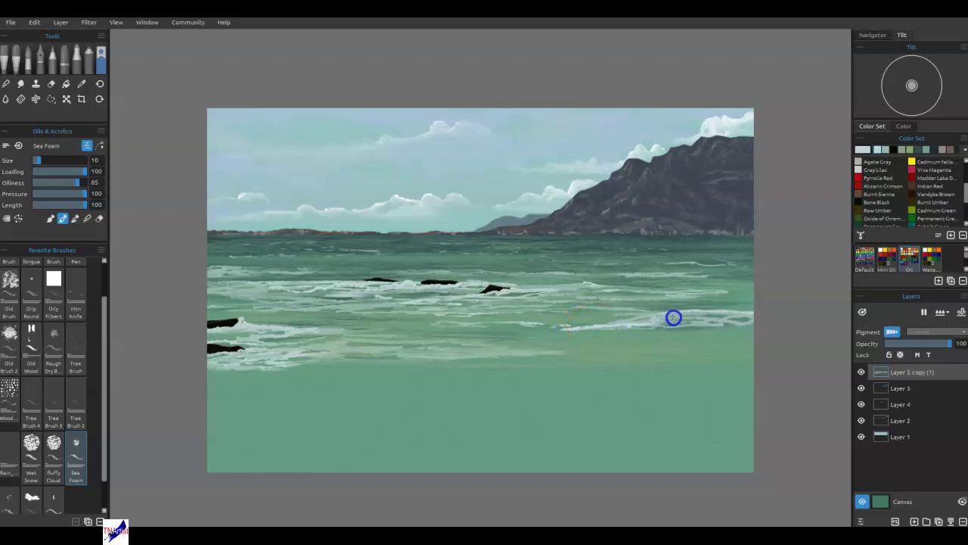
mouse_move(676, 318)
mouse_down()
mouse_move(716, 317)
mouse_move(588, 326)
mouse_move(656, 334)
mouse_move(673, 332)
mouse_move(539, 329)
mouse_up()
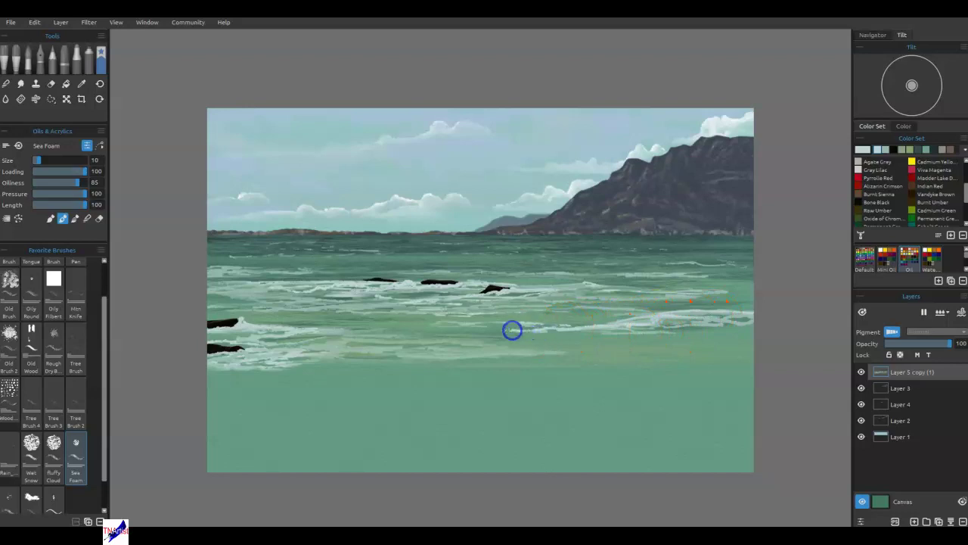
drag(485, 334, 424, 337)
mouse_move(531, 336)
mouse_down()
mouse_move(600, 342)
mouse_move(441, 346)
mouse_move(343, 336)
mouse_move(640, 349)
mouse_move(708, 340)
mouse_move(602, 338)
mouse_move(713, 336)
mouse_move(592, 341)
mouse_move(715, 335)
mouse_up()
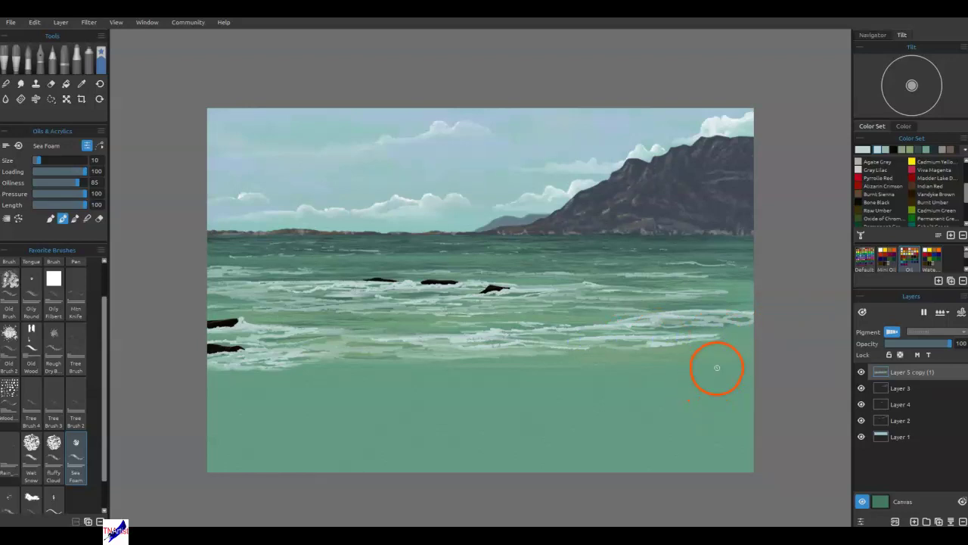
Brighten the foam around the middle rocks and add more light foam to the wave at the sea's right edge
mouse_move(538, 294)
mouse_down()
mouse_move(599, 295)
mouse_move(543, 297)
mouse_up()
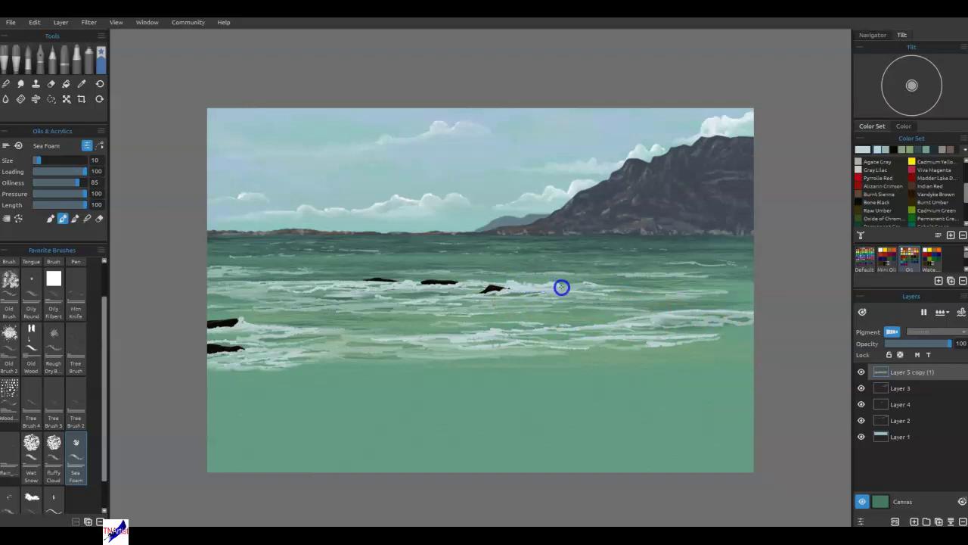
drag(584, 287, 582, 287)
drag(414, 280, 353, 283)
drag(679, 356, 686, 344)
drag(755, 315, 580, 307)
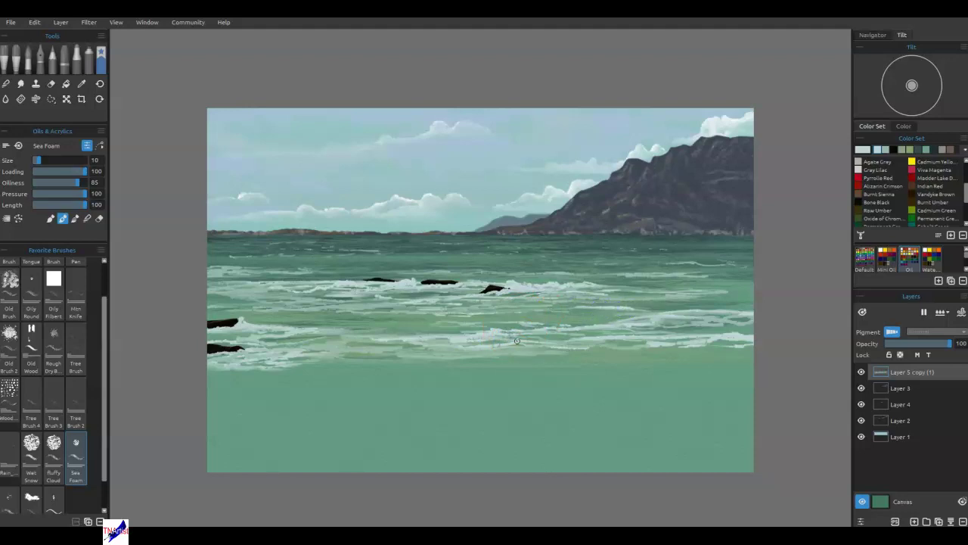
Add a new layer above the sea and make a rectangular selection of the plain strip below the waves, slightly overlapping the lowest foam
click(914, 522)
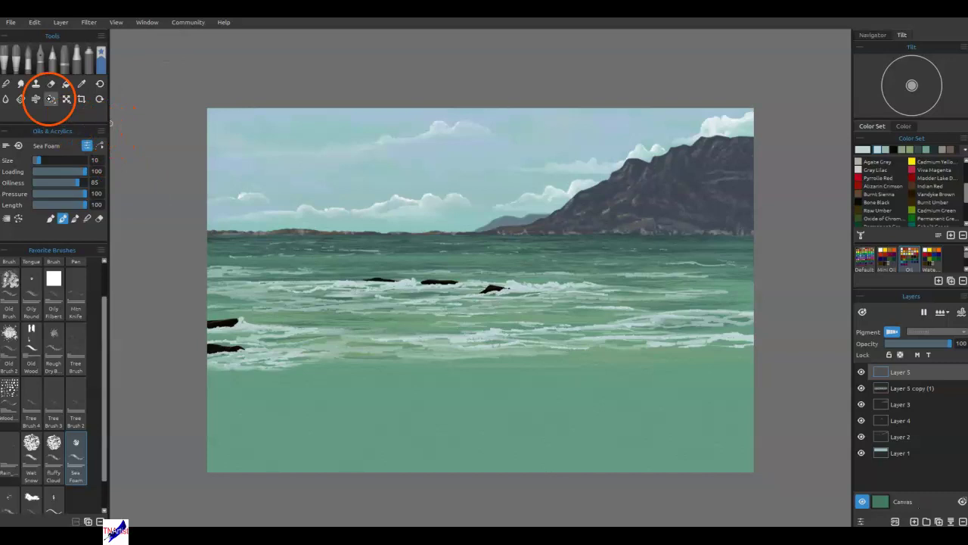
click(50, 99)
click(9, 145)
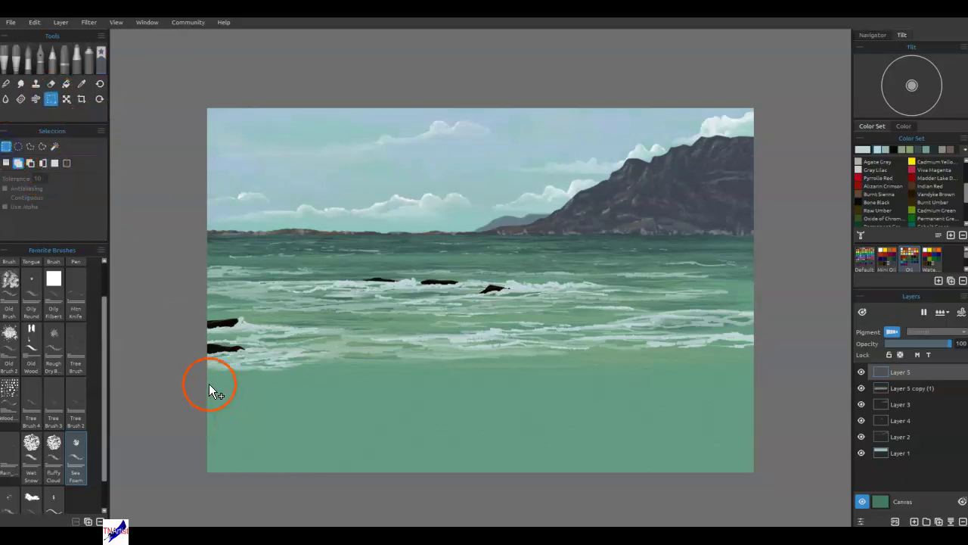
drag(200, 373, 791, 493)
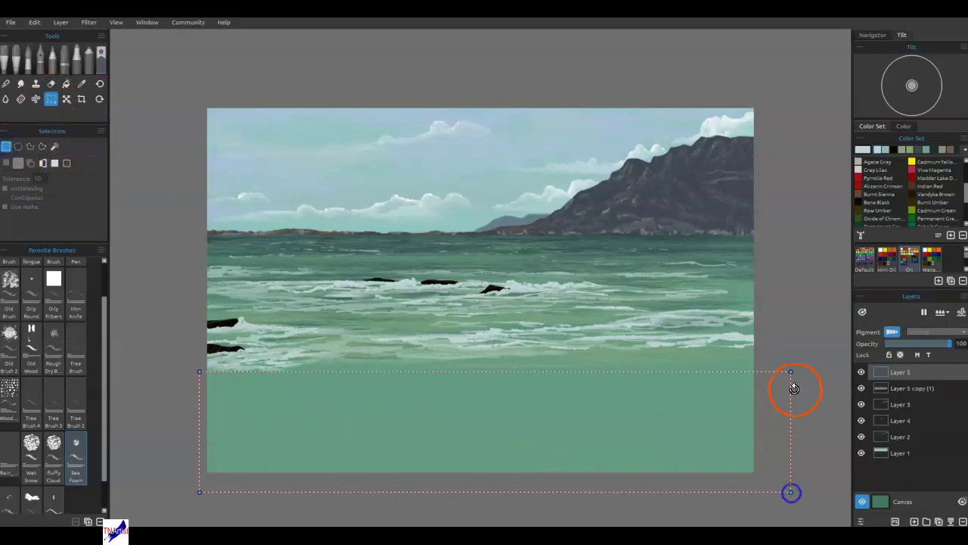
drag(790, 373, 791, 367)
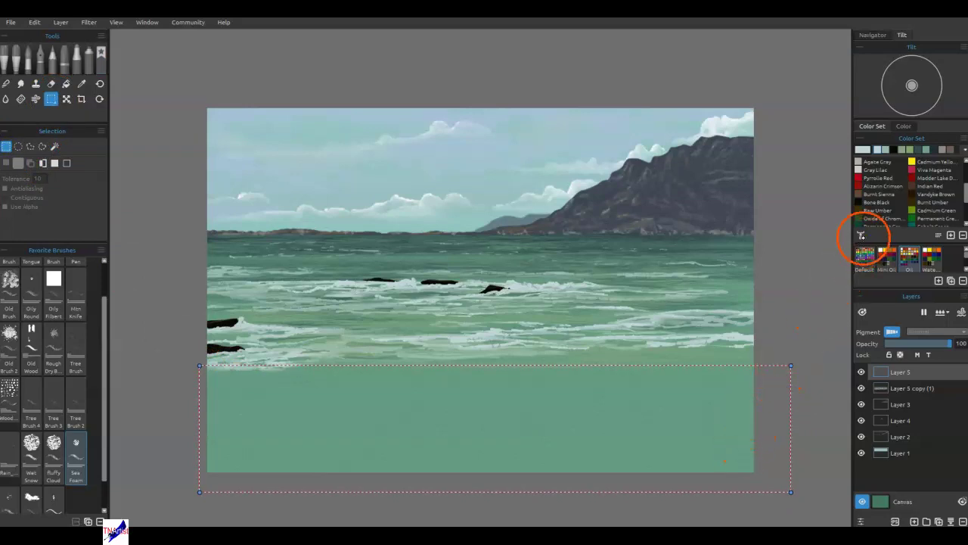
Fill the selected foreground strip with greyish brown at 100 opacity and deselect it
click(944, 153)
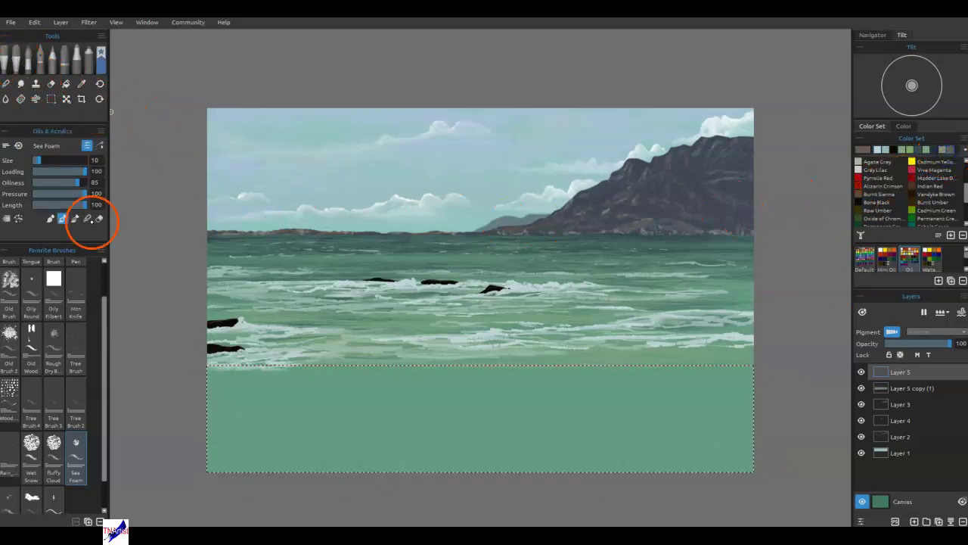
click(66, 84)
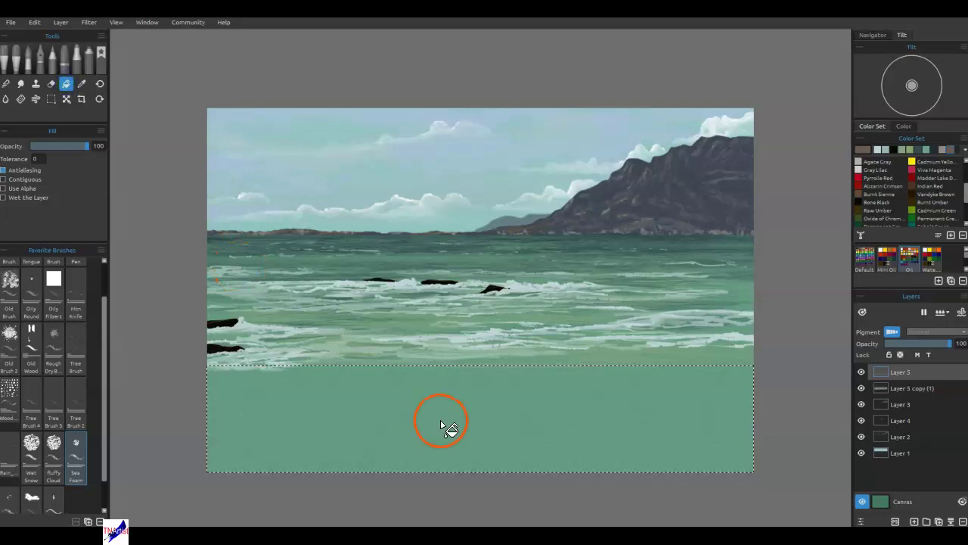
click(442, 424)
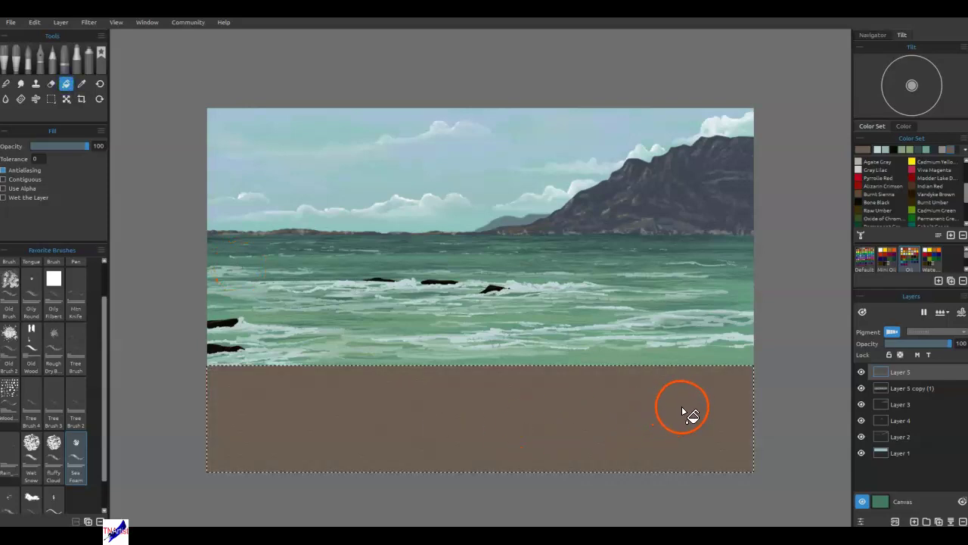
key(ctrl)
key(ctrl+d)
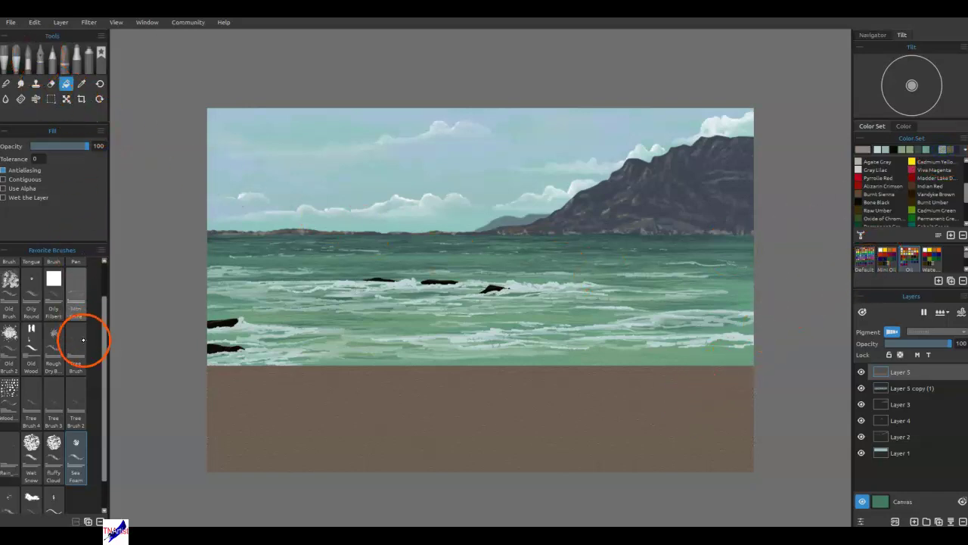
Paint light grey patches across the upper and central parts of the brown foreground with Old Brush at size 35
click(9, 286)
mouse_move(533, 416)
mouse_down()
mouse_move(540, 404)
mouse_move(503, 404)
mouse_move(552, 393)
mouse_move(315, 391)
mouse_move(346, 397)
mouse_up()
mouse_move(253, 416)
mouse_down()
mouse_move(365, 425)
mouse_move(343, 434)
mouse_move(366, 446)
mouse_move(425, 448)
mouse_move(367, 417)
mouse_move(318, 410)
mouse_move(387, 403)
mouse_move(246, 393)
mouse_move(236, 386)
mouse_move(253, 380)
mouse_move(203, 376)
mouse_move(377, 376)
mouse_up()
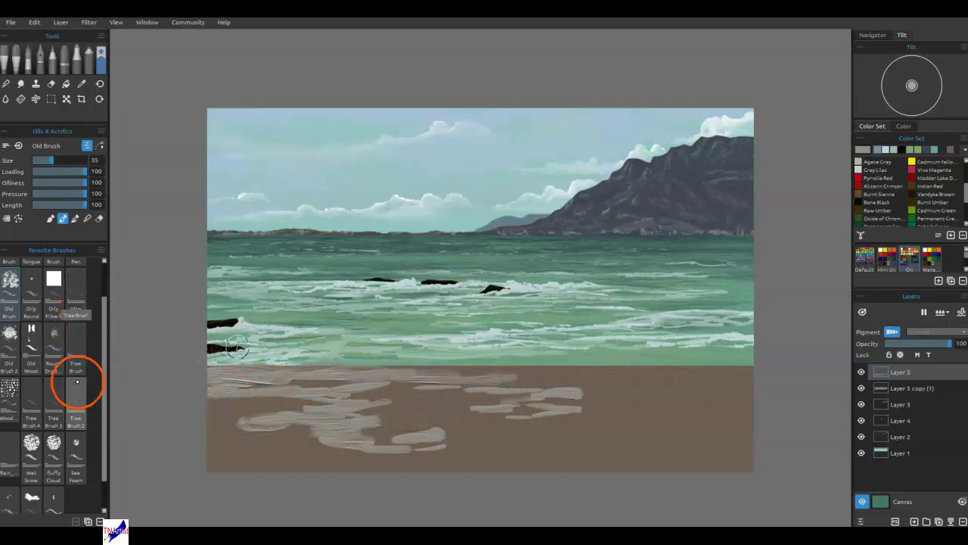
Spread light grey dry-brush texture over the rest of the brown foreground with an enlarged Rough Dry Brush
click(53, 344)
mouse_move(390, 439)
mouse_down()
mouse_move(426, 426)
mouse_move(445, 441)
mouse_move(514, 437)
mouse_up()
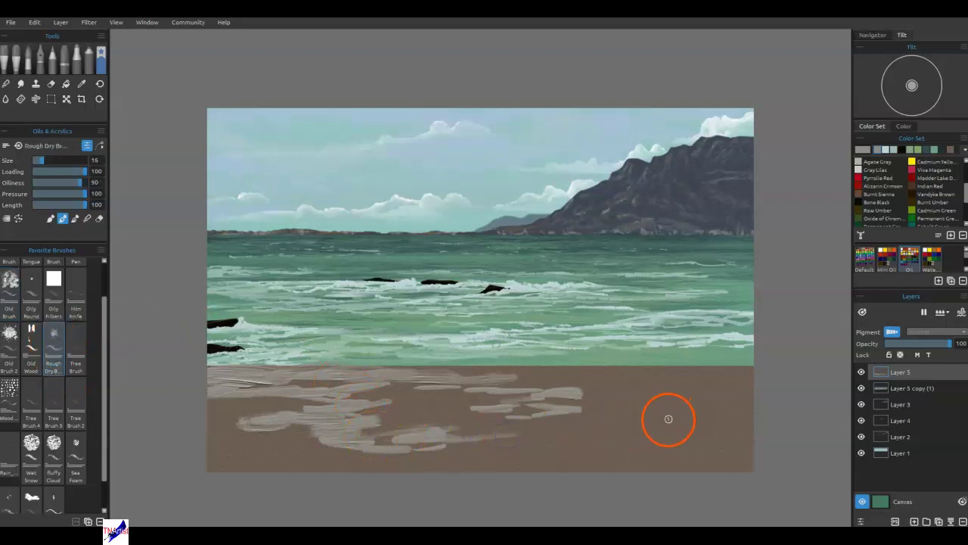
key(])
key(])
key(])
mouse_move(387, 441)
mouse_down()
mouse_move(460, 447)
mouse_move(283, 476)
mouse_move(300, 454)
mouse_move(267, 450)
mouse_move(283, 427)
mouse_move(217, 433)
mouse_move(311, 422)
mouse_move(318, 411)
mouse_move(209, 392)
mouse_move(549, 423)
mouse_move(735, 461)
mouse_move(738, 448)
mouse_move(673, 435)
mouse_move(747, 399)
mouse_move(498, 390)
mouse_move(360, 411)
mouse_move(215, 469)
mouse_move(226, 390)
mouse_move(331, 389)
mouse_move(249, 394)
mouse_up()
Stroke light grey across the middle of the foreground with the Express Oils brush Knife Dry 2
click(25, 57)
click(85, 429)
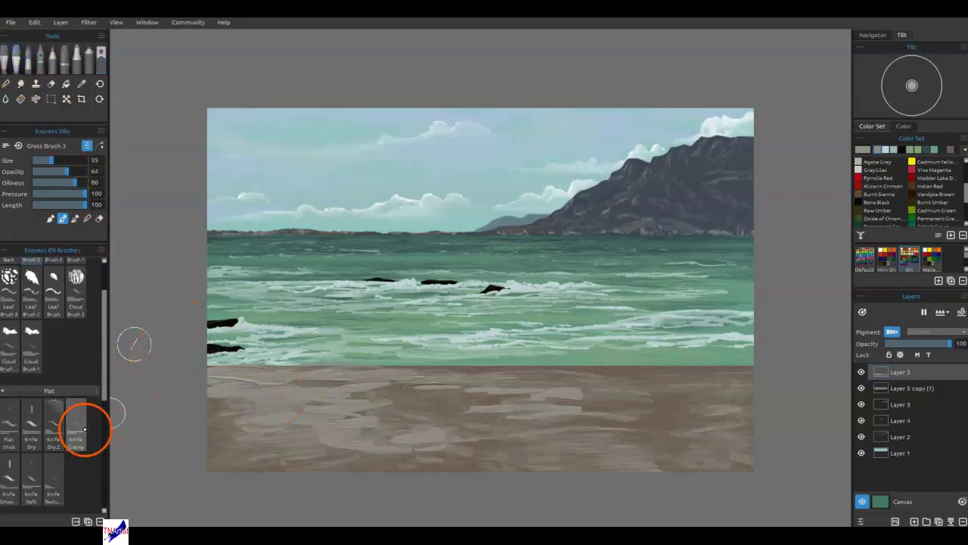
click(53, 428)
mouse_move(220, 391)
mouse_down()
mouse_move(210, 384)
mouse_move(556, 416)
mouse_up()
Reduce Knife Dry 2 to size 20 and paint light grey sand along the water's edge and over the lower foreground
key(bracketleft)
key(bracketleft)
key(bracketleft)
key(bracketleft)
key(bracketleft)
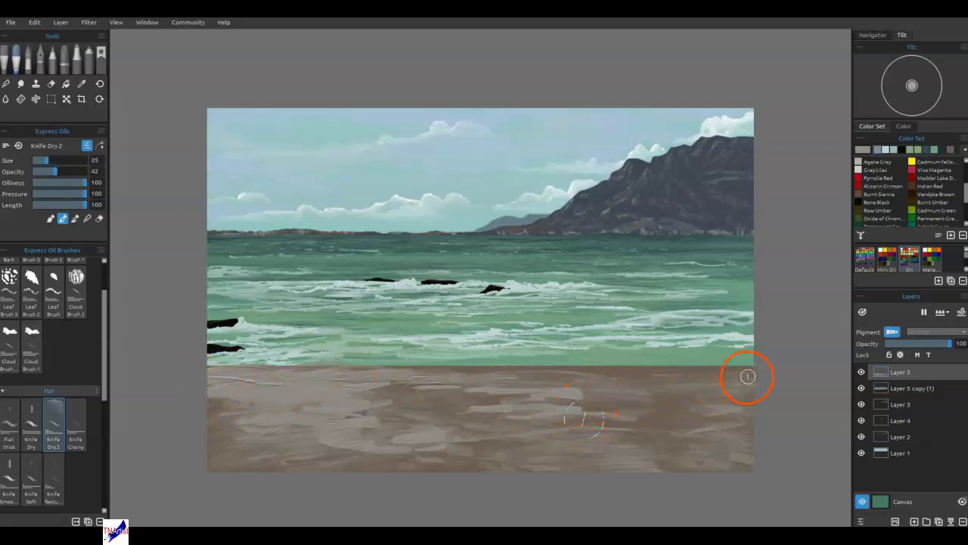
mouse_move(722, 370)
mouse_down()
mouse_move(526, 371)
mouse_move(585, 374)
mouse_up()
drag(424, 369, 216, 371)
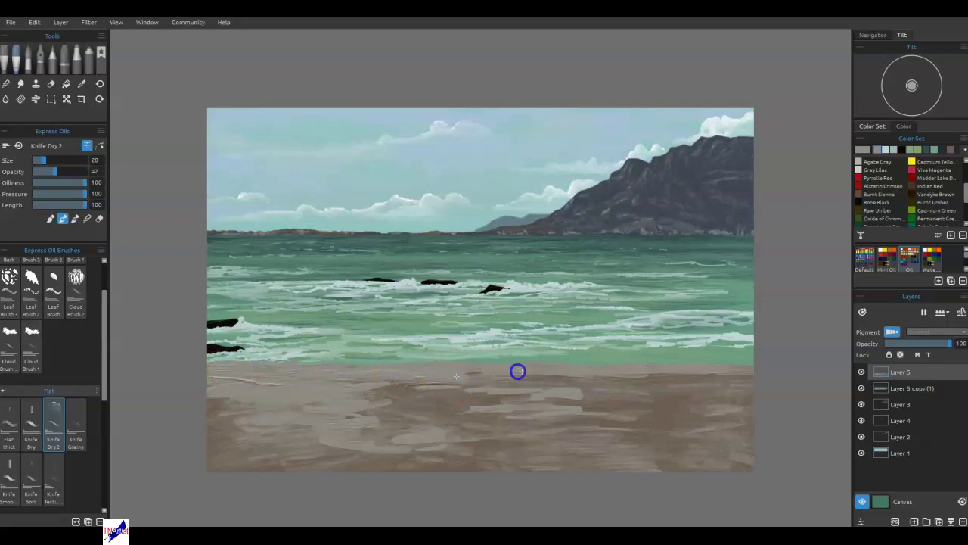
mouse_move(644, 379)
mouse_down()
mouse_move(740, 383)
mouse_move(732, 411)
mouse_move(728, 381)
mouse_up()
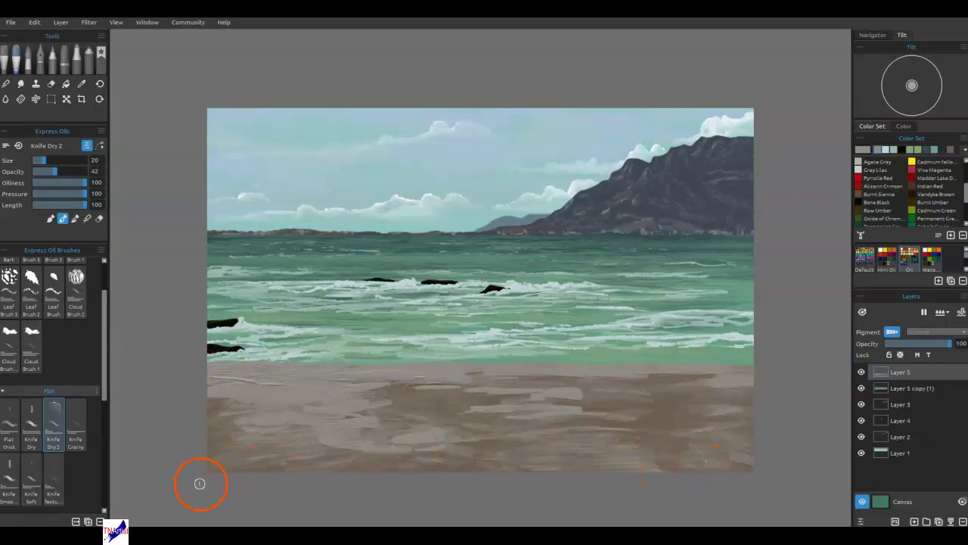
drag(326, 469, 262, 409)
drag(259, 406, 638, 384)
Blend the grey and brown sand strokes across the foreground and soften its edge with the sea using Knife Dry 2
key(n)
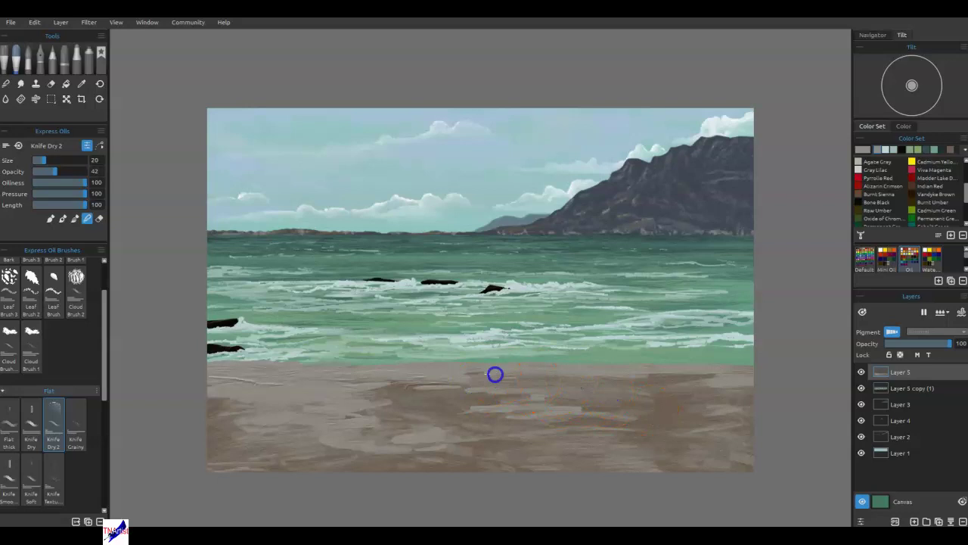
click(709, 374)
drag(747, 441, 556, 405)
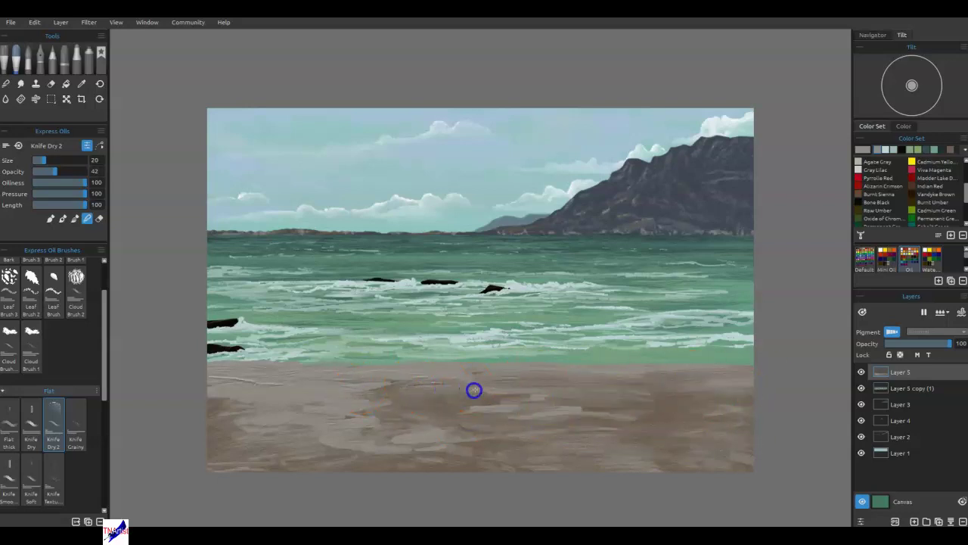
mouse_move(232, 383)
mouse_down()
mouse_move(209, 375)
mouse_move(257, 394)
mouse_move(202, 443)
mouse_move(237, 459)
mouse_move(253, 426)
mouse_move(218, 412)
mouse_move(269, 395)
mouse_move(235, 377)
mouse_move(423, 417)
mouse_move(474, 393)
mouse_move(562, 408)
mouse_move(715, 391)
mouse_move(764, 371)
mouse_move(588, 367)
mouse_move(507, 380)
mouse_move(373, 383)
mouse_move(510, 395)
mouse_move(645, 391)
mouse_up()
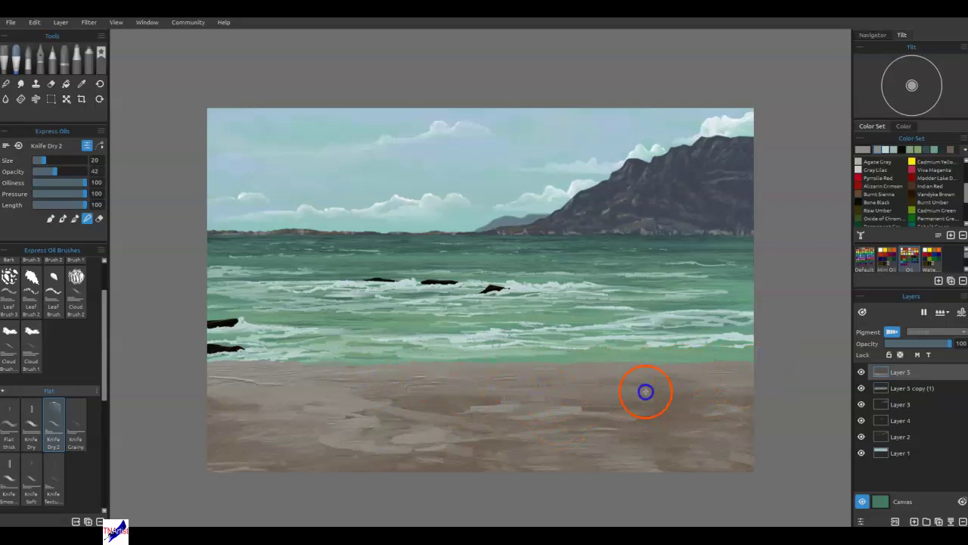
mouse_move(280, 373)
mouse_down()
mouse_move(321, 367)
mouse_move(253, 363)
mouse_up()
mouse_move(469, 386)
mouse_down()
mouse_move(451, 404)
mouse_move(568, 440)
mouse_up()
drag(745, 440, 654, 446)
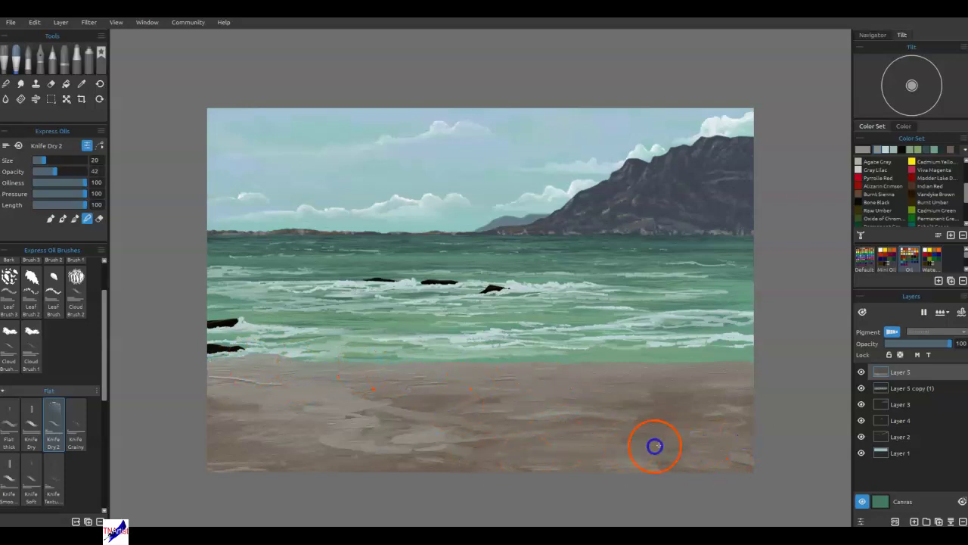
click(775, 389)
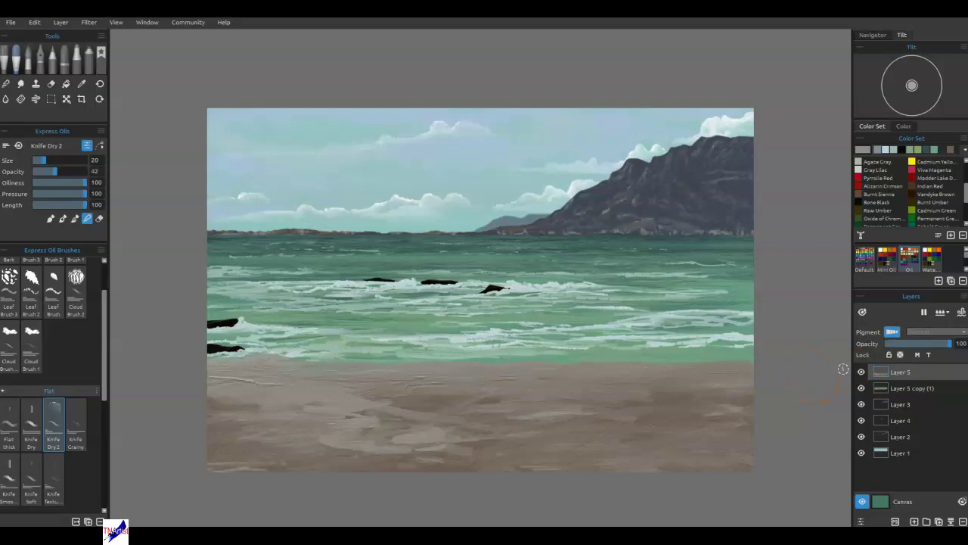
Show the speckled stencil over the canvas, unlock its size ratio and stretch it across the full canvas width
click(967, 326)
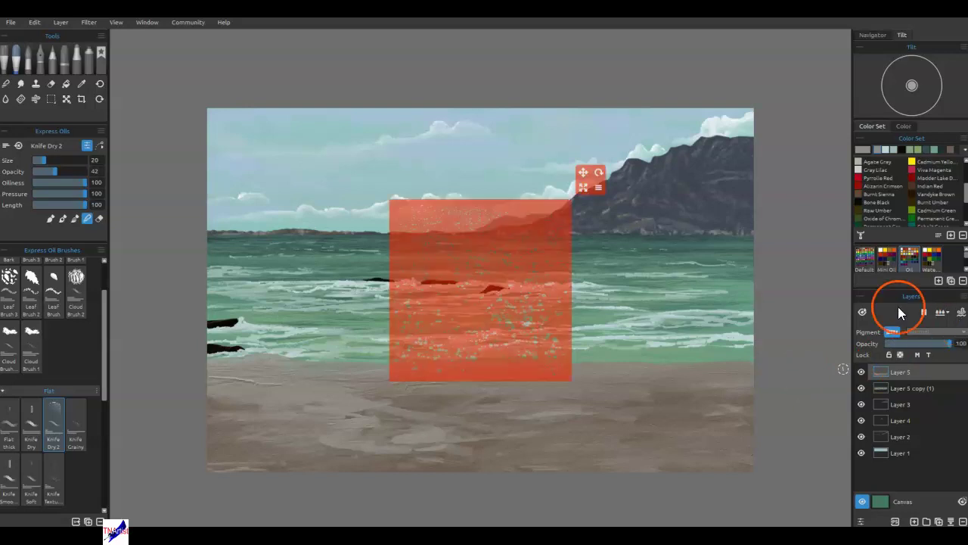
click(599, 188)
click(611, 268)
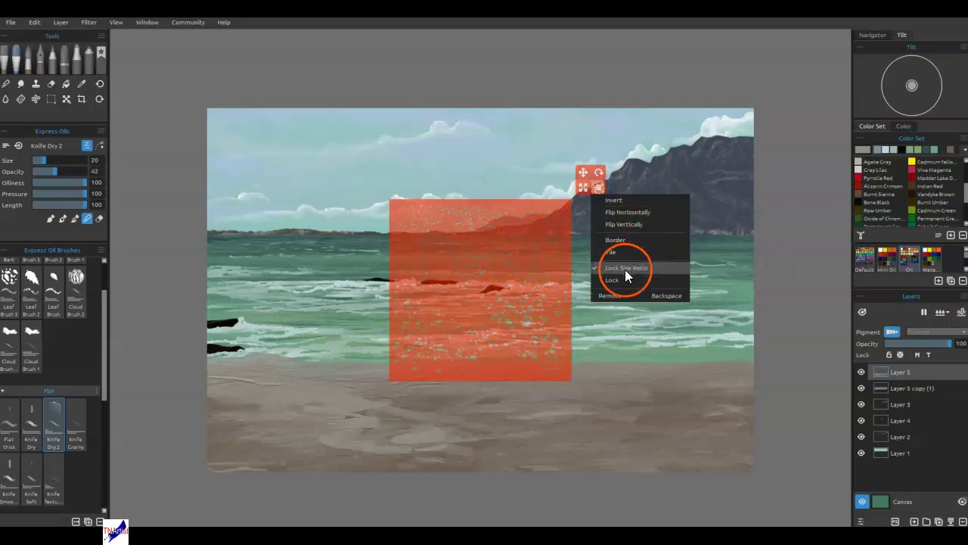
drag(583, 187, 804, 197)
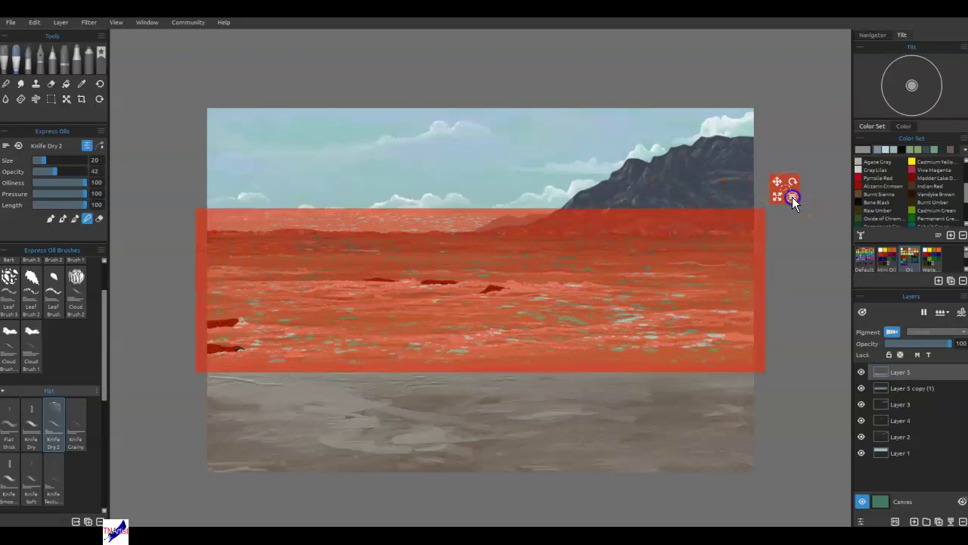
Lock the stencil's size ratio again, enlarge it past the canvas edges and move it down over the sandy foreground
click(793, 197)
click(818, 278)
drag(778, 197, 850, 95)
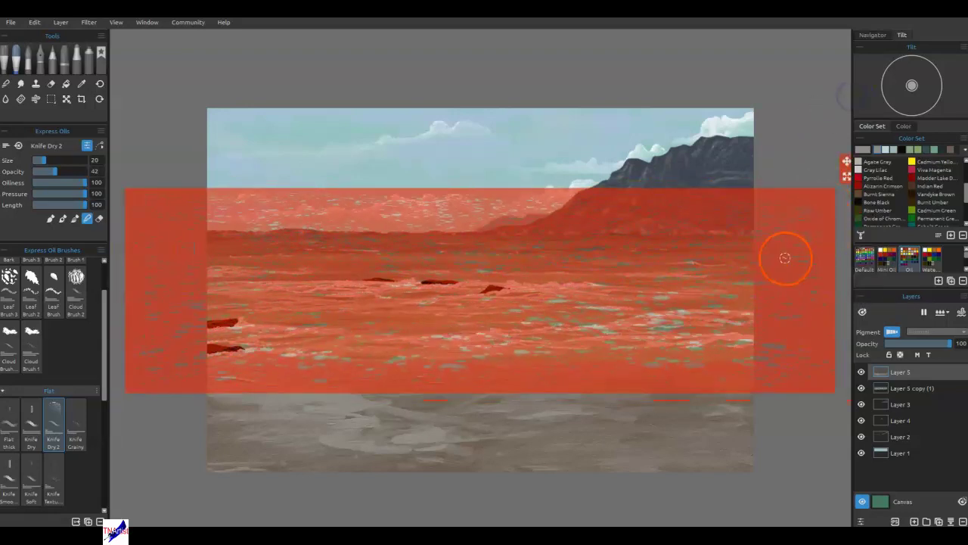
drag(785, 259, 777, 393)
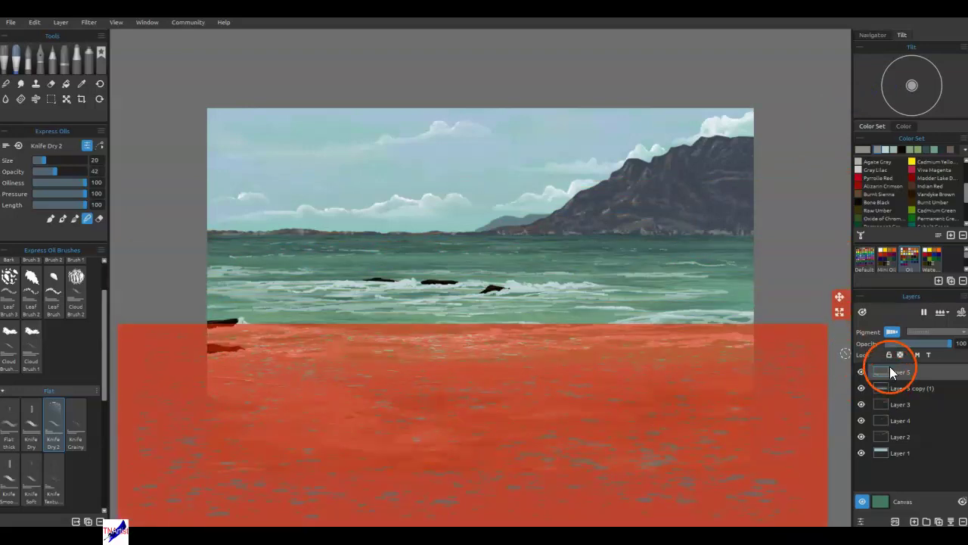
Lock the foreground layer's transparency and paint dark teal flecks on the sand through the stencil
click(899, 355)
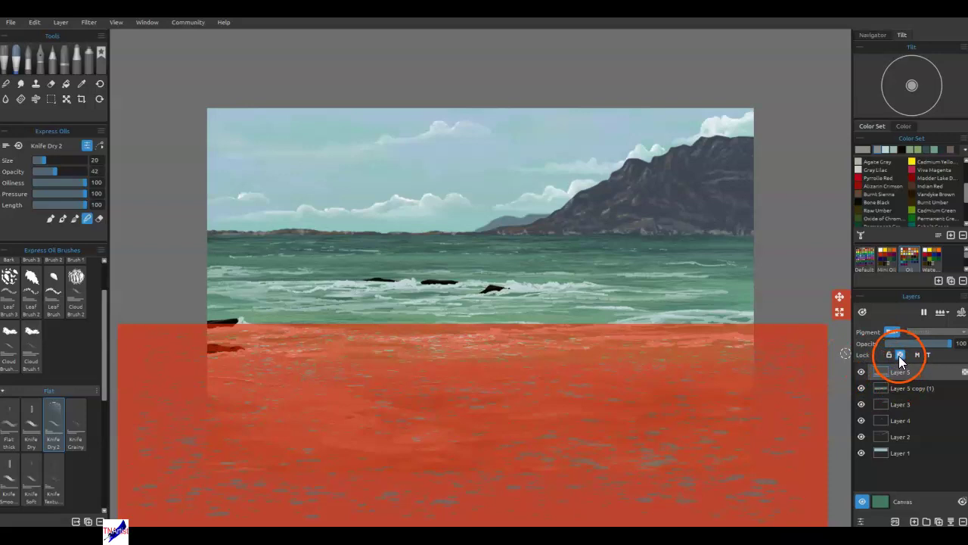
click(84, 254)
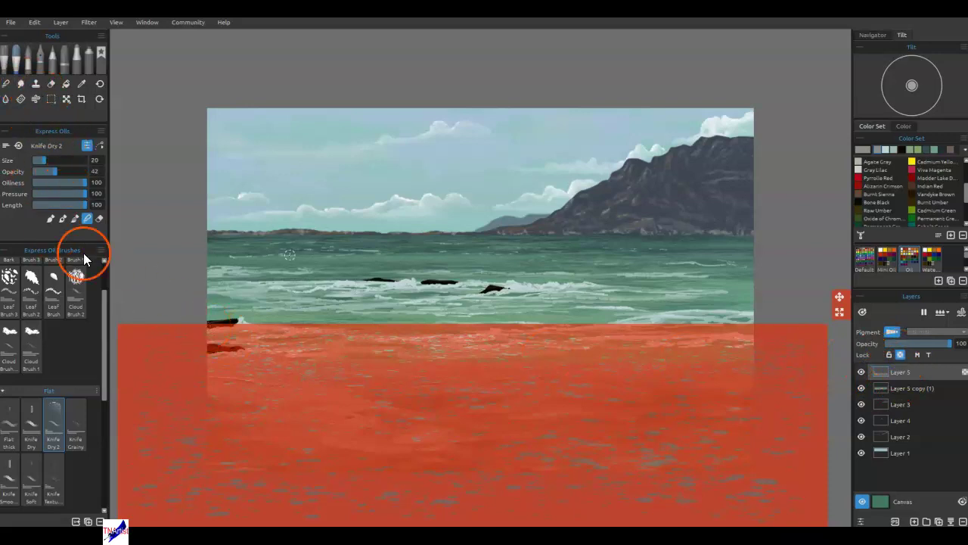
click(929, 151)
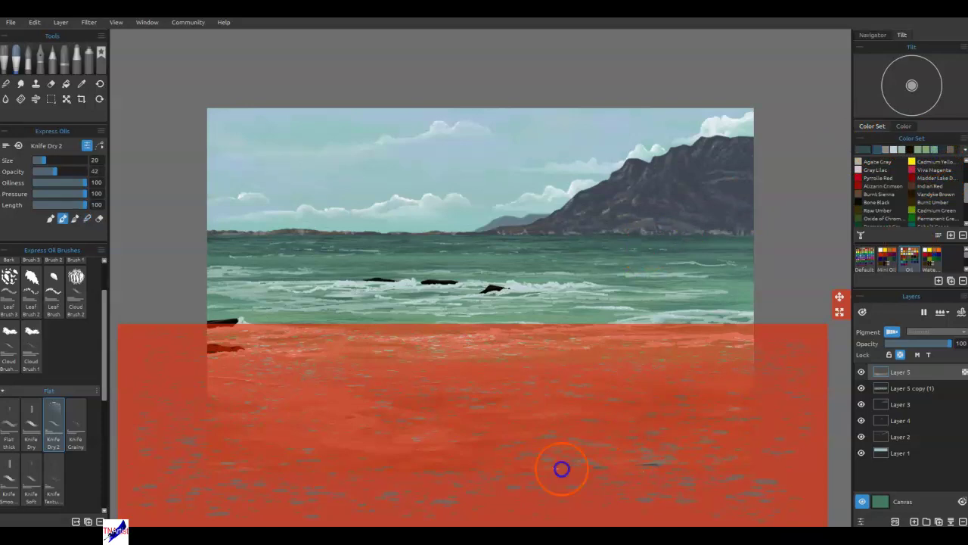
drag(299, 446, 315, 446)
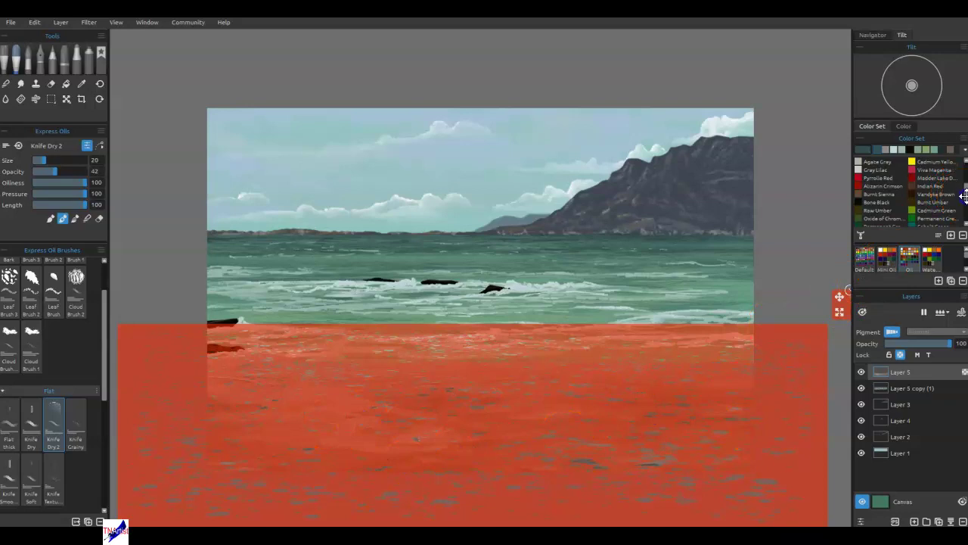
Paint Paynes Grey flecks across the middle of the sand through the stencil
drag(963, 199, 966, 210)
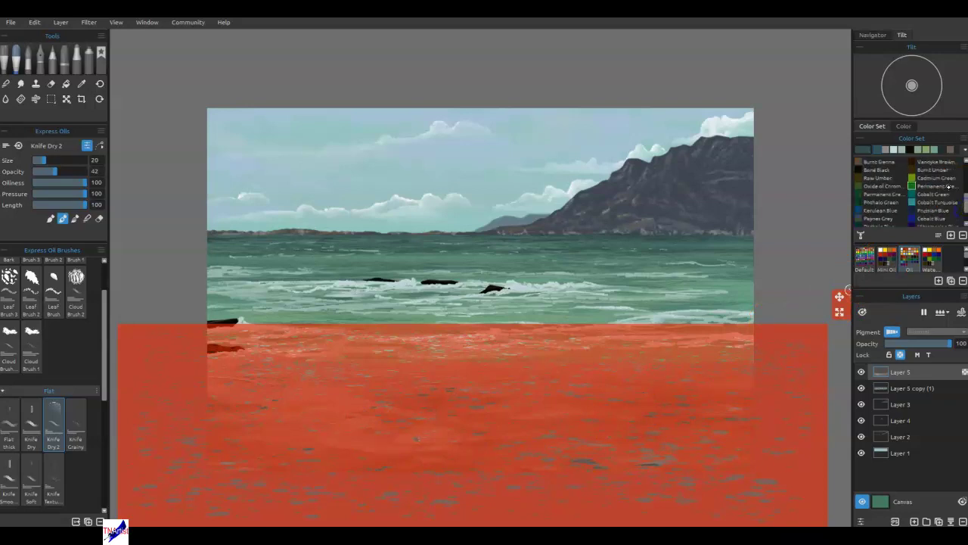
click(873, 218)
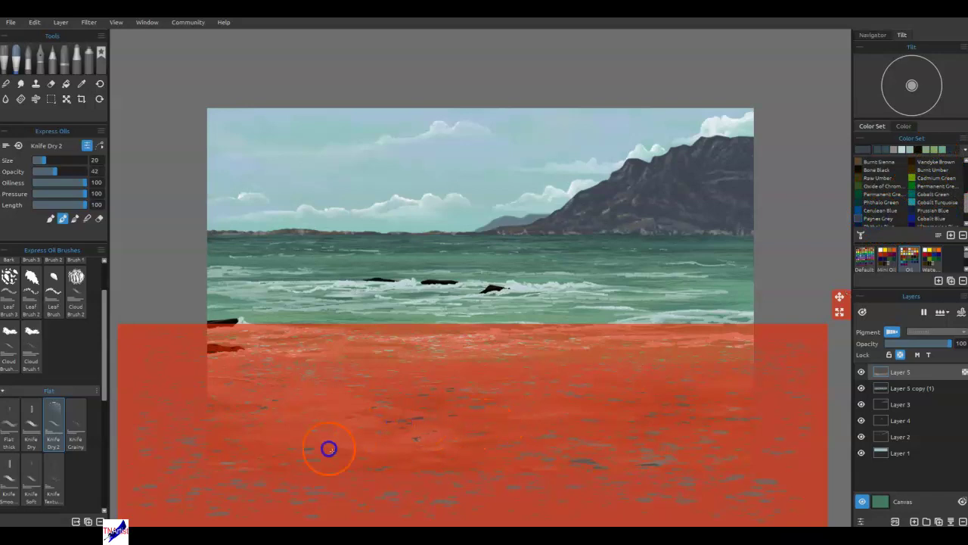
mouse_move(374, 439)
mouse_down()
mouse_move(541, 419)
mouse_move(519, 405)
mouse_up()
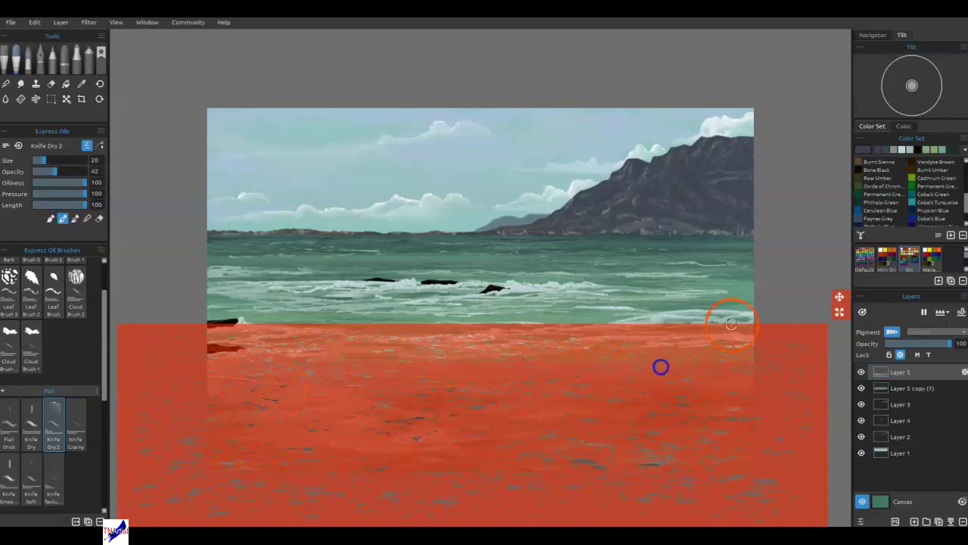
Add Burnt Sienna flecks and light grey flecks to the sand through the stencil with Knife Dry 2 at size 20
click(871, 162)
mouse_move(639, 414)
mouse_down()
mouse_move(682, 413)
mouse_move(626, 443)
mouse_move(670, 447)
mouse_up()
mouse_move(506, 397)
mouse_down()
mouse_move(474, 378)
mouse_move(354, 456)
mouse_move(339, 379)
mouse_move(427, 379)
mouse_move(556, 421)
mouse_move(343, 429)
mouse_up()
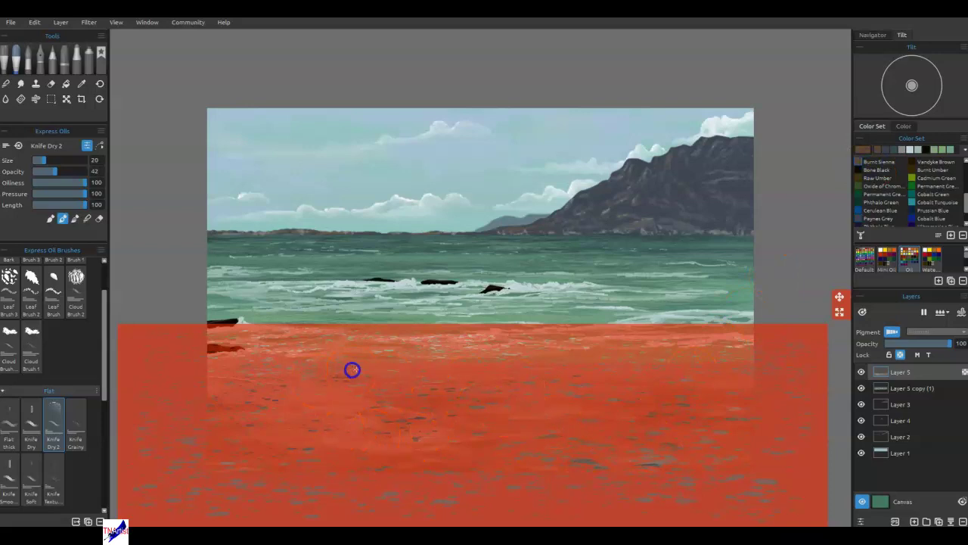
click(741, 358)
click(902, 150)
mouse_move(561, 441)
mouse_down()
mouse_move(566, 464)
mouse_move(452, 442)
mouse_move(359, 407)
mouse_up()
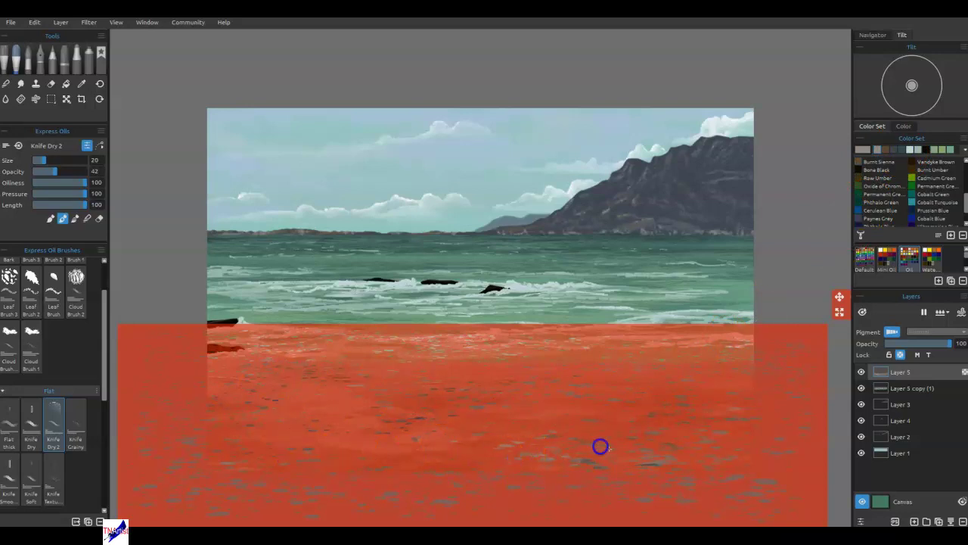
Enlarge Knife Dry 2 to size 40 and blend the flecks across the sand through the stencil
click(695, 405)
key(bracketright)
key(bracketright)
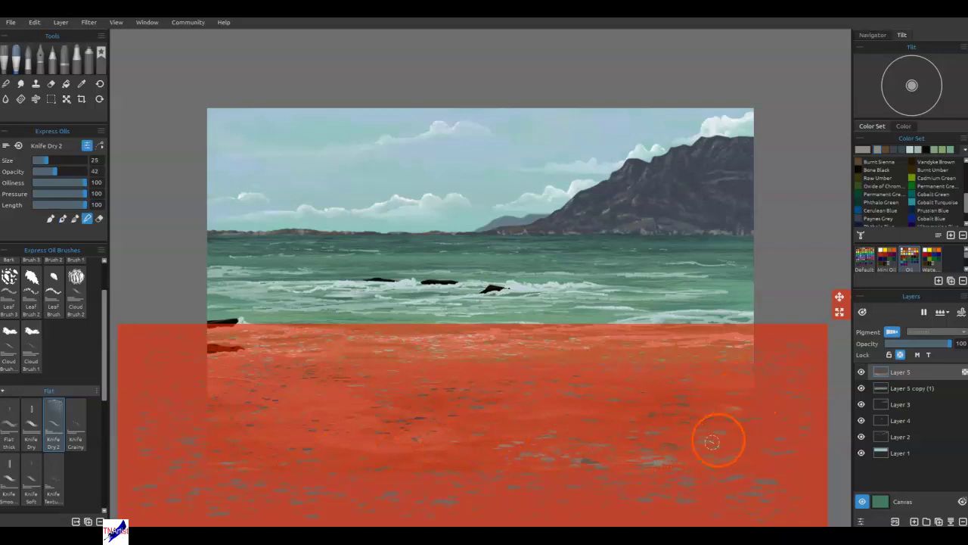
click(657, 443)
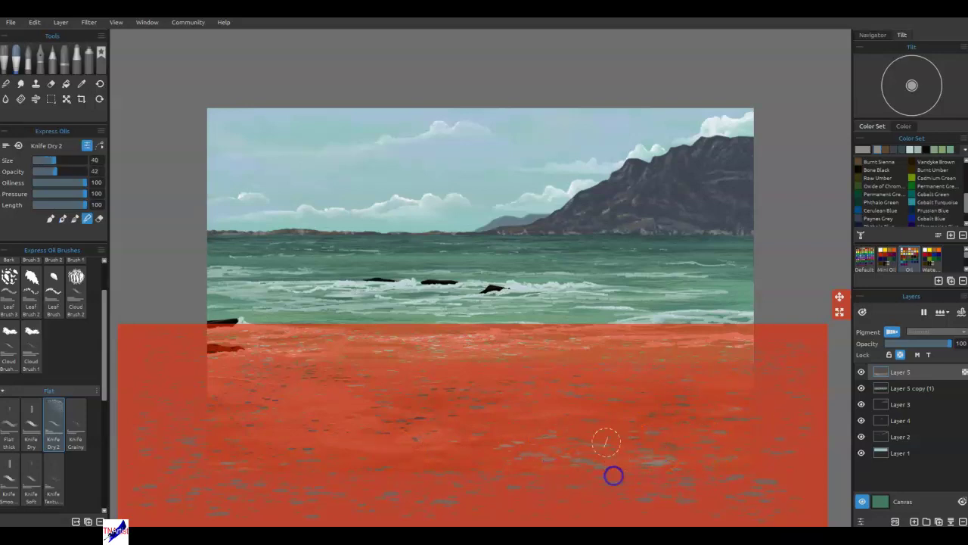
click(428, 422)
click(225, 444)
click(559, 417)
click(715, 402)
click(661, 386)
click(719, 420)
drag(351, 388, 385, 382)
drag(301, 368, 340, 386)
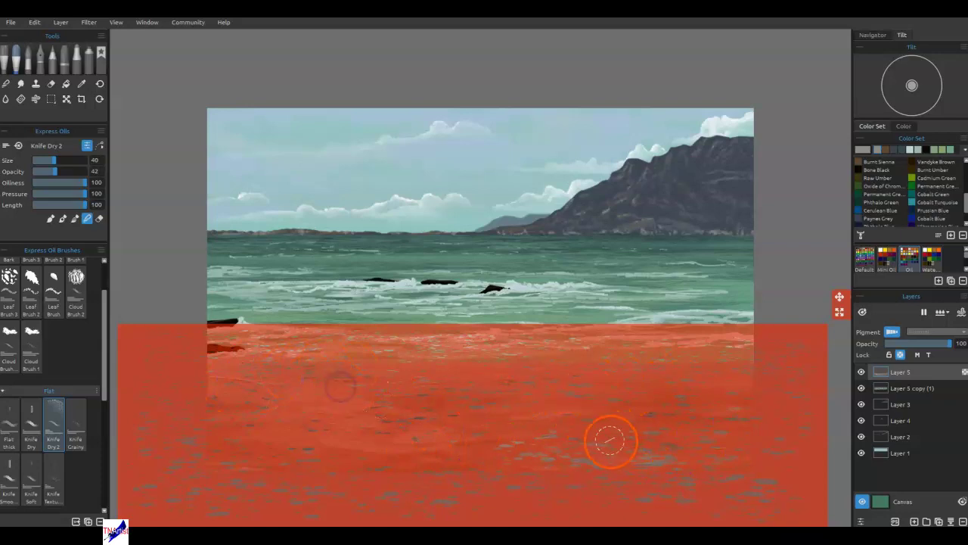
Shift the stencil down so its upper edge meets the shoreline and blend the sand through the new openings
mouse_move(609, 426)
mouse_down()
mouse_move(599, 458)
mouse_move(586, 464)
mouse_move(595, 465)
mouse_up()
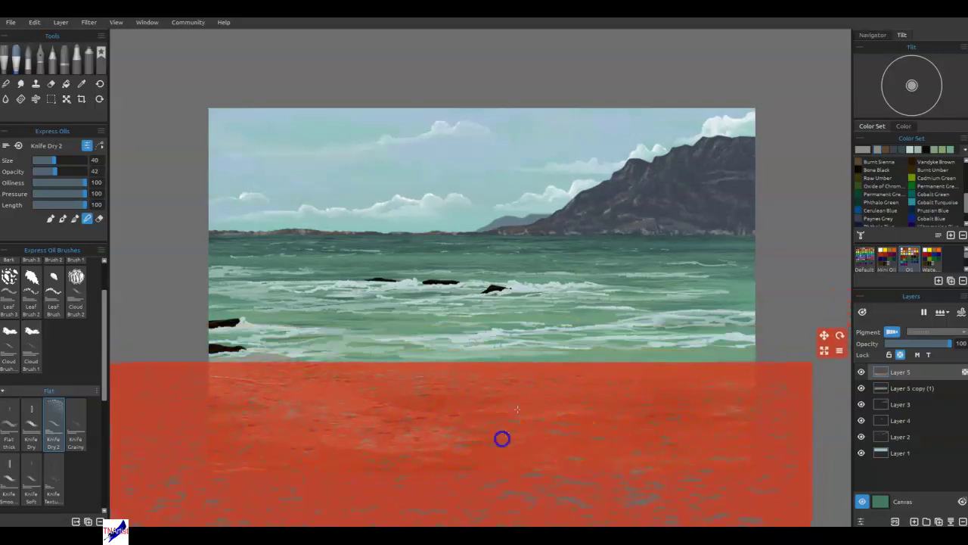
click(385, 401)
drag(218, 455, 270, 460)
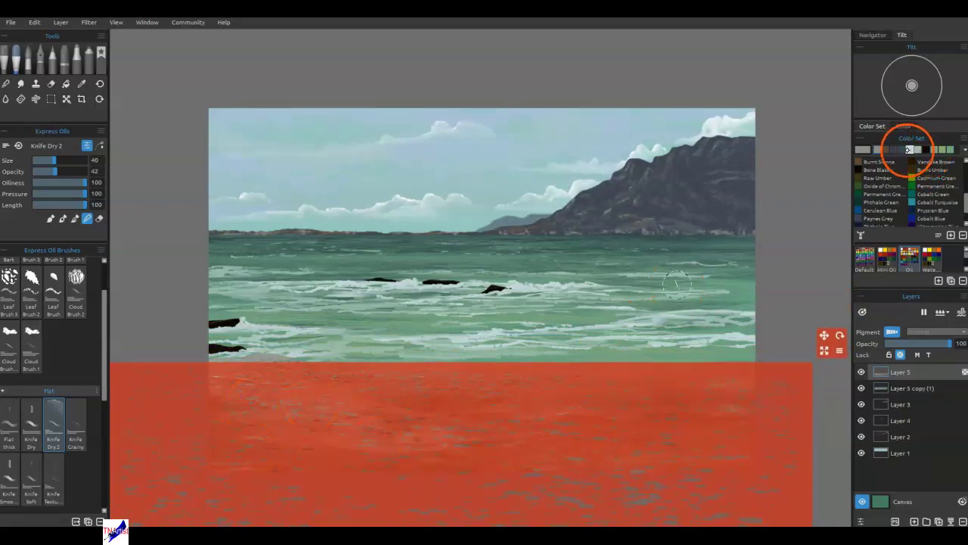
Paint dark grey flecks across the sand through the repositioned stencil and blend them in
click(895, 151)
mouse_move(567, 463)
mouse_down()
mouse_move(591, 450)
mouse_move(632, 460)
mouse_up()
drag(554, 445, 640, 431)
drag(498, 457, 449, 426)
mouse_move(520, 482)
mouse_down()
mouse_move(386, 426)
mouse_move(294, 433)
mouse_up()
key(b)
mouse_move(456, 439)
mouse_down()
mouse_move(289, 417)
mouse_move(263, 399)
mouse_up()
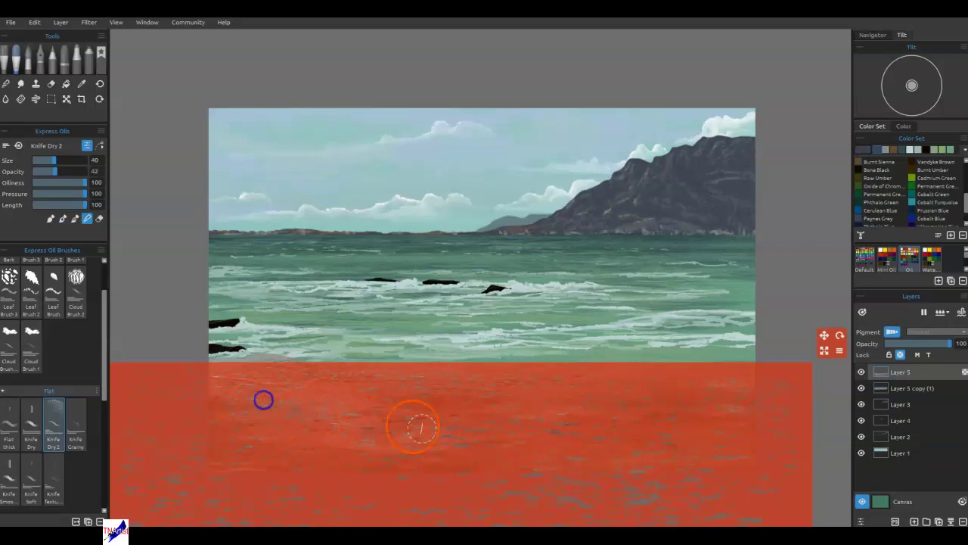
Paint light green flecks over the lower sand through the stencil and blend them in
click(943, 148)
drag(562, 454, 601, 477)
drag(566, 454, 513, 467)
drag(480, 439, 351, 470)
drag(343, 469, 307, 463)
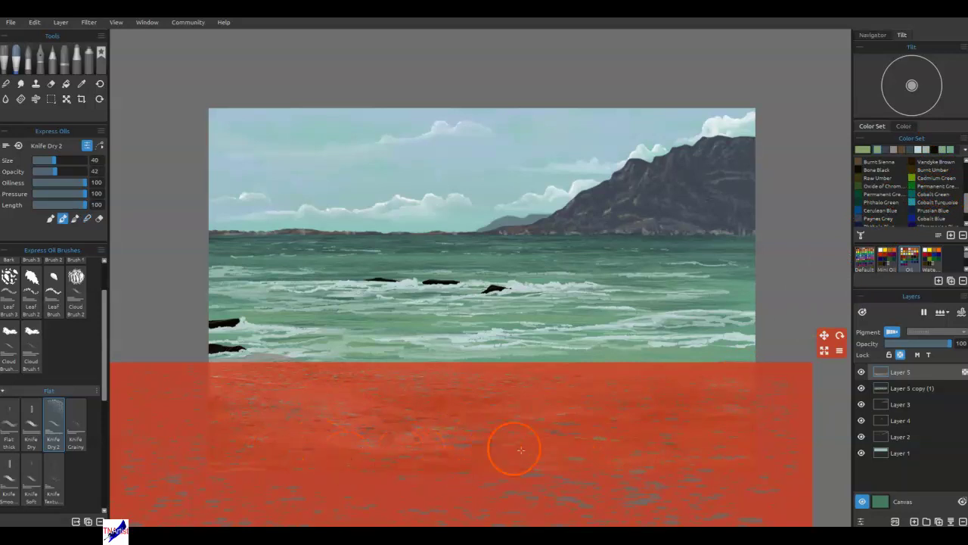
key(b)
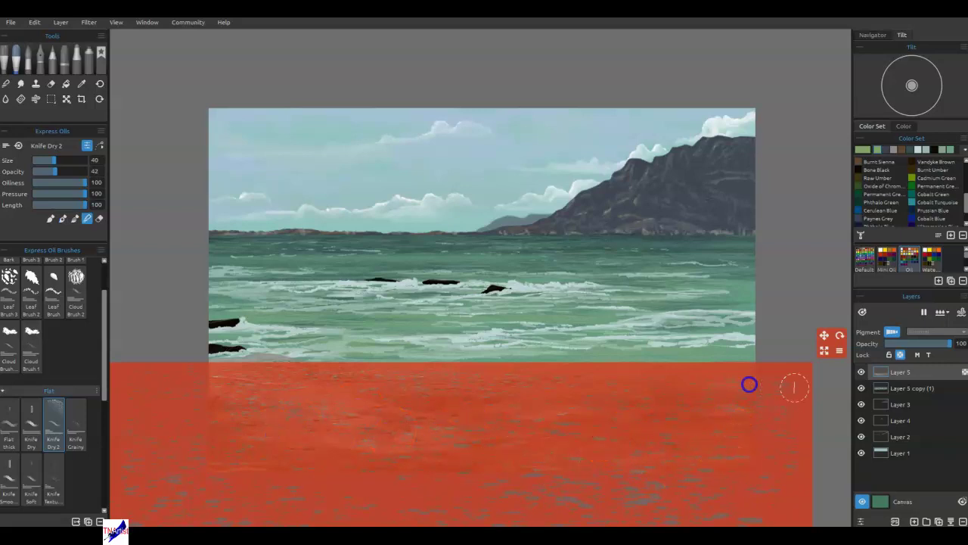
Hide the stencil and add a new layer above the sandy foreground
key(ctrl+h)
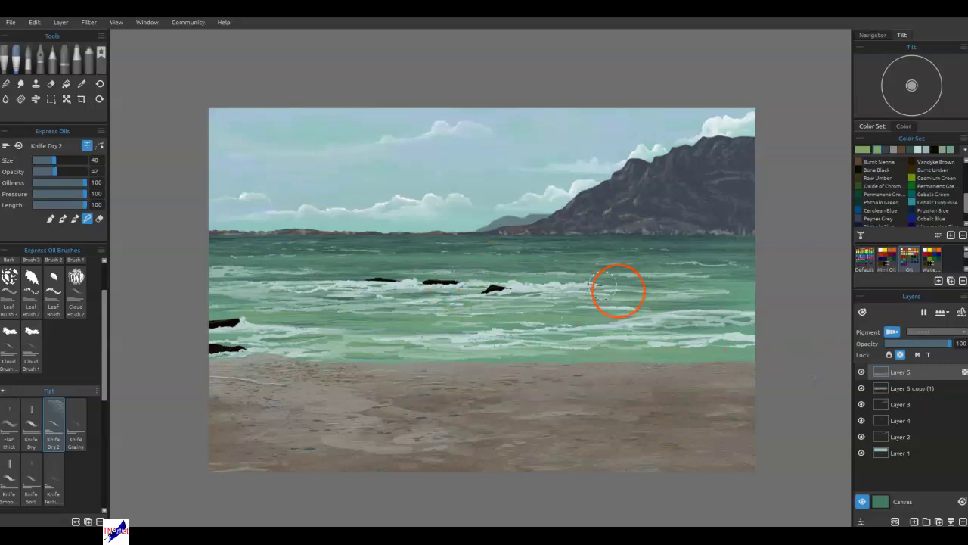
click(914, 521)
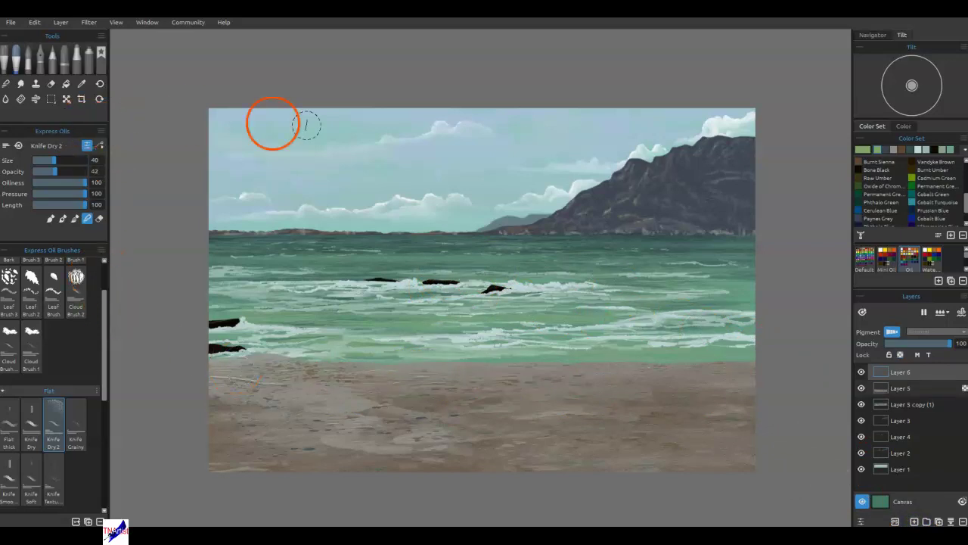
Test the Round Soft glaze brush at size 16 with a light green stroke on the sand
click(938, 162)
click(943, 149)
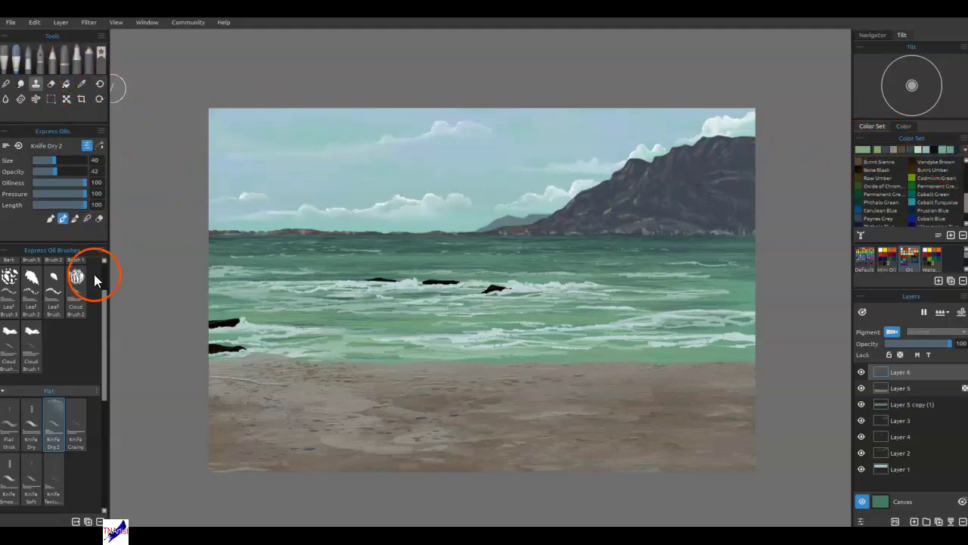
scroll(51, 427, down, 3)
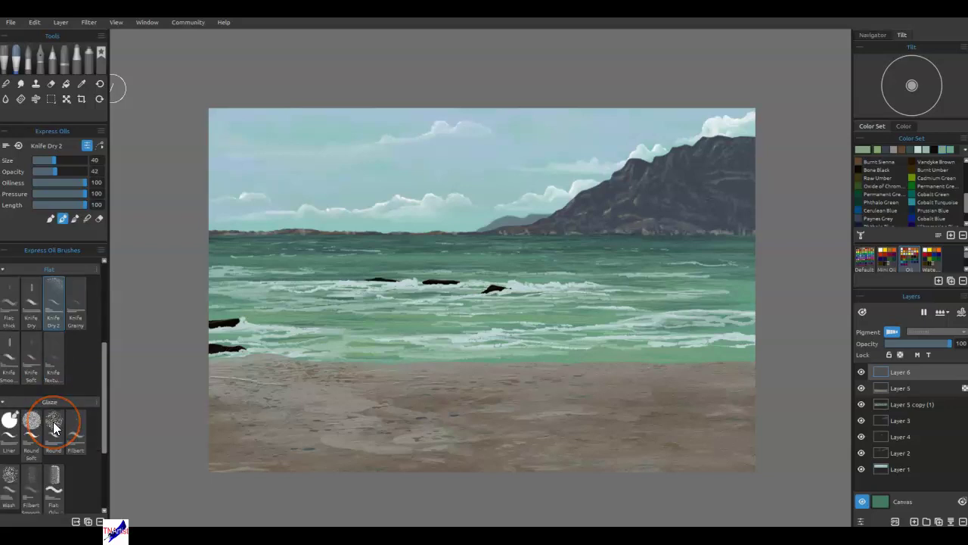
click(27, 439)
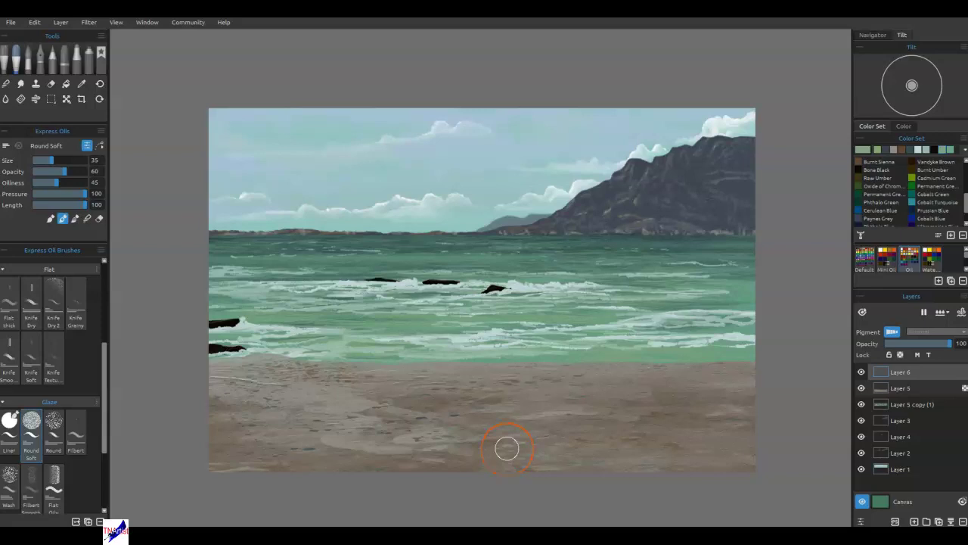
key([)
key([)
key([)
key([)
key([)
key([)
key([)
key([)
key([)
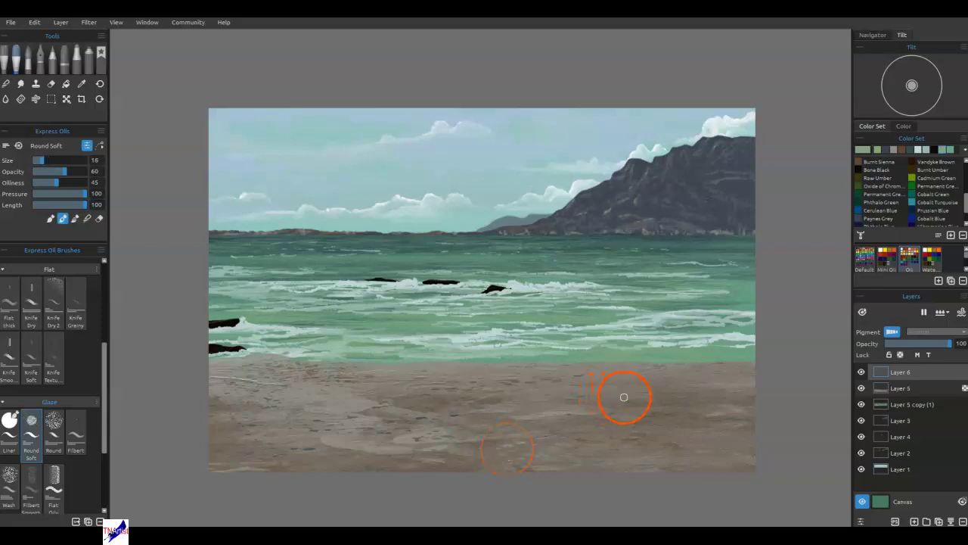
drag(630, 388, 627, 424)
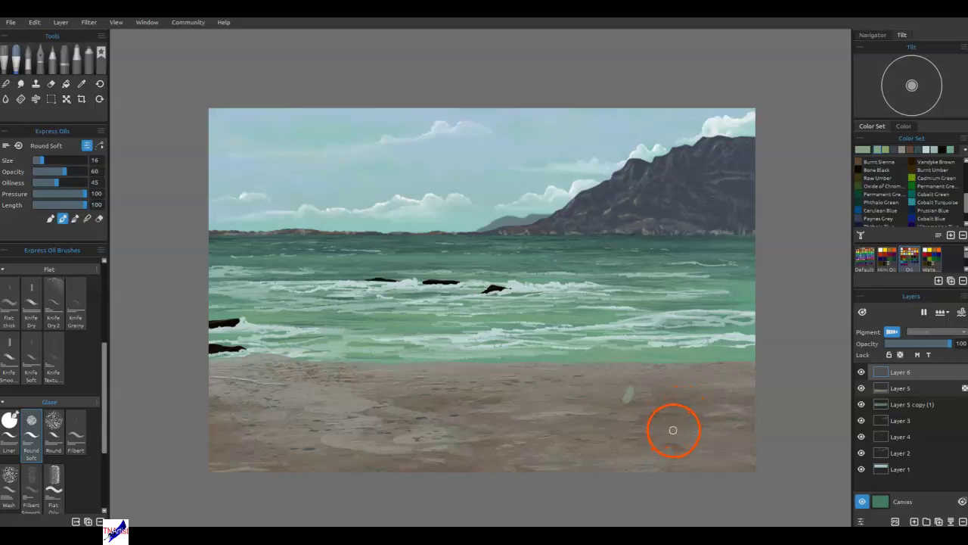
Test the Oily Round oil brush at size 16 with a light green stroke on the sand and undo it
click(25, 65)
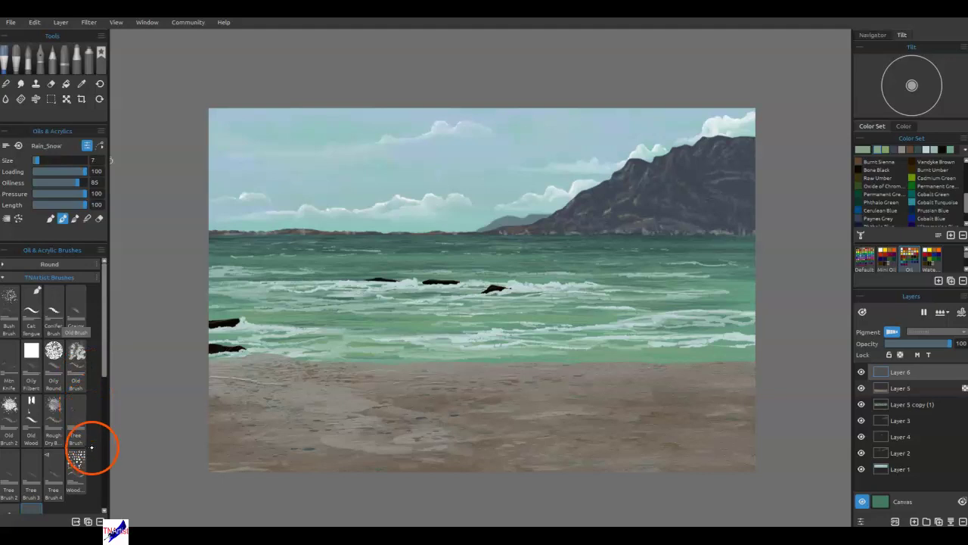
click(53, 355)
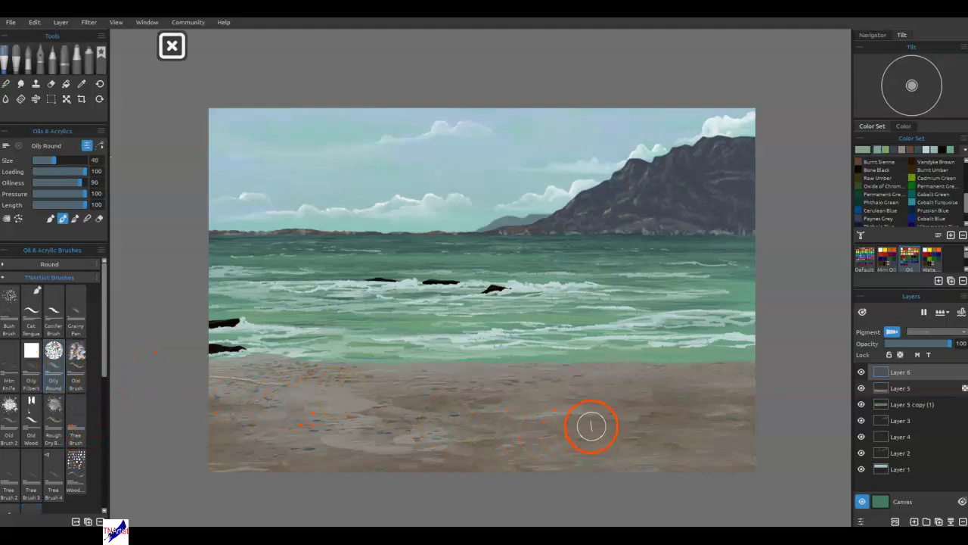
key([)
key([)
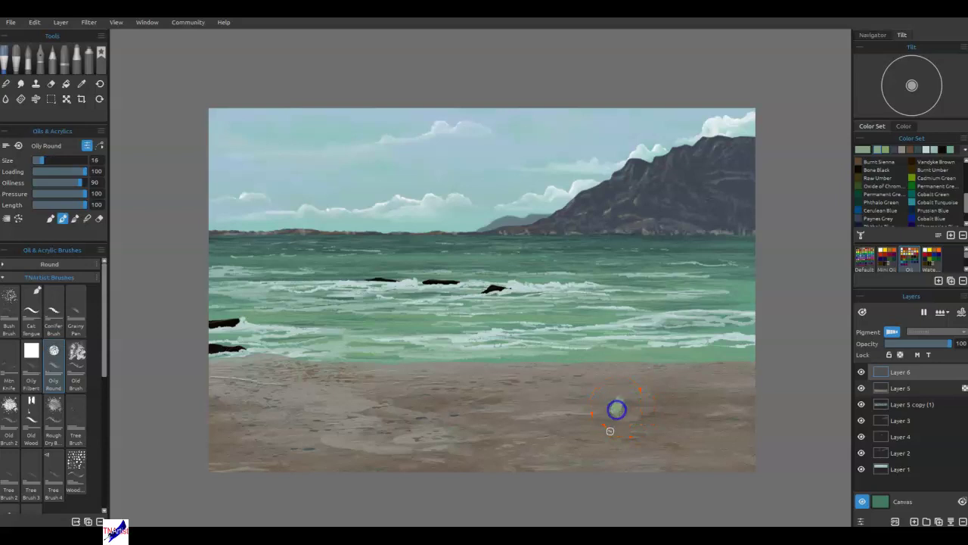
key(ctrl+z)
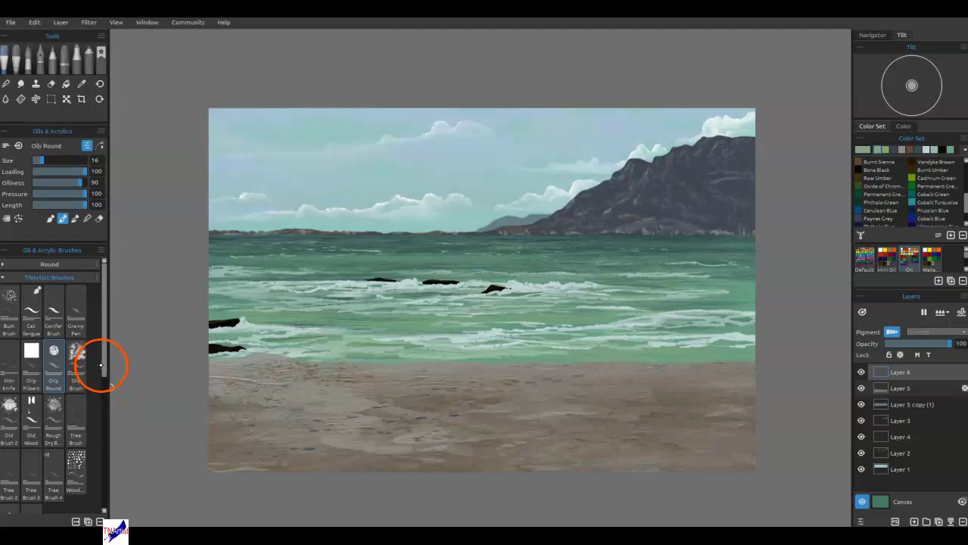
Test the Cat Tongue brush at size 10 and the Grainy Pen at size 18 with light green strokes on the sand
click(75, 312)
click(33, 312)
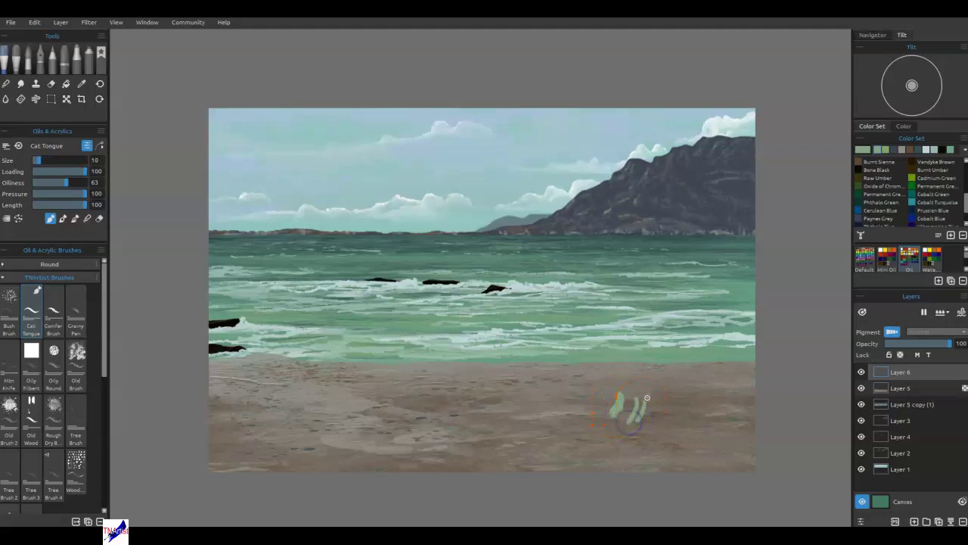
scroll(671, 392, up, 1)
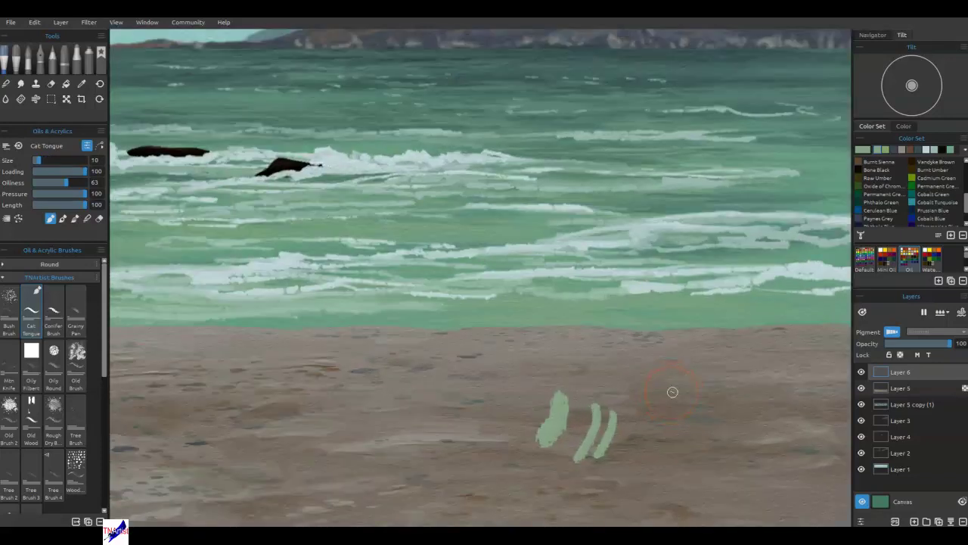
scroll(672, 392, down, 2)
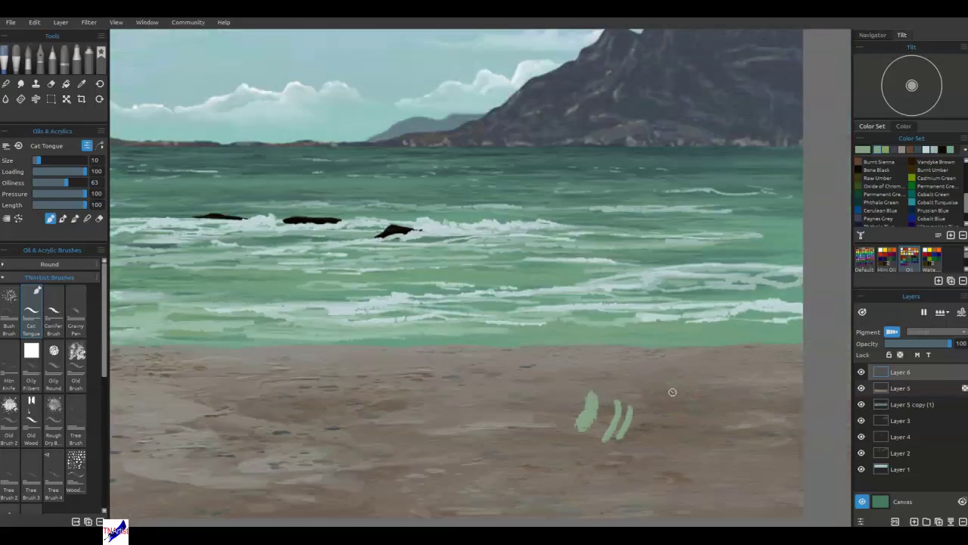
click(78, 317)
mouse_move(450, 413)
mouse_down()
mouse_move(469, 411)
mouse_move(507, 363)
mouse_up()
drag(536, 427, 529, 443)
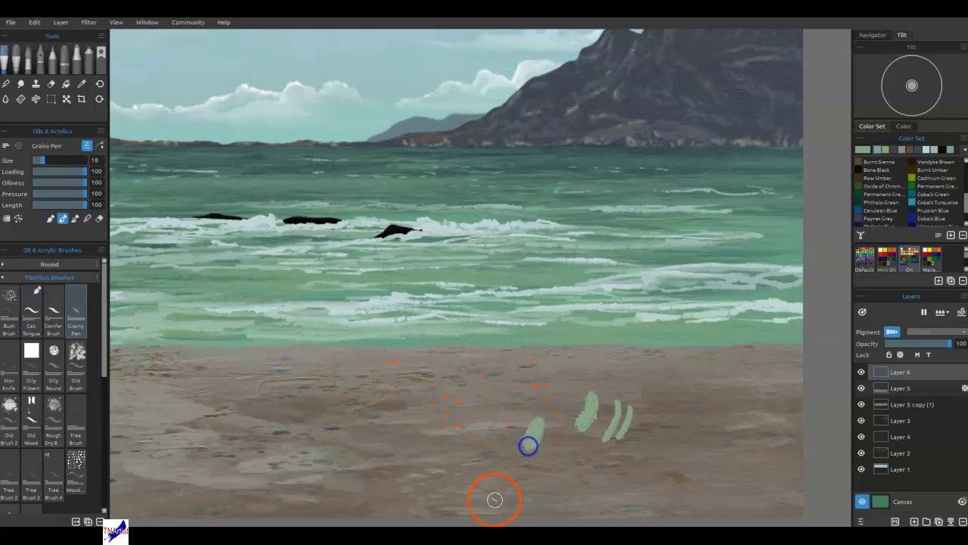
Test the Oily Round and Oily Filbert brushes at size 16 beside the other green strokes and clear the layer
click(48, 363)
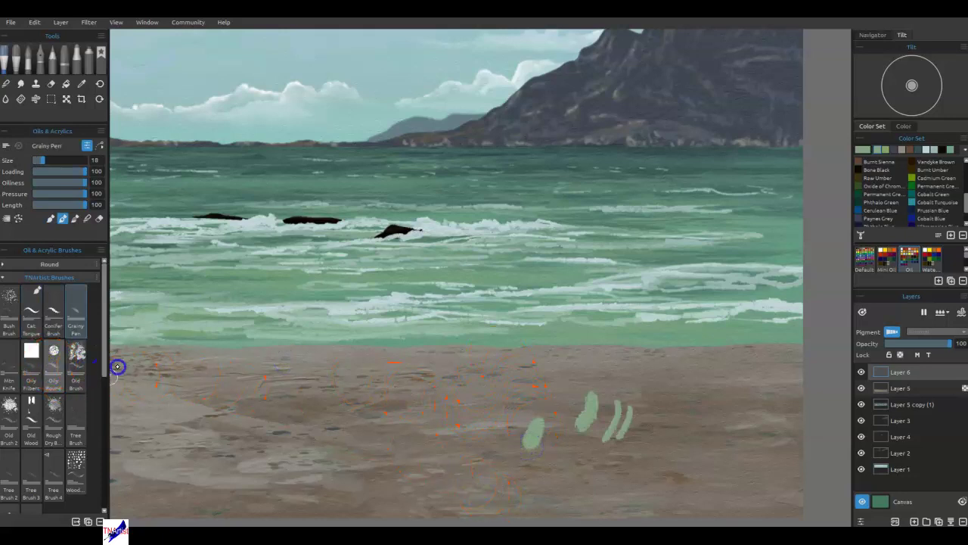
click(31, 355)
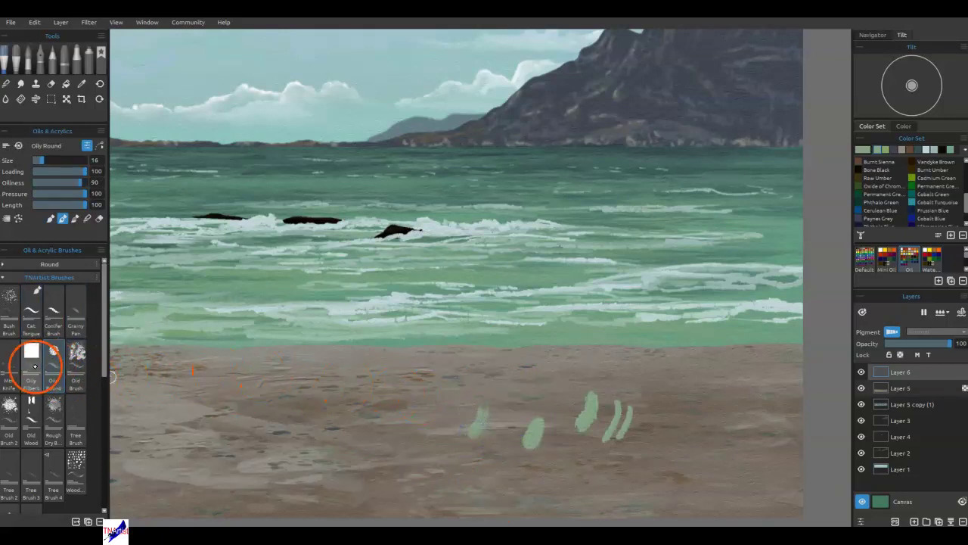
key([)
key([)
key([)
key([)
key([)
key([)
key([)
key([)
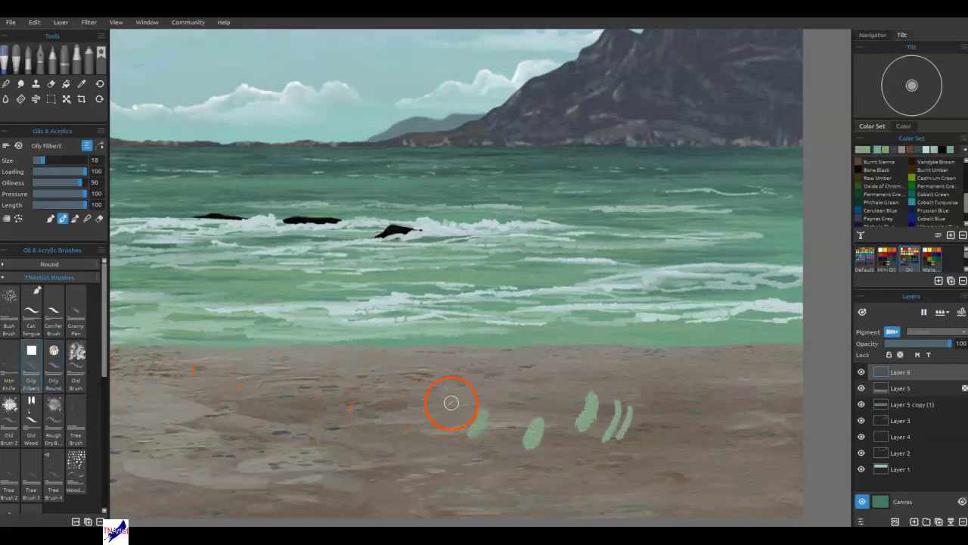
drag(453, 393, 450, 427)
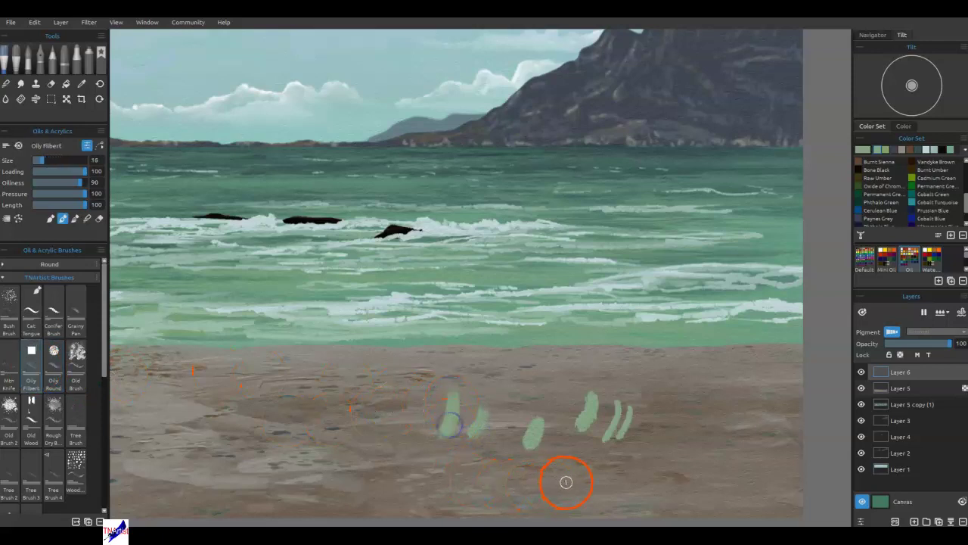
key(ctrl+alt)
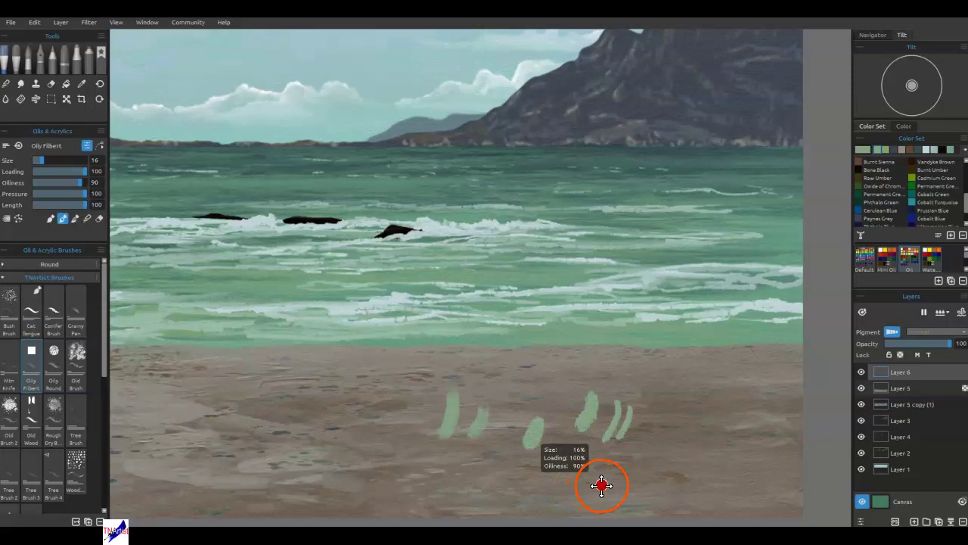
key(Delete)
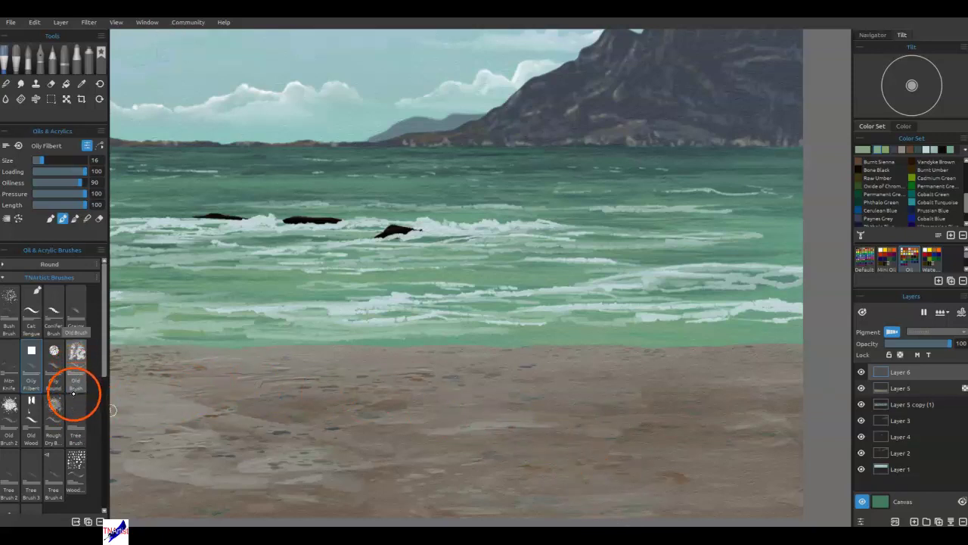
Test the Old Brush on the sand at decreasing sizes down to 12 and undo the light green strokes
click(75, 362)
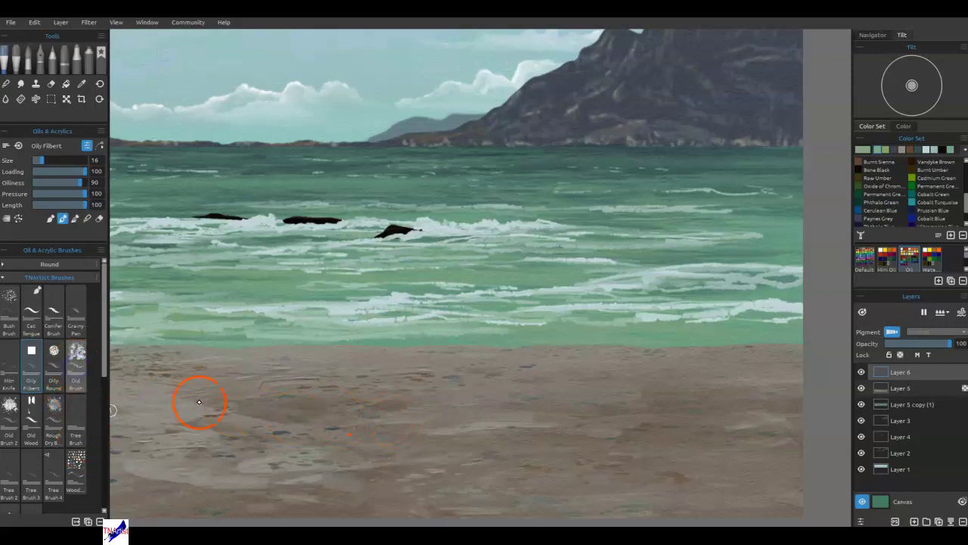
drag(521, 398, 515, 447)
key(Delete)
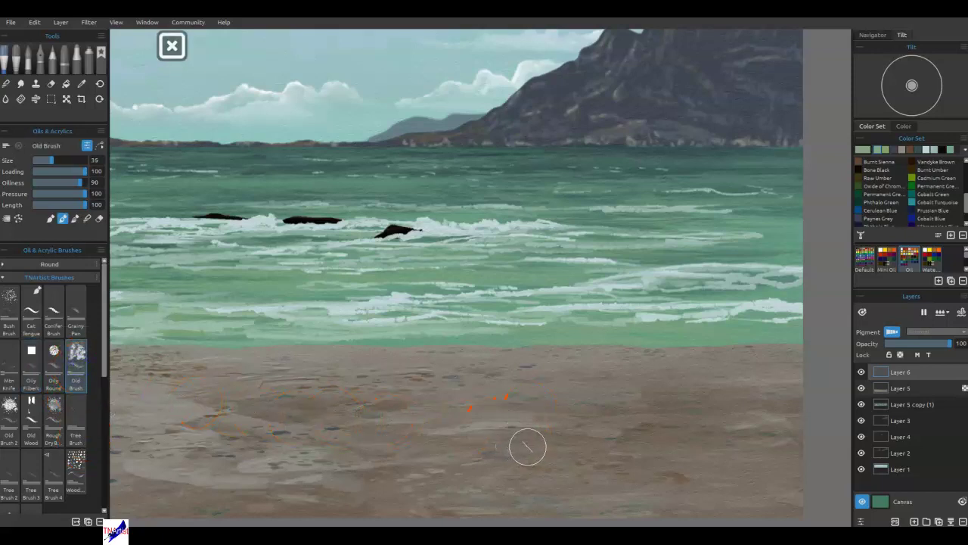
key(bracketleft)
key(bracketleft)
key(bracketleft)
mouse_move(539, 403)
mouse_down()
mouse_move(540, 428)
mouse_move(592, 406)
mouse_up()
key(bracketleft)
key(bracketleft)
key(bracketleft)
click(691, 481)
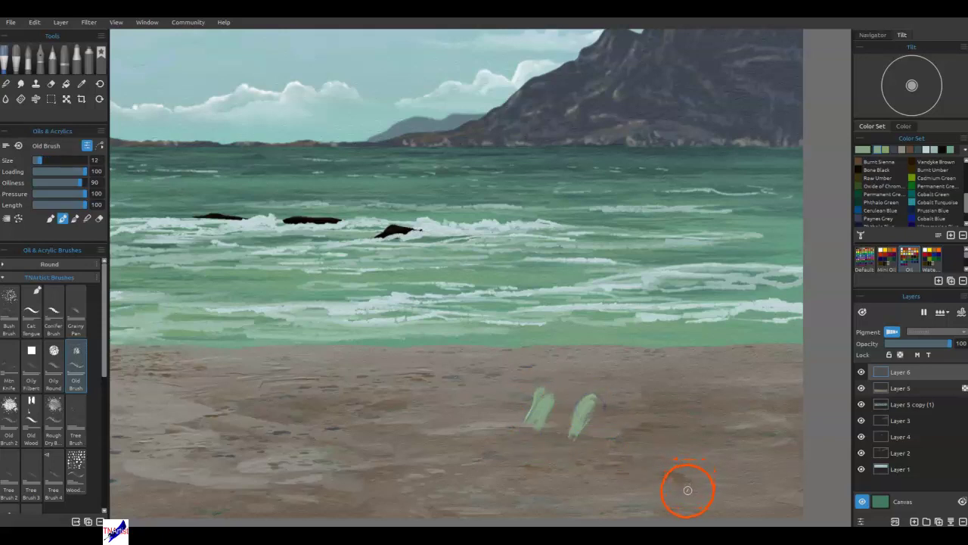
key(ctrl+z)
key(ctrl+z)
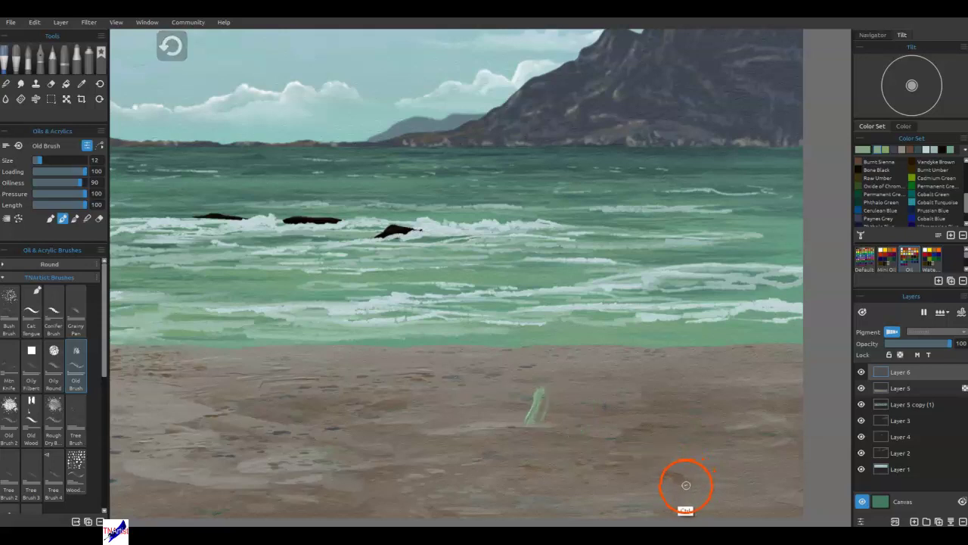
key(ctrl+z)
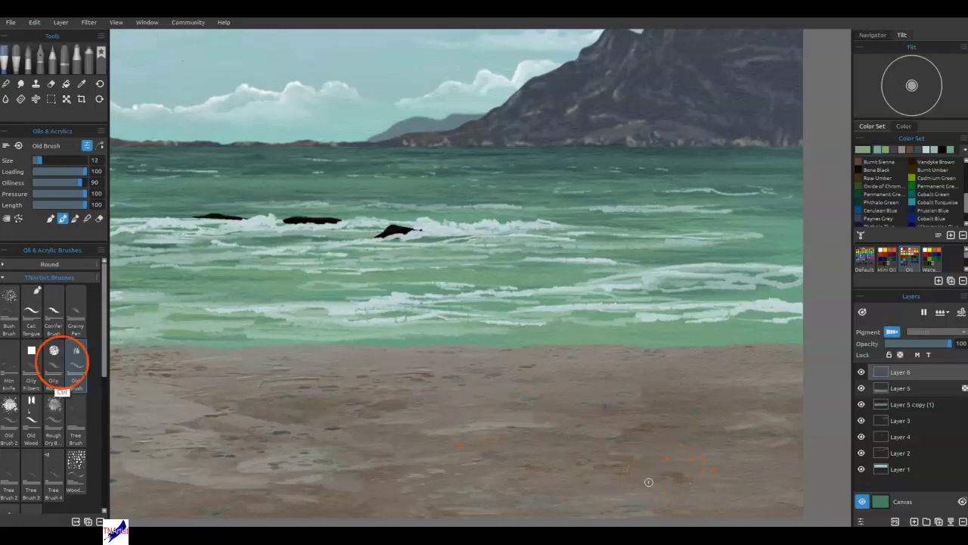
Test Oily Round at size 16 and Round Hard 2 on the sand, including Round Hard 2 with its oiliness raised
click(59, 359)
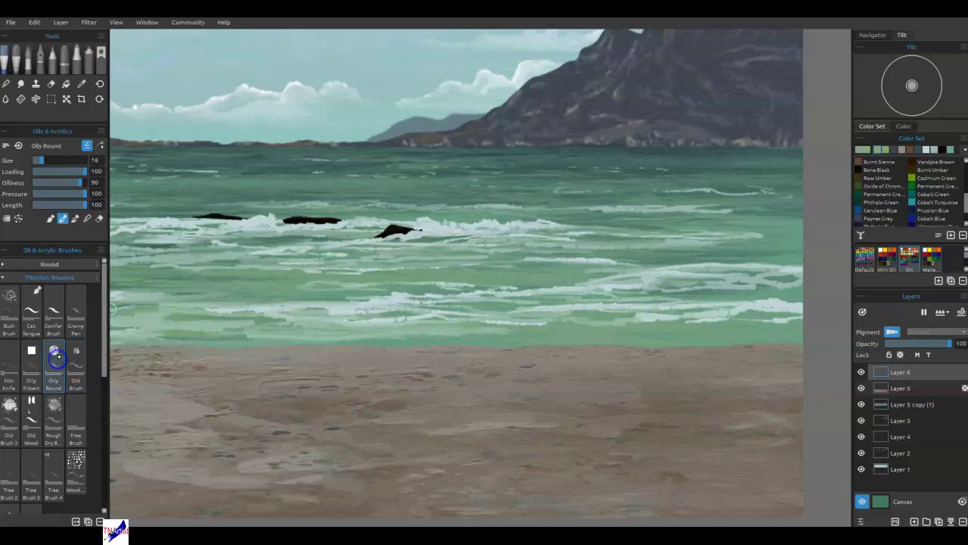
drag(595, 422, 598, 428)
click(20, 99)
click(32, 265)
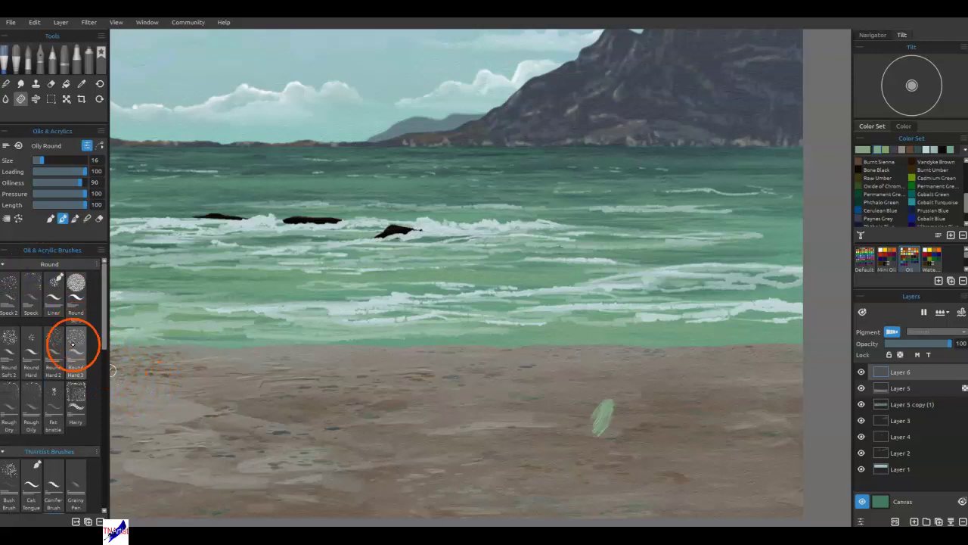
click(62, 371)
drag(499, 428, 497, 445)
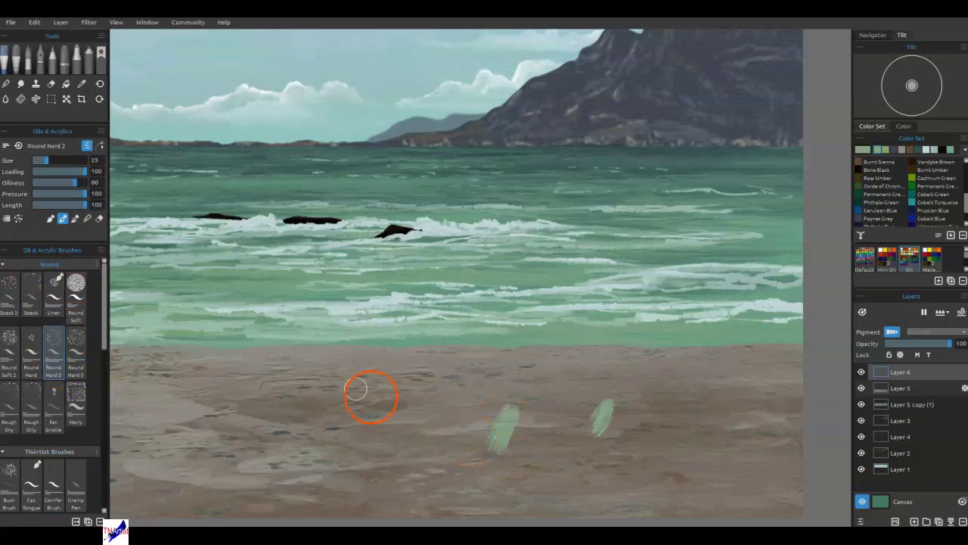
drag(81, 182, 86, 182)
drag(429, 419, 413, 457)
Choose the Round Hard brush at size 12, try one light green stroke on the sand, and clear the layer
click(36, 363)
drag(353, 406, 337, 441)
key(Delete)
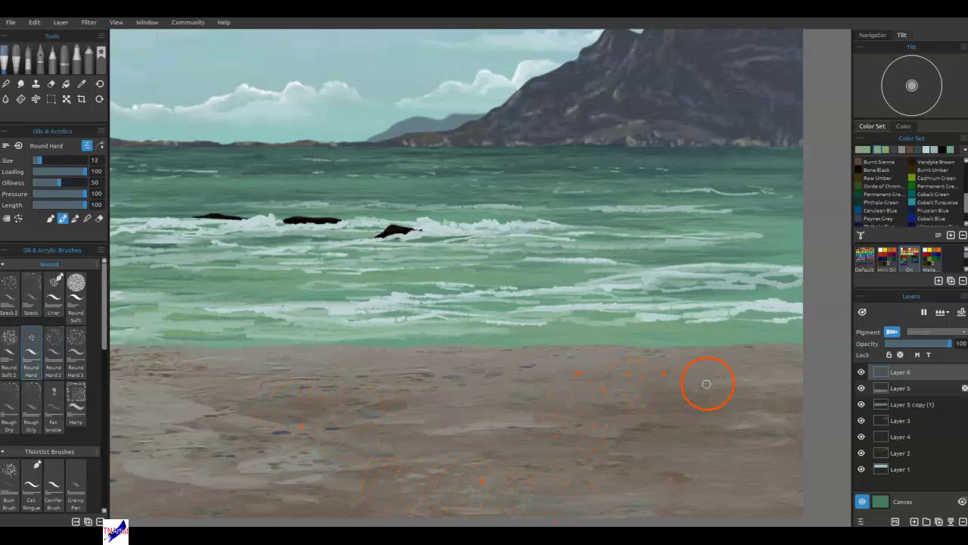
Paint a light green branching plant on the lower right sand, add pale blue-grey highlights to its stems, and blend them
drag(664, 406, 651, 442)
mouse_move(681, 421)
mouse_down()
mouse_move(655, 440)
mouse_move(637, 419)
mouse_move(647, 443)
mouse_move(623, 432)
mouse_move(650, 445)
mouse_move(610, 501)
mouse_move(639, 489)
mouse_up()
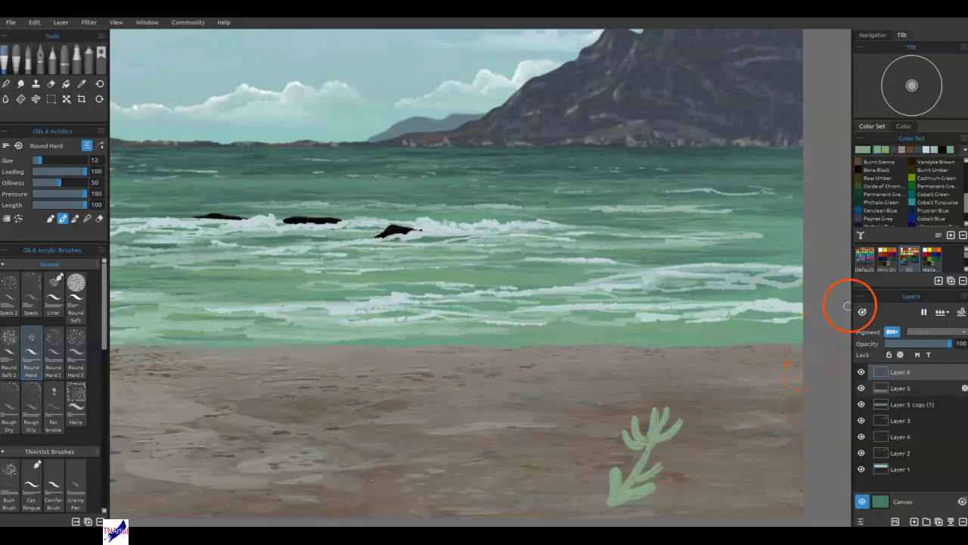
click(929, 149)
drag(656, 411, 653, 445)
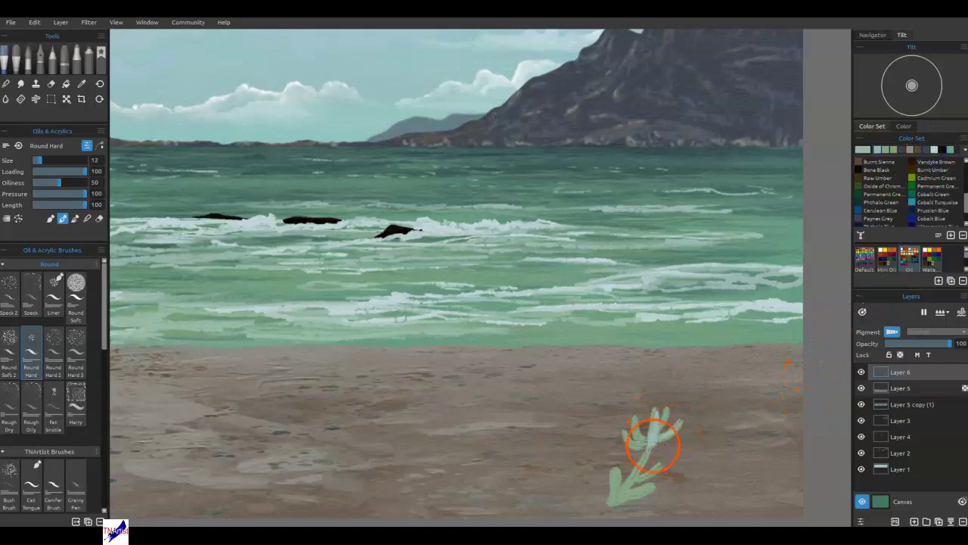
drag(620, 471, 616, 502)
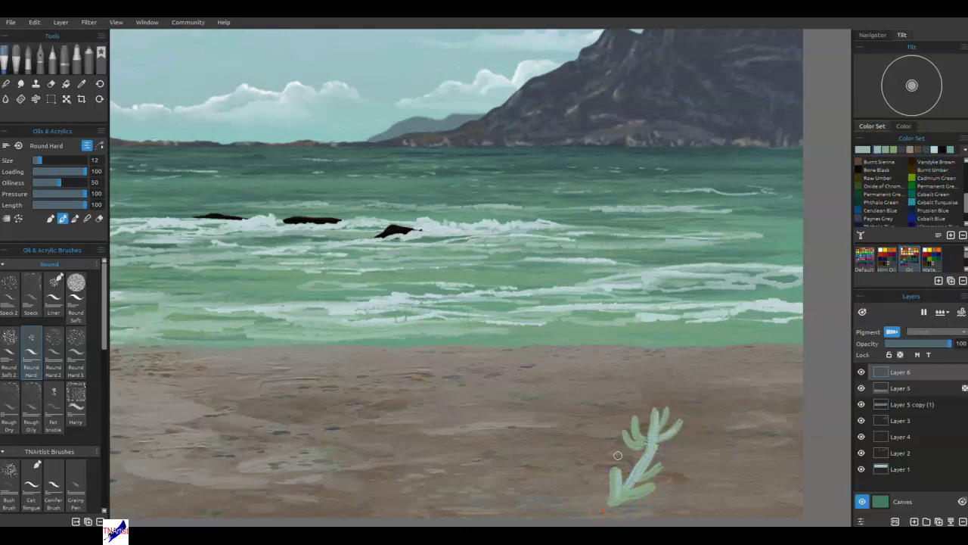
key(n)
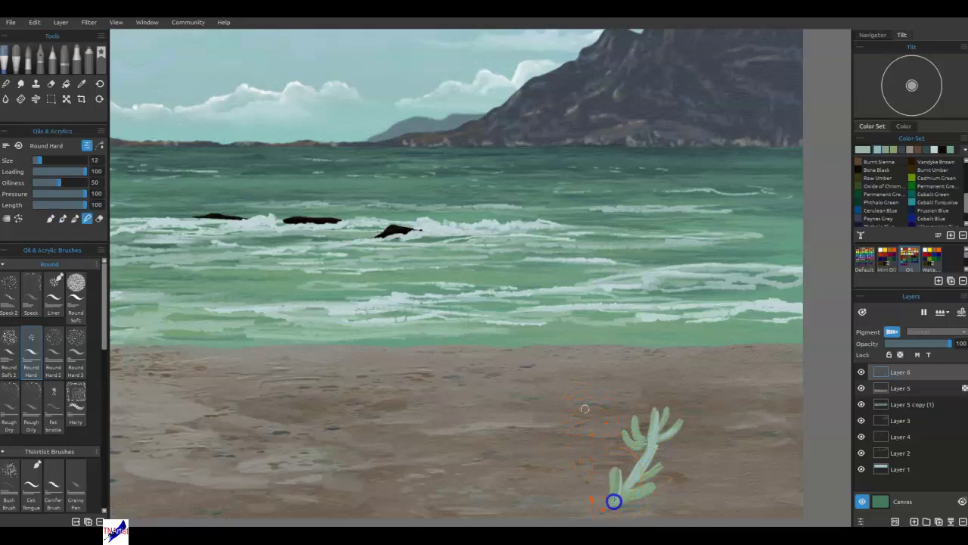
mouse_move(619, 471)
mouse_down()
mouse_move(617, 501)
mouse_move(652, 448)
mouse_move(658, 414)
mouse_move(641, 469)
mouse_move(680, 427)
mouse_move(654, 444)
mouse_move(668, 412)
mouse_move(653, 444)
mouse_move(669, 408)
mouse_move(627, 496)
mouse_up()
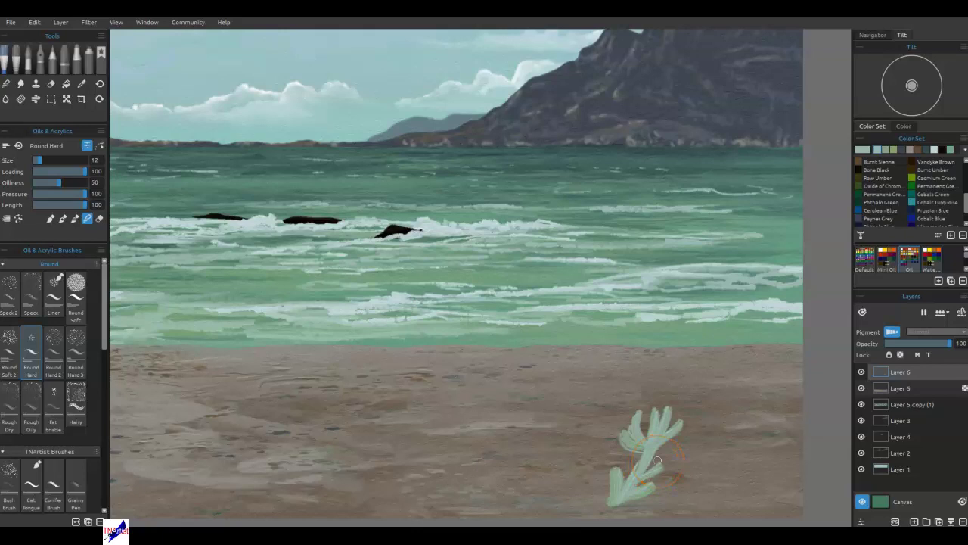
Clear the trial plant from the layer and switch the Round Hard brush from blending to plain painting
key(Delete)
key(ctrl+0)
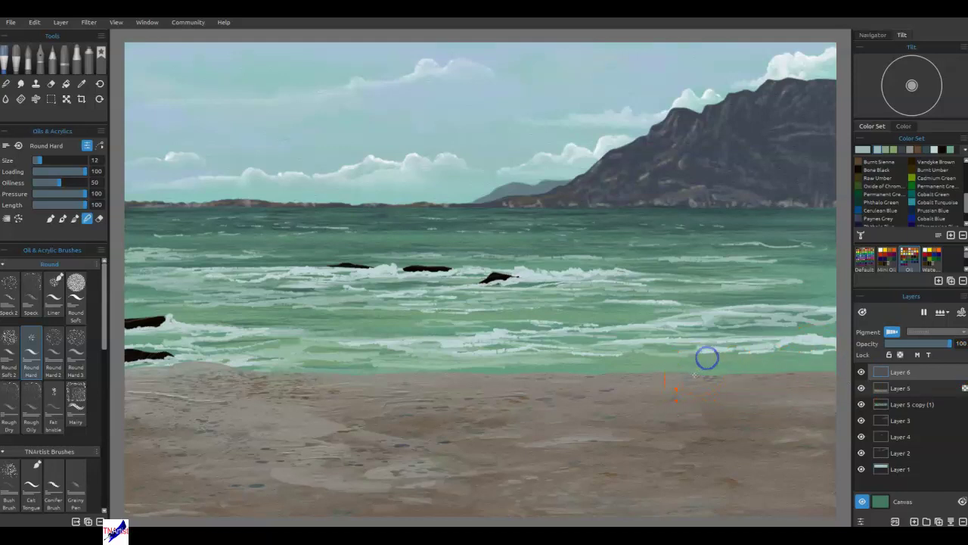
click(50, 218)
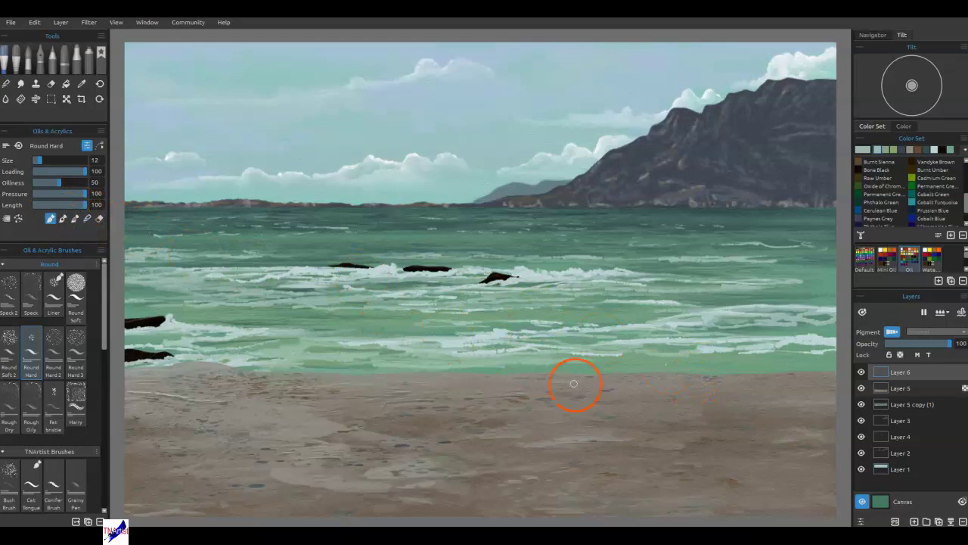
Paint a branching plant of short pale blue-green leaf strokes on the lower right sand, reaching up to the waterline
mouse_move(724, 366)
mouse_down()
mouse_move(716, 379)
mouse_move(717, 369)
mouse_up()
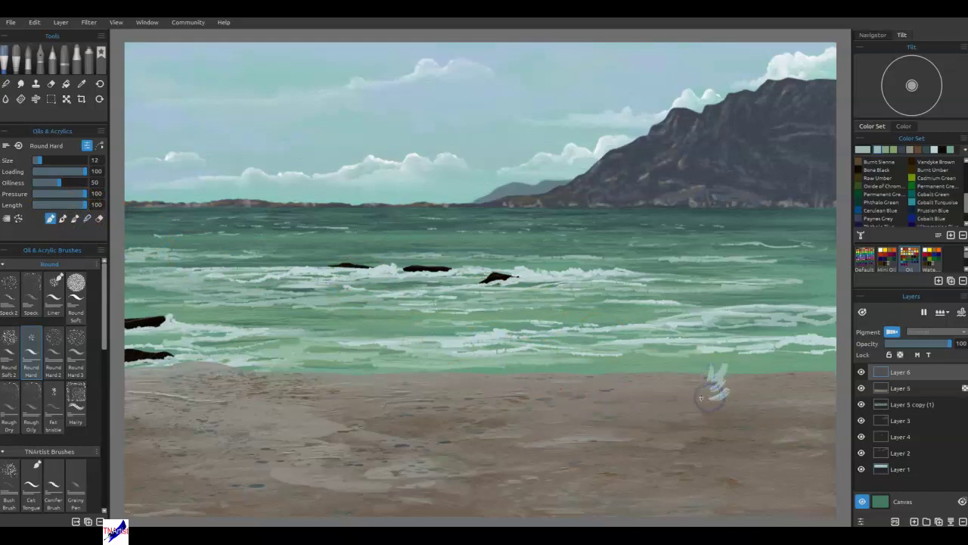
mouse_move(702, 403)
mouse_down()
mouse_move(723, 404)
mouse_move(703, 413)
mouse_move(709, 399)
mouse_move(712, 425)
mouse_move(745, 372)
mouse_move(752, 381)
mouse_move(725, 432)
mouse_move(742, 428)
mouse_move(690, 421)
mouse_move(679, 380)
mouse_move(691, 373)
mouse_move(682, 404)
mouse_move(670, 367)
mouse_move(676, 385)
mouse_move(657, 389)
mouse_move(665, 384)
mouse_move(660, 390)
mouse_move(688, 410)
mouse_move(668, 424)
mouse_move(707, 448)
mouse_move(724, 426)
mouse_move(759, 425)
mouse_up()
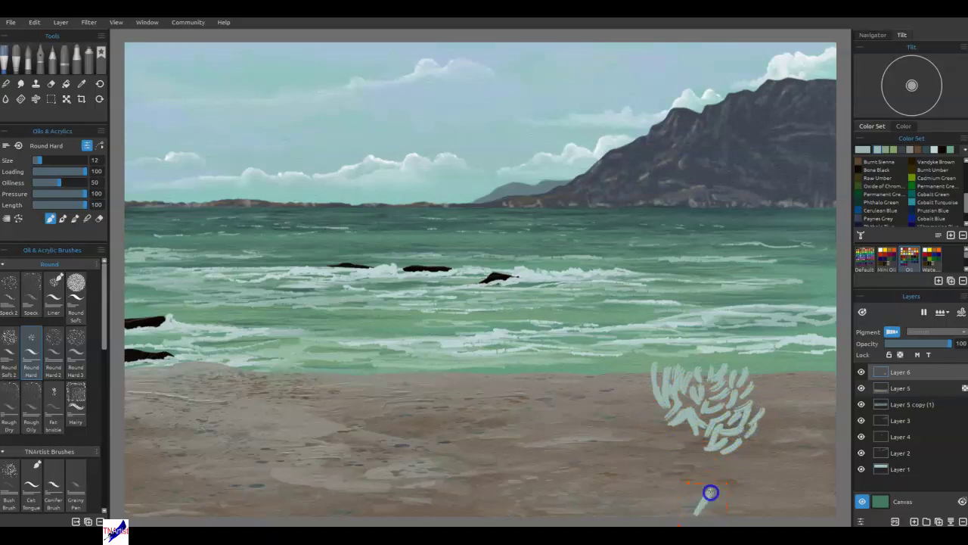
mouse_move(706, 504)
mouse_down()
mouse_move(704, 489)
mouse_move(708, 501)
mouse_move(698, 494)
mouse_move(739, 499)
mouse_up()
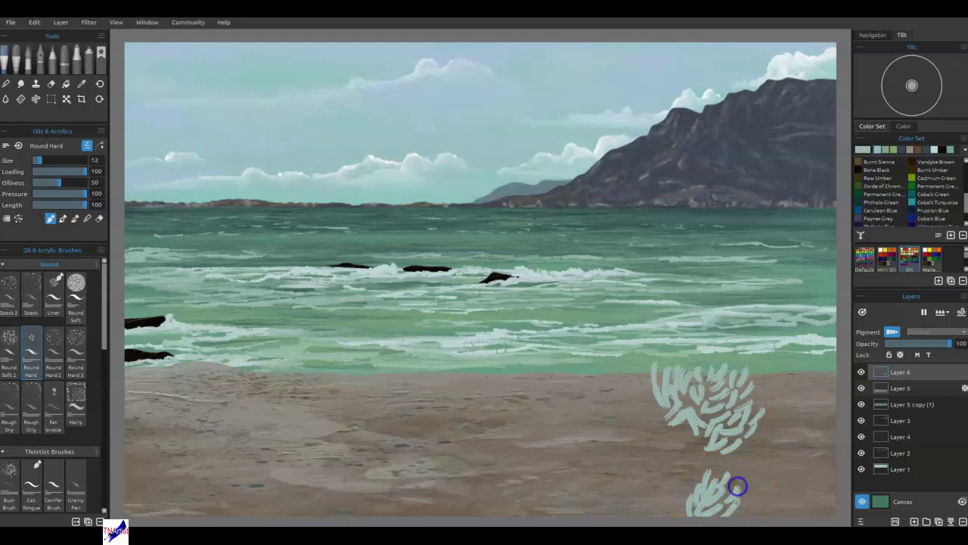
mouse_move(746, 461)
mouse_down()
mouse_move(766, 482)
mouse_move(738, 515)
mouse_move(762, 475)
mouse_move(758, 442)
mouse_move(780, 430)
mouse_move(768, 475)
mouse_move(785, 460)
mouse_move(771, 467)
mouse_move(794, 435)
mouse_move(789, 420)
mouse_move(790, 456)
mouse_move(815, 403)
mouse_up()
drag(755, 480, 767, 499)
mouse_move(768, 430)
mouse_down()
mouse_move(769, 396)
mouse_move(762, 376)
mouse_move(785, 382)
mouse_move(770, 356)
mouse_move(798, 393)
mouse_up()
click(882, 372)
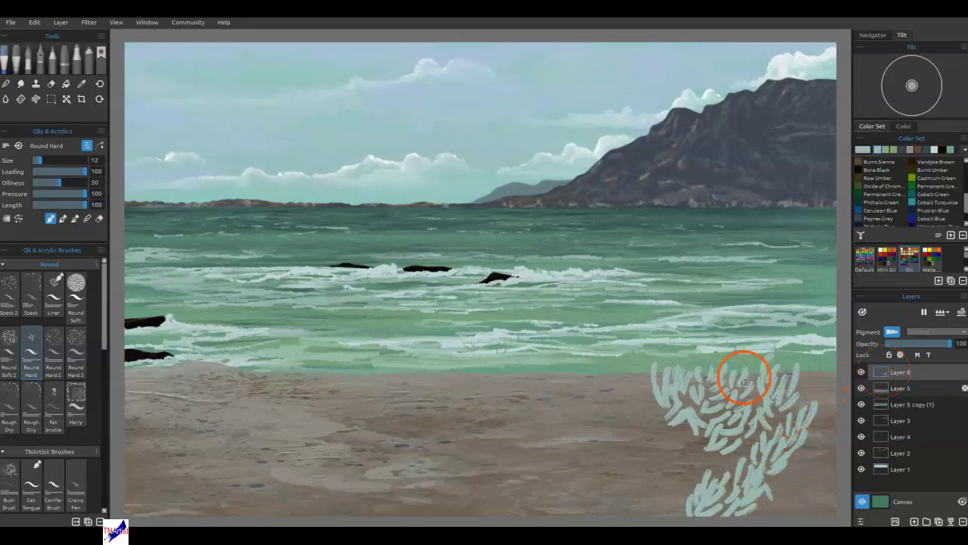
drag(767, 369, 752, 386)
drag(749, 433, 731, 454)
Lock the transparency of Layer 6, mix a darker grey-green, and start shading the middle of the plant
click(900, 355)
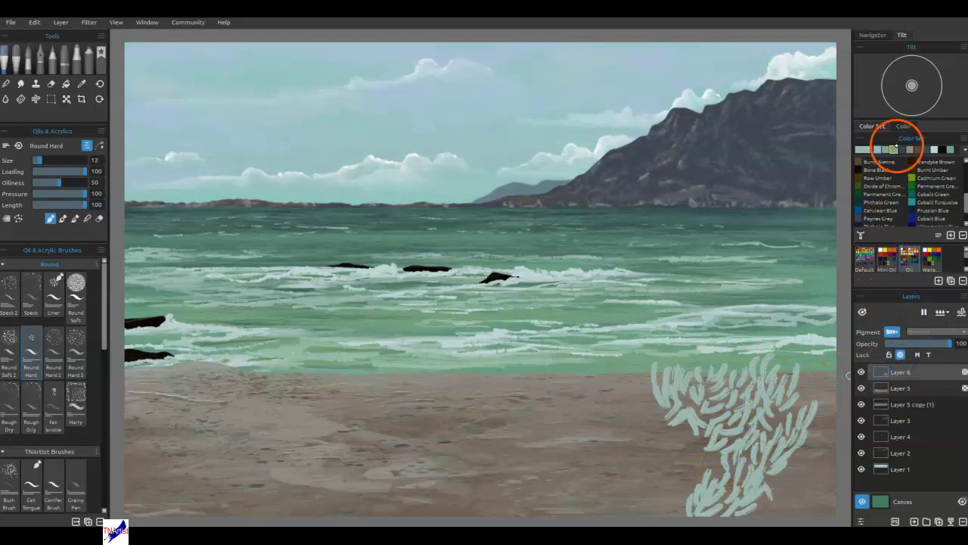
click(865, 151)
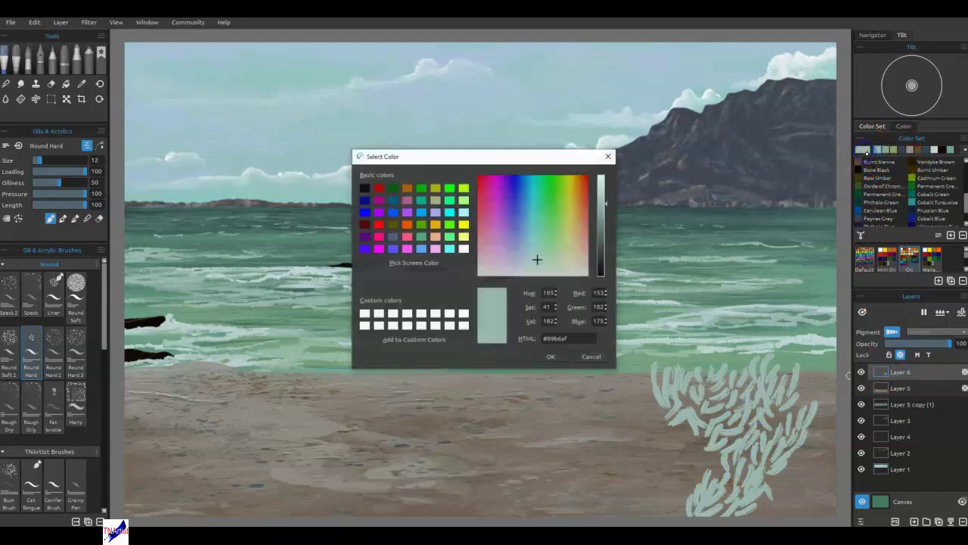
drag(600, 252, 605, 239)
click(553, 357)
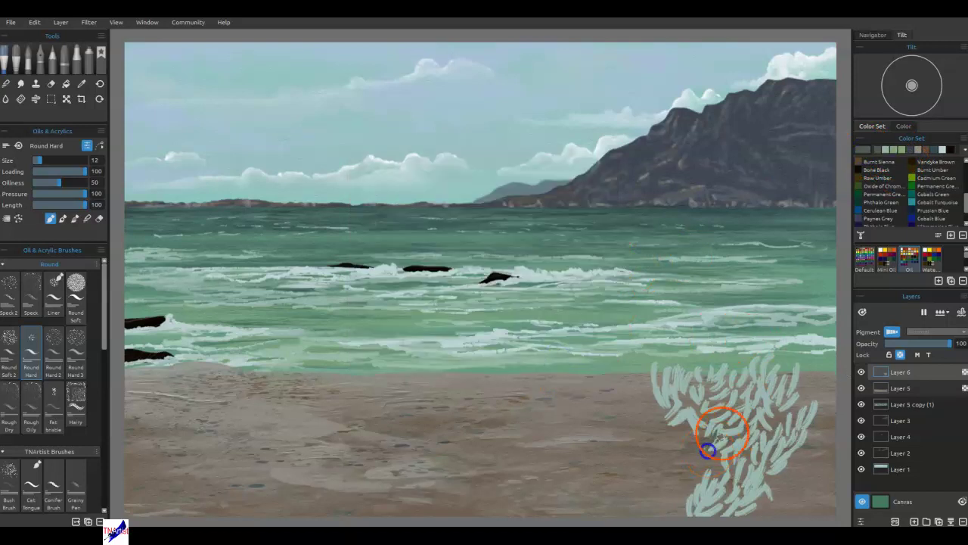
double_click(865, 151)
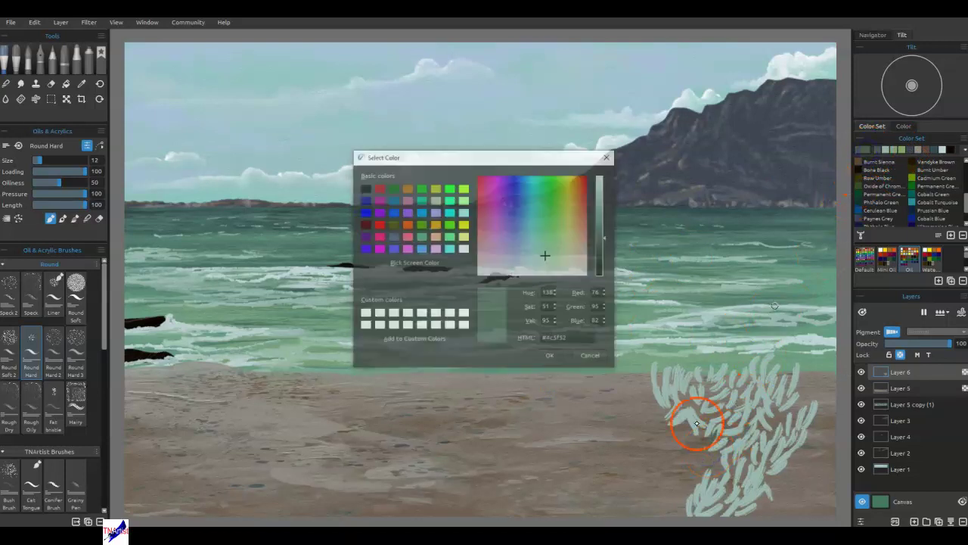
click(553, 355)
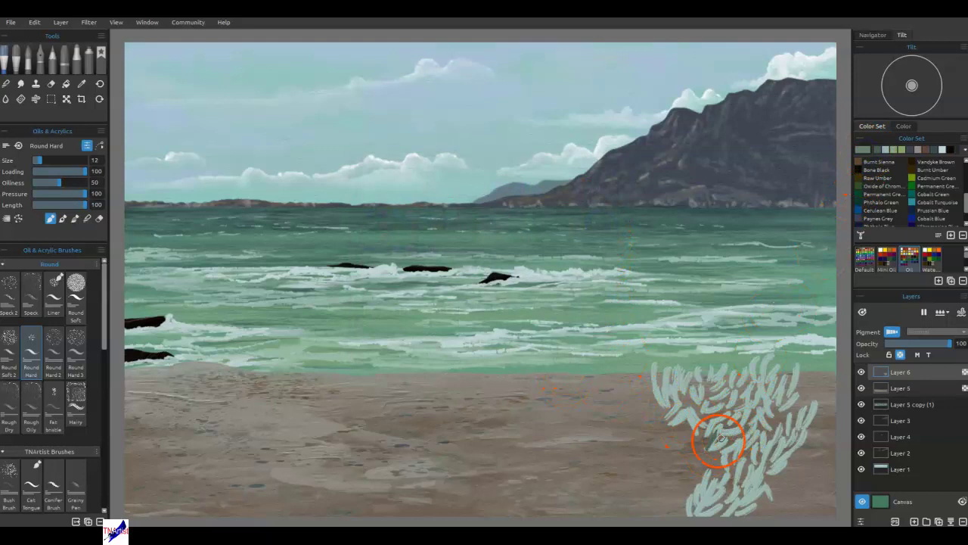
drag(702, 443, 718, 423)
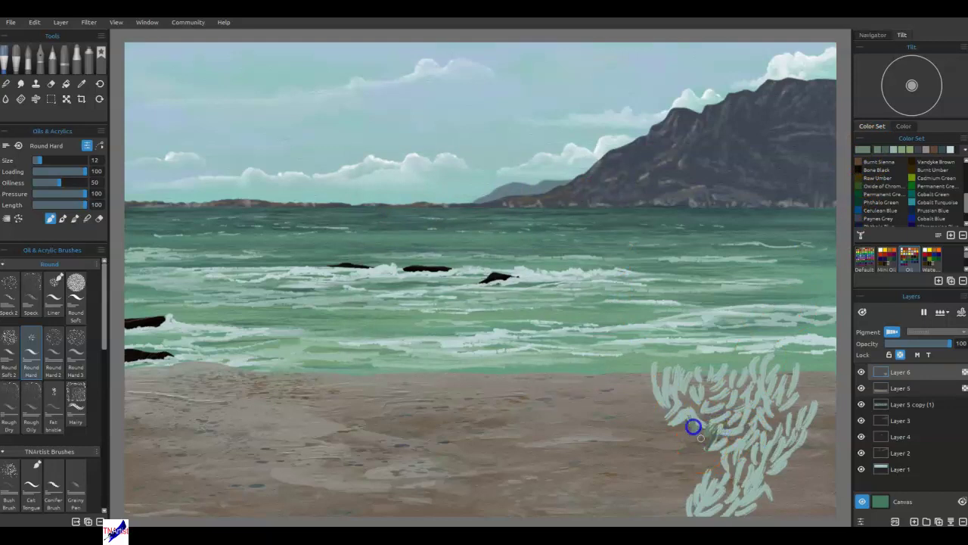
Switch to the Round Soft brush at size 35, blend the dark shading, and sample a mid grey-green from the plant
click(75, 289)
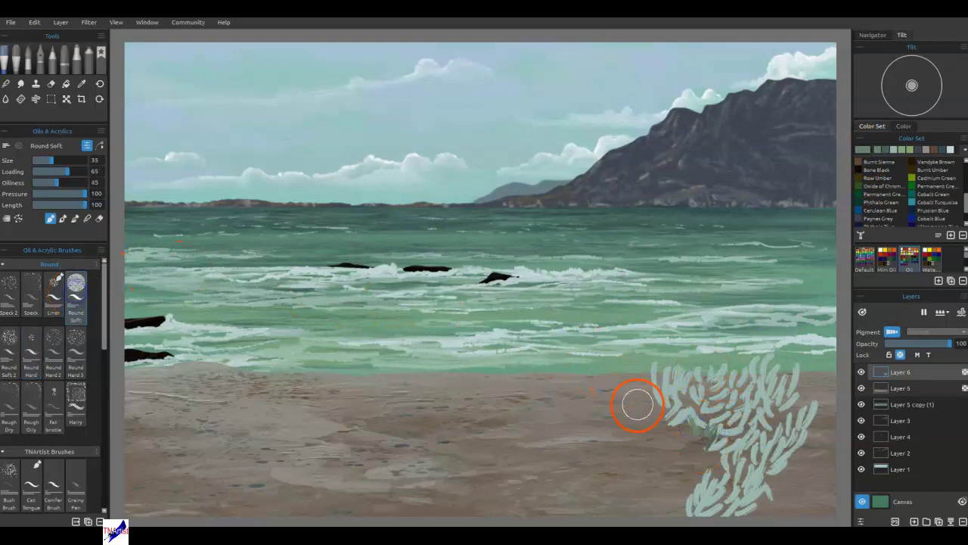
key(b)
drag(669, 428, 670, 429)
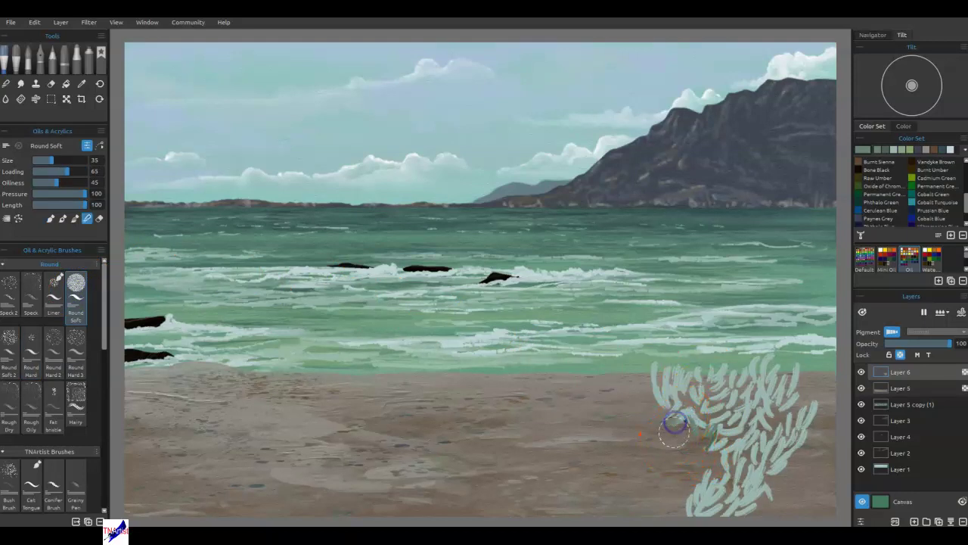
key(alt)
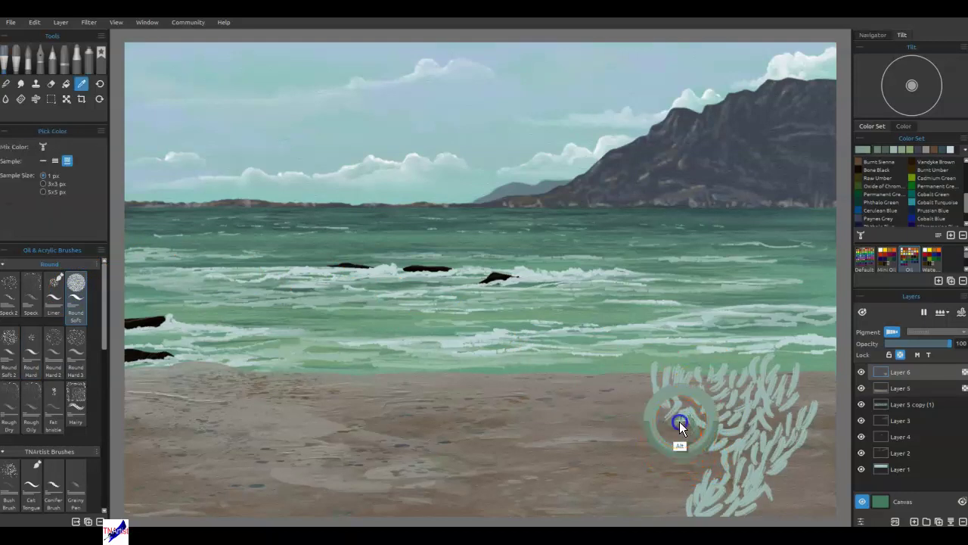
alt+click(681, 419)
Shade the plant's inner and lower leaves with the sampled grey-green, leaving the leaf tips light
mouse_move(709, 427)
mouse_down()
mouse_move(717, 394)
mouse_move(700, 436)
mouse_up()
drag(715, 379, 702, 438)
mouse_move(718, 404)
mouse_down()
mouse_move(720, 489)
mouse_move(705, 505)
mouse_up()
drag(749, 495, 739, 515)
drag(797, 442, 778, 474)
drag(802, 456, 771, 475)
mouse_move(789, 411)
mouse_down()
mouse_move(787, 418)
mouse_move(802, 378)
mouse_up()
mouse_move(764, 433)
mouse_down()
mouse_move(766, 395)
mouse_move(737, 448)
mouse_up()
mouse_move(761, 416)
mouse_down()
mouse_move(754, 440)
mouse_move(775, 381)
mouse_move(754, 358)
mouse_move(785, 338)
mouse_move(748, 496)
mouse_move(813, 427)
mouse_move(821, 378)
mouse_move(803, 466)
mouse_move(718, 474)
mouse_move(730, 423)
mouse_move(719, 438)
mouse_move(658, 426)
mouse_up()
drag(660, 365, 673, 402)
drag(809, 408, 802, 428)
mouse_move(775, 395)
mouse_down()
mouse_move(769, 408)
mouse_move(760, 403)
mouse_up()
drag(742, 478, 733, 495)
mouse_move(800, 450)
mouse_down()
mouse_move(796, 458)
mouse_move(813, 441)
mouse_up()
Choose another recent green and deepen the shadows at the plant's base, centre and right-hand branches
click(886, 149)
mouse_move(742, 503)
mouse_down()
mouse_move(735, 516)
mouse_move(702, 510)
mouse_up()
drag(753, 445, 769, 500)
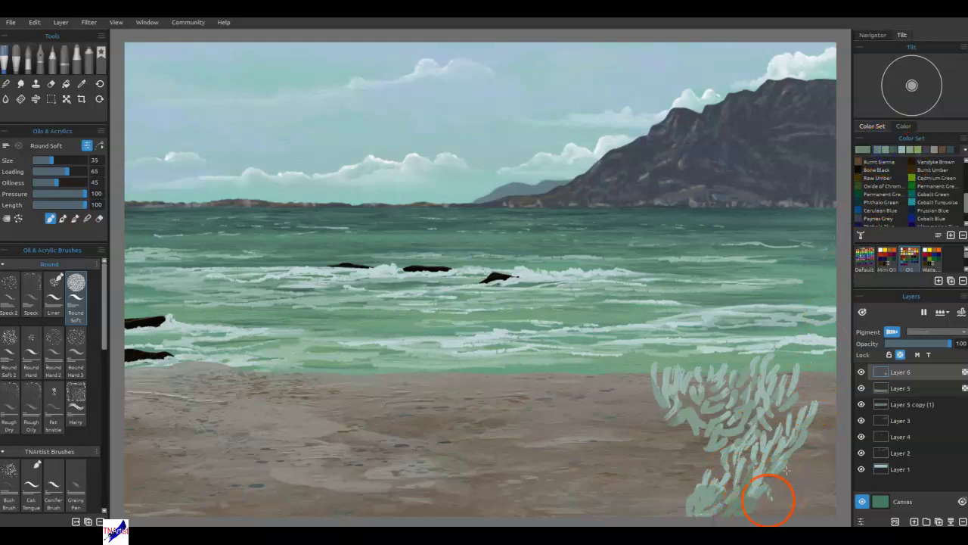
drag(722, 456, 718, 472)
drag(694, 418, 704, 442)
drag(710, 418, 700, 457)
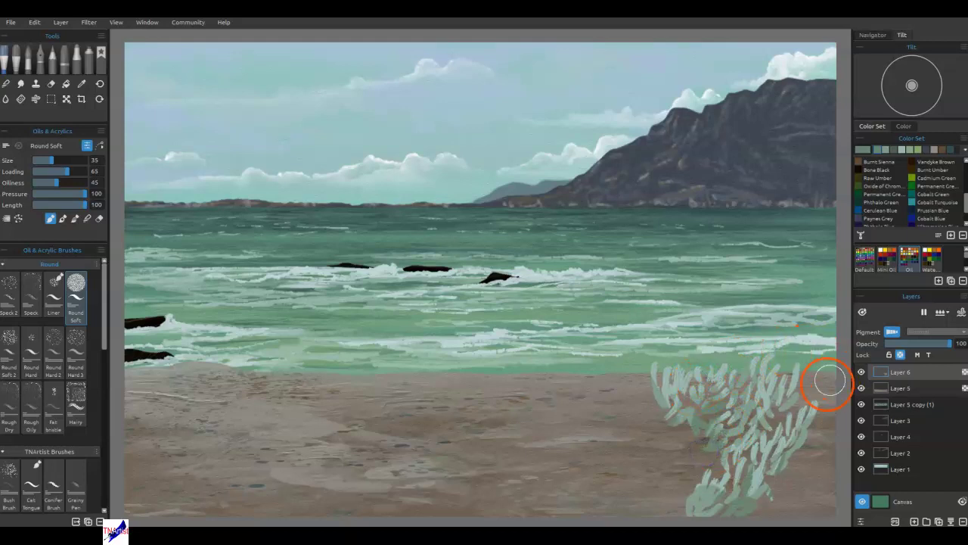
drag(773, 412, 767, 424)
drag(772, 389, 764, 409)
mouse_move(778, 417)
mouse_down()
mouse_move(767, 440)
mouse_move(783, 420)
mouse_move(781, 364)
mouse_up()
drag(751, 441, 766, 403)
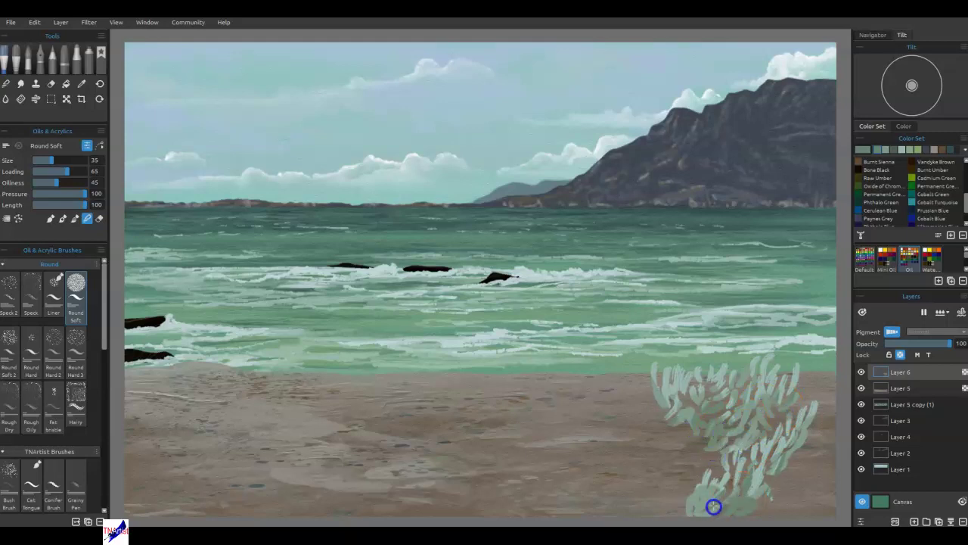
Blend the shading into the leaves from the plant's base up through its centre and upper branches
drag(699, 508, 743, 490)
mouse_move(743, 433)
mouse_down()
mouse_move(743, 444)
mouse_move(742, 394)
mouse_up()
drag(685, 420, 704, 396)
click(794, 407)
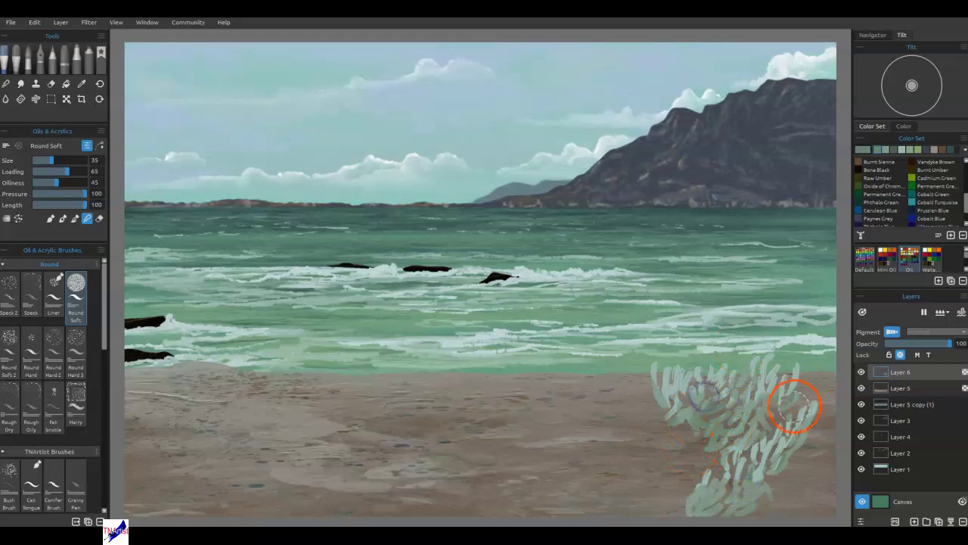
click(824, 376)
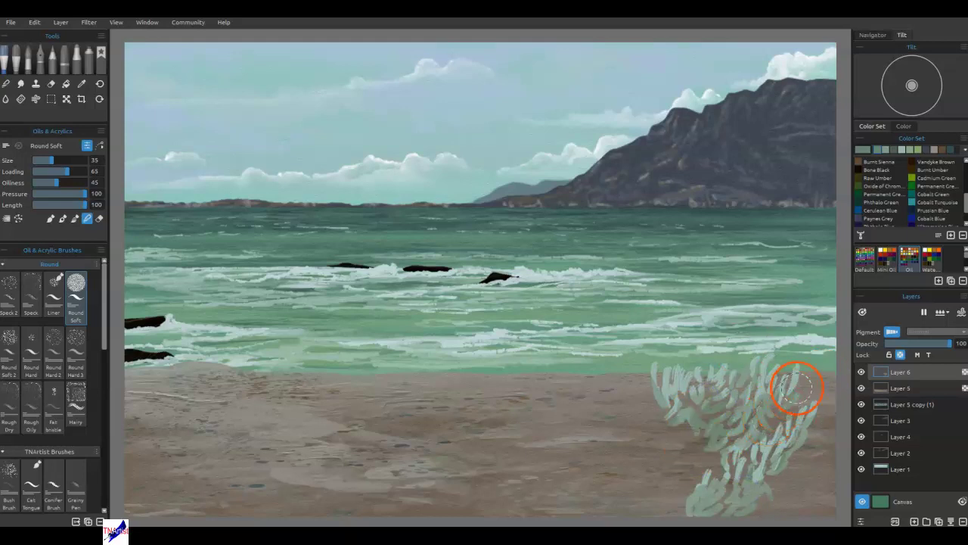
mouse_move(756, 392)
mouse_down()
mouse_move(757, 411)
mouse_move(767, 389)
mouse_up()
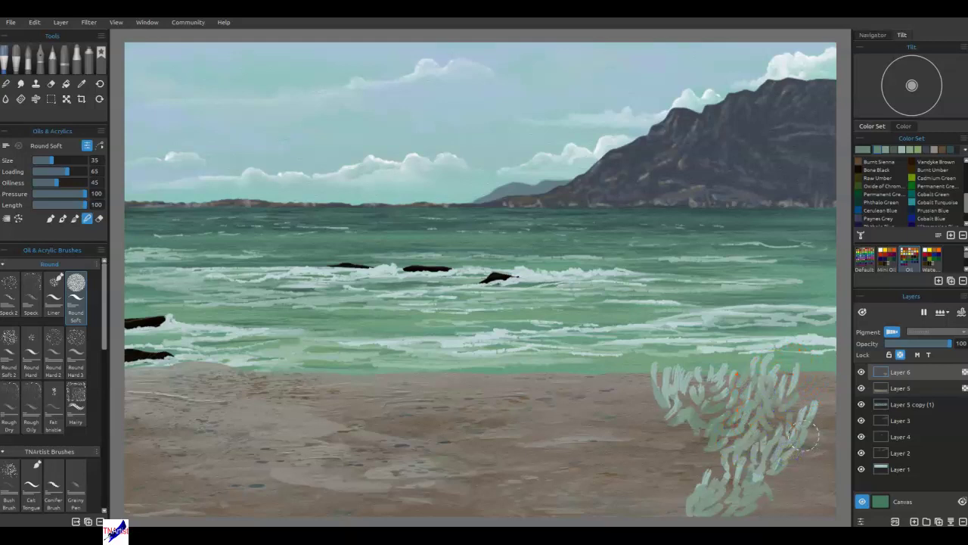
Duplicate Layer 6 and merge the copy down to make the plant more opaque
click(929, 373)
click(940, 522)
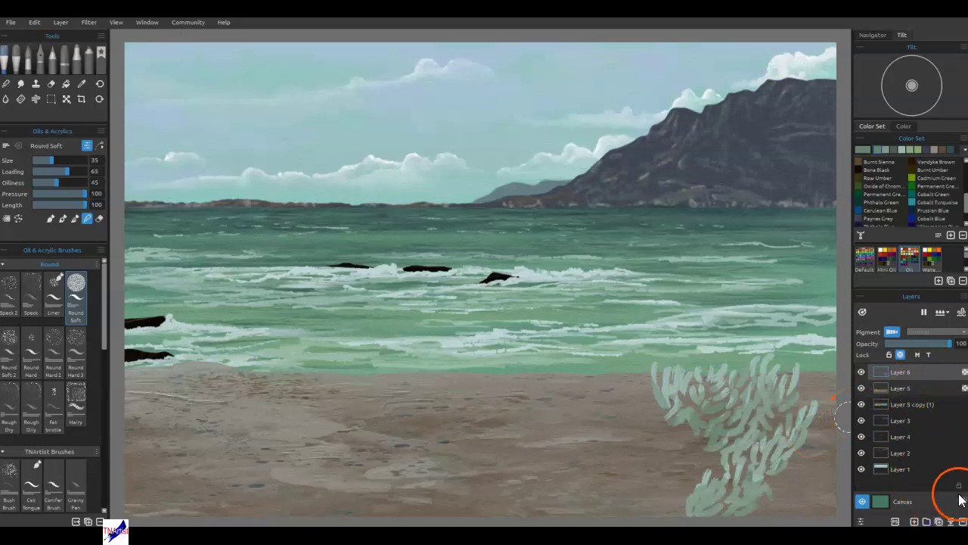
click(952, 522)
Duplicate the plant layer, move the copy left beside the original, and return to the brush
click(940, 521)
mouse_move(801, 363)
mouse_down()
mouse_move(794, 386)
mouse_move(674, 442)
mouse_move(642, 434)
mouse_move(655, 424)
mouse_up()
key(ctrl+t)
mouse_move(713, 447)
mouse_down()
mouse_move(687, 443)
mouse_move(692, 462)
mouse_move(685, 456)
mouse_move(715, 447)
mouse_move(696, 452)
mouse_move(648, 427)
mouse_move(666, 428)
mouse_up()
mouse_move(621, 509)
mouse_down()
mouse_move(659, 495)
mouse_move(637, 491)
mouse_up()
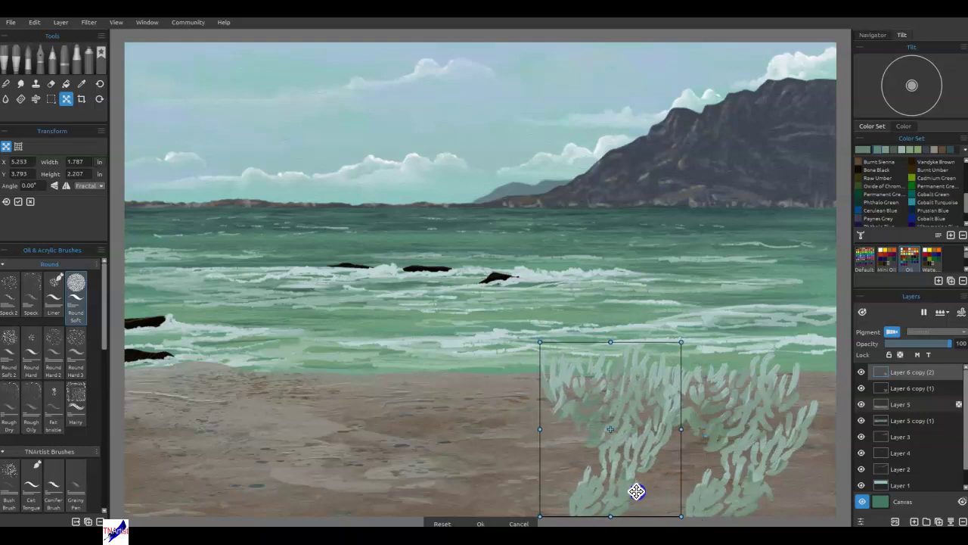
click(646, 464)
key(b)
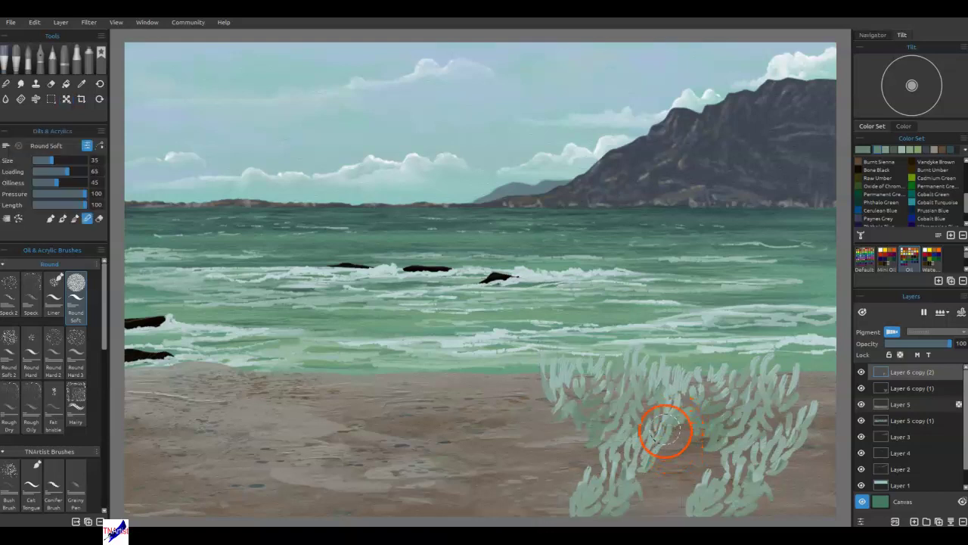
Lock the copied layer's transparency, shade the left plant's inner leaves with darker recent greens, and blend the shading
click(900, 354)
click(633, 447)
click(883, 195)
click(883, 150)
mouse_move(655, 371)
mouse_down()
mouse_move(643, 467)
mouse_move(622, 498)
mouse_move(602, 499)
mouse_up()
click(579, 432)
click(895, 150)
drag(611, 428, 605, 452)
mouse_move(593, 396)
mouse_down()
mouse_move(591, 434)
mouse_move(604, 456)
mouse_move(589, 442)
mouse_move(590, 397)
mouse_move(568, 411)
mouse_move(601, 454)
mouse_move(618, 506)
mouse_move(613, 424)
mouse_move(609, 460)
mouse_up()
key(n)
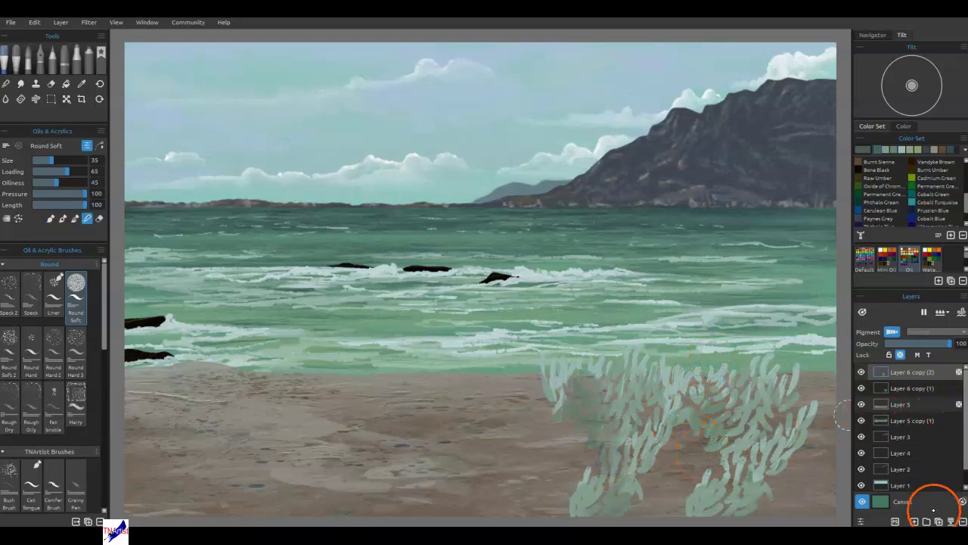
Duplicate the left plant's layer twice and merge the three stacked layers into one
click(938, 521)
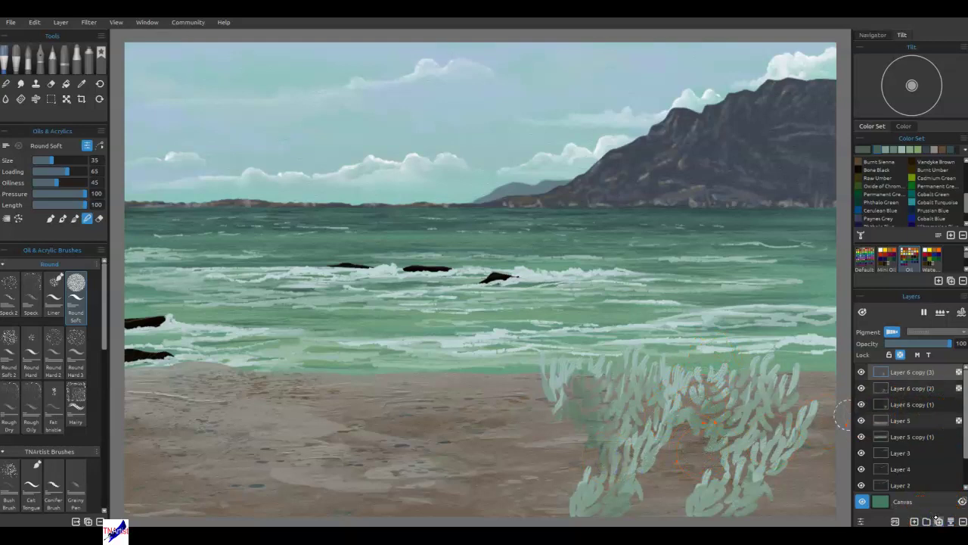
click(937, 521)
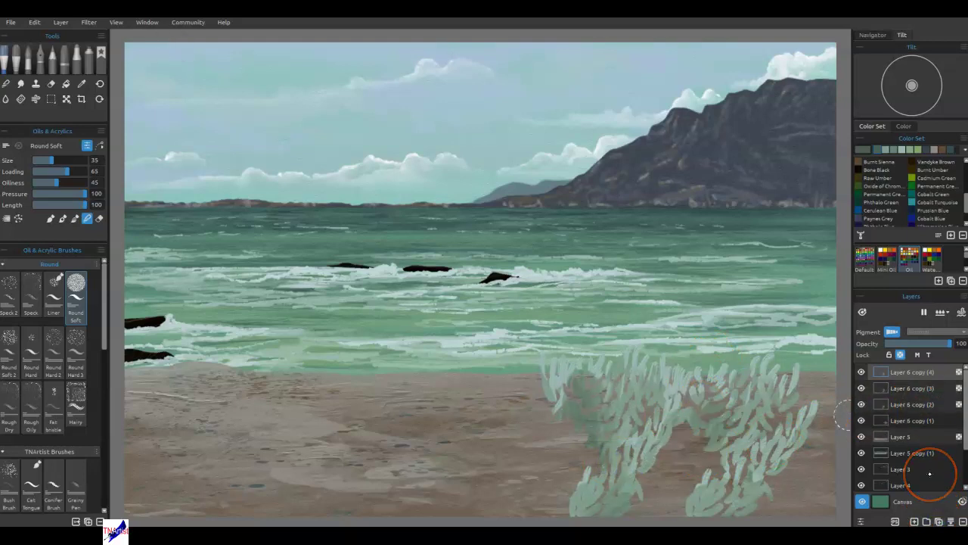
shift+click(925, 404)
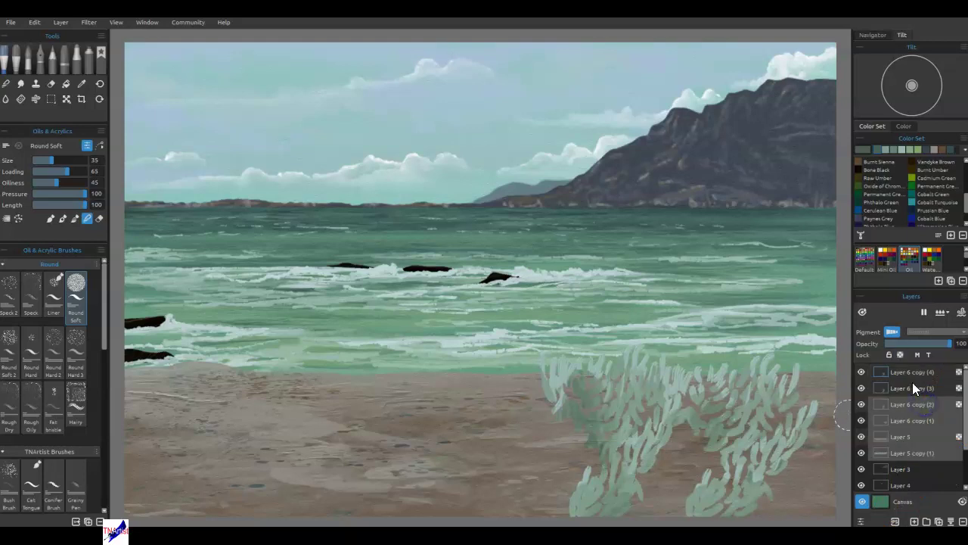
click(913, 373)
shift+click(914, 404)
click(953, 522)
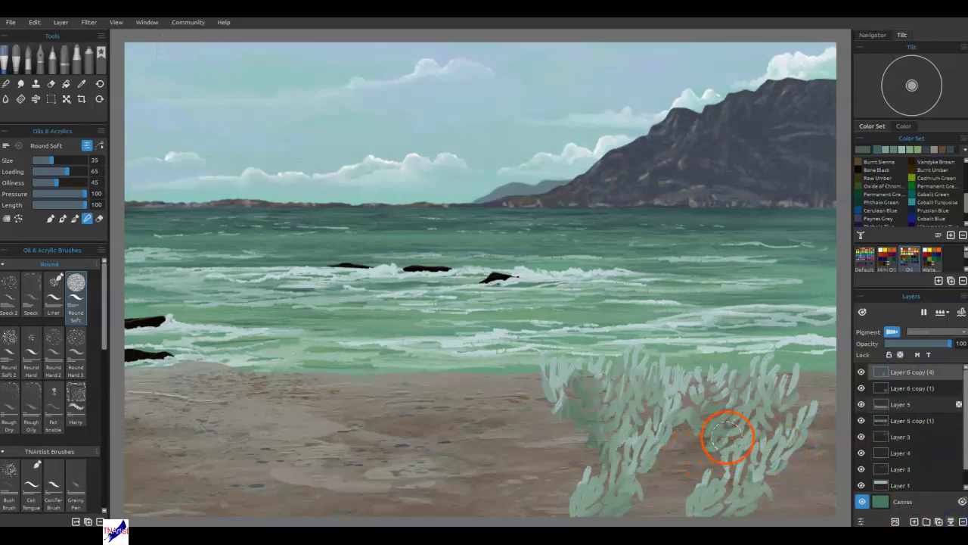
Reduce the Round Soft brush to size 16 and paint leaves between the two plants in a sampled light green
key(b)
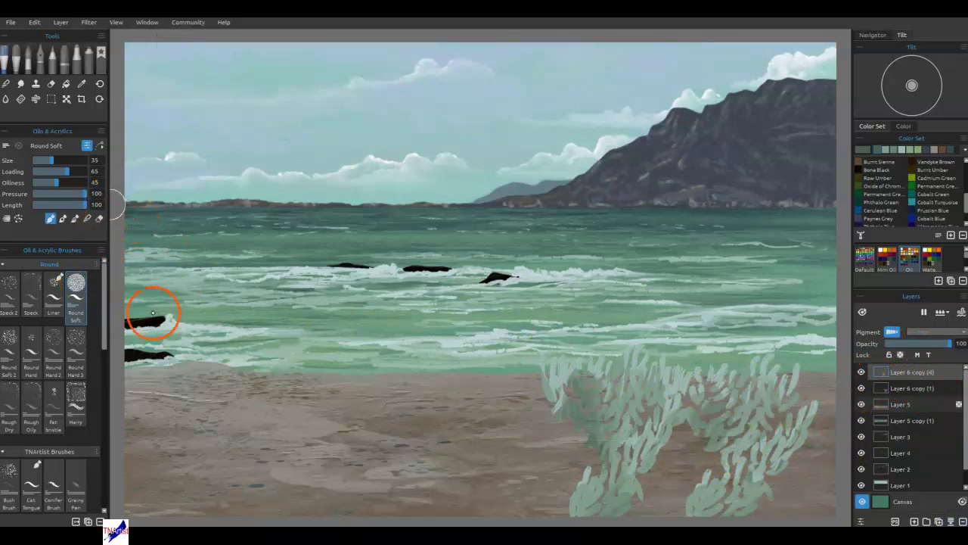
key(bracketleft)
key(bracketleft)
key(bracketleft)
key(bracketleft)
drag(687, 361, 681, 376)
key(ctrl+z)
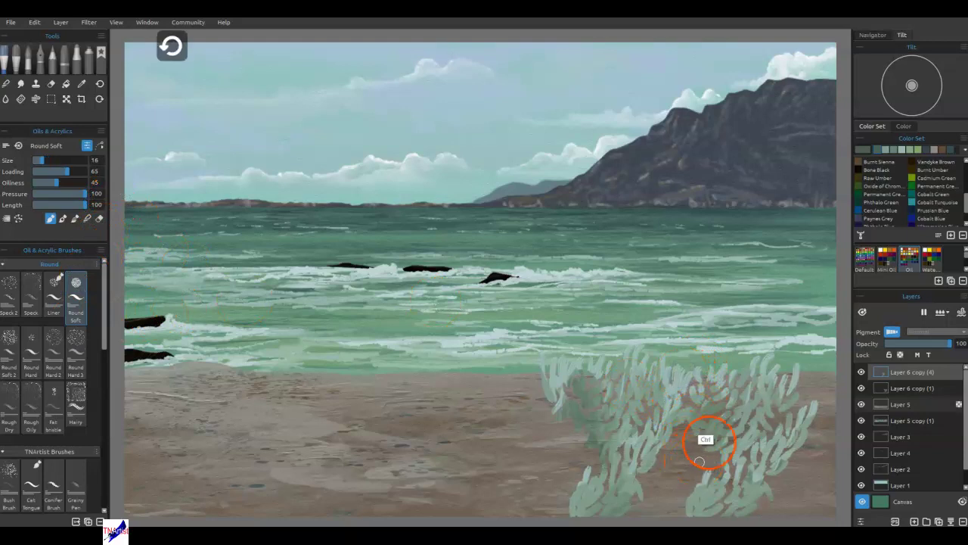
alt+click(681, 389)
drag(679, 372, 690, 391)
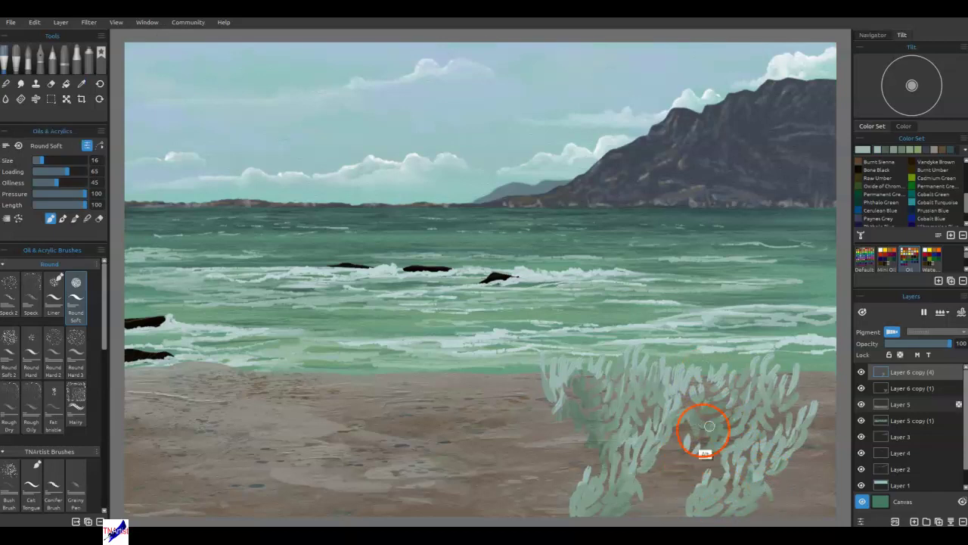
Paint sampled darker green leaves around and beneath the right plant, and merge the two plant layers into one
alt+click(699, 427)
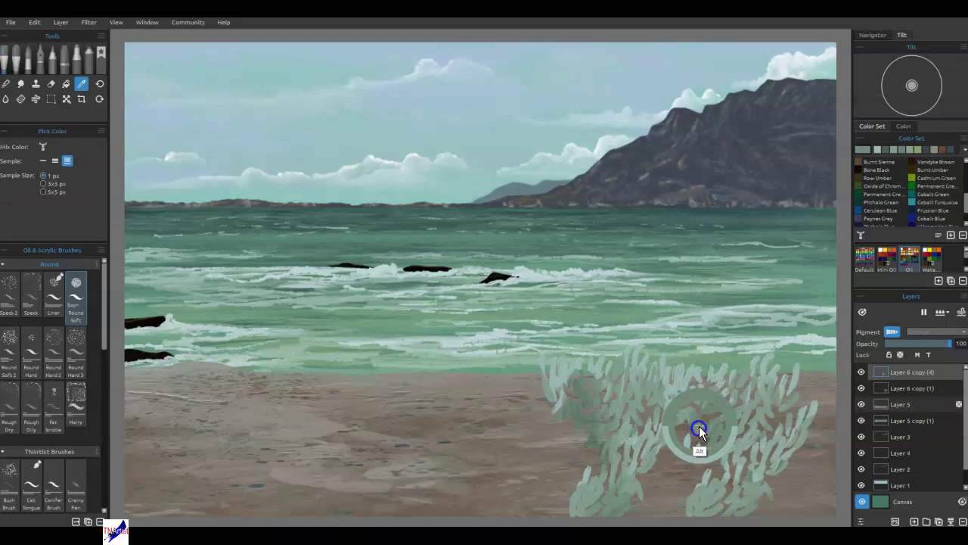
mouse_move(672, 450)
mouse_down()
mouse_move(666, 459)
mouse_move(720, 456)
mouse_up()
drag(797, 472, 787, 480)
drag(802, 441, 800, 448)
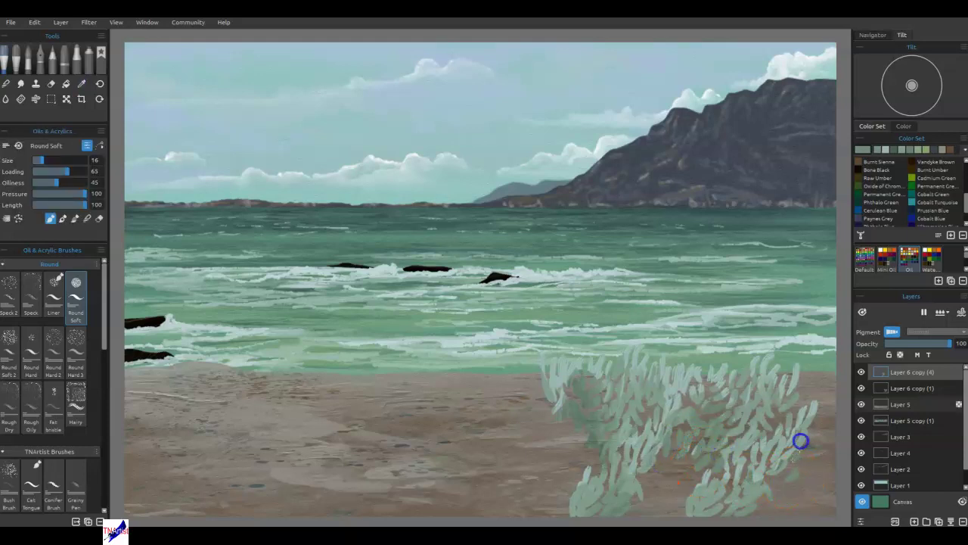
drag(822, 501, 785, 505)
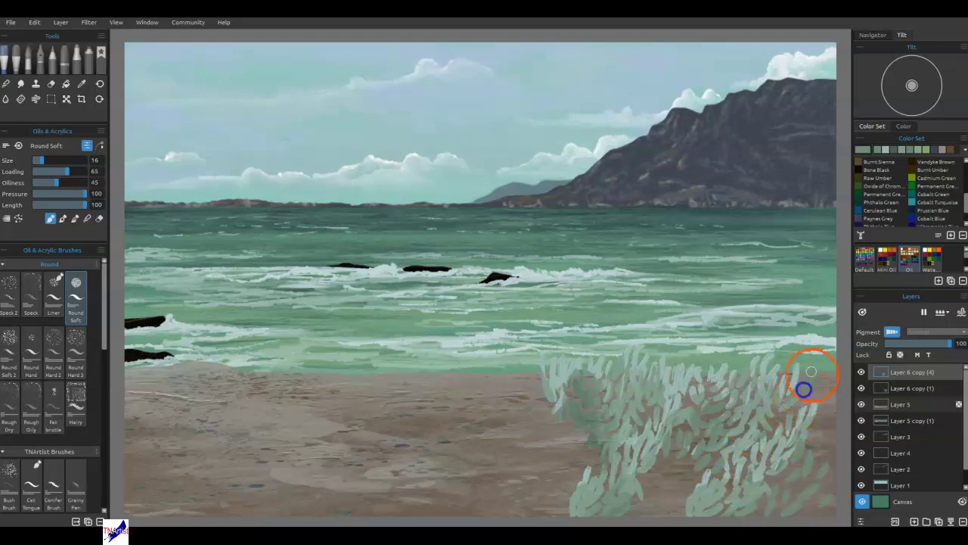
mouse_move(746, 374)
mouse_down()
mouse_move(712, 385)
mouse_move(747, 413)
mouse_move(702, 361)
mouse_up()
mouse_move(694, 493)
mouse_down()
mouse_move(670, 492)
mouse_move(649, 517)
mouse_move(664, 501)
mouse_up()
drag(761, 364, 760, 368)
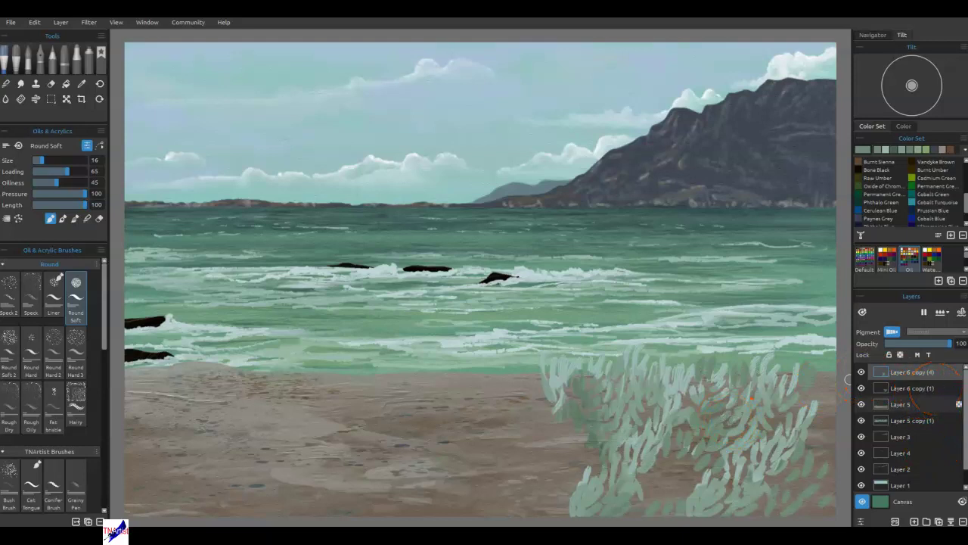
click(951, 521)
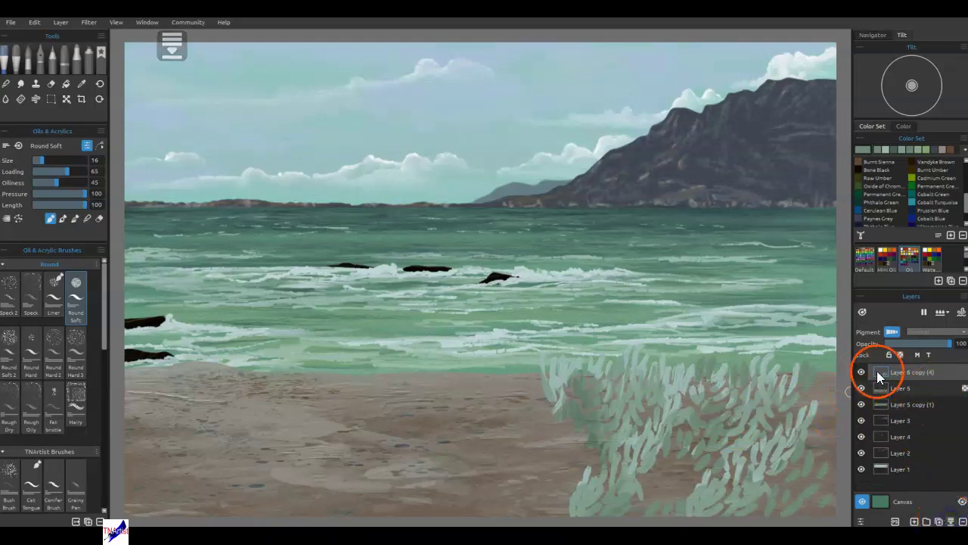
On a new layer, paint an orange flower disc over the plants with deep cadmium yellow petals around it
click(914, 522)
scroll(905, 186, up, 2)
scroll(905, 186, up, 2)
click(860, 194)
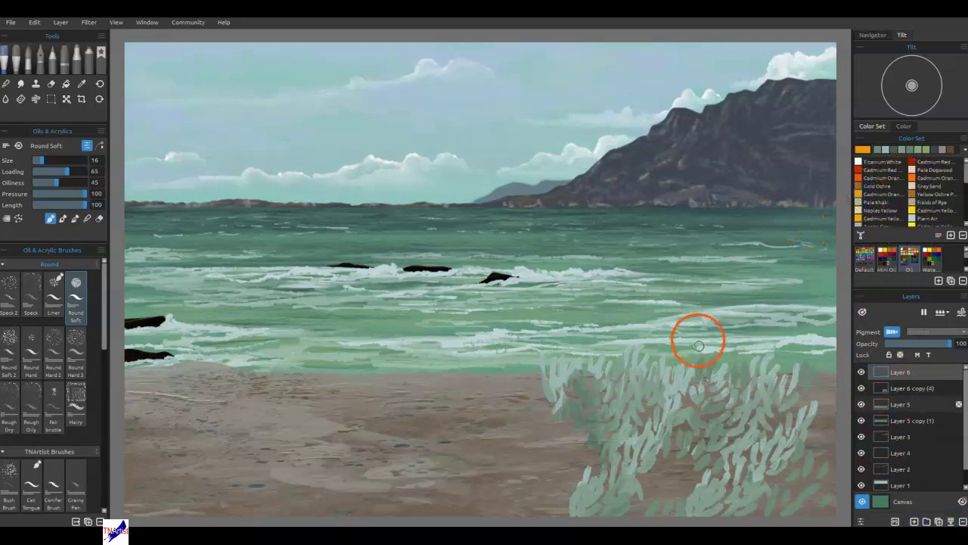
drag(660, 395, 659, 393)
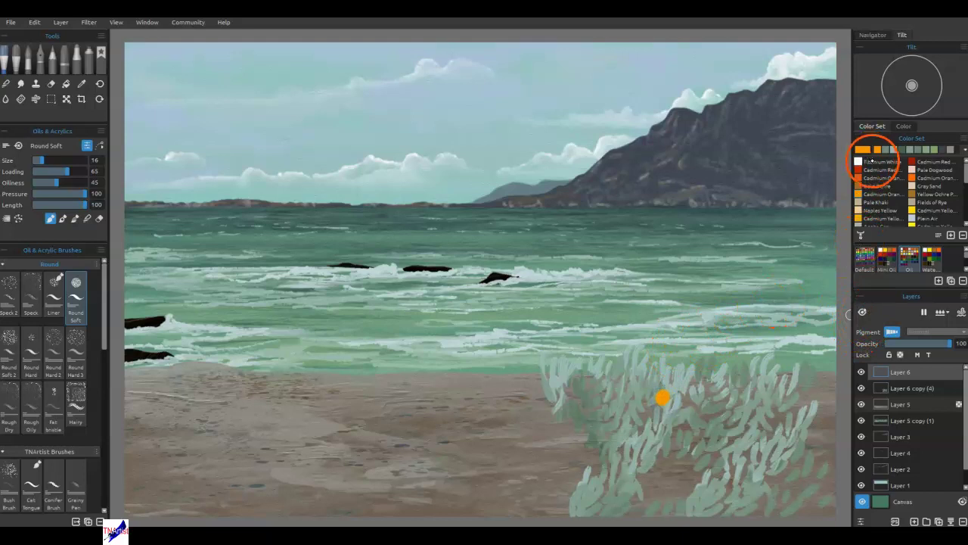
click(870, 219)
drag(666, 394, 681, 380)
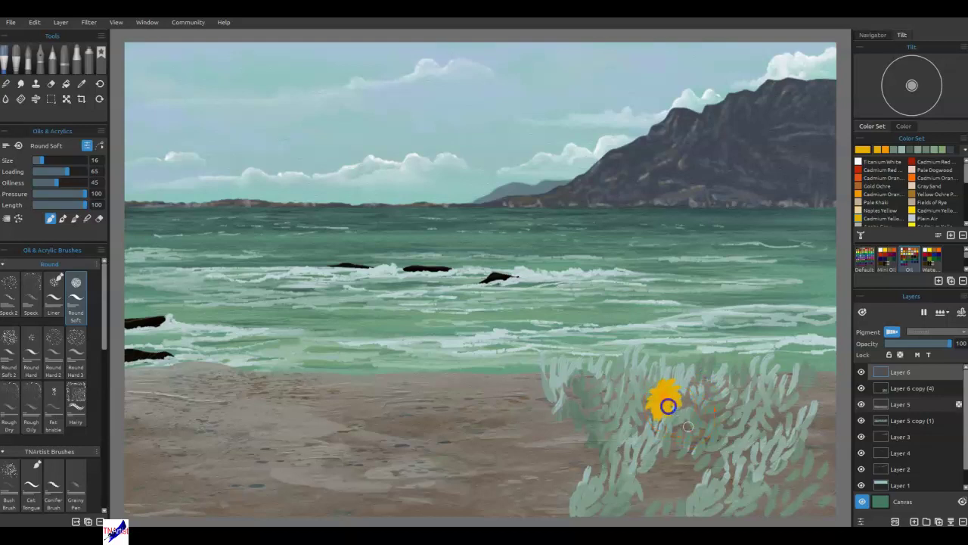
Lock the flower layer's transparency, add brighter yellow strokes to the petals, and blend them
click(900, 355)
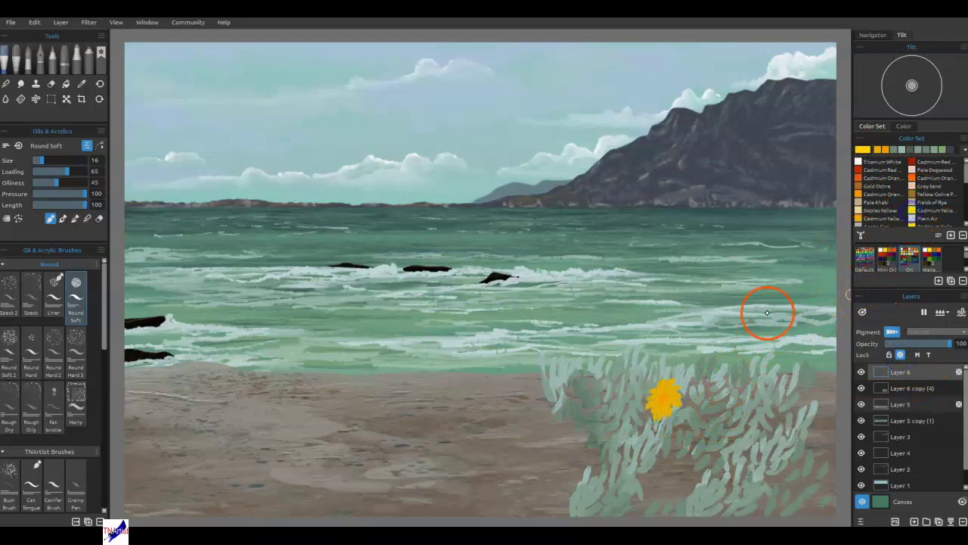
drag(666, 400, 672, 403)
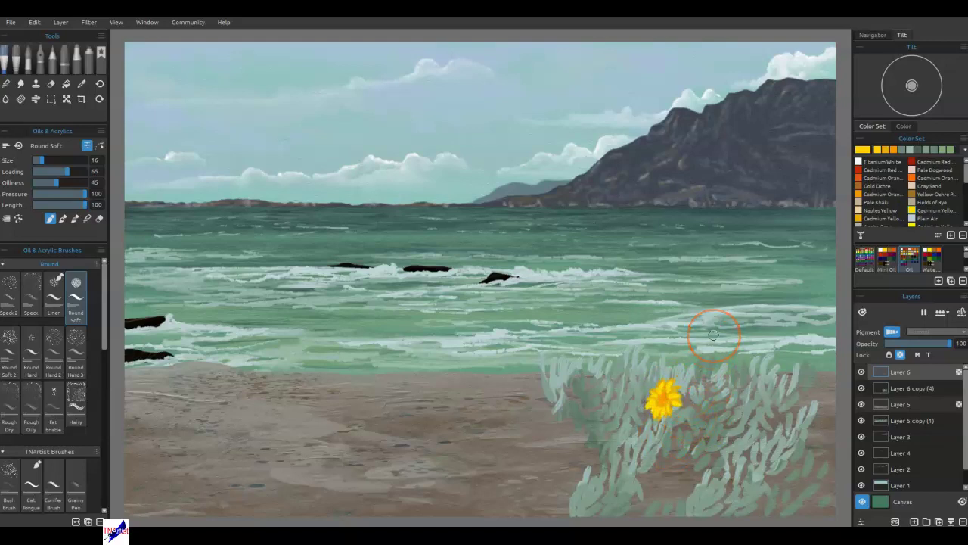
scroll(681, 344, up, 3)
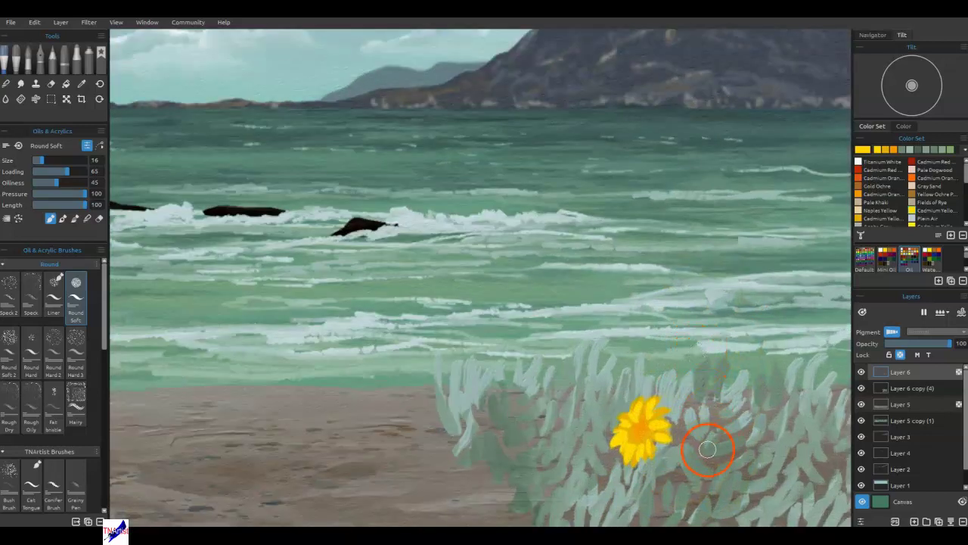
key(n)
drag(642, 434, 657, 441)
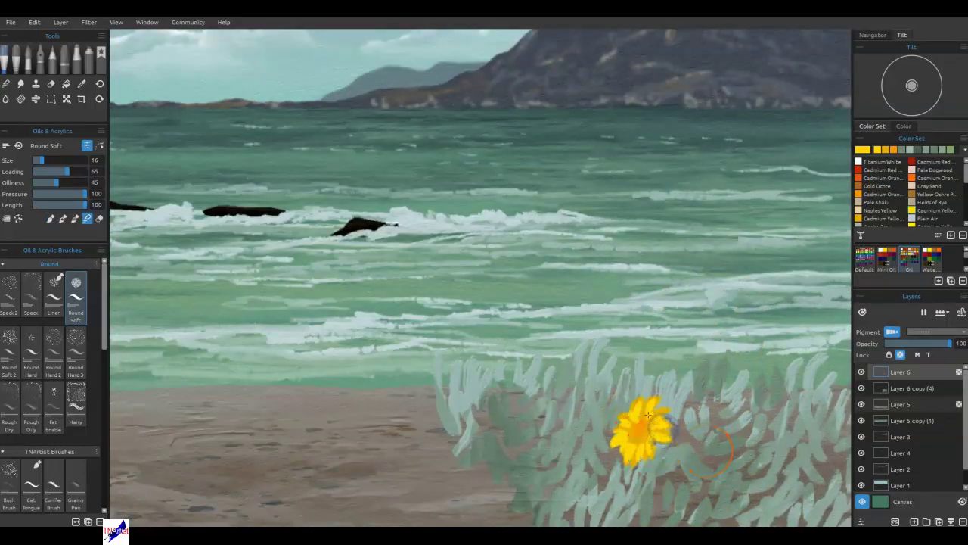
drag(625, 440, 646, 446)
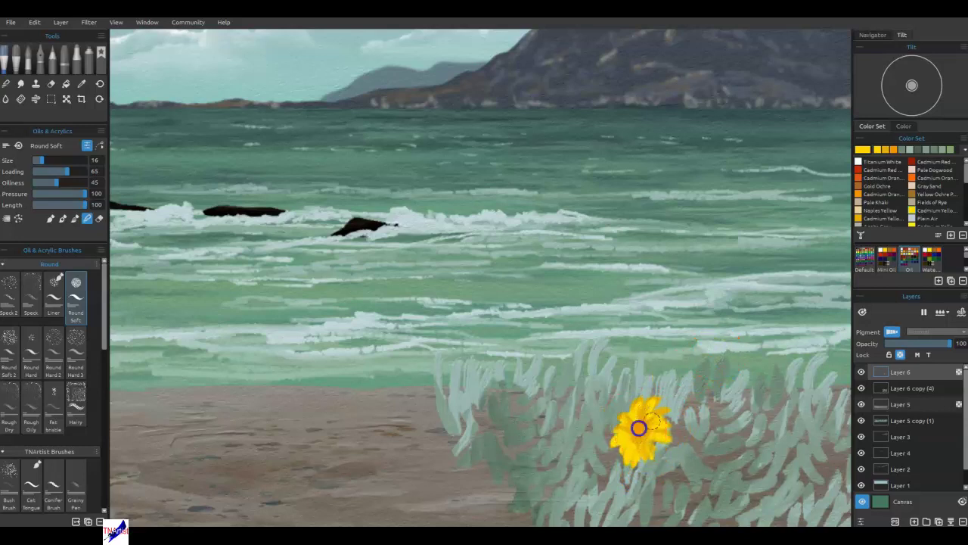
Shade the flower's lower petals with a recent darker yellow
key(b)
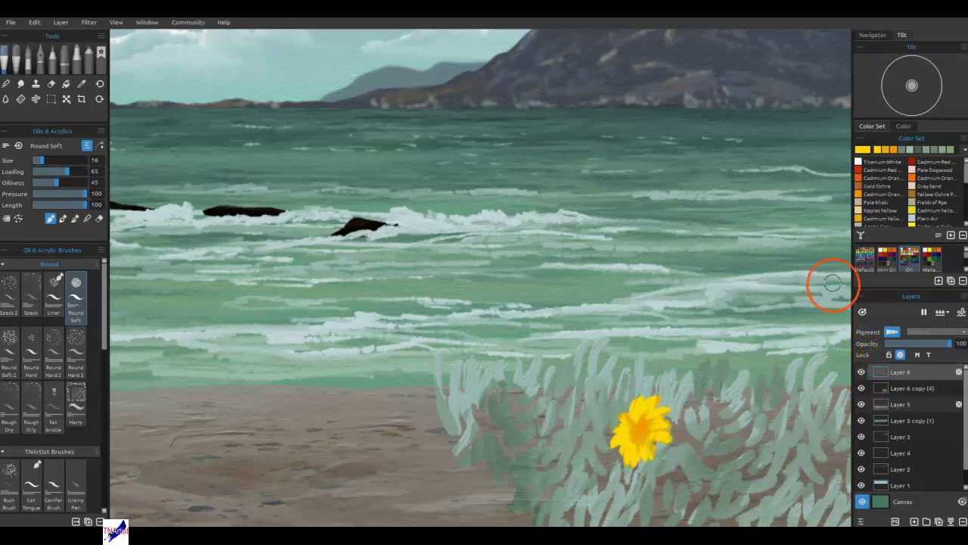
click(886, 150)
drag(648, 445, 656, 450)
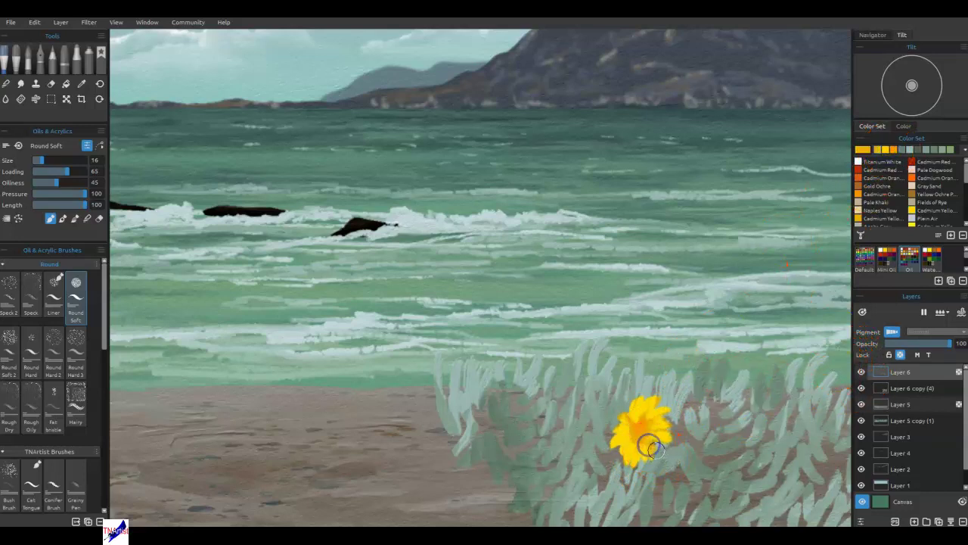
Unlock the flower layer's transparency and paint the flower's centre in a darkened golden brown with orange on top
click(900, 354)
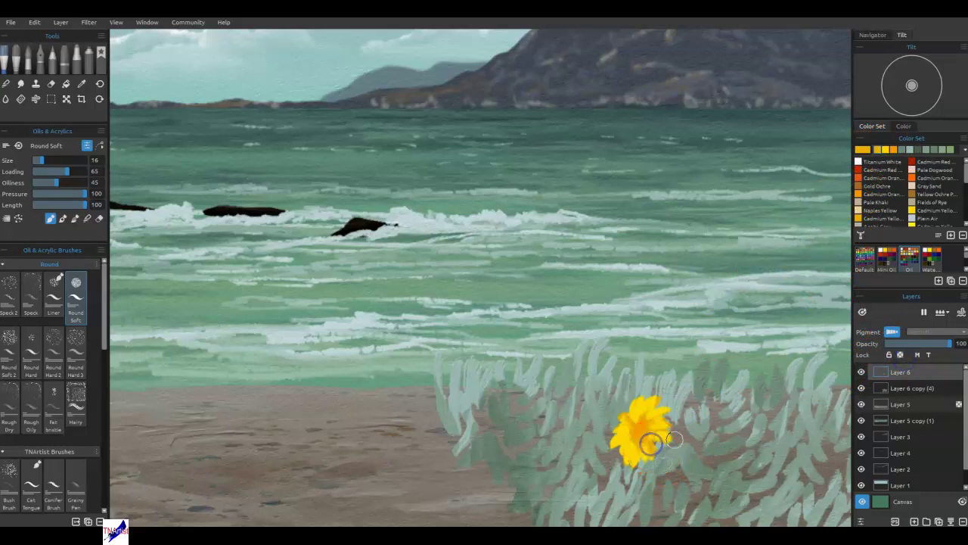
click(865, 149)
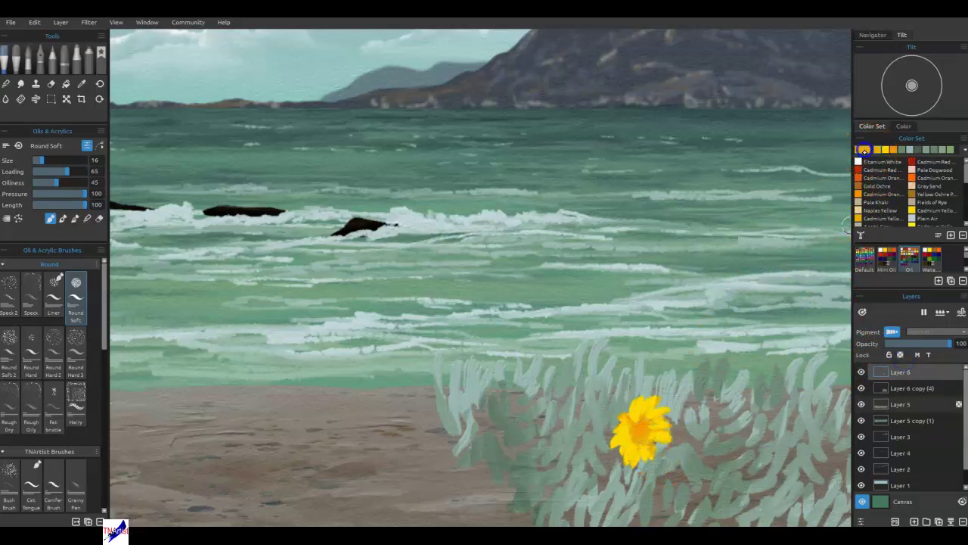
click(603, 214)
click(552, 358)
mouse_move(638, 425)
mouse_down()
mouse_move(645, 435)
mouse_move(636, 439)
mouse_move(649, 432)
mouse_up()
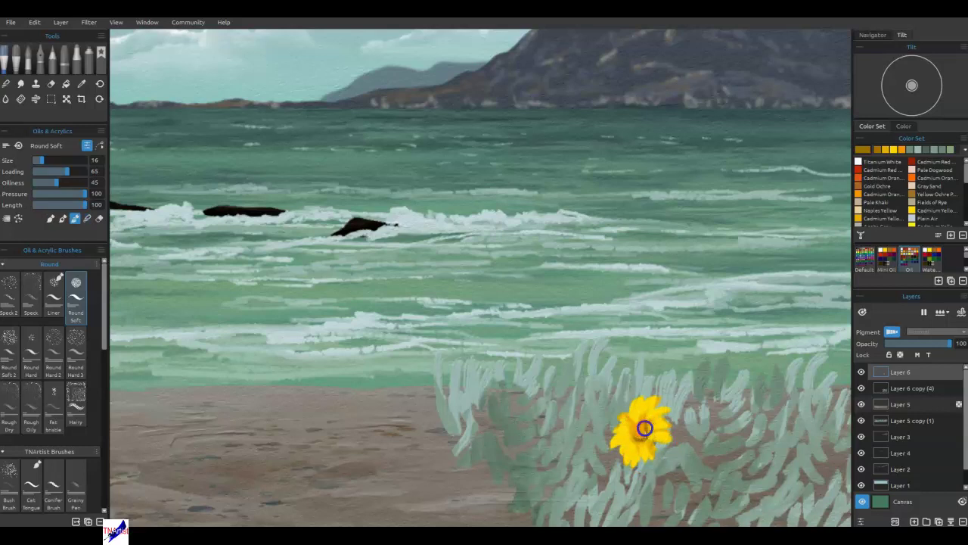
drag(640, 437, 640, 431)
alt+click(641, 431)
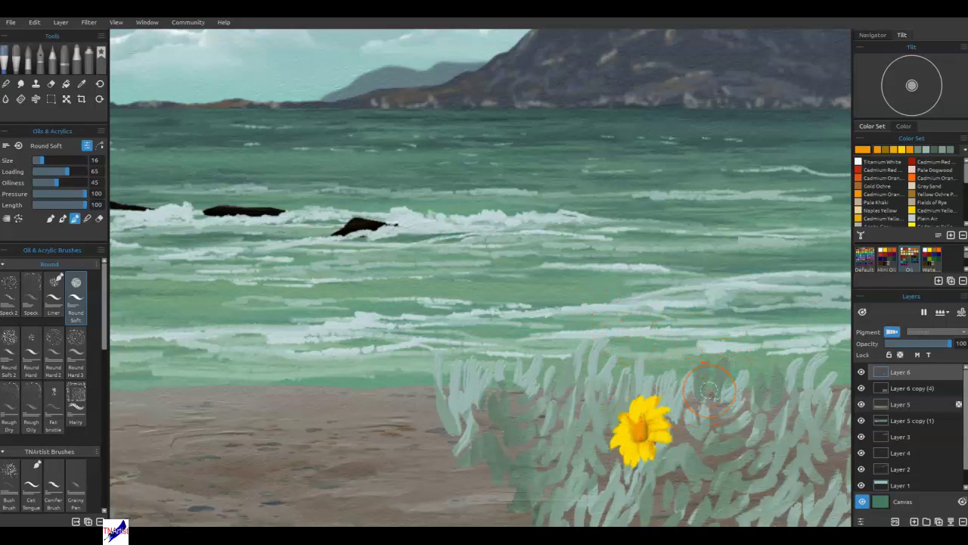
Duplicate the green plants layer twice and merge the three stacked layers into one
scroll(709, 390, down, 3)
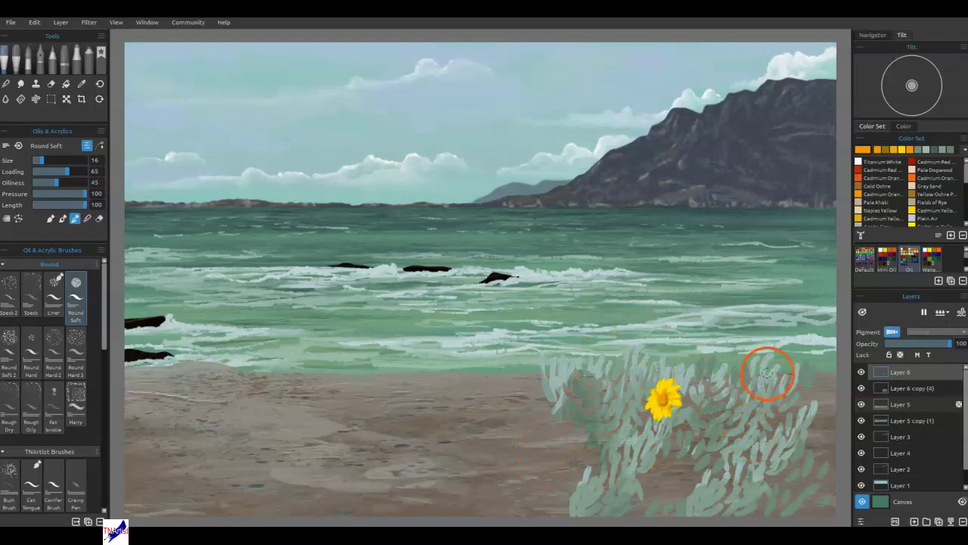
click(939, 521)
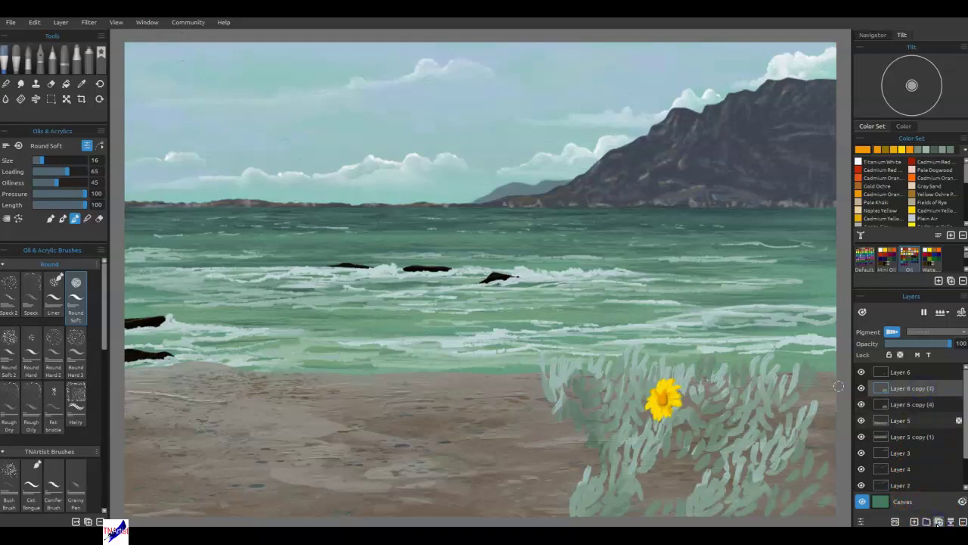
click(938, 521)
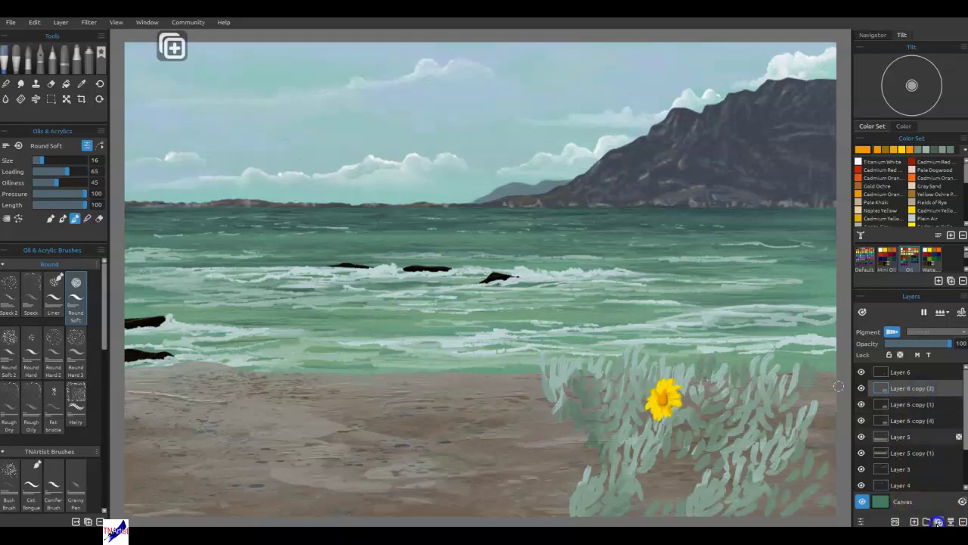
click(921, 420)
shift+click(916, 389)
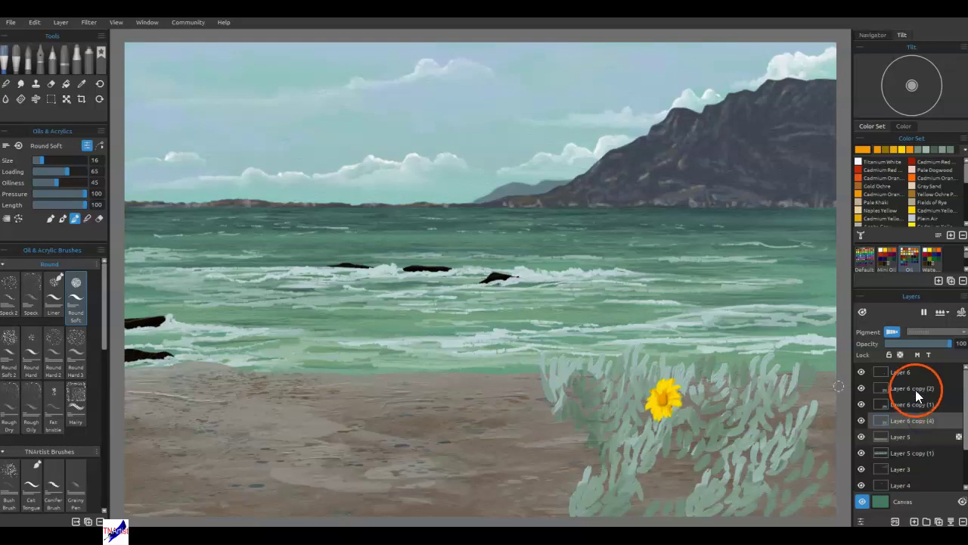
click(951, 521)
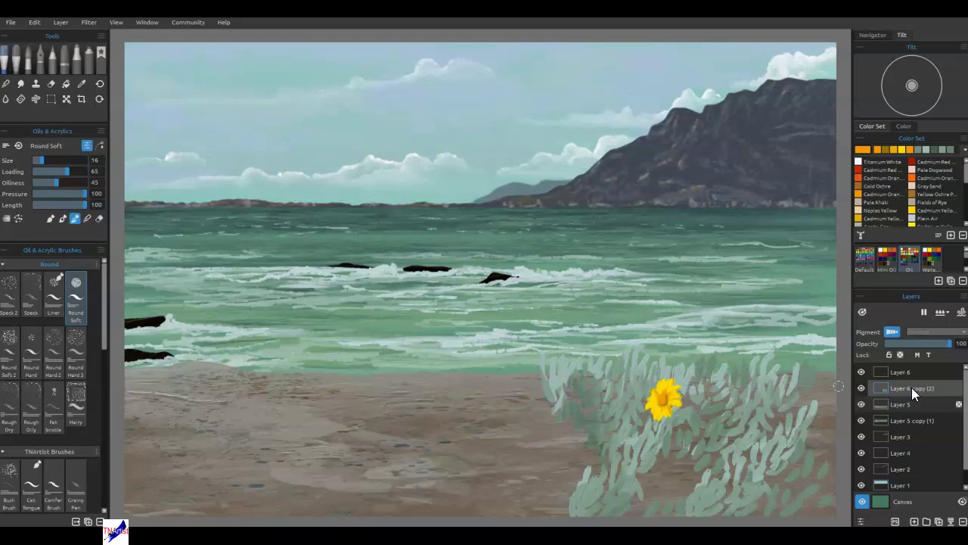
Apply a Gaussian Blur with radius 2 to Layer 5 copy (1)
click(934, 426)
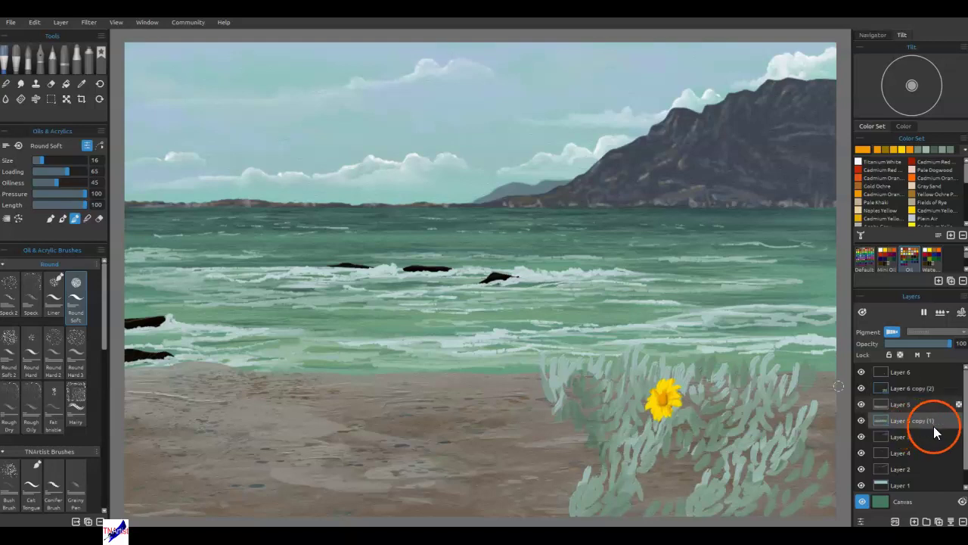
click(92, 23)
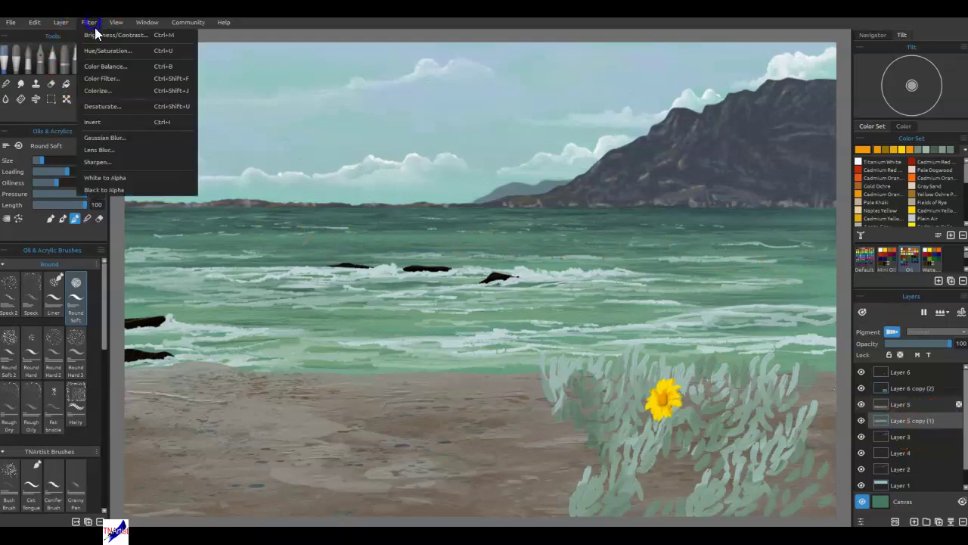
click(106, 138)
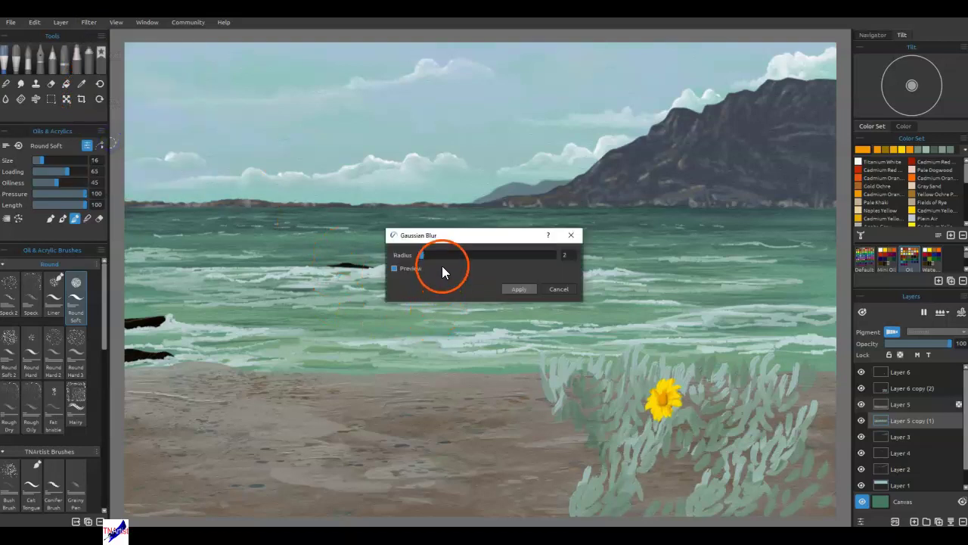
click(520, 289)
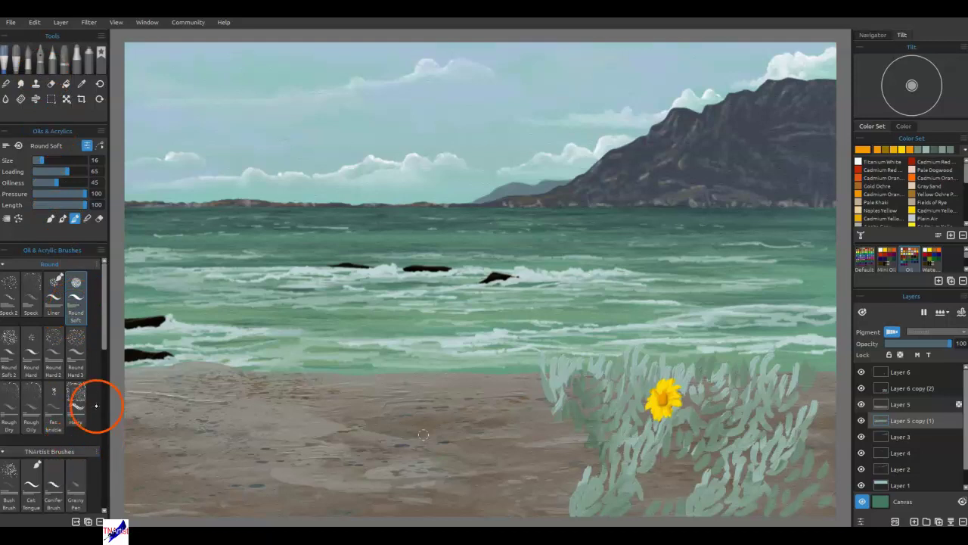
Choose the Grainy Pen brush and darken a recent grey-green to a very dark green
drag(103, 346, 104, 394)
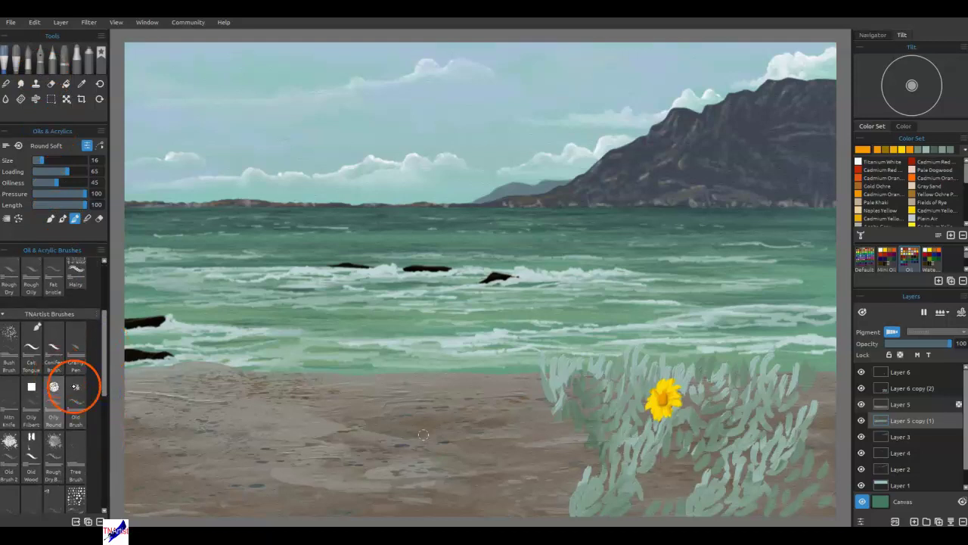
click(76, 350)
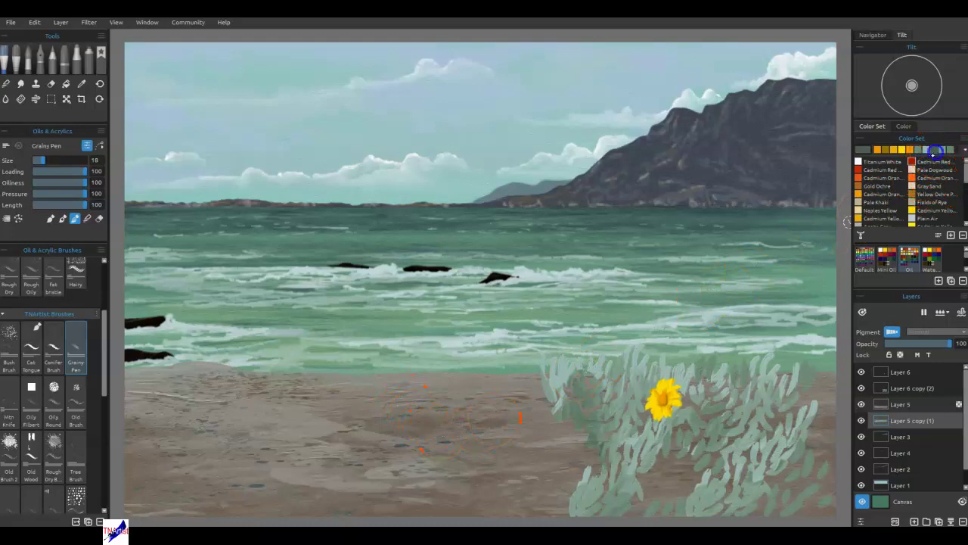
click(863, 150)
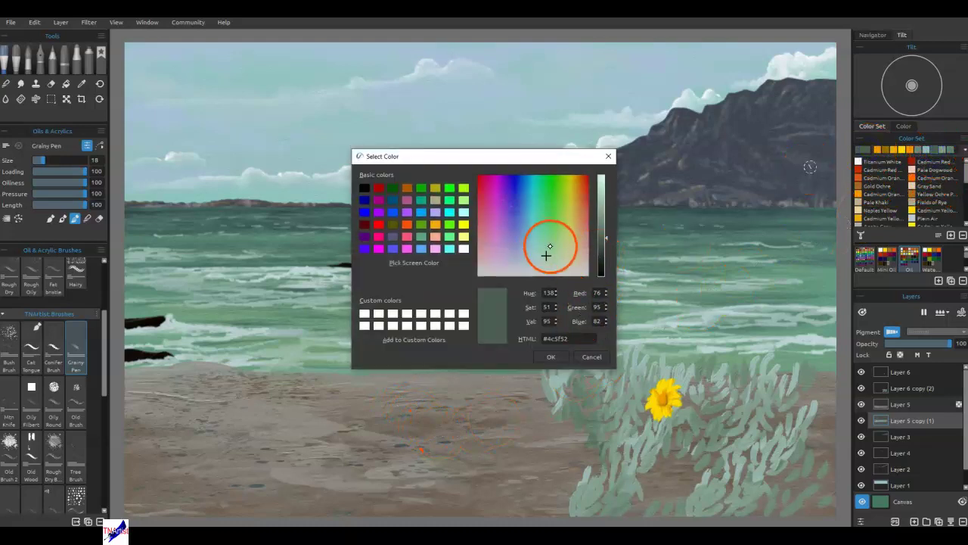
click(601, 259)
click(551, 356)
drag(432, 390, 454, 257)
drag(440, 407, 436, 291)
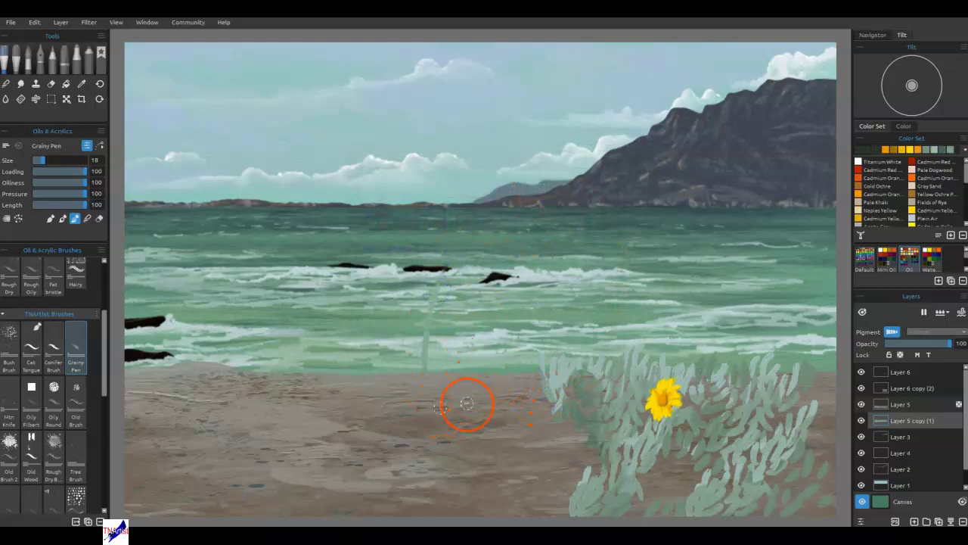
key(ctrl)
key(ctrl+z)
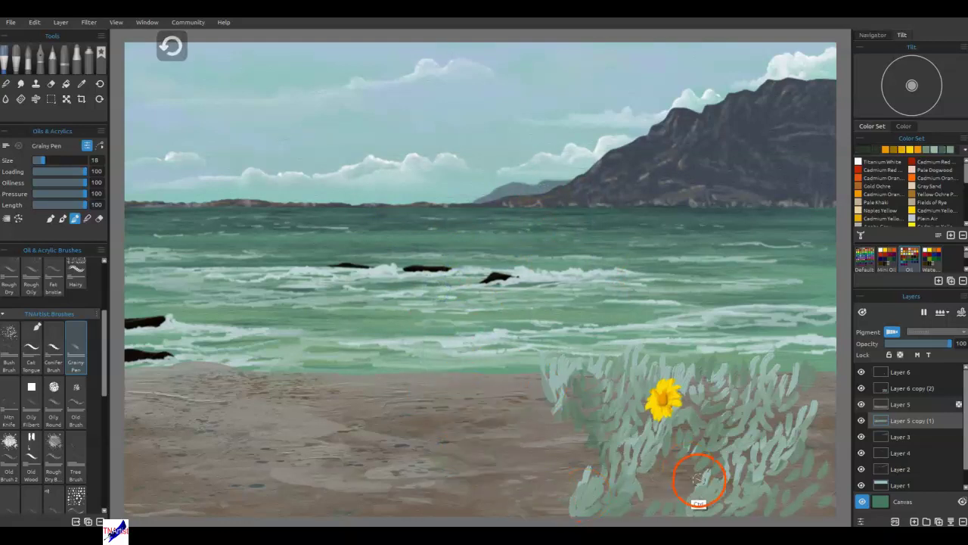
Add a new layer above the merged plants layer, undo a test grass stroke, and reduce the Grainy Pen to size 9
click(905, 388)
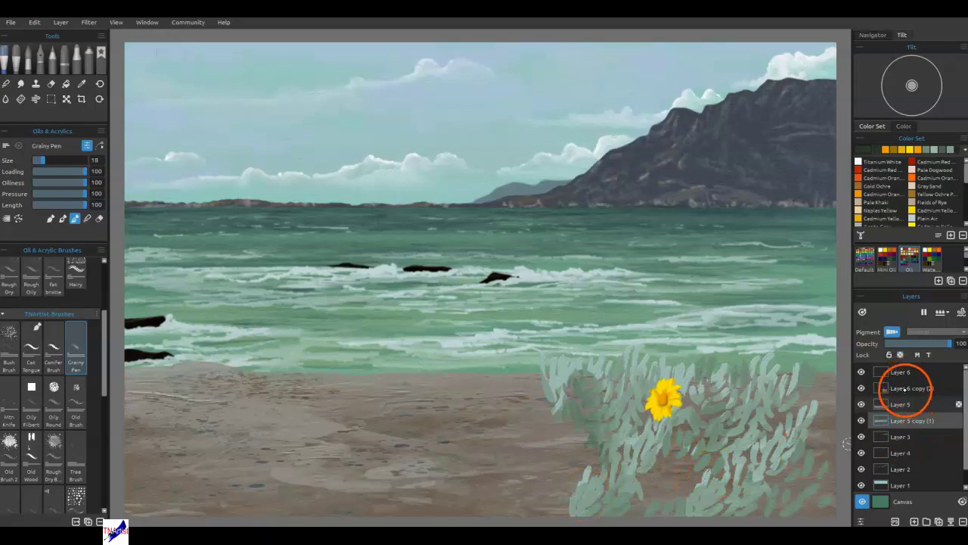
key(ctrl+shift+n)
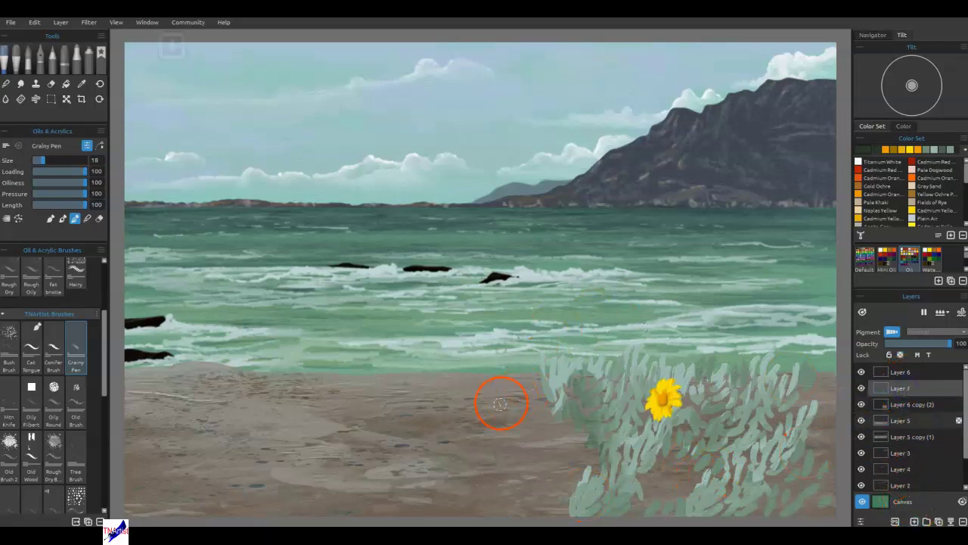
drag(513, 391, 543, 281)
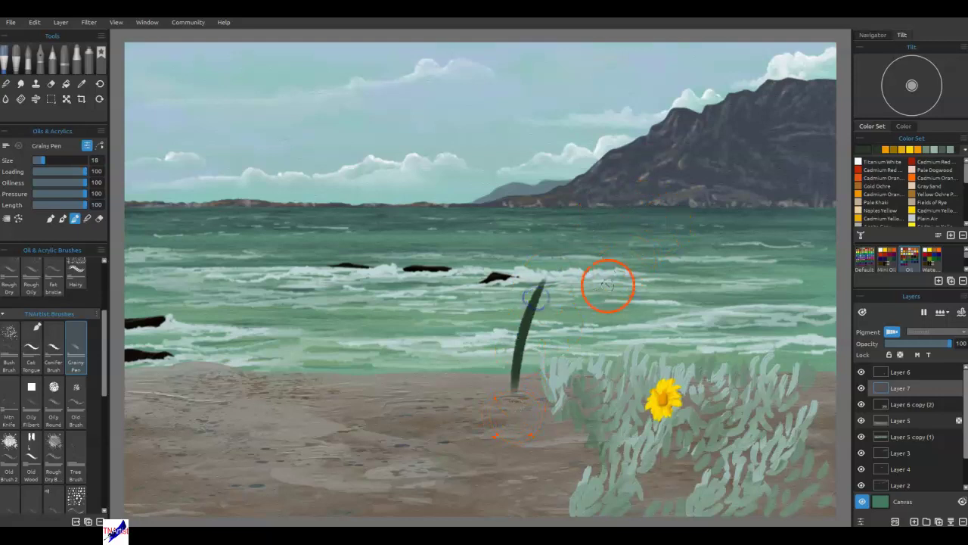
key(ctrl+z)
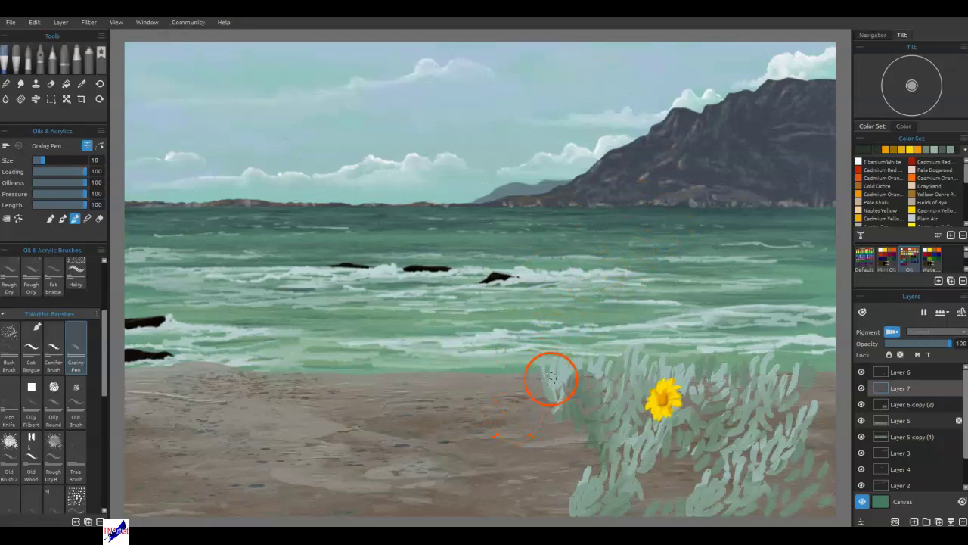
key([)
key([)
key([)
key([)
key([)
Paint three tall dark green grass blades curving upward from the beach just beside the plants
drag(497, 397, 582, 242)
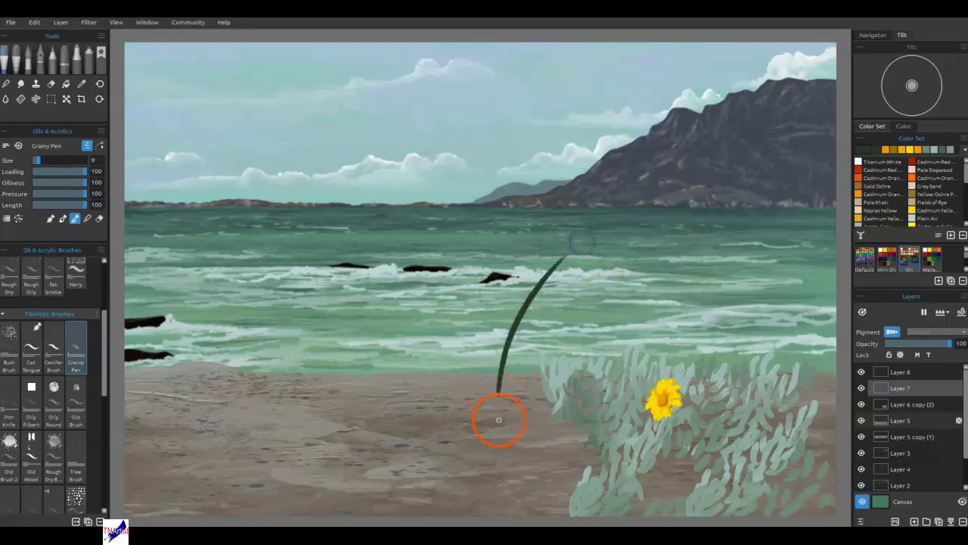
drag(499, 387, 535, 192)
mouse_move(500, 385)
mouse_down()
mouse_move(512, 281)
mouse_move(560, 195)
mouse_up()
Paint a cluster of tall dark green grass blades leaning outward from the left part of the beach
drag(286, 363, 243, 232)
drag(296, 389, 248, 222)
drag(273, 338, 215, 196)
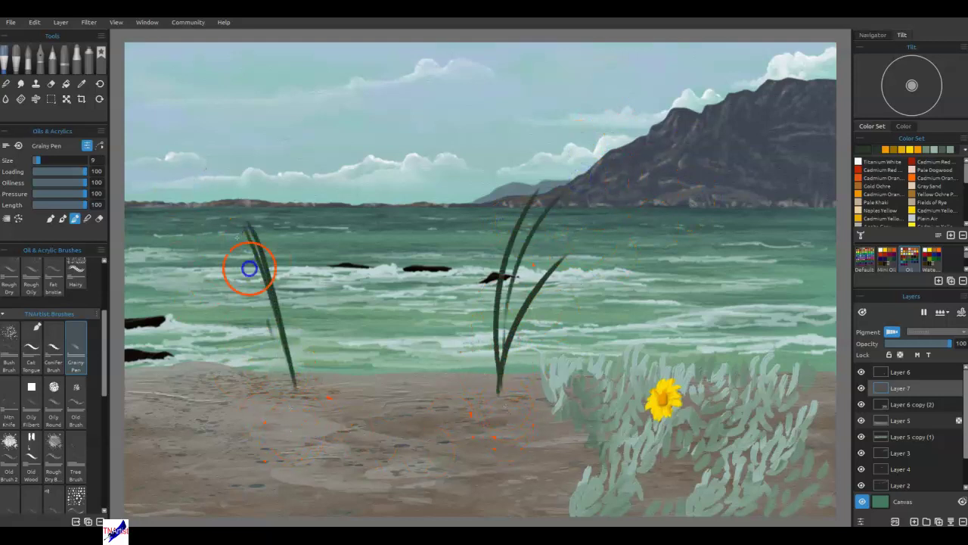
drag(296, 413, 237, 228)
drag(291, 414, 193, 184)
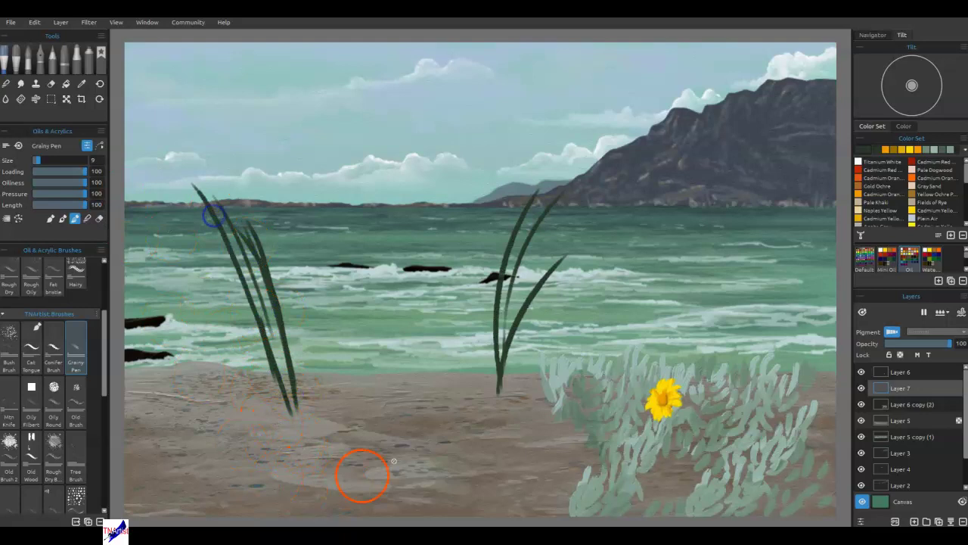
Undo the cluster of dark green grass blades painted on the left part of the beach
key(ctrl+z)
key(ctrl+z)
key(ctrl+z)
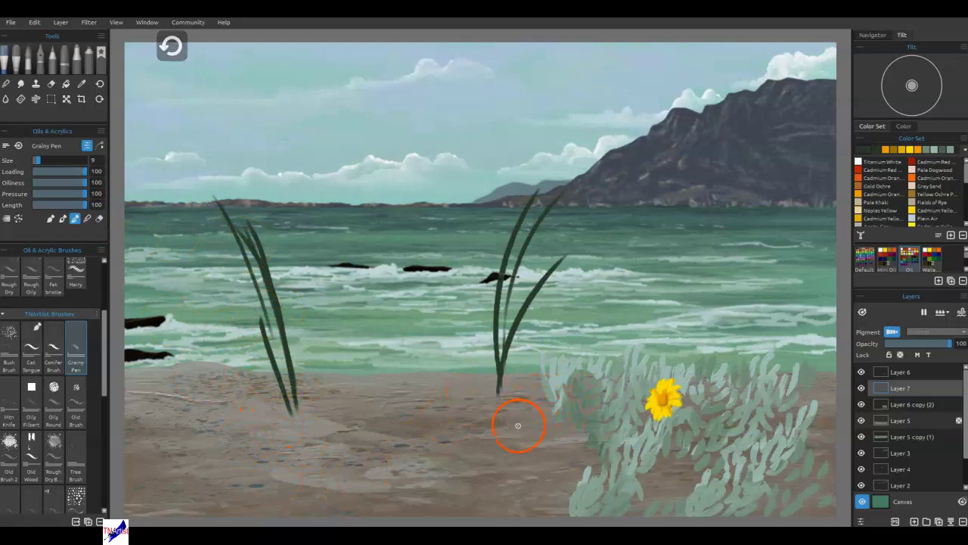
key(ctrl+z)
key(ctrl+z)
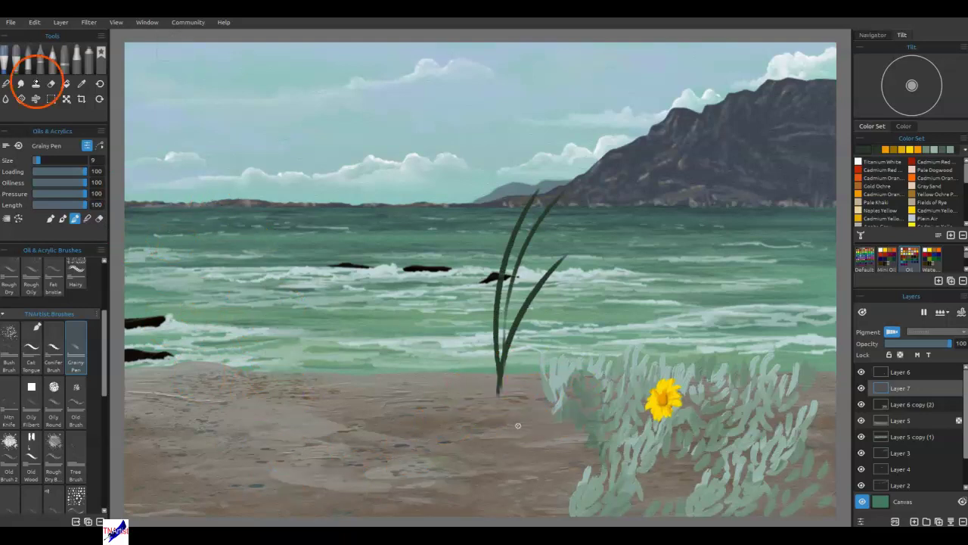
With the Reed Pen ink brush, paint tall dark green grass blades on the left part of the beach, plus one golden-yellow blade
click(40, 60)
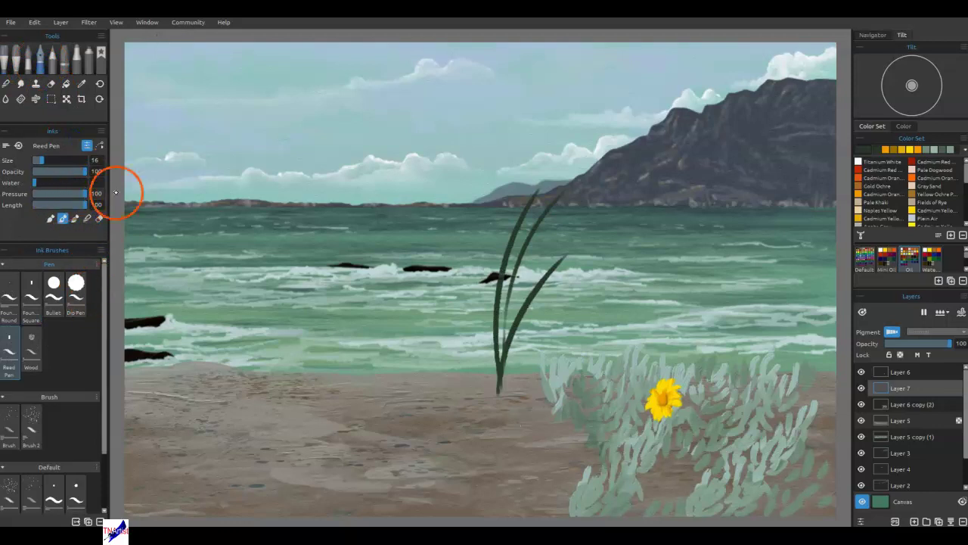
drag(286, 363, 174, 177)
mouse_move(292, 428)
mouse_down()
mouse_move(231, 212)
mouse_move(184, 202)
mouse_up()
mouse_move(301, 408)
mouse_down()
mouse_move(235, 171)
mouse_move(209, 119)
mouse_up()
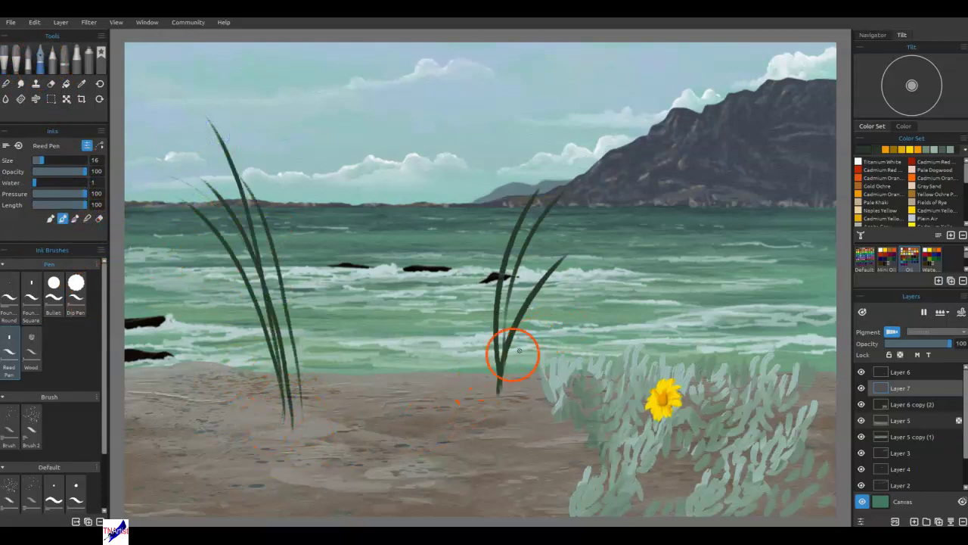
drag(892, 150, 860, 151)
mouse_move(293, 421)
mouse_down()
mouse_move(230, 193)
mouse_move(277, 372)
mouse_move(198, 156)
mouse_up()
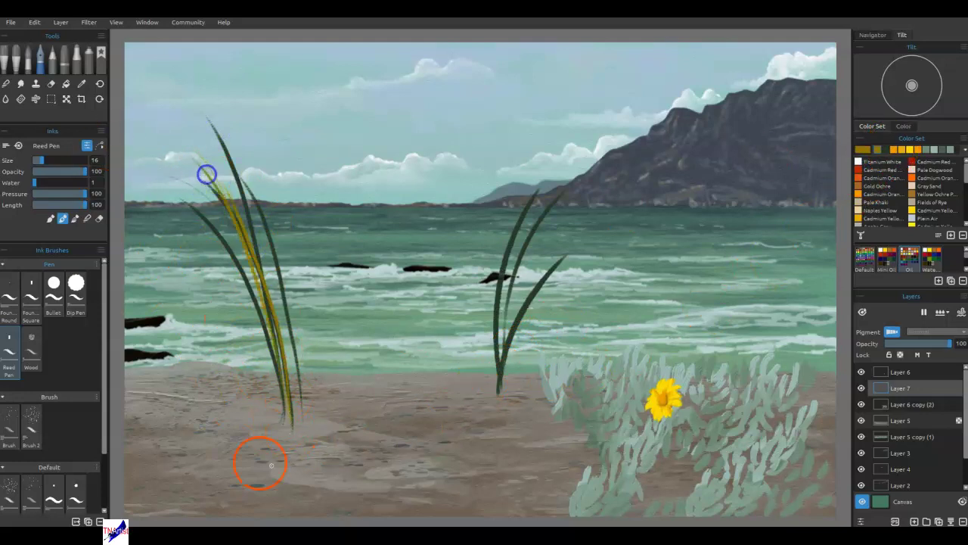
Lock the grass layer's transparency, shade the yellow blade with dark green sampled from the other grass, and save the painting
click(901, 354)
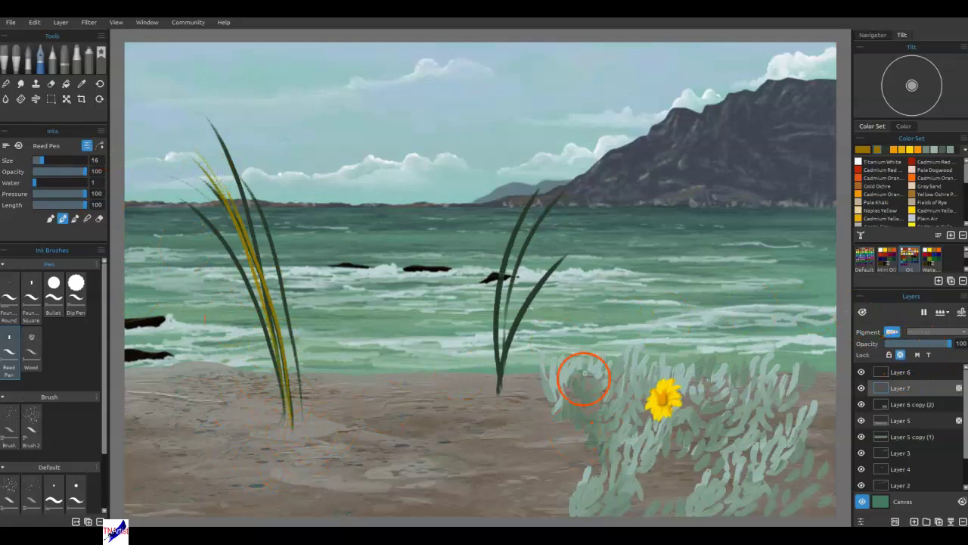
alt+click(501, 370)
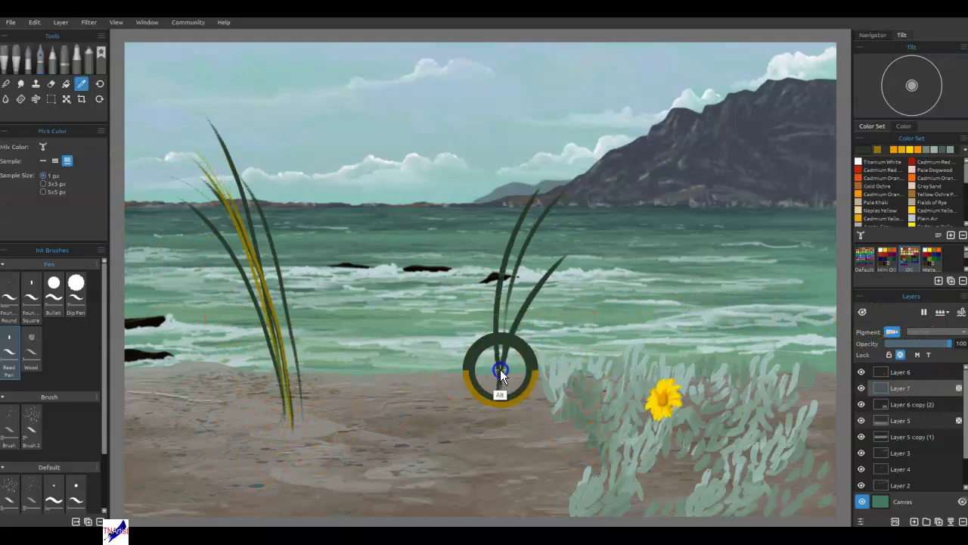
drag(294, 430, 255, 281)
mouse_move(281, 377)
mouse_down()
mouse_move(186, 139)
mouse_move(233, 189)
mouse_up()
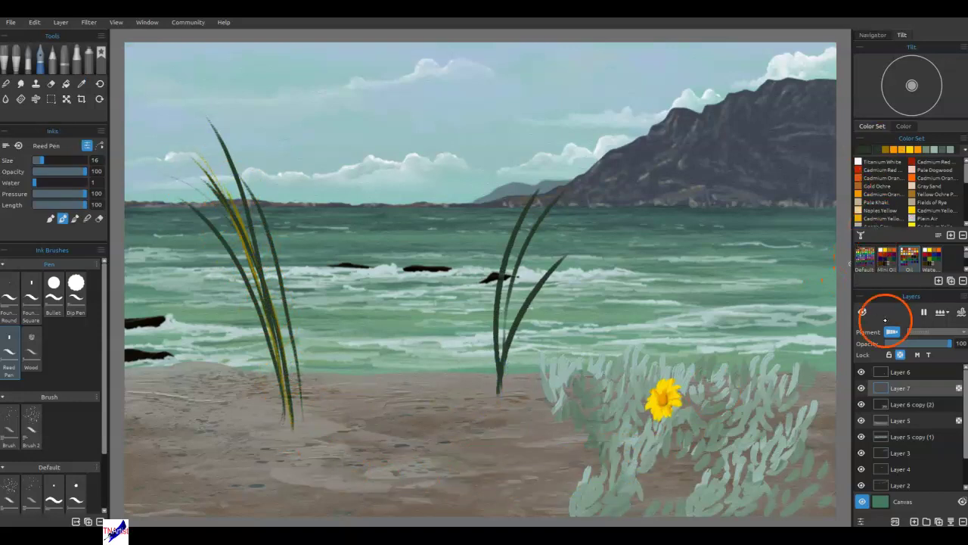
click(902, 356)
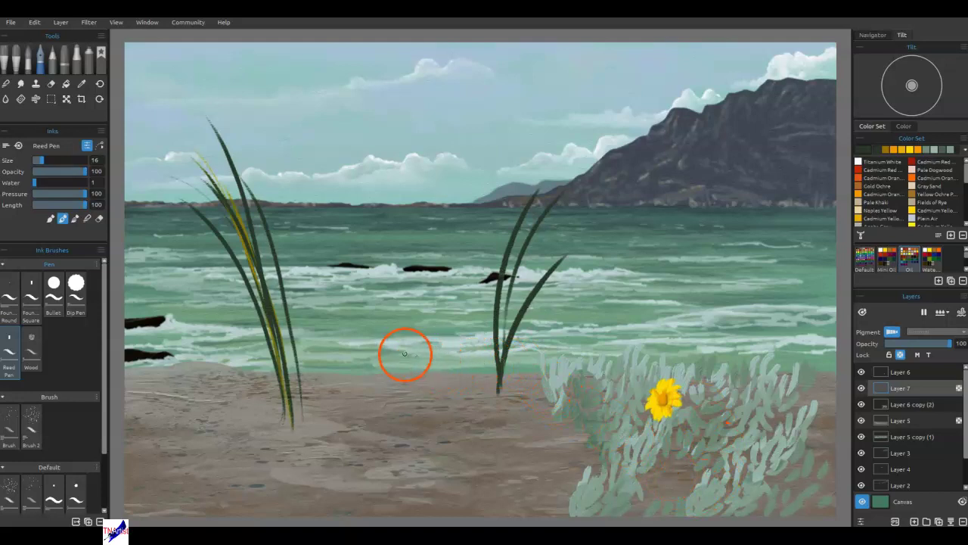
key(ctrl+s)
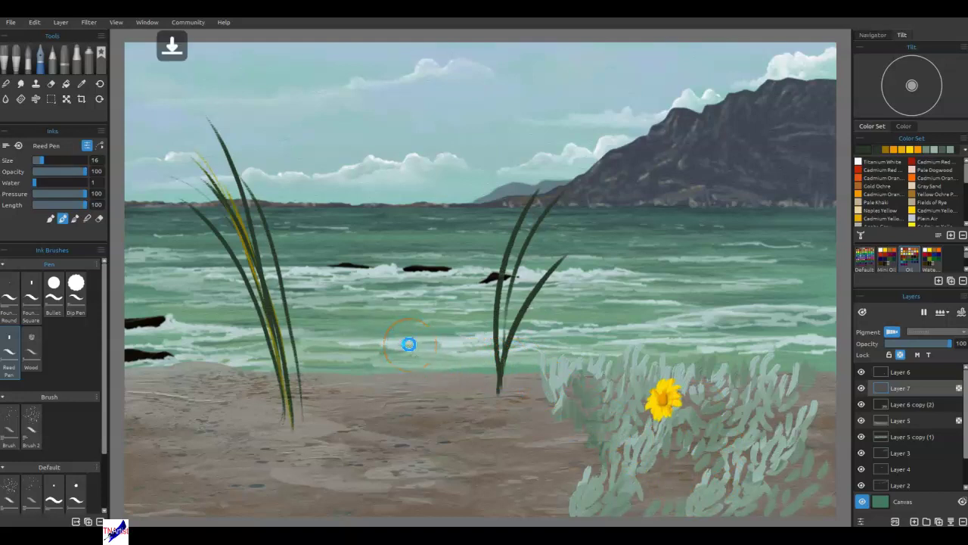
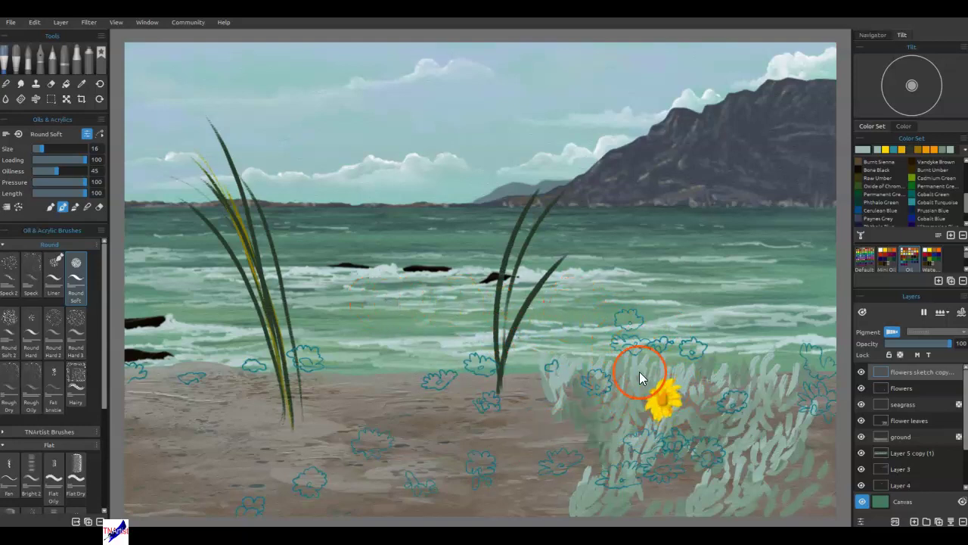
mouse_move(556, 388)
mouse_down()
mouse_move(586, 373)
mouse_move(613, 386)
mouse_up()
mouse_move(638, 390)
mouse_down()
mouse_move(637, 455)
mouse_move(615, 484)
mouse_up()
mouse_move(640, 401)
mouse_down()
mouse_move(627, 434)
mouse_move(603, 479)
mouse_up()
drag(631, 401, 607, 477)
click(629, 405)
drag(461, 314, 713, 269)
mouse_move(552, 371)
mouse_down()
mouse_move(617, 367)
mouse_move(606, 381)
mouse_move(644, 390)
mouse_up()
drag(670, 369, 666, 407)
Duplicate the Flower leaves layer and place the copy left of the original plants, flipped horizontally and rotated about 10°
click(861, 420)
click(861, 421)
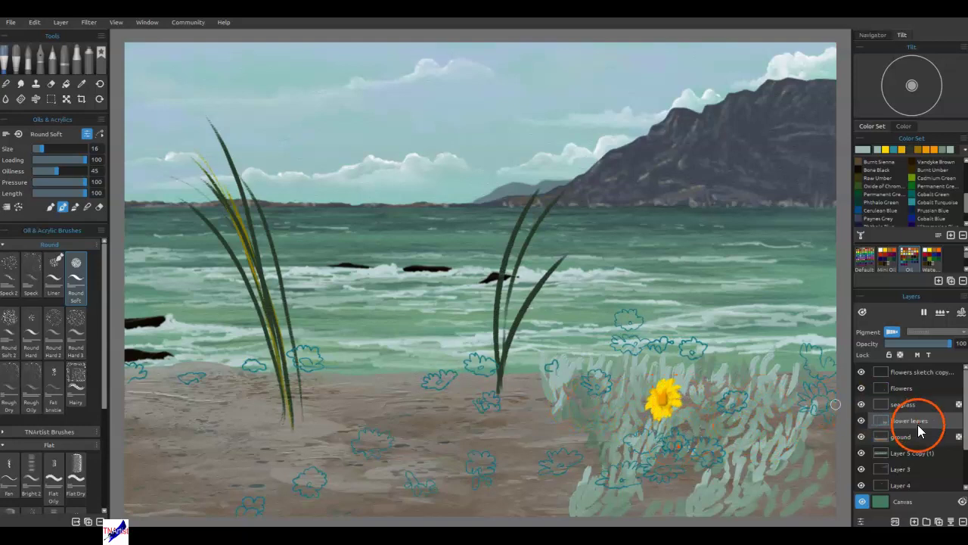
click(935, 520)
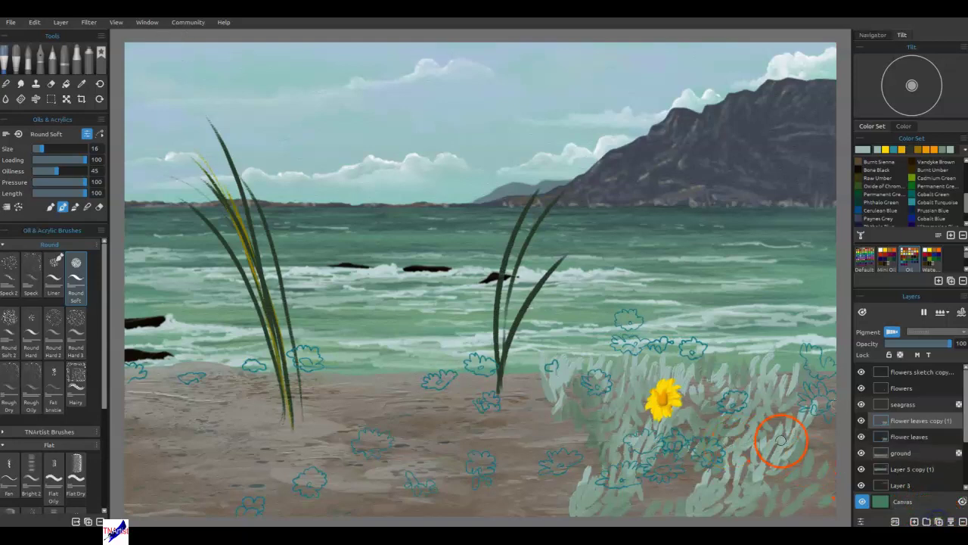
key(ctrl+t)
drag(711, 422, 458, 422)
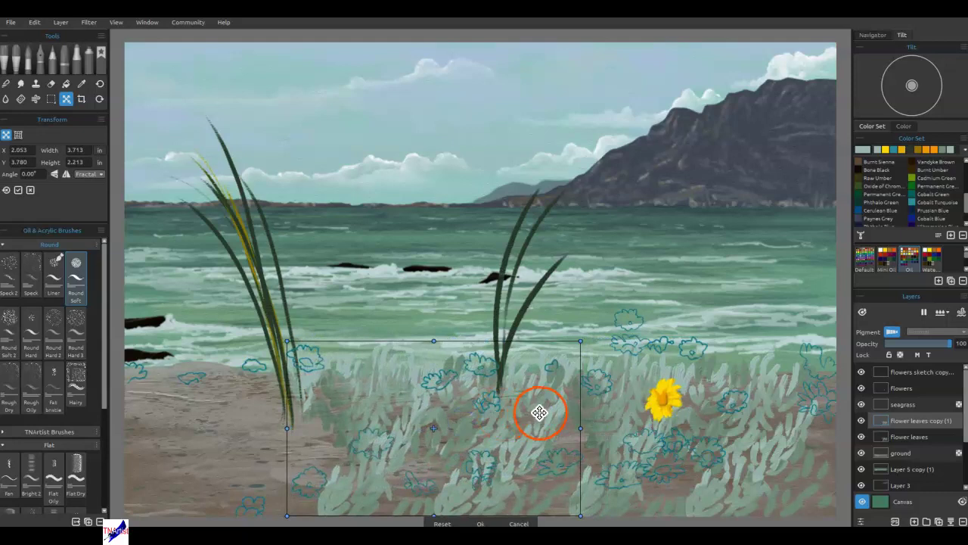
click(65, 179)
drag(491, 402, 534, 410)
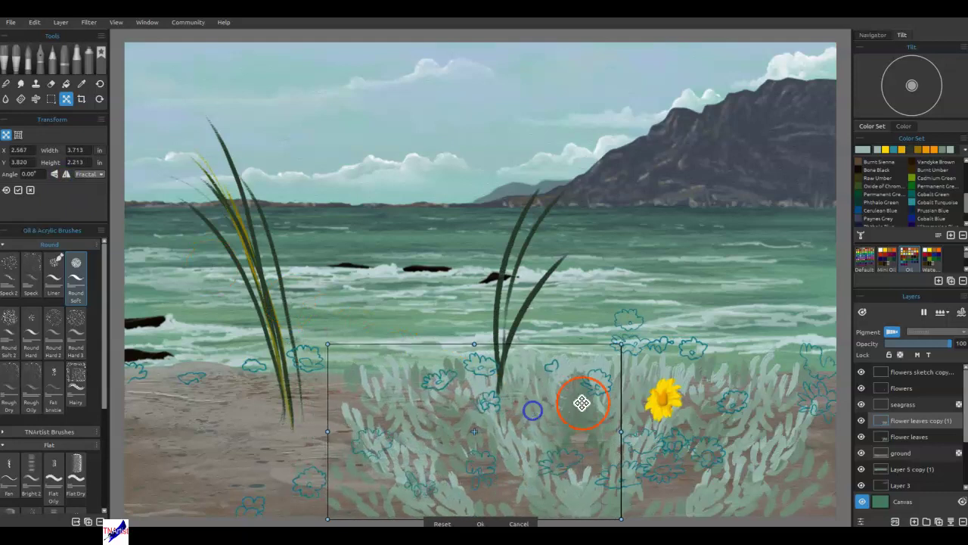
drag(620, 334, 637, 363)
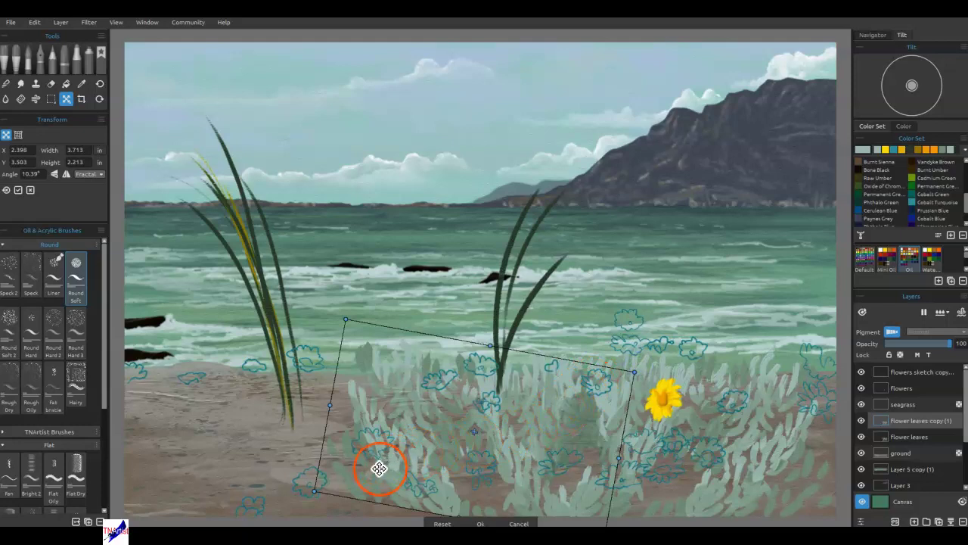
Warp the copied leaves with a mesh split of 2, pulling in both side midpoints and the lower-right corner and shifting the bottom midpoint left
click(18, 136)
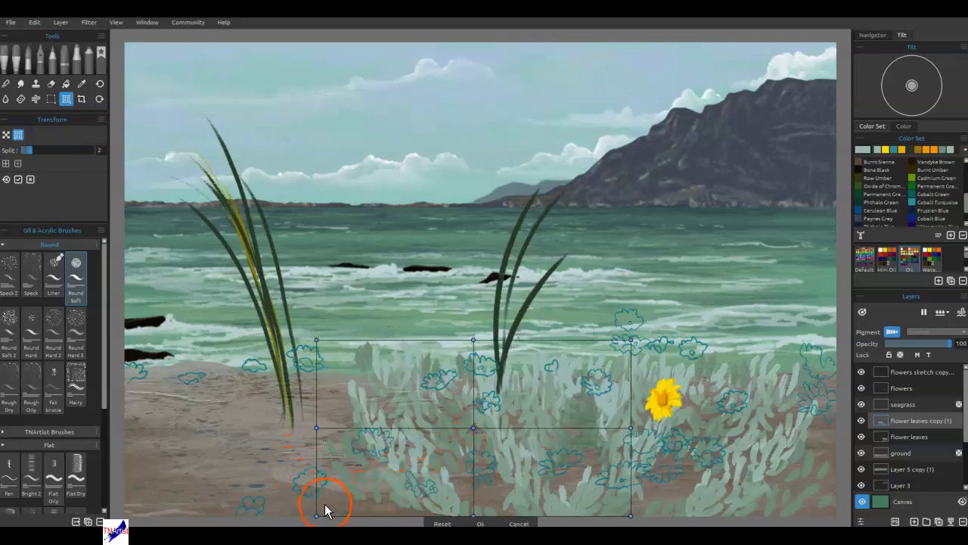
drag(316, 433, 331, 424)
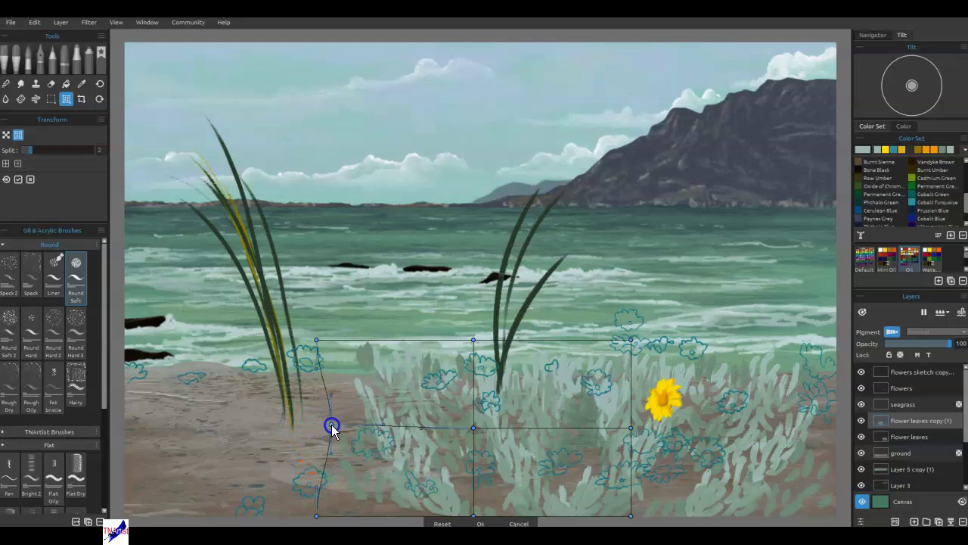
click(474, 516)
drag(475, 519, 452, 512)
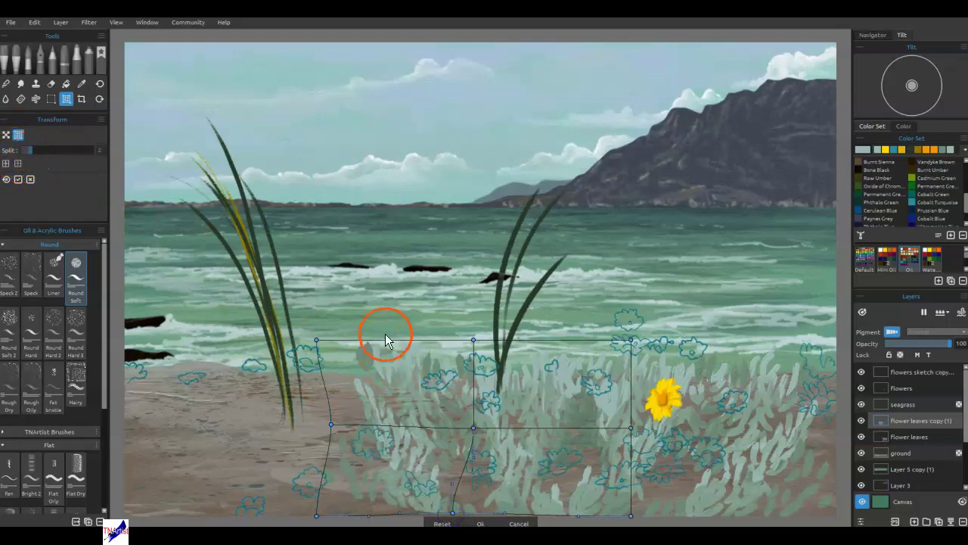
mouse_move(631, 430)
mouse_down()
mouse_move(614, 426)
mouse_move(621, 443)
mouse_up()
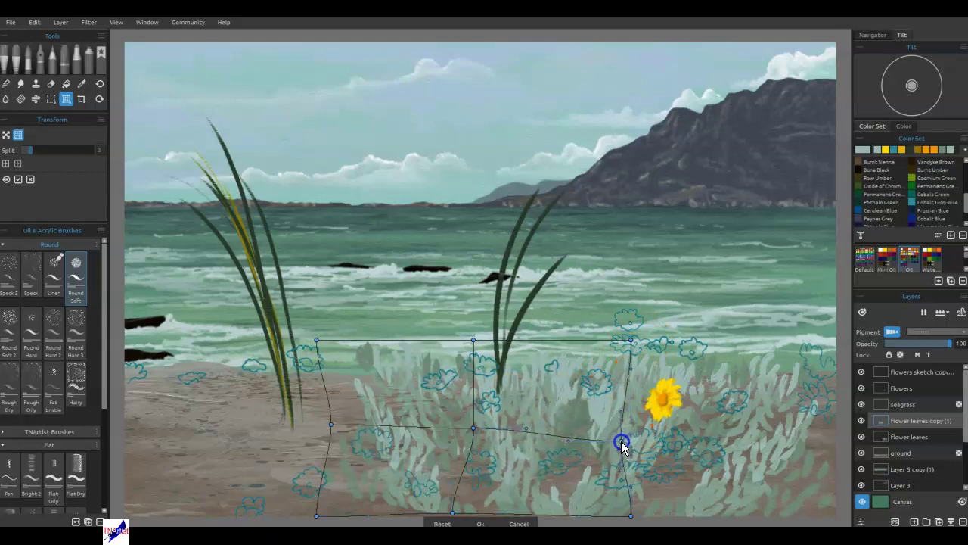
mouse_move(632, 517)
mouse_down()
mouse_move(643, 521)
mouse_move(603, 519)
mouse_move(620, 519)
mouse_up()
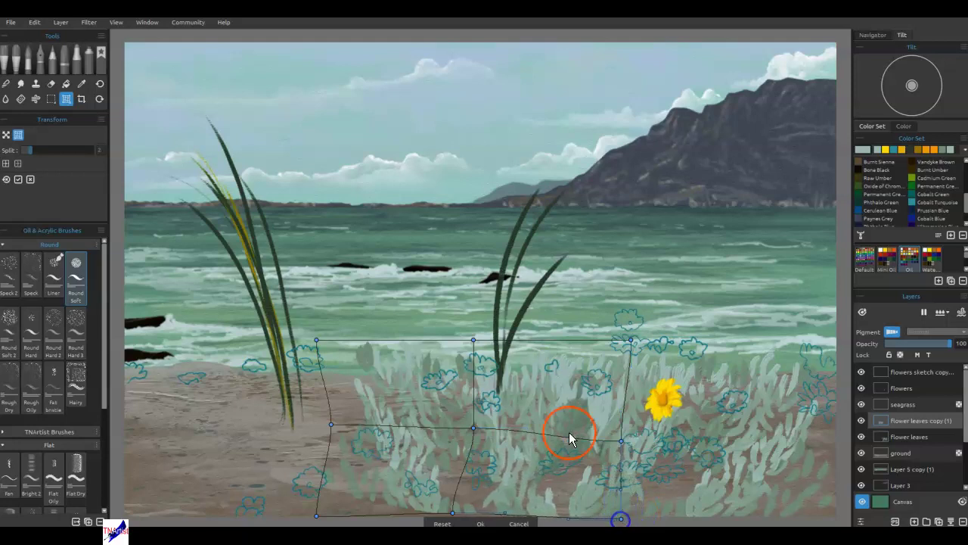
Raise the warp mesh's top midpoint, pull in its upper-left corner, nudge the centre point right, and apply the warp
click(478, 344)
drag(479, 345, 476, 330)
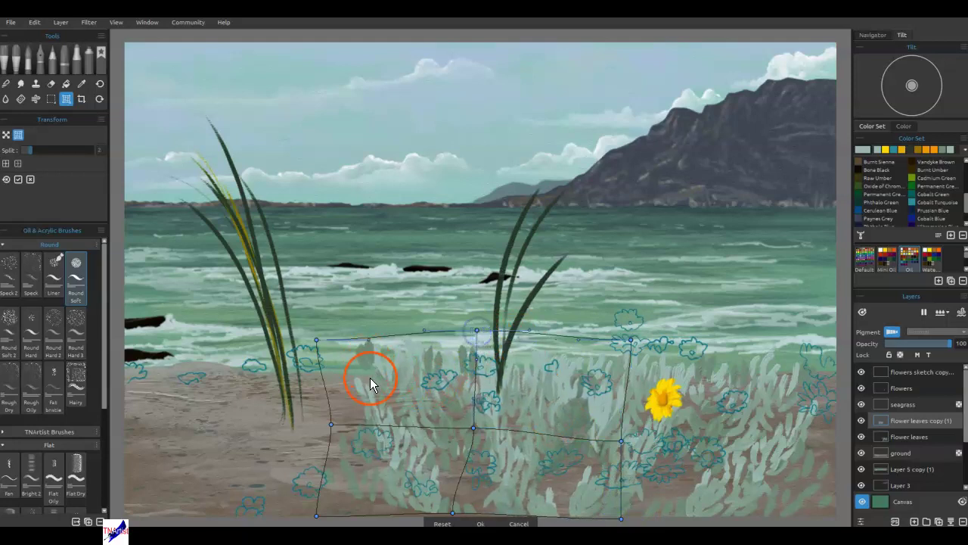
click(321, 341)
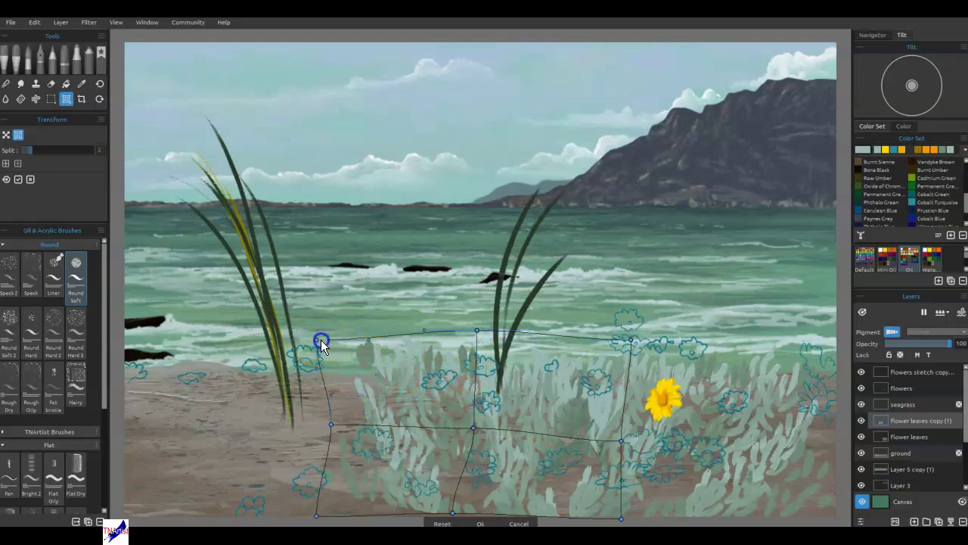
drag(320, 342, 327, 344)
click(529, 446)
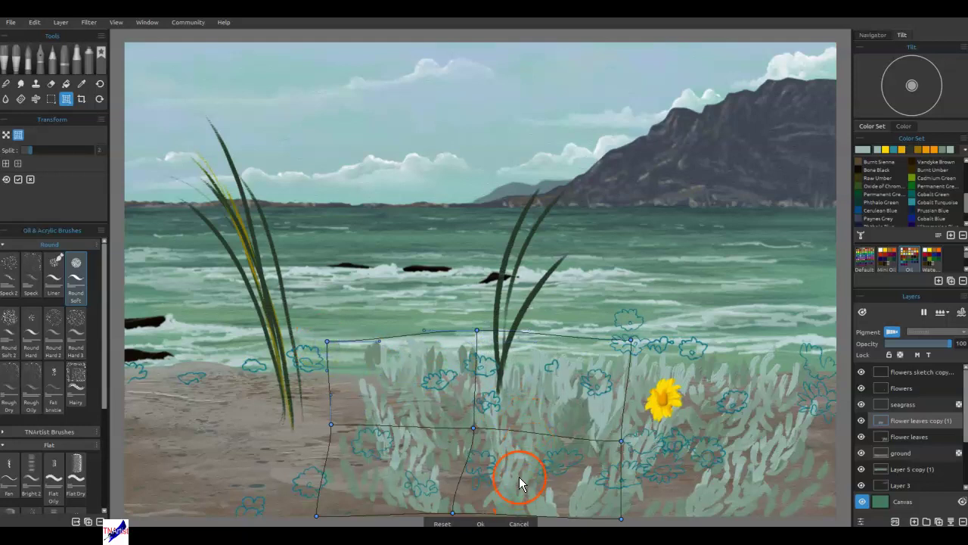
click(475, 428)
drag(476, 428, 529, 426)
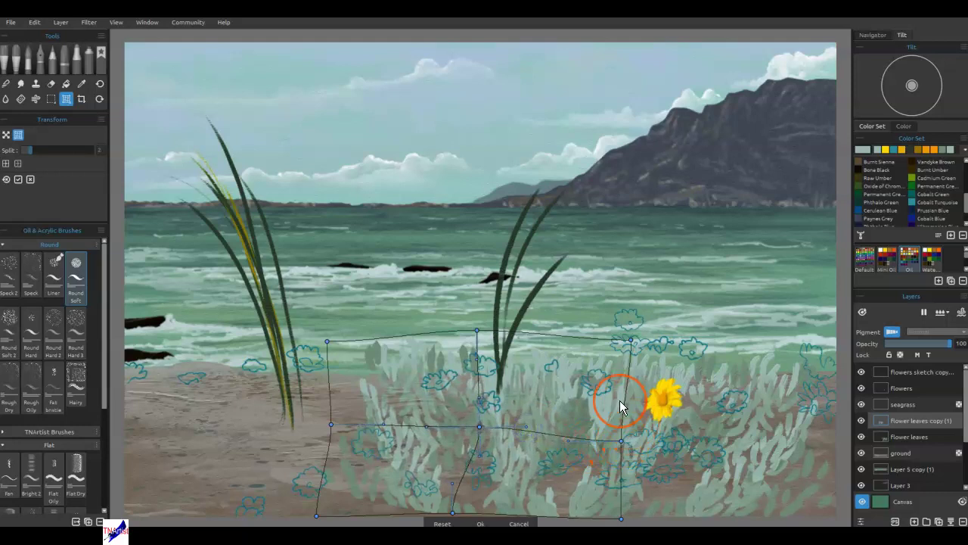
key(Return)
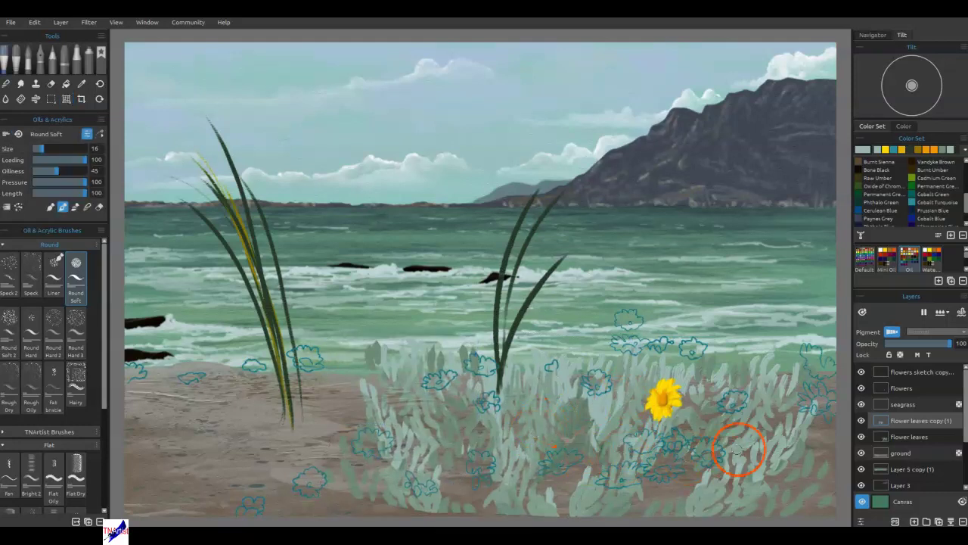
Duplicate the original Flower leaves layer again and move the copy to the far left end of the beach
click(907, 440)
click(939, 522)
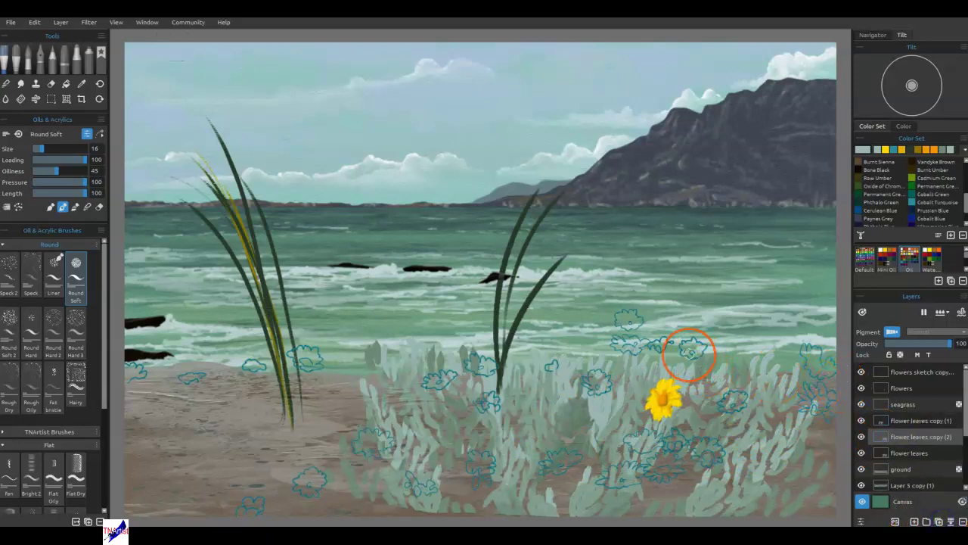
key(ctrl+t)
drag(601, 401, 115, 399)
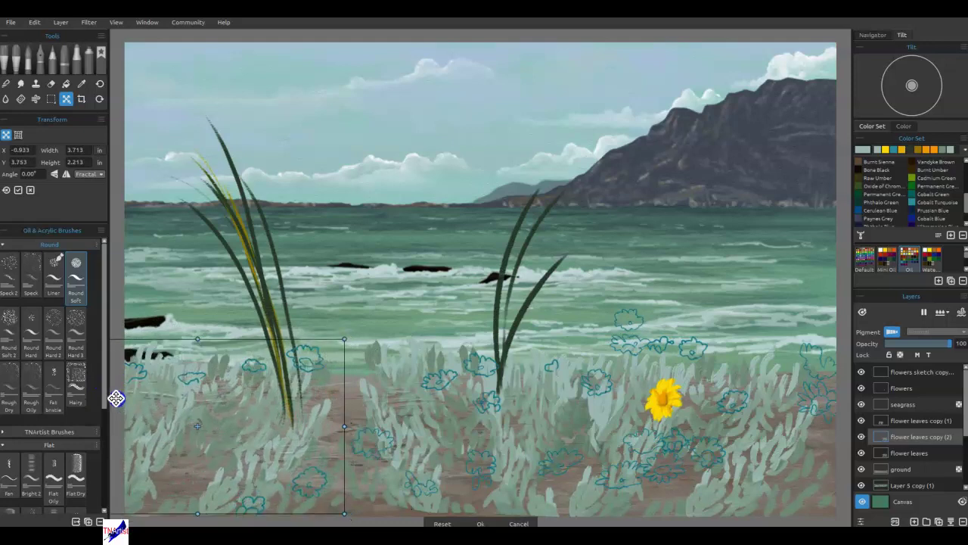
drag(301, 392, 294, 392)
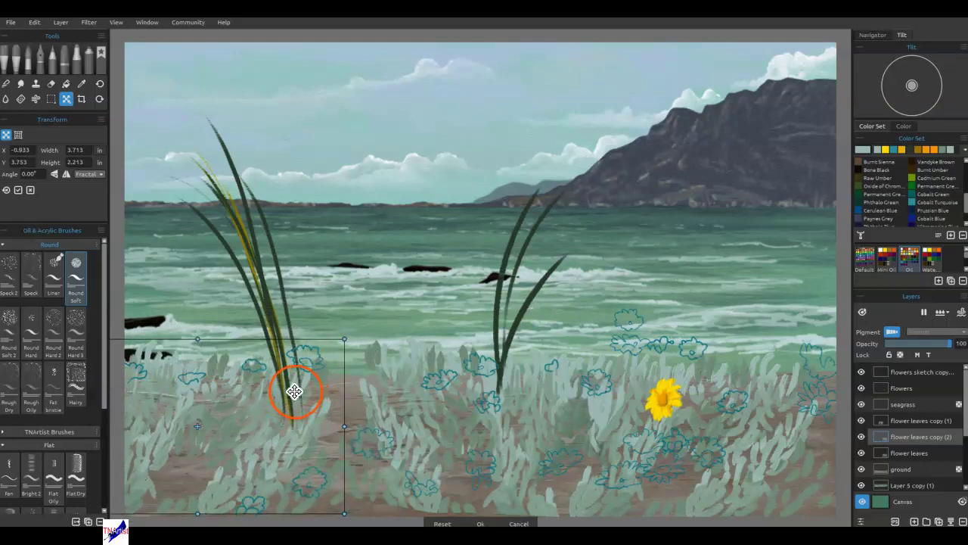
key(Return)
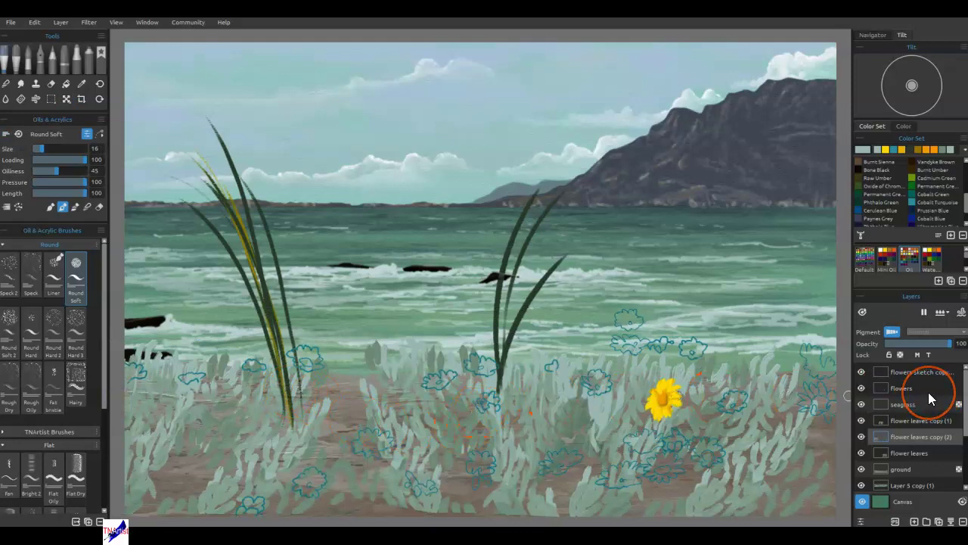
Duplicate the Flower leaves layer a third time and merge the three copies into one layer, keeping the original separate
click(908, 454)
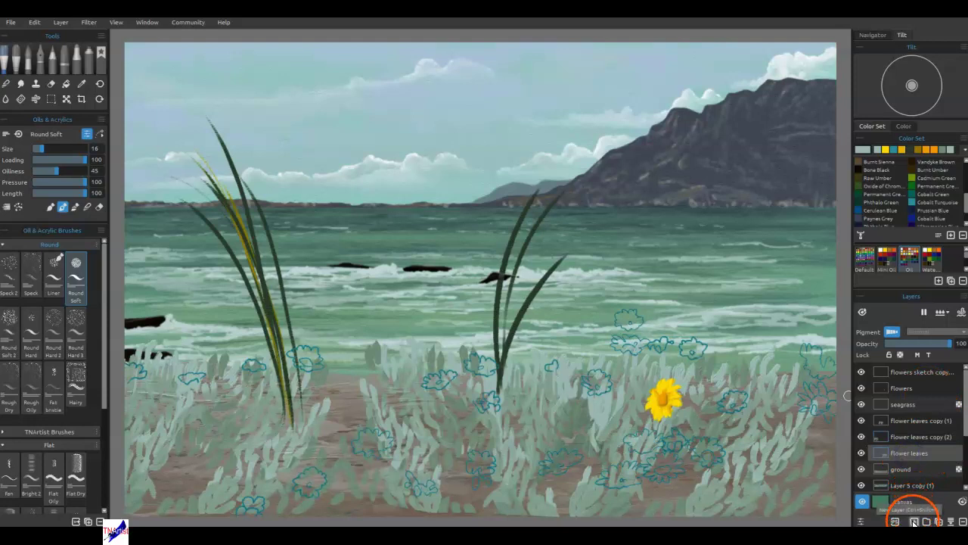
click(938, 521)
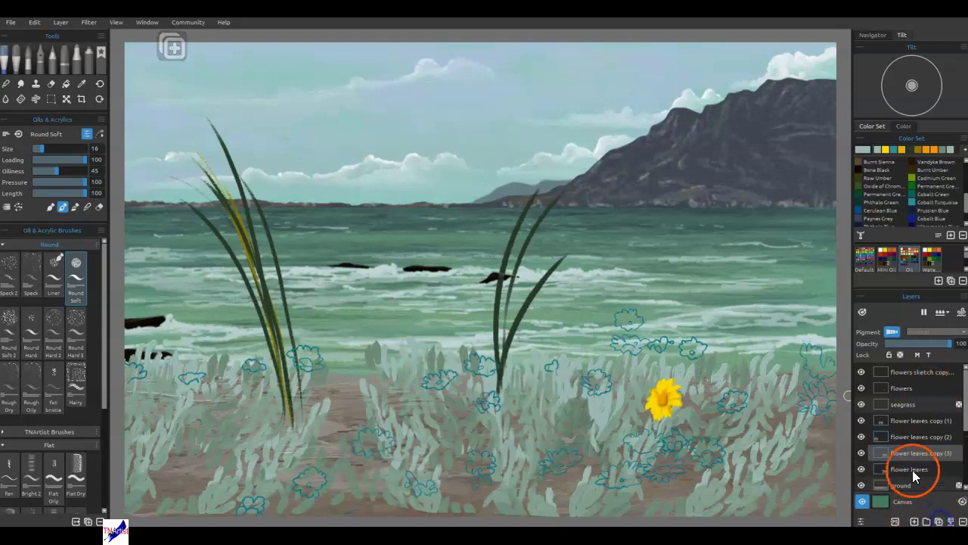
shift+click(910, 422)
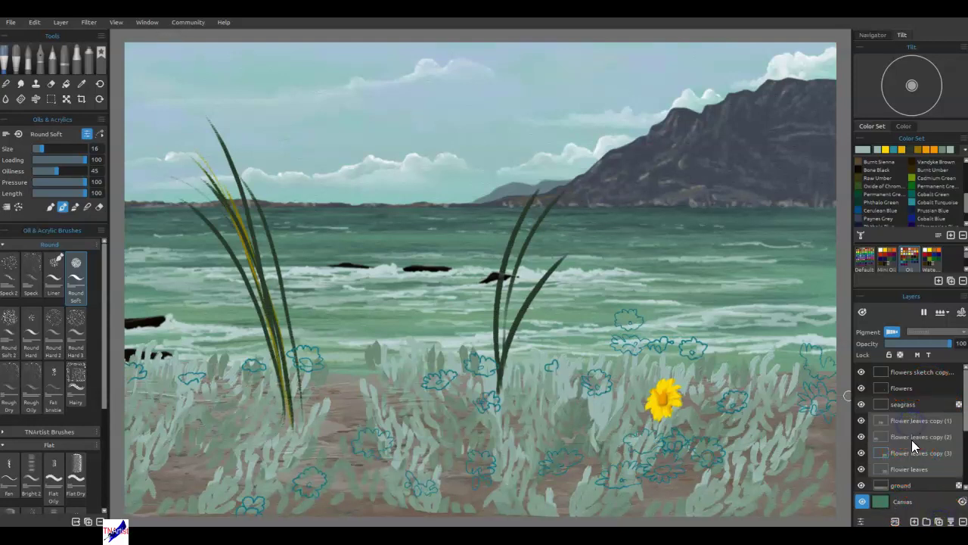
click(912, 467)
shift+click(914, 421)
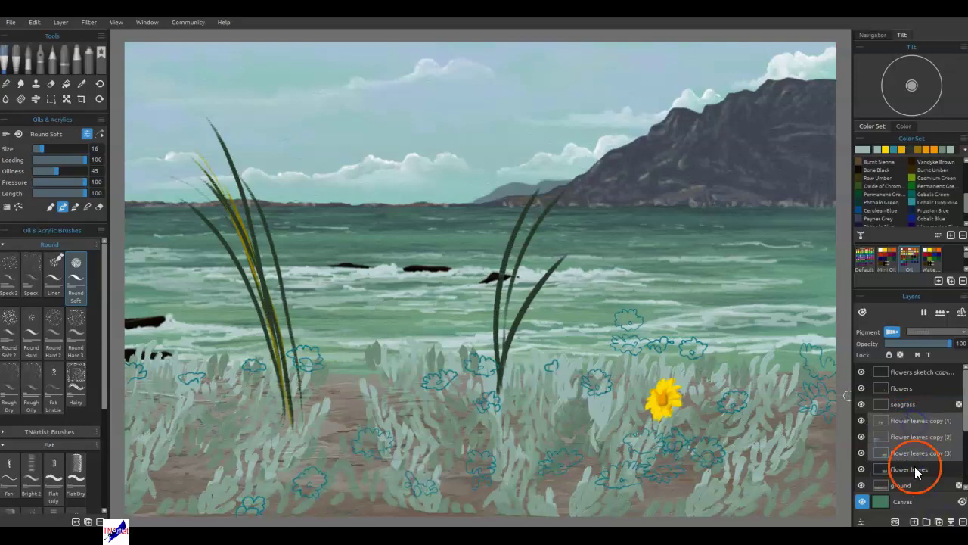
click(951, 522)
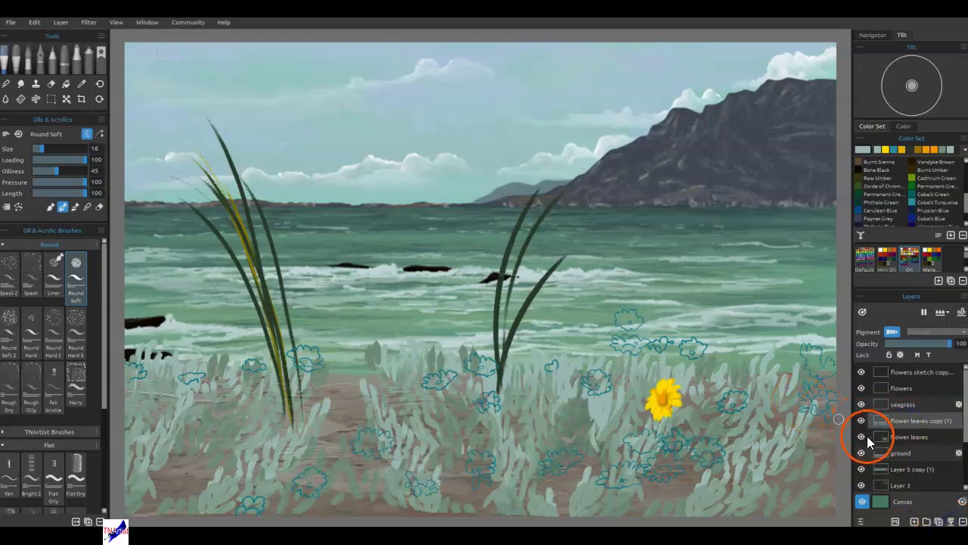
Hide the original Flower leaves layer and lock the transparency of the merged leaves copy
click(861, 436)
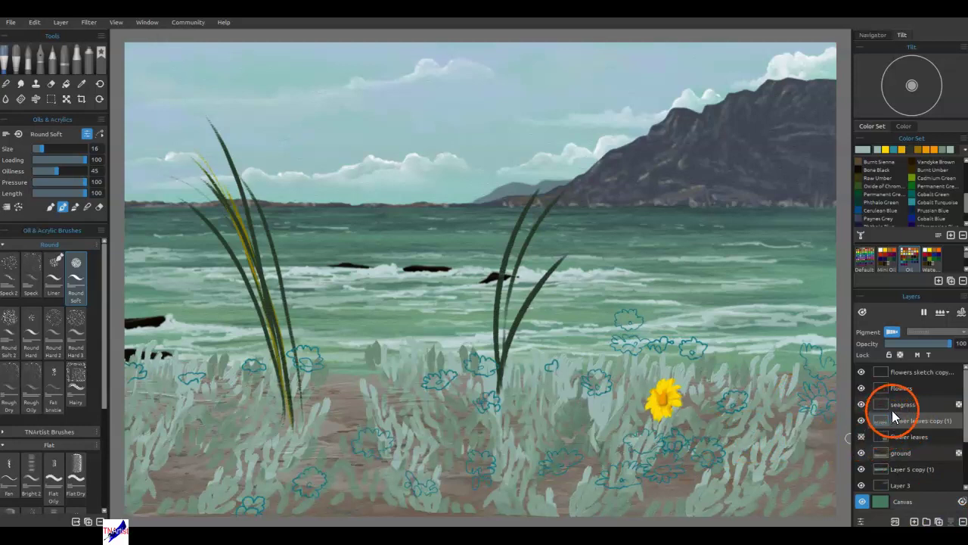
click(899, 355)
click(910, 420)
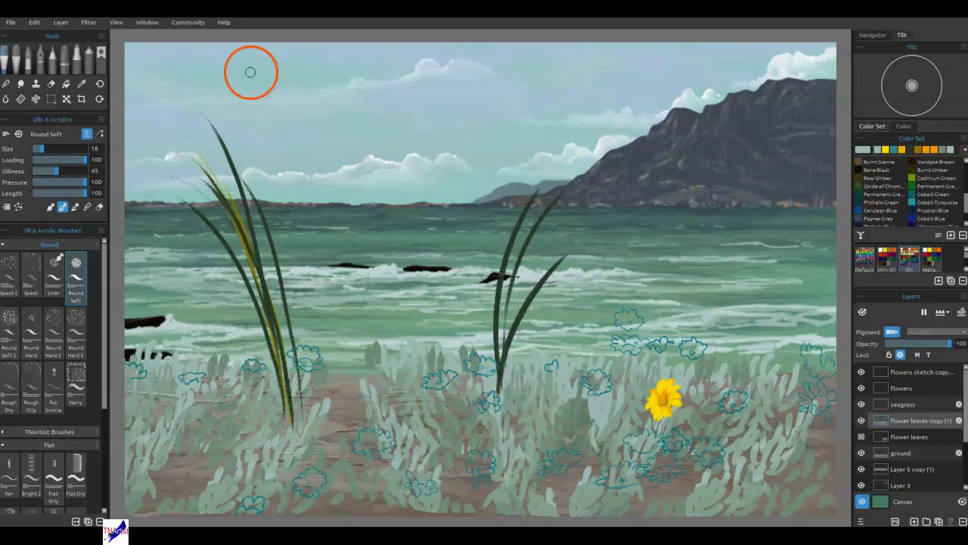
Shift the merged leaves' colour to a warmer yellow-green with a Hue/Saturation adjustment and apply it
click(87, 24)
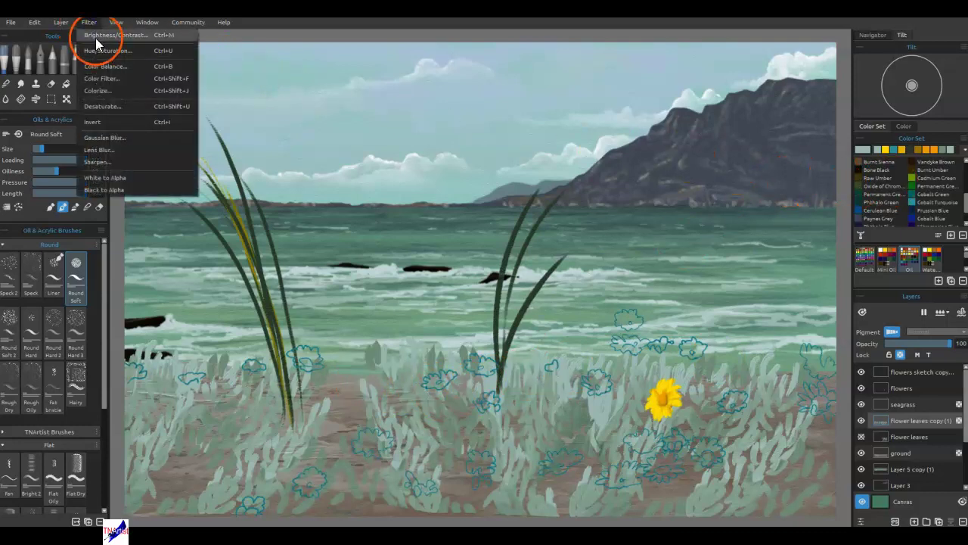
click(99, 53)
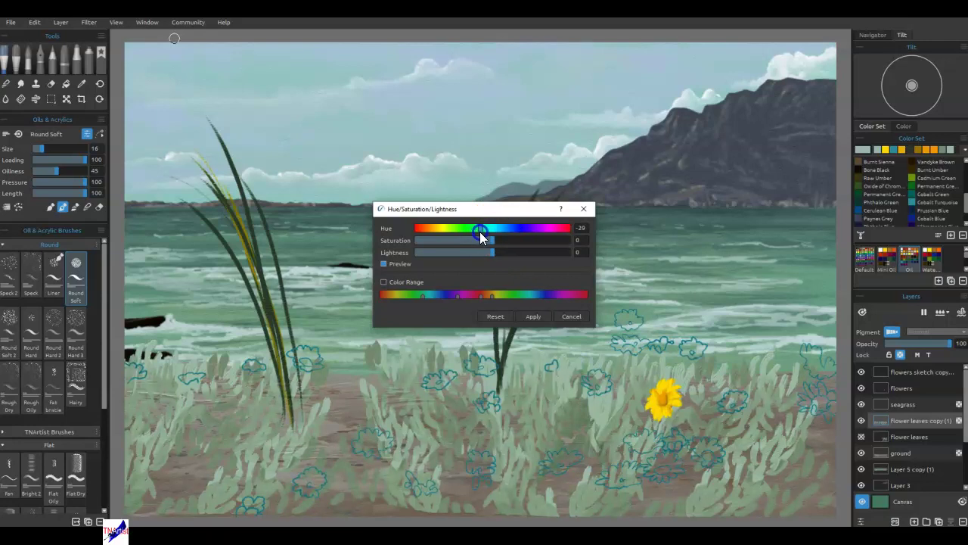
drag(497, 241, 490, 251)
click(534, 315)
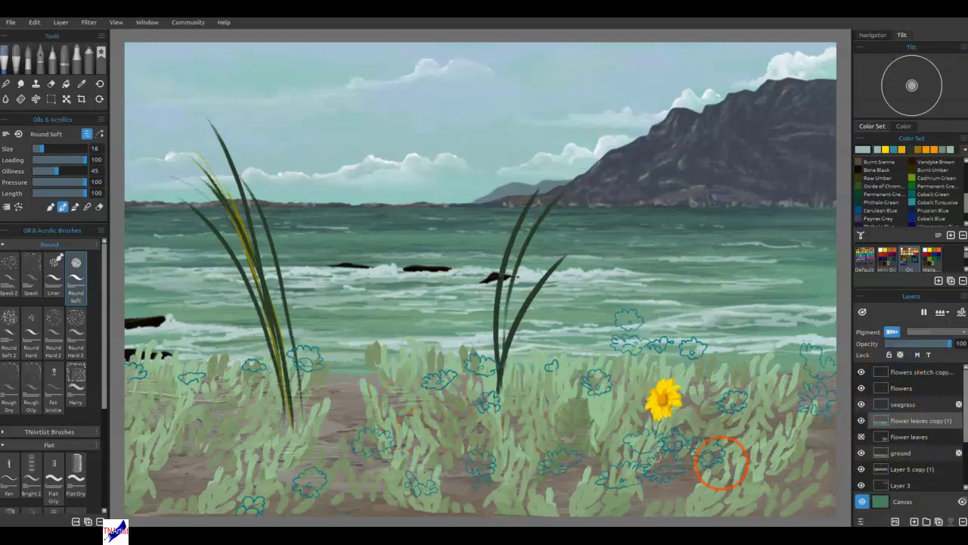
Duplicate the recoloured leaves layer, set the copy's blend mode to Multiply and its opacity to 20
click(939, 521)
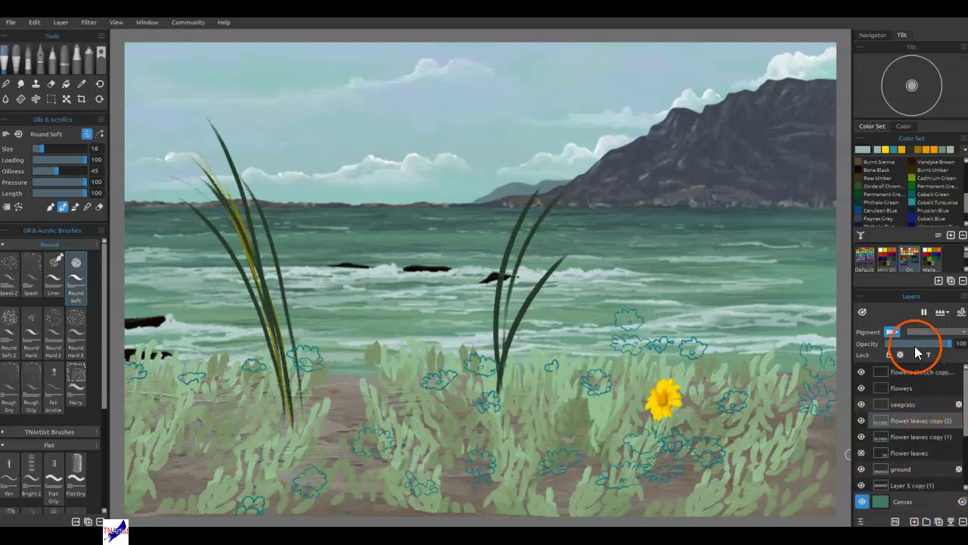
click(931, 331)
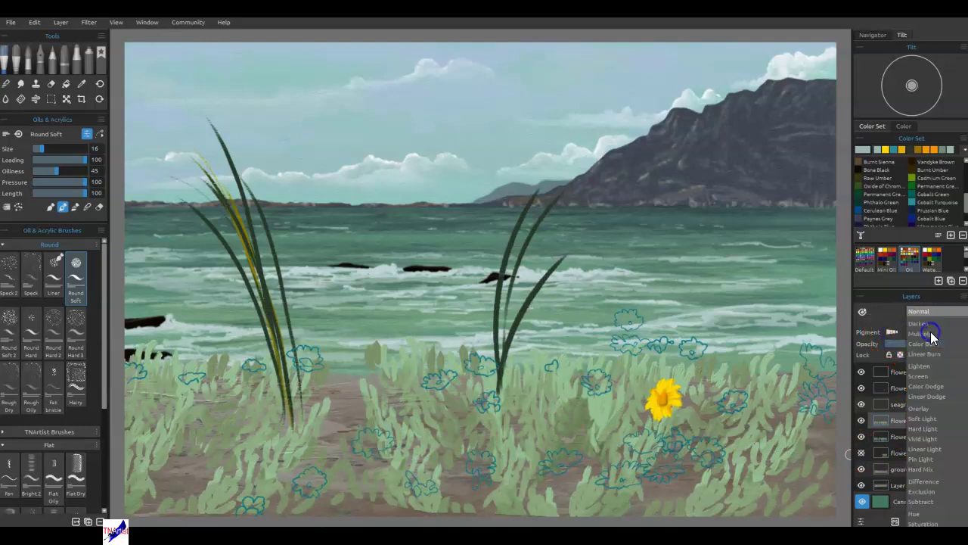
click(929, 334)
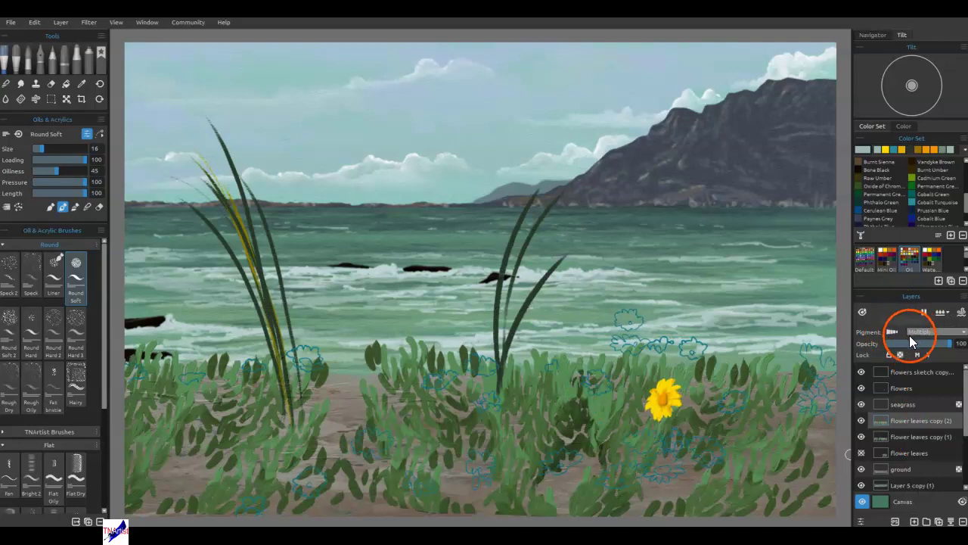
drag(893, 344, 900, 347)
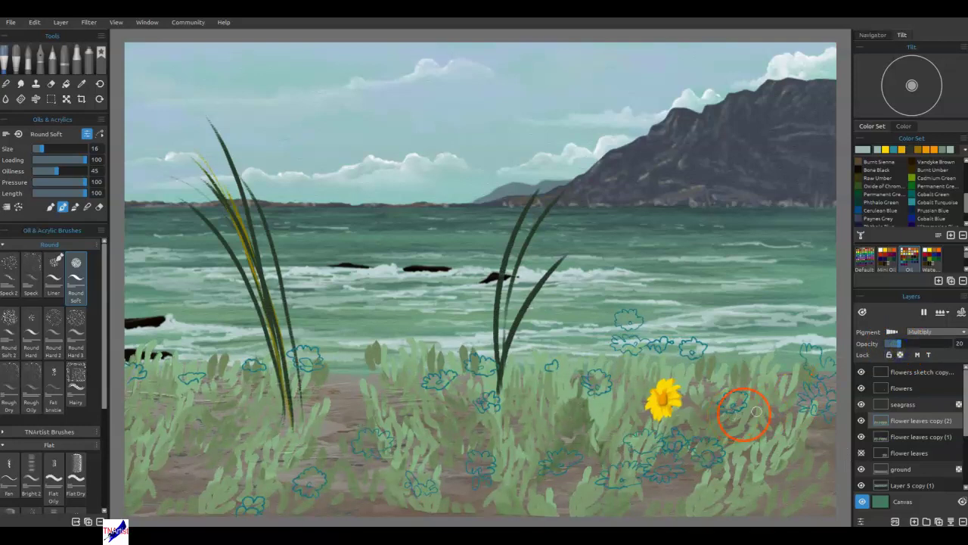
Compare the leaves with and without the Multiply copy, and merge the copy down into the leaves layer
click(863, 420)
click(863, 420)
click(863, 420)
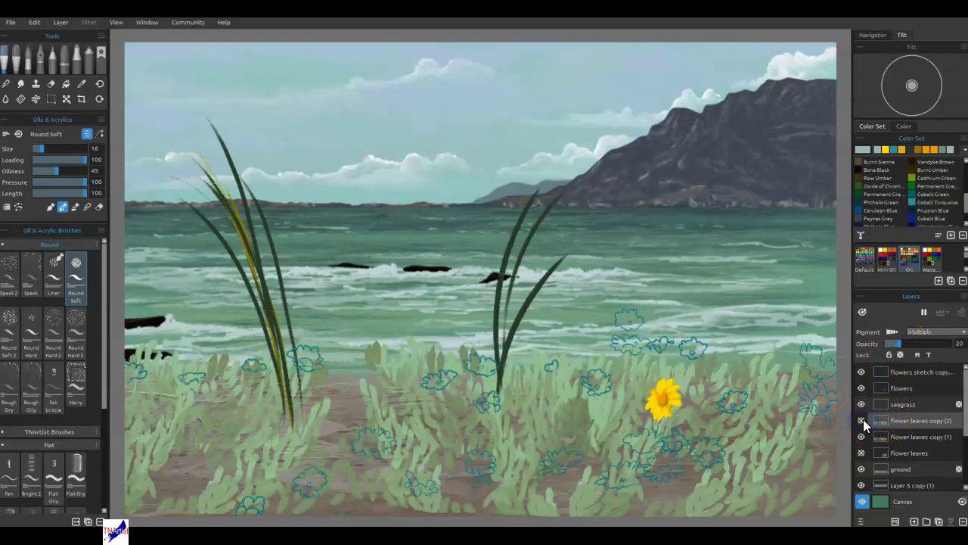
click(863, 420)
click(861, 421)
click(862, 420)
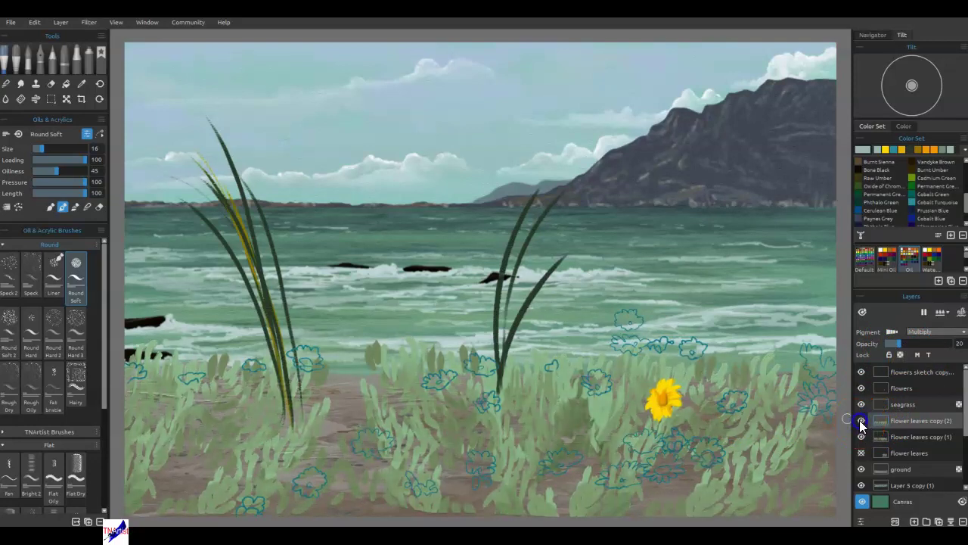
click(951, 521)
Load the merged leaves' outline as a selection, turn off the ground layer's transparency lock, and deselect
drag(694, 394, 690, 391)
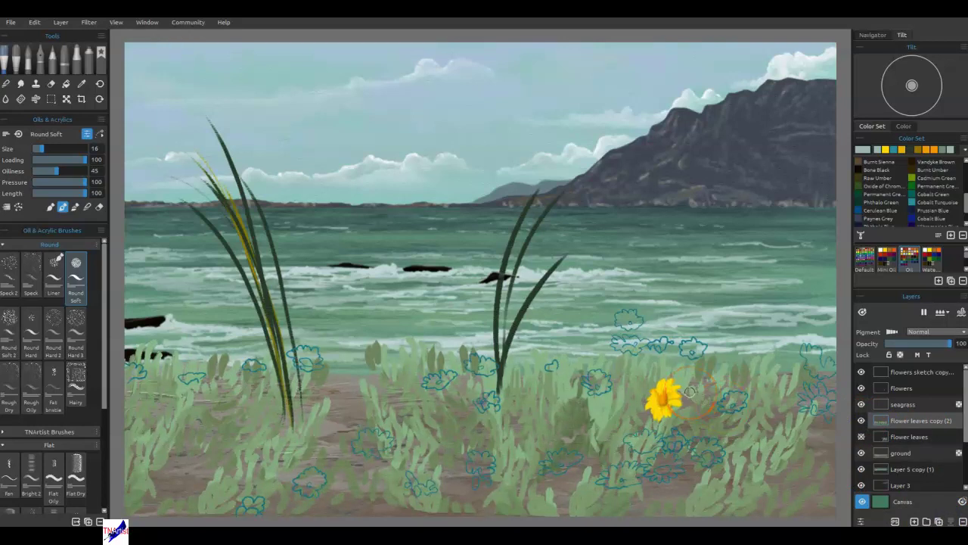
click(751, 376)
click(881, 422)
ctrl+click(882, 424)
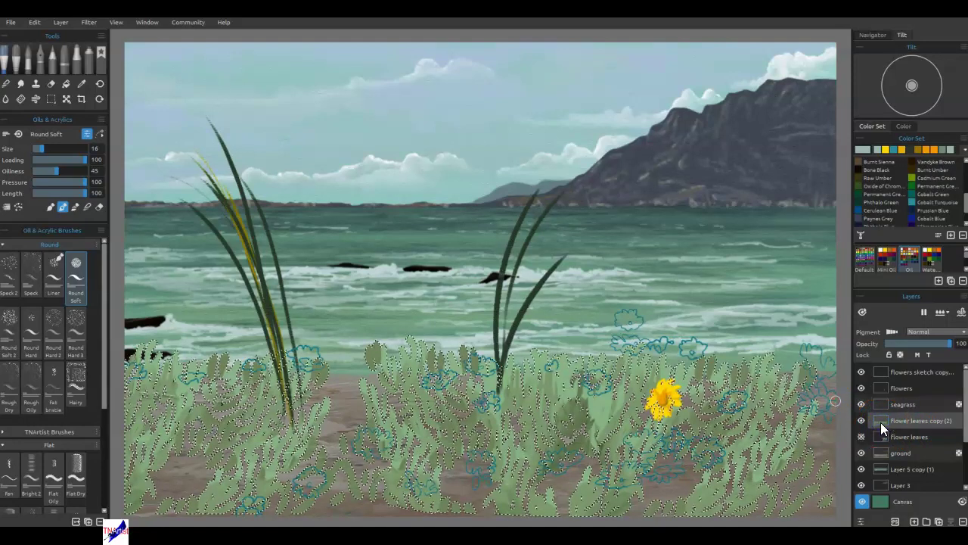
click(902, 455)
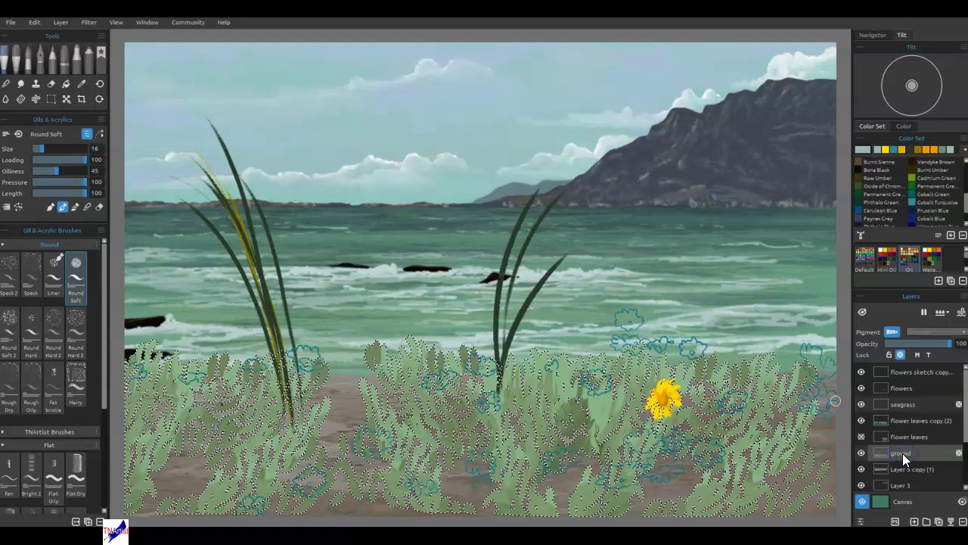
key(slash)
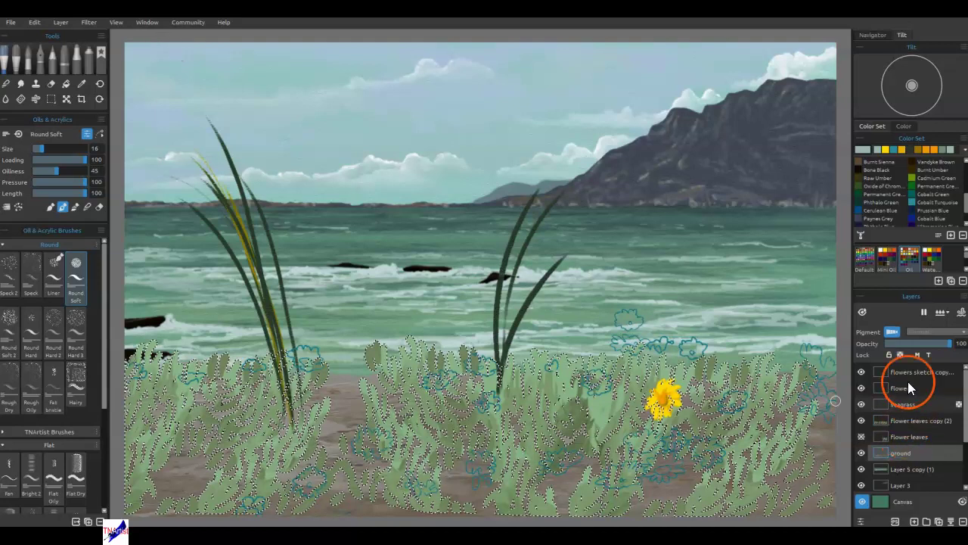
key(ctrl+d)
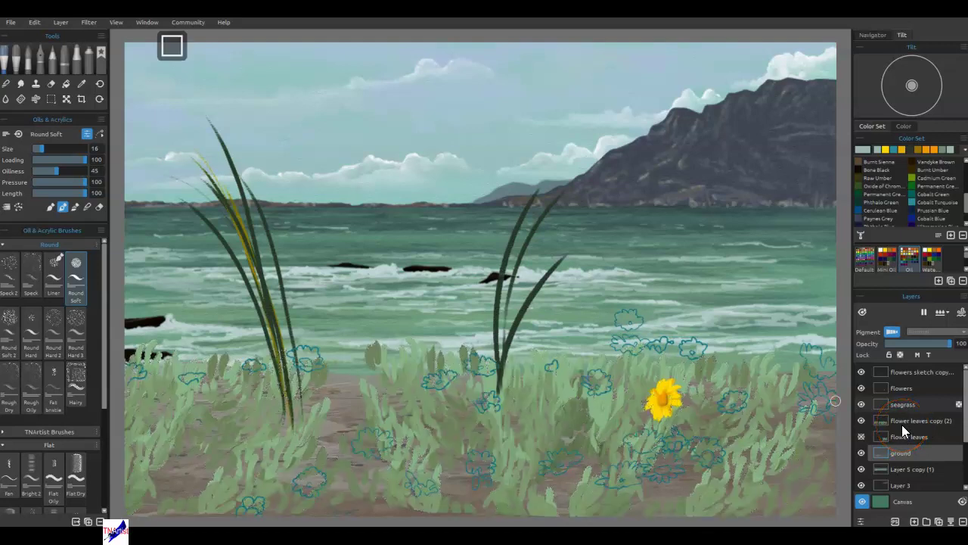
On the merged leaves layer, sample a leaf green and paint extra leaves into the bare ground across the beach's left half
click(898, 425)
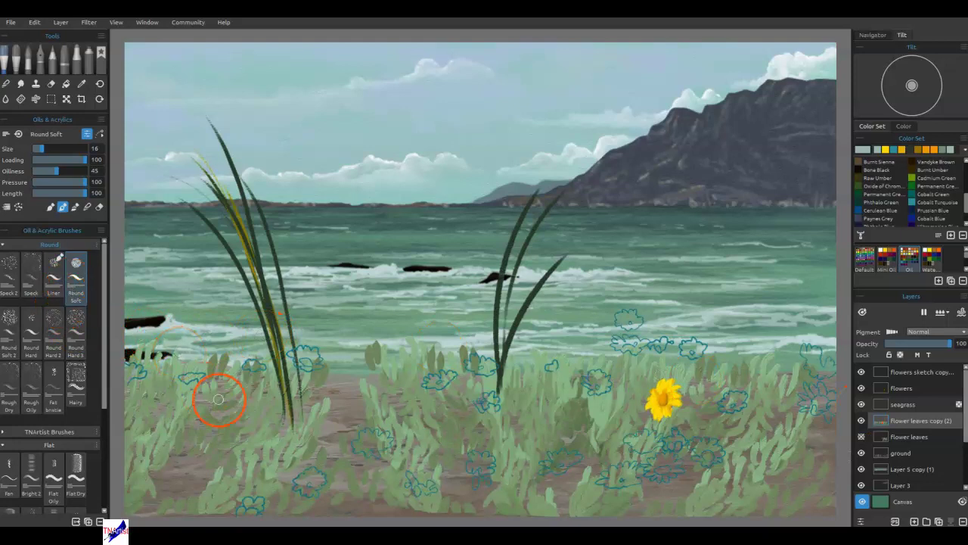
key(i)
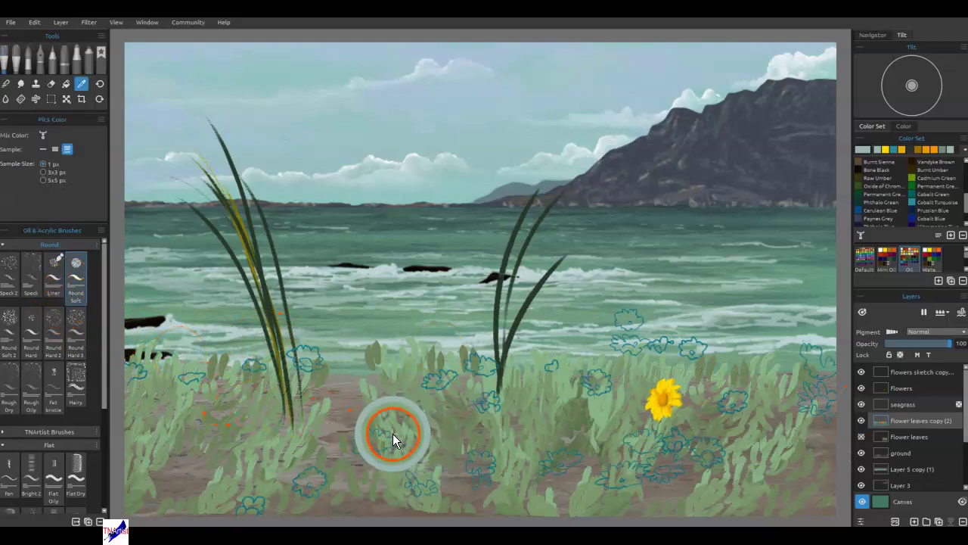
alt+click(400, 439)
drag(351, 368, 331, 387)
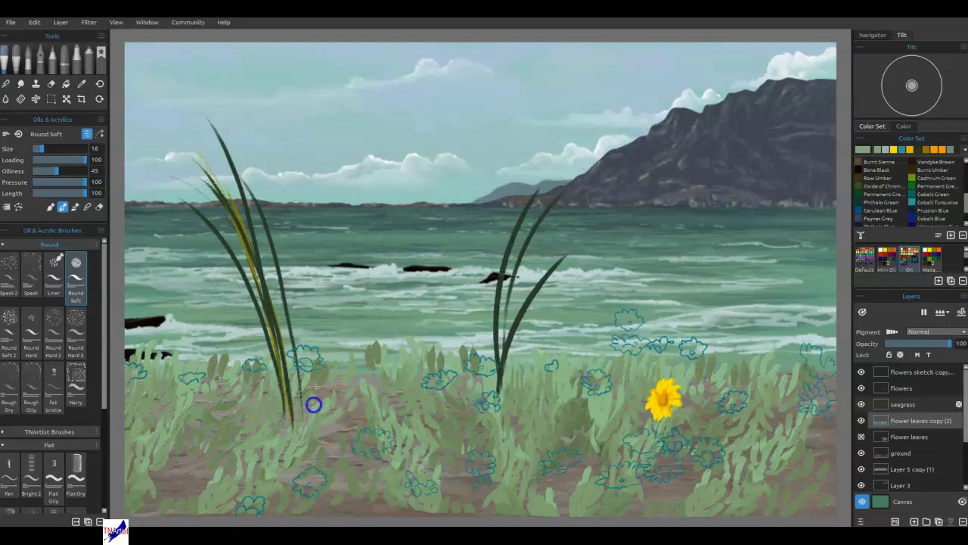
click(319, 427)
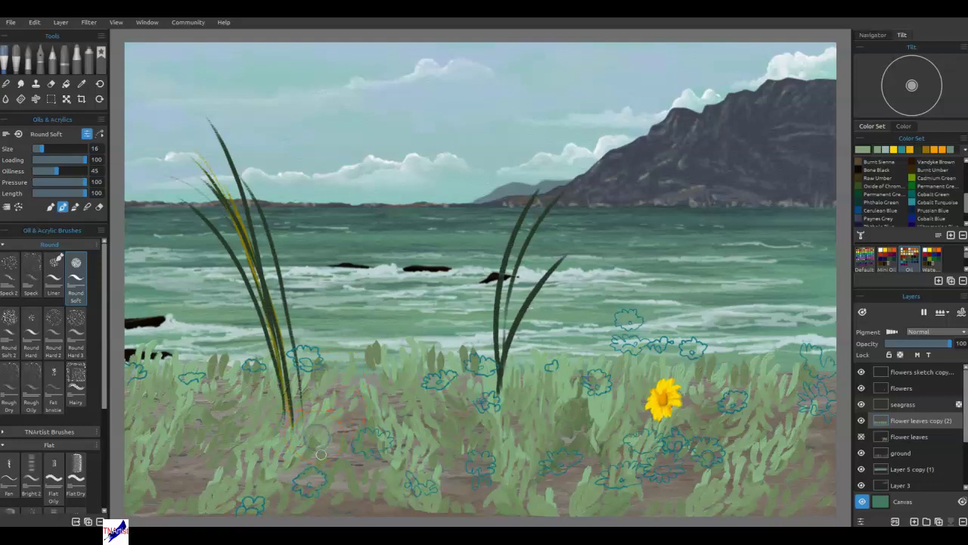
click(250, 383)
drag(198, 473, 208, 467)
click(193, 487)
click(191, 491)
click(233, 427)
click(277, 389)
click(352, 502)
click(372, 495)
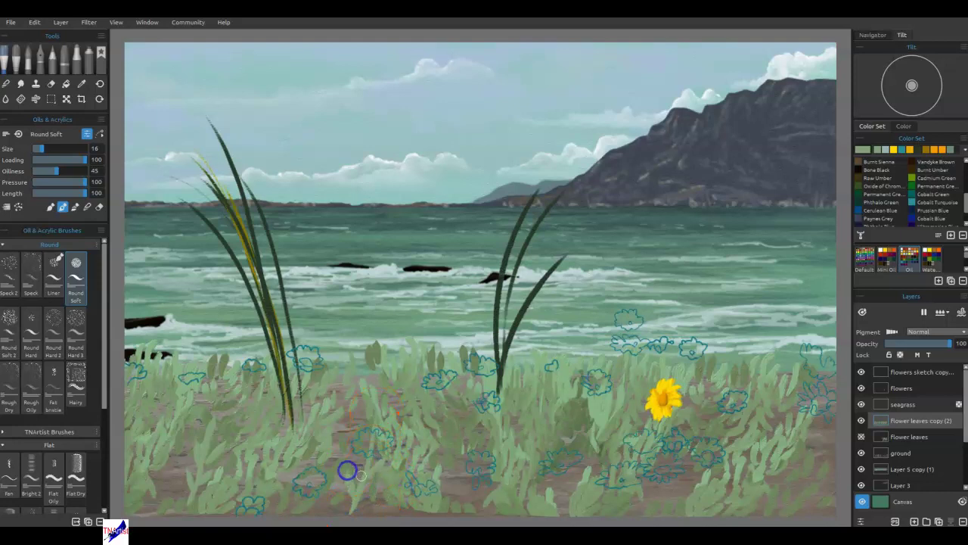
drag(359, 500, 351, 515)
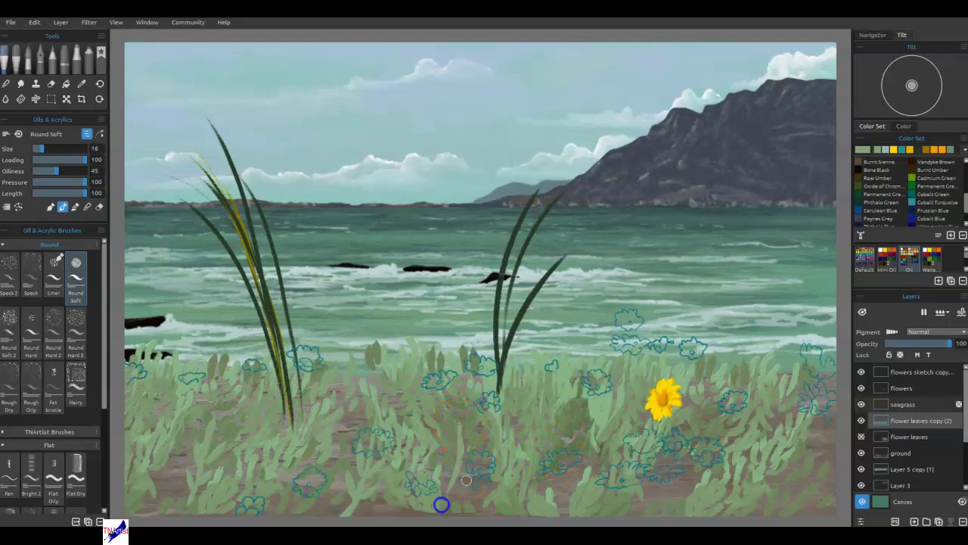
Paint more green leaves into the bare ground through the middle of the beach, toward the yellow flower
mouse_move(458, 439)
mouse_down()
mouse_move(449, 488)
mouse_move(456, 412)
mouse_up()
drag(610, 505, 599, 509)
mouse_move(594, 429)
mouse_down()
mouse_move(569, 507)
mouse_move(593, 477)
mouse_move(587, 450)
mouse_up()
mouse_move(573, 484)
mouse_down()
mouse_move(571, 497)
mouse_move(568, 471)
mouse_up()
drag(733, 491, 724, 496)
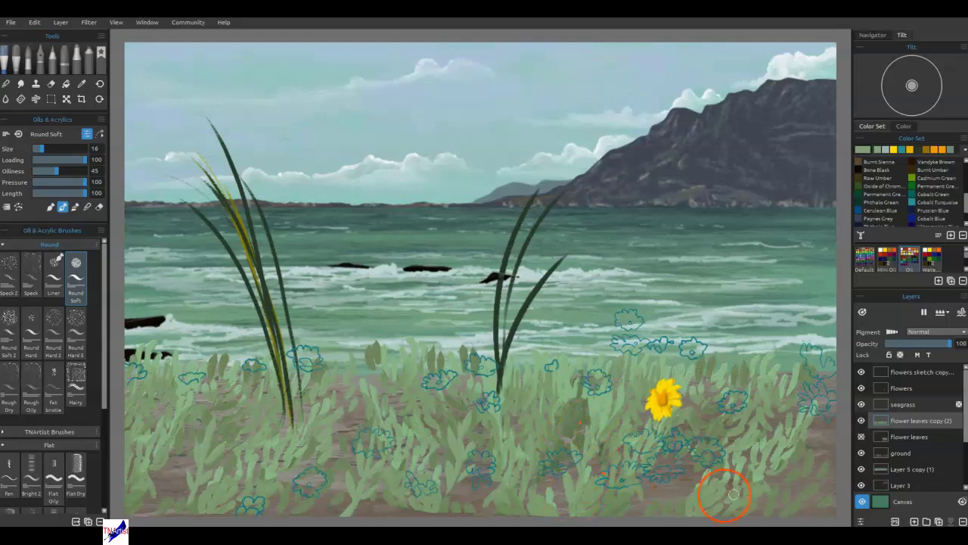
drag(676, 450, 687, 481)
Fill the bare ground below the yellow flower and along the beach's right end with more green leaves
alt+click(687, 474)
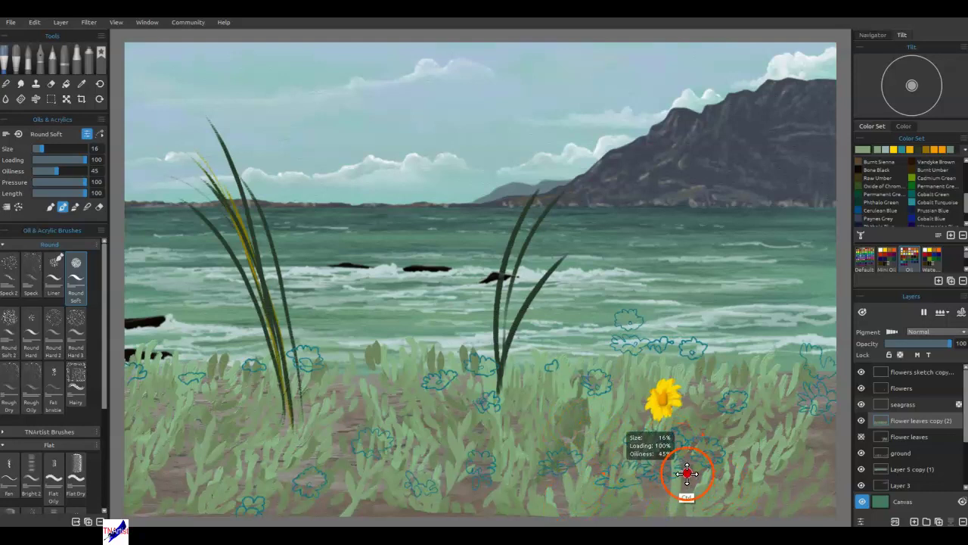
drag(672, 445, 671, 505)
drag(677, 465, 672, 505)
drag(786, 438, 781, 486)
mouse_move(820, 416)
mouse_down()
mouse_move(832, 474)
mouse_move(823, 411)
mouse_move(830, 454)
mouse_move(800, 462)
mouse_move(824, 464)
mouse_move(822, 481)
mouse_move(838, 492)
mouse_move(825, 449)
mouse_up()
mouse_move(826, 499)
mouse_down()
mouse_move(774, 483)
mouse_move(800, 479)
mouse_up()
drag(792, 504, 774, 504)
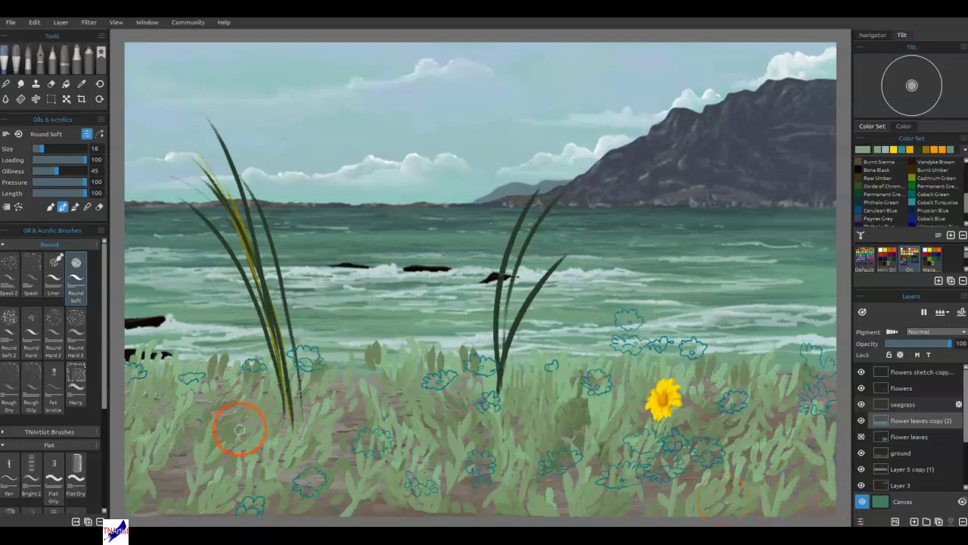
Add leaves to the lower-left part of the beach, undoing one stroke and repainting it
mouse_move(347, 465)
mouse_down()
mouse_move(217, 457)
mouse_move(181, 489)
mouse_move(169, 519)
mouse_move(180, 464)
mouse_up()
drag(173, 518, 193, 480)
key(ctrl+z)
click(167, 476)
mouse_move(177, 512)
mouse_down()
mouse_move(173, 478)
mouse_move(172, 498)
mouse_move(175, 486)
mouse_up()
click(597, 458)
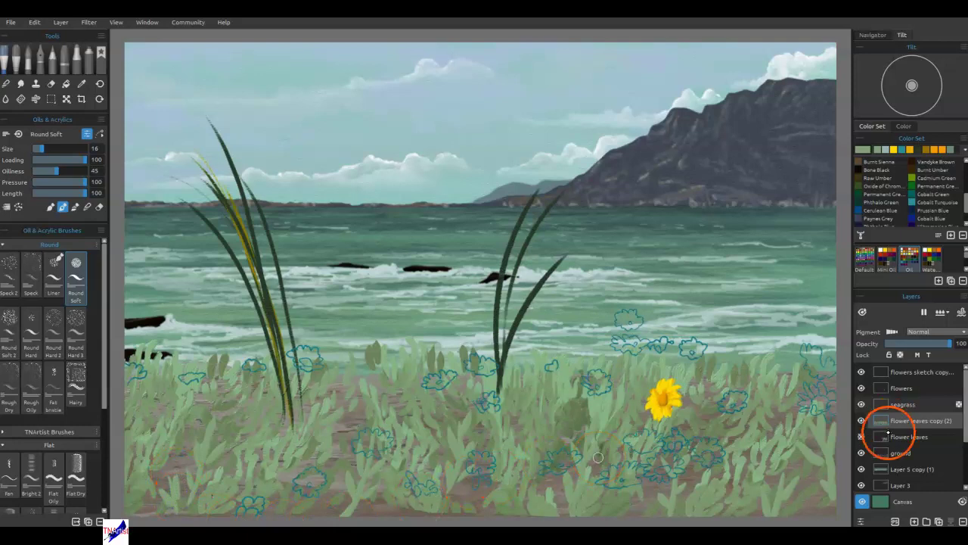
Add a new layer beneath the merged leaves and darken a sampled leaf green to #444f39 as the paint colour
drag(923, 478, 912, 421)
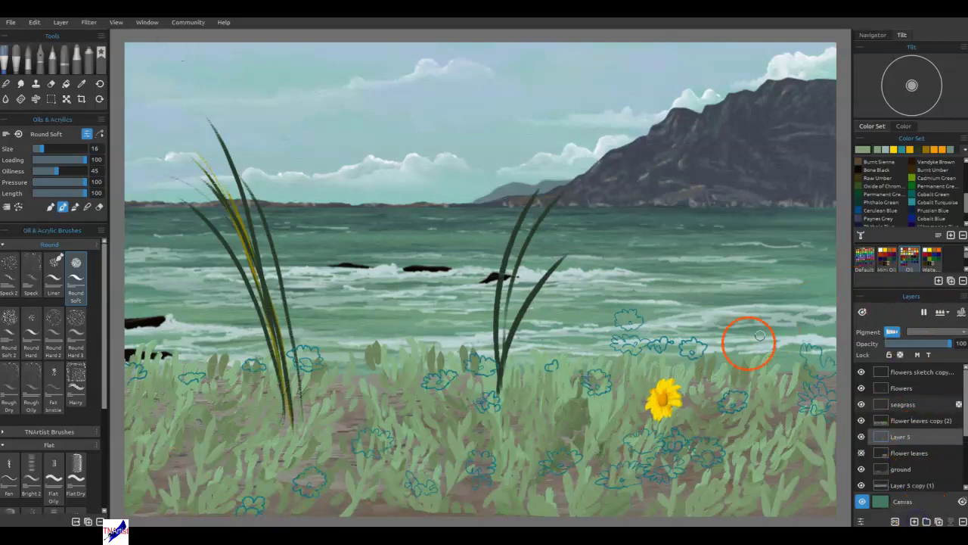
alt+click(581, 418)
alt+click(581, 420)
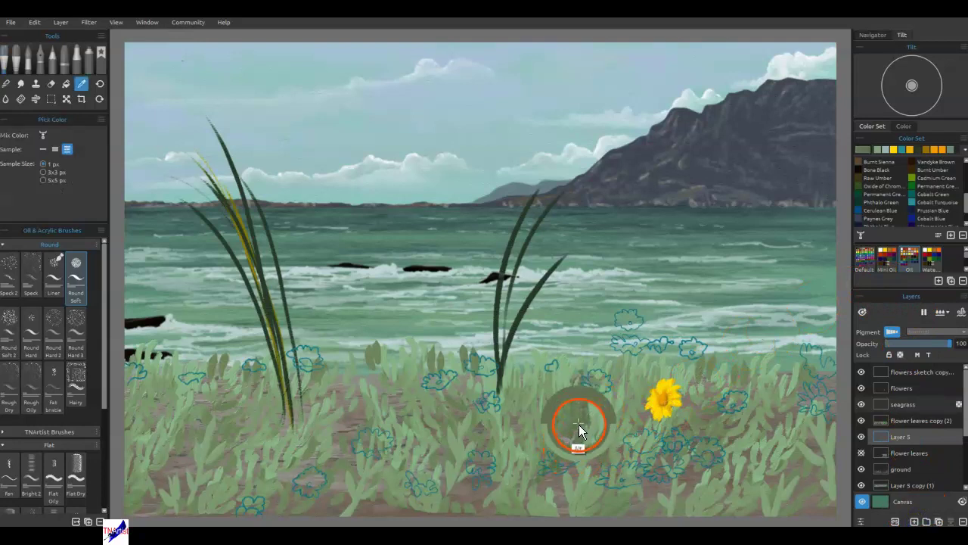
double_click(861, 149)
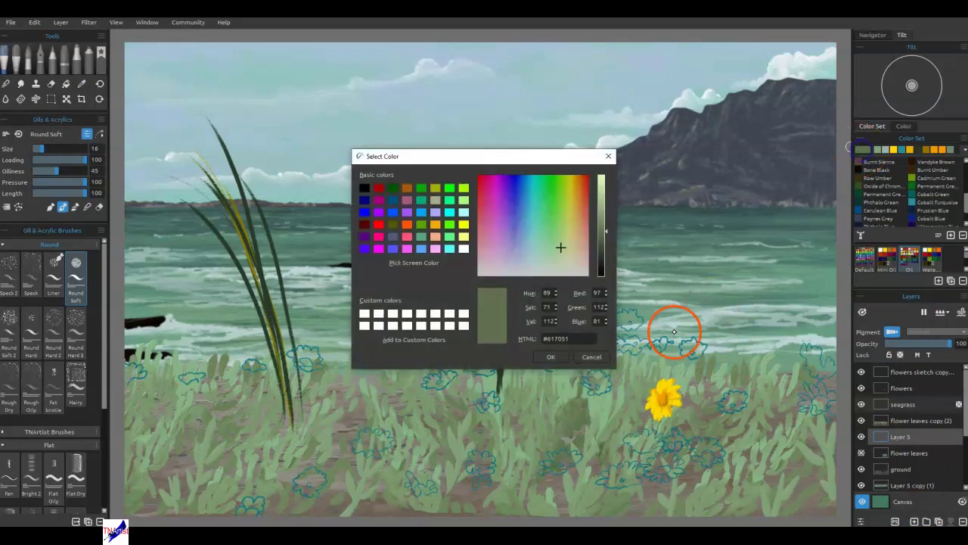
click(603, 244)
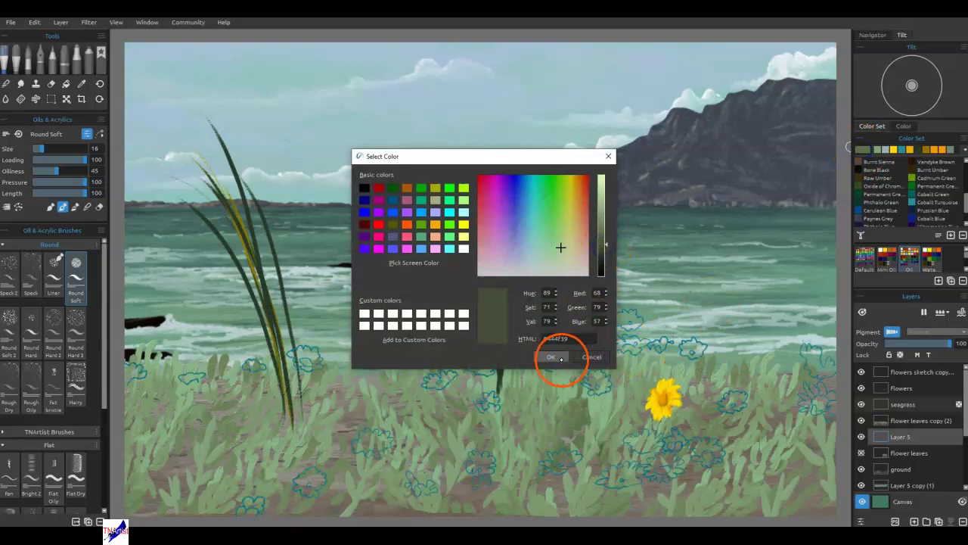
click(551, 356)
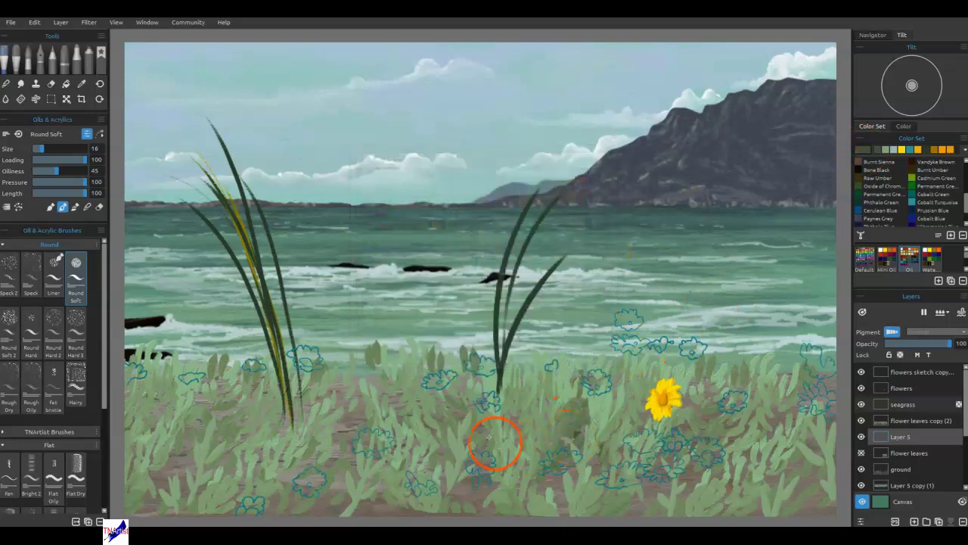
Paint dark green shadow leaves behind the foliage from the middle of the beach toward its left side
drag(513, 426, 526, 406)
drag(515, 447, 501, 469)
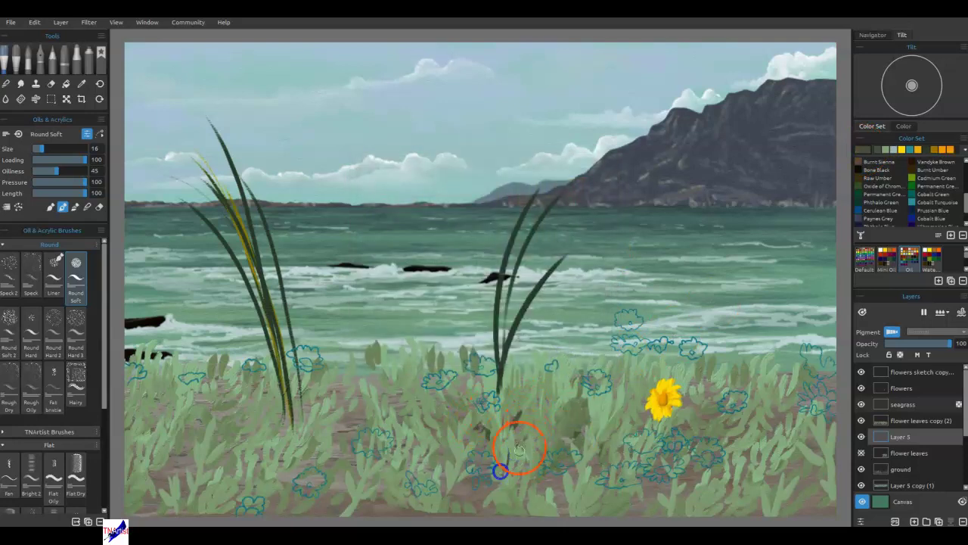
mouse_move(451, 440)
mouse_down()
mouse_move(448, 407)
mouse_move(470, 429)
mouse_move(424, 442)
mouse_move(386, 413)
mouse_up()
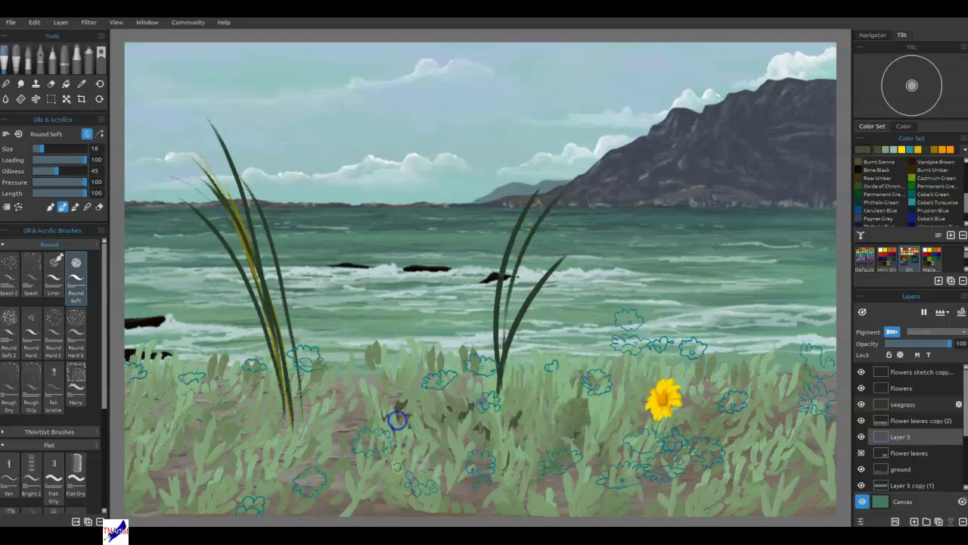
mouse_move(377, 456)
mouse_down()
mouse_move(395, 428)
mouse_move(396, 445)
mouse_move(369, 442)
mouse_move(359, 420)
mouse_move(349, 444)
mouse_move(368, 432)
mouse_move(367, 411)
mouse_move(341, 423)
mouse_up()
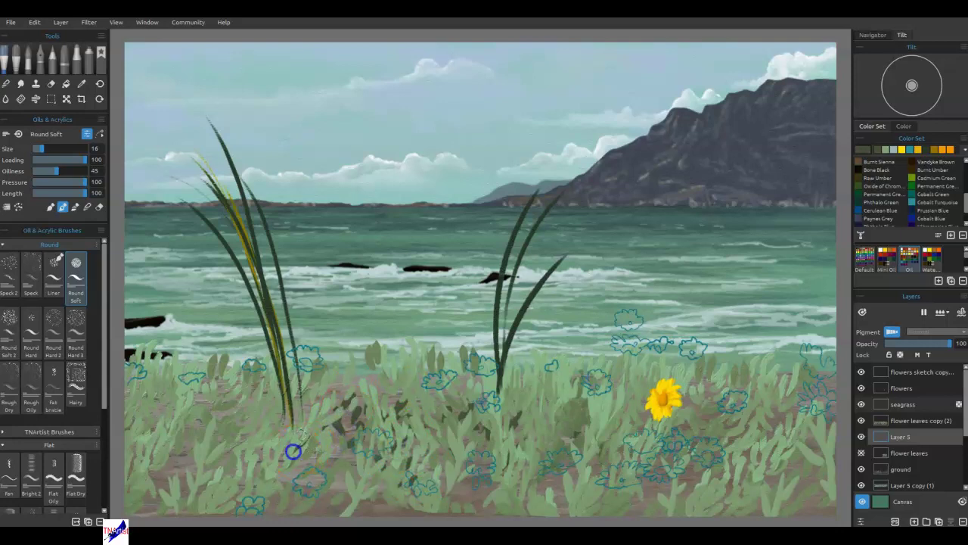
mouse_move(279, 485)
mouse_down()
mouse_move(294, 478)
mouse_move(274, 474)
mouse_move(244, 402)
mouse_move(264, 442)
mouse_move(262, 396)
mouse_move(235, 459)
mouse_move(225, 429)
mouse_move(239, 419)
mouse_up()
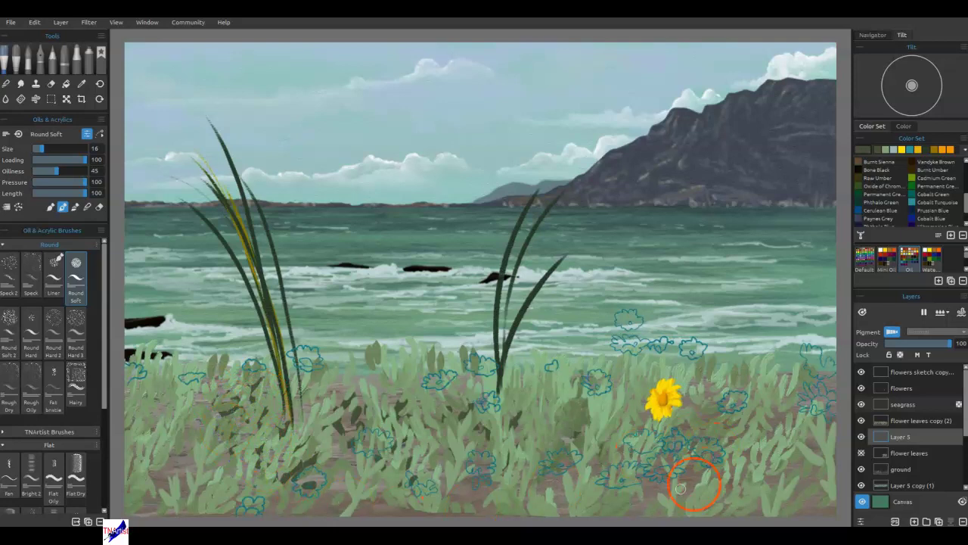
Paint dark green shadow leaves on Layer 5 among the light foliage from the right side across the bottom foreground
mouse_move(657, 460)
mouse_down()
mouse_move(621, 479)
mouse_move(611, 427)
mouse_move(626, 476)
mouse_move(610, 482)
mouse_move(613, 442)
mouse_up()
mouse_move(815, 410)
mouse_down()
mouse_move(780, 409)
mouse_move(793, 476)
mouse_move(799, 400)
mouse_up()
mouse_move(791, 448)
mouse_down()
mouse_move(787, 469)
mouse_move(788, 452)
mouse_move(726, 488)
mouse_move(757, 460)
mouse_move(707, 469)
mouse_move(719, 391)
mouse_move(720, 421)
mouse_move(687, 395)
mouse_move(704, 463)
mouse_move(809, 514)
mouse_move(820, 444)
mouse_up()
drag(771, 518, 800, 474)
drag(674, 477, 735, 493)
drag(735, 494, 556, 516)
drag(556, 516, 550, 469)
drag(549, 470, 540, 519)
mouse_move(541, 518)
mouse_down()
mouse_move(451, 503)
mouse_move(463, 477)
mouse_move(324, 501)
mouse_move(339, 478)
mouse_up()
Extend the dark shadow leaves into the foliage on the far left of the foreground, below the left seagrass clump
scroll(357, 469, down, 3)
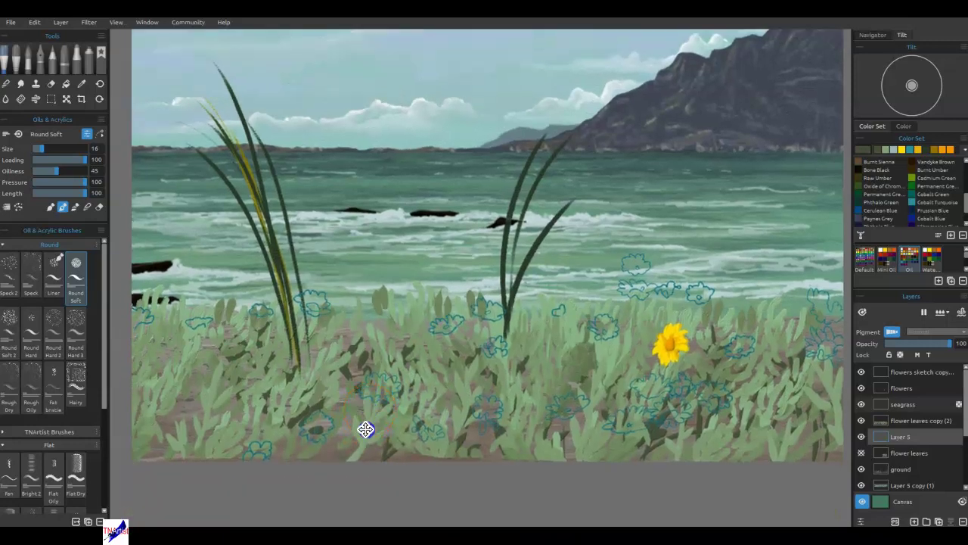
drag(306, 398, 325, 404)
mouse_move(236, 392)
mouse_down()
mouse_move(218, 349)
mouse_move(150, 402)
mouse_up()
drag(184, 394, 145, 401)
mouse_move(177, 310)
mouse_down()
mouse_move(183, 282)
mouse_move(194, 291)
mouse_move(138, 313)
mouse_up()
drag(141, 294, 136, 299)
drag(185, 281, 189, 281)
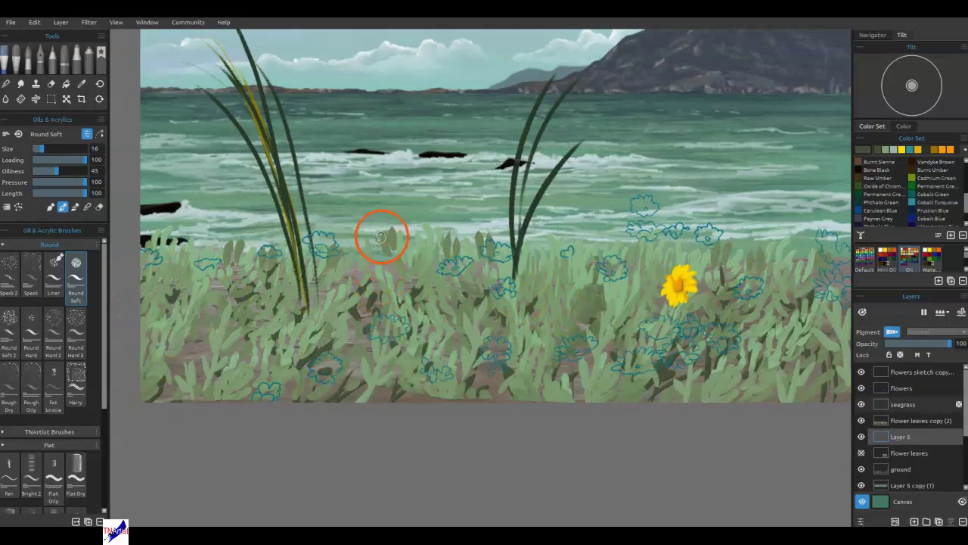
Paint dark leaf stems and tips along the upper edge of the foliage, between and beside the two seagrass clumps
mouse_move(387, 272)
mouse_down()
mouse_move(365, 279)
mouse_move(389, 268)
mouse_move(357, 270)
mouse_move(356, 260)
mouse_move(358, 277)
mouse_up()
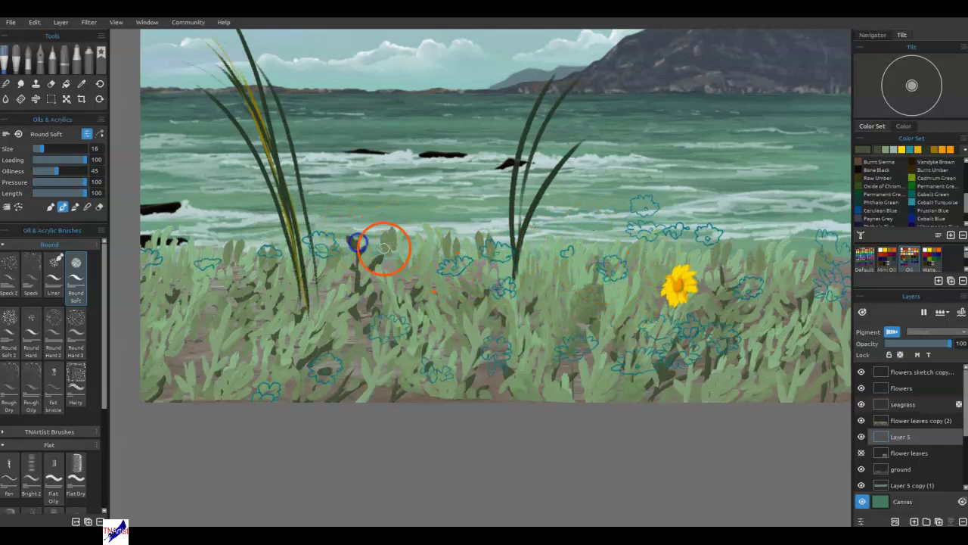
drag(574, 256, 579, 231)
drag(535, 259, 550, 229)
mouse_move(464, 242)
mouse_down()
mouse_move(462, 231)
mouse_move(497, 236)
mouse_up()
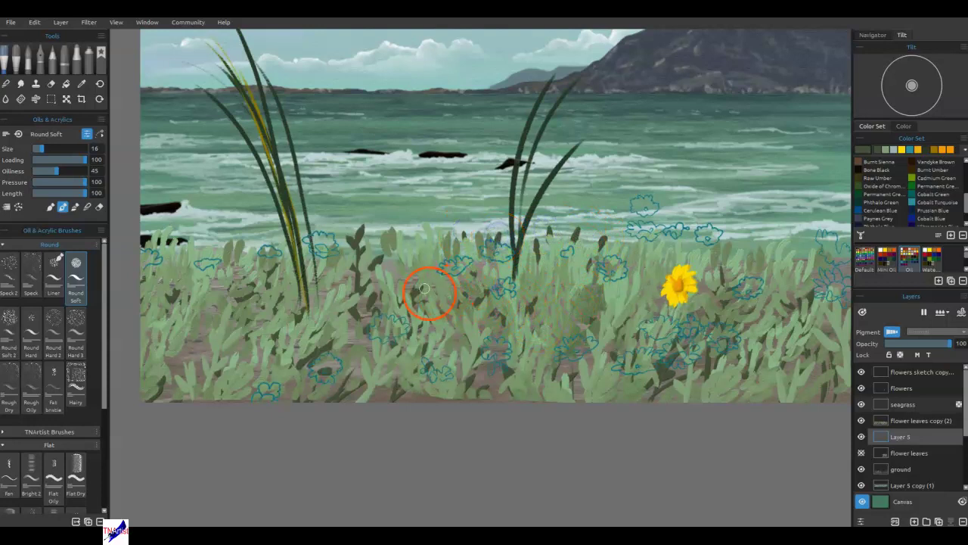
drag(409, 243, 410, 229)
click(389, 273)
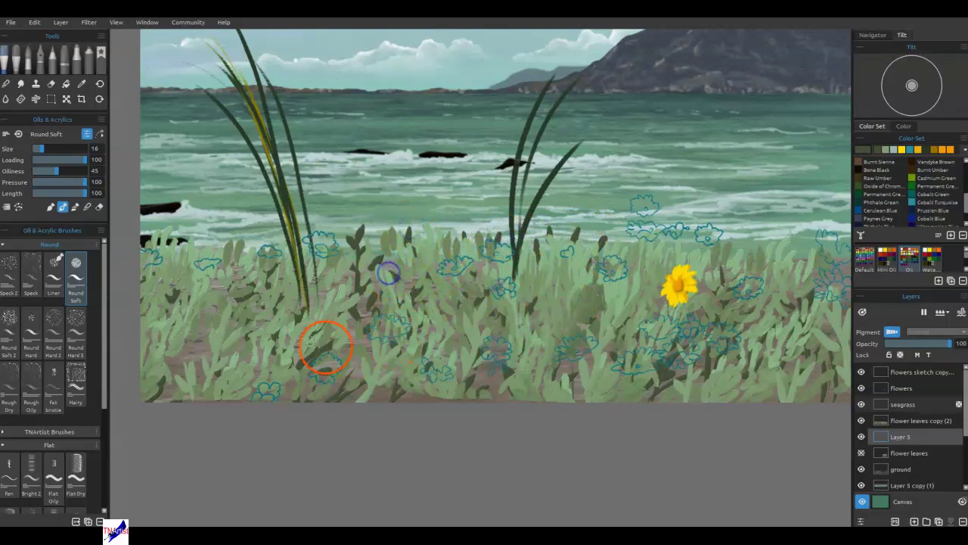
drag(186, 369, 187, 348)
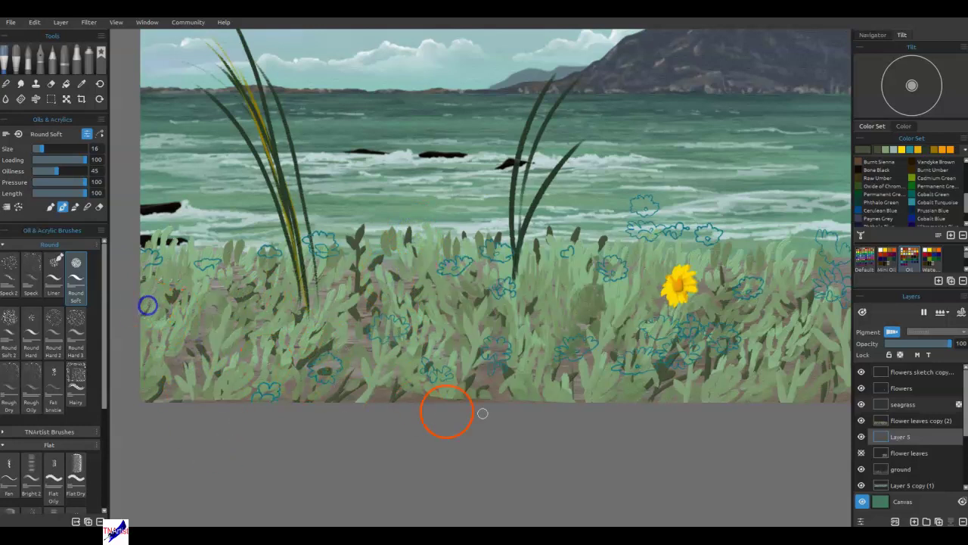
Fill the right half of the foliage with dark green leaf strokes around the yellow flower and along the bottom edge
drag(751, 348, 520, 427)
drag(617, 334, 615, 370)
mouse_move(557, 318)
mouse_down()
mouse_move(562, 308)
mouse_move(580, 309)
mouse_up()
drag(515, 320, 517, 312)
drag(514, 397, 506, 407)
drag(520, 456, 492, 459)
drag(588, 440, 593, 434)
drag(560, 462, 618, 454)
drag(422, 360, 423, 355)
drag(427, 412, 427, 407)
mouse_move(351, 459)
mouse_down()
mouse_move(363, 476)
mouse_move(389, 455)
mouse_up()
drag(303, 458, 307, 441)
drag(315, 489, 313, 467)
drag(271, 459, 260, 447)
drag(348, 484, 356, 489)
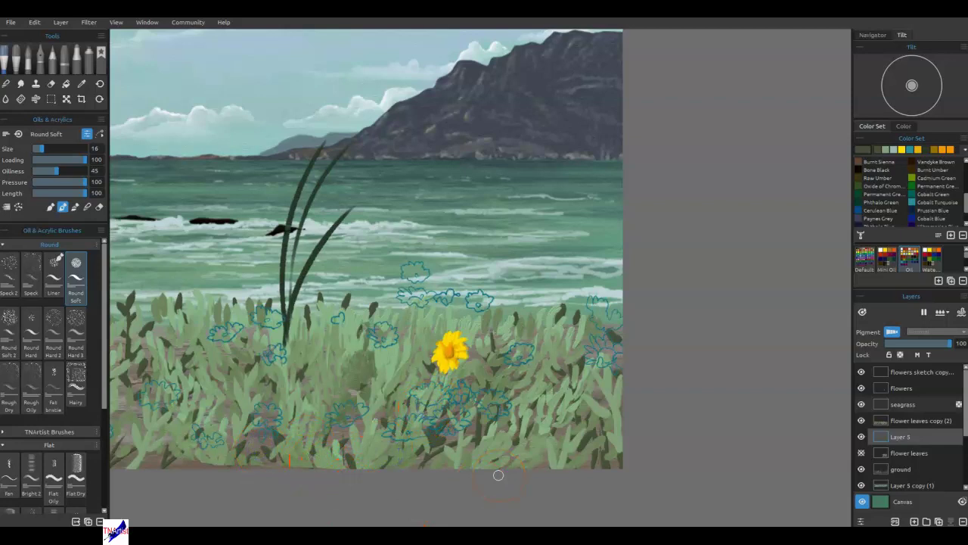
drag(454, 327, 463, 312)
drag(500, 370, 503, 362)
drag(522, 404, 519, 406)
Make Flower leaves copy (2) the active layer and mix a pale grey-green brush colour, #a0a89b
drag(411, 449, 649, 421)
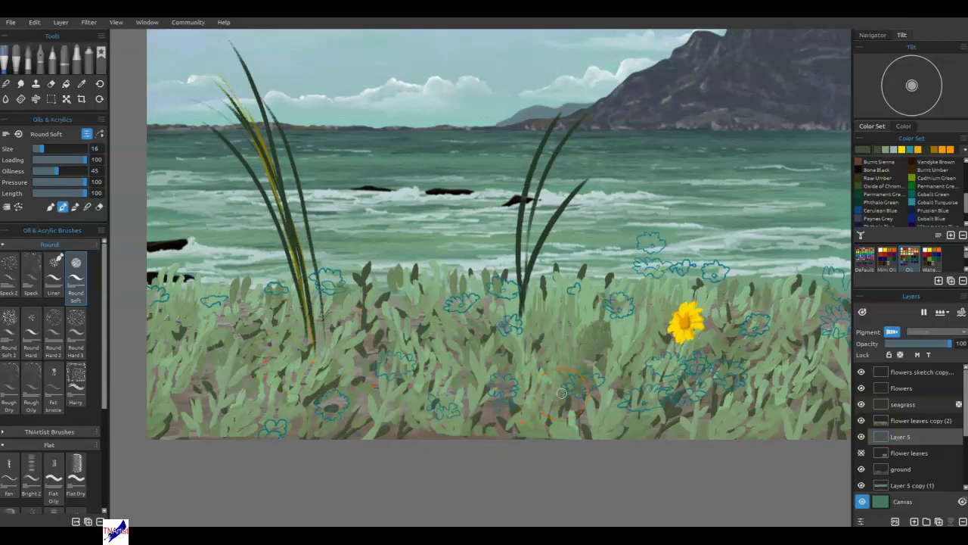
click(900, 422)
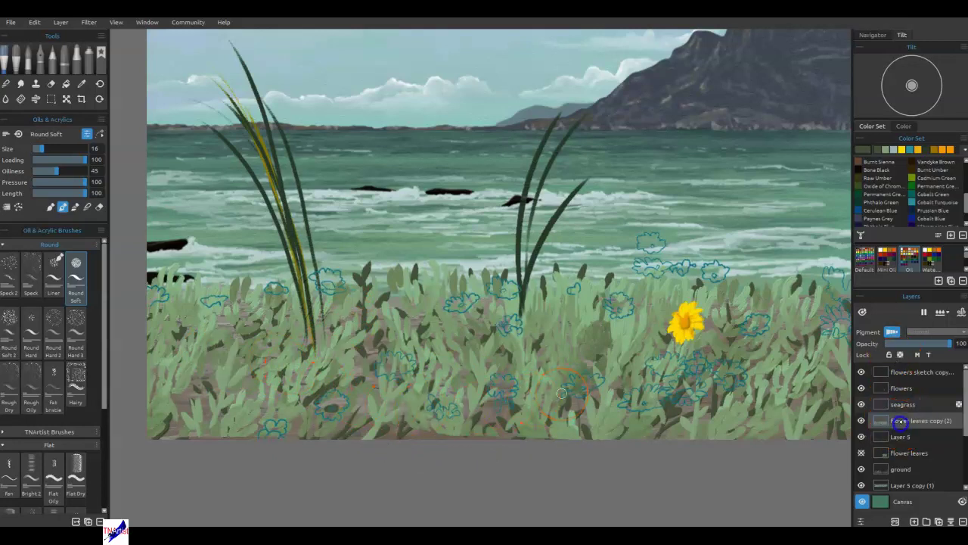
click(893, 331)
click(884, 149)
click(879, 150)
click(864, 149)
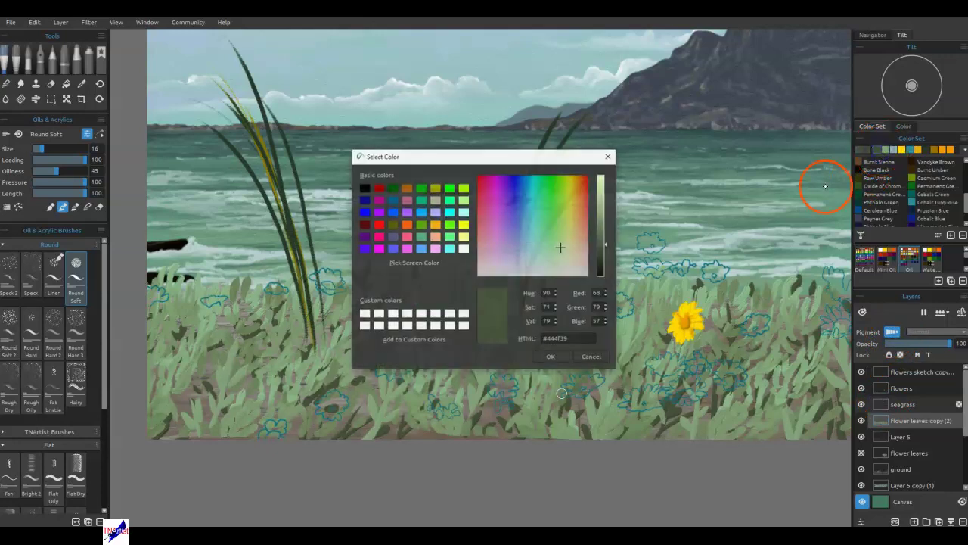
drag(564, 258, 559, 259)
click(558, 267)
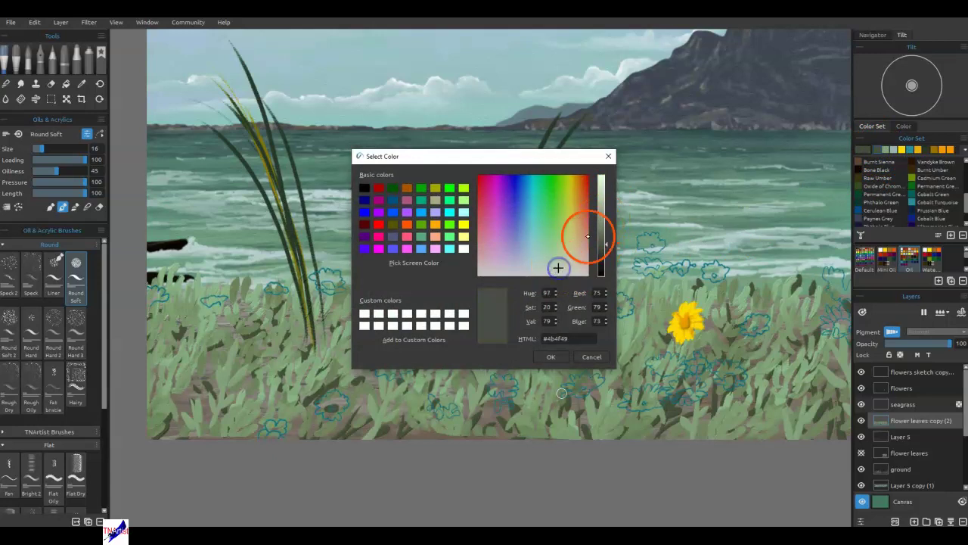
drag(602, 213, 599, 217)
click(551, 357)
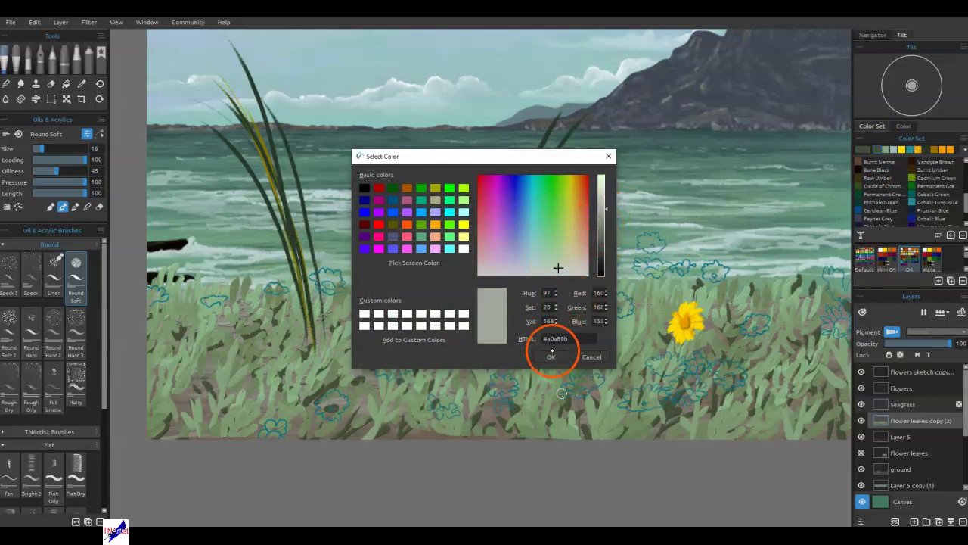
Add a new layer above Flower leaves copy (2) and try pale grey-green leaf strokes in the middle of the foliage
click(452, 327)
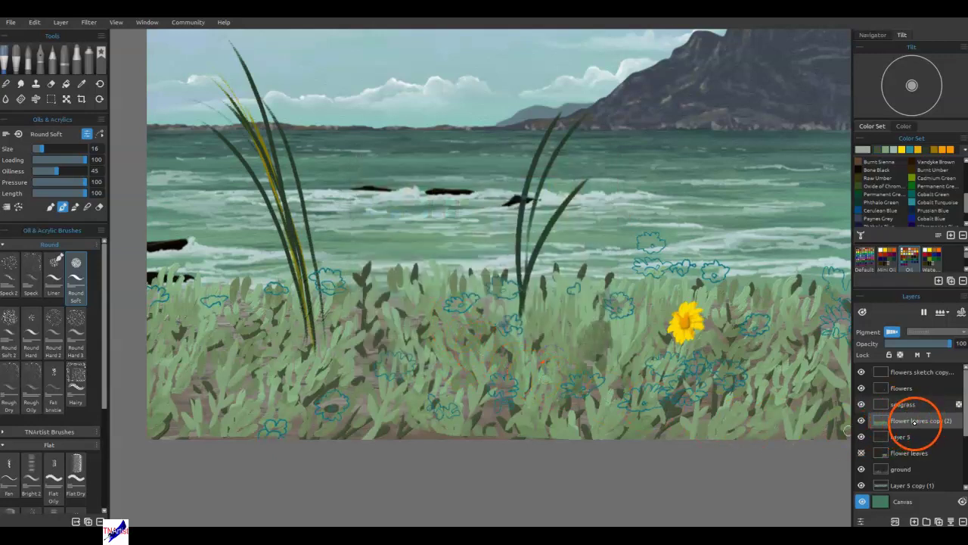
click(913, 522)
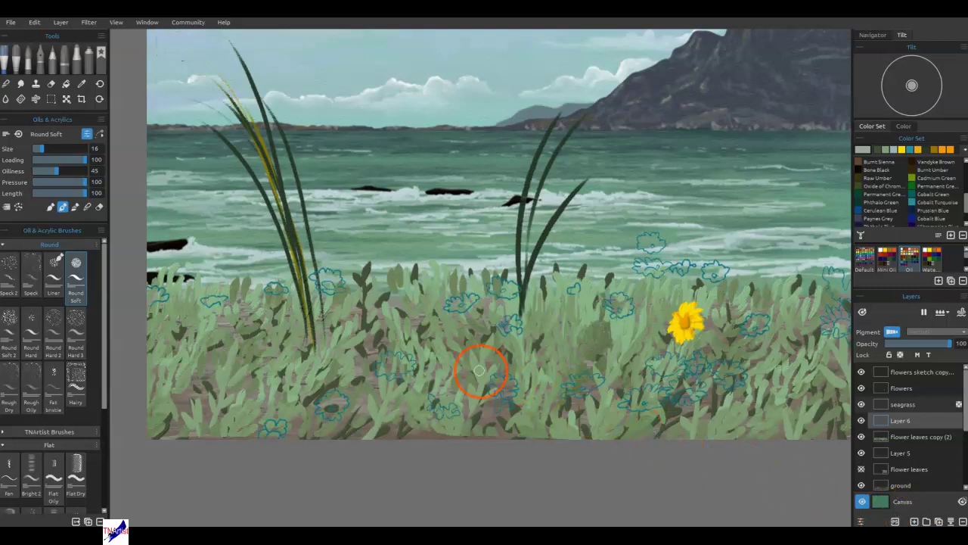
drag(450, 337, 454, 345)
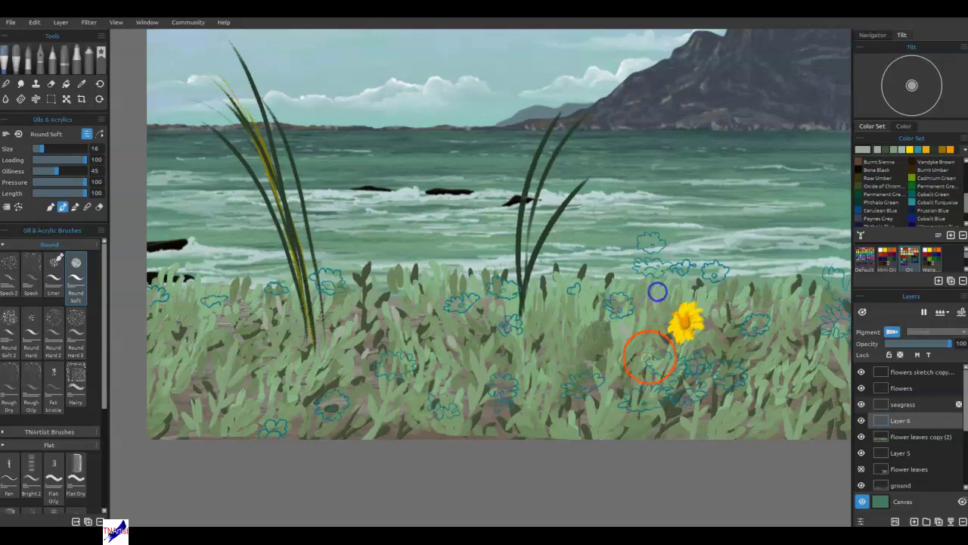
Shift the brush colour to a slightly greener grey-green, #93a889
double_click(863, 149)
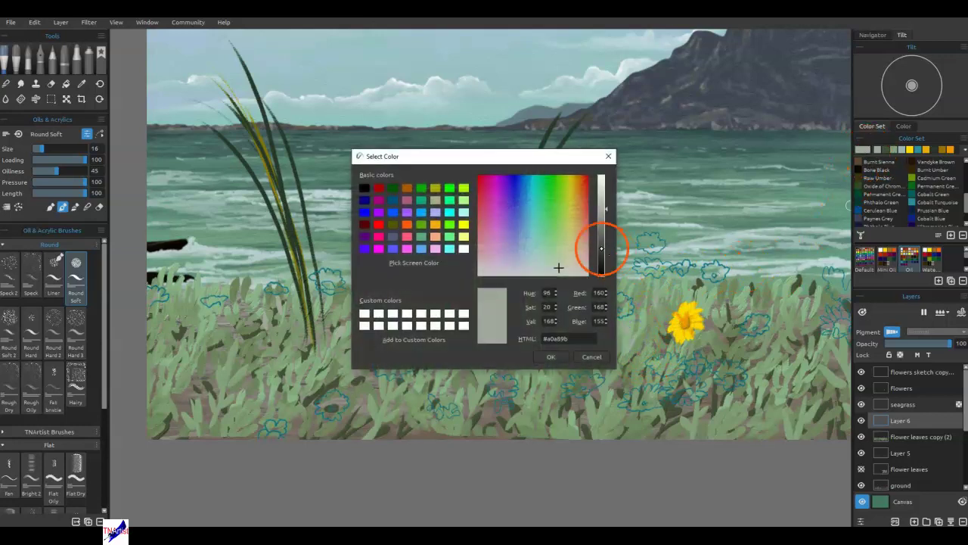
click(556, 257)
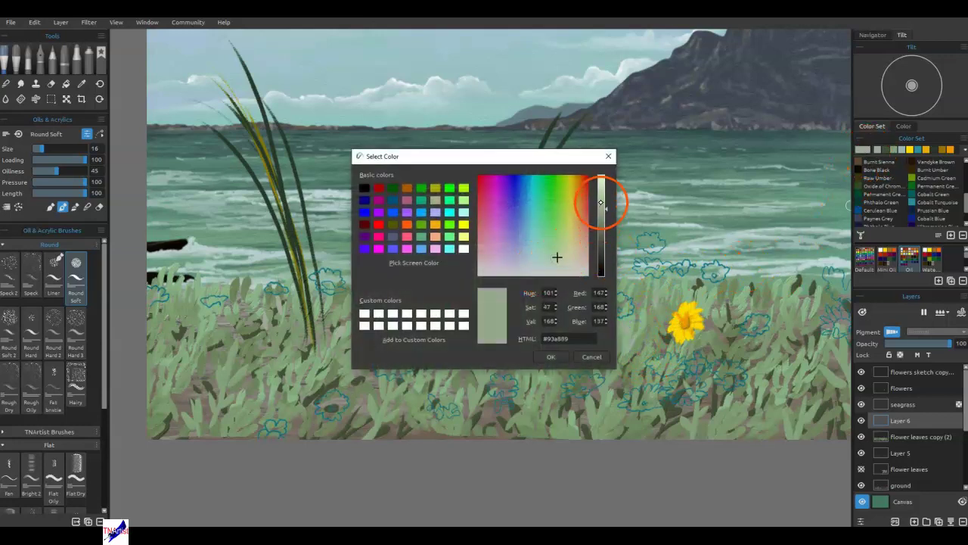
click(551, 357)
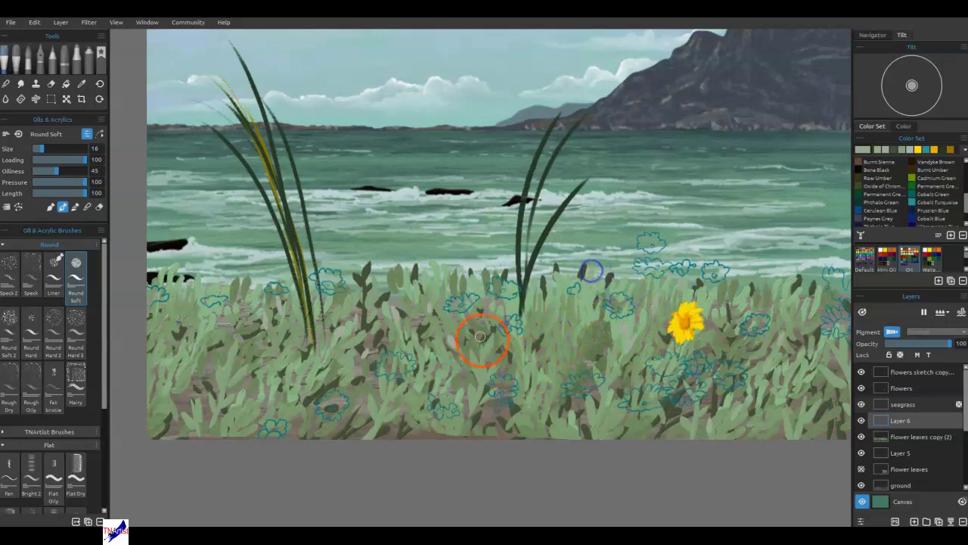
Paint grey-green highlight leaves on Layer 6 throughout the foliage, from the left edge to the area below the yellow flower
mouse_move(207, 274)
mouse_down()
mouse_move(183, 296)
mouse_move(184, 272)
mouse_up()
mouse_move(169, 391)
mouse_down()
mouse_move(203, 427)
mouse_move(199, 389)
mouse_move(230, 413)
mouse_up()
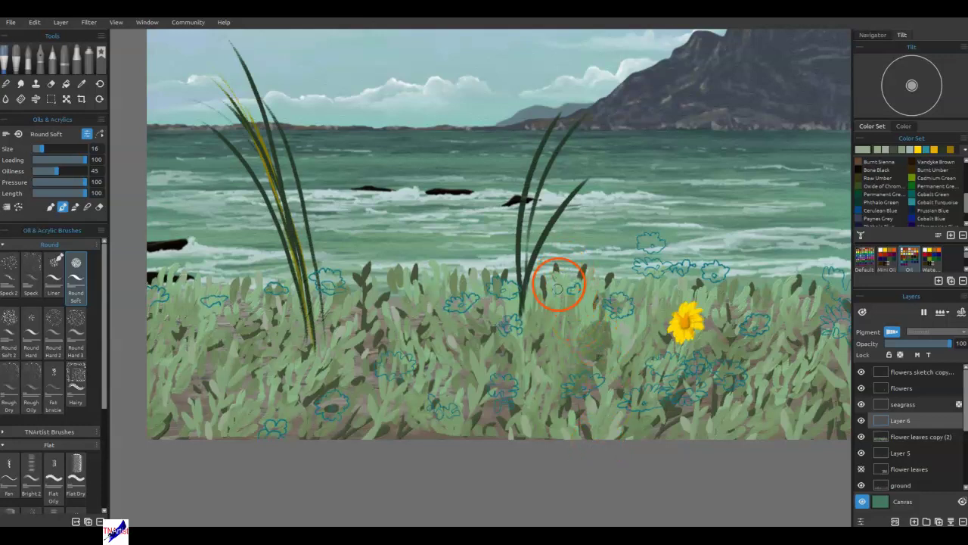
mouse_move(565, 294)
mouse_down()
mouse_move(562, 321)
mouse_move(521, 358)
mouse_up()
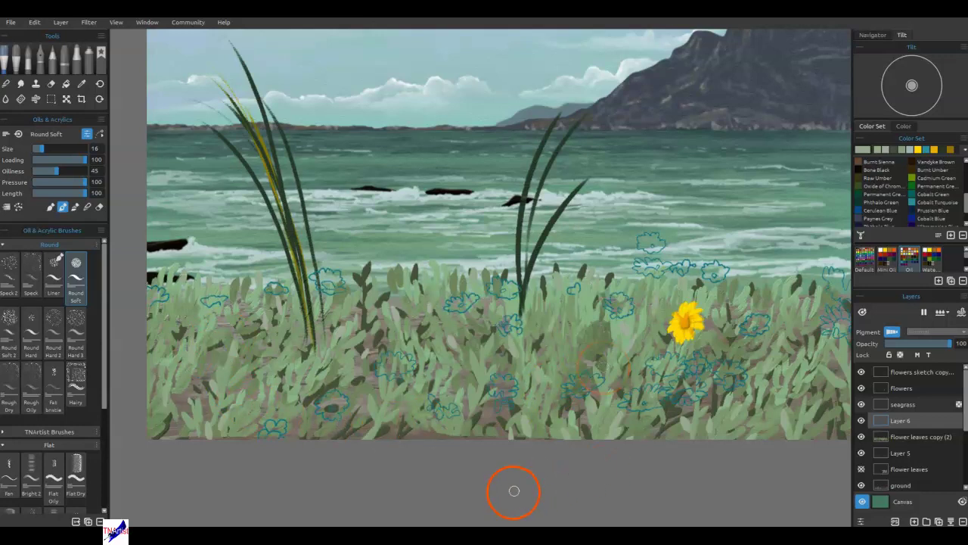
drag(509, 449, 488, 432)
drag(452, 460, 432, 425)
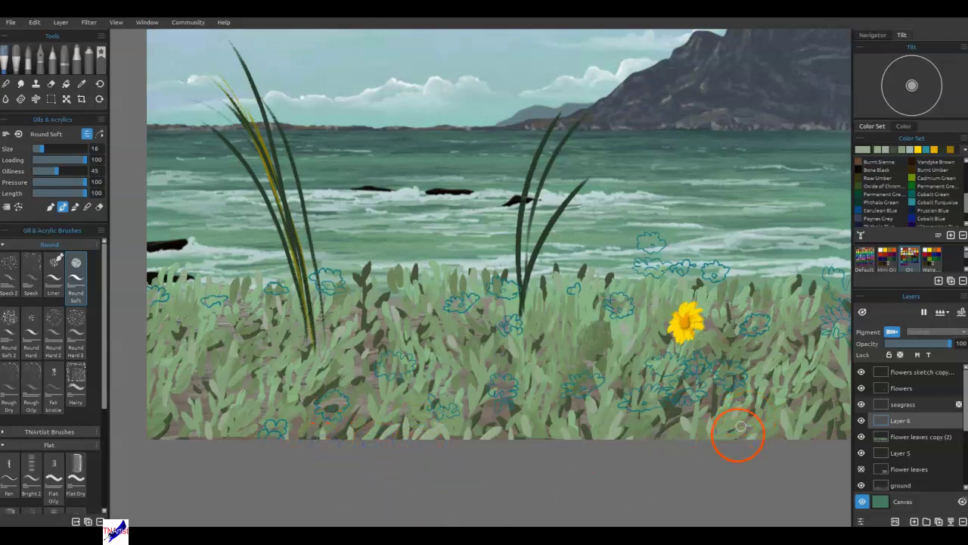
drag(656, 326, 645, 348)
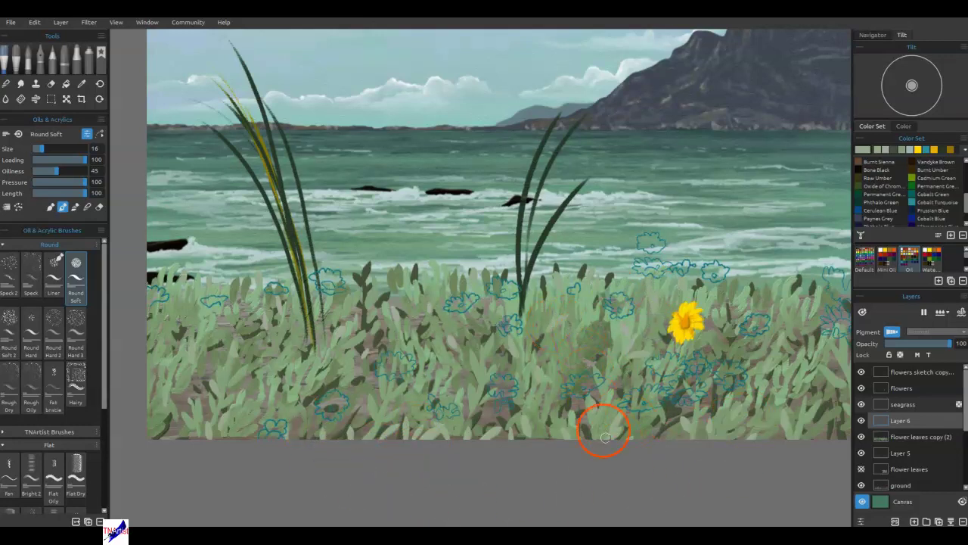
Unlock transparency on the seagrass layer and paint additional dark green blades fanning out around the left clump
click(908, 404)
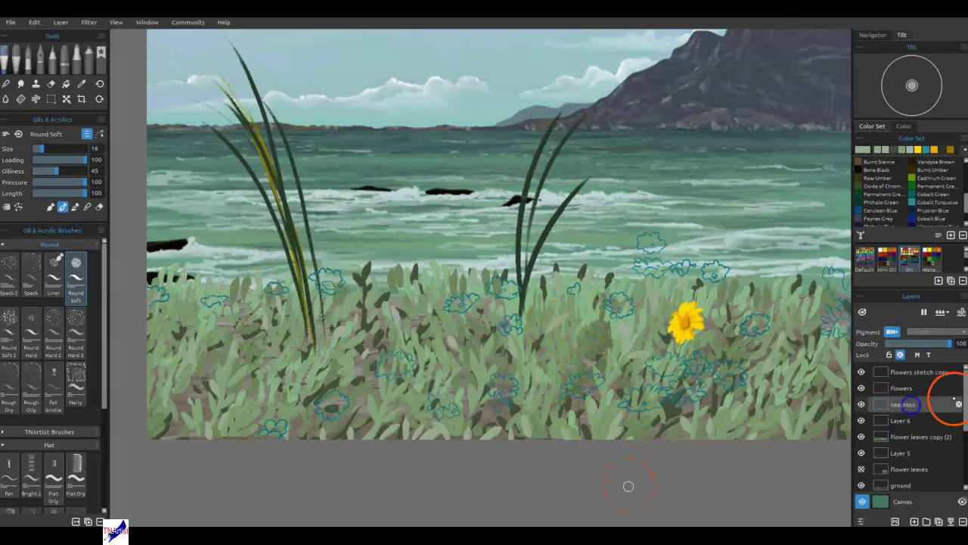
click(900, 354)
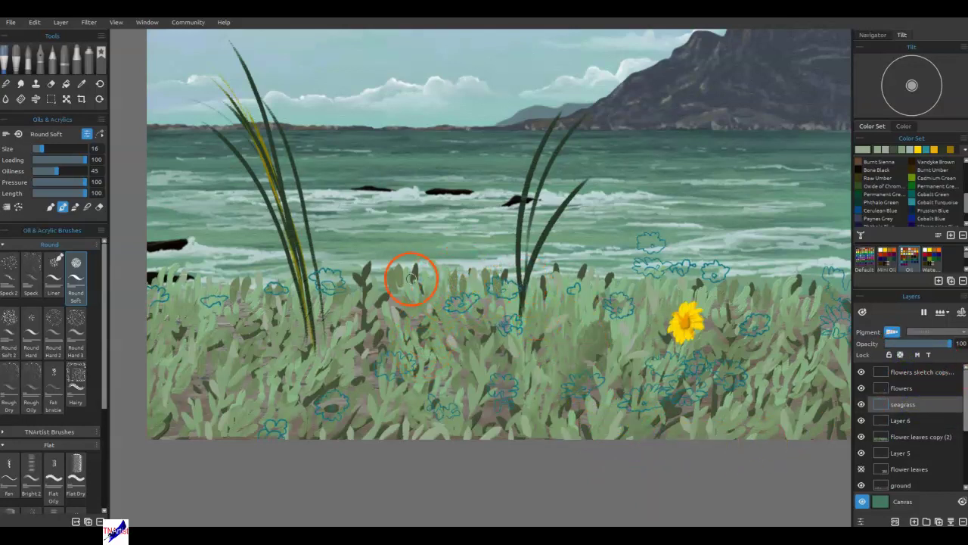
drag(337, 303, 390, 221)
mouse_move(319, 370)
mouse_down()
mouse_move(354, 211)
mouse_move(313, 244)
mouse_move(319, 173)
mouse_move(210, 167)
mouse_up()
drag(307, 349, 230, 228)
drag(258, 341, 189, 241)
drag(226, 412, 215, 187)
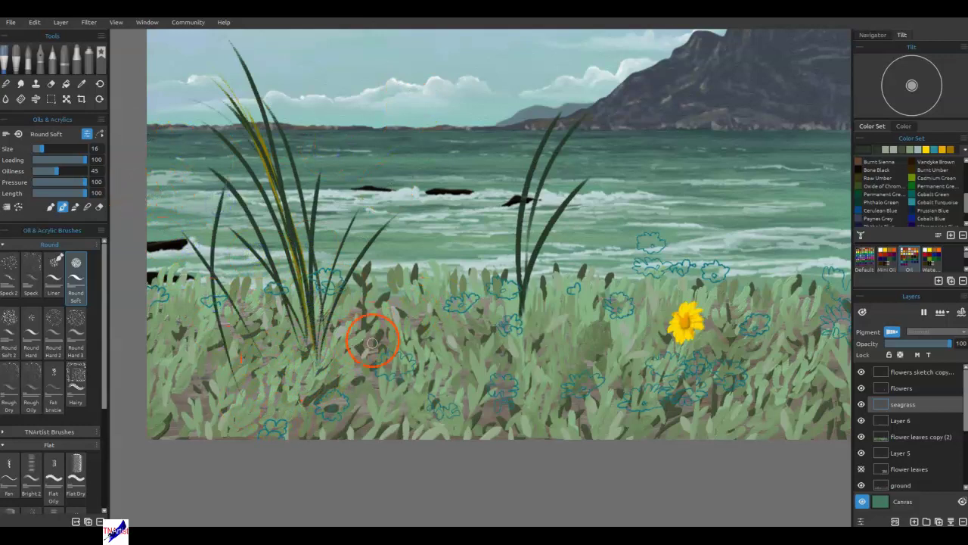
Sample the golden colour from the left seagrass clump and desaturate it to a muted khaki tan
mouse_move(475, 325)
mouse_down()
mouse_move(515, 372)
mouse_move(568, 478)
mouse_up()
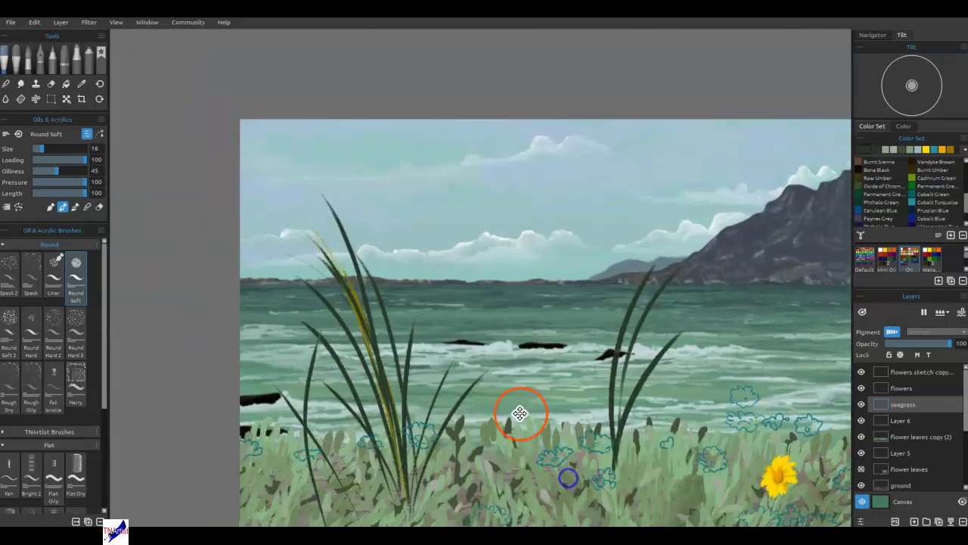
drag(520, 413, 523, 264)
key(i)
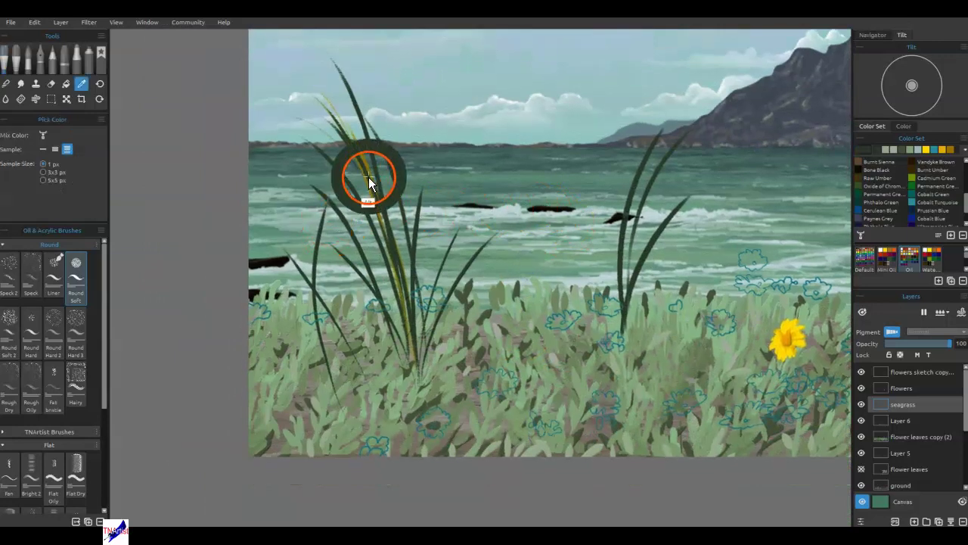
alt+click(367, 168)
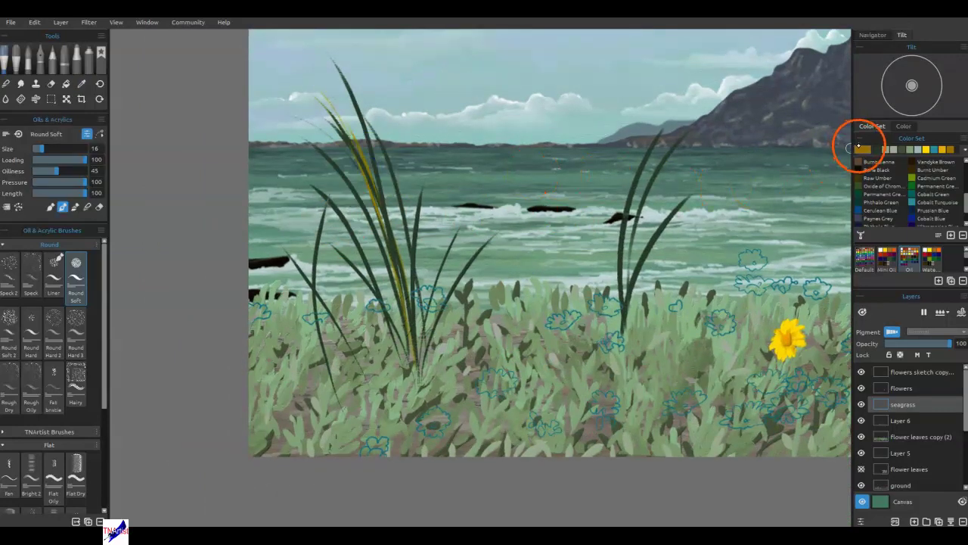
click(859, 147)
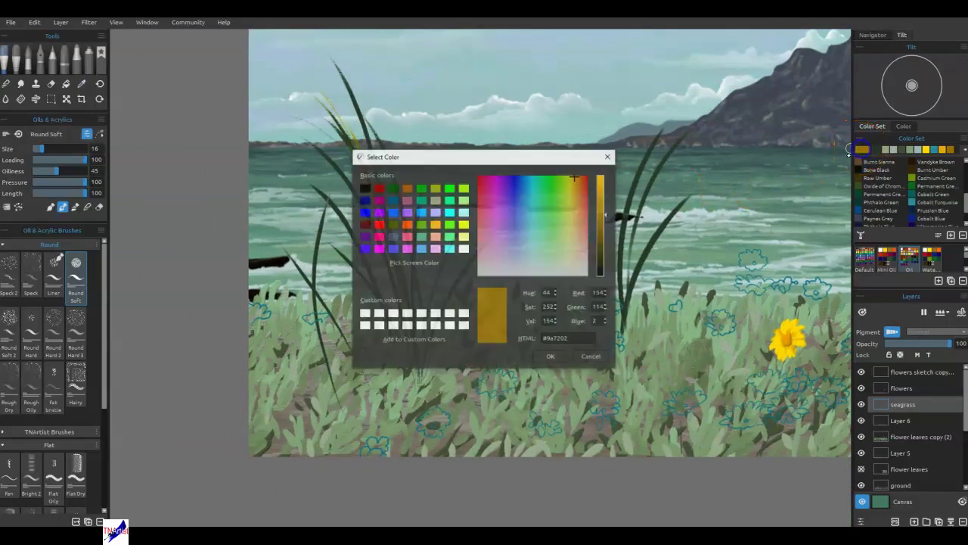
click(571, 248)
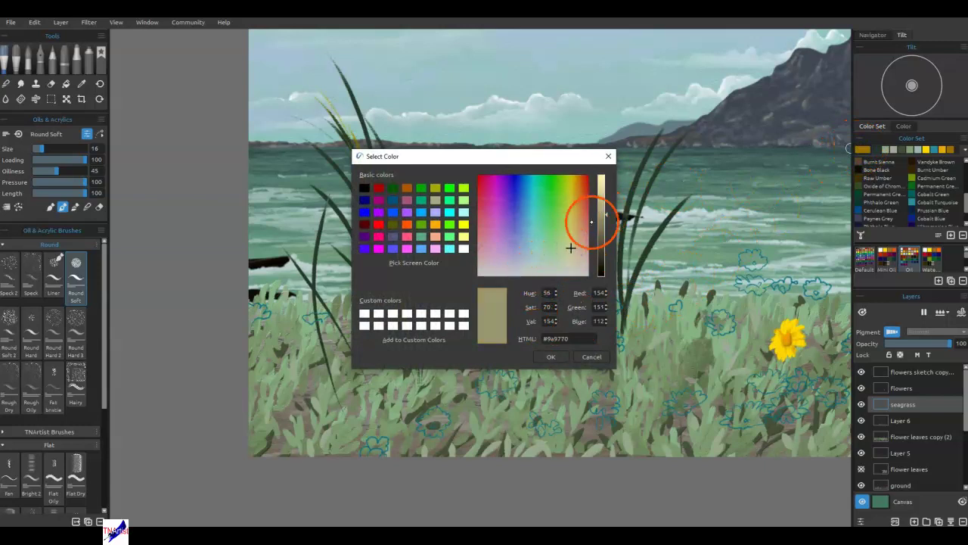
click(566, 243)
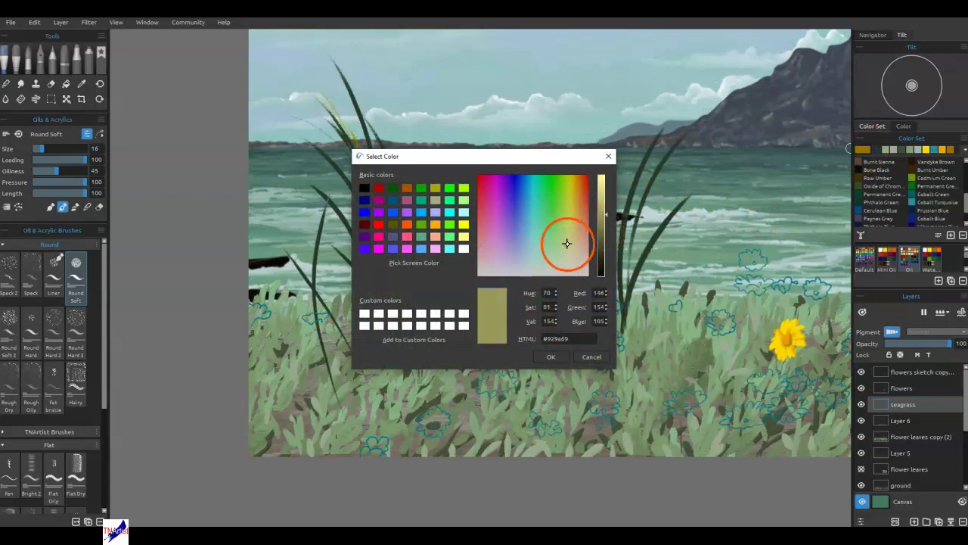
click(568, 252)
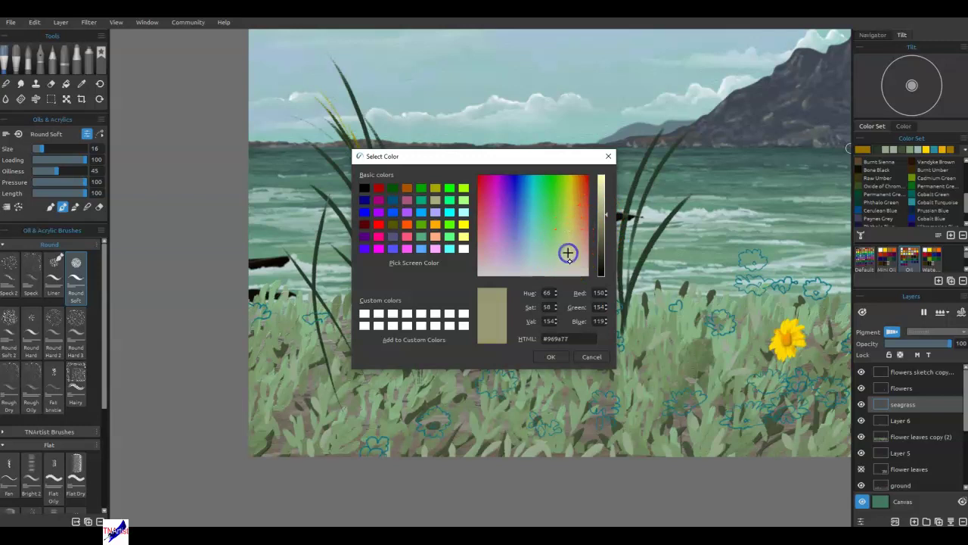
drag(577, 264, 572, 243)
click(552, 354)
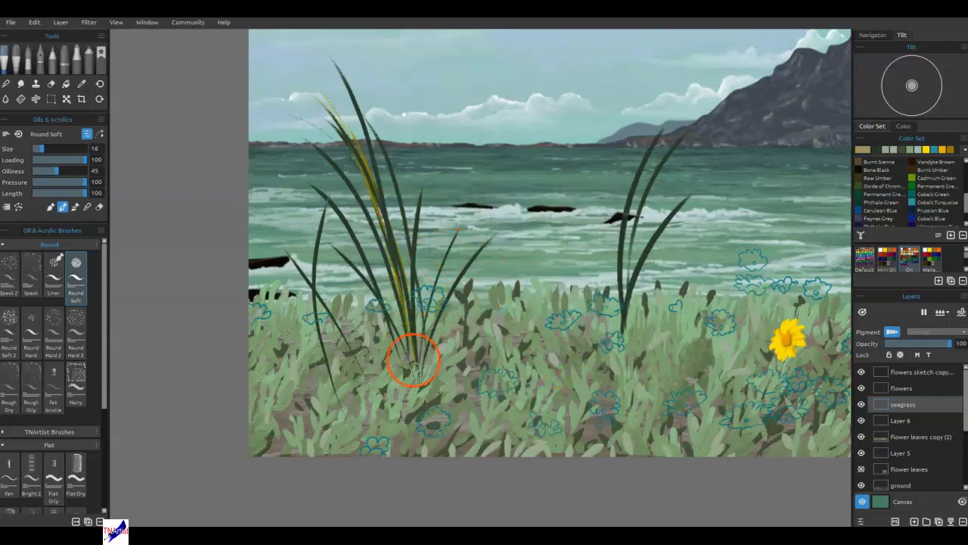
Paint thin, arching khaki tan blades curving out to both sides of the left seagrass clump
drag(416, 355, 382, 231)
drag(287, 254, 348, 344)
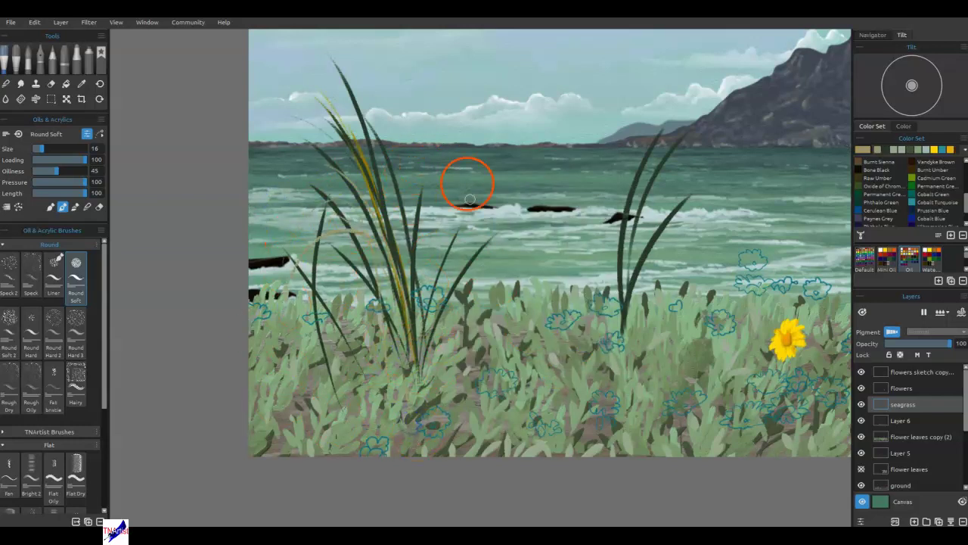
mouse_move(419, 338)
mouse_down()
mouse_move(357, 182)
mouse_move(296, 193)
mouse_move(273, 168)
mouse_up()
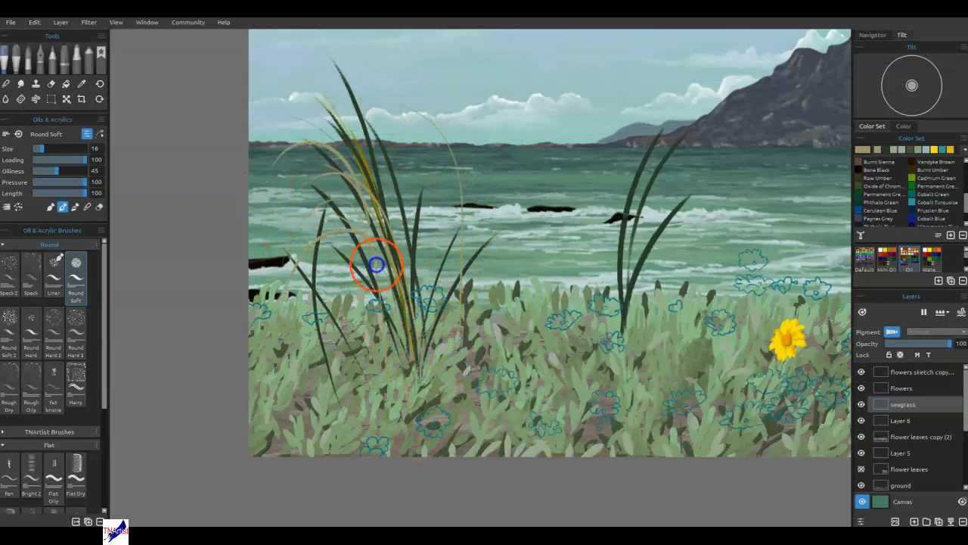
drag(418, 356, 244, 339)
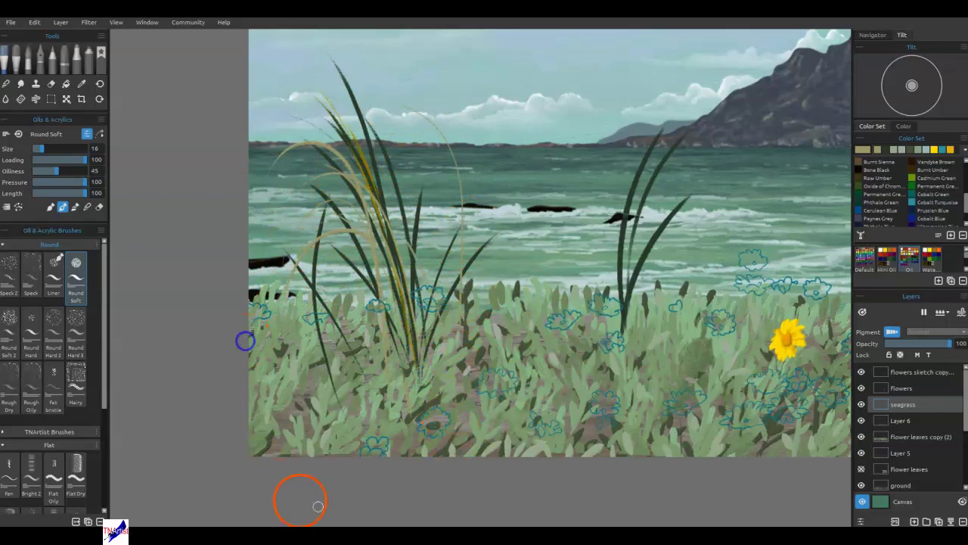
drag(457, 326, 265, 236)
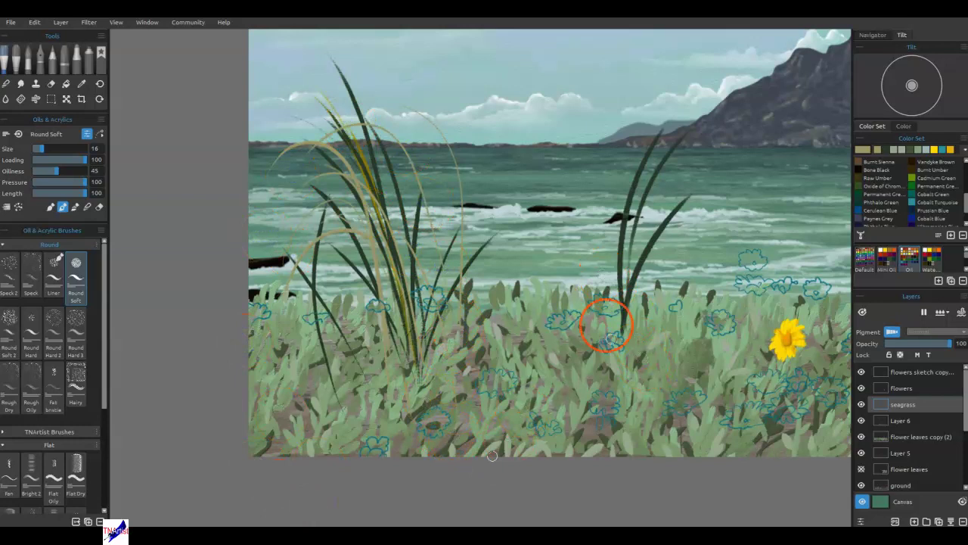
Paint khaki tan blades beside the right seagrass clump, around the yellow flower and across the lower foliage
drag(644, 394, 571, 233)
mouse_move(583, 426)
mouse_down()
mouse_move(563, 258)
mouse_move(591, 410)
mouse_up()
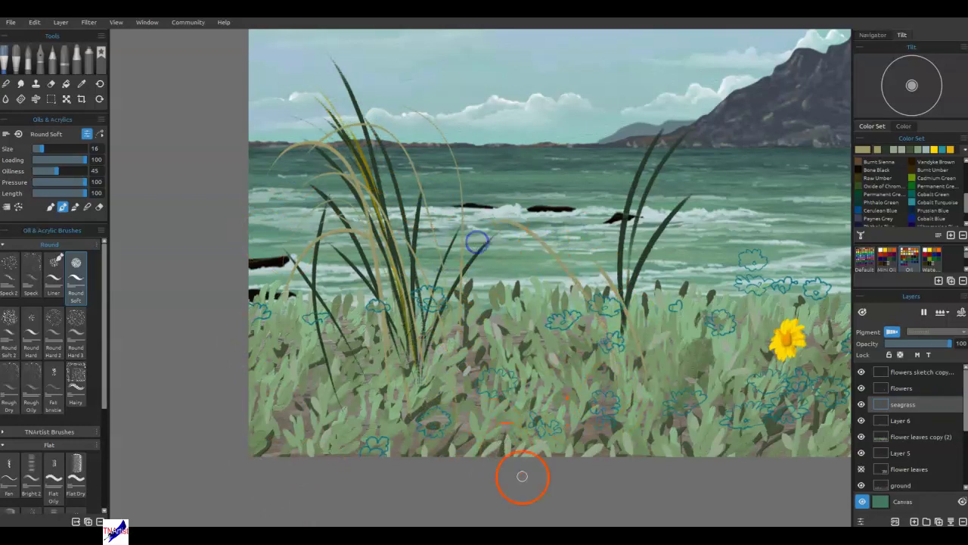
mouse_move(694, 307)
mouse_down()
mouse_move(637, 295)
mouse_move(431, 374)
mouse_up()
mouse_move(620, 468)
mouse_down()
mouse_move(653, 362)
mouse_move(687, 348)
mouse_up()
drag(584, 458, 575, 287)
drag(567, 445, 477, 268)
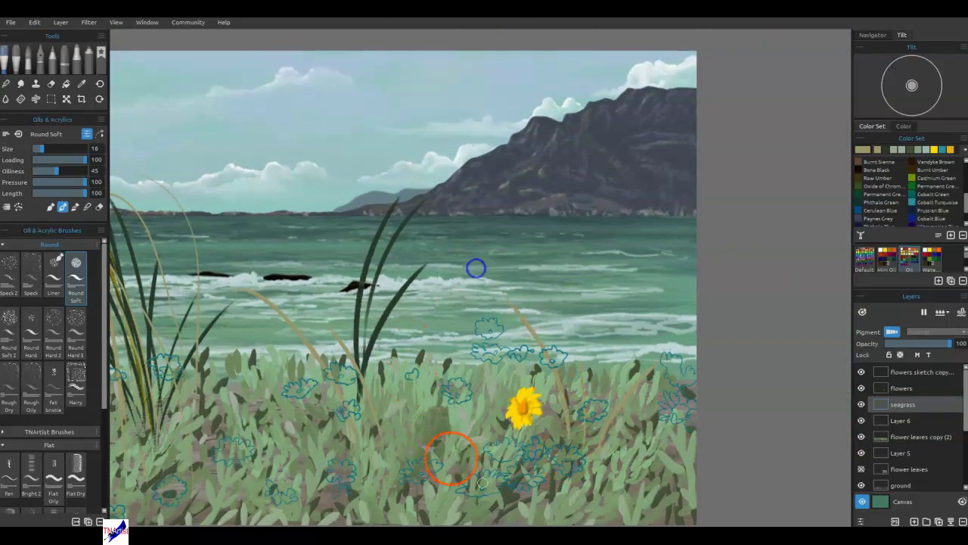
mouse_move(596, 471)
mouse_down()
mouse_move(635, 415)
mouse_move(581, 407)
mouse_move(633, 233)
mouse_up()
click(625, 294)
drag(414, 409, 535, 301)
drag(443, 285, 684, 394)
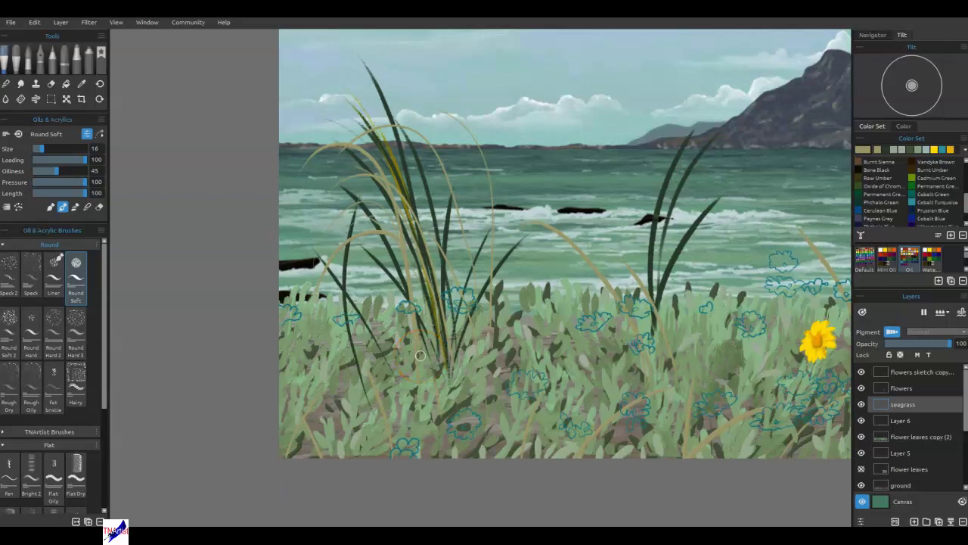
Sample the dark green from the right seagrass clump and paint additional curved blades on it
alt+click(651, 263)
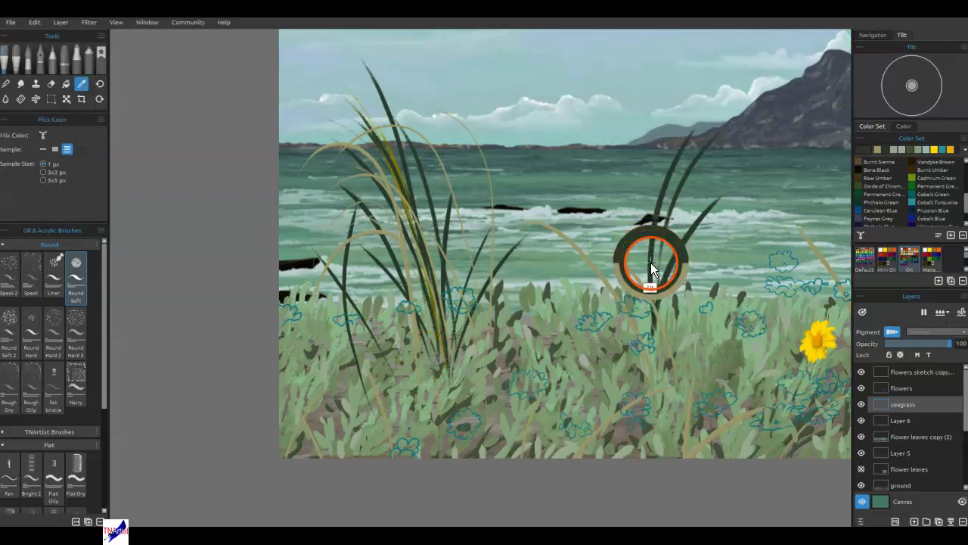
click(651, 262)
drag(620, 314, 667, 140)
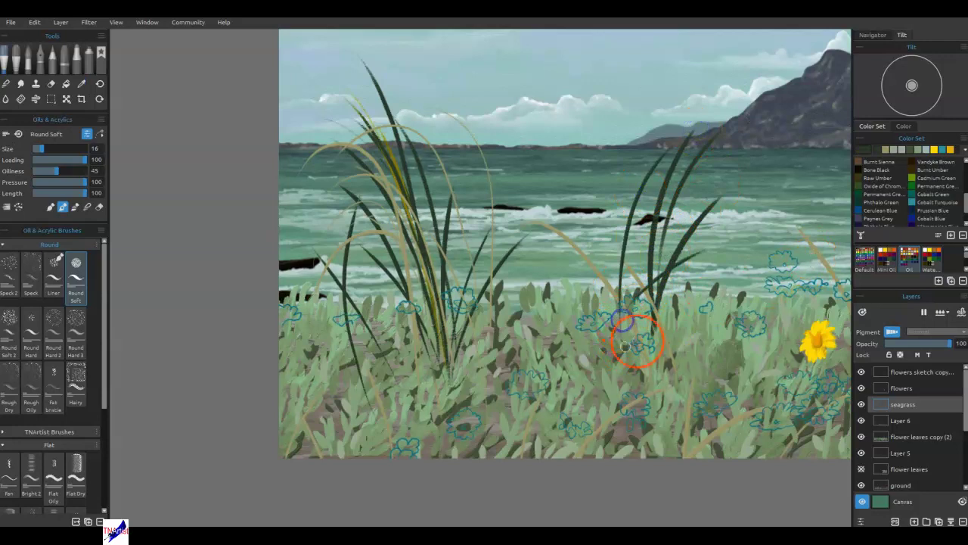
Paint dark green seagrass blades between the two clumps and in the lower-left foliage, undoing the overly thick first blade
drag(507, 414, 605, 195)
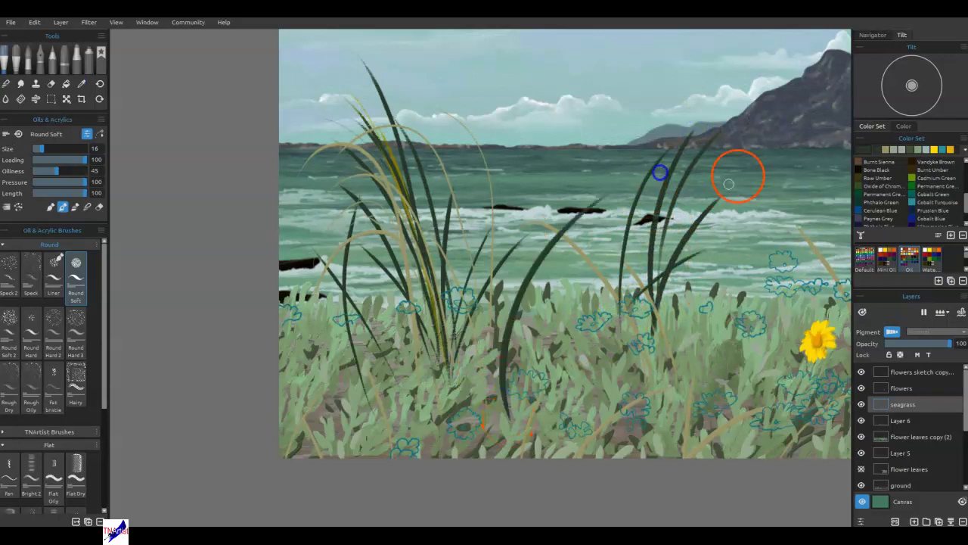
key(ctrl+z)
mouse_move(511, 414)
mouse_down()
mouse_move(555, 304)
mouse_move(582, 180)
mouse_up()
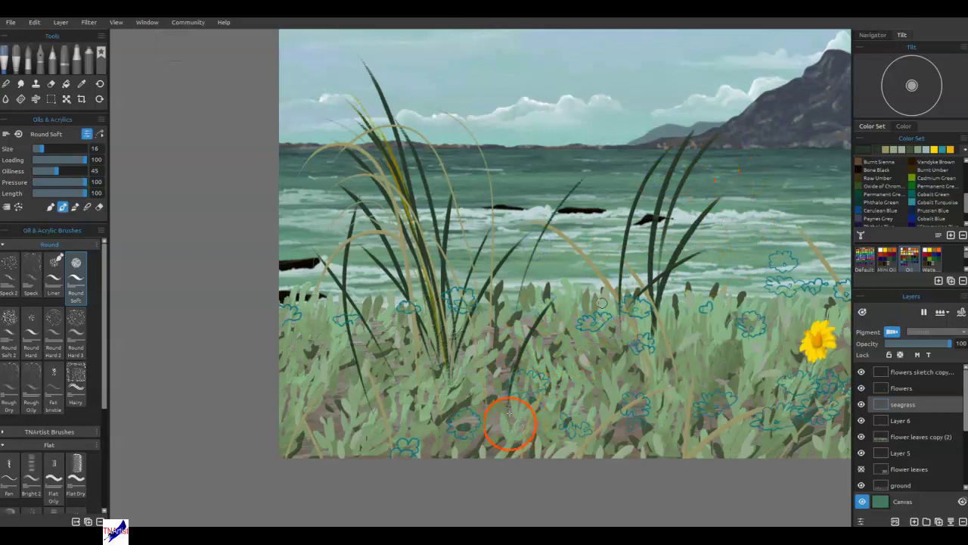
drag(454, 438, 571, 329)
drag(328, 457, 412, 387)
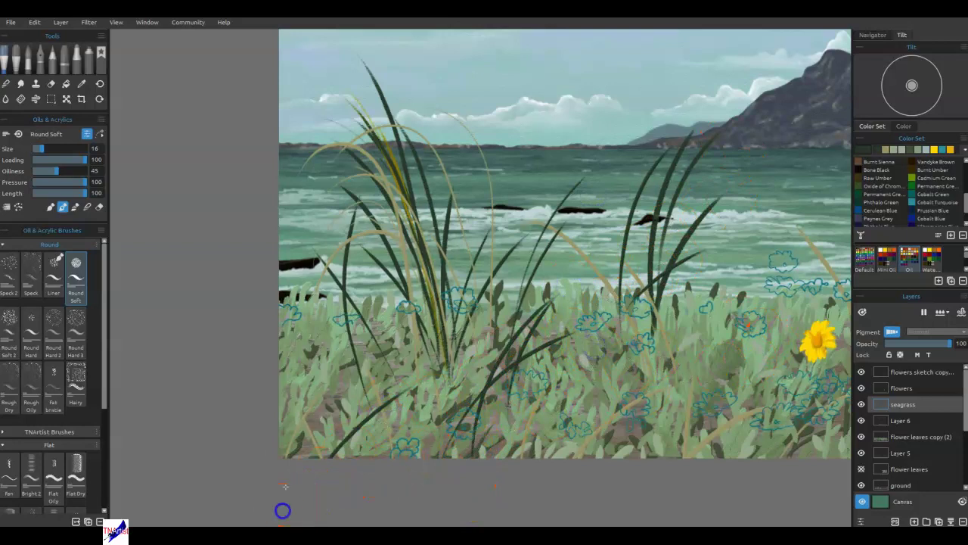
drag(290, 457, 355, 292)
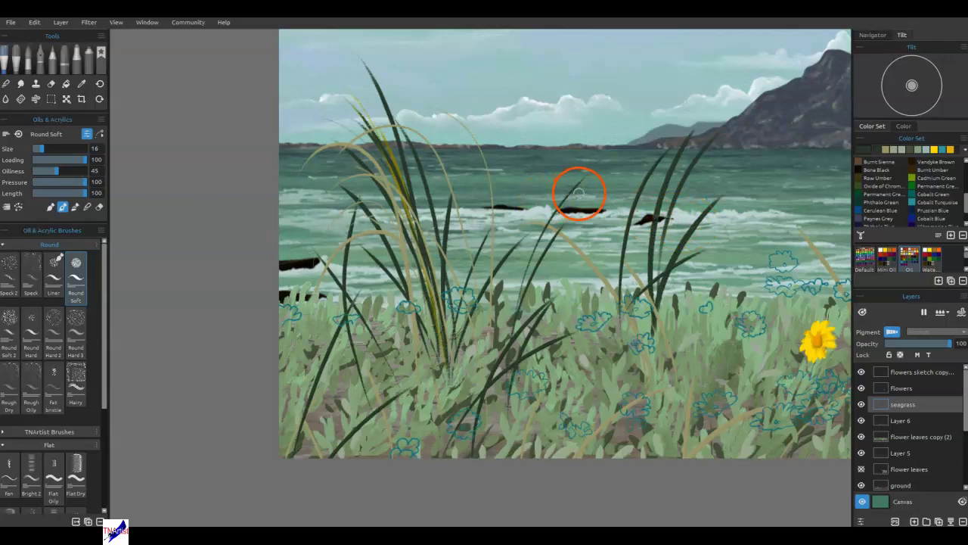
key(ctrl+0)
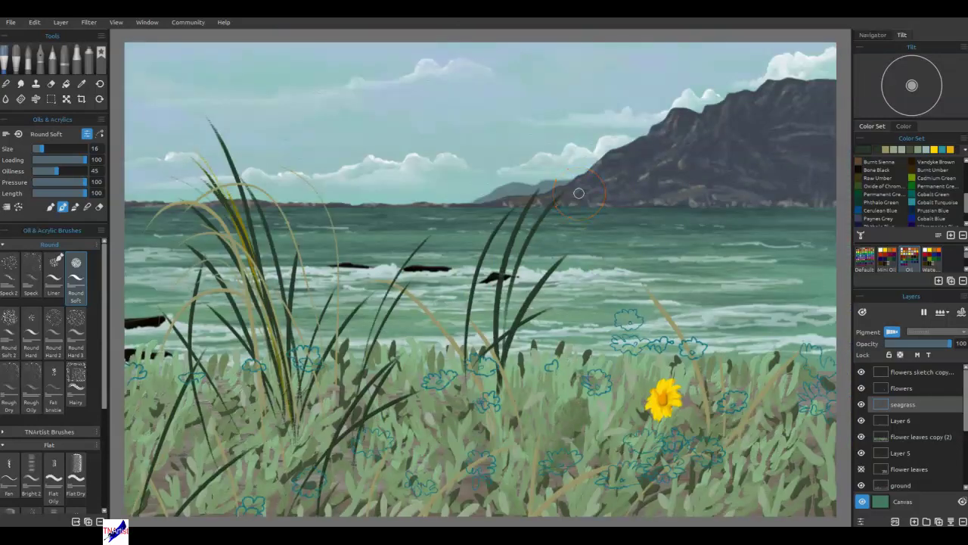
On the Flowers layer, sample yellow from the finished flower and paint the petals of the lower sketched flower at the right edge
click(903, 387)
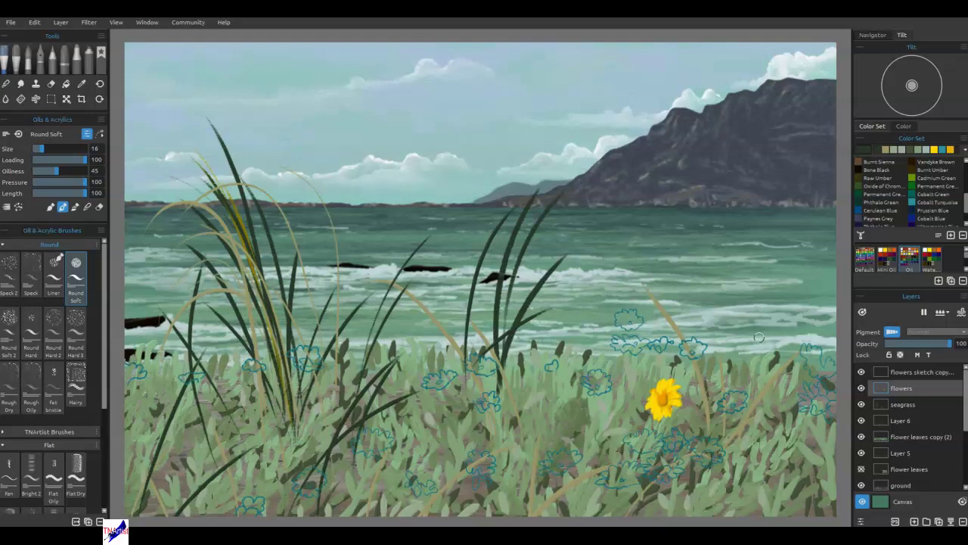
alt+click(657, 411)
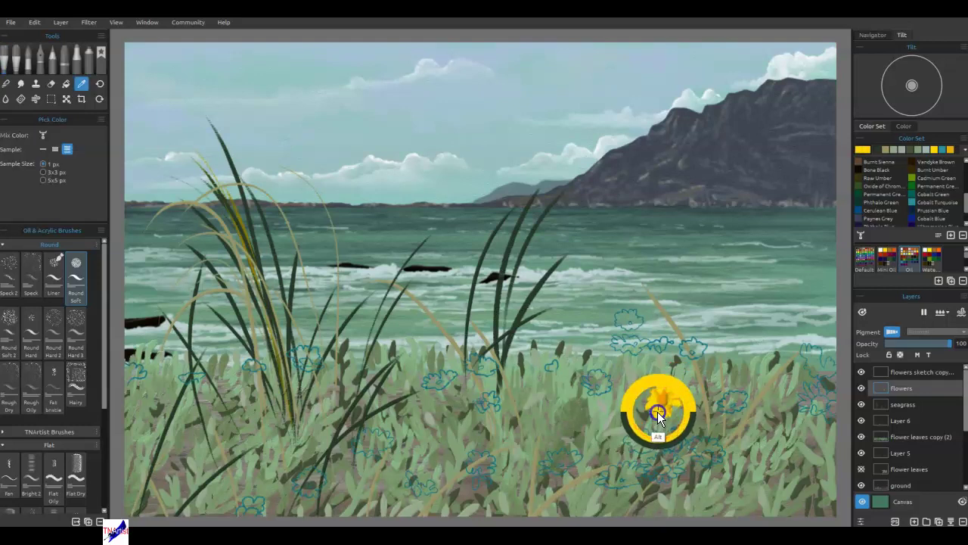
drag(669, 414, 666, 404)
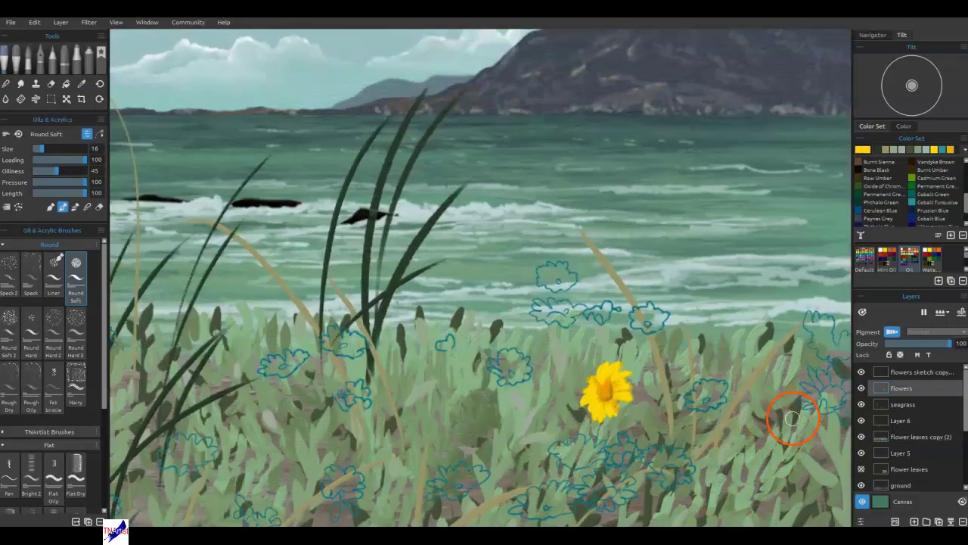
scroll(795, 411, up, 3)
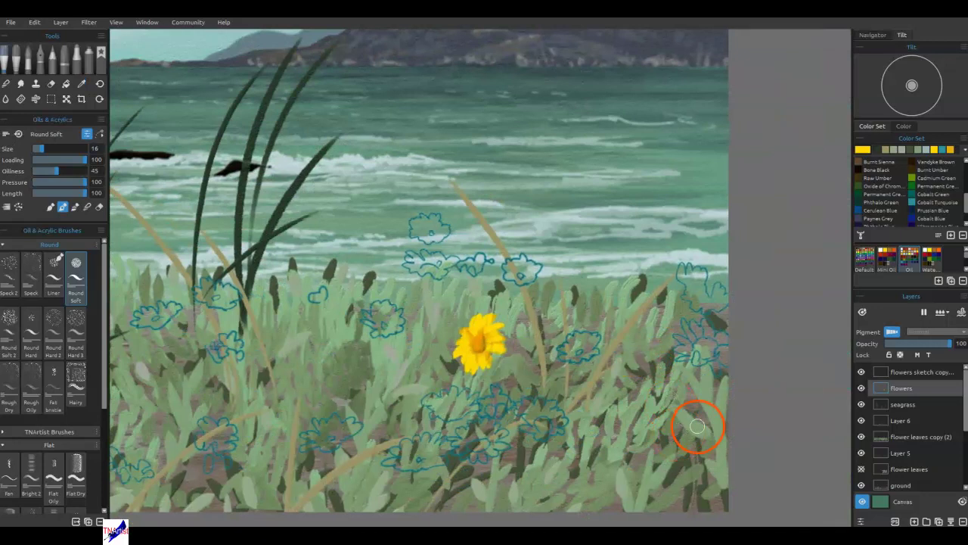
alt+click(712, 363)
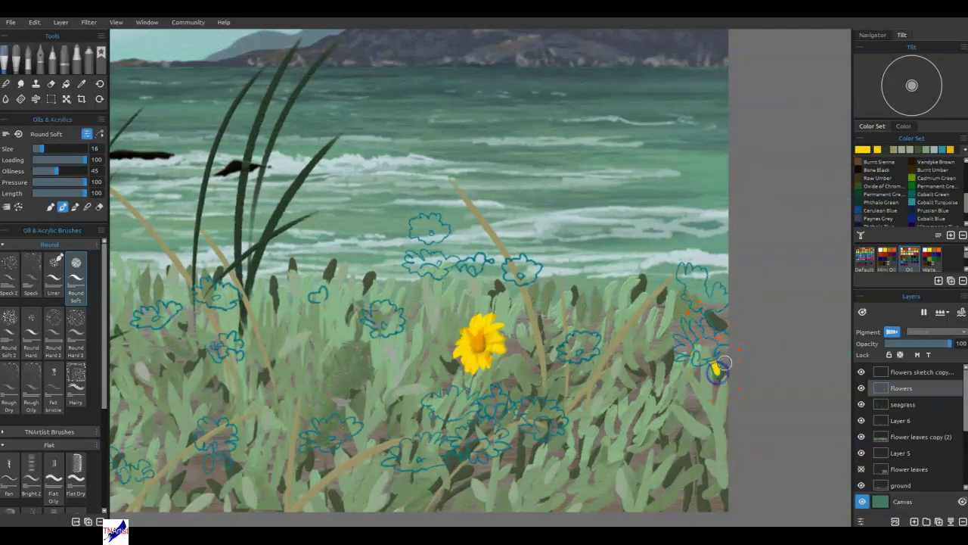
drag(727, 338, 725, 337)
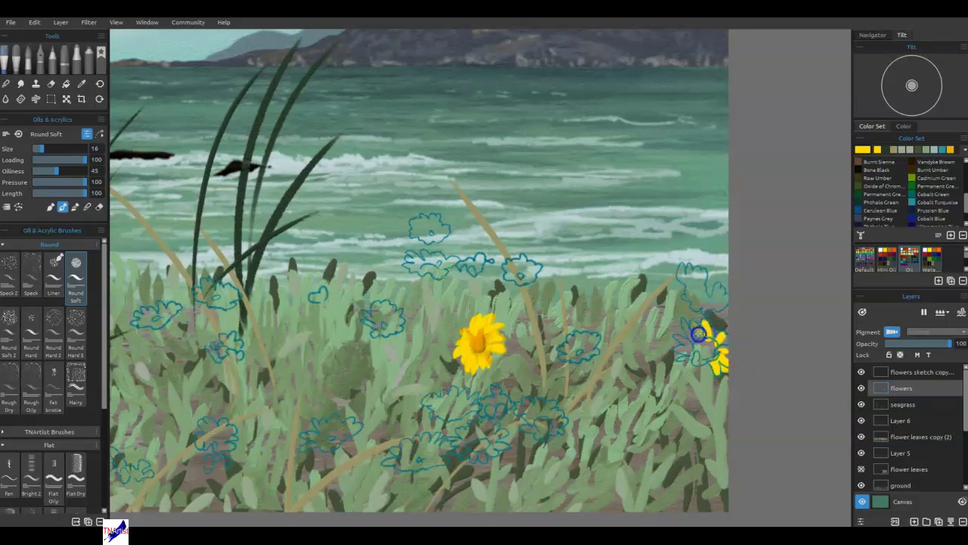
mouse_move(695, 327)
mouse_down()
mouse_move(608, 372)
mouse_move(633, 337)
mouse_move(657, 372)
mouse_move(705, 377)
mouse_move(687, 348)
mouse_up()
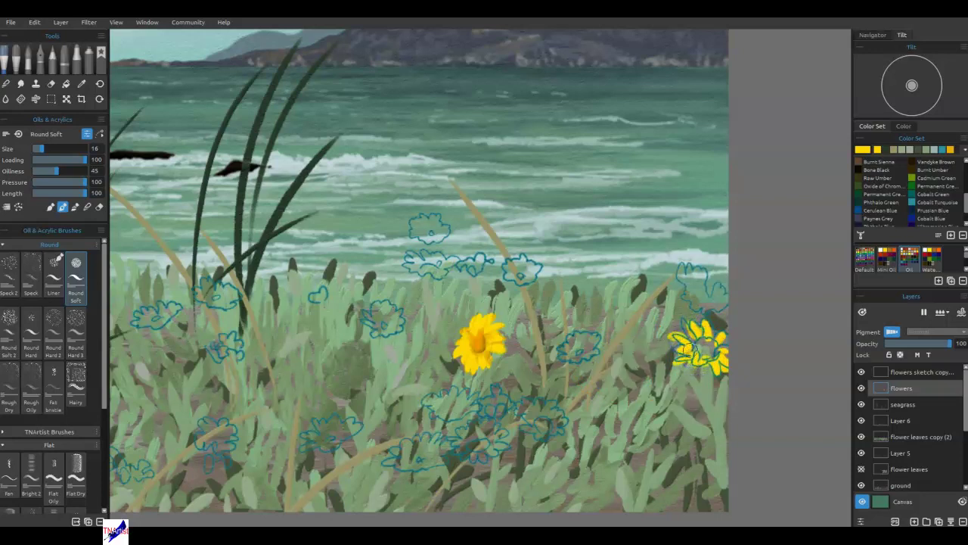
Paint yellow petals on the upper right-edge flower, the flower right of the finished one, and the group at the waterline
mouse_move(703, 276)
mouse_down()
mouse_move(701, 287)
mouse_move(687, 267)
mouse_move(682, 295)
mouse_move(716, 308)
mouse_move(705, 302)
mouse_up()
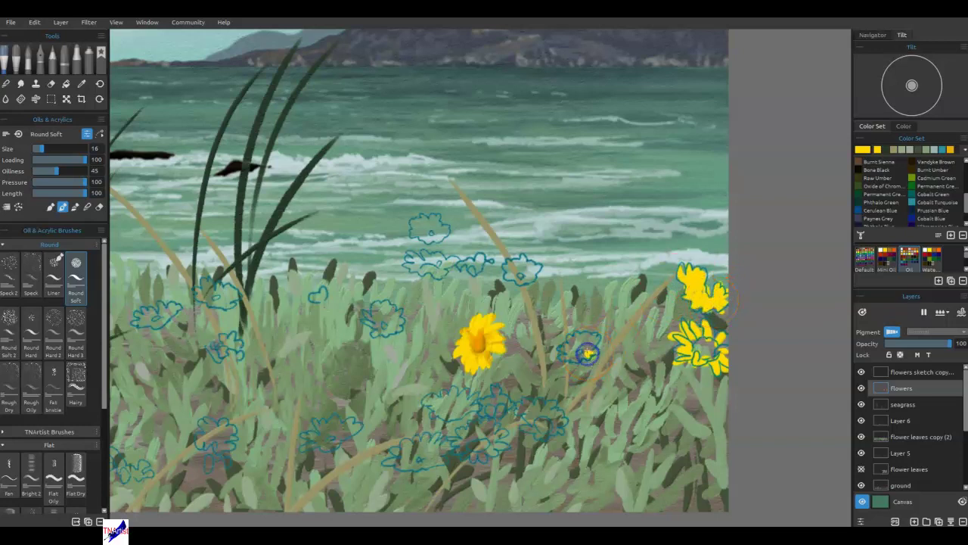
drag(594, 352, 573, 356)
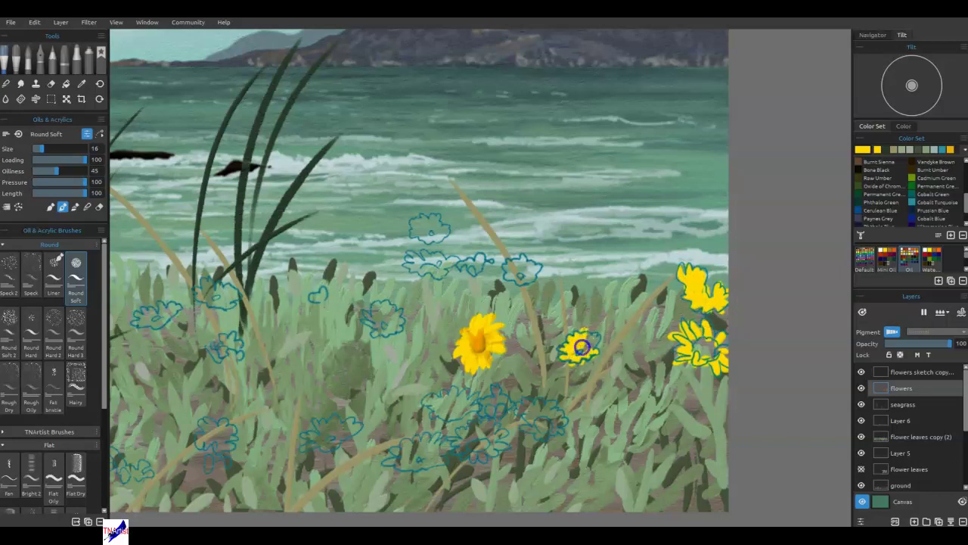
click(527, 276)
mouse_move(524, 277)
mouse_down()
mouse_move(511, 252)
mouse_move(519, 269)
mouse_move(549, 270)
mouse_move(418, 271)
mouse_move(429, 262)
mouse_move(423, 249)
mouse_move(426, 268)
mouse_move(432, 258)
mouse_move(440, 270)
mouse_move(436, 233)
mouse_move(429, 237)
mouse_move(445, 236)
mouse_move(432, 235)
mouse_move(438, 212)
mouse_move(431, 229)
mouse_move(418, 213)
mouse_move(431, 232)
mouse_up()
click(478, 263)
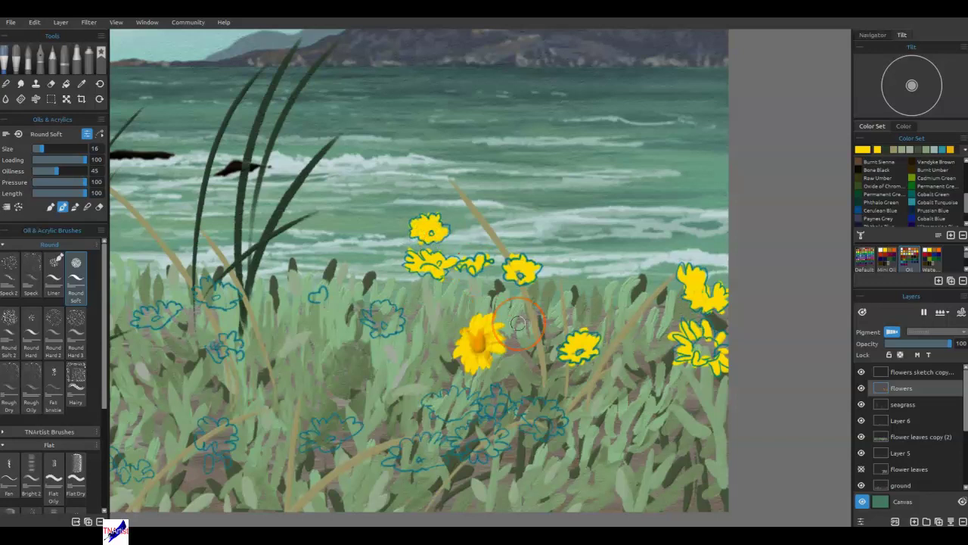
Fill the sketched flower cluster below the finished flower and the two sketched flowers to its left with yellow petals
mouse_move(485, 457)
mouse_down()
mouse_move(473, 418)
mouse_move(482, 440)
mouse_move(515, 437)
mouse_move(485, 453)
mouse_up()
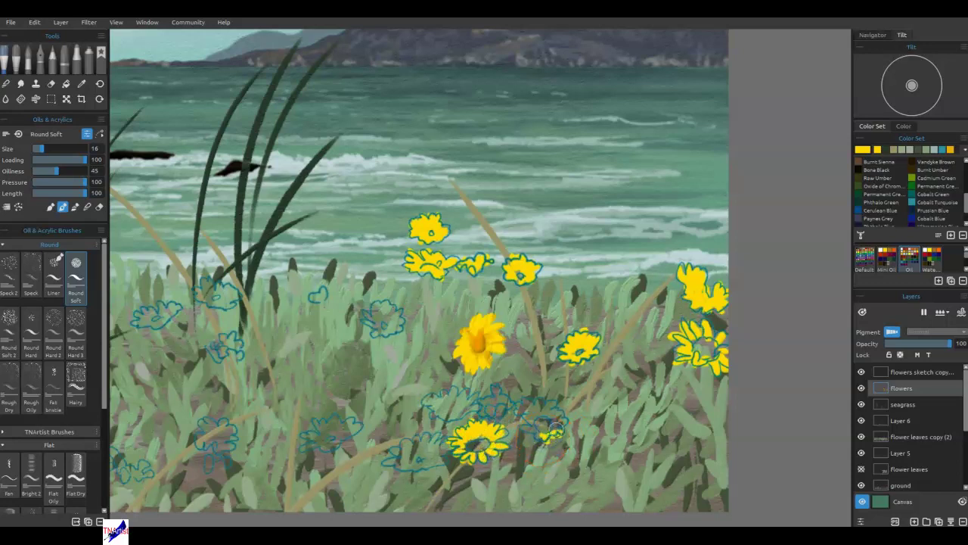
mouse_move(549, 417)
mouse_down()
mouse_move(563, 398)
mouse_move(541, 418)
mouse_move(530, 414)
mouse_move(542, 435)
mouse_move(489, 409)
mouse_up()
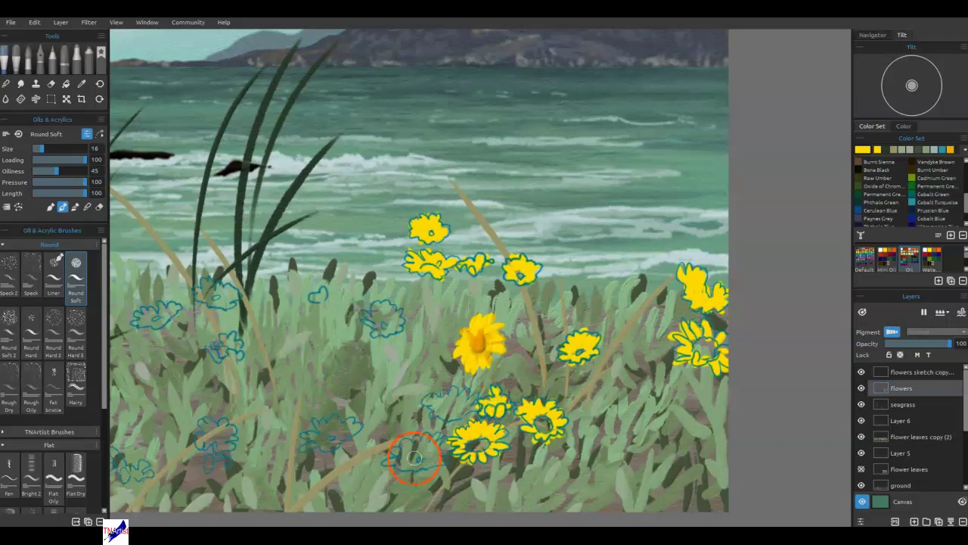
mouse_move(415, 466)
mouse_down()
mouse_move(448, 450)
mouse_move(425, 453)
mouse_move(429, 426)
mouse_move(422, 456)
mouse_move(390, 448)
mouse_move(413, 464)
mouse_up()
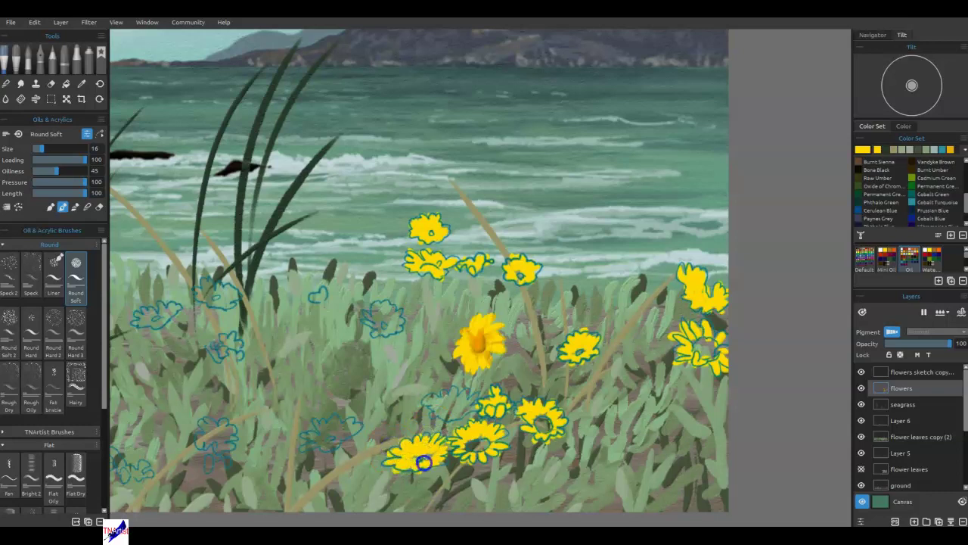
mouse_move(459, 414)
mouse_down()
mouse_move(470, 407)
mouse_move(451, 415)
mouse_move(429, 396)
mouse_move(458, 416)
mouse_up()
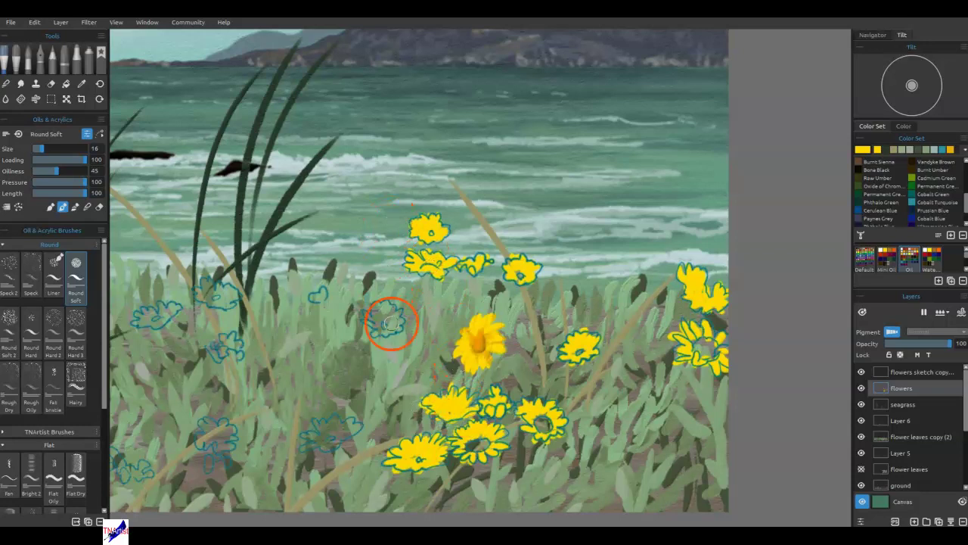
mouse_move(386, 324)
mouse_down()
mouse_move(391, 330)
mouse_move(386, 319)
mouse_move(377, 330)
mouse_move(396, 320)
mouse_up()
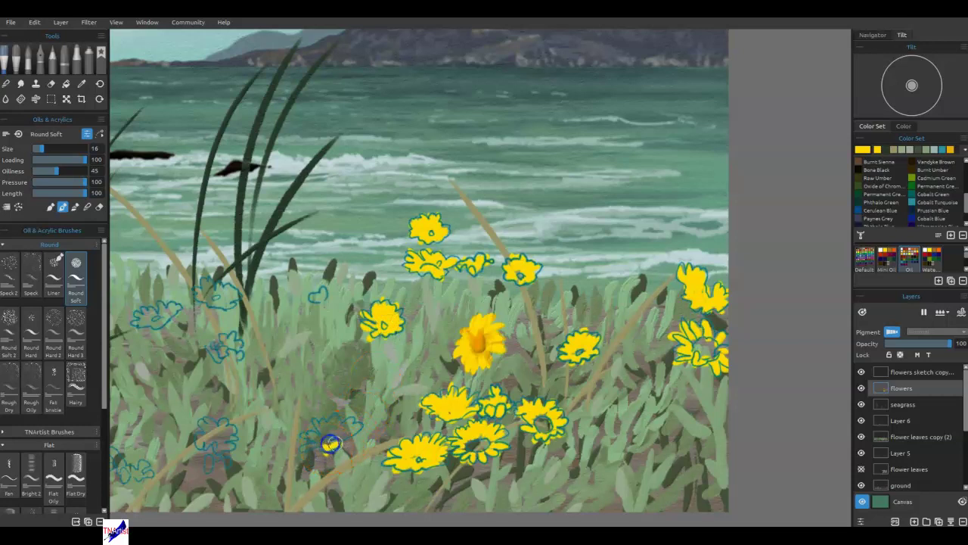
mouse_move(337, 442)
mouse_down()
mouse_move(345, 432)
mouse_move(303, 432)
mouse_move(312, 445)
mouse_move(333, 443)
mouse_move(326, 448)
mouse_up()
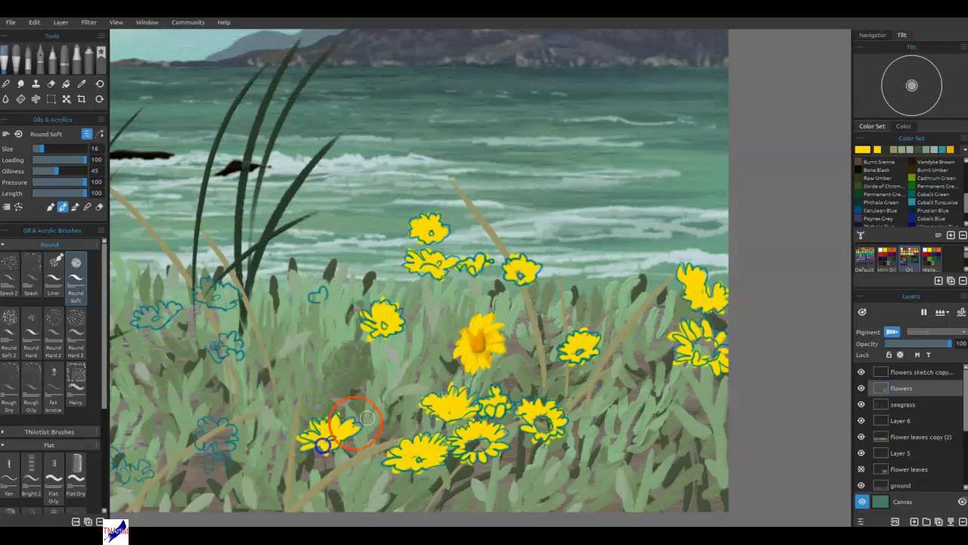
Add yellow strokes to the open centres of the painted flowers in the cluster, at the right edge and along the waterline
drag(540, 415, 541, 421)
drag(482, 446, 490, 445)
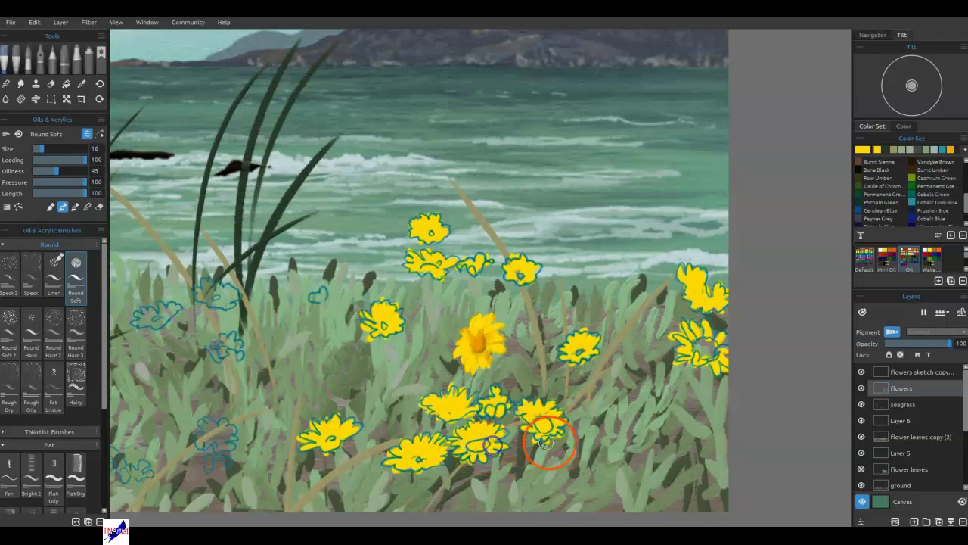
drag(706, 351, 711, 353)
drag(577, 351, 581, 350)
drag(524, 271, 471, 259)
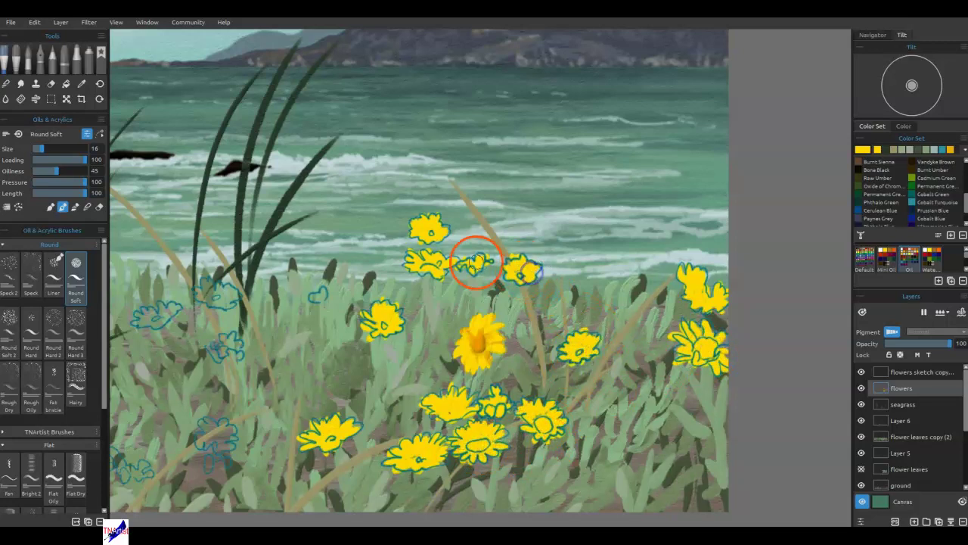
Paint yellow petals on the two sketched flowers below the right seagrass clump
drag(432, 382, 669, 364)
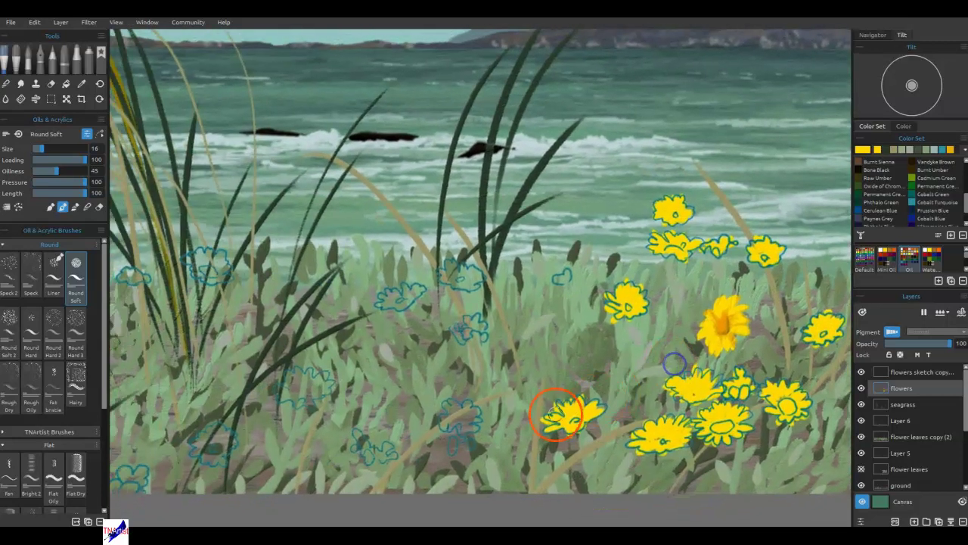
mouse_move(451, 443)
mouse_down()
mouse_move(454, 456)
mouse_move(462, 411)
mouse_move(450, 420)
mouse_move(462, 414)
mouse_move(460, 426)
mouse_up()
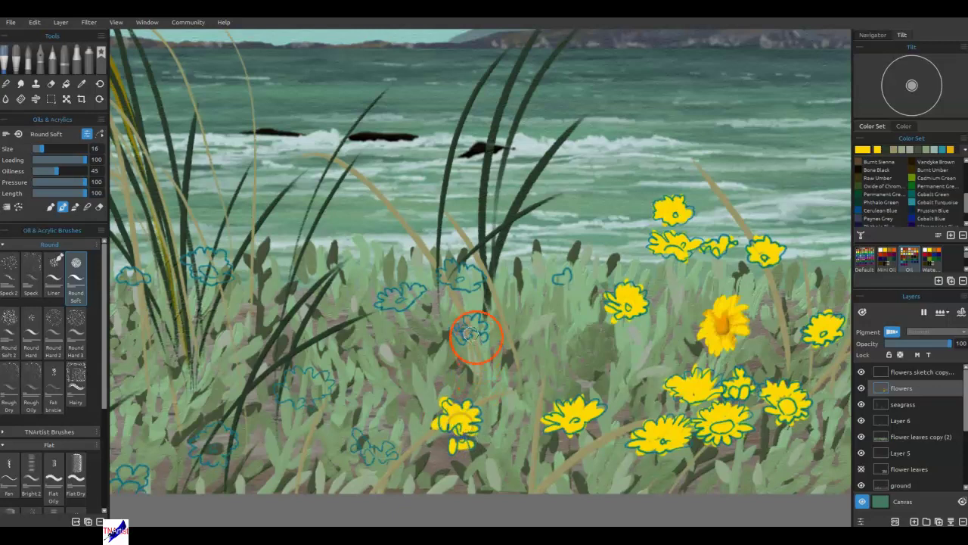
mouse_move(465, 335)
mouse_down()
mouse_move(469, 318)
mouse_move(463, 333)
mouse_move(473, 326)
mouse_move(481, 338)
mouse_up()
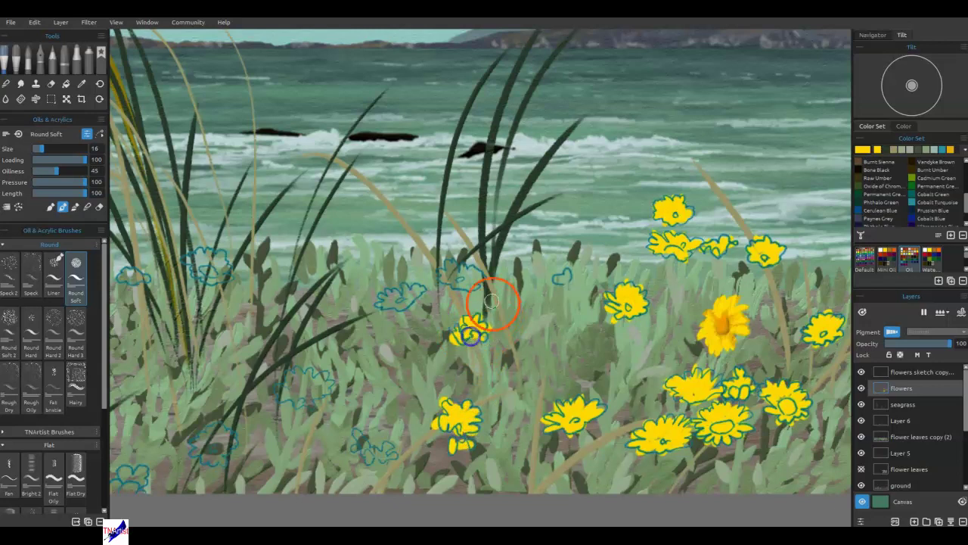
Paint yellow petals on the sketched flowers beside the right seagrass clump, those in the lower foreground and the one at the bottom edge
mouse_move(458, 277)
mouse_down()
mouse_move(470, 274)
mouse_move(454, 279)
mouse_up()
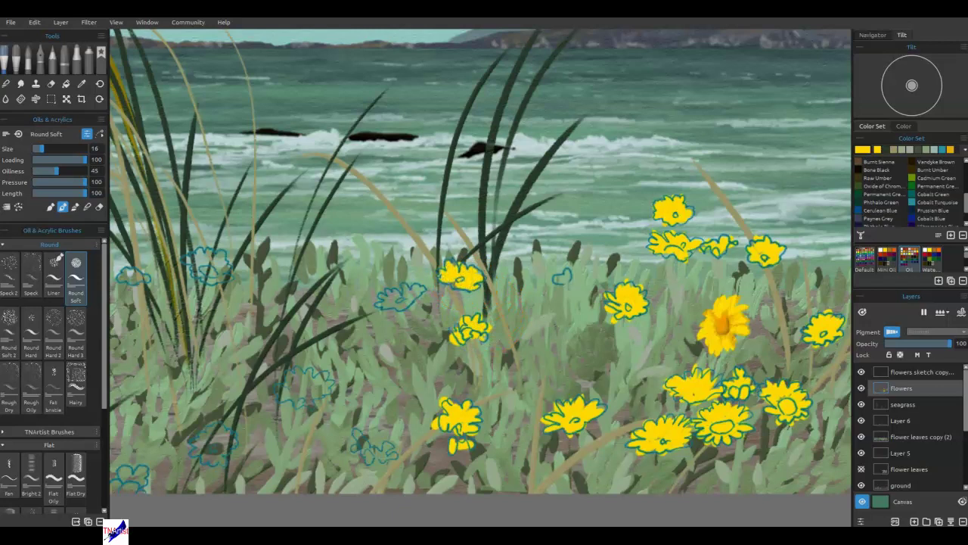
mouse_move(401, 292)
mouse_down()
mouse_move(401, 301)
mouse_move(412, 297)
mouse_move(395, 299)
mouse_up()
drag(383, 456, 366, 450)
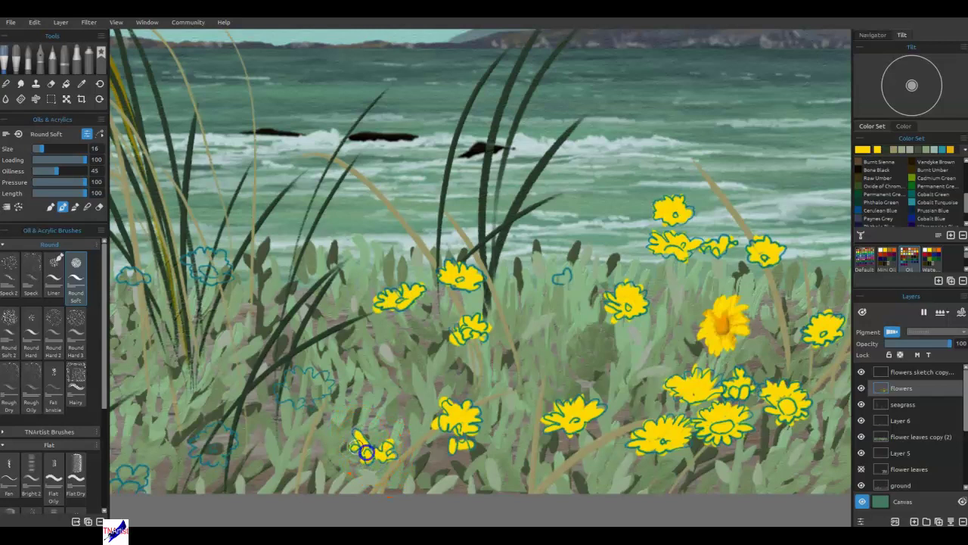
mouse_move(328, 391)
mouse_down()
mouse_move(285, 369)
mouse_move(299, 393)
mouse_move(289, 390)
mouse_move(324, 394)
mouse_move(301, 396)
mouse_up()
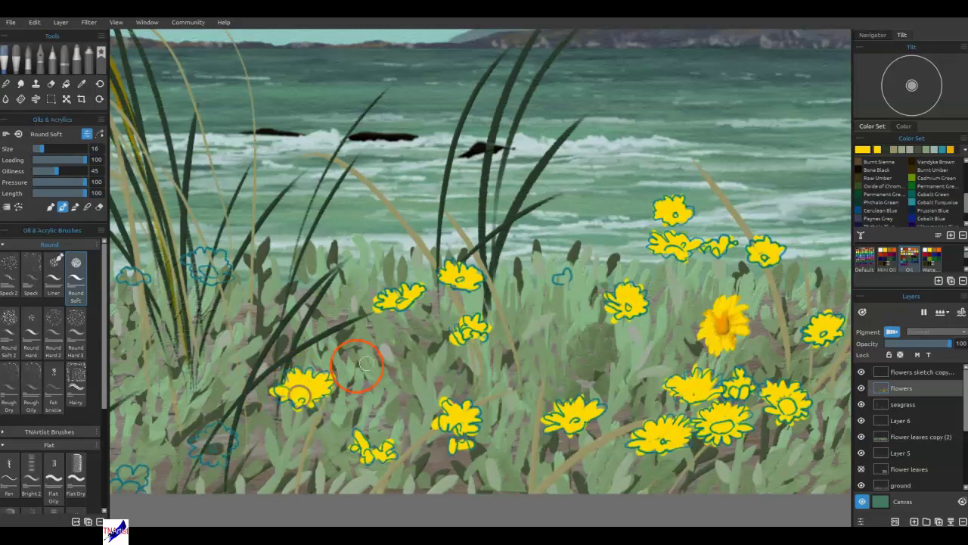
drag(446, 395, 704, 374)
mouse_move(468, 439)
mouse_down()
mouse_move(472, 415)
mouse_move(458, 417)
mouse_move(469, 424)
mouse_up()
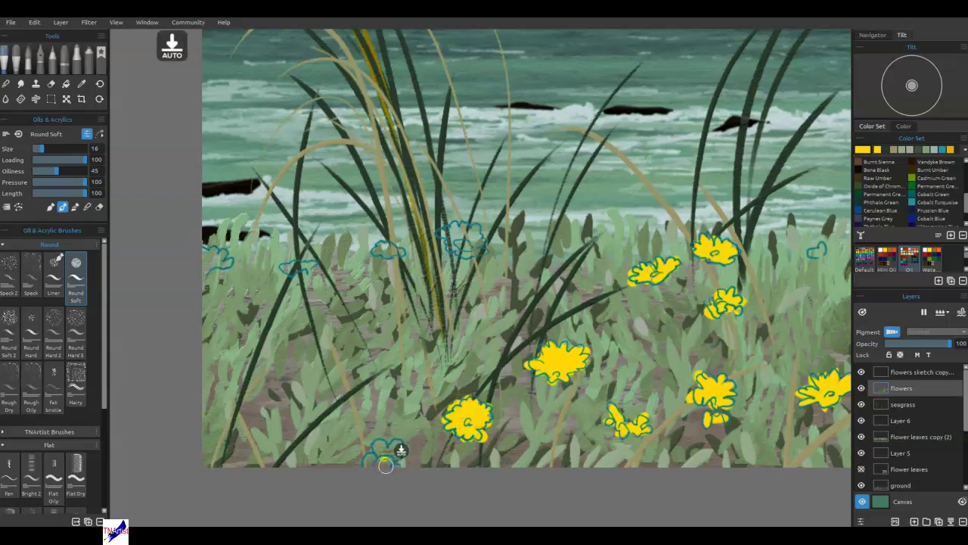
drag(386, 464, 387, 453)
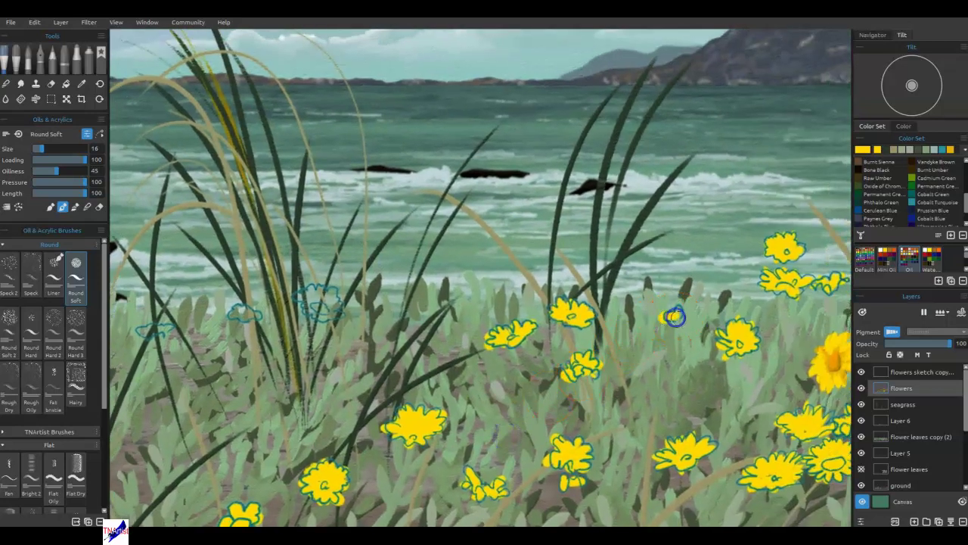
Fill the small sketched bud right of the right seagrass clump and the sketched flowers around the left clump with yellow
drag(462, 378, 663, 346)
mouse_move(540, 302)
mouse_down()
mouse_move(552, 299)
mouse_move(551, 275)
mouse_move(535, 287)
mouse_move(553, 285)
mouse_up()
click(466, 299)
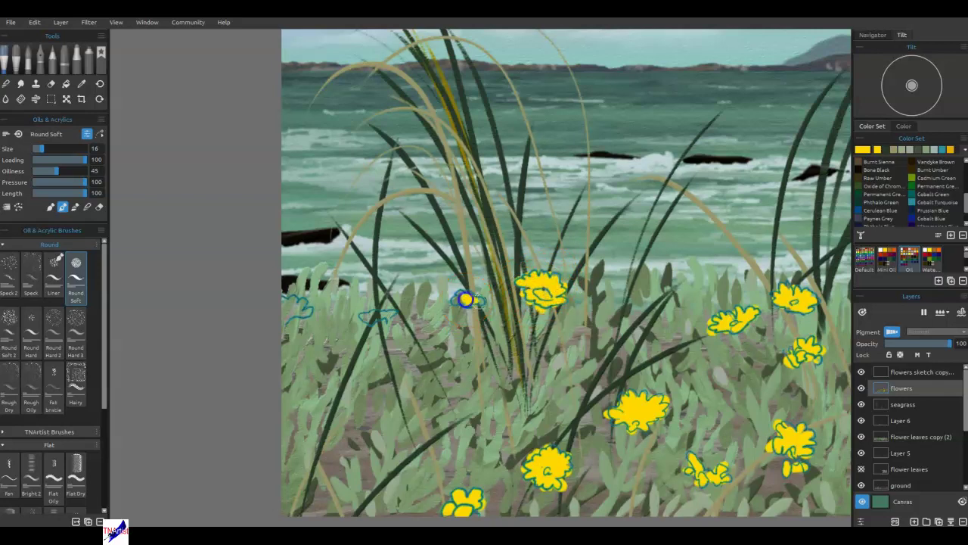
drag(473, 301, 481, 297)
mouse_move(374, 318)
mouse_down()
mouse_move(385, 318)
mouse_move(364, 314)
mouse_move(404, 313)
mouse_up()
drag(287, 318, 290, 312)
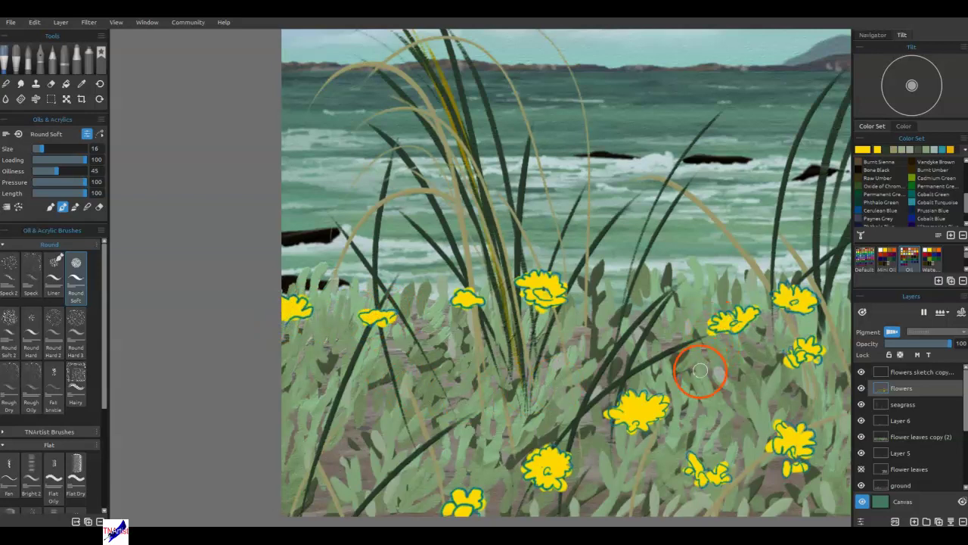
Sample orange from the finished flower's centre and dab it into the centres of the cluster below, the flower beside it and the lower right-edge flower
drag(735, 385, 641, 384)
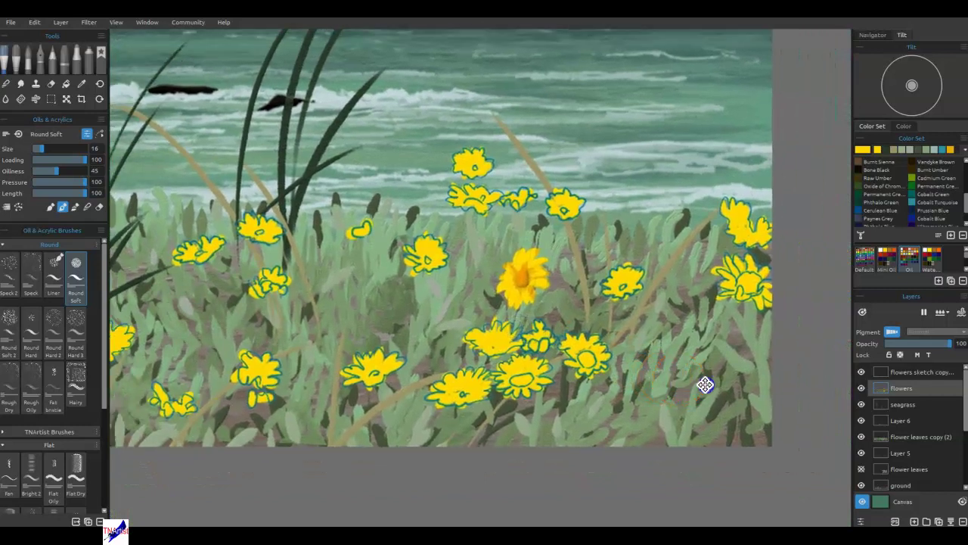
drag(657, 380, 687, 396)
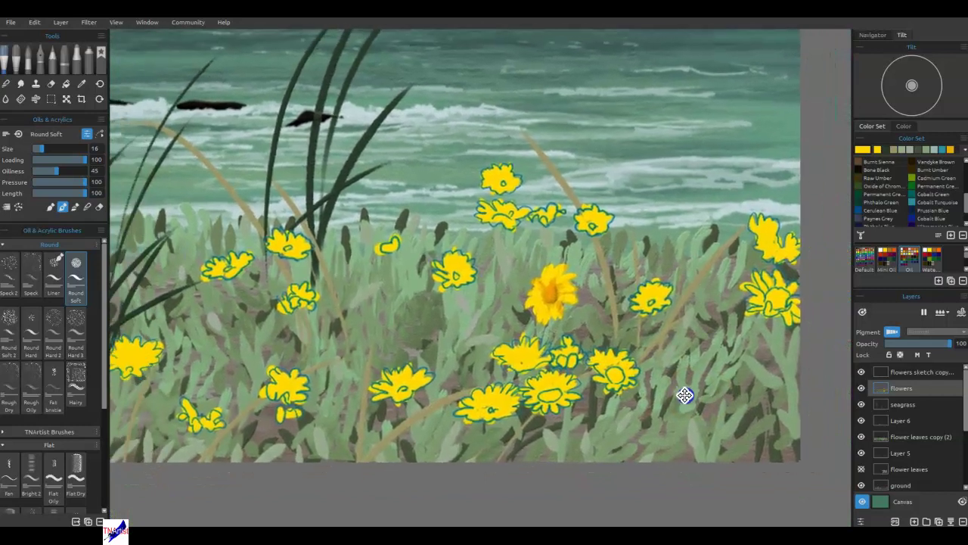
alt+click(554, 296)
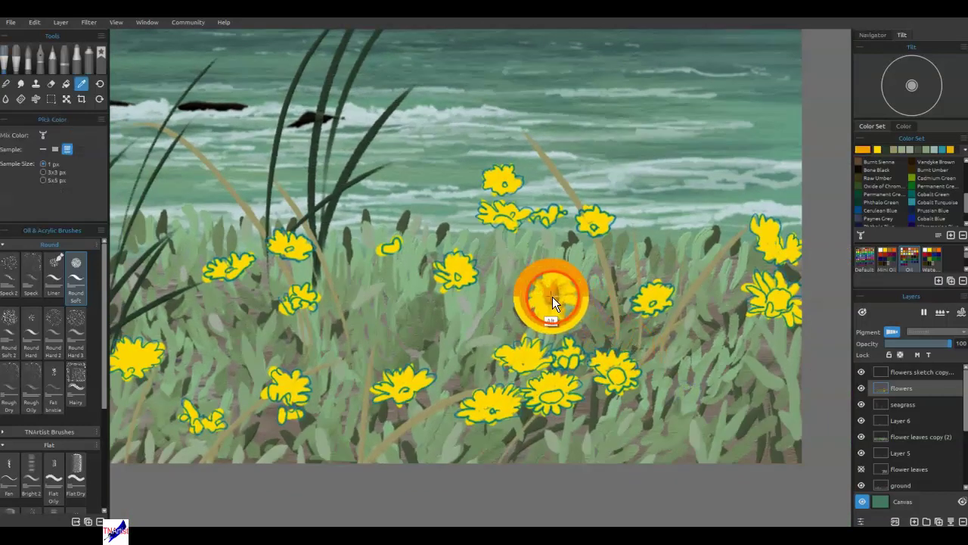
drag(615, 374, 624, 378)
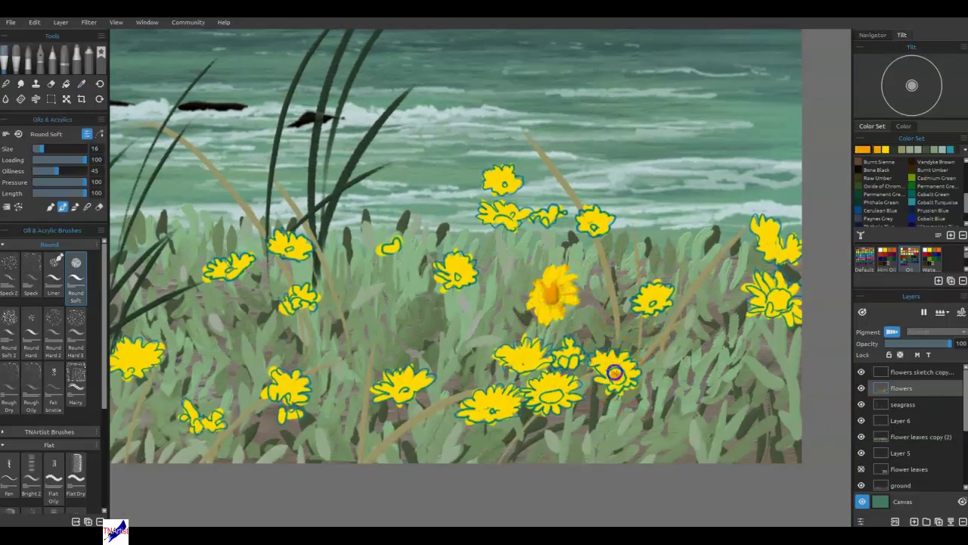
drag(622, 378, 618, 375)
drag(549, 394, 543, 401)
click(493, 411)
click(523, 364)
click(579, 364)
click(652, 302)
click(775, 299)
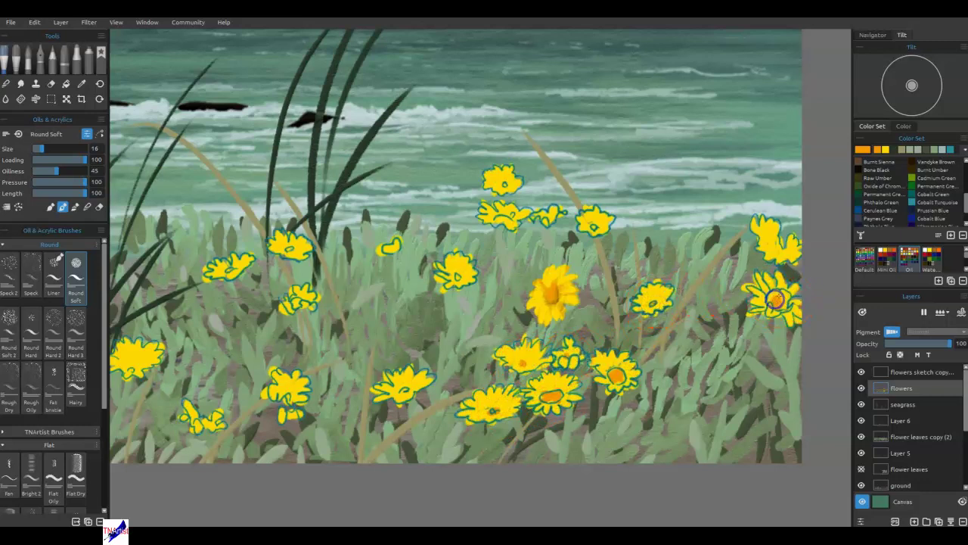
Dab orange centres on the upper right-edge flower and the group of flowers along the waterline
click(776, 241)
click(594, 224)
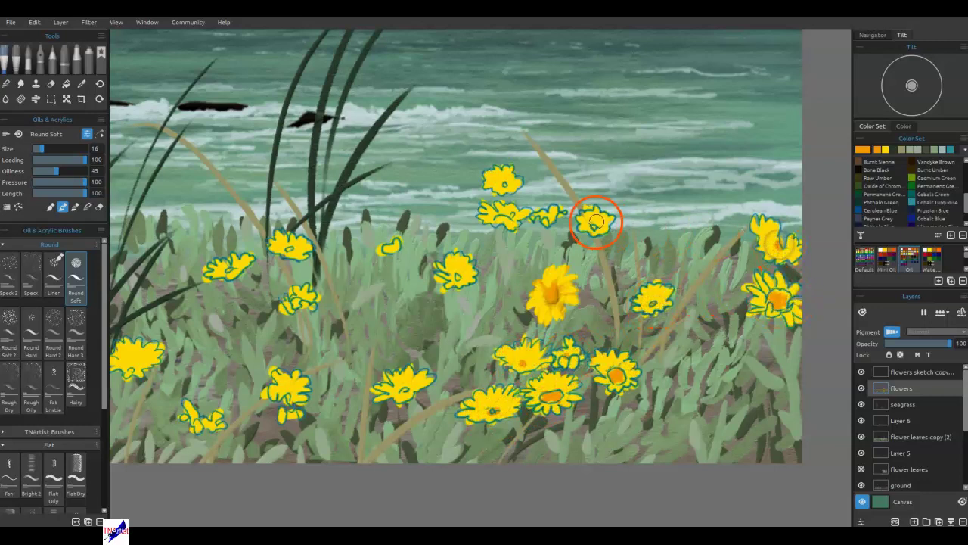
click(549, 215)
click(504, 214)
click(500, 179)
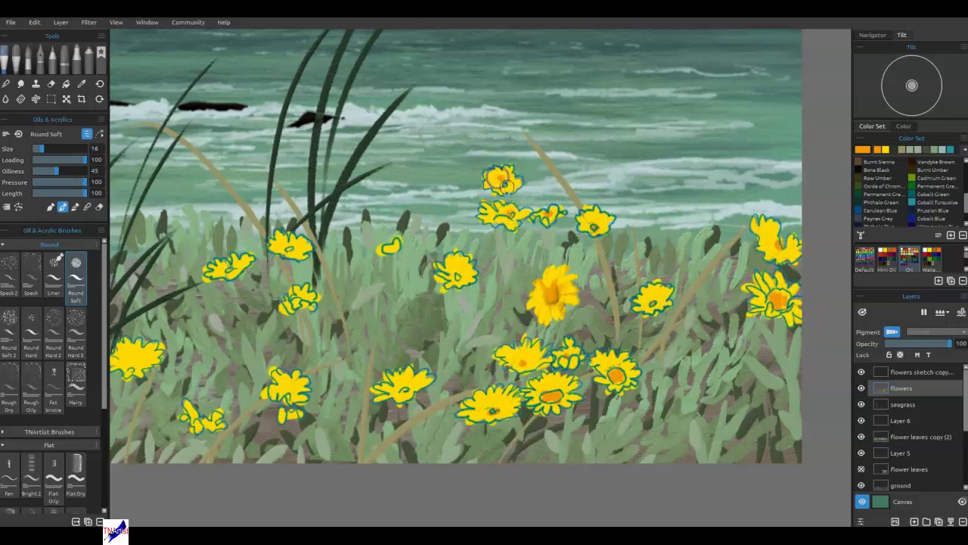
Add orange centres to the flowers left of the finished one and those around the right seagrass clump
click(456, 272)
click(401, 388)
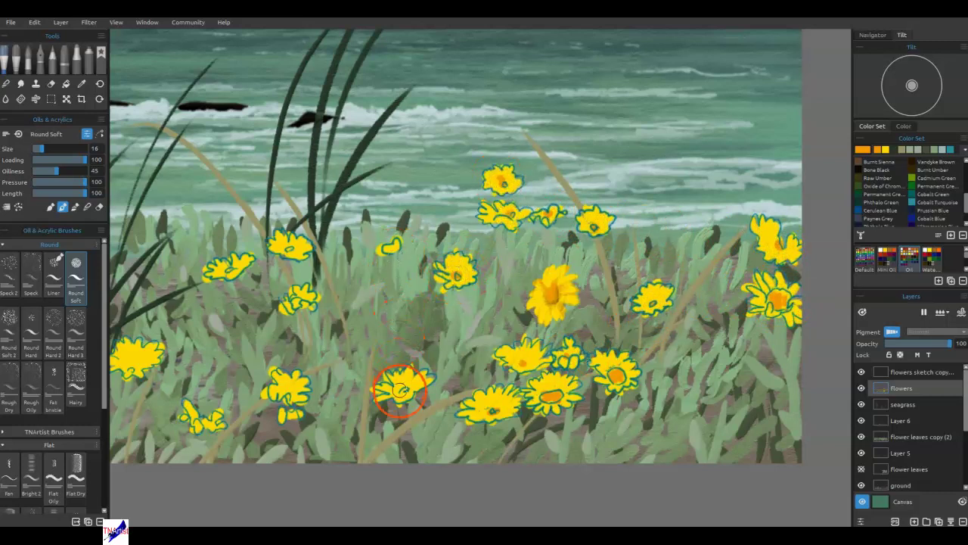
click(299, 297)
click(289, 248)
click(245, 274)
click(198, 418)
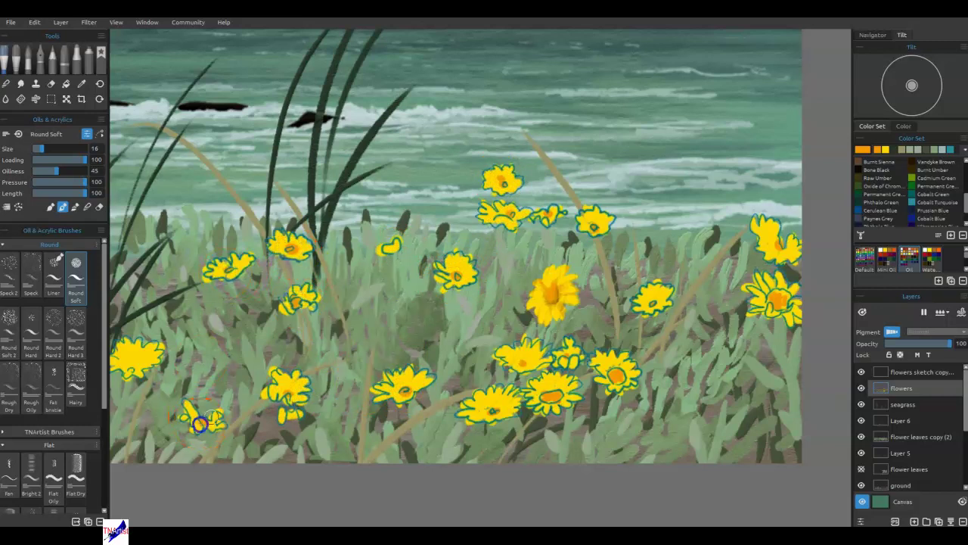
Add orange centres to the flowers around the left seagrass clump and along the lower foreground
drag(276, 356, 678, 370)
click(541, 367)
click(451, 419)
click(446, 242)
click(369, 248)
click(273, 268)
click(189, 258)
click(369, 457)
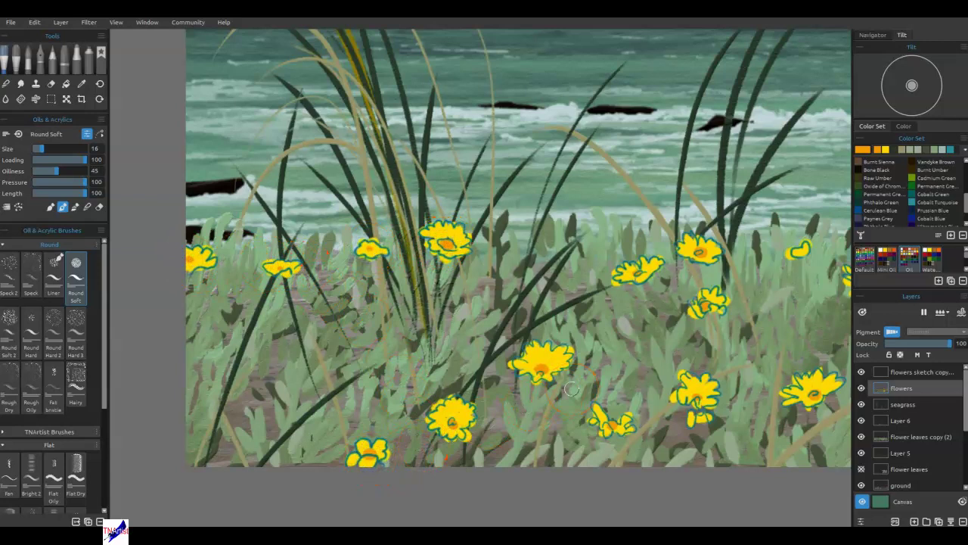
click(696, 395)
Sample a darker golden yellow from the finished flower and shade the petals of the right-edge and cluster flowers
mouse_move(723, 367)
mouse_down()
mouse_move(449, 346)
mouse_move(301, 372)
mouse_up()
alt+click(550, 318)
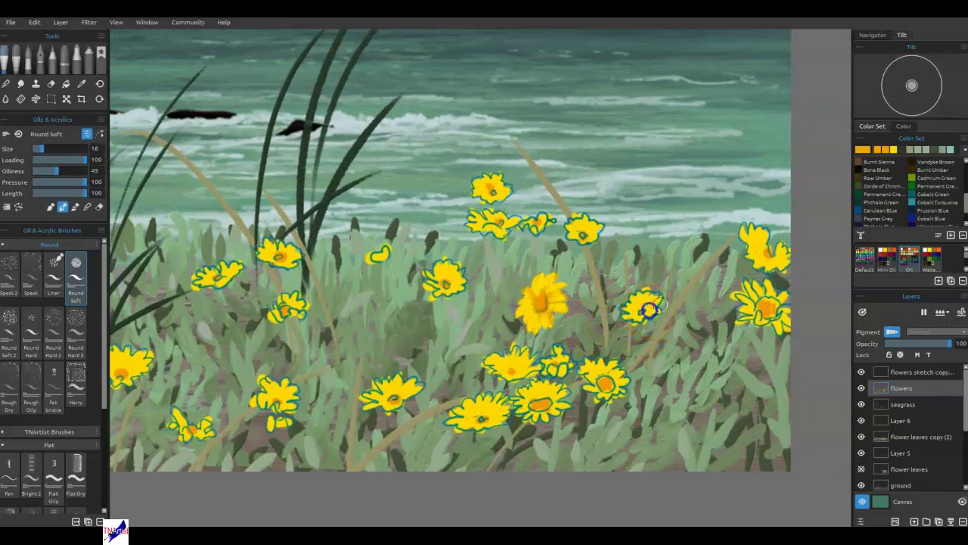
mouse_move(755, 324)
mouse_down()
mouse_move(774, 328)
mouse_move(796, 315)
mouse_move(784, 321)
mouse_up()
drag(530, 395, 510, 411)
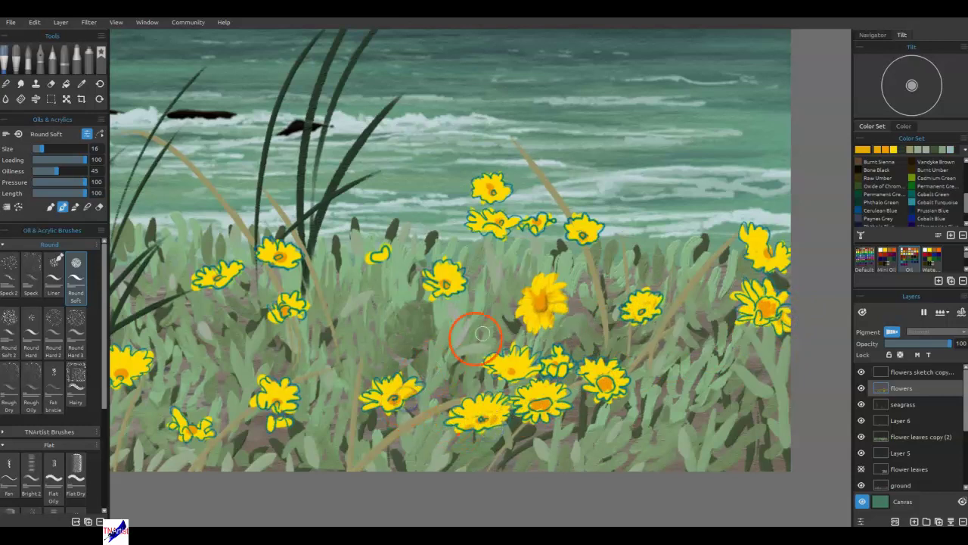
Shade the petals of the waterline flowers and those around the right seagrass clump with golden yellow strokes
drag(589, 241, 601, 226)
drag(533, 225, 536, 227)
mouse_move(449, 278)
mouse_down()
mouse_move(465, 295)
mouse_move(458, 289)
mouse_up()
drag(282, 413, 281, 414)
drag(196, 438, 203, 435)
drag(288, 260, 290, 262)
drag(217, 287, 220, 286)
mouse_move(144, 367)
mouse_down()
mouse_move(134, 369)
mouse_move(143, 366)
mouse_up()
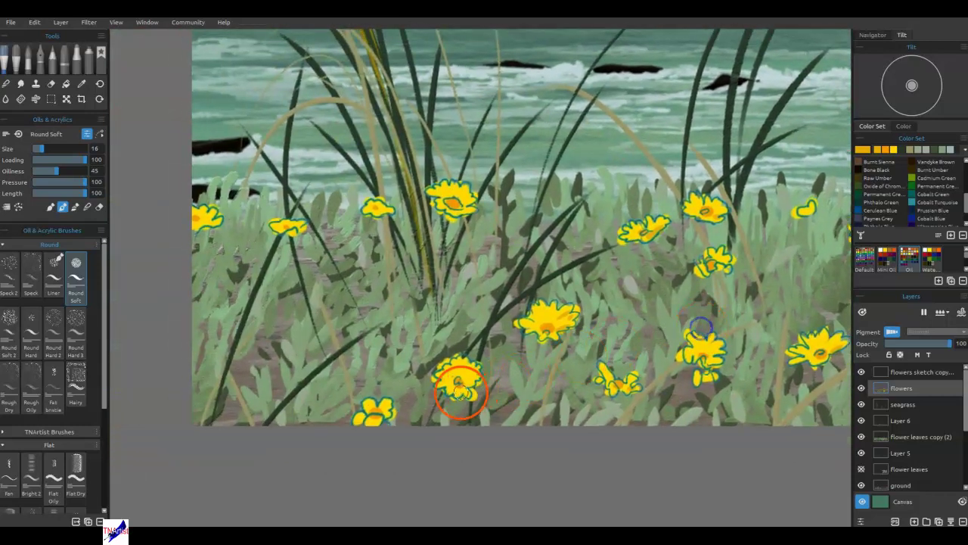
Add golden yellow shading to the bottom-edge flower and the flowers beside the left seagrass clump
click(424, 401)
drag(377, 420, 369, 423)
drag(462, 213, 451, 215)
drag(376, 214, 390, 211)
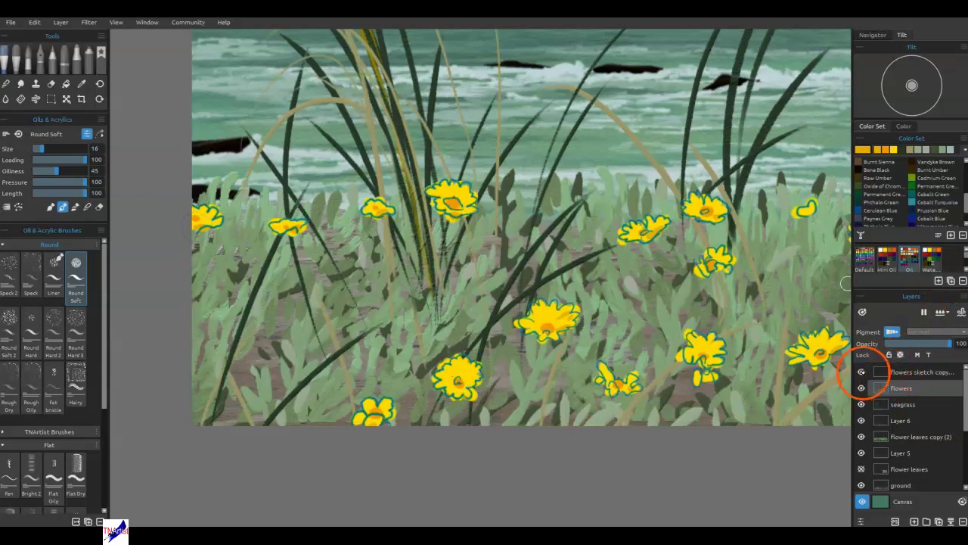
Hide the Flowers sketch copy layer
click(861, 372)
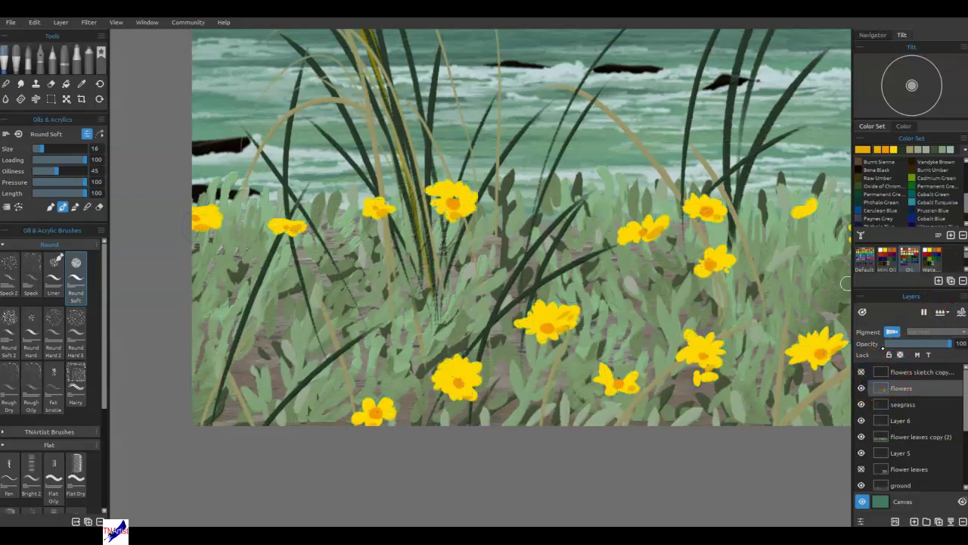
drag(719, 362, 341, 305)
drag(696, 320, 588, 348)
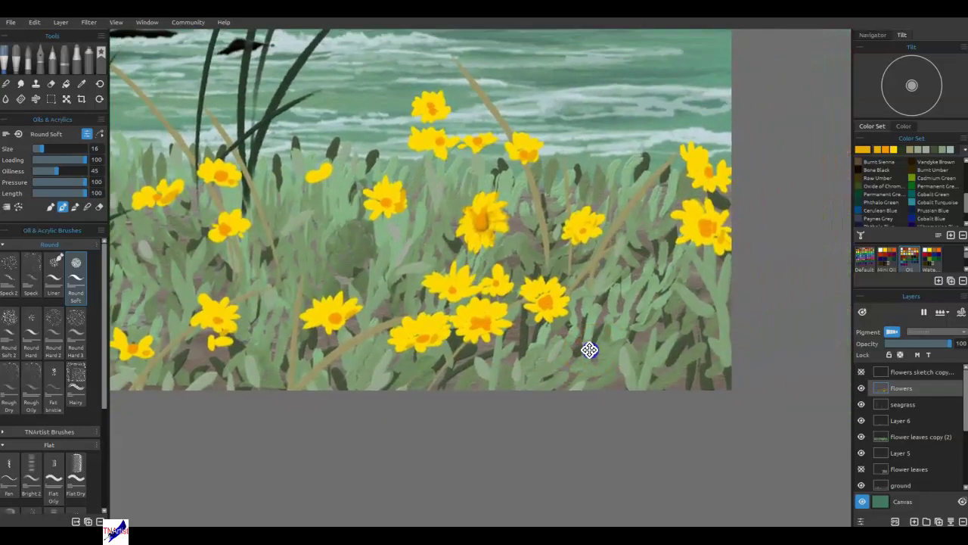
Switch the Round Soft brush to blending and soften the orange centres into the petals of the waterline, cluster and middle flowers
click(87, 206)
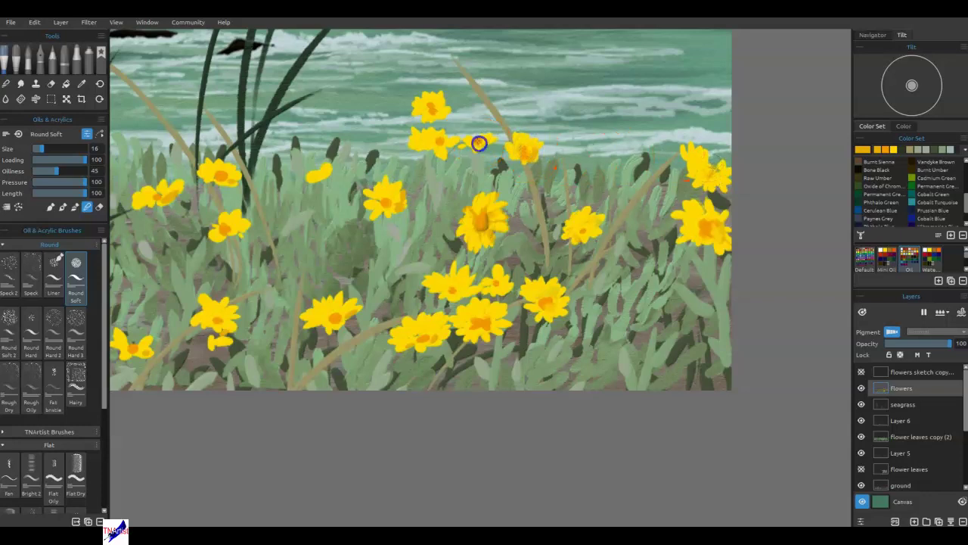
drag(440, 99, 429, 104)
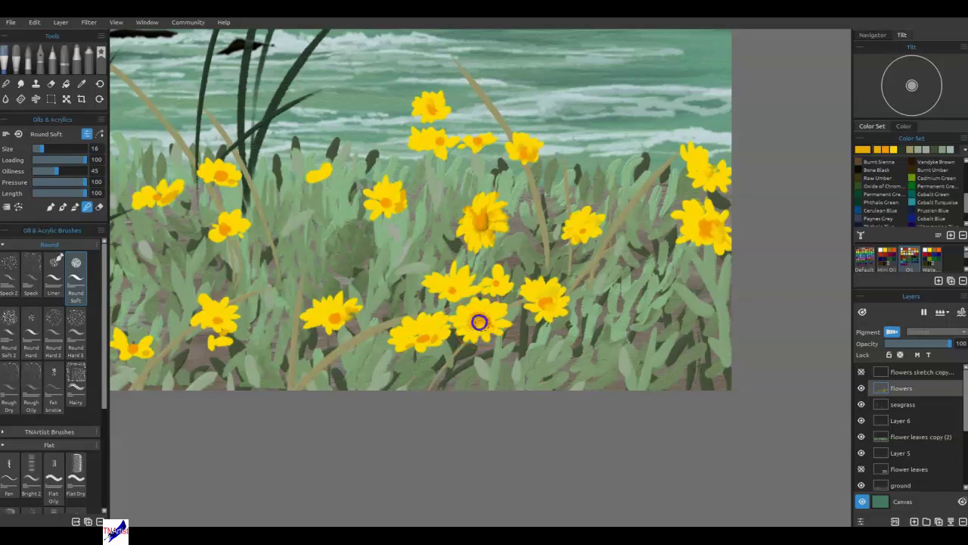
mouse_move(481, 323)
mouse_down()
mouse_move(459, 339)
mouse_move(491, 324)
mouse_move(484, 336)
mouse_move(413, 336)
mouse_move(410, 345)
mouse_move(438, 338)
mouse_up()
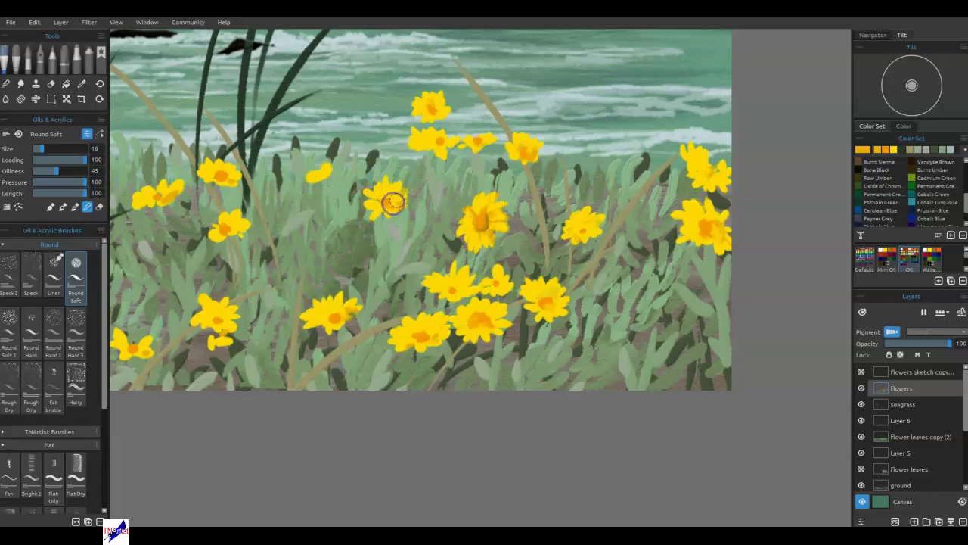
alt+click(321, 172)
drag(326, 167, 323, 170)
alt+click(233, 184)
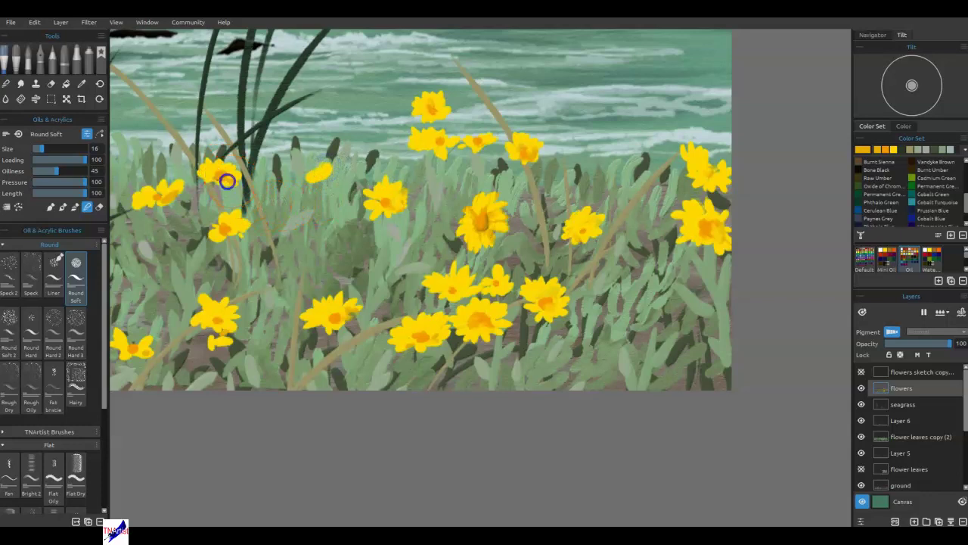
Blend the centres and petals of the lower foreground flowers below the left seagrass clump, including the bottom-edge one
drag(470, 357, 639, 395)
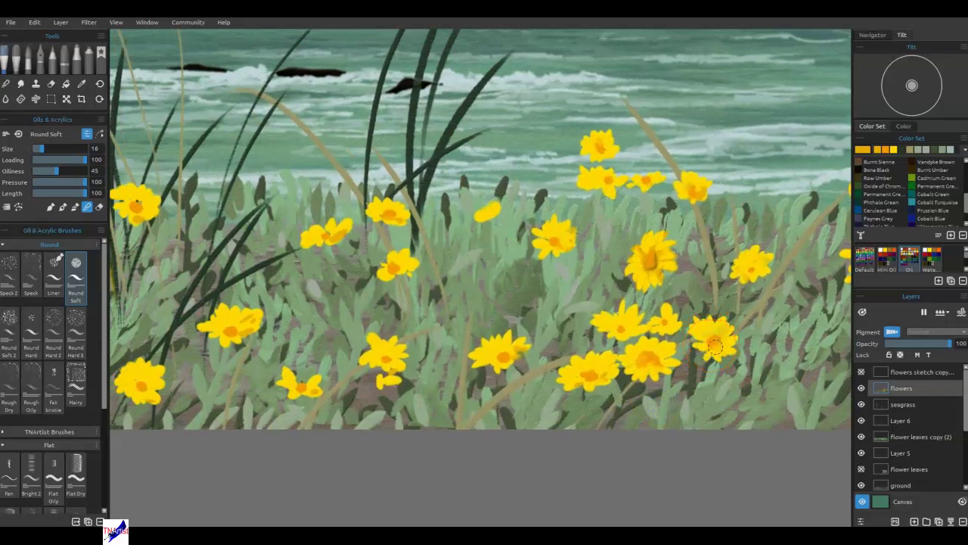
alt+click(293, 383)
drag(346, 383, 679, 404)
drag(602, 333, 573, 345)
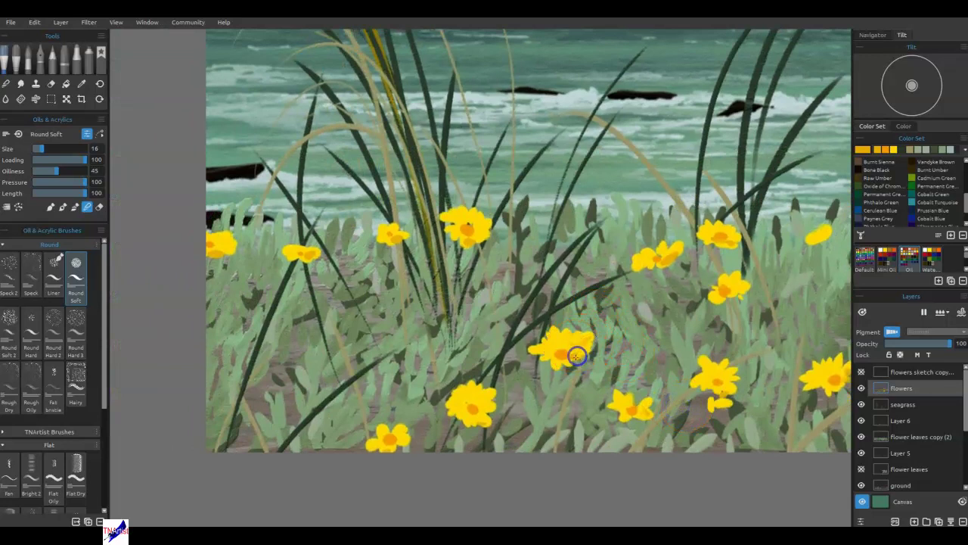
drag(463, 395, 482, 423)
drag(404, 436, 388, 450)
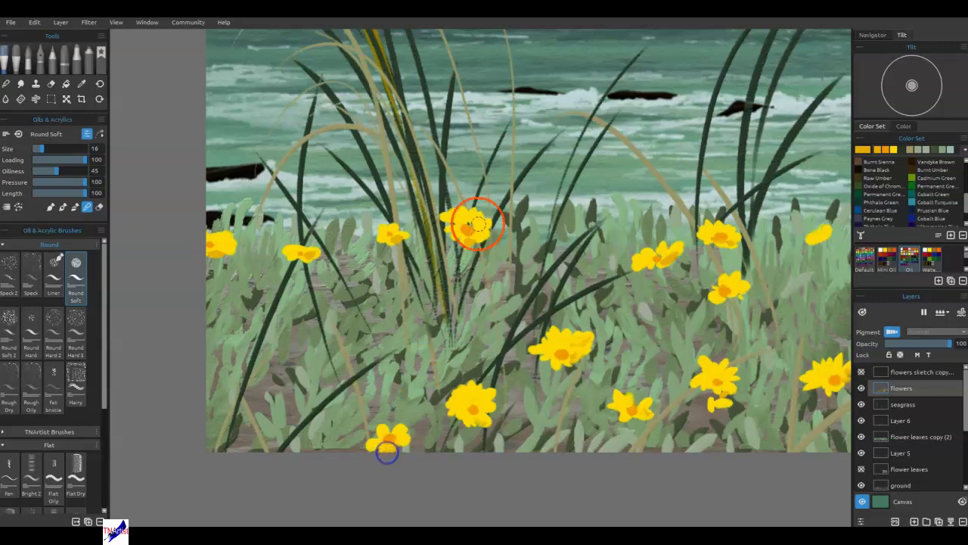
Blend the orange centres into the petals of the flower behind the left seagrass clump and the smaller flowers left of it
drag(472, 220, 470, 228)
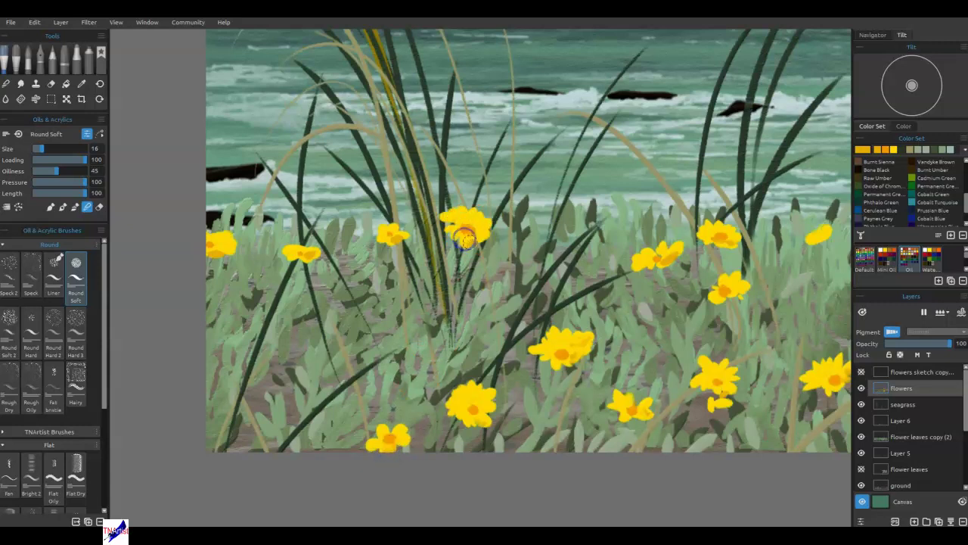
drag(389, 237, 393, 236)
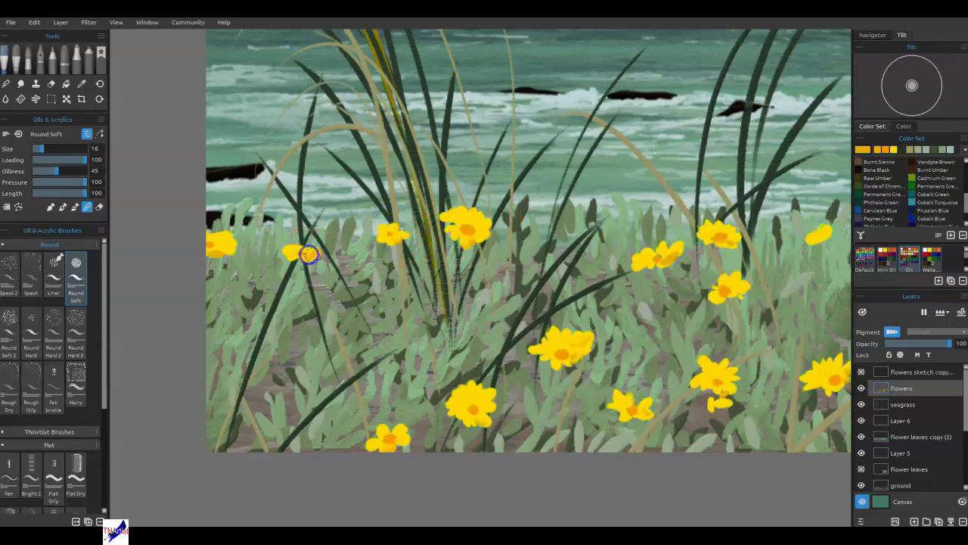
click(217, 247)
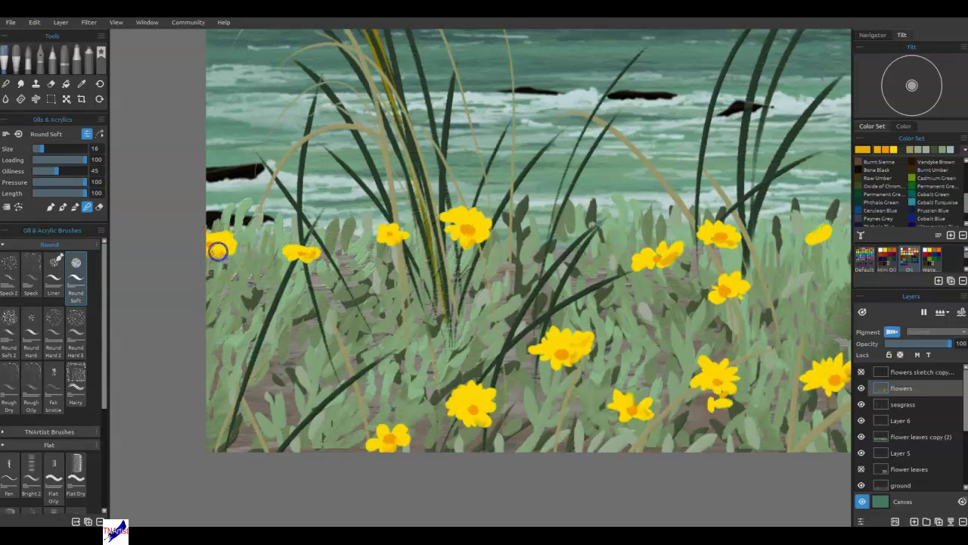
drag(225, 251, 209, 246)
drag(465, 226, 472, 221)
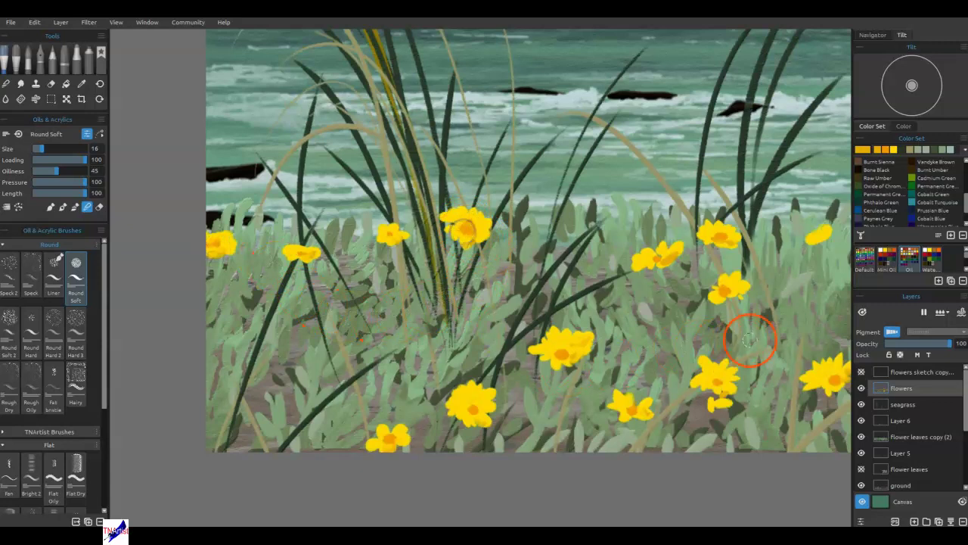
click(470, 220)
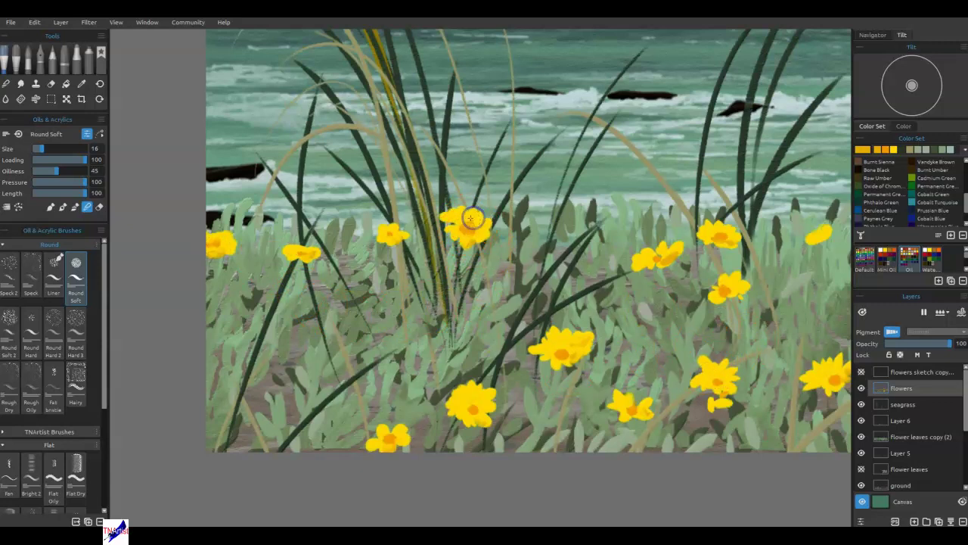
Blend the flower behind the left seagrass and the middle flowers, and re-dab one centre with orange sampled from a lower flower
click(396, 237)
drag(722, 295, 727, 305)
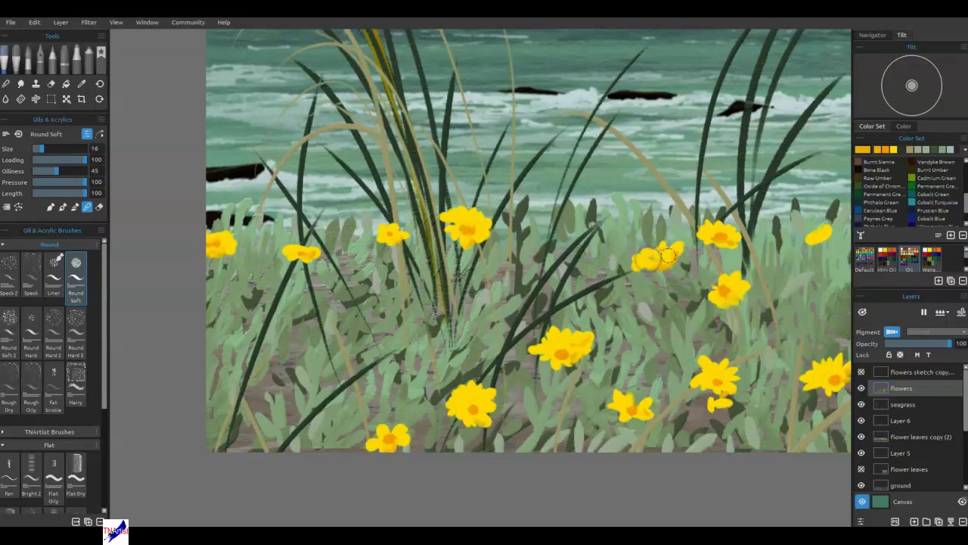
alt+click(563, 355)
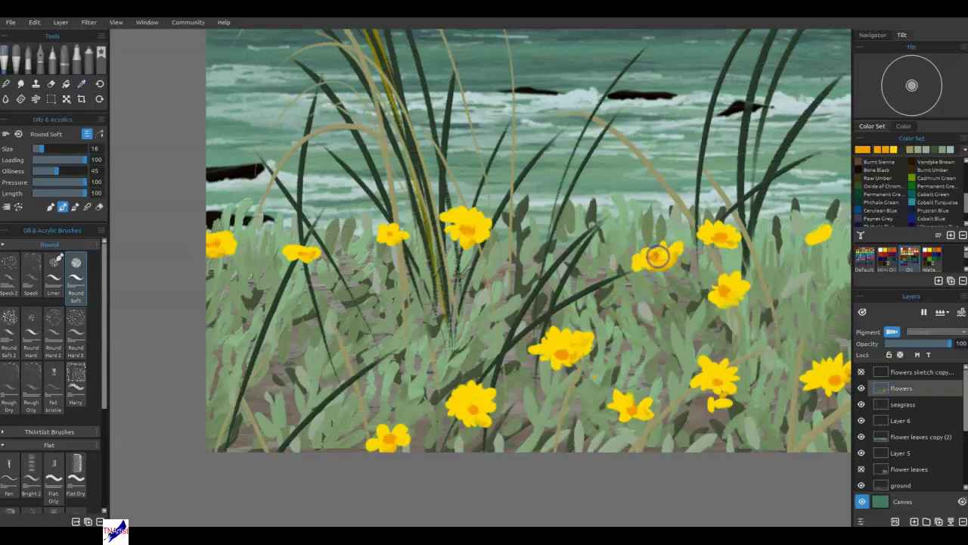
Sample the bright yellow of the right-edge flower and touch up petals on that flower and the lower foreground flowers
drag(744, 340, 363, 318)
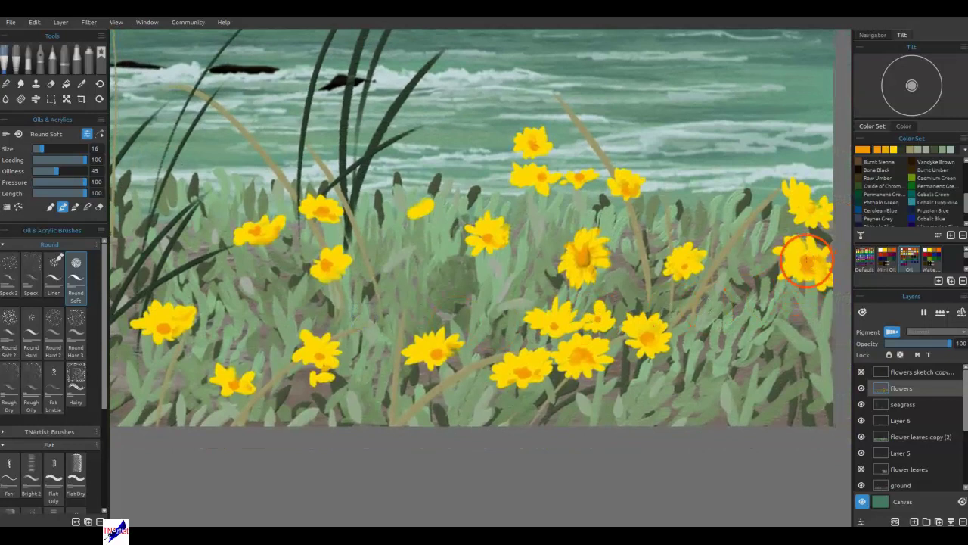
alt+click(800, 266)
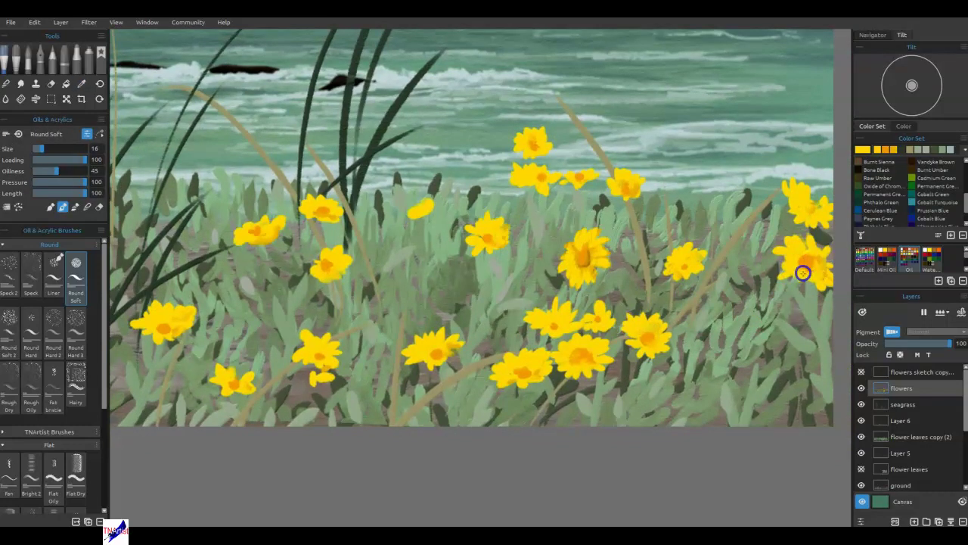
drag(827, 274, 840, 264)
drag(453, 360, 443, 365)
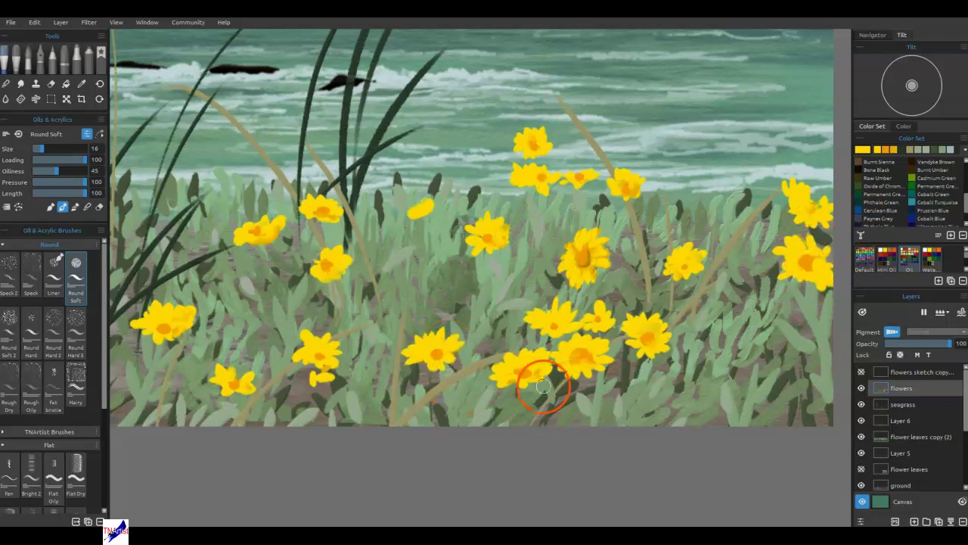
Choose a dark golden yellow from the recent colours and shade petals of the lower foreground flowers
click(964, 150)
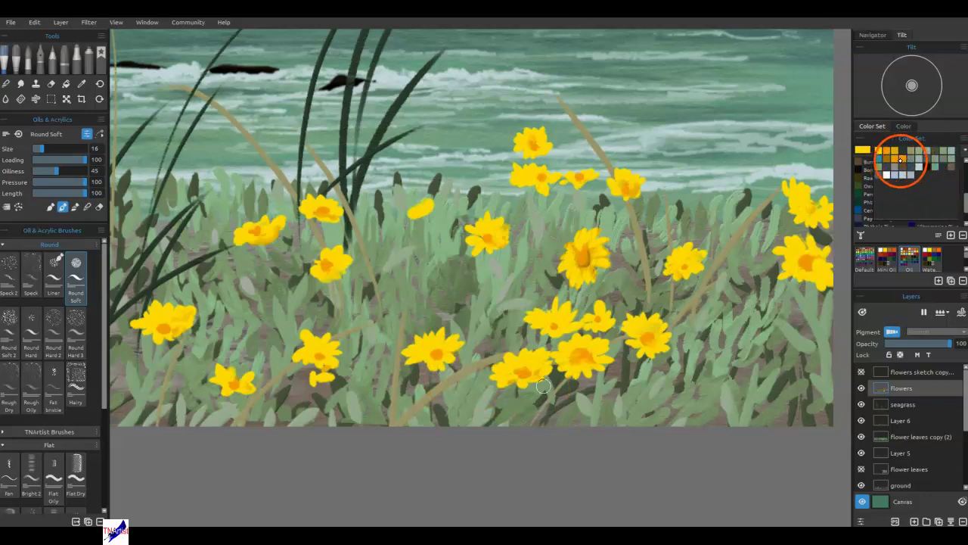
click(890, 154)
mouse_move(635, 327)
mouse_down()
mouse_move(640, 353)
mouse_move(656, 349)
mouse_up()
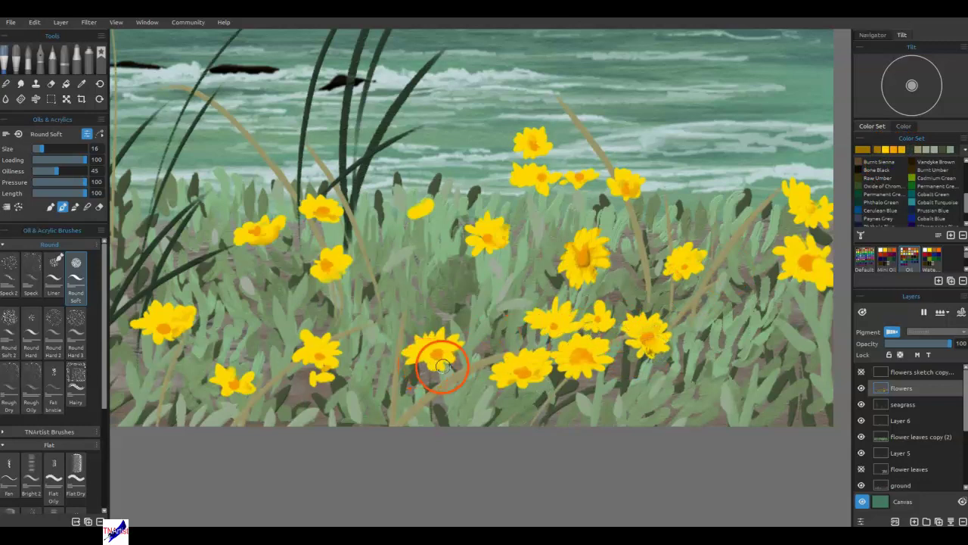
mouse_move(431, 326)
mouse_down()
mouse_move(448, 367)
mouse_move(427, 359)
mouse_up()
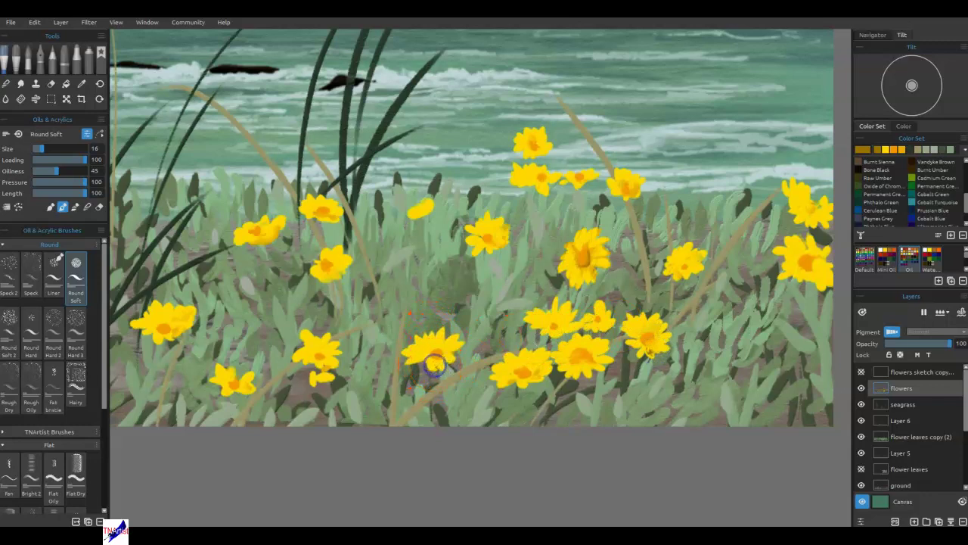
Switch the brush to blending and soften the dark shading on the lower foreground, large middle and right-edge flowers
mouse_move(323, 352)
mouse_down()
mouse_move(343, 339)
mouse_move(337, 355)
mouse_move(349, 351)
mouse_move(321, 352)
mouse_up()
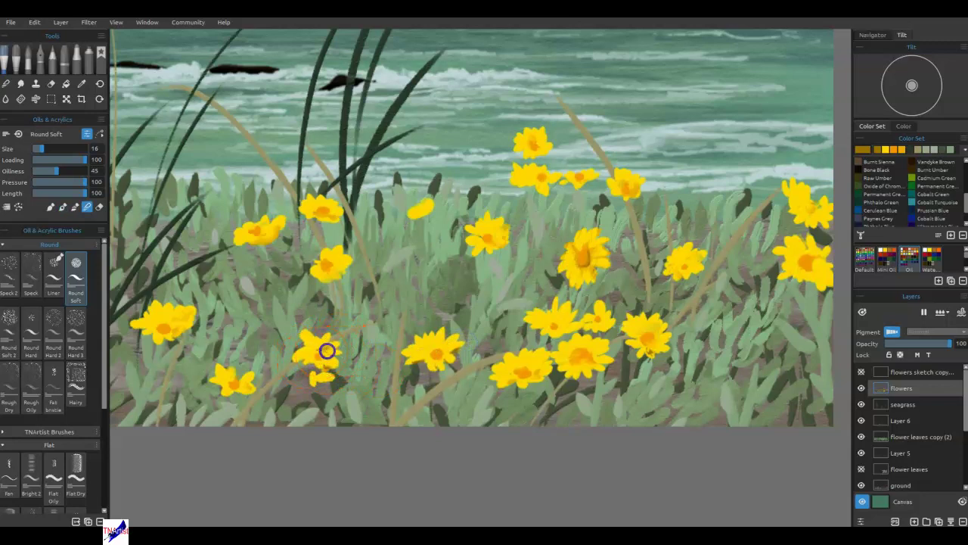
click(538, 373)
drag(639, 357, 648, 348)
drag(581, 256, 576, 247)
mouse_move(641, 283)
mouse_down()
mouse_move(588, 277)
mouse_move(585, 265)
mouse_move(628, 264)
mouse_move(582, 258)
mouse_up()
mouse_move(806, 262)
mouse_down()
mouse_move(789, 251)
mouse_move(810, 242)
mouse_move(804, 250)
mouse_move(835, 273)
mouse_up()
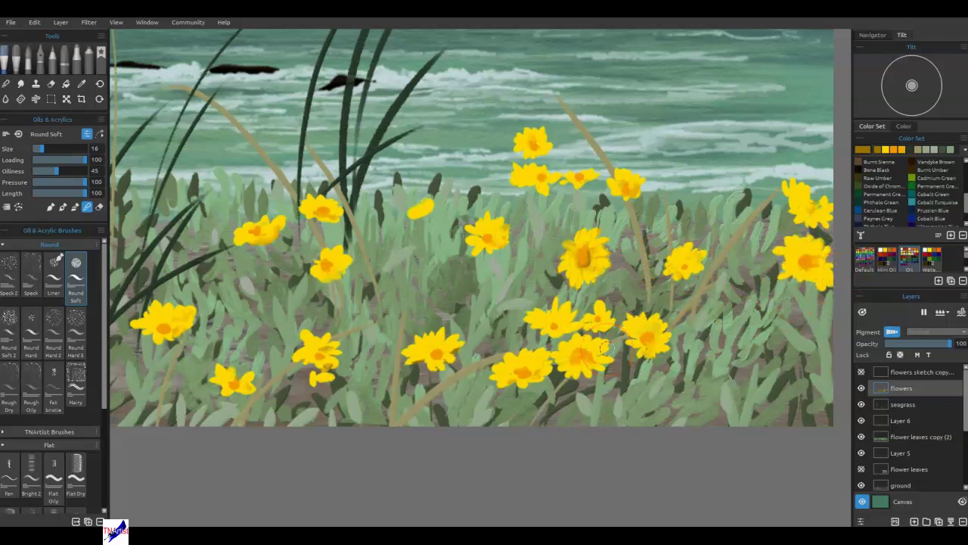
Blend the petals of the lower flower cluster, the single flower beside it and the upper right-edge flower
mouse_move(606, 349)
mouse_down()
mouse_move(581, 357)
mouse_move(604, 344)
mouse_move(598, 364)
mouse_move(587, 354)
mouse_up()
drag(438, 348, 419, 358)
drag(506, 371, 488, 379)
mouse_move(633, 336)
mouse_down()
mouse_move(669, 346)
mouse_move(618, 328)
mouse_up()
mouse_move(536, 340)
mouse_down()
mouse_move(533, 353)
mouse_move(553, 344)
mouse_move(525, 358)
mouse_up()
drag(801, 189, 802, 191)
Lighten the #ffd700 brush colour to a paler yellow and reduce the Round Soft brush size to 9
click(861, 149)
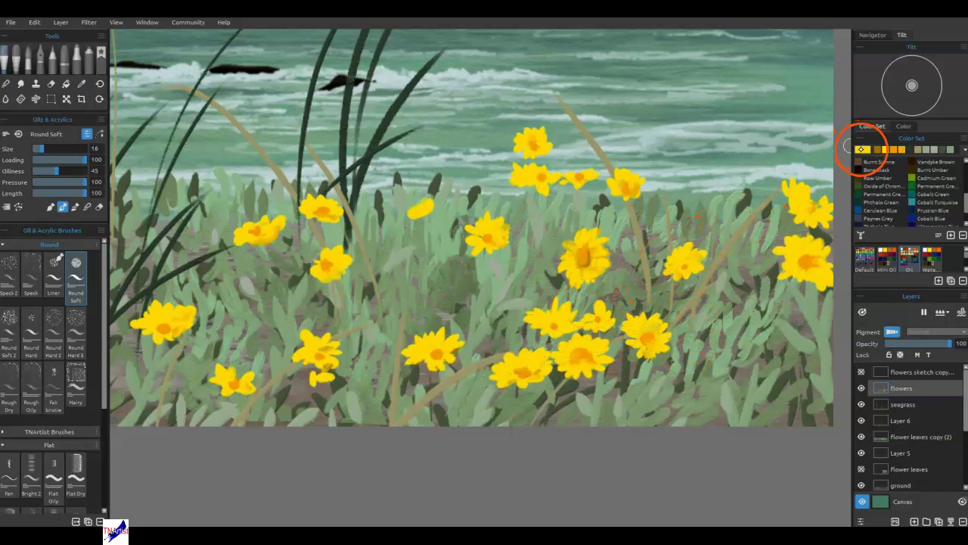
double_click(861, 149)
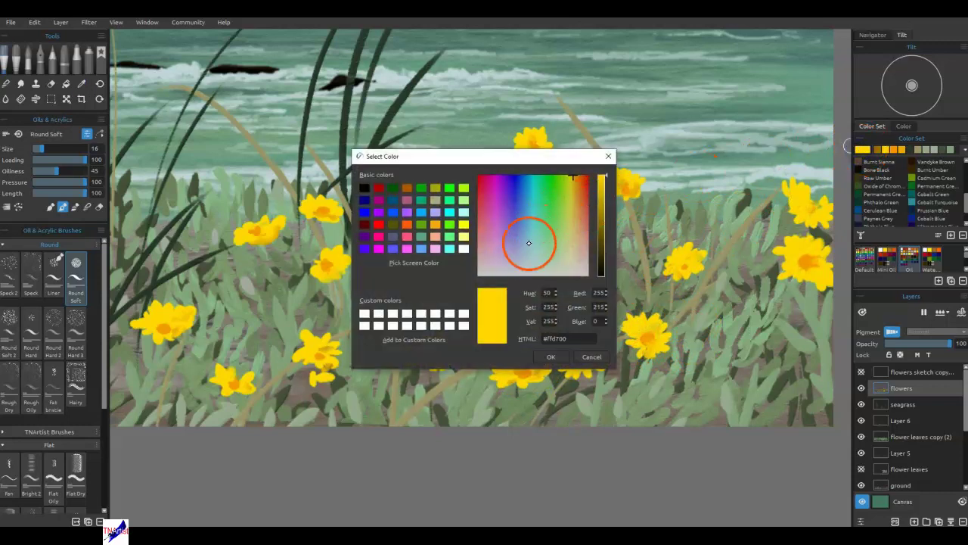
click(571, 204)
click(551, 356)
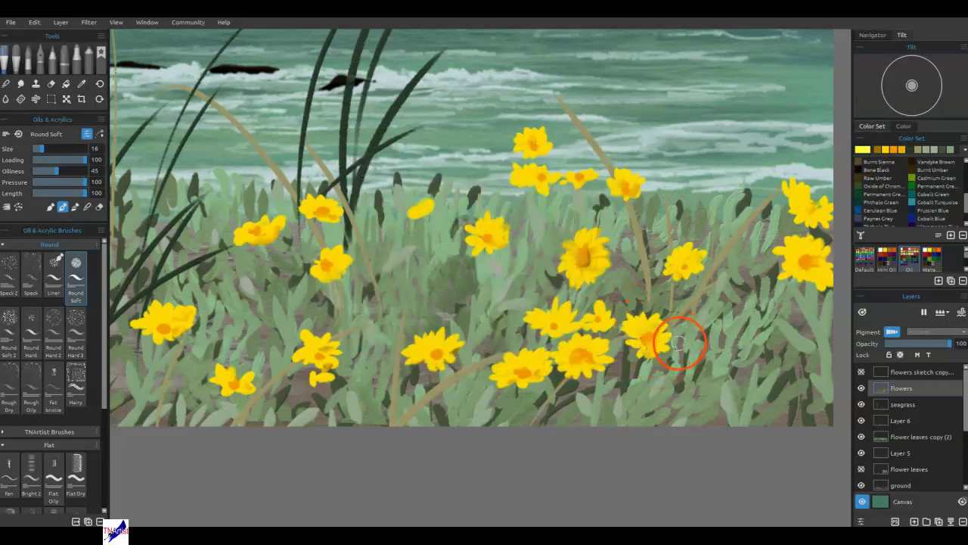
key([)
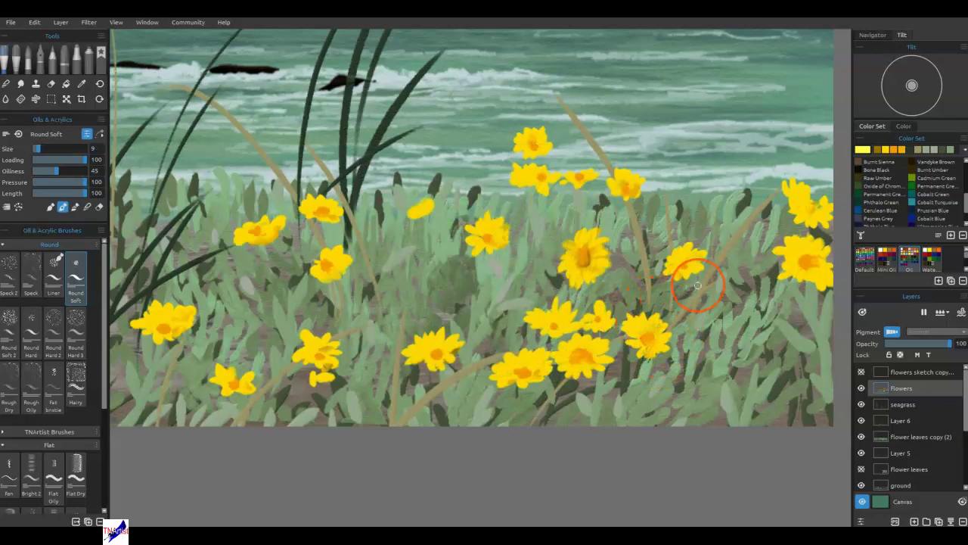
key(ctrl+0)
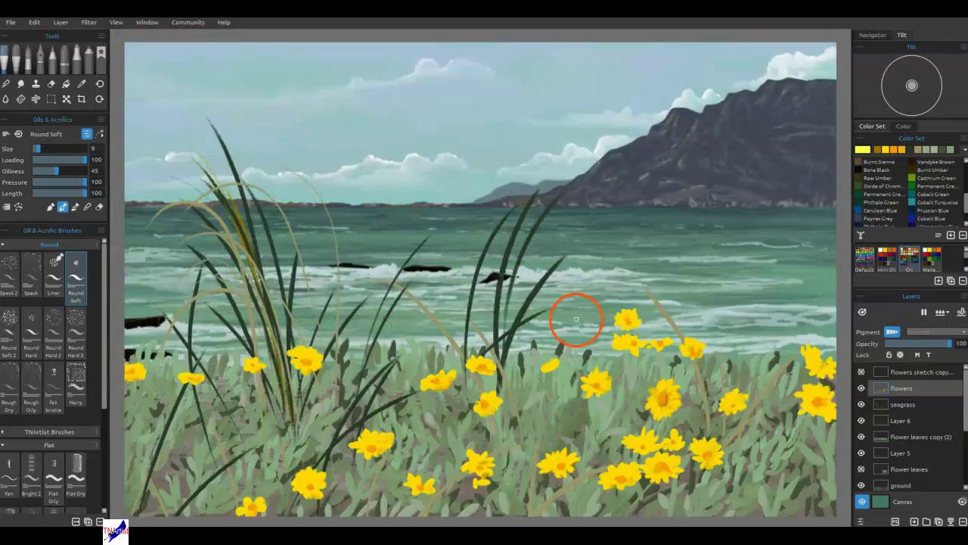
Paint pale yellow highlights on the petals of the lower cluster, right-edge and waterline flowers
drag(659, 456, 667, 463)
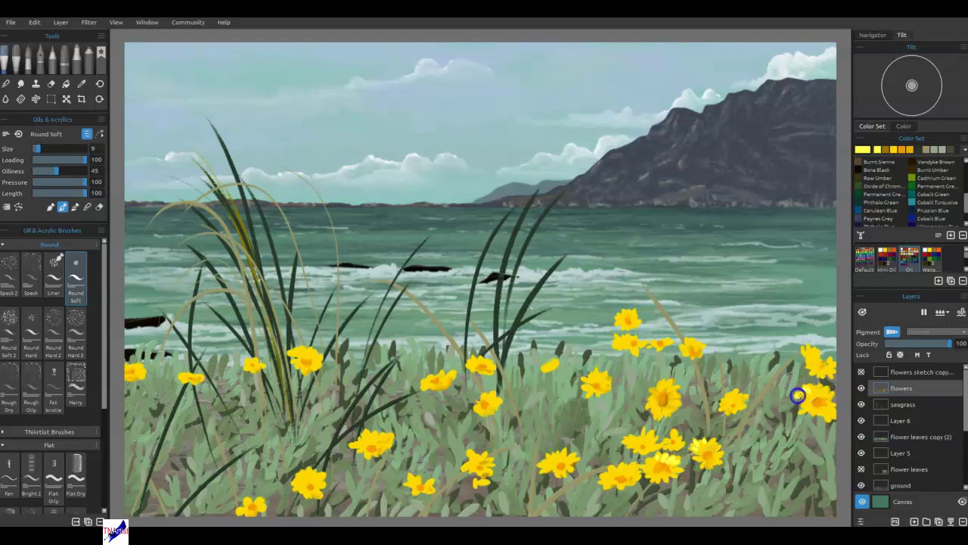
drag(799, 393, 809, 393)
drag(802, 351, 816, 356)
drag(687, 337, 684, 344)
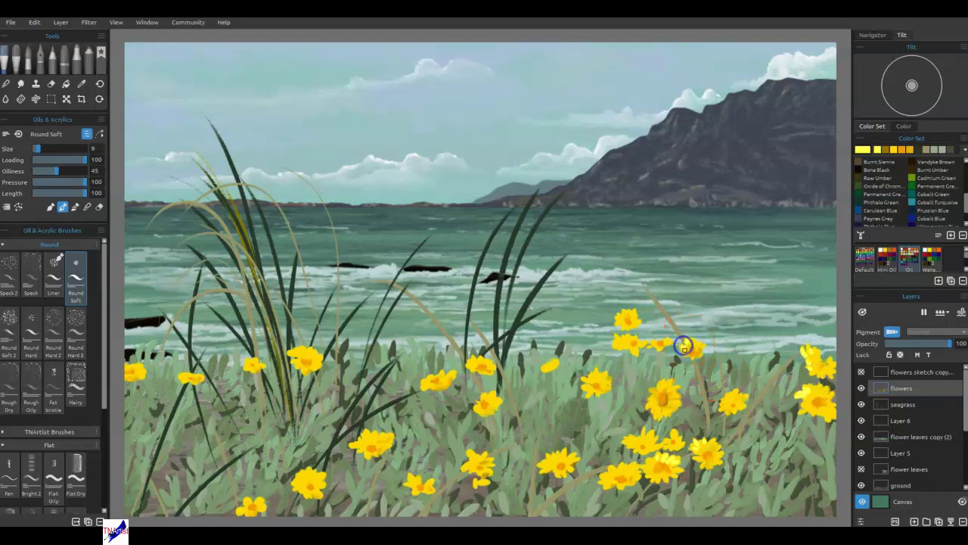
click(615, 340)
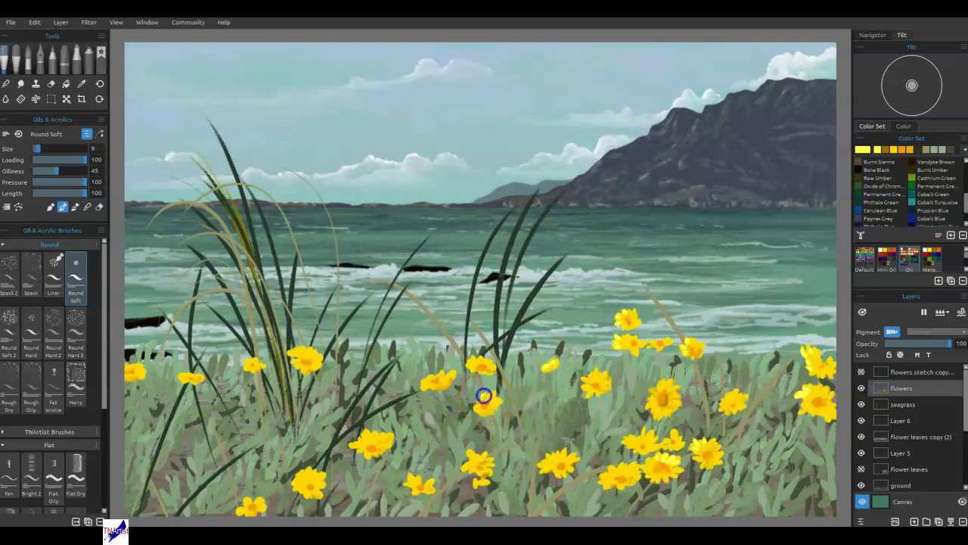
Add pale yellow highlights to the petals of the flowers between the two seagrass clumps and the lower foreground flowers
drag(484, 394, 488, 400)
mouse_move(472, 357)
mouse_down()
mouse_move(477, 364)
mouse_move(437, 380)
mouse_up()
click(353, 445)
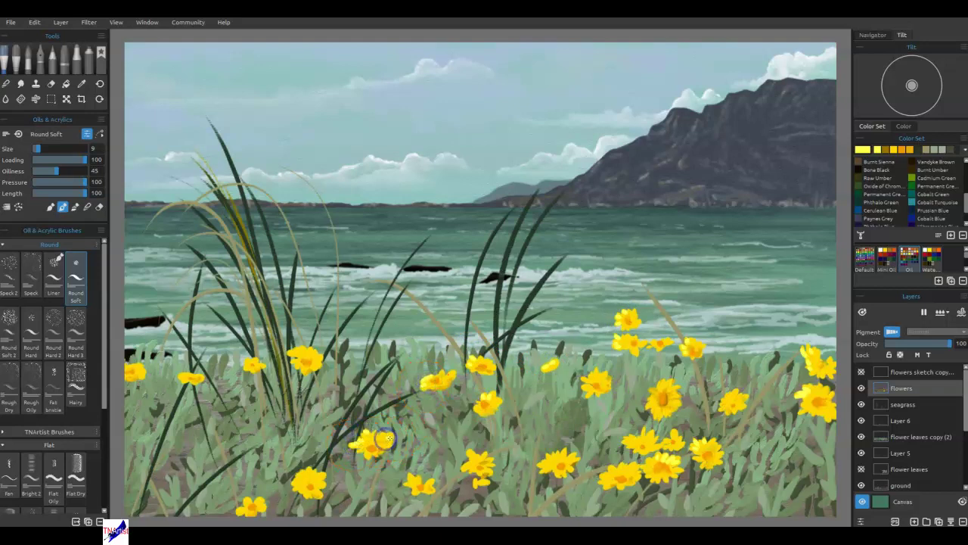
drag(388, 436, 388, 439)
click(292, 481)
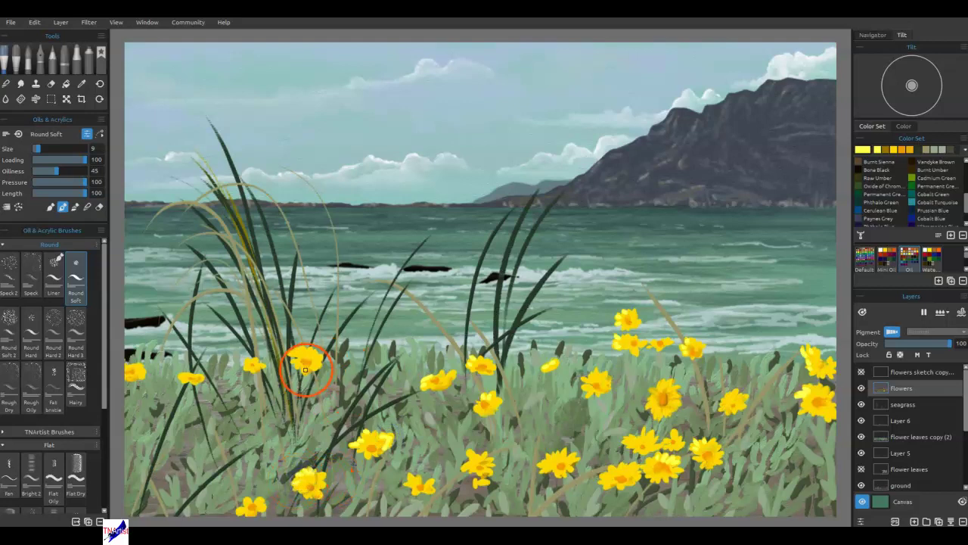
Dab pale yellow highlights on the flowers around the left seagrass, the bottom-edge flower, the lower cluster and the large middle flower
drag(294, 354, 299, 357)
click(244, 363)
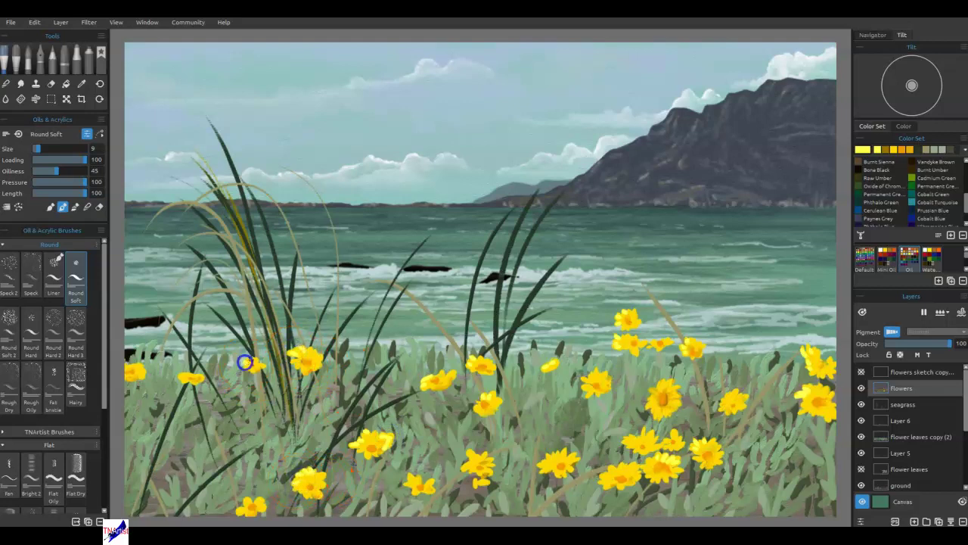
click(190, 377)
click(135, 369)
click(258, 499)
click(626, 444)
click(665, 380)
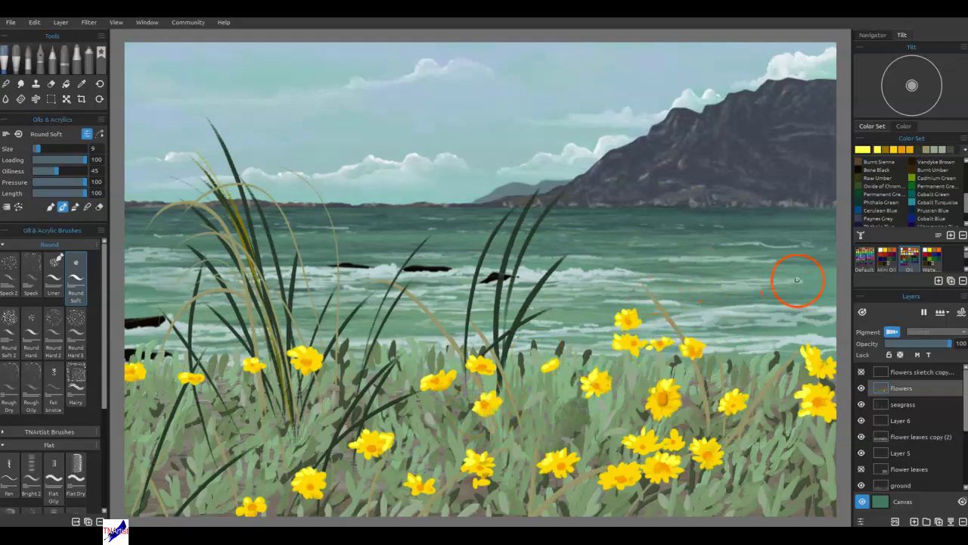
Sample the orange from the centre of the lower foreground flower beside the cluster
alt+click(621, 477)
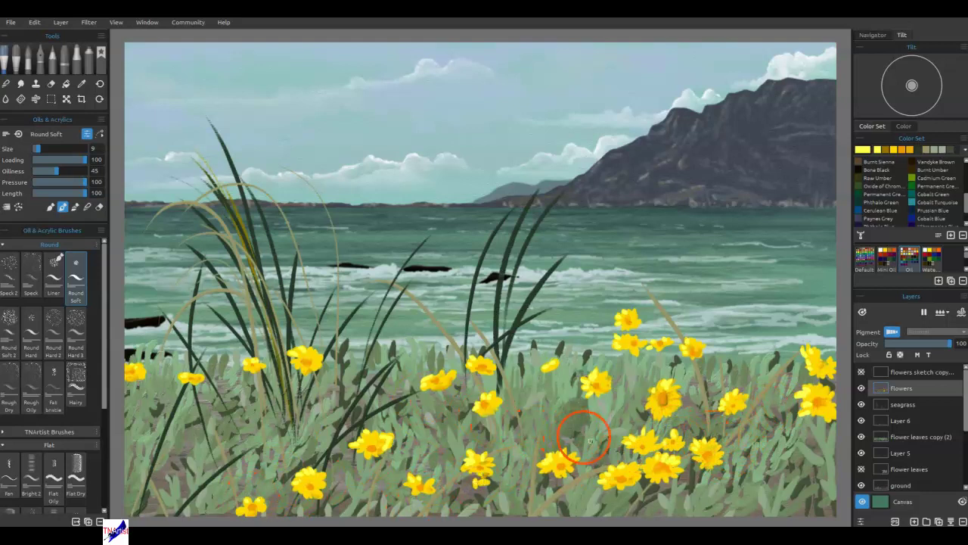
key(super)
key(super)
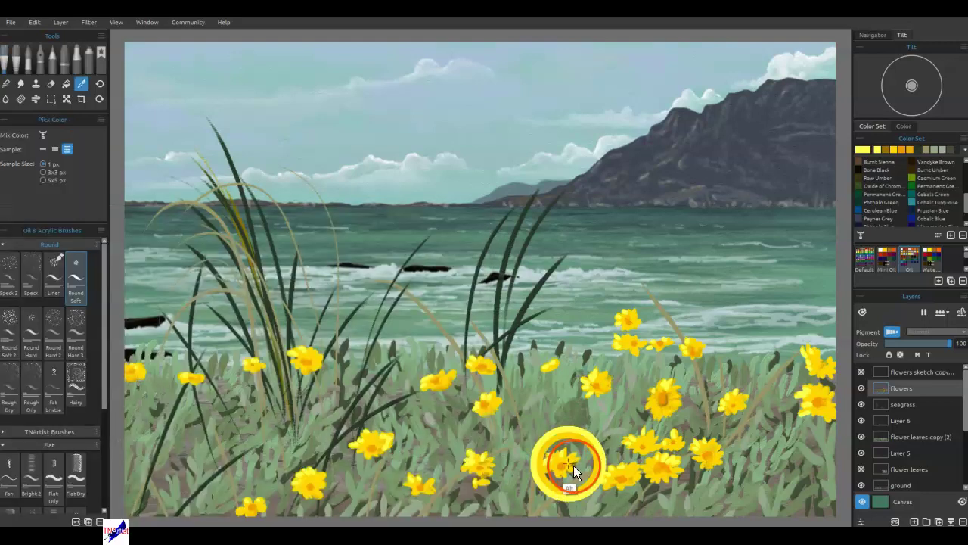
alt+click(562, 465)
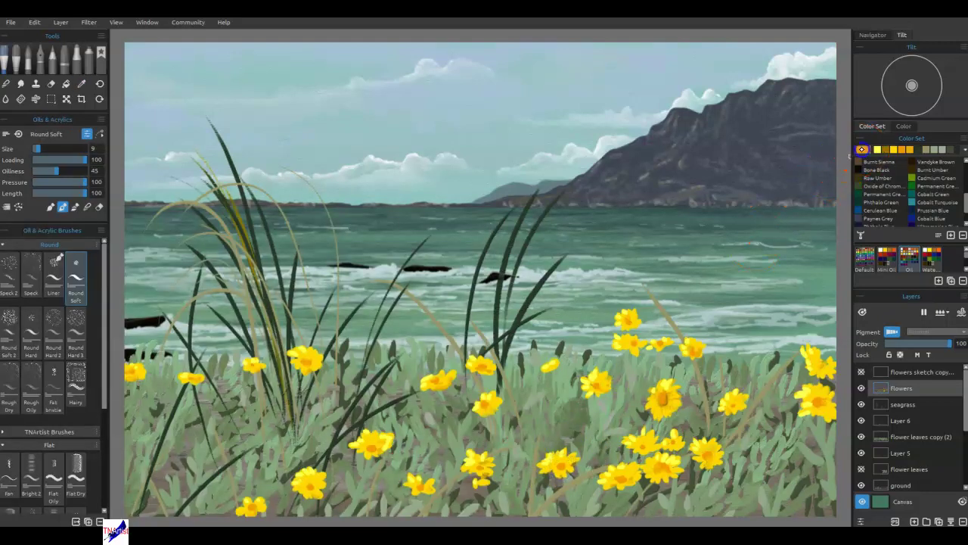
double_click(862, 149)
click(573, 220)
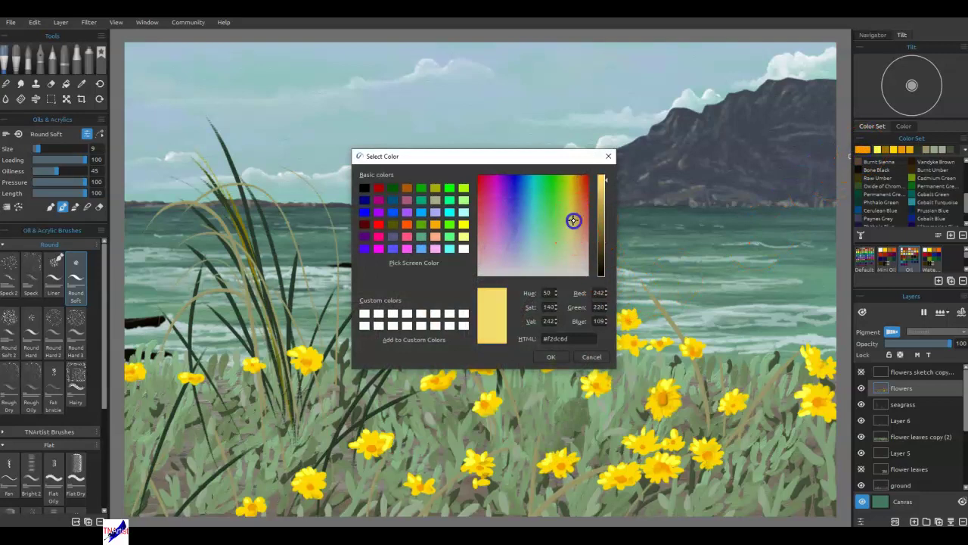
click(591, 355)
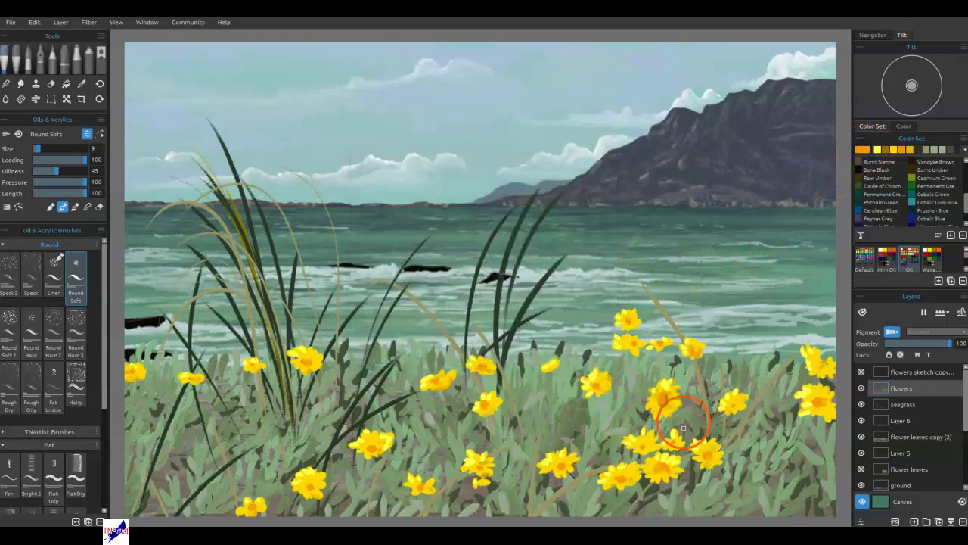
Set the brush colour to the lighter orange #f2a427 and dab it on the centre of the large middle flower
double_click(865, 148)
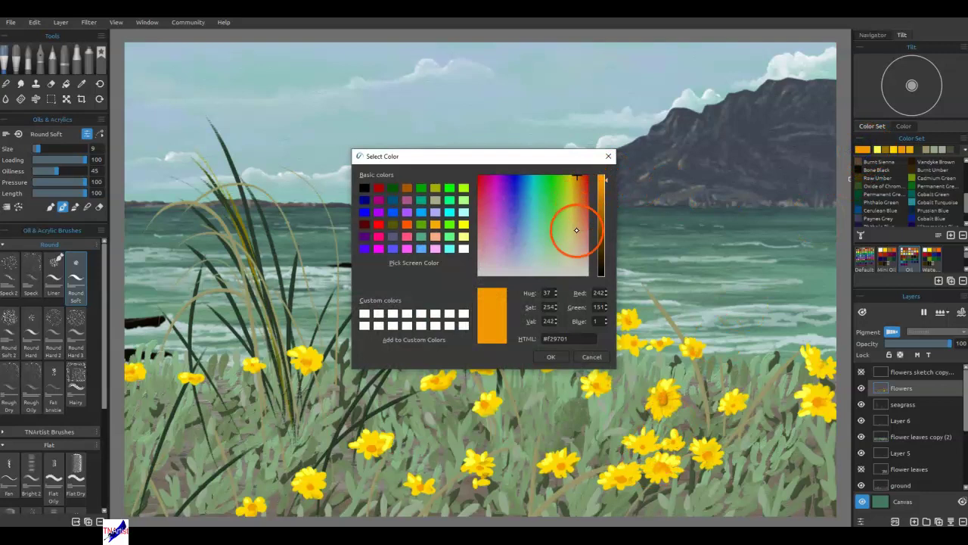
click(577, 227)
click(576, 191)
click(567, 355)
drag(660, 393, 666, 394)
Lighten the brush colour to #f2b947 and highlight the centre of the large middle flower again
double_click(865, 148)
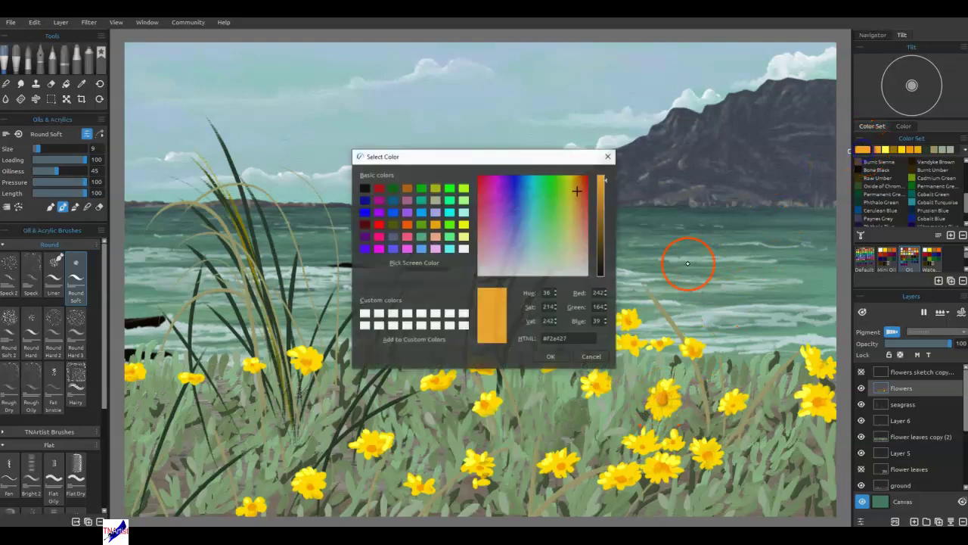
click(580, 208)
click(551, 356)
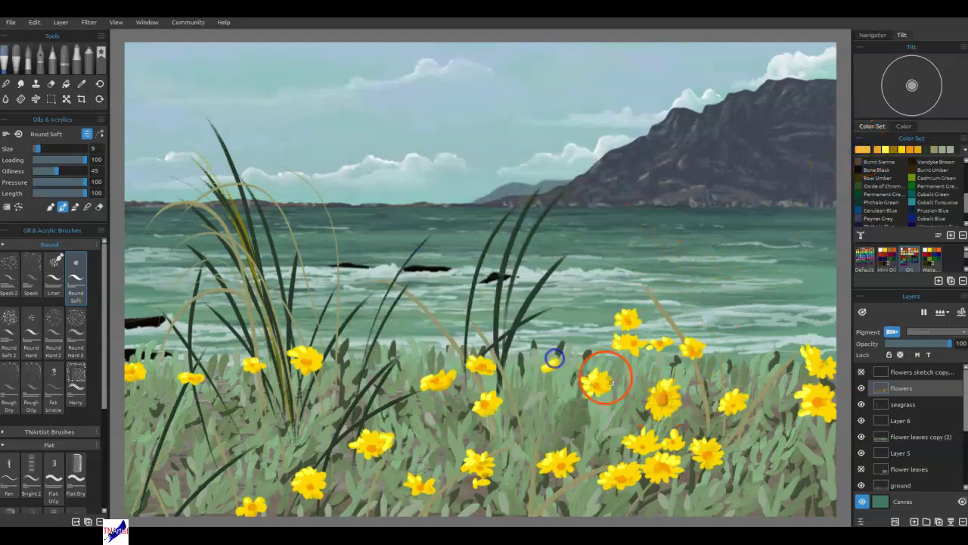
drag(659, 396, 663, 398)
click(713, 361)
Set the brush colour to #f2d16f and dab highlights on the centres of the lower foreground, right-edge and waterline flowers
double_click(865, 149)
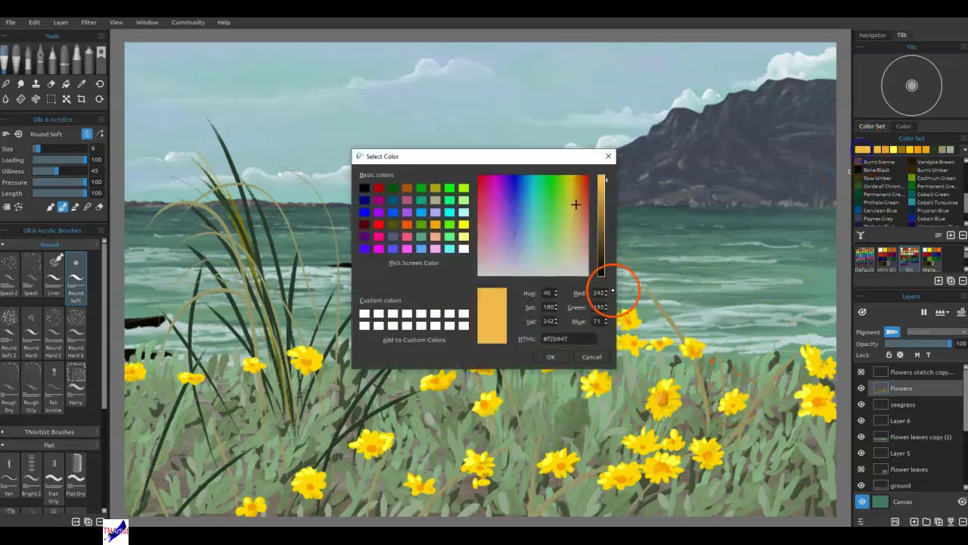
click(574, 222)
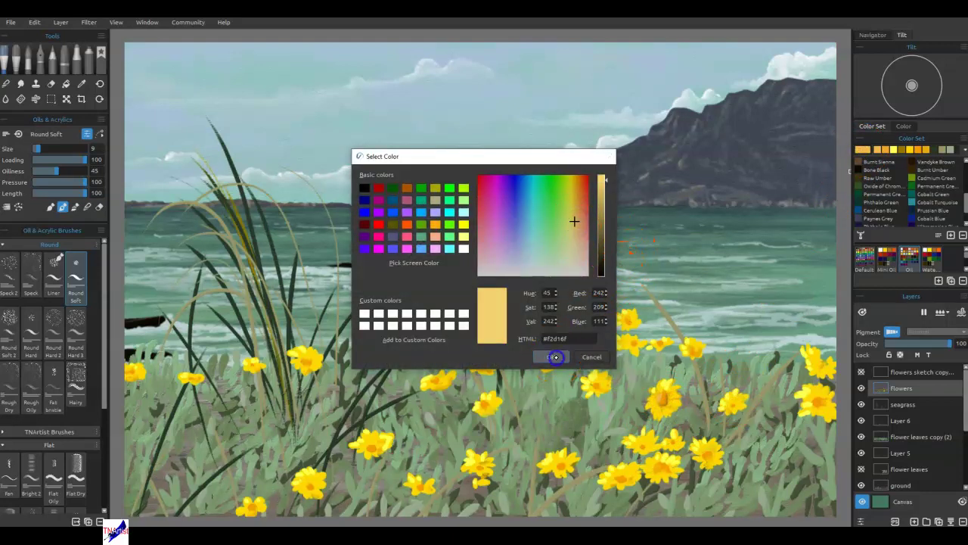
click(551, 357)
click(560, 464)
click(620, 476)
click(662, 466)
click(705, 456)
click(818, 400)
click(659, 346)
click(628, 322)
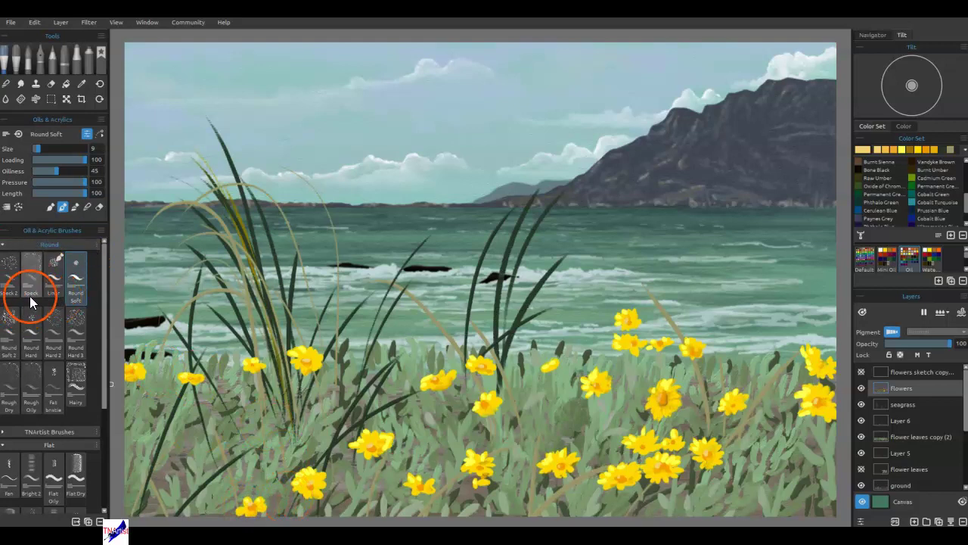
Switch to the Knife Smooth brush from the Knife group and set it to blending mode
scroll(48, 379, down, 3)
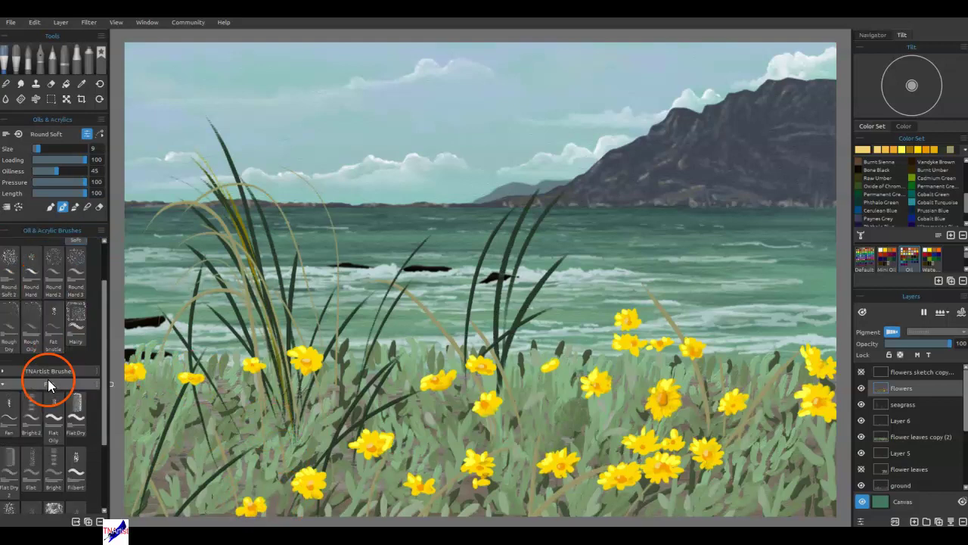
scroll(48, 379, down, 1)
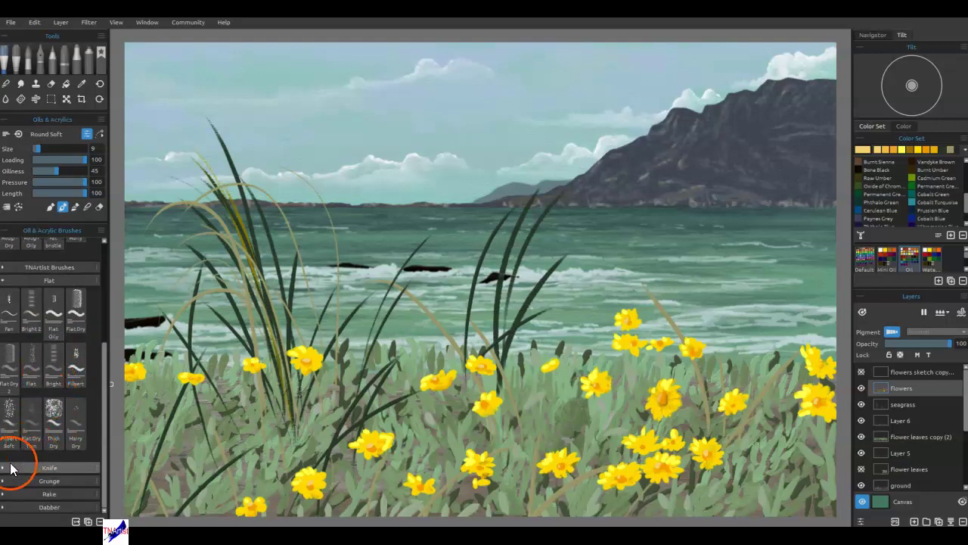
click(7, 467)
scroll(37, 412, down, 4)
click(32, 337)
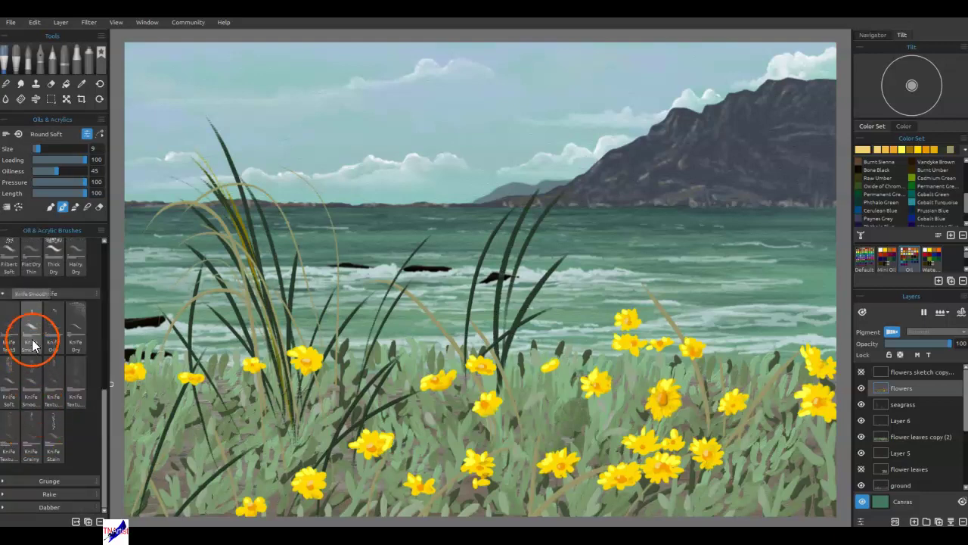
click(87, 207)
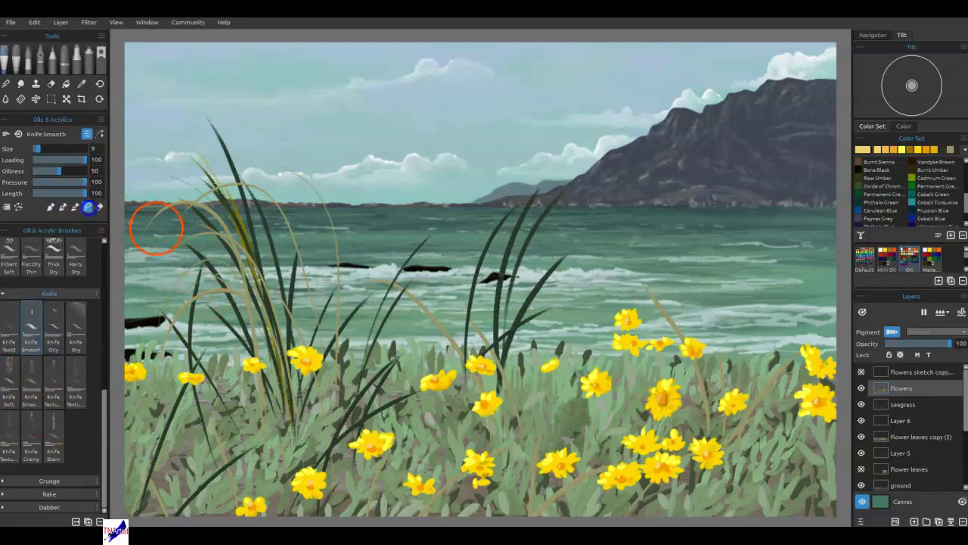
Blend the centres and petals of the lower foreground flower and the large right-edge flower with the brush at size 6
scroll(571, 352, up, 6)
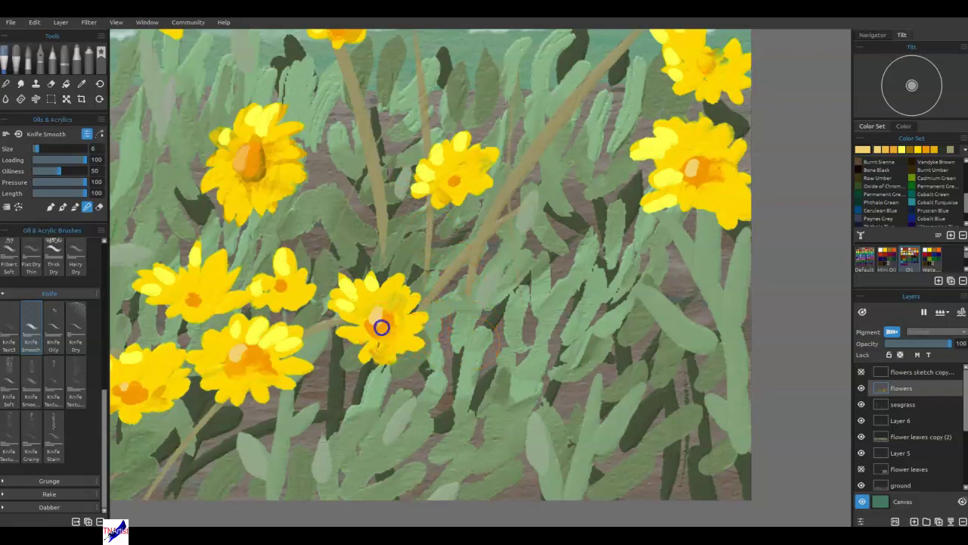
drag(377, 316, 374, 320)
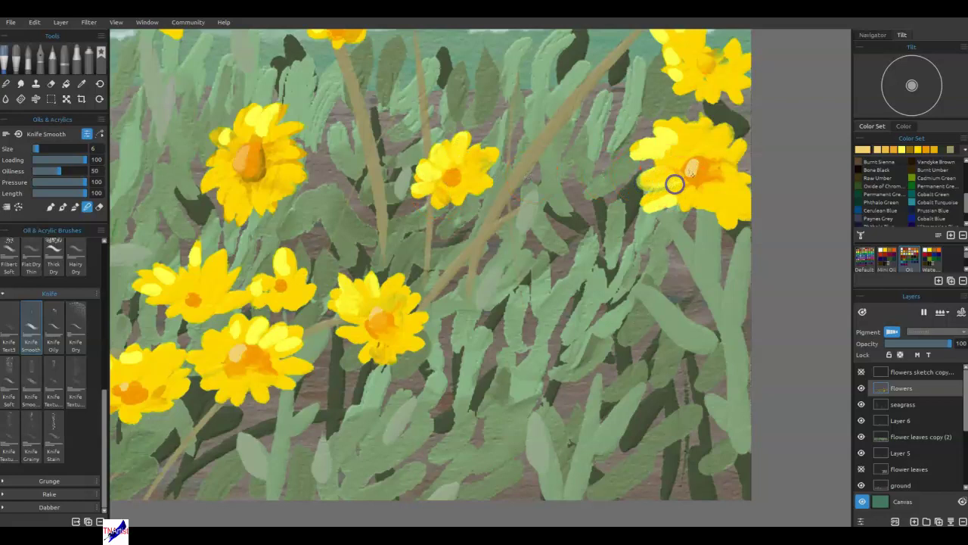
mouse_move(709, 168)
mouse_down()
mouse_move(659, 144)
mouse_move(644, 156)
mouse_move(677, 144)
mouse_up()
mouse_move(671, 195)
mouse_down()
mouse_move(659, 195)
mouse_move(684, 219)
mouse_up()
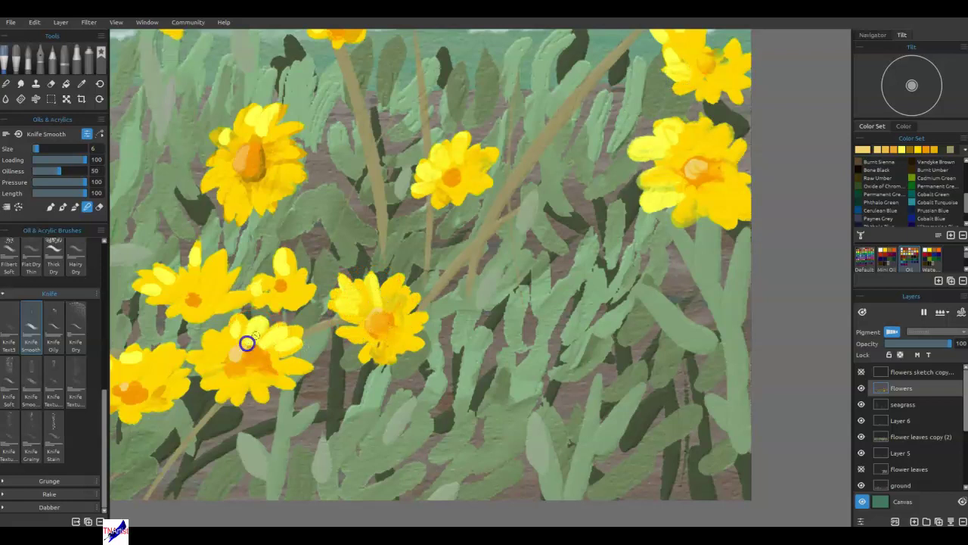
Blend the highlights into the centres and petals of the two lower flowers in the cluster
mouse_move(237, 350)
mouse_down()
mouse_move(276, 356)
mouse_move(266, 343)
mouse_move(292, 329)
mouse_move(277, 352)
mouse_move(301, 345)
mouse_move(276, 363)
mouse_up()
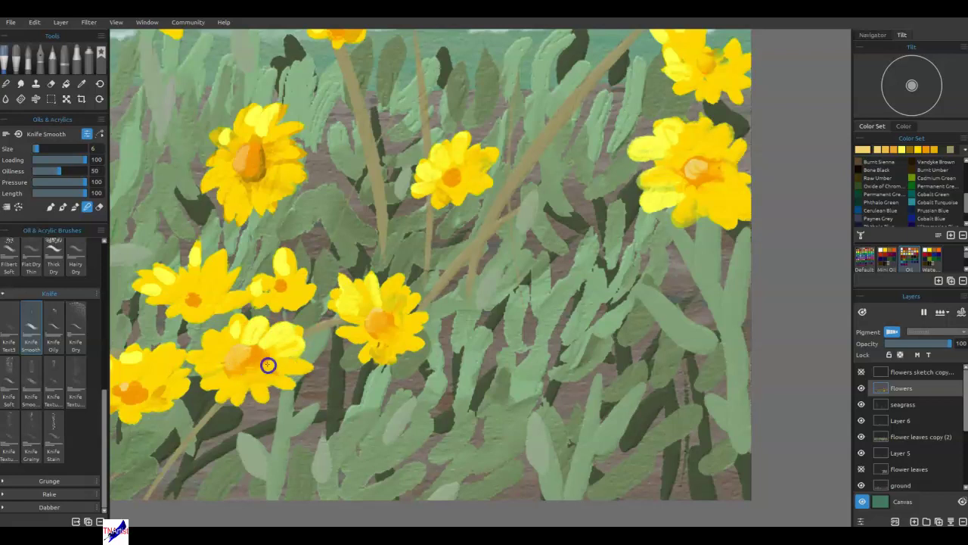
drag(360, 362, 661, 365)
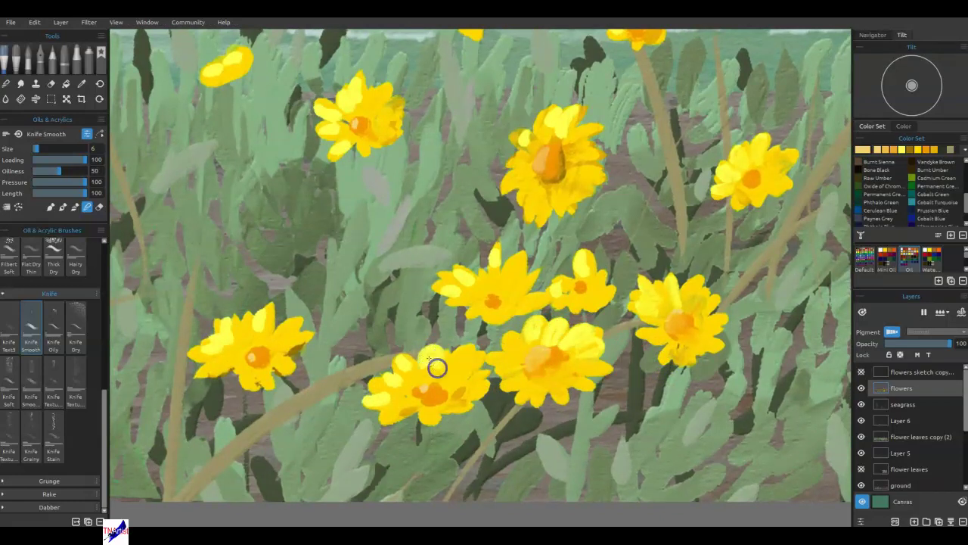
mouse_move(399, 370)
mouse_down()
mouse_move(408, 376)
mouse_move(376, 391)
mouse_up()
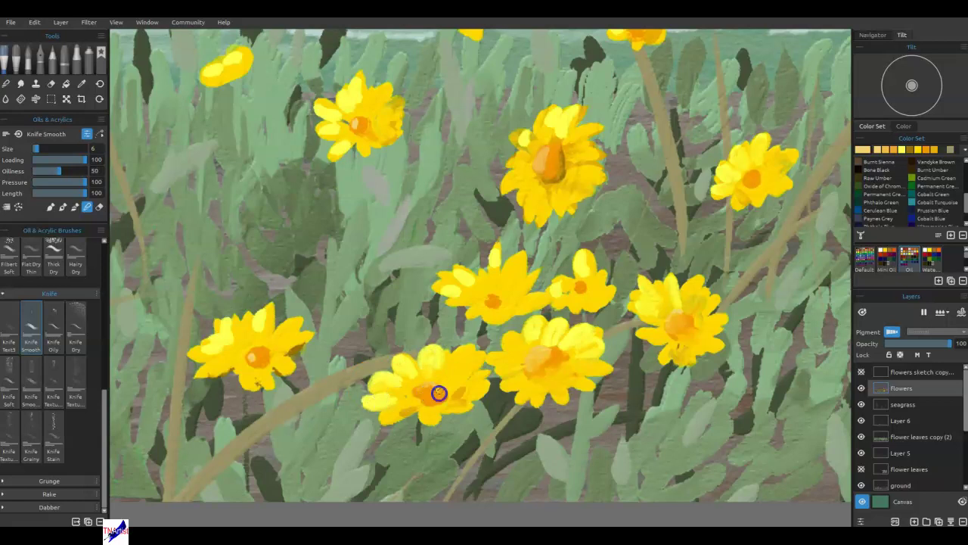
mouse_move(427, 402)
mouse_down()
mouse_move(417, 395)
mouse_move(396, 414)
mouse_move(456, 389)
mouse_move(432, 421)
mouse_up()
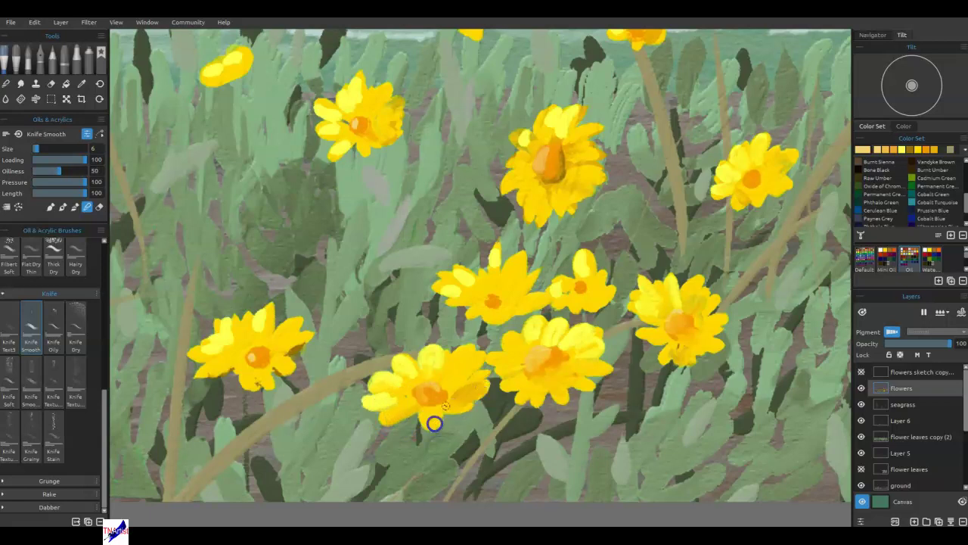
Smooth the petals and centres of the flower left of the cluster, the large middle flower and the flower beside it
mouse_move(260, 320)
mouse_down()
mouse_move(222, 327)
mouse_move(224, 342)
mouse_move(230, 335)
mouse_move(194, 349)
mouse_move(227, 351)
mouse_move(216, 337)
mouse_move(261, 357)
mouse_move(210, 375)
mouse_up()
mouse_move(303, 337)
mouse_down()
mouse_move(287, 344)
mouse_move(266, 388)
mouse_up()
mouse_move(568, 121)
mouse_down()
mouse_move(543, 138)
mouse_move(548, 119)
mouse_move(512, 137)
mouse_move(524, 137)
mouse_move(549, 177)
mouse_move(545, 145)
mouse_move(551, 161)
mouse_move(555, 149)
mouse_move(556, 175)
mouse_move(538, 151)
mouse_move(556, 142)
mouse_move(543, 167)
mouse_up()
mouse_move(397, 125)
mouse_down()
mouse_move(344, 136)
mouse_move(338, 157)
mouse_move(343, 138)
mouse_move(324, 103)
mouse_move(344, 99)
mouse_move(347, 109)
mouse_move(344, 86)
mouse_move(360, 76)
mouse_move(367, 99)
mouse_move(357, 94)
mouse_move(357, 125)
mouse_move(354, 112)
mouse_move(366, 120)
mouse_move(366, 158)
mouse_move(359, 138)
mouse_move(369, 158)
mouse_move(363, 138)
mouse_move(376, 140)
mouse_move(382, 127)
mouse_move(379, 146)
mouse_move(391, 142)
mouse_move(397, 106)
mouse_move(390, 133)
mouse_move(385, 111)
mouse_move(372, 134)
mouse_move(377, 118)
mouse_move(400, 131)
mouse_move(395, 148)
mouse_move(392, 124)
mouse_move(405, 132)
mouse_move(402, 119)
mouse_move(395, 124)
mouse_move(399, 99)
mouse_up()
click(383, 135)
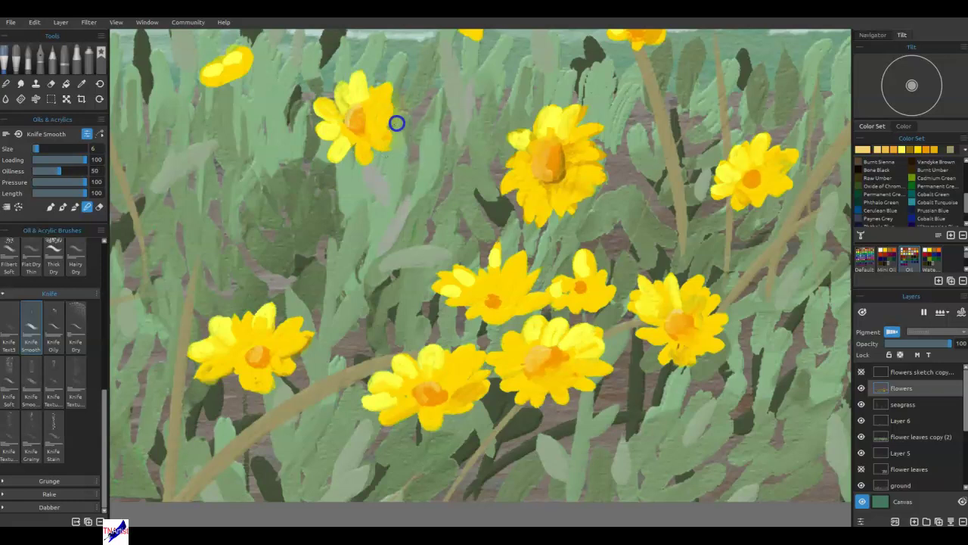
Blend the centres and petals of the waterline flowers, the small yellow bud and the open flower below it
drag(579, 308, 509, 488)
drag(556, 353, 648, 411)
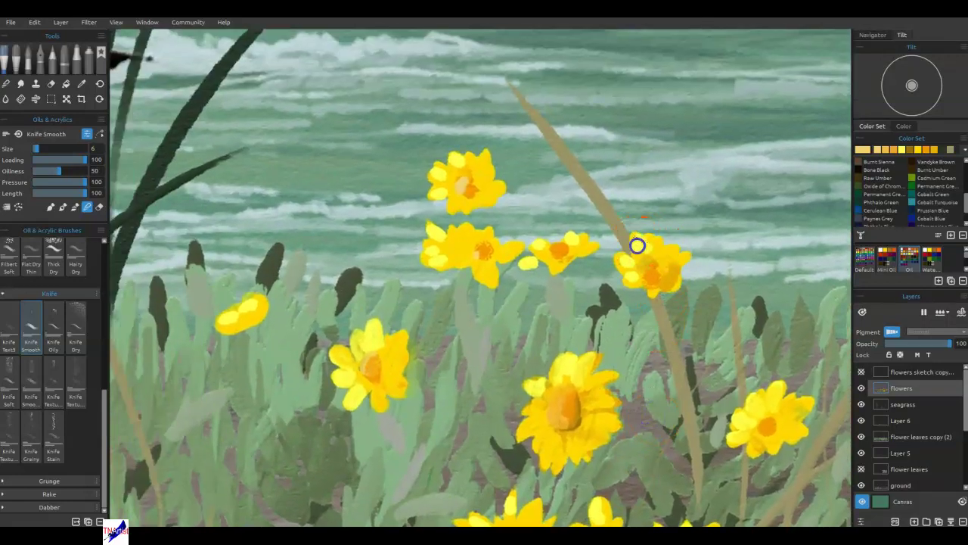
mouse_move(638, 250)
mouse_down()
mouse_move(654, 256)
mouse_move(646, 275)
mouse_move(668, 256)
mouse_move(647, 276)
mouse_move(665, 276)
mouse_move(670, 288)
mouse_up()
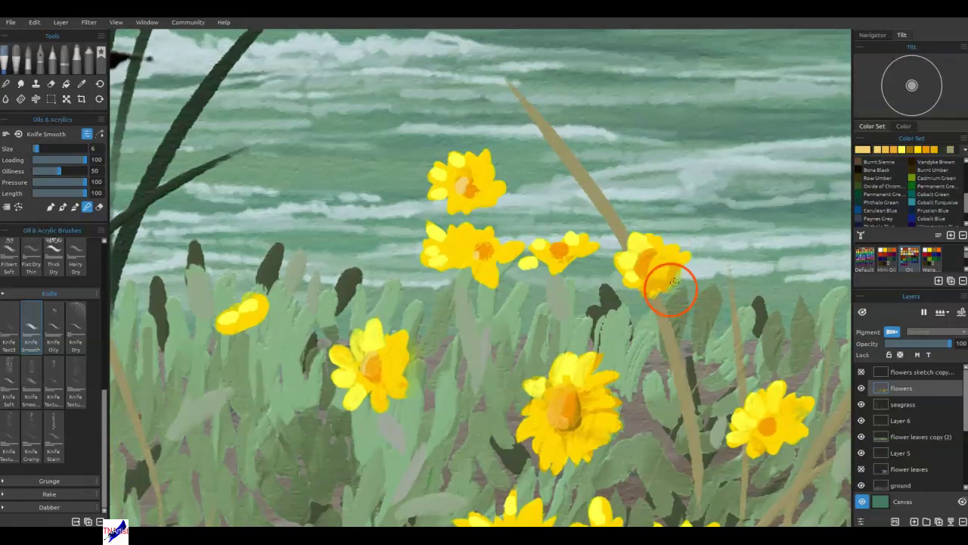
mouse_move(459, 164)
mouse_down()
mouse_move(437, 173)
mouse_move(443, 193)
mouse_move(474, 193)
mouse_up()
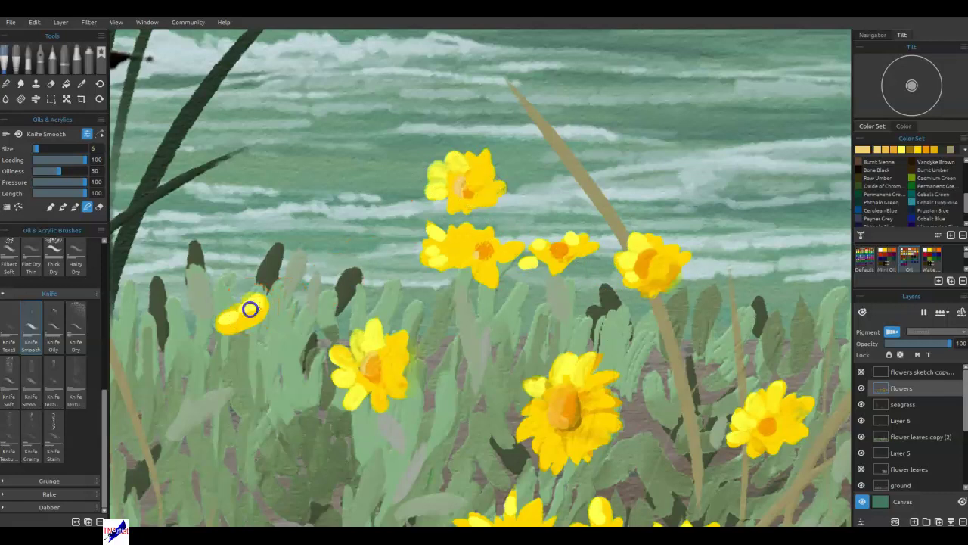
mouse_move(248, 309)
mouse_down()
mouse_move(253, 319)
mouse_move(237, 321)
mouse_up()
mouse_move(378, 331)
mouse_down()
mouse_move(381, 354)
mouse_move(343, 378)
mouse_move(369, 388)
mouse_move(393, 368)
mouse_up()
Blend the petals of the flowers along the lower foreground, working from the drooping-petal flower to the one at the far left
drag(446, 388, 802, 216)
mouse_move(403, 412)
mouse_down()
mouse_move(374, 423)
mouse_move(352, 435)
mouse_move(371, 422)
mouse_move(362, 440)
mouse_move(371, 419)
mouse_move(339, 408)
mouse_move(373, 419)
mouse_move(359, 391)
mouse_move(422, 437)
mouse_move(395, 438)
mouse_move(400, 423)
mouse_move(401, 436)
mouse_move(416, 440)
mouse_move(379, 485)
mouse_move(398, 480)
mouse_move(379, 474)
mouse_move(450, 441)
mouse_move(683, 406)
mouse_up()
mouse_move(529, 407)
mouse_down()
mouse_move(504, 394)
mouse_move(536, 427)
mouse_move(568, 411)
mouse_move(552, 424)
mouse_move(560, 400)
mouse_move(548, 424)
mouse_move(556, 399)
mouse_move(560, 415)
mouse_move(538, 430)
mouse_move(547, 425)
mouse_move(550, 460)
mouse_move(535, 440)
mouse_move(548, 445)
mouse_move(545, 459)
mouse_move(514, 431)
mouse_move(511, 446)
mouse_move(512, 420)
mouse_move(505, 445)
mouse_up()
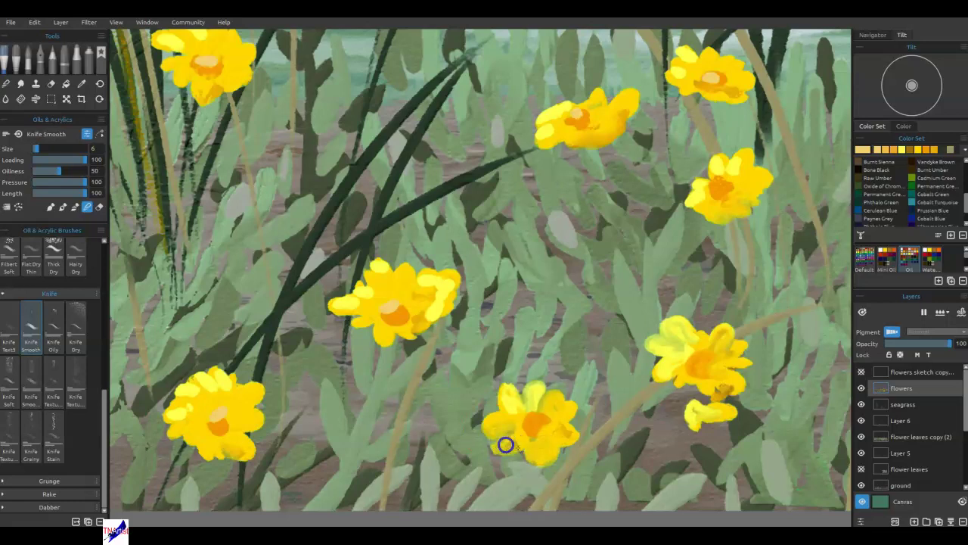
mouse_move(553, 422)
mouse_down()
mouse_move(549, 432)
mouse_move(534, 402)
mouse_up()
drag(436, 286, 434, 307)
alt+click(380, 273)
mouse_move(379, 267)
mouse_down()
mouse_move(374, 282)
mouse_move(386, 278)
mouse_move(353, 307)
mouse_move(364, 309)
mouse_up()
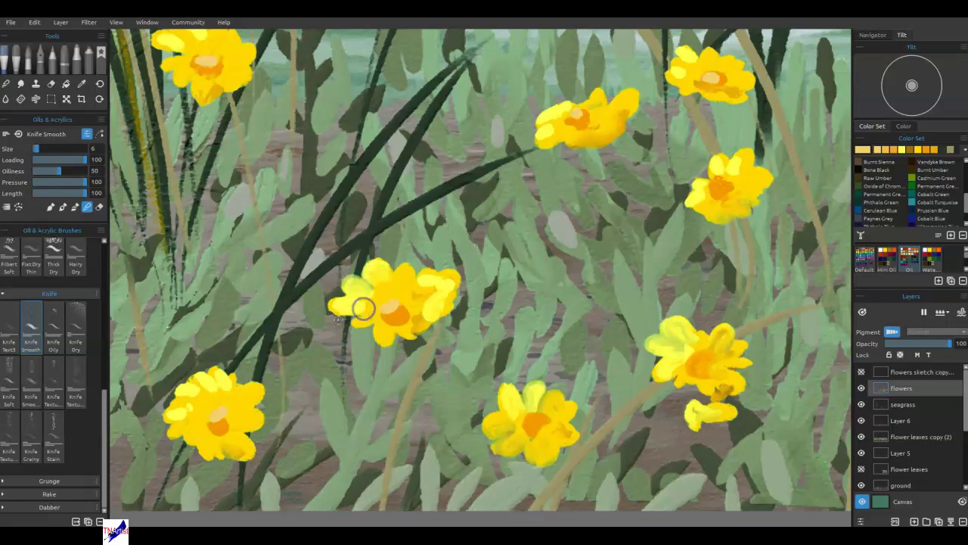
mouse_move(219, 385)
mouse_down()
mouse_move(197, 376)
mouse_move(211, 396)
mouse_move(207, 387)
mouse_move(182, 389)
mouse_move(195, 404)
mouse_move(179, 410)
mouse_move(194, 414)
mouse_move(220, 391)
mouse_move(224, 428)
mouse_move(211, 426)
mouse_move(232, 401)
mouse_move(257, 393)
mouse_move(201, 384)
mouse_move(212, 410)
mouse_move(201, 381)
mouse_move(182, 395)
mouse_move(220, 376)
mouse_move(221, 389)
mouse_move(215, 371)
mouse_move(225, 400)
mouse_move(223, 375)
mouse_move(243, 451)
mouse_up()
Smooth the centre of the lower foreground flower and the petals of the two flowers beside the tall seagrass clump
mouse_move(465, 358)
mouse_down()
mouse_move(562, 462)
mouse_move(522, 402)
mouse_move(529, 390)
mouse_move(522, 404)
mouse_move(535, 417)
mouse_move(512, 443)
mouse_move(498, 422)
mouse_up()
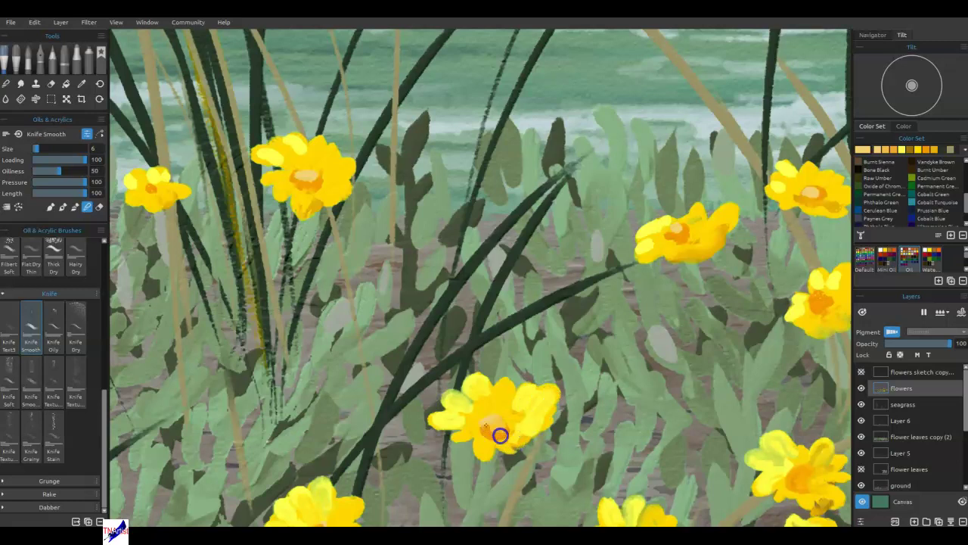
mouse_move(294, 153)
mouse_down()
mouse_move(275, 156)
mouse_move(280, 175)
mouse_move(269, 162)
mouse_move(303, 179)
mouse_up()
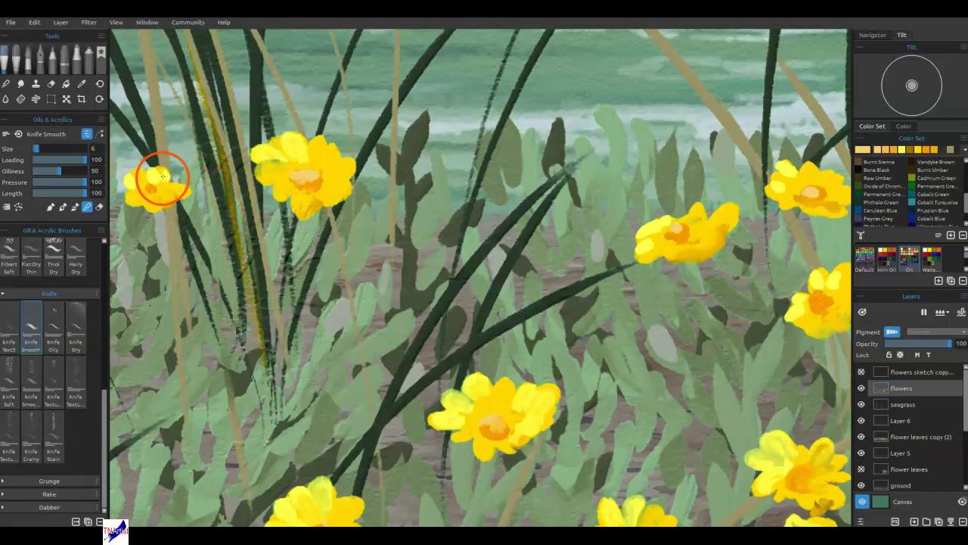
drag(157, 182, 132, 182)
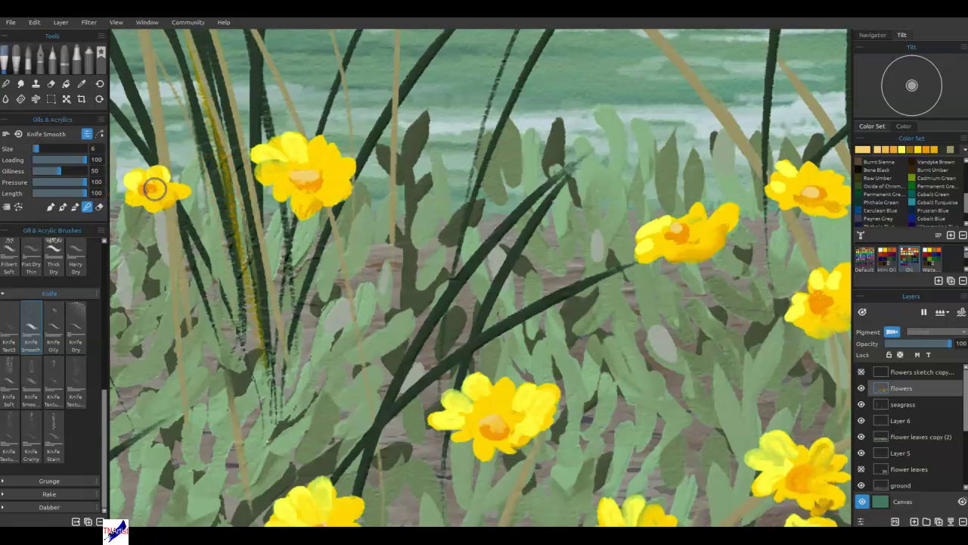
Blend the petals and centres of the two upper flowers near the base of the smaller seagrass clump
drag(659, 341, 498, 461)
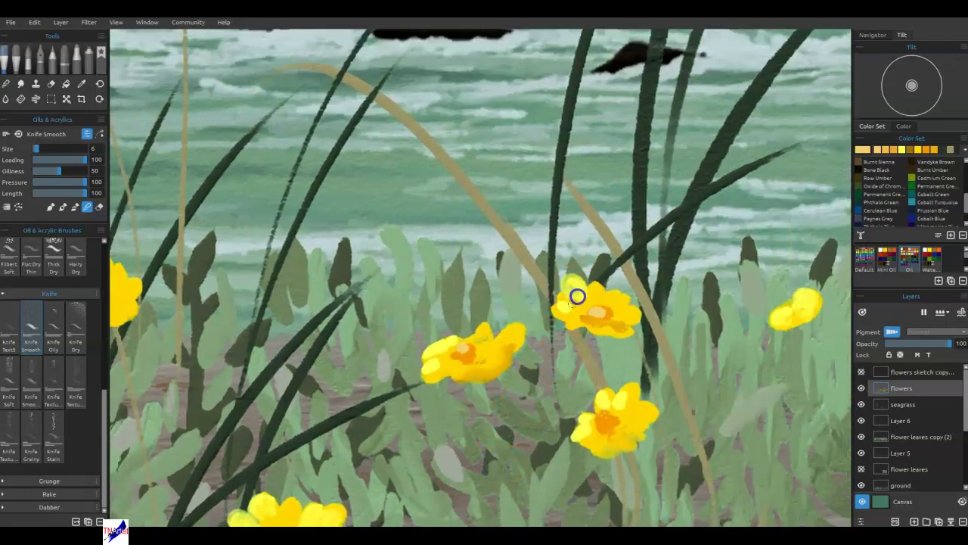
drag(597, 314, 603, 324)
alt+click(444, 347)
mouse_move(432, 362)
mouse_down()
mouse_move(465, 343)
mouse_move(439, 367)
mouse_move(470, 358)
mouse_move(480, 335)
mouse_move(469, 340)
mouse_up()
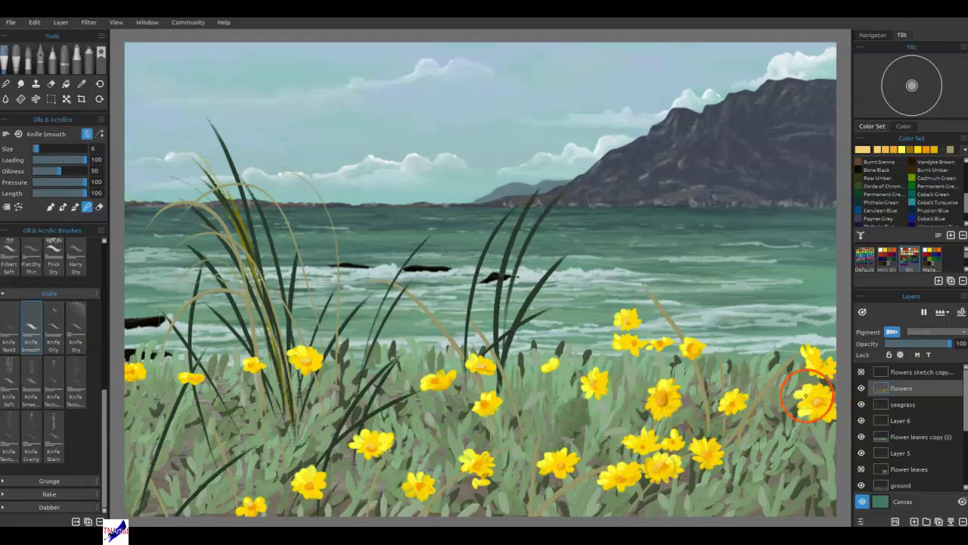
Soften the centre of the large right-edge flower and blend the small flat flower at the waterline
drag(816, 403, 827, 401)
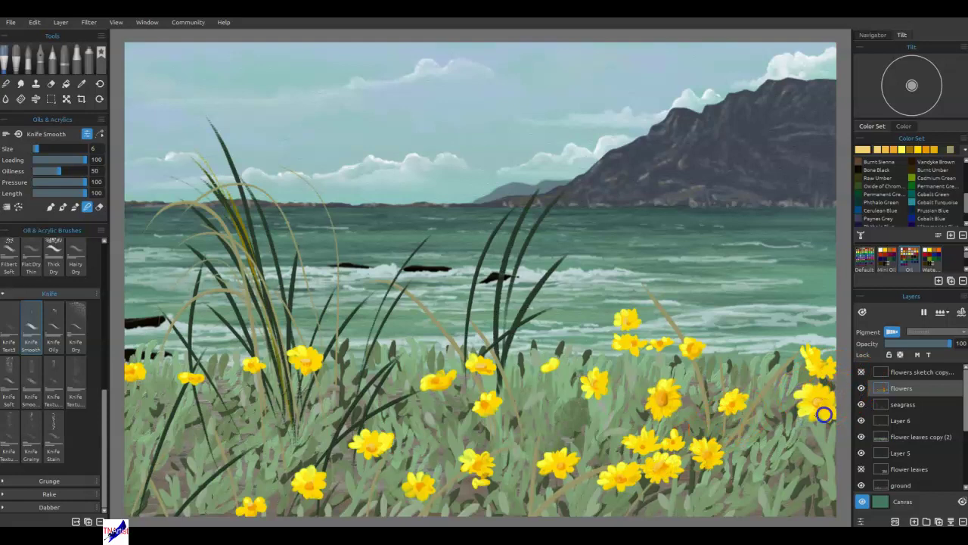
drag(652, 358, 657, 352)
drag(663, 346, 668, 348)
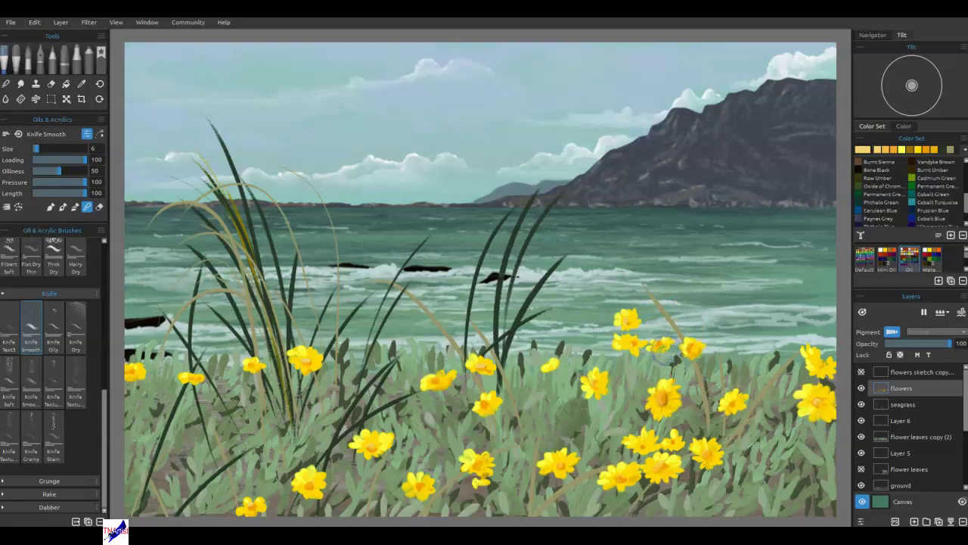
Return the brush to painting mode, sample yellows from the waterline flowers and touch up their petals
key(b)
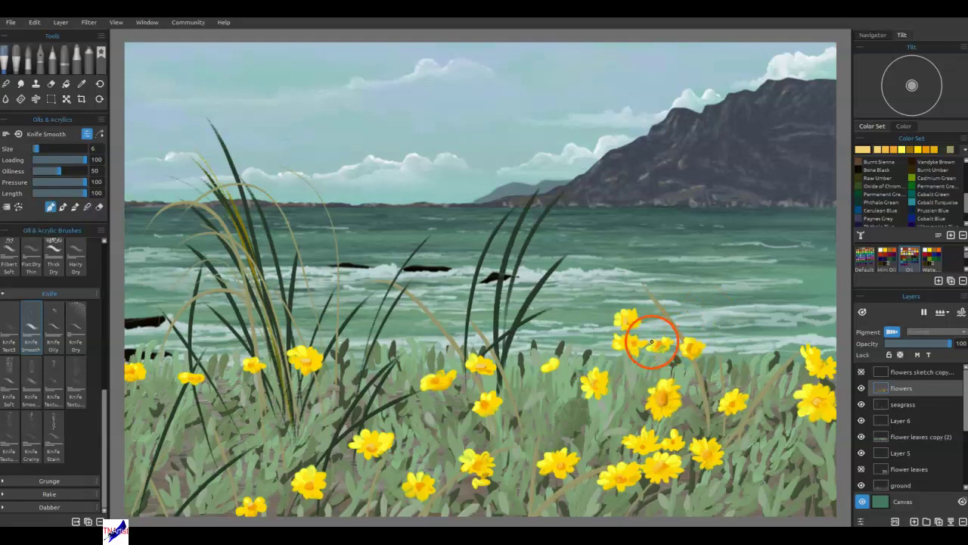
alt+click(626, 345)
mouse_move(663, 344)
mouse_down()
mouse_move(633, 321)
mouse_move(625, 342)
mouse_move(634, 349)
mouse_up()
alt+click(617, 346)
mouse_move(627, 316)
mouse_down()
mouse_move(619, 319)
mouse_move(631, 326)
mouse_up()
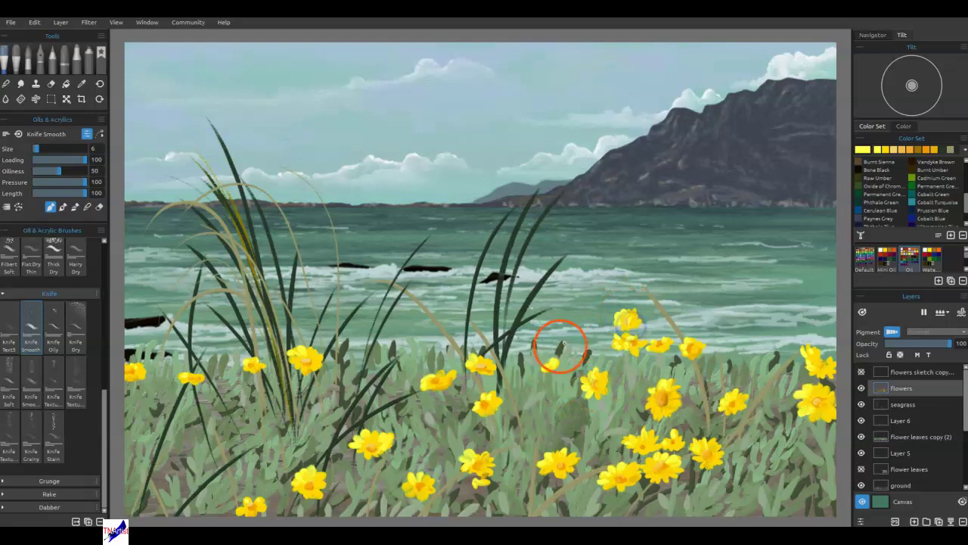
key(alt)
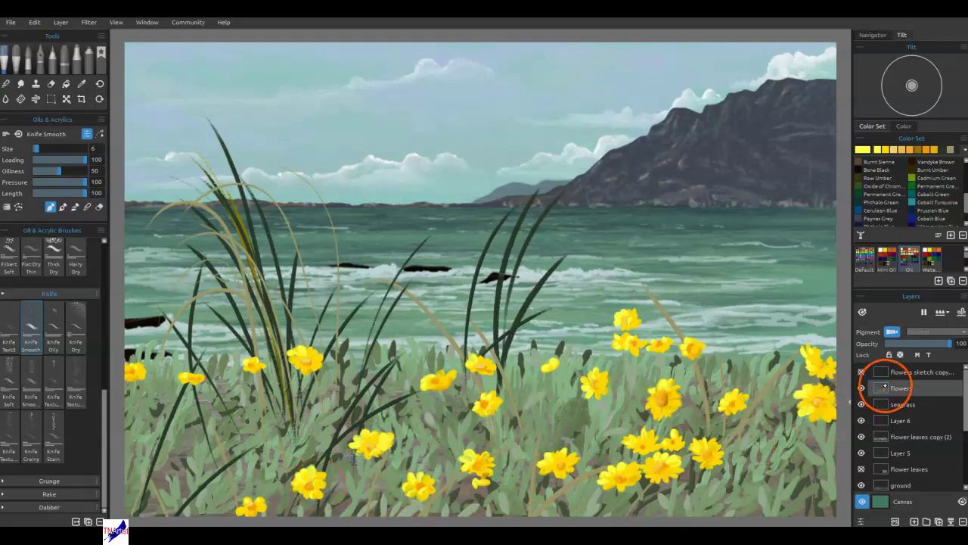
click(861, 469)
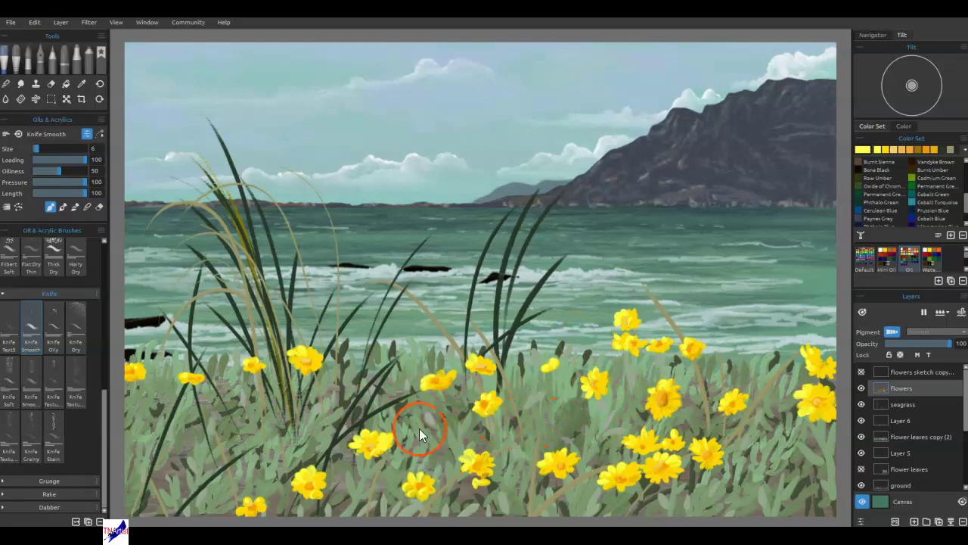
Outline the small yellow bud near the grass edge with a freehand lasso selection
scroll(535, 427, up, 3)
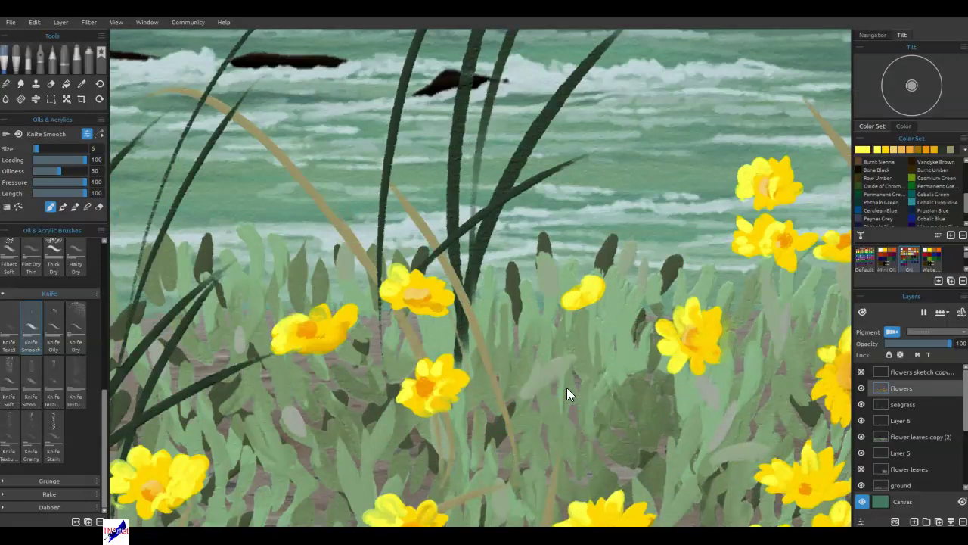
click(50, 99)
click(42, 135)
click(514, 280)
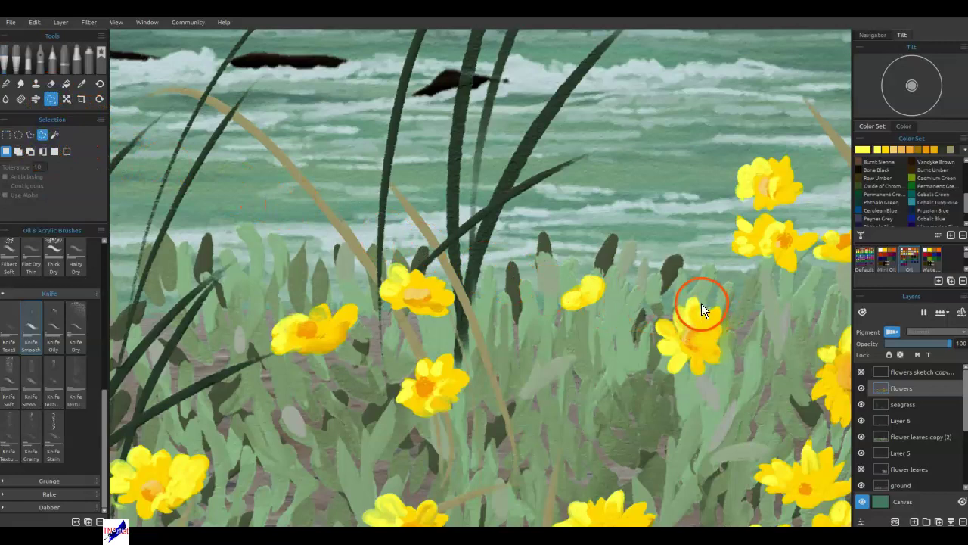
click(598, 277)
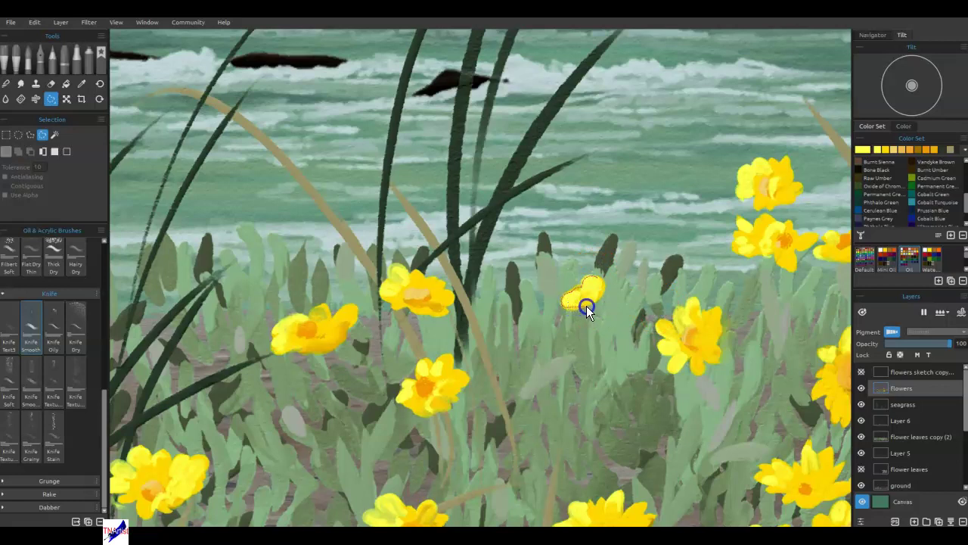
drag(600, 284, 598, 279)
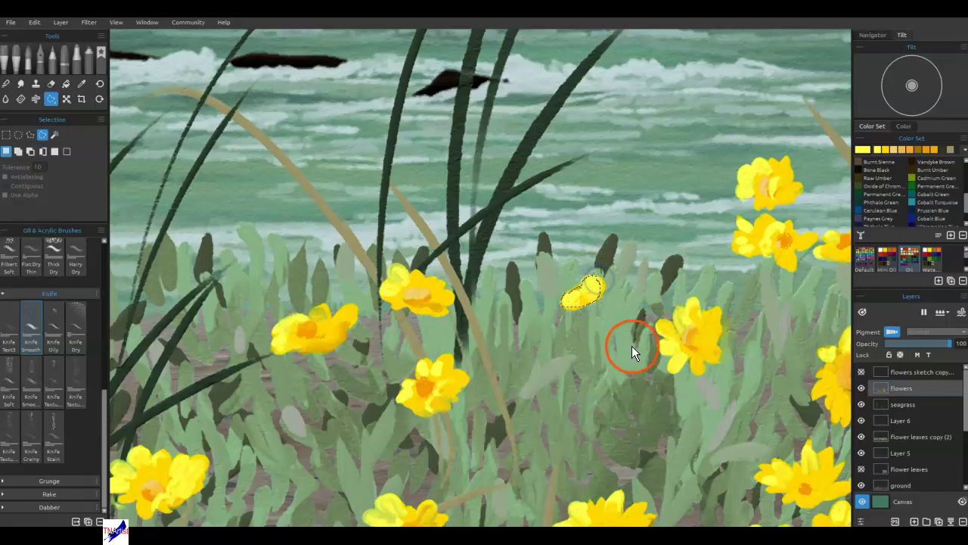
Switch the lasso to adding and outline the flower below the small bud and the three flowers around the smaller seagrass clump
click(18, 151)
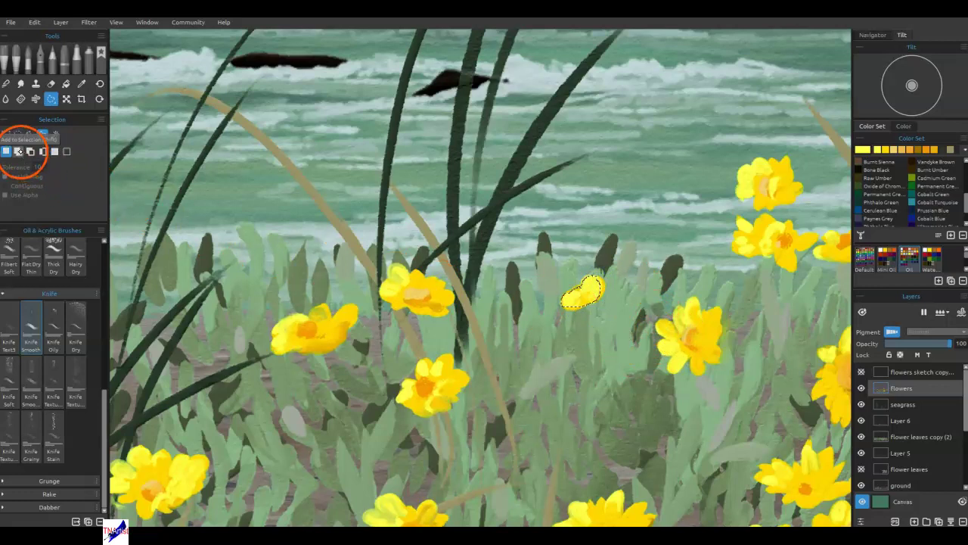
click(707, 315)
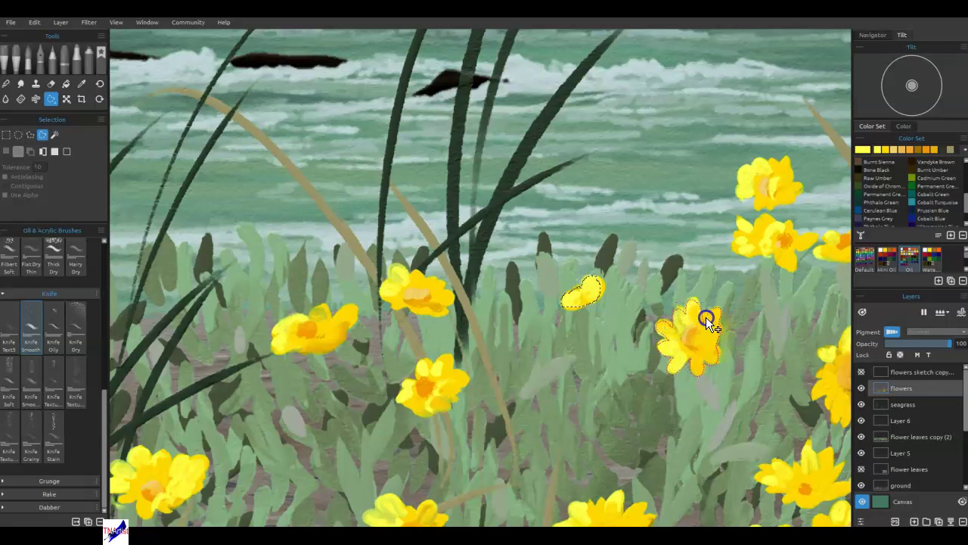
right_click(449, 408)
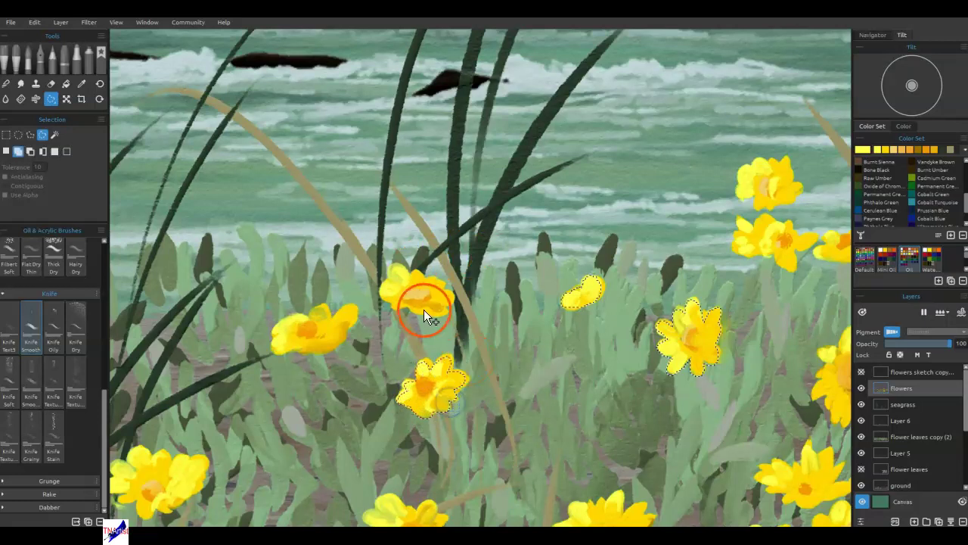
click(452, 301)
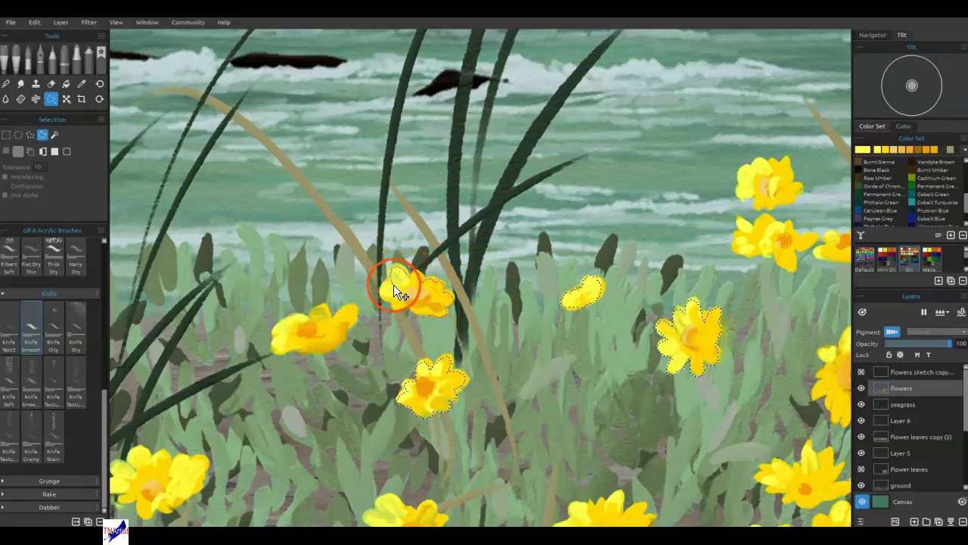
shift+click(391, 303)
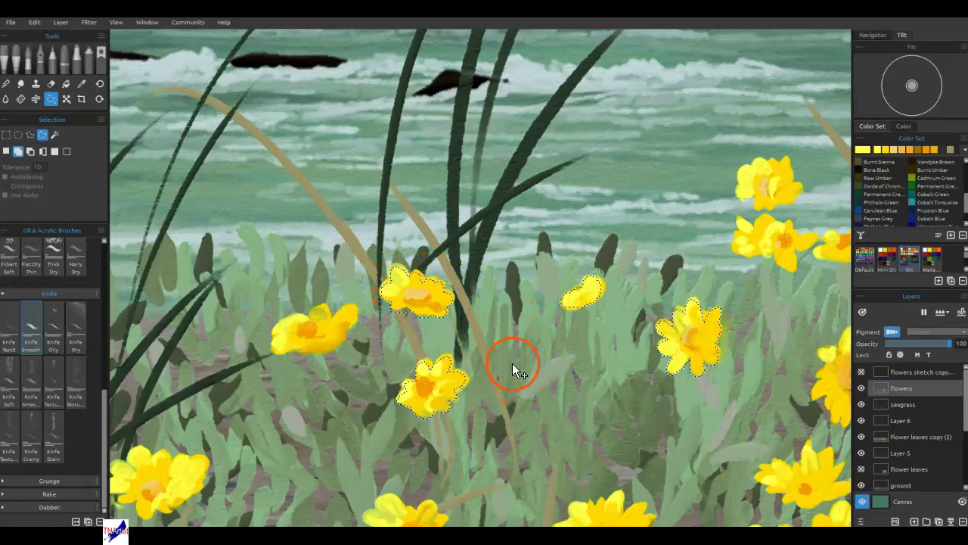
drag(315, 348, 304, 321)
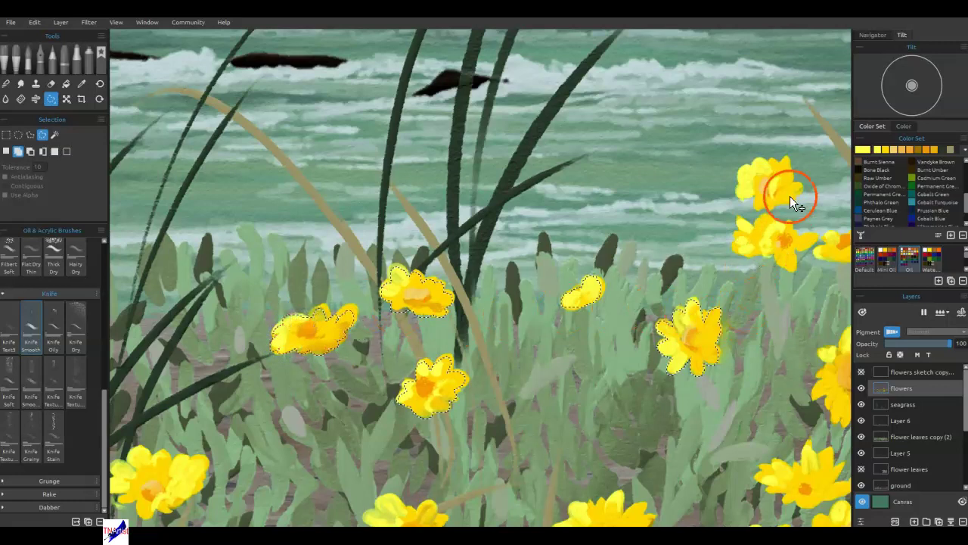
Add the waterline flowers, the large daisy below them and the smaller flower beside it to the lasso selection
shift+click(758, 211)
drag(754, 193, 760, 198)
drag(793, 249, 793, 249)
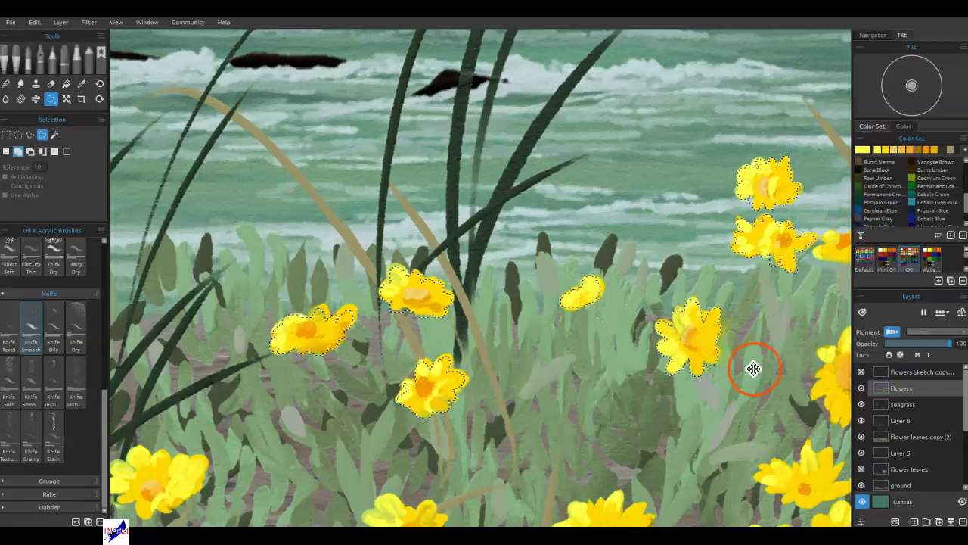
drag(754, 369, 468, 407)
drag(554, 273, 531, 284)
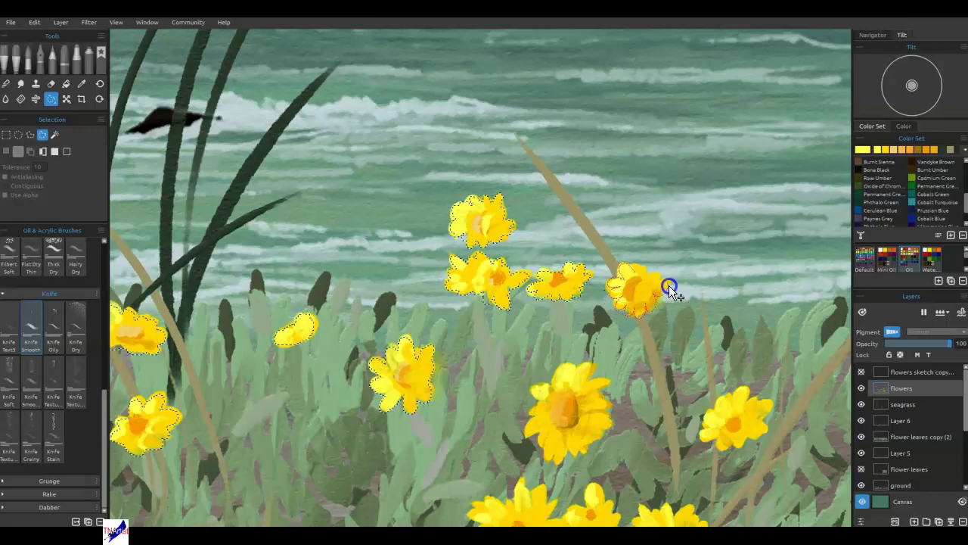
click(637, 270)
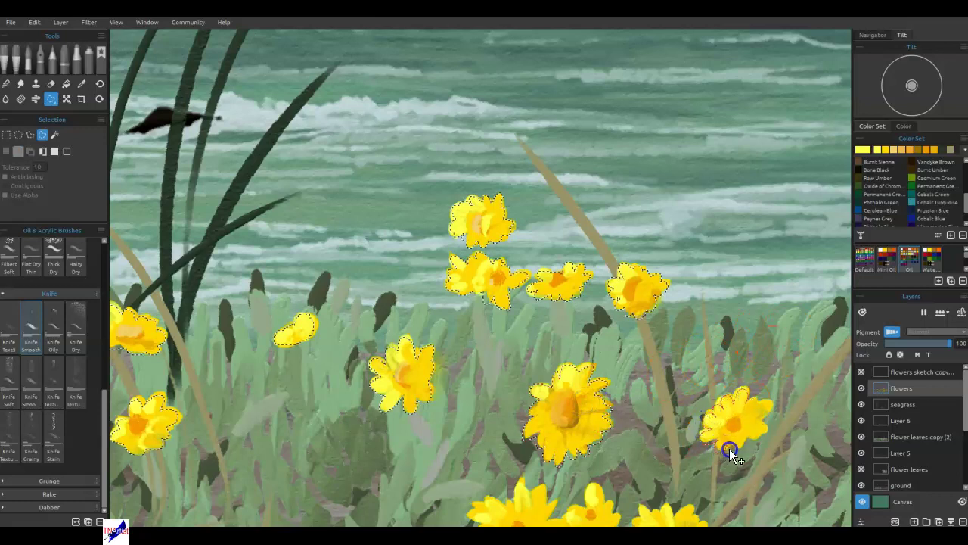
drag(761, 401, 744, 408)
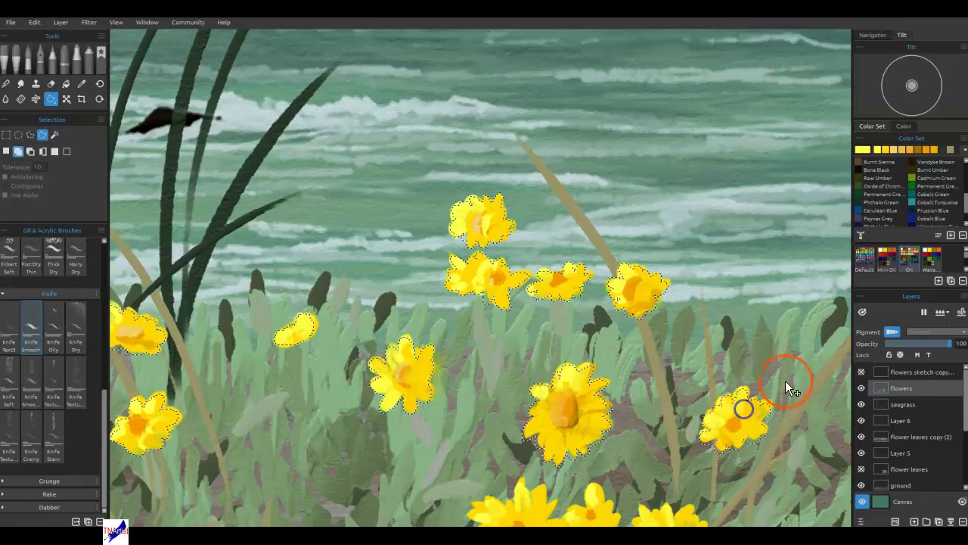
Add the two adjoining flowers below the large daisy, the broad flower beneath them and its right-hand neighbour to the selection
drag(631, 447, 653, 250)
drag(616, 339, 639, 334)
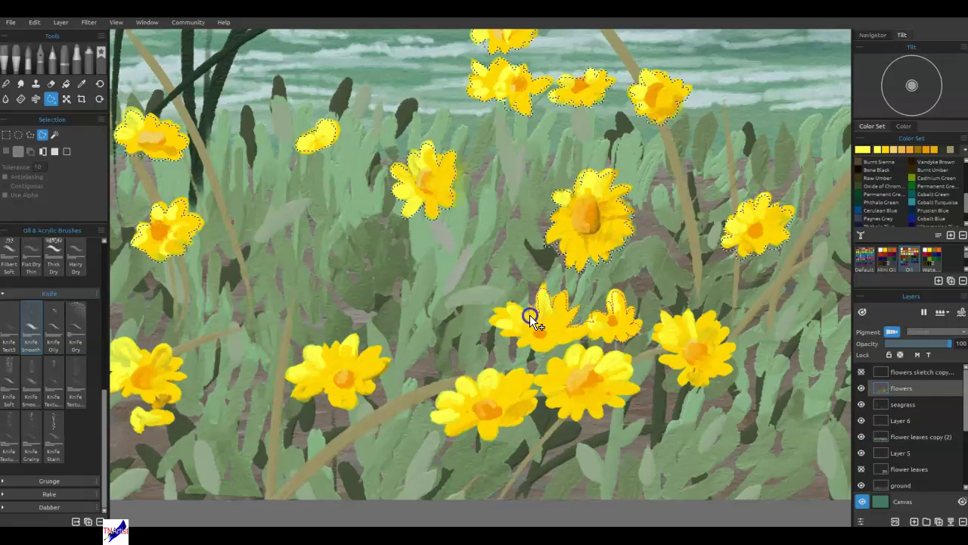
click(505, 333)
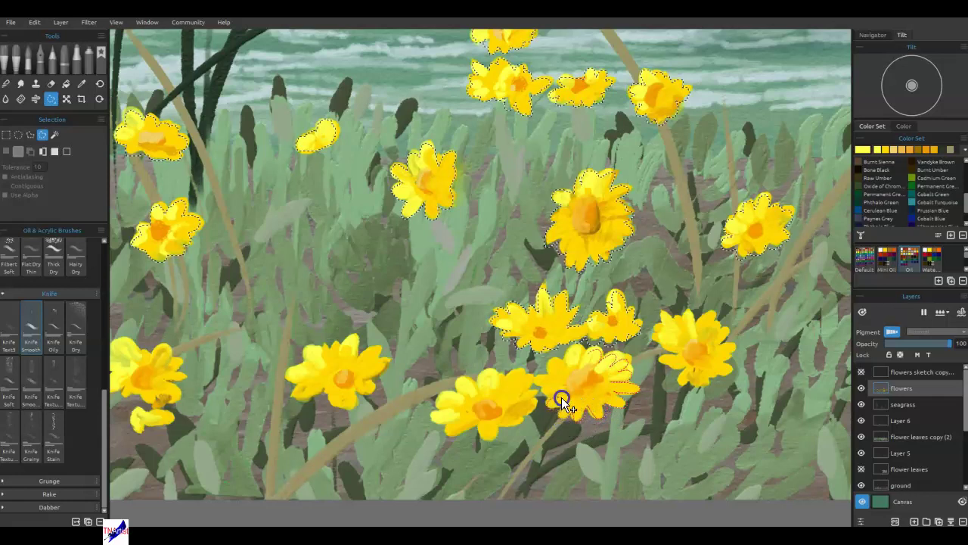
mouse_move(547, 371)
mouse_down()
mouse_move(579, 348)
mouse_move(583, 365)
mouse_move(593, 356)
mouse_up()
click(595, 362)
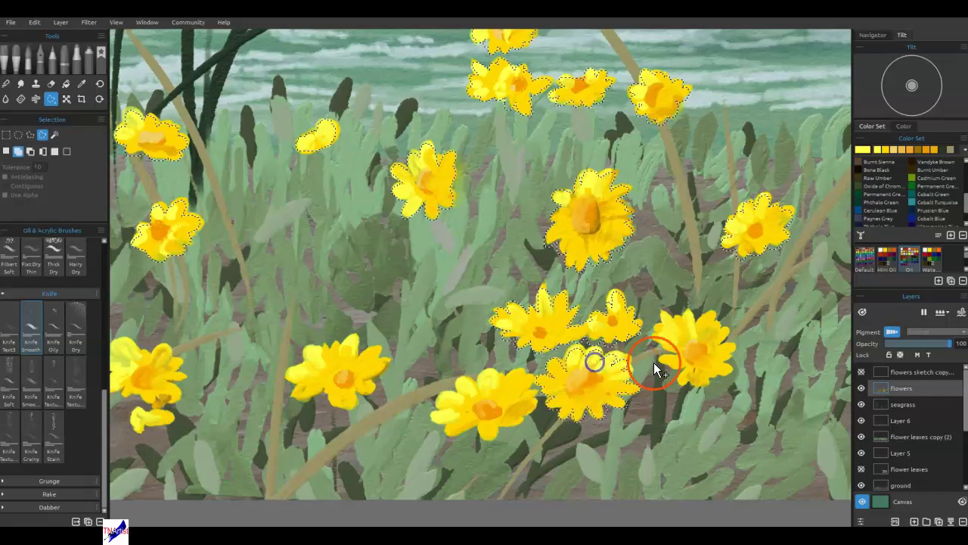
drag(691, 371, 691, 372)
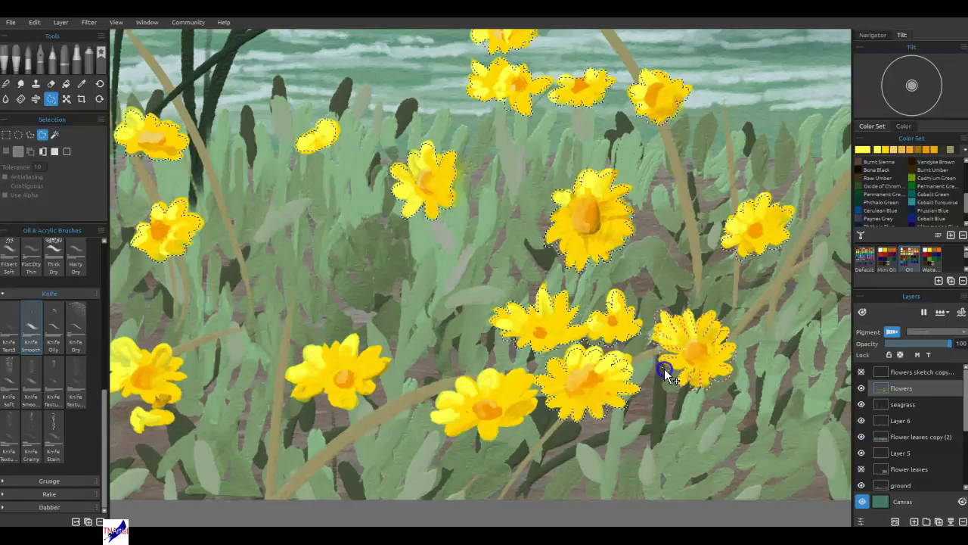
mouse_move(683, 382)
mouse_down()
mouse_move(738, 349)
mouse_move(661, 319)
mouse_up()
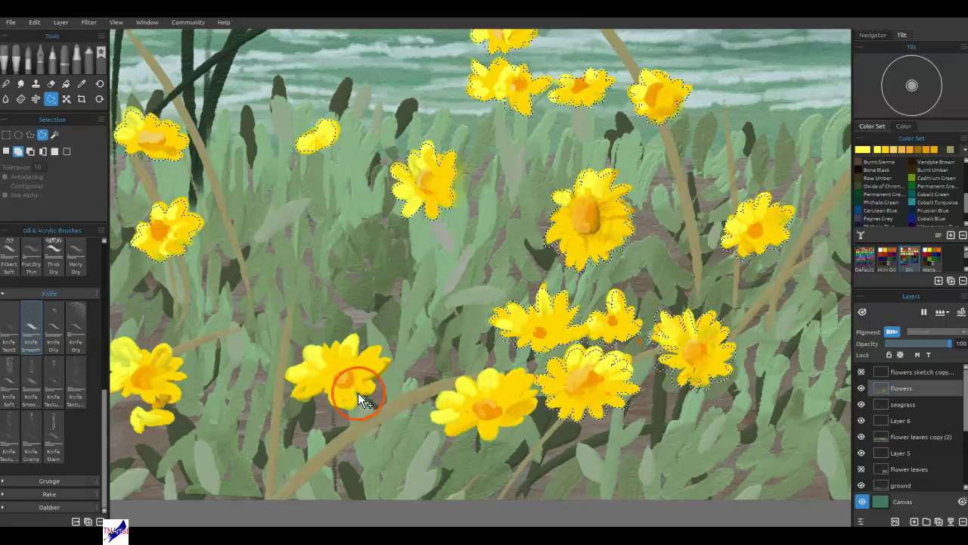
Add the lower-centre flower, the flower with the small bud beneath it and the neighbouring bottom flower to the selection
drag(342, 395, 354, 402)
mouse_move(324, 374)
mouse_down()
mouse_move(289, 375)
mouse_move(315, 381)
mouse_up()
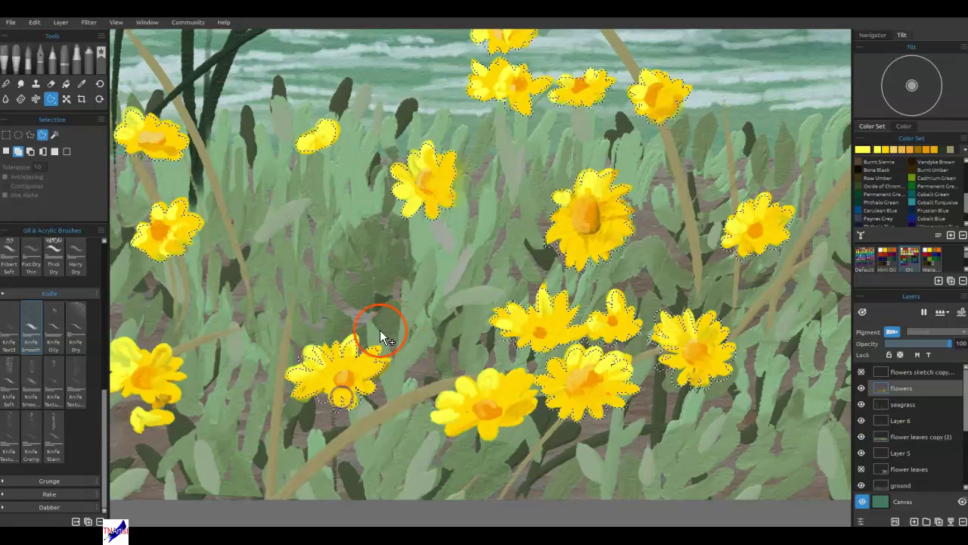
drag(293, 422, 669, 413)
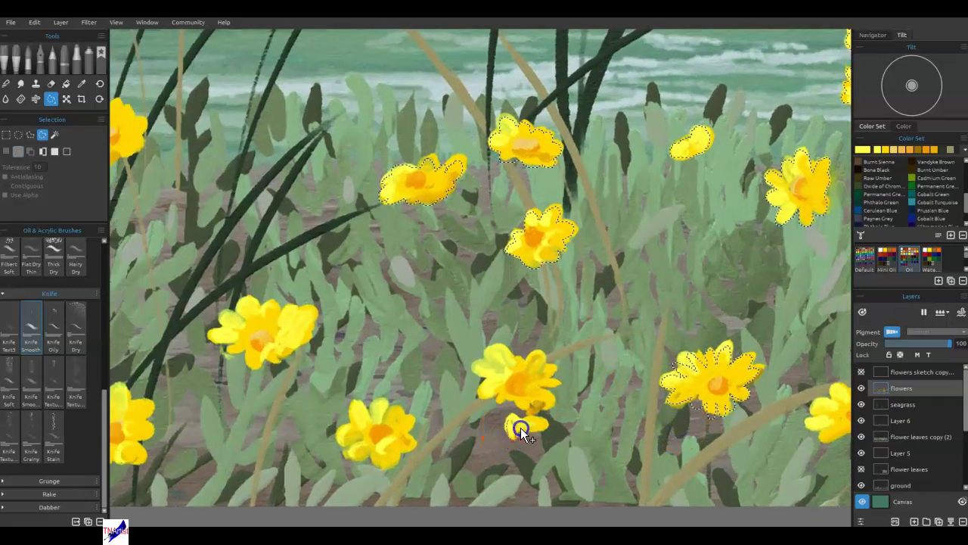
click(515, 406)
click(516, 367)
click(380, 450)
Add the wide flower between the seagrass clumps, the round one below it and the flower cut by the bottom canvas edge
mouse_move(439, 368)
mouse_down()
mouse_move(569, 429)
mouse_move(684, 435)
mouse_up()
drag(499, 429, 522, 428)
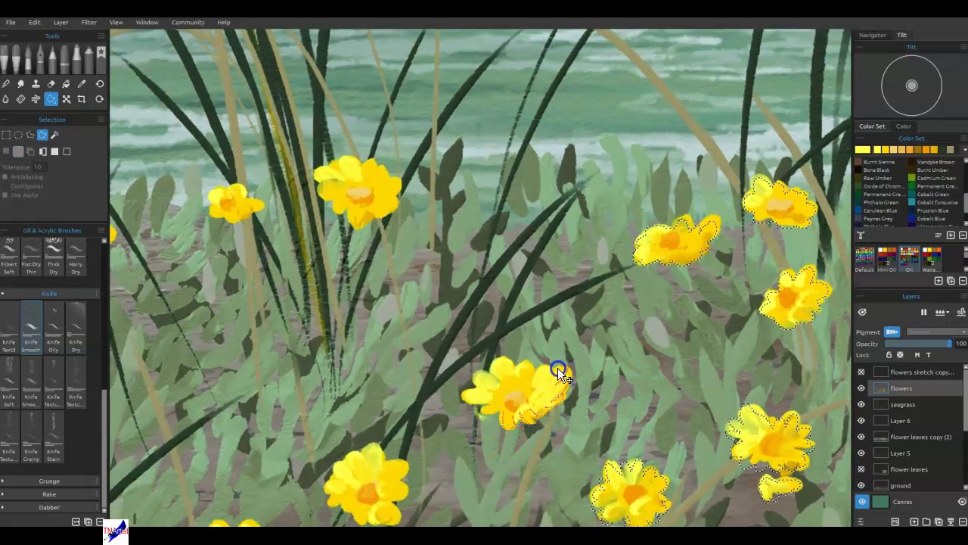
drag(474, 371, 479, 395)
drag(478, 447, 607, 332)
mouse_move(482, 411)
mouse_down()
mouse_move(529, 406)
mouse_move(537, 384)
mouse_up()
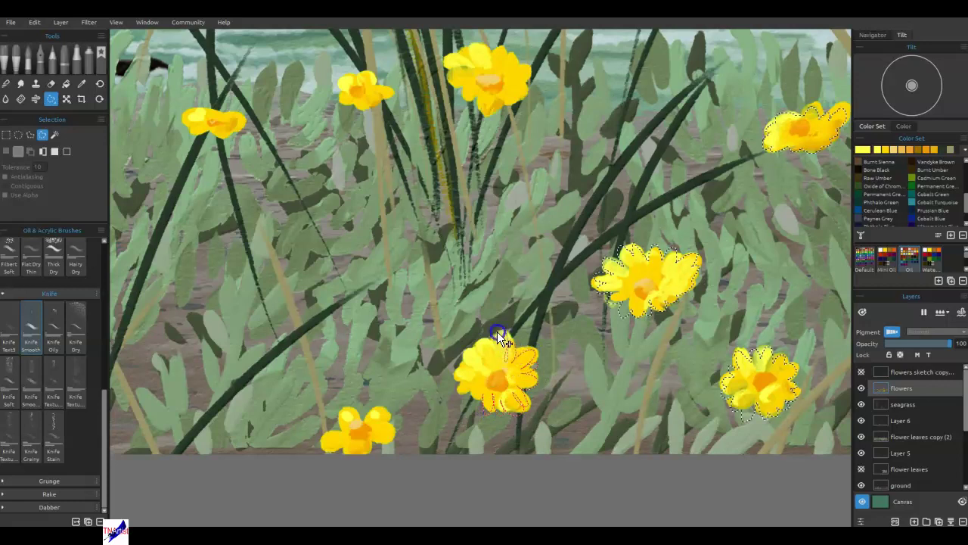
mouse_move(484, 363)
mouse_down()
mouse_move(453, 374)
mouse_move(485, 398)
mouse_up()
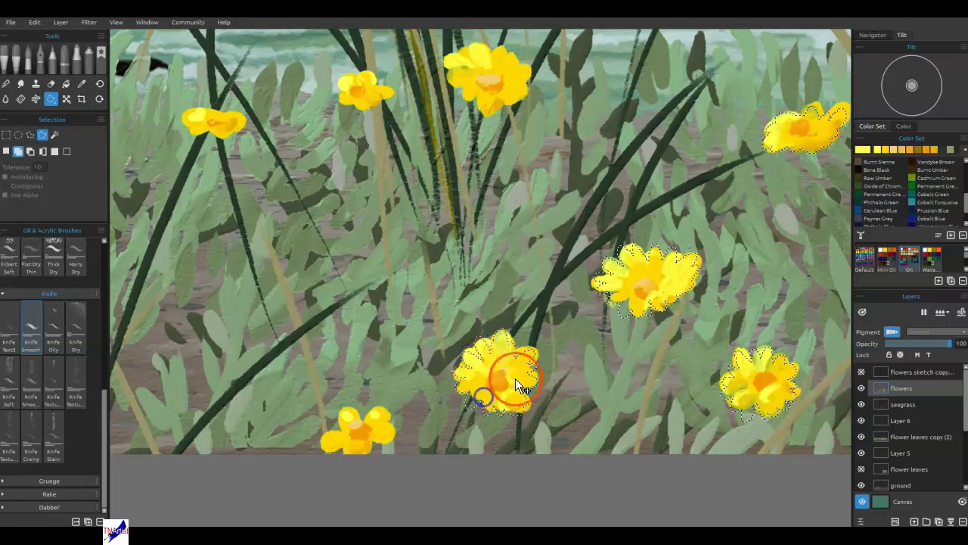
mouse_move(524, 372)
mouse_down()
mouse_move(535, 413)
mouse_move(711, 393)
mouse_up()
drag(518, 433, 556, 434)
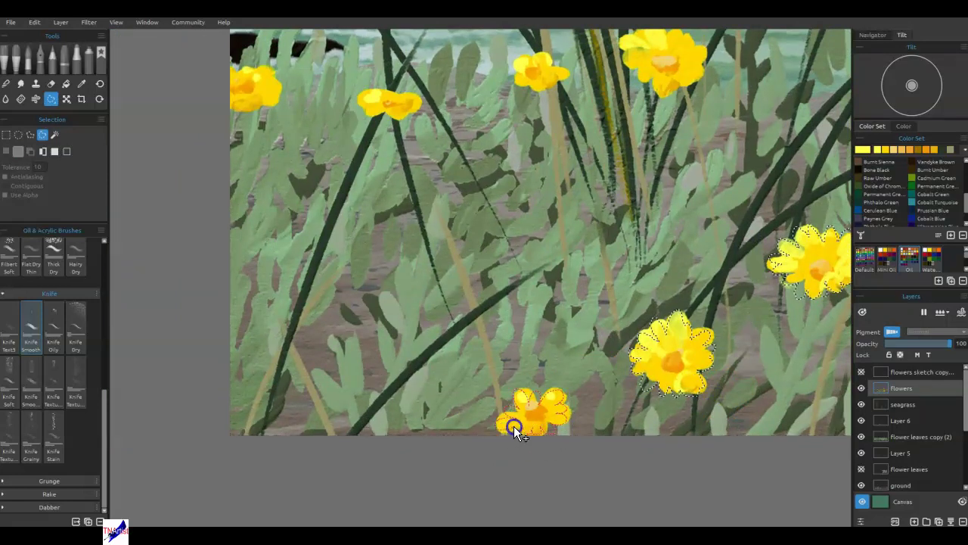
Add the large flower beside the tall seagrass clump and the three smaller flowers towards the left canvas edge to the selection
drag(522, 319, 506, 489)
drag(641, 260, 648, 263)
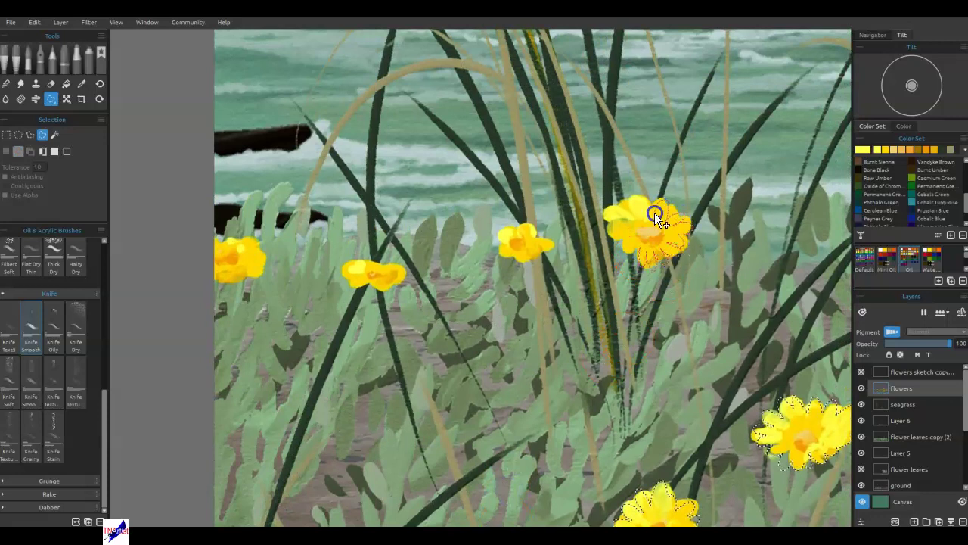
drag(622, 260, 642, 250)
drag(526, 299, 600, 405)
drag(580, 357, 581, 359)
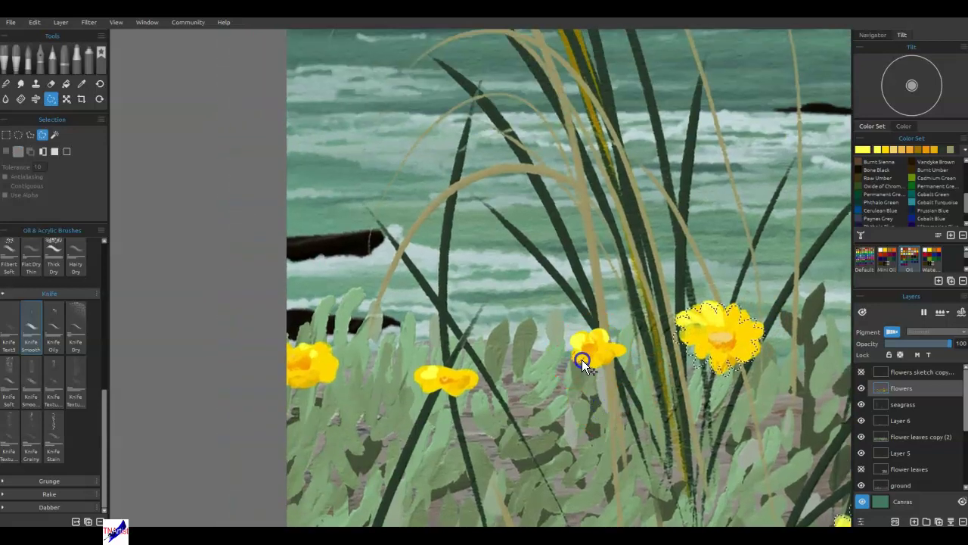
shift+click(581, 356)
drag(282, 378, 282, 379)
drag(292, 342, 289, 380)
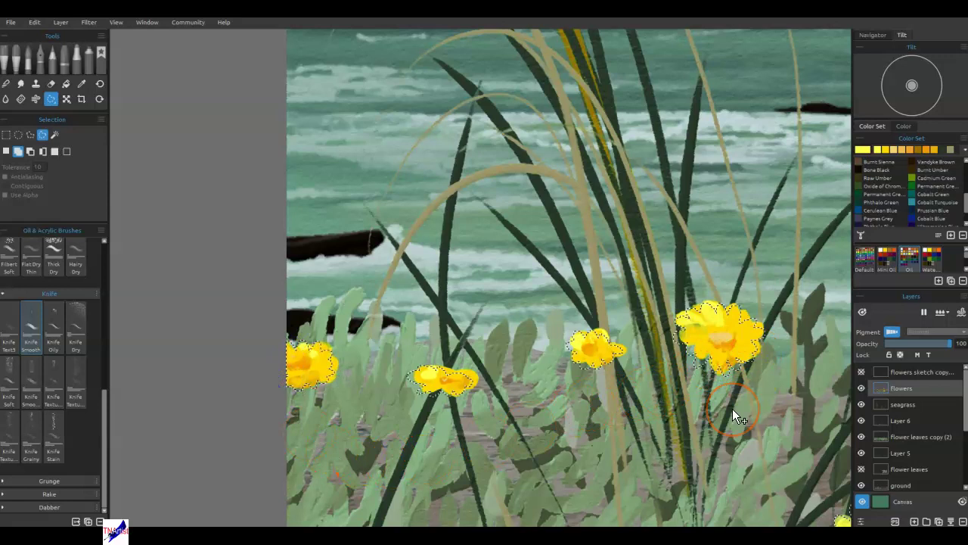
Add the flowers at the right canvas edge and the remaining unselected flower in the lower-right cluster to the selection
key(ctrl+0)
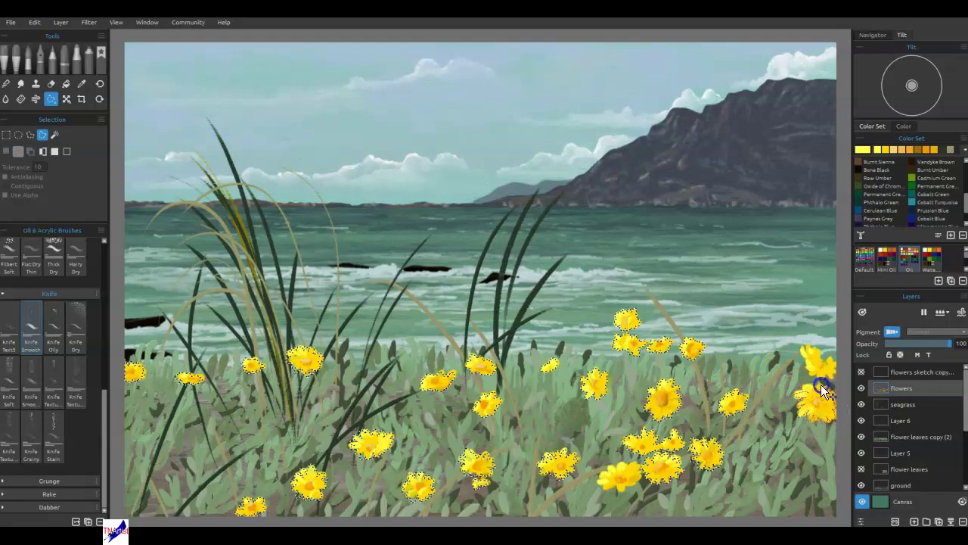
mouse_move(804, 387)
mouse_down()
mouse_move(843, 309)
mouse_move(811, 381)
mouse_move(834, 374)
mouse_move(810, 347)
mouse_move(801, 353)
mouse_move(844, 381)
mouse_move(811, 367)
mouse_move(820, 365)
mouse_move(813, 381)
mouse_move(833, 380)
mouse_up()
key(ctrl+z)
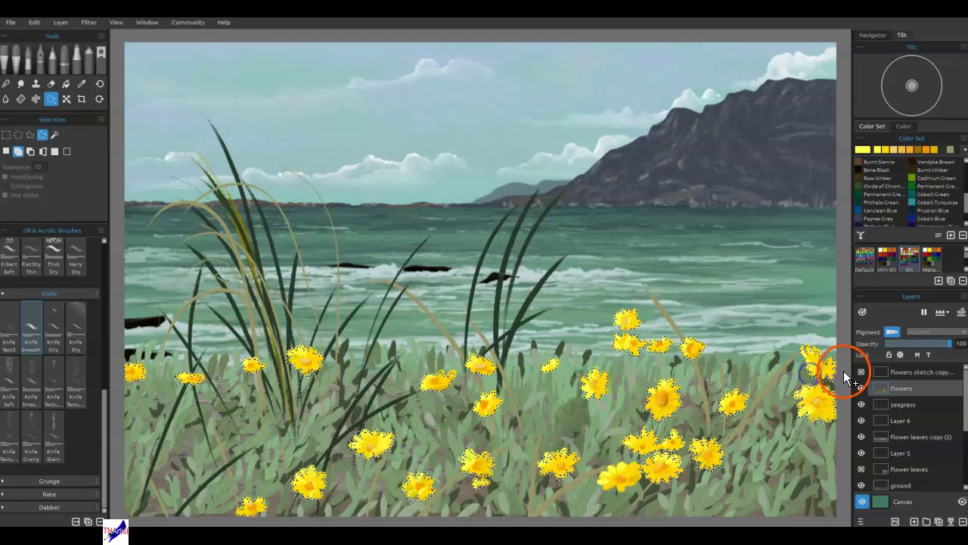
click(619, 488)
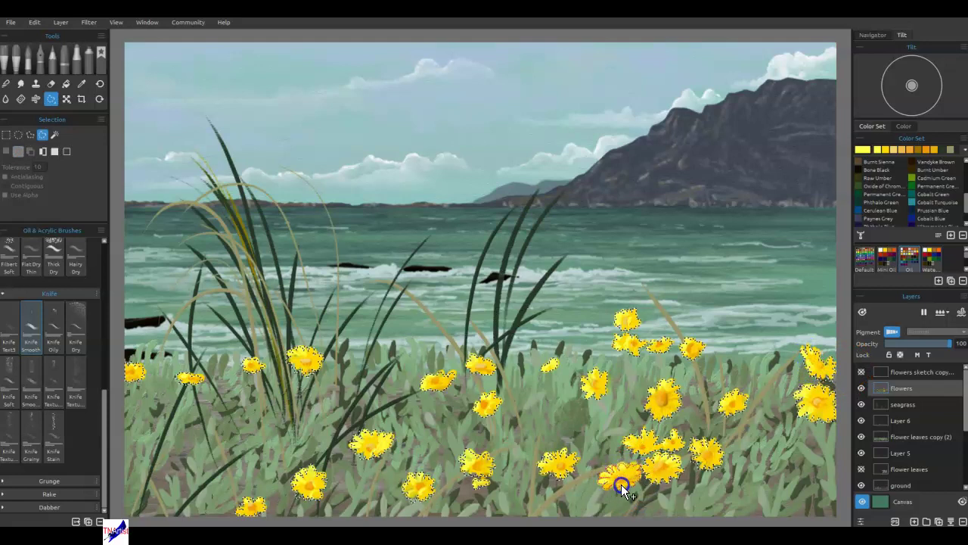
click(524, 452)
click(341, 461)
click(645, 478)
Invert the selection to cover everything outside the flowers, and release it
key(ctrl+shift+i)
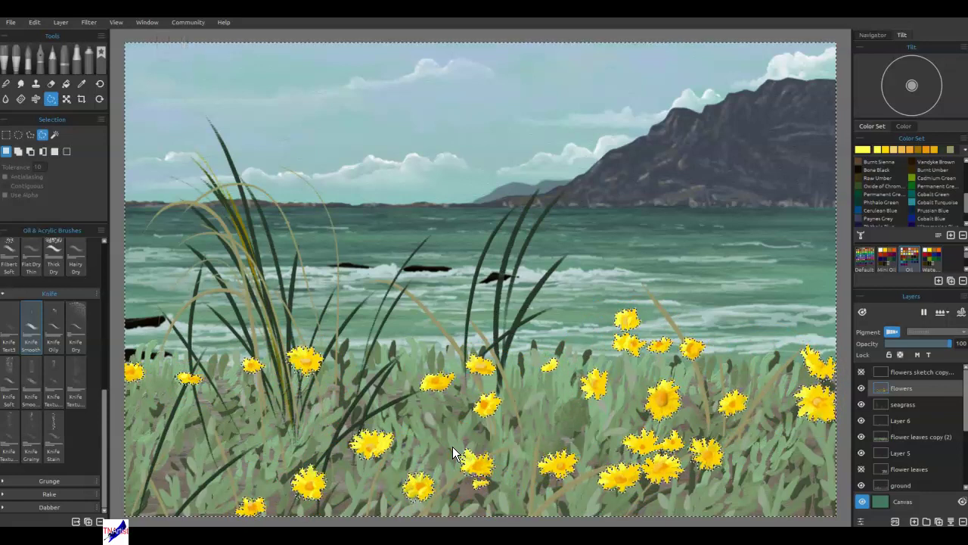
key(ctrl+d)
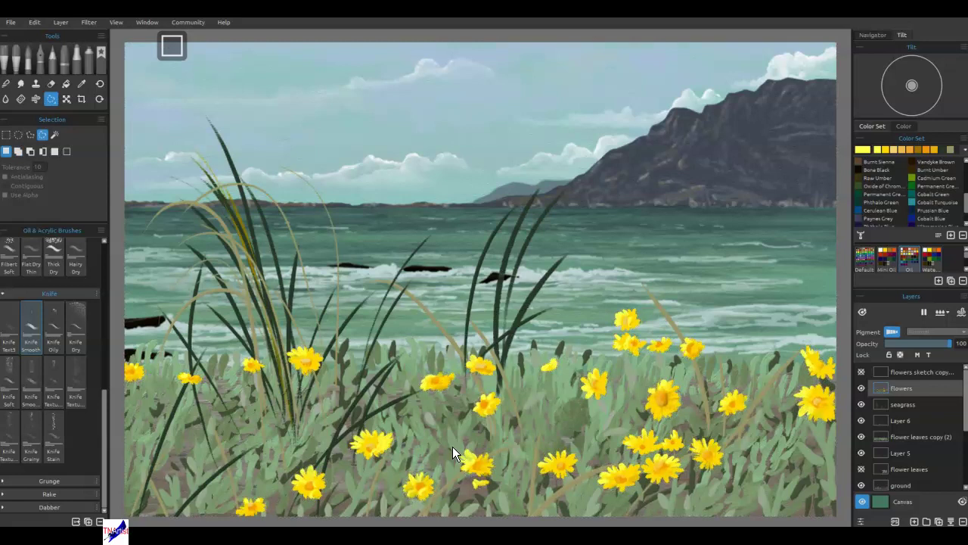
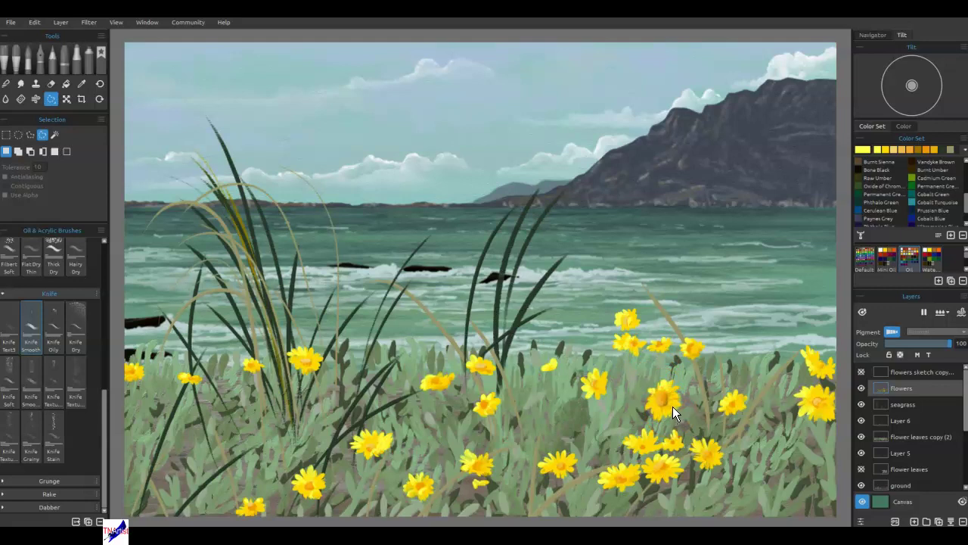
Delete the hidden flowers sketch copy layer and add a new empty layer above the Flowers layer
mouse_move(645, 255)
mouse_down()
mouse_move(485, 245)
mouse_move(481, 270)
mouse_move(532, 417)
mouse_up()
click(903, 372)
click(963, 522)
click(915, 522)
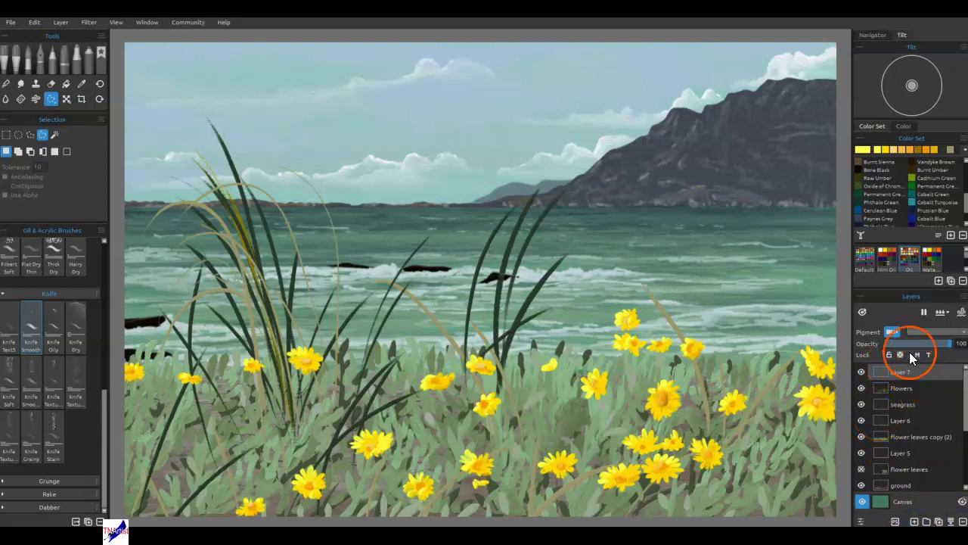
Set the new layer's blend mode to Linear Dodge and pick a pale blue-grey from the recent colours
click(926, 332)
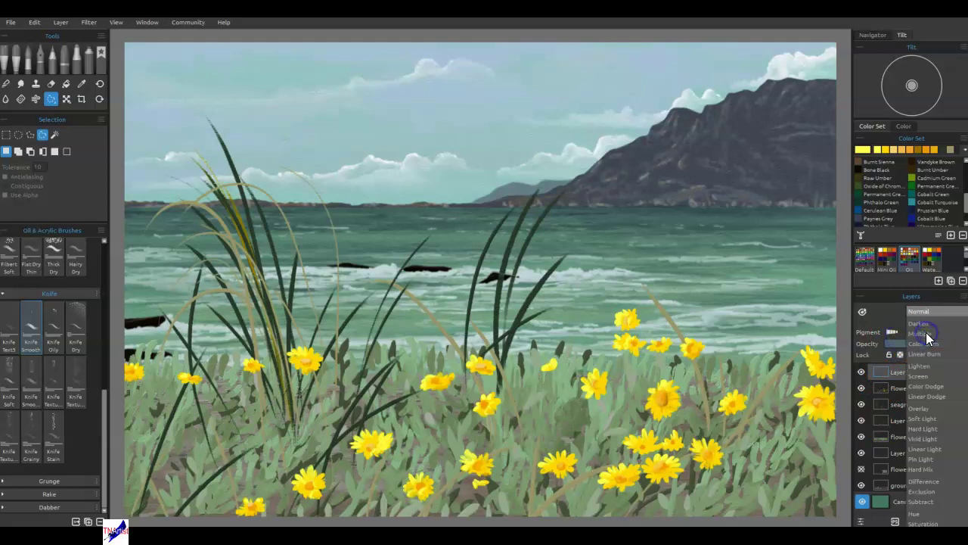
click(936, 396)
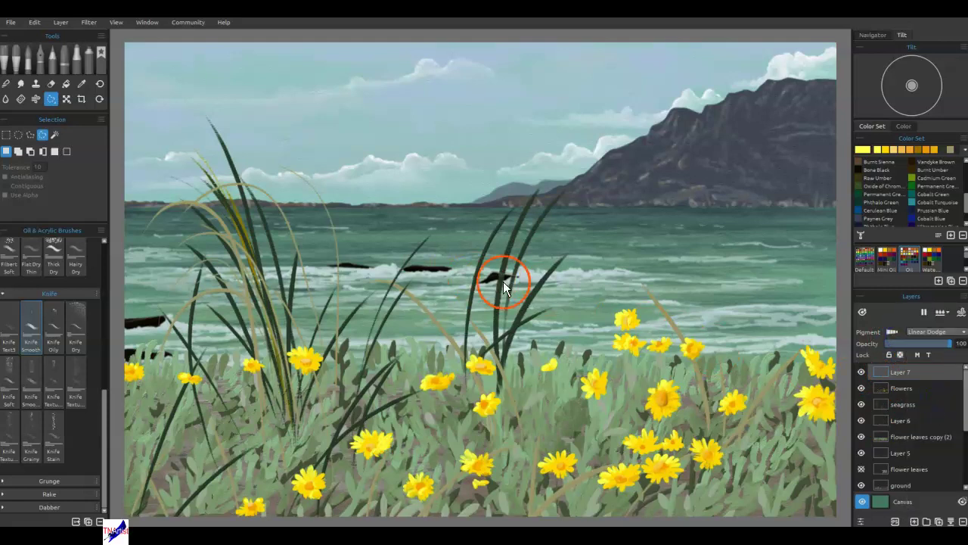
click(965, 152)
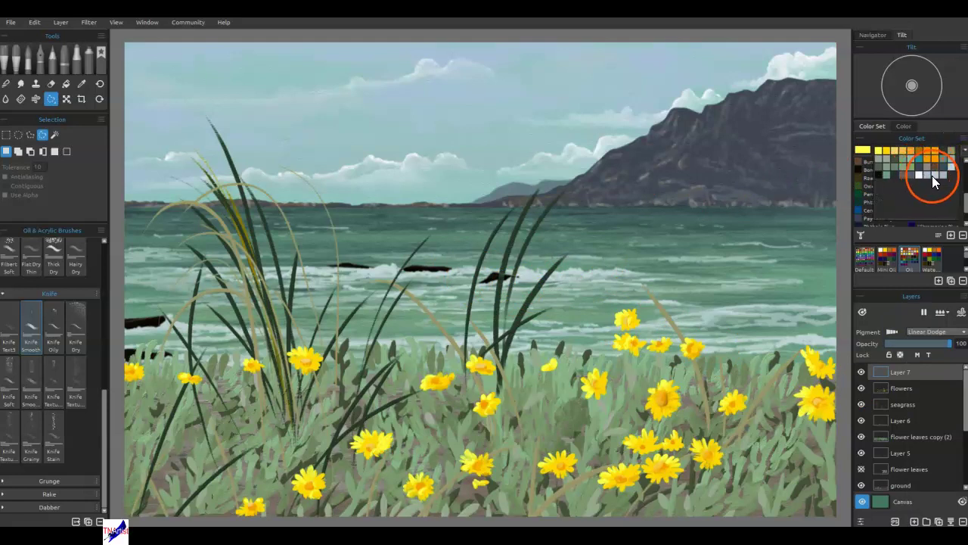
drag(936, 181, 933, 176)
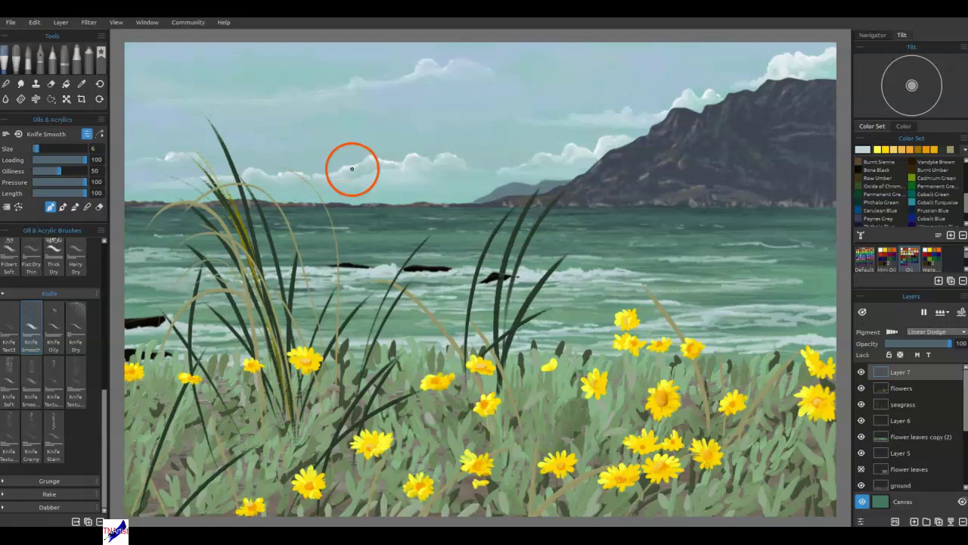
With the Sea Foam favourite brush, paint bright foam highlights along the breaking wave around the dark rocks
click(101, 53)
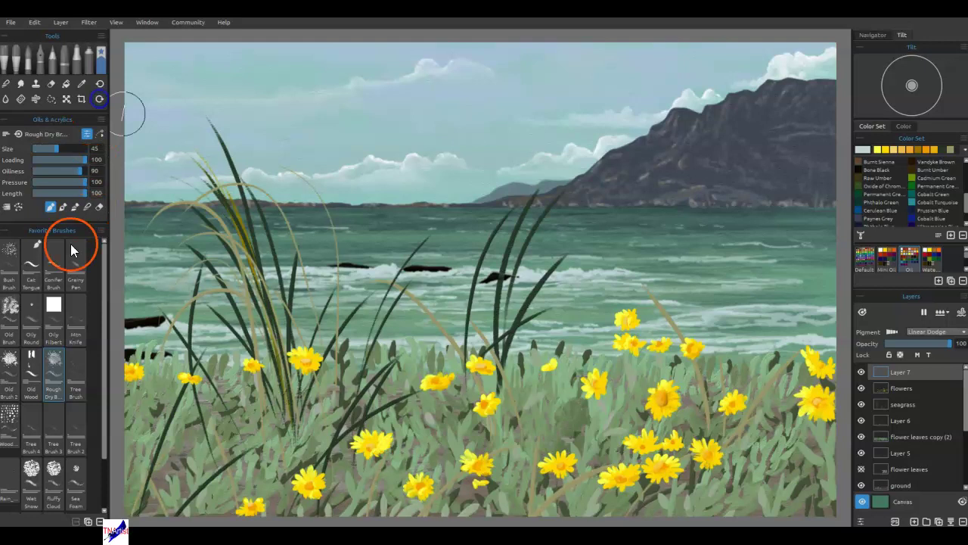
click(76, 480)
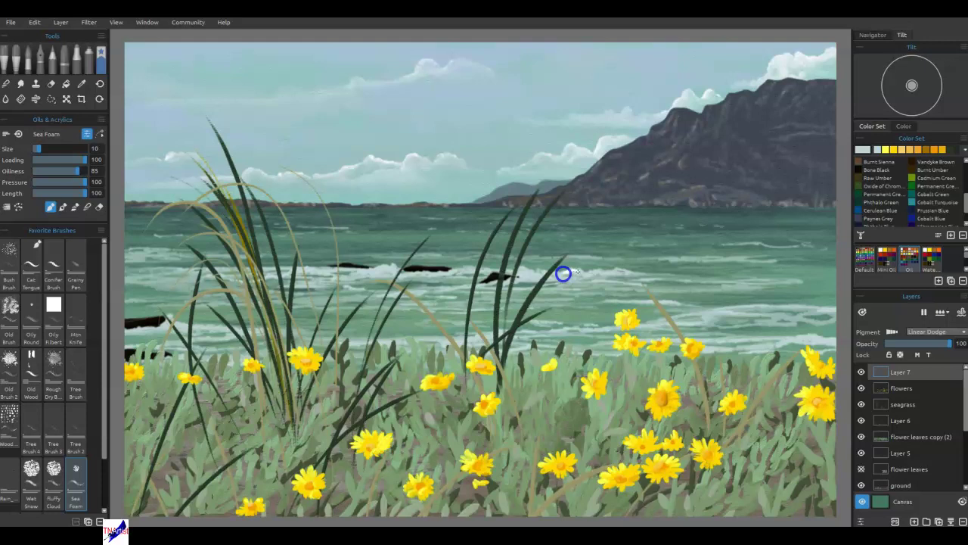
drag(564, 274, 616, 273)
drag(452, 269, 490, 268)
drag(522, 269, 529, 276)
drag(394, 269, 395, 270)
click(482, 277)
mouse_move(385, 269)
mouse_down()
mouse_move(331, 270)
mouse_move(350, 273)
mouse_up()
Add short glitter strokes across the water in front of and behind the breaking wave
mouse_move(436, 276)
mouse_down()
mouse_move(415, 277)
mouse_move(444, 268)
mouse_move(584, 277)
mouse_move(640, 301)
mouse_move(607, 301)
mouse_move(630, 301)
mouse_up()
drag(698, 309, 730, 308)
drag(602, 328, 557, 325)
mouse_move(463, 331)
mouse_down()
mouse_move(429, 334)
mouse_move(390, 315)
mouse_move(464, 304)
mouse_move(446, 292)
mouse_move(516, 289)
mouse_move(434, 283)
mouse_up()
drag(397, 243, 385, 243)
drag(469, 253, 412, 256)
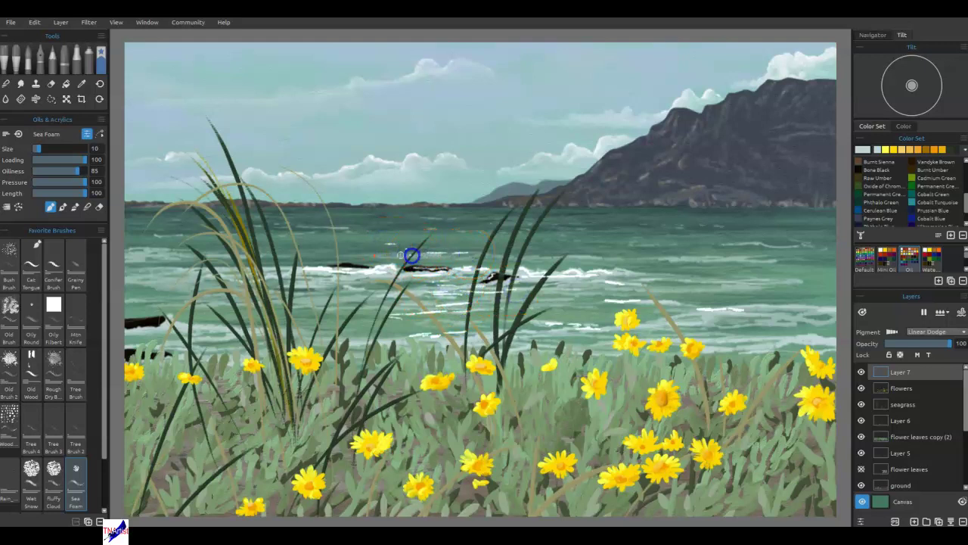
mouse_move(480, 248)
mouse_down()
mouse_move(379, 256)
mouse_move(491, 255)
mouse_move(536, 276)
mouse_move(603, 272)
mouse_move(637, 289)
mouse_up()
Blend the new glitter strokes softly into the water from the wave down to the shoreline
key(n)
mouse_move(578, 298)
mouse_down()
mouse_move(658, 301)
mouse_move(570, 302)
mouse_up()
mouse_move(764, 315)
mouse_down()
mouse_move(700, 313)
mouse_move(775, 310)
mouse_move(657, 310)
mouse_move(697, 310)
mouse_up()
mouse_move(604, 332)
mouse_down()
mouse_move(583, 332)
mouse_move(595, 329)
mouse_up()
drag(553, 328, 551, 325)
drag(488, 301, 510, 293)
mouse_move(449, 296)
mouse_down()
mouse_move(469, 293)
mouse_move(411, 287)
mouse_move(466, 283)
mouse_up()
drag(427, 280, 480, 309)
mouse_move(416, 304)
mouse_down()
mouse_move(470, 306)
mouse_move(448, 301)
mouse_move(479, 328)
mouse_up()
mouse_move(402, 339)
mouse_down()
mouse_move(514, 337)
mouse_move(359, 345)
mouse_up()
mouse_move(417, 295)
mouse_down()
mouse_move(458, 268)
mouse_move(275, 277)
mouse_move(551, 287)
mouse_move(519, 270)
mouse_move(512, 279)
mouse_up()
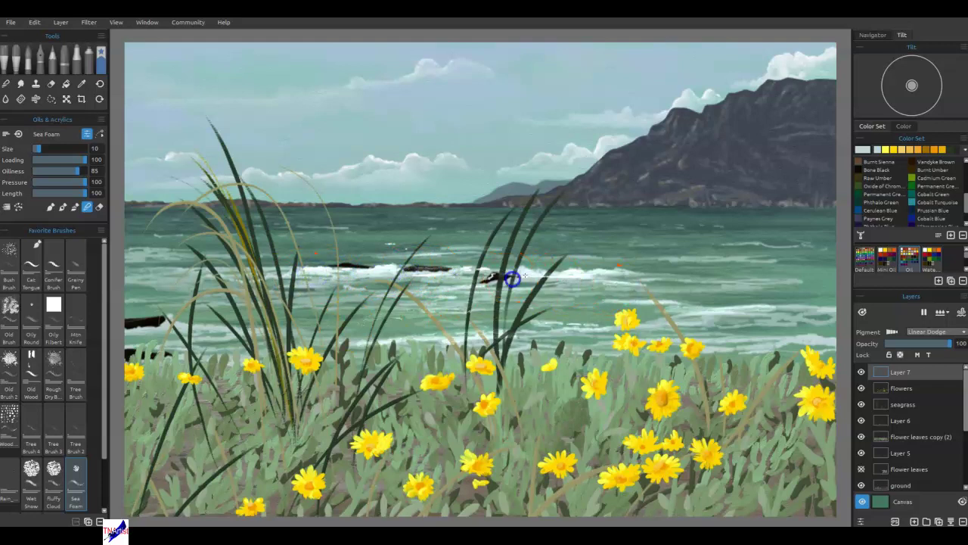
Touch up and blend the foam near the rocks and the sparkles on the water just behind the wave
click(504, 278)
click(502, 270)
click(455, 265)
click(556, 262)
mouse_move(392, 243)
mouse_down()
mouse_move(411, 255)
mouse_move(353, 241)
mouse_move(435, 240)
mouse_move(361, 241)
mouse_up()
key(b)
key(n)
mouse_move(430, 241)
mouse_down()
mouse_move(463, 240)
mouse_move(318, 241)
mouse_move(519, 242)
mouse_move(278, 239)
mouse_move(545, 242)
mouse_up()
mouse_move(486, 243)
mouse_down()
mouse_move(476, 242)
mouse_move(493, 237)
mouse_up()
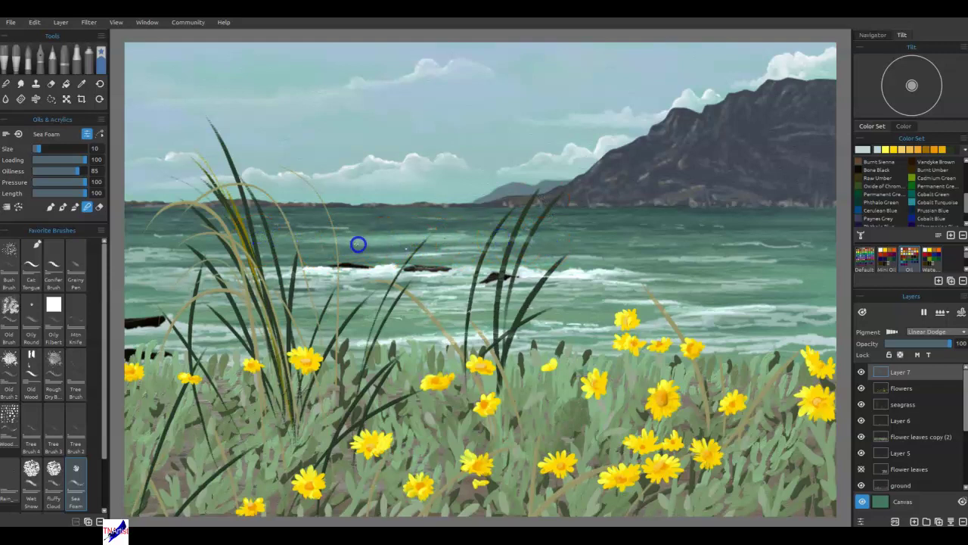
click(631, 260)
Move Layer 7 down the stack to just above Layer 5 and delete the hidden Flower leaves layer
drag(904, 387, 896, 473)
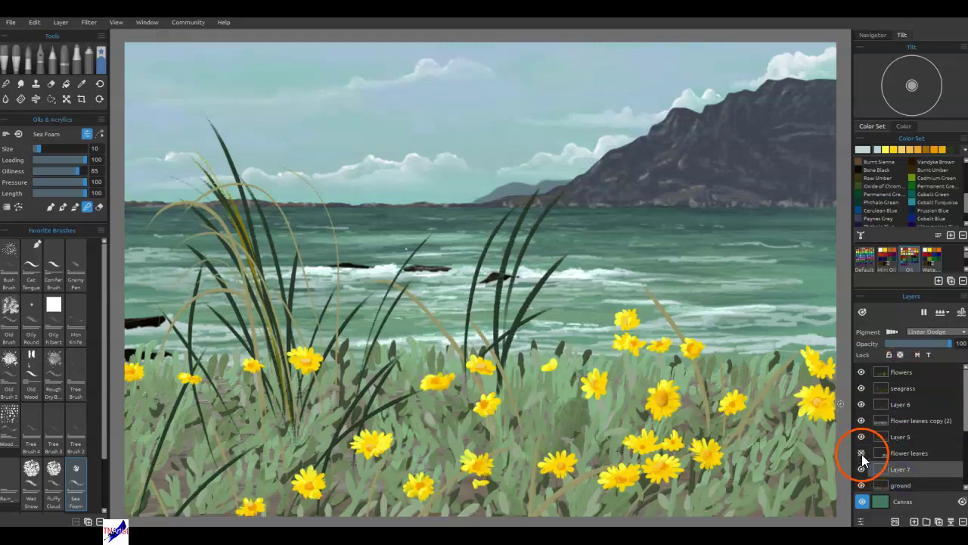
click(889, 453)
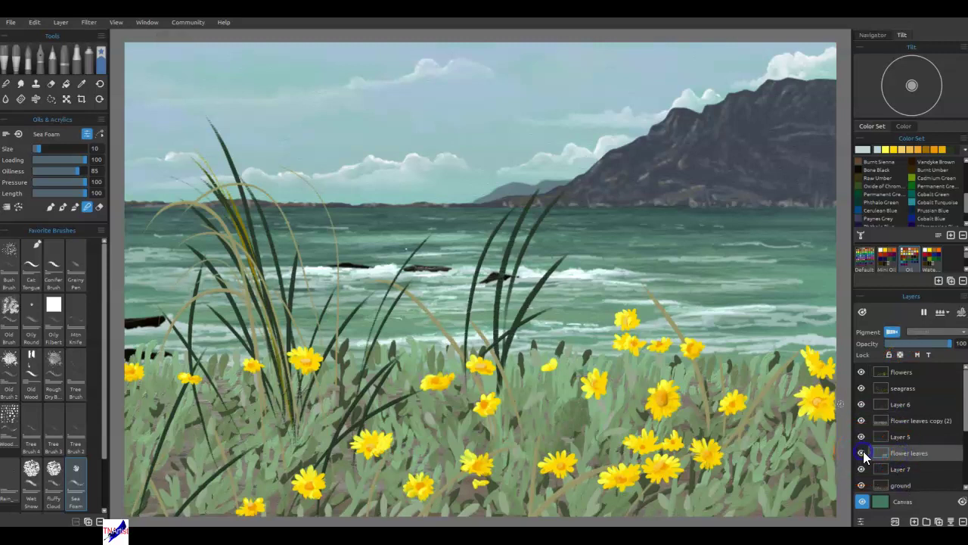
click(960, 522)
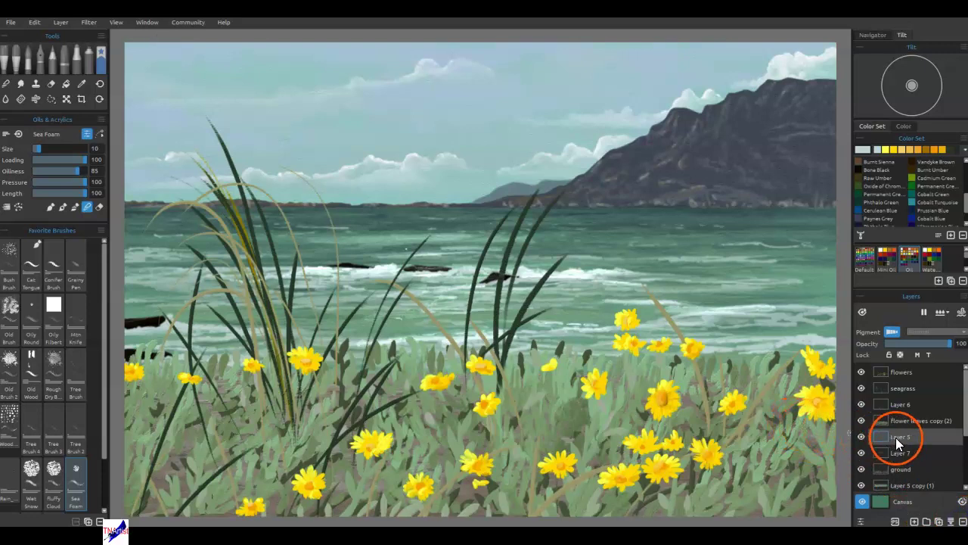
click(900, 455)
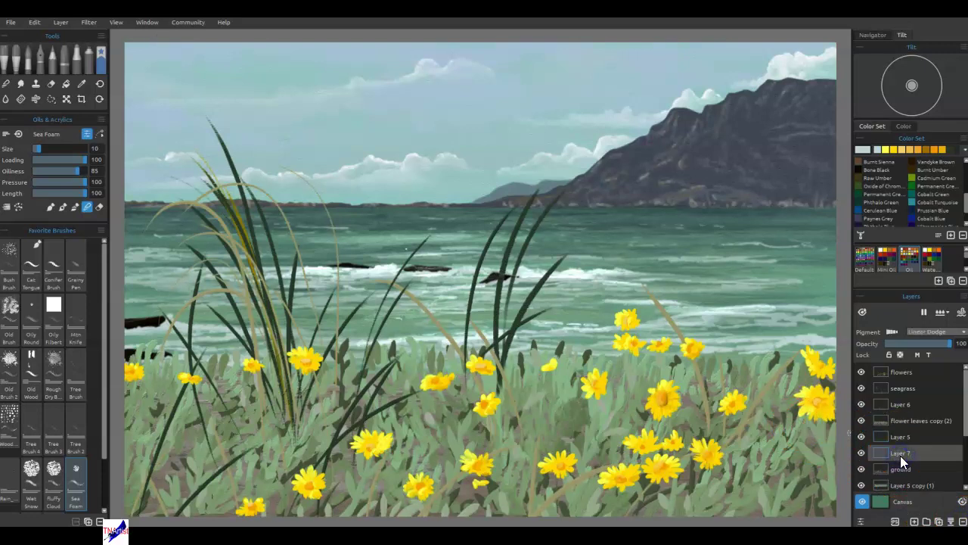
drag(900, 456, 902, 431)
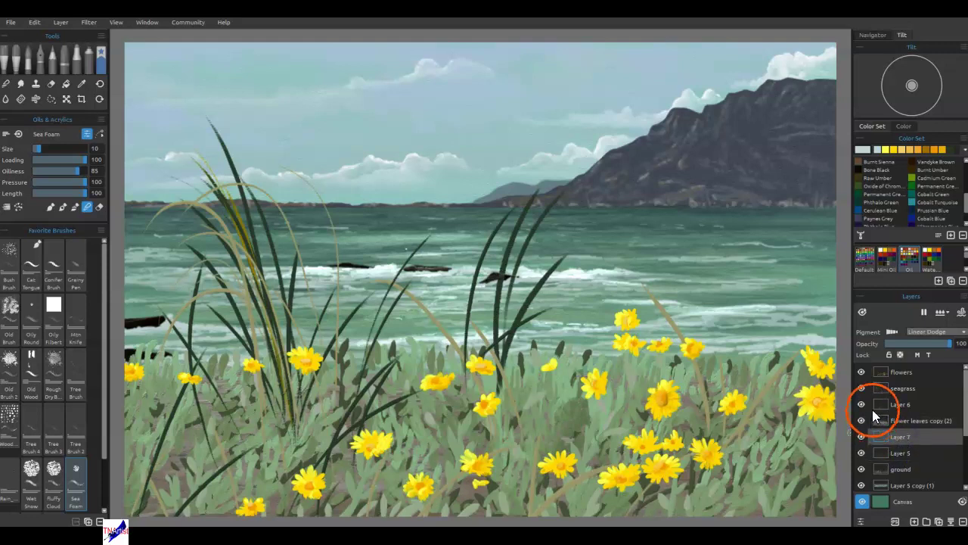
Add a new layer above the Flowers layer, set its blend mode to Linear Dodge and pick a golden yellow from the recent colours
click(907, 374)
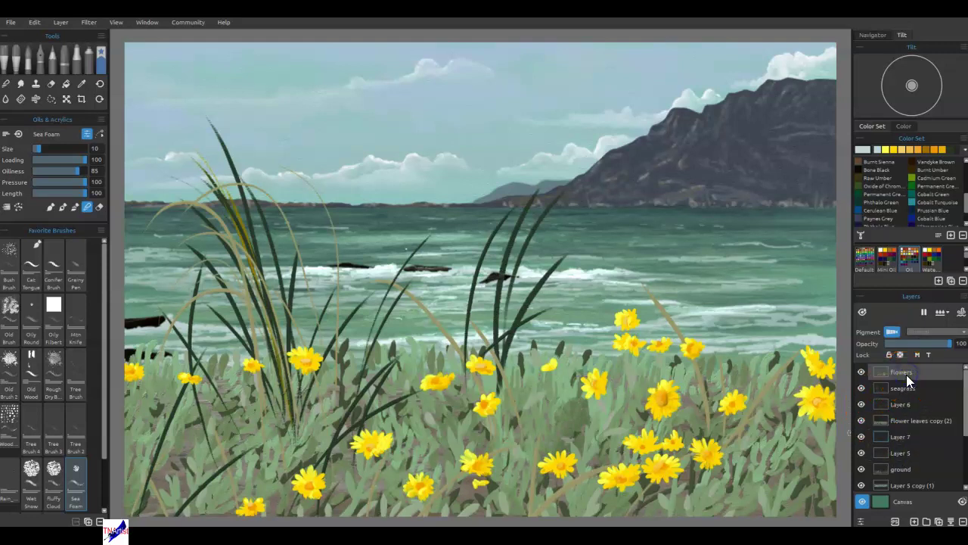
click(900, 356)
click(916, 520)
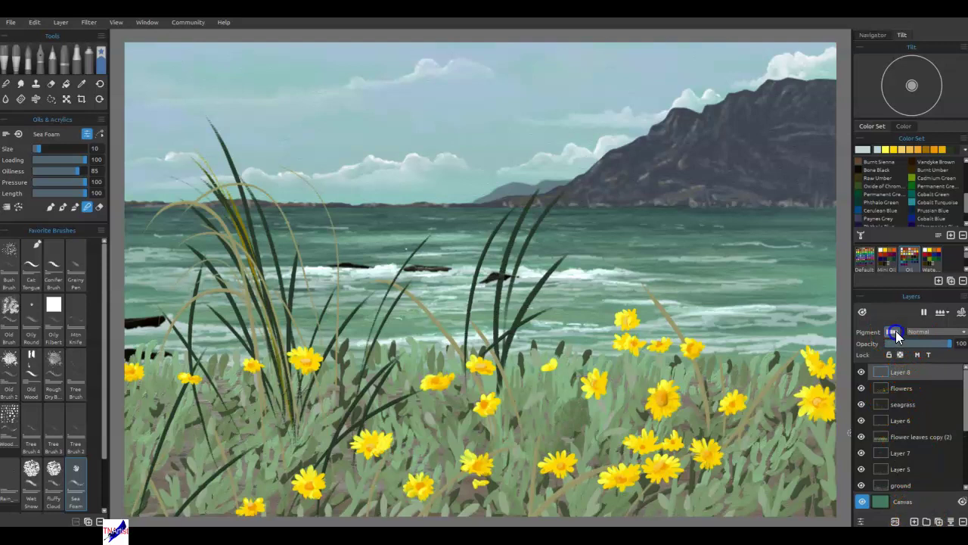
click(904, 311)
click(926, 396)
click(896, 151)
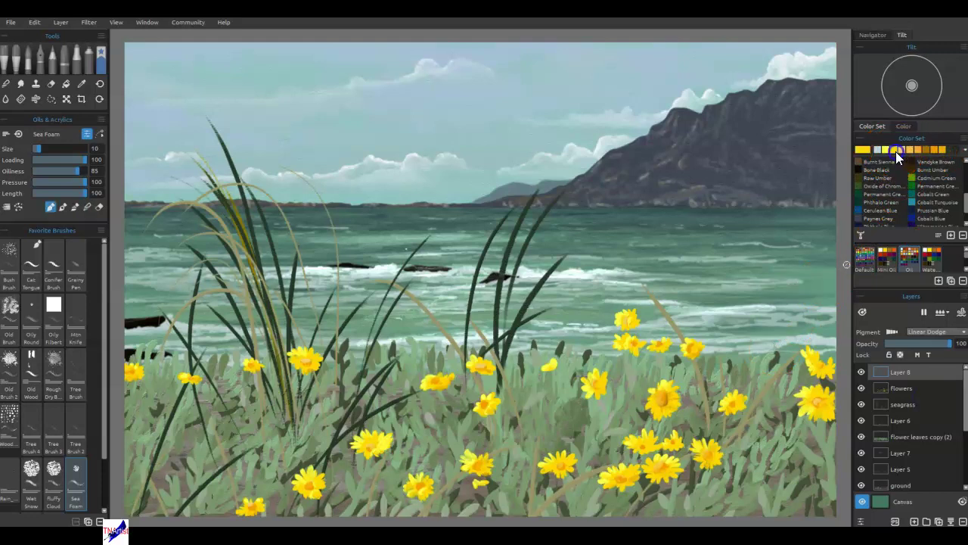
Dab yellow highlights onto the petals of the flowers across the middle and right of the meadow, and blend them
drag(697, 445, 703, 450)
click(729, 399)
click(735, 396)
drag(667, 386, 671, 388)
click(594, 385)
click(549, 367)
click(627, 320)
click(482, 373)
click(434, 382)
click(666, 388)
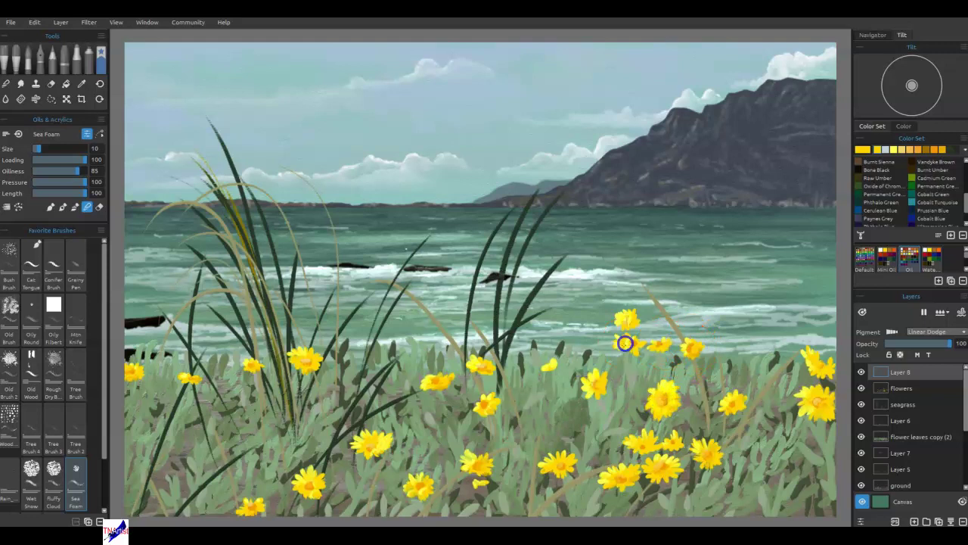
drag(631, 322, 643, 326)
Erase excess highlight from the uppermost flowers and the flower beside the central grass tuft
key(e)
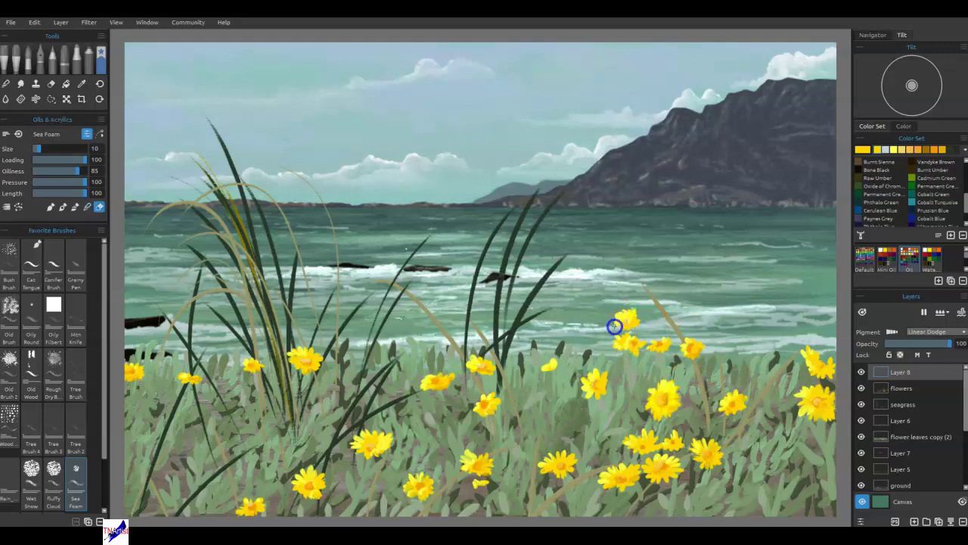
key(e)
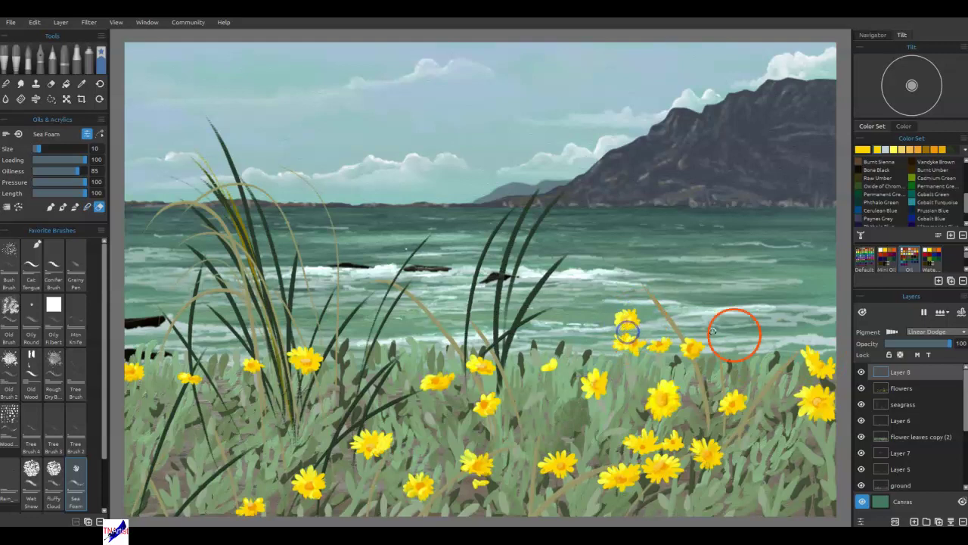
drag(478, 365, 476, 363)
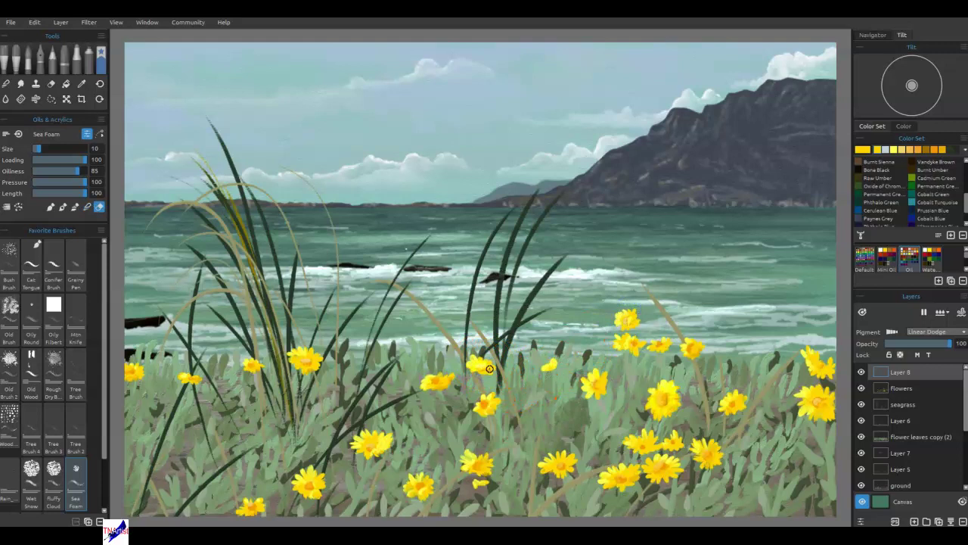
drag(485, 368, 485, 368)
key(e)
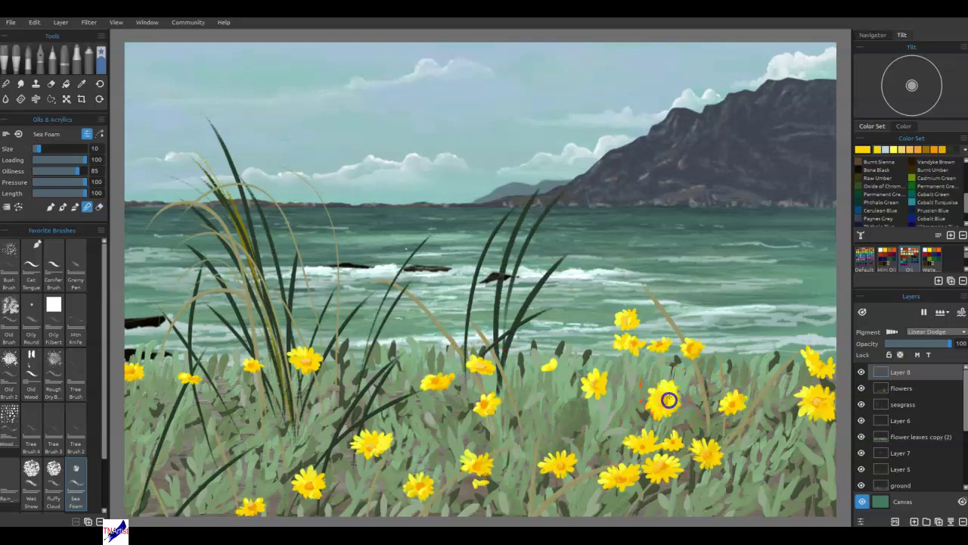
Lower the opacity of Layer 8 to 37 and change the paint colour to pale cream #fffee1
drag(930, 343, 909, 343)
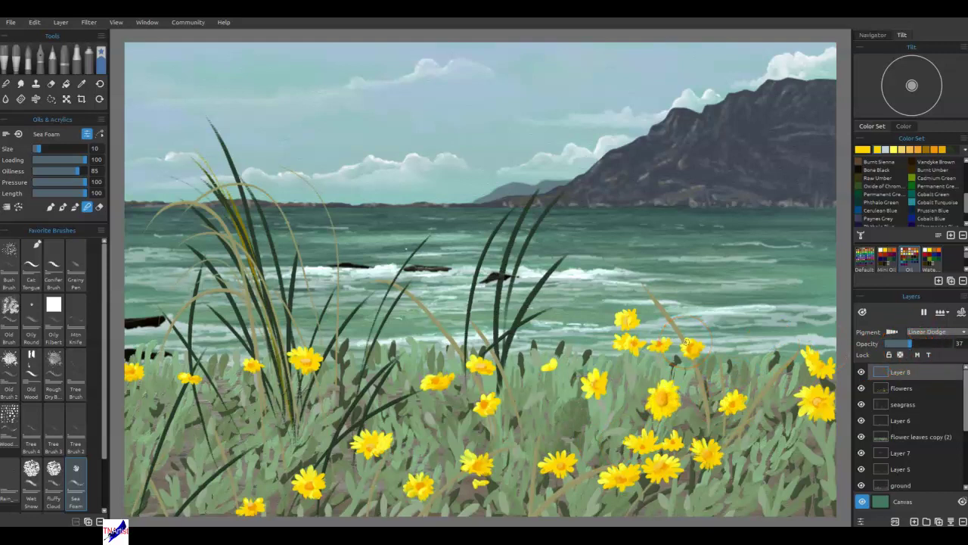
double_click(864, 149)
click(570, 264)
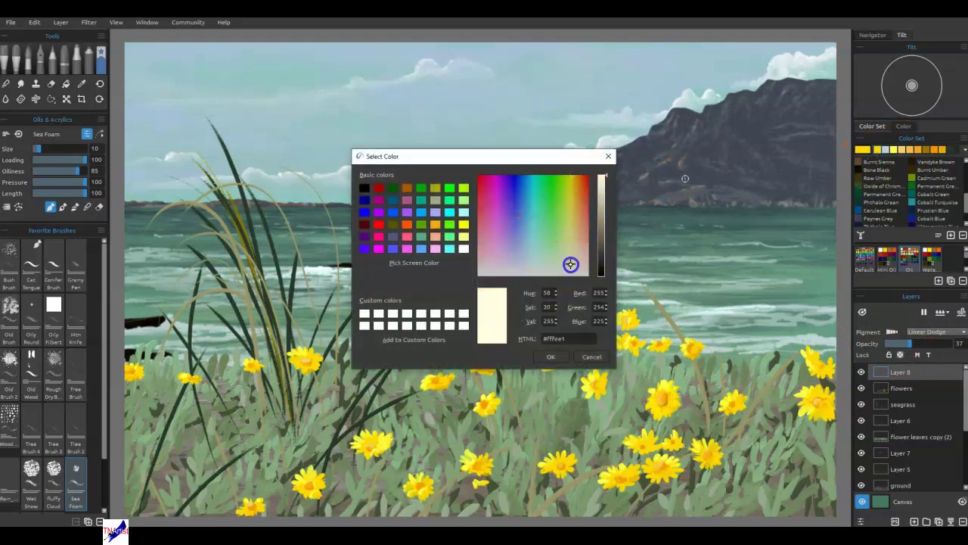
click(551, 356)
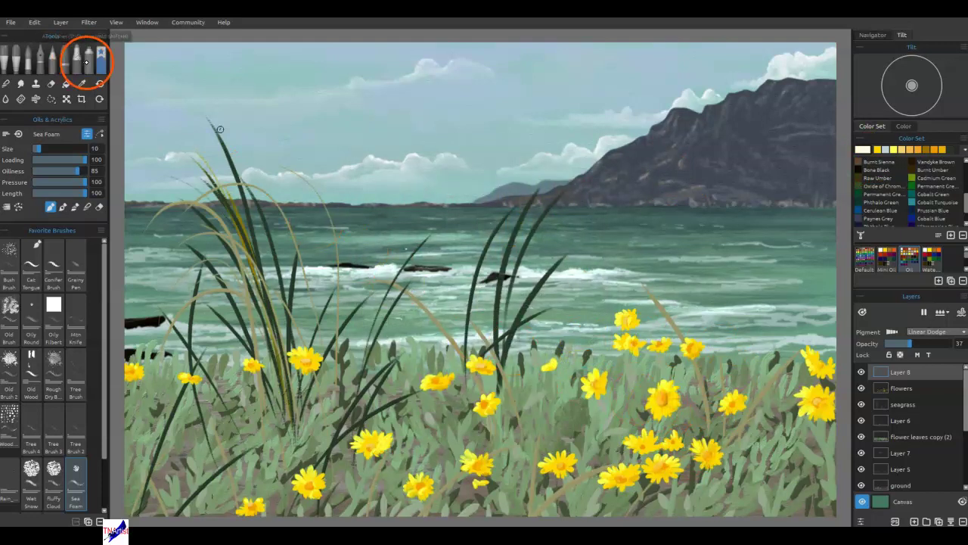
With the Spray airbrush, add soft cream light over the lower-right flowers and surrounding leaves, and blend it
key(a)
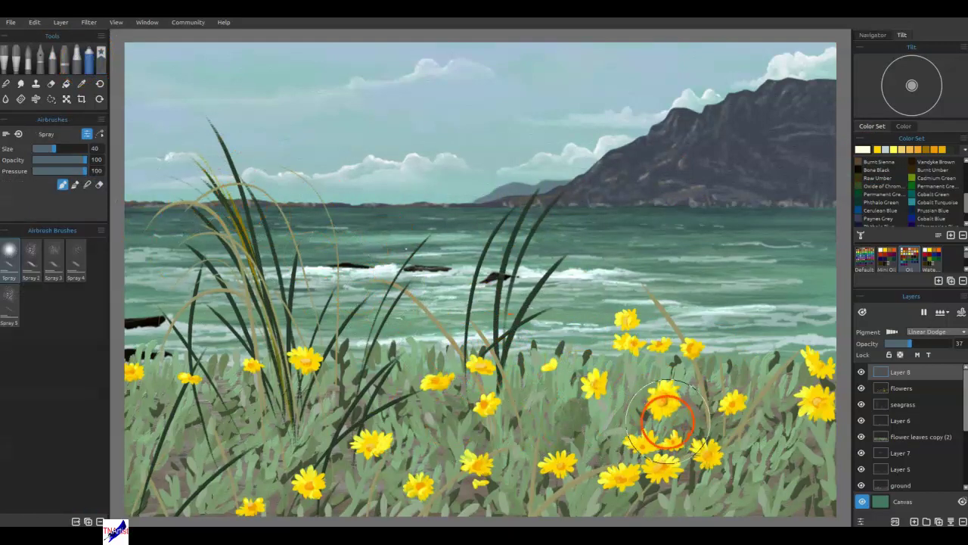
mouse_move(667, 434)
mouse_down()
mouse_move(671, 410)
mouse_move(606, 414)
mouse_move(645, 428)
mouse_move(596, 439)
mouse_move(612, 439)
mouse_move(565, 416)
mouse_move(757, 440)
mouse_move(761, 469)
mouse_move(793, 448)
mouse_move(771, 443)
mouse_up()
mouse_move(652, 391)
mouse_down()
mouse_move(636, 380)
mouse_move(617, 402)
mouse_up()
key(b)
mouse_move(701, 440)
mouse_down()
mouse_move(686, 423)
mouse_move(707, 412)
mouse_move(712, 424)
mouse_move(663, 424)
mouse_move(630, 439)
mouse_move(611, 430)
mouse_move(612, 446)
mouse_move(593, 409)
mouse_move(625, 375)
mouse_move(637, 398)
mouse_move(678, 374)
mouse_move(636, 366)
mouse_move(578, 431)
mouse_move(549, 435)
mouse_move(591, 433)
mouse_move(562, 389)
mouse_move(609, 416)
mouse_move(571, 428)
mouse_move(648, 388)
mouse_move(693, 397)
mouse_move(656, 450)
mouse_move(793, 437)
mouse_move(766, 459)
mouse_move(782, 451)
mouse_move(807, 392)
mouse_move(728, 460)
mouse_move(757, 439)
mouse_move(721, 430)
mouse_move(767, 396)
mouse_move(742, 431)
mouse_move(695, 410)
mouse_move(696, 391)
mouse_move(661, 416)
mouse_move(640, 407)
mouse_move(612, 419)
mouse_move(592, 373)
mouse_move(642, 394)
mouse_move(633, 420)
mouse_move(687, 424)
mouse_move(636, 395)
mouse_move(571, 383)
mouse_move(643, 359)
mouse_move(631, 478)
mouse_up()
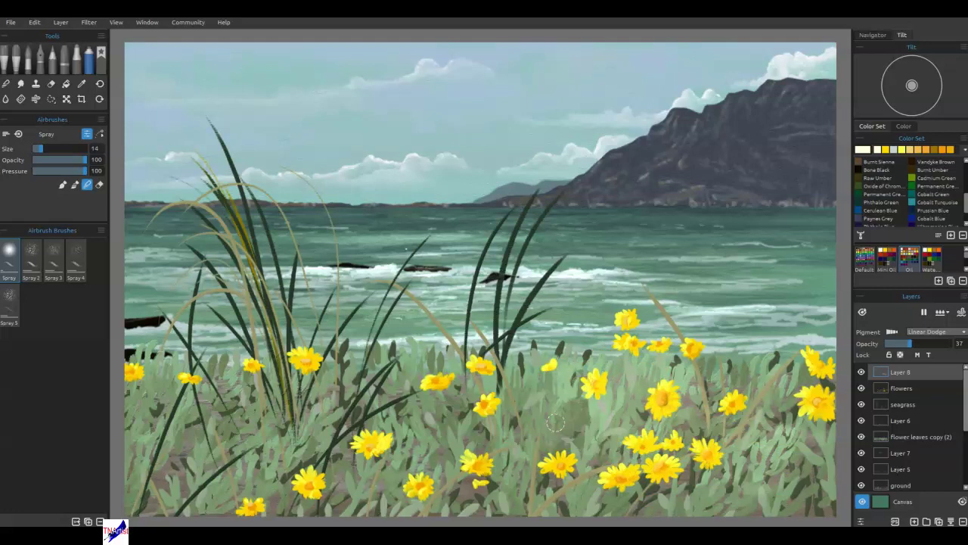
Airbrush thin light strokes on the central dark grass blades and the distant water, and blend them
mouse_move(499, 292)
mouse_down()
mouse_move(505, 314)
mouse_move(518, 306)
mouse_move(519, 264)
mouse_move(495, 320)
mouse_up()
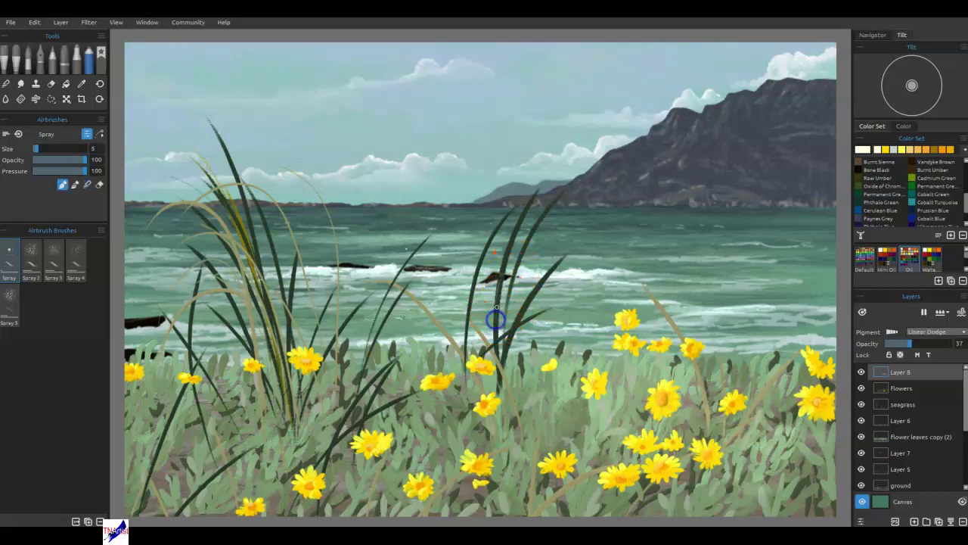
drag(513, 239, 496, 313)
key(b)
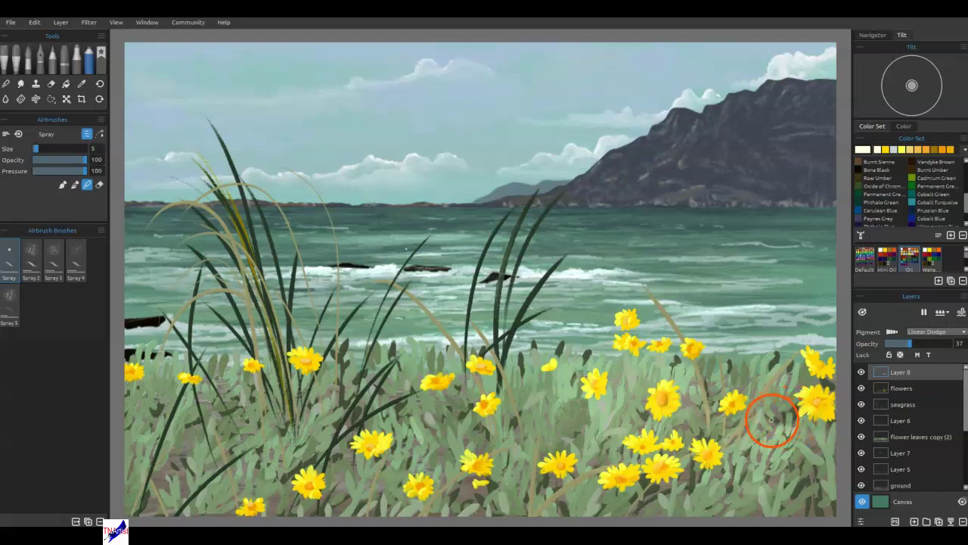
key(b)
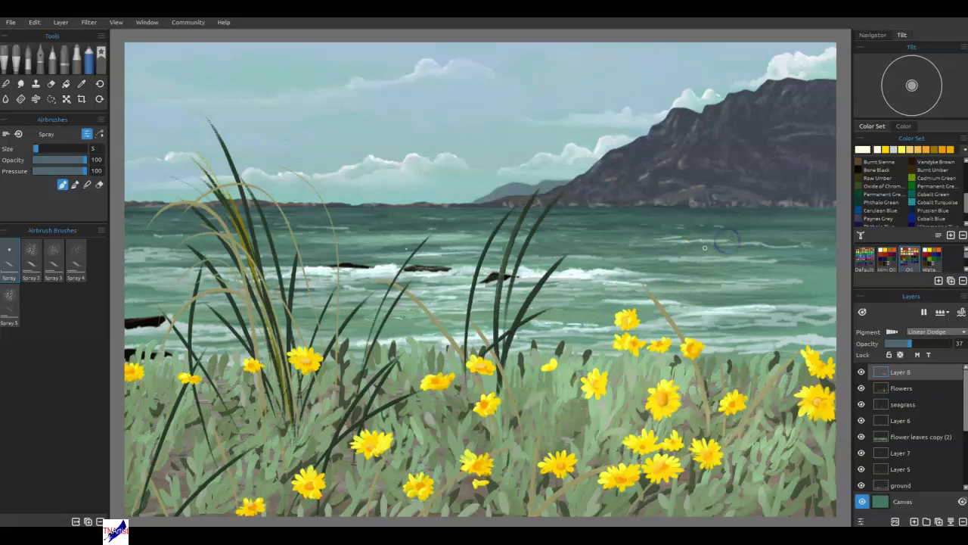
mouse_move(661, 240)
mouse_down()
mouse_move(724, 240)
mouse_move(649, 243)
mouse_move(699, 236)
mouse_move(658, 241)
mouse_up()
click(550, 250)
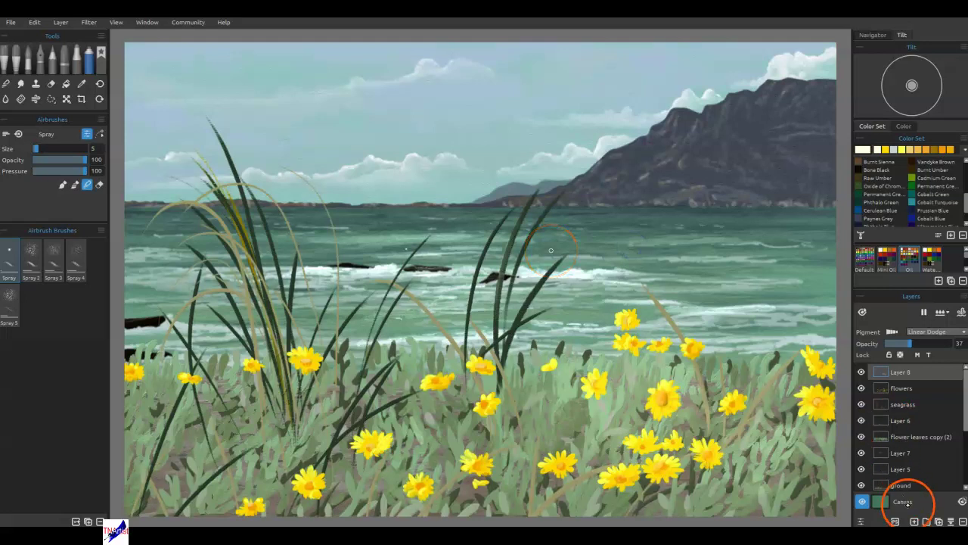
Add a new layer on top with the Multiply blend mode and pick the pale blue-grey from the recent colours
click(919, 333)
click(919, 334)
click(687, 322)
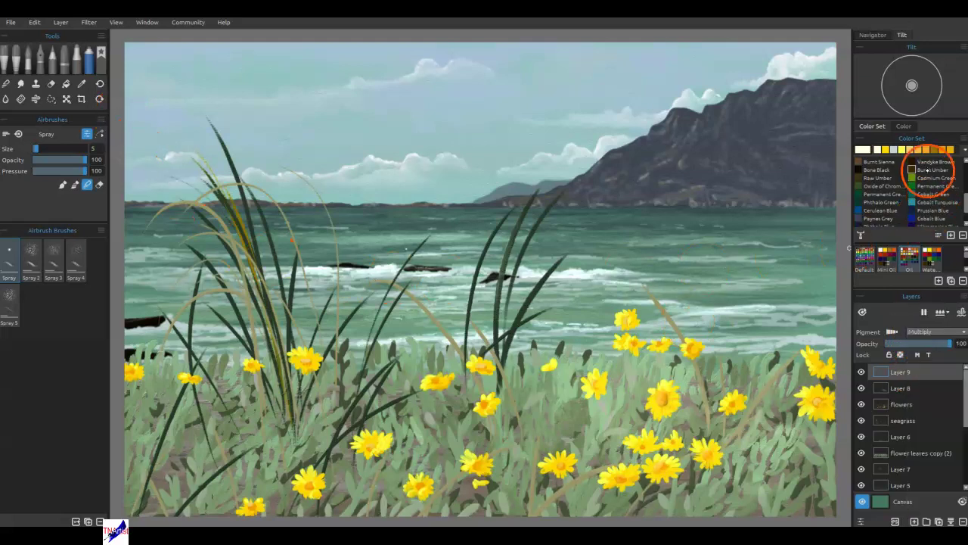
click(895, 150)
Airbrush soft shadows over the leaves in the lower-left and lower-right corners and along the bottom edge
click(147, 501)
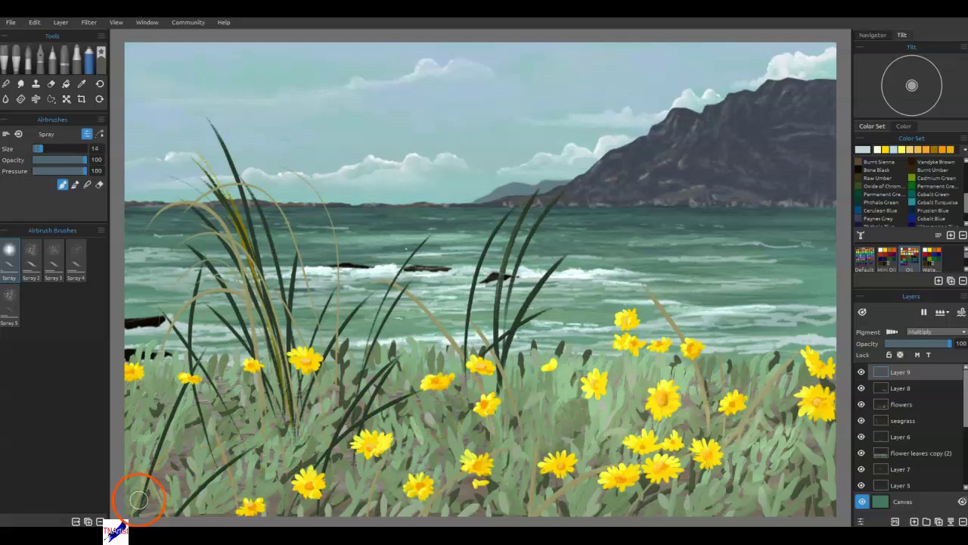
mouse_move(174, 484)
mouse_down()
mouse_move(179, 381)
mouse_move(159, 400)
mouse_move(135, 393)
mouse_move(187, 424)
mouse_move(134, 361)
mouse_move(202, 444)
mouse_move(234, 427)
mouse_up()
drag(181, 402, 186, 349)
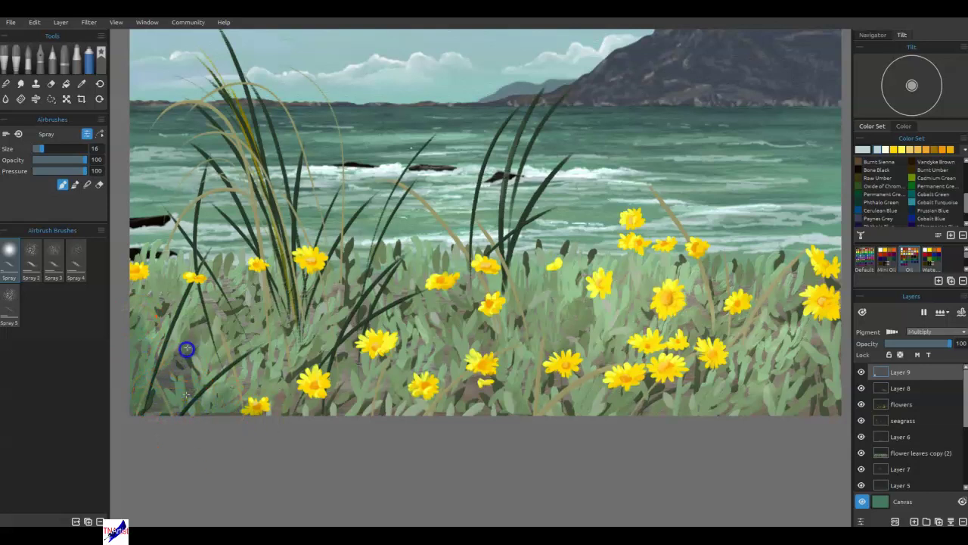
mouse_move(611, 385)
mouse_down()
mouse_move(703, 404)
mouse_move(612, 398)
mouse_up()
mouse_move(714, 406)
mouse_down()
mouse_move(725, 406)
mouse_move(731, 372)
mouse_move(721, 369)
mouse_up()
mouse_move(666, 417)
mouse_down()
mouse_move(644, 396)
mouse_move(554, 415)
mouse_up()
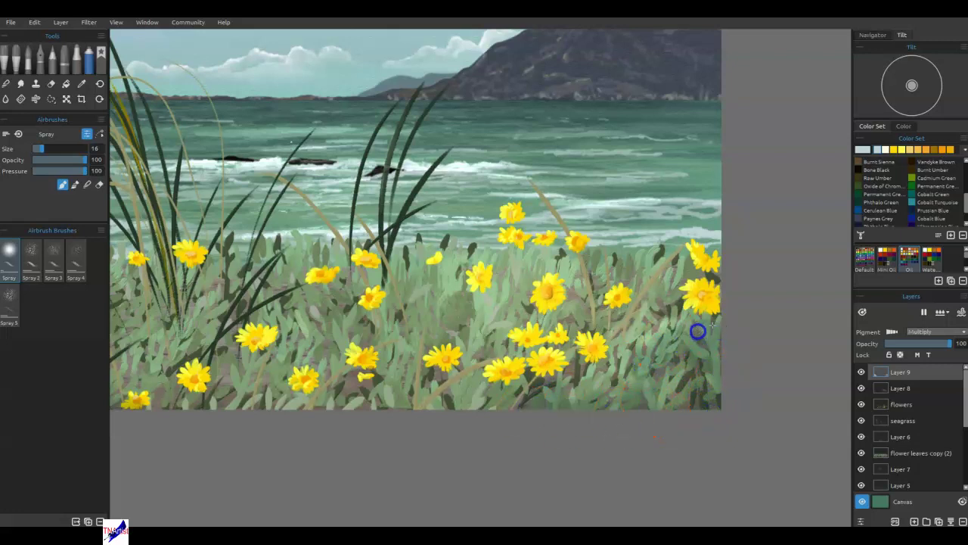
mouse_move(715, 266)
mouse_down()
mouse_move(692, 359)
mouse_move(647, 337)
mouse_move(621, 397)
mouse_move(468, 433)
mouse_move(472, 426)
mouse_move(447, 424)
mouse_up()
mouse_move(401, 389)
mouse_down()
mouse_move(474, 425)
mouse_move(684, 411)
mouse_move(691, 367)
mouse_move(670, 415)
mouse_move(582, 413)
mouse_move(730, 382)
mouse_move(721, 273)
mouse_move(413, 421)
mouse_move(398, 352)
mouse_move(392, 432)
mouse_up()
Blend the shadows into the leaves around the lower-right flowers
key(n)
drag(558, 371, 655, 405)
drag(450, 347, 747, 312)
mouse_move(383, 370)
mouse_down()
mouse_move(370, 305)
mouse_move(334, 272)
mouse_move(400, 374)
mouse_move(411, 294)
mouse_move(459, 355)
mouse_up()
Airbrush further shadows between the flowers and along the bottom of the meadow
key(b)
mouse_move(523, 359)
mouse_down()
mouse_move(524, 292)
mouse_move(525, 335)
mouse_move(552, 255)
mouse_move(515, 265)
mouse_move(520, 239)
mouse_move(516, 265)
mouse_move(415, 291)
mouse_move(376, 261)
mouse_up()
mouse_move(725, 297)
mouse_down()
mouse_move(707, 251)
mouse_move(709, 292)
mouse_move(662, 373)
mouse_move(651, 353)
mouse_move(626, 369)
mouse_up()
drag(776, 386, 457, 383)
click(496, 291)
mouse_move(558, 314)
mouse_down()
mouse_move(466, 308)
mouse_move(480, 301)
mouse_up()
mouse_move(558, 263)
mouse_down()
mouse_move(578, 237)
mouse_move(603, 341)
mouse_move(593, 341)
mouse_move(576, 376)
mouse_move(532, 371)
mouse_move(541, 363)
mouse_move(487, 376)
mouse_up()
click(697, 387)
mouse_move(690, 352)
mouse_down()
mouse_move(417, 404)
mouse_move(381, 452)
mouse_up()
drag(532, 450, 678, 408)
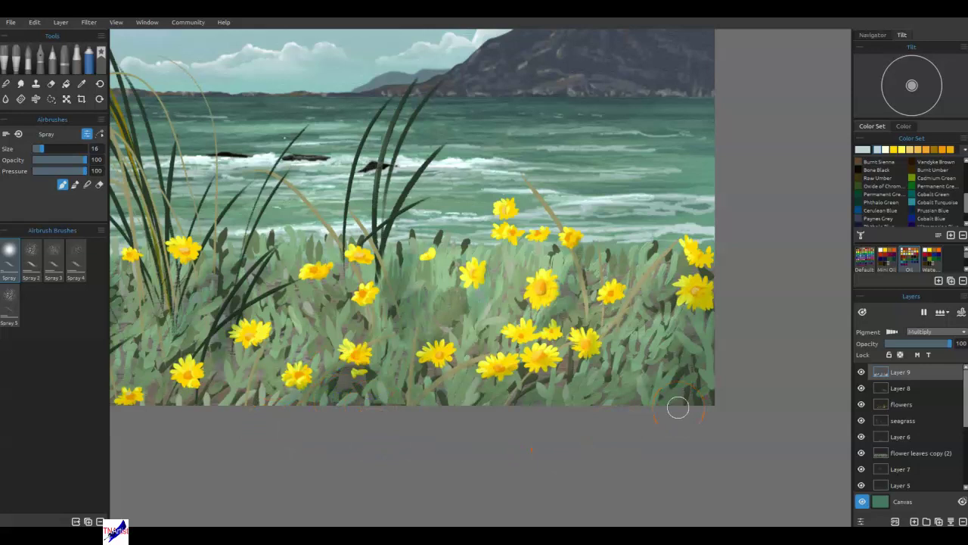
Airbrush a shadow over the right side of the mountain, blend it, and fit the whole painting in view
scroll(627, 302, up, 5)
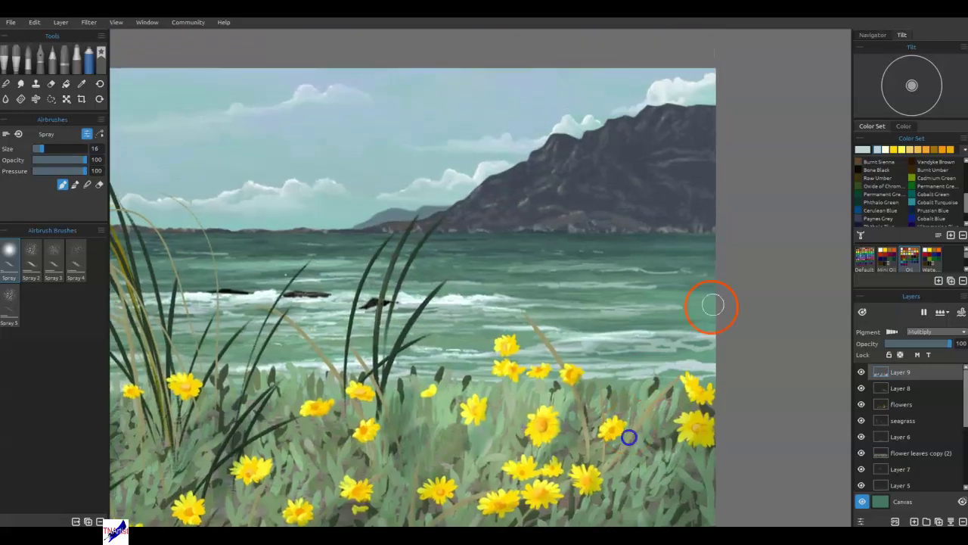
mouse_move(703, 174)
mouse_down()
mouse_move(668, 224)
mouse_move(724, 116)
mouse_up()
mouse_move(705, 253)
mouse_down()
mouse_move(702, 262)
mouse_move(705, 213)
mouse_move(638, 196)
mouse_up()
key(b)
mouse_move(676, 150)
mouse_down()
mouse_move(632, 162)
mouse_move(643, 162)
mouse_move(691, 137)
mouse_move(674, 123)
mouse_move(612, 138)
mouse_move(669, 117)
mouse_up()
mouse_move(721, 156)
mouse_down()
mouse_move(716, 201)
mouse_move(703, 213)
mouse_up()
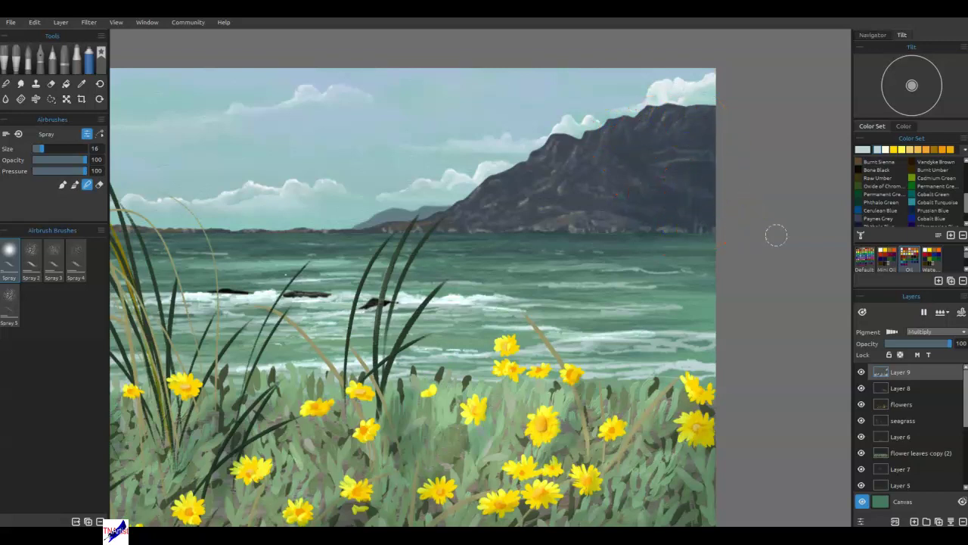
key(ctrl+0)
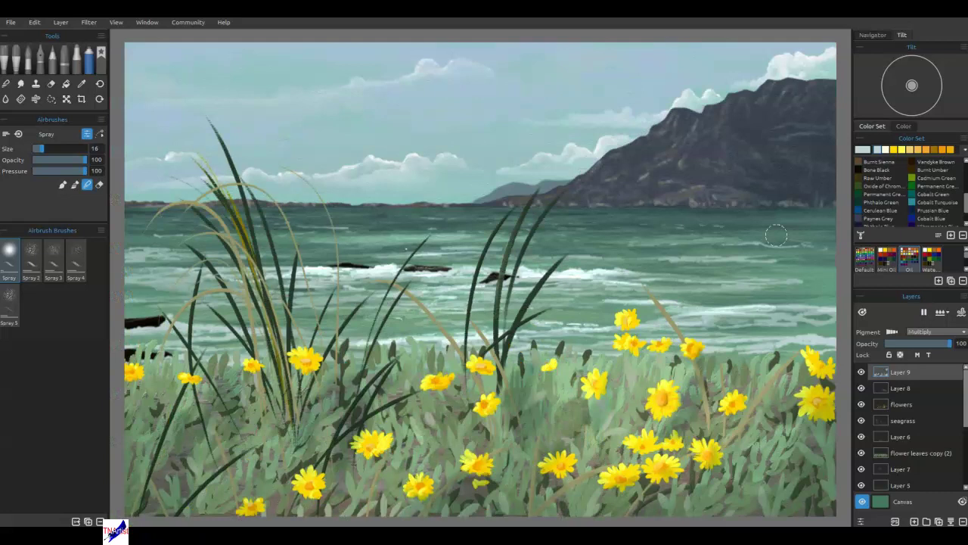
Blend the shadow among the leaves near the right-hand flowers and airbrush soft shadows across the left side of the meadow
drag(728, 371, 782, 368)
key(b)
click(752, 389)
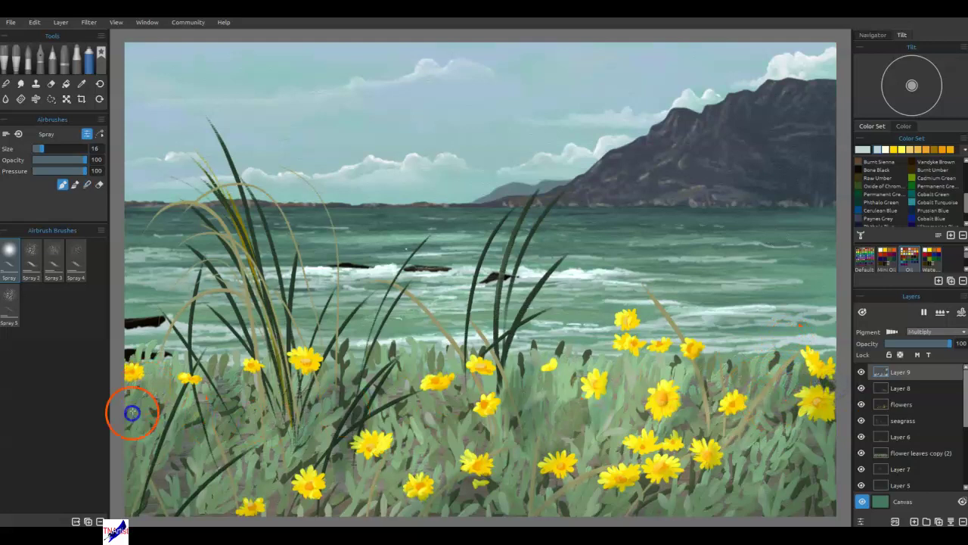
click(190, 421)
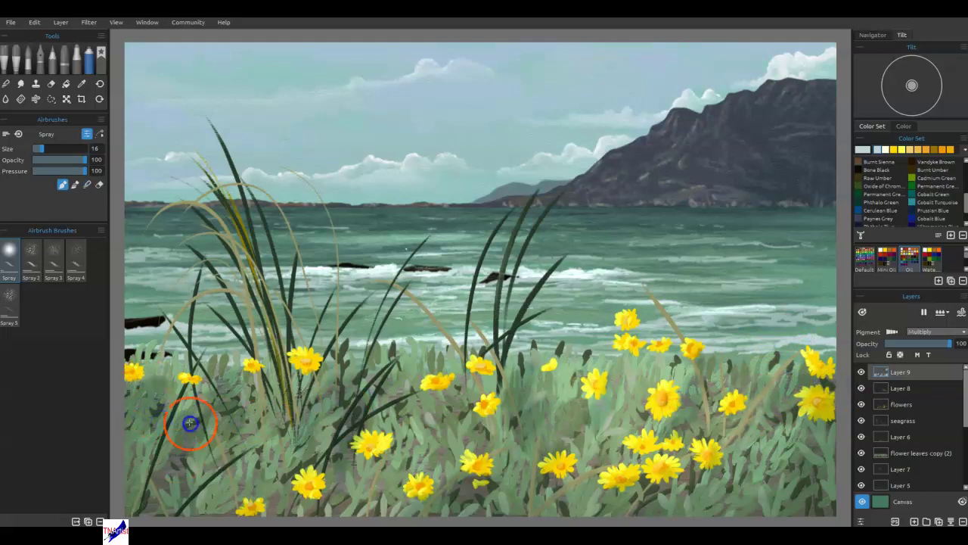
click(264, 419)
click(232, 447)
click(158, 508)
Blend the shadow around the flower beside the tall grass and airbrush soft shadows below it and around the middle flowers
key(n)
click(325, 337)
click(320, 376)
key(b)
click(321, 439)
click(564, 393)
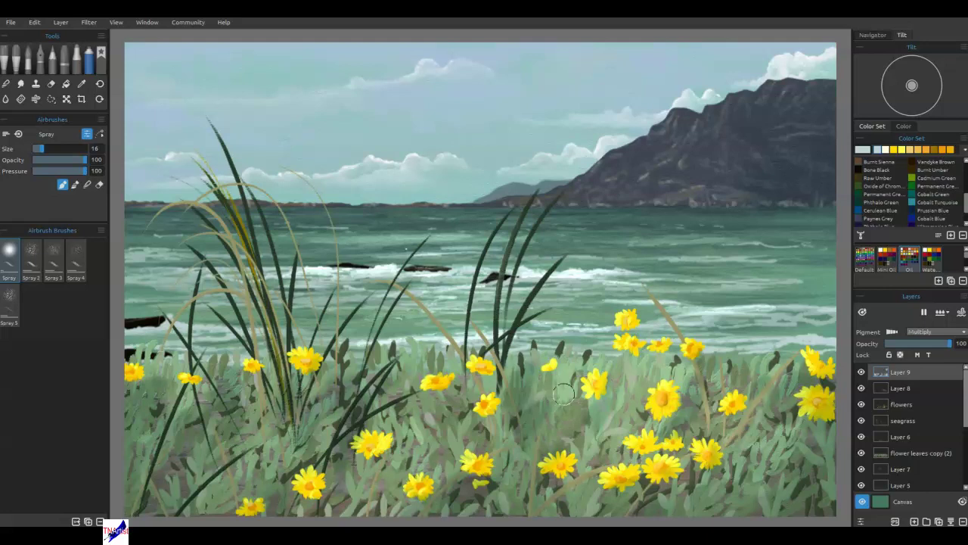
click(593, 382)
Compare the painting with Layer 8 hidden and shown, and add a new layer above Layer 9
click(906, 391)
click(862, 388)
click(862, 388)
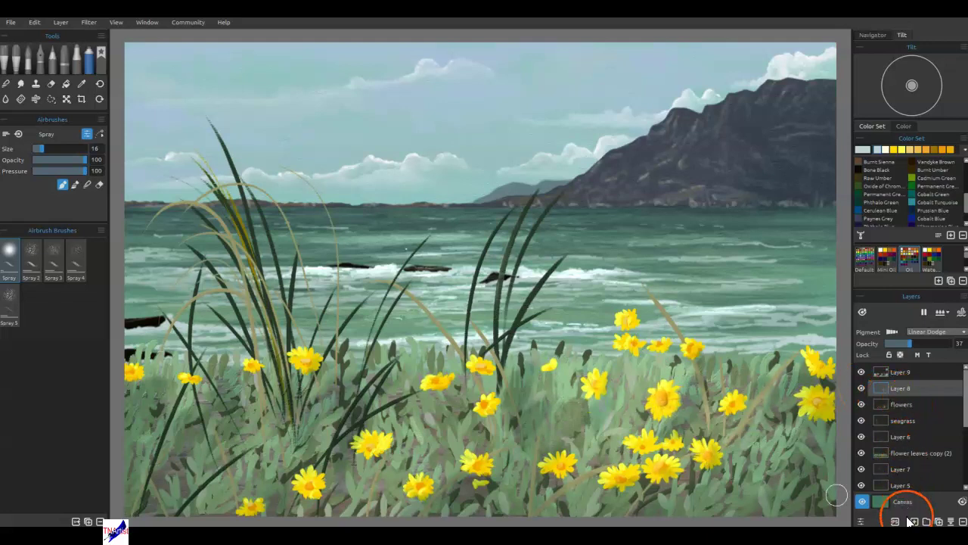
click(895, 373)
click(914, 521)
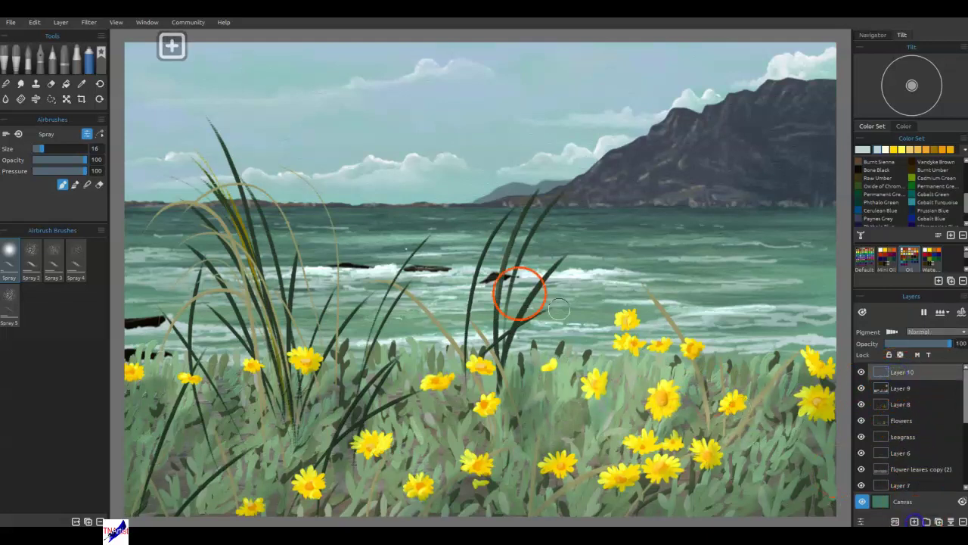
Paint five small off-white birds above the left-hand clouds with the Dip Pen at size 3
click(43, 66)
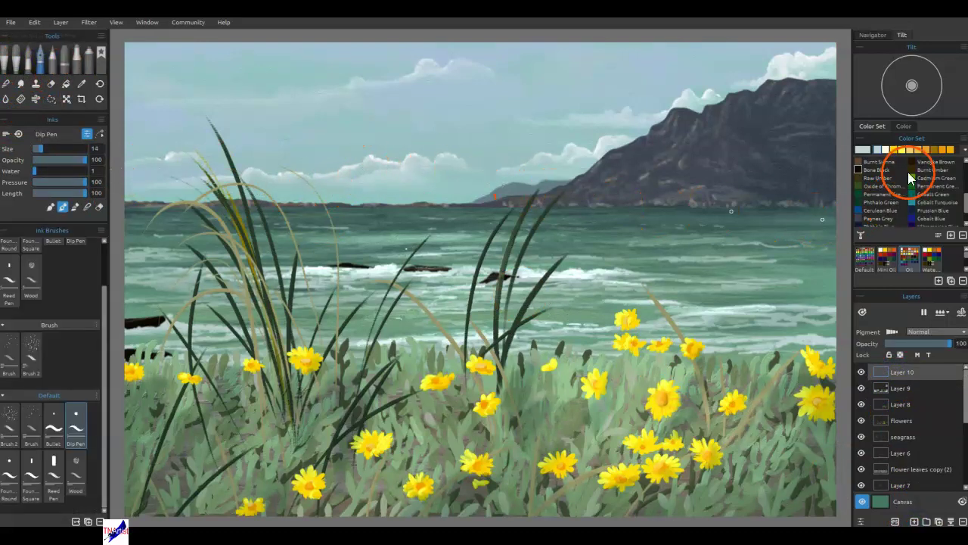
scroll(493, 108, up, 3)
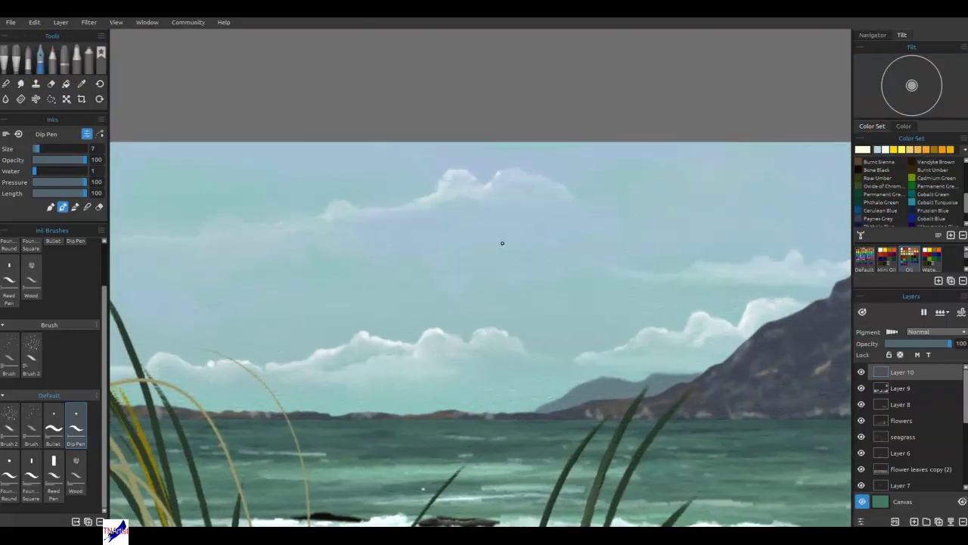
drag(315, 312, 322, 311)
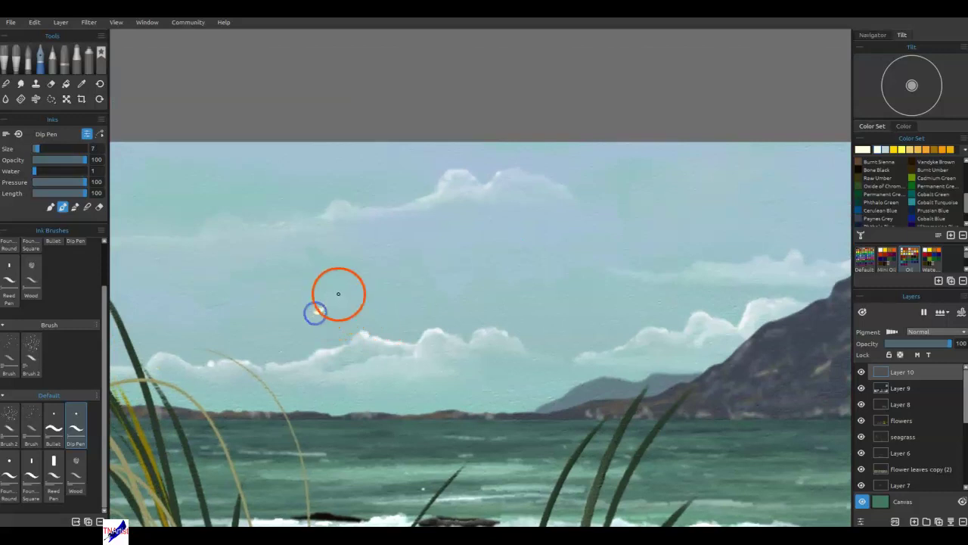
key(ctrl+z)
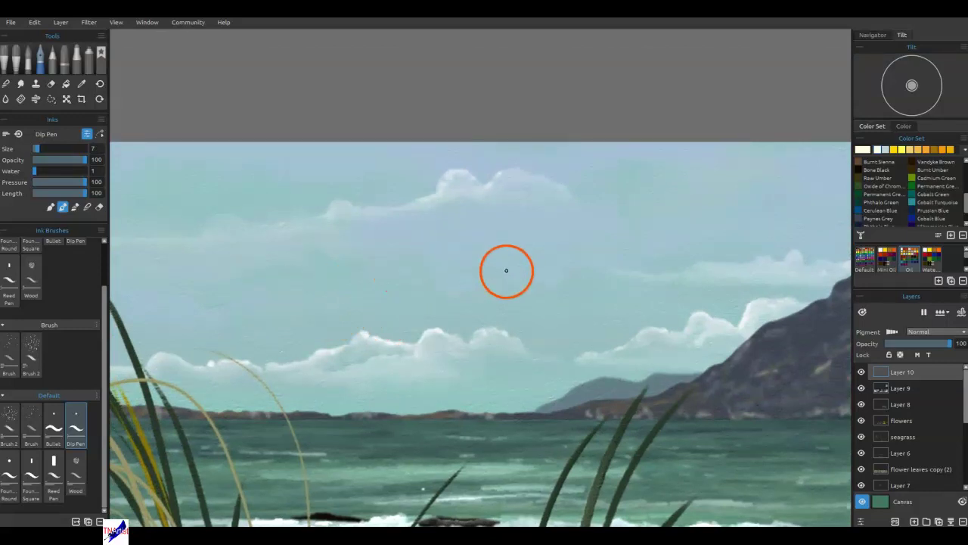
key(bracketleft)
drag(340, 301, 350, 298)
drag(291, 319, 335, 323)
drag(291, 295, 296, 292)
drag(429, 307, 441, 305)
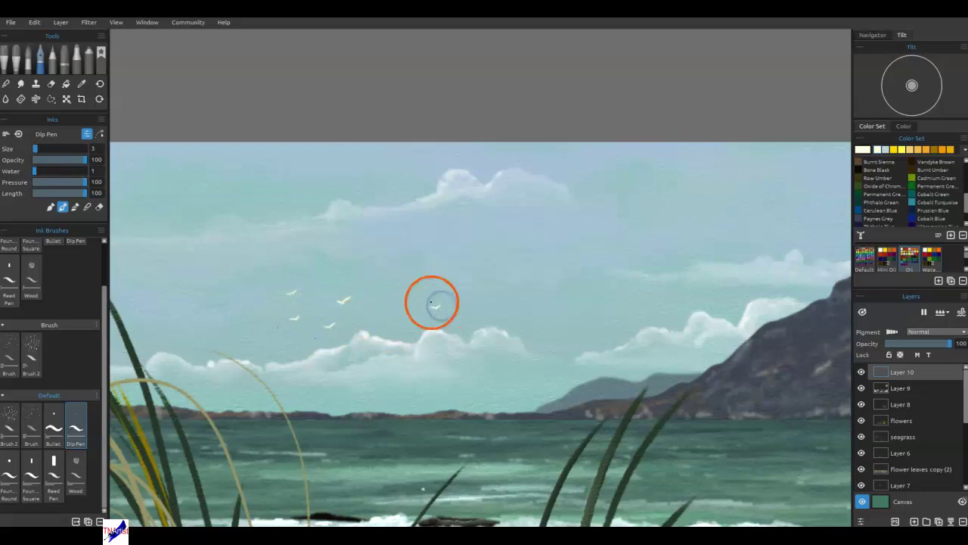
Add more small birds higher in the sky and near the clouds by the mountain, and fit the whole painting in view
drag(420, 254, 432, 250)
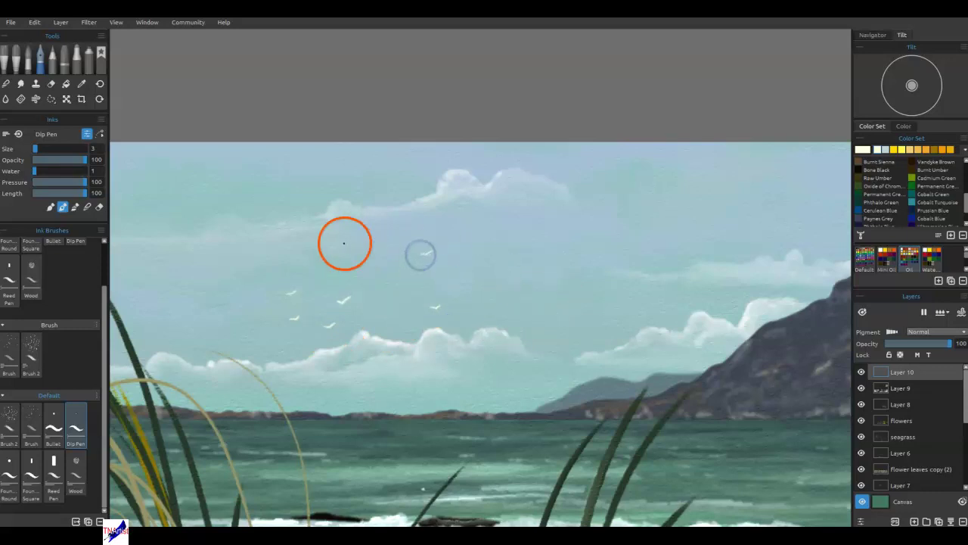
drag(342, 245, 353, 242)
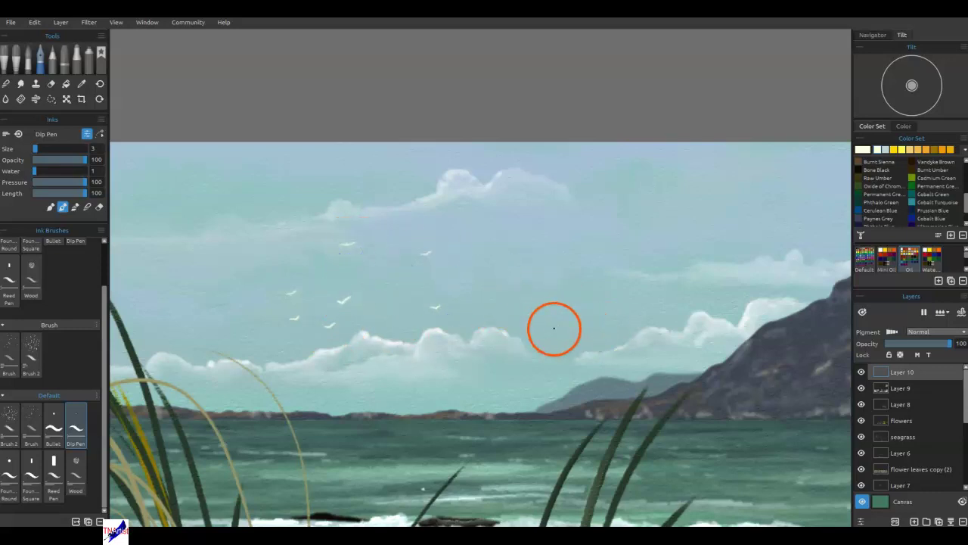
drag(576, 334, 587, 332)
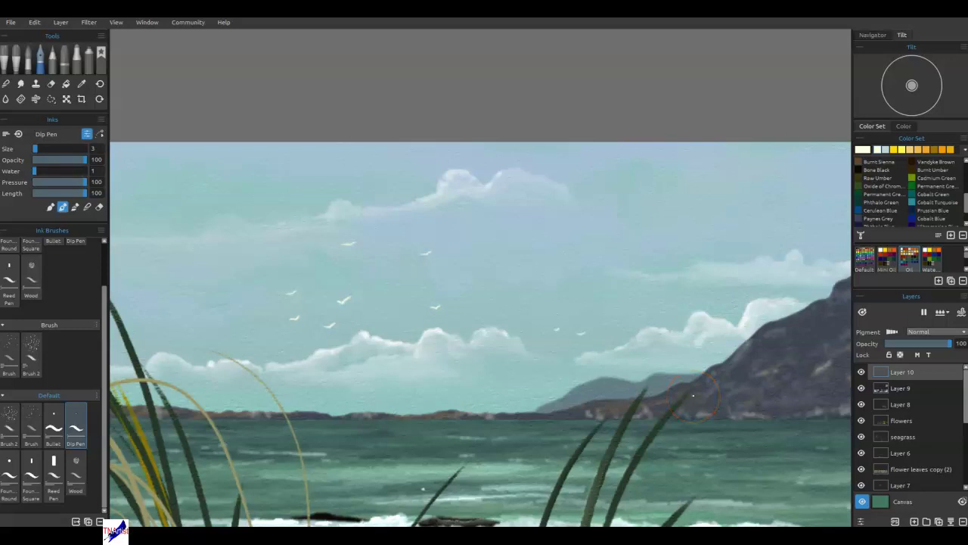
key(ctrl+0)
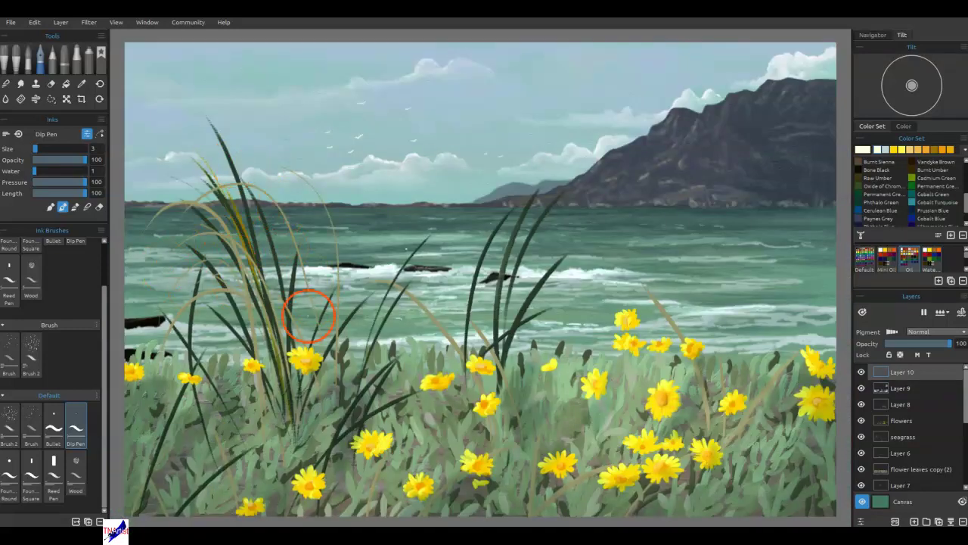
Apply a Gaussian Blur with radius 1 to the birds layer
click(93, 23)
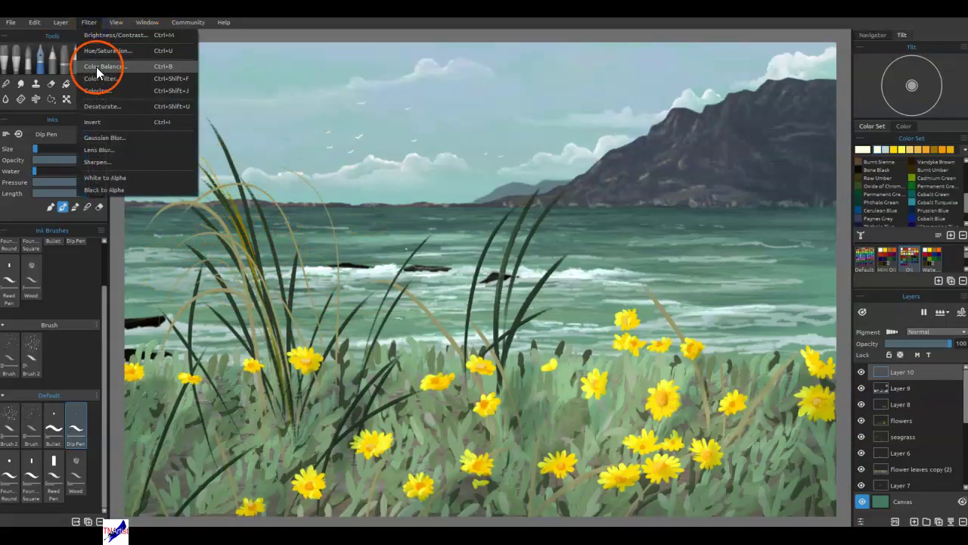
click(104, 138)
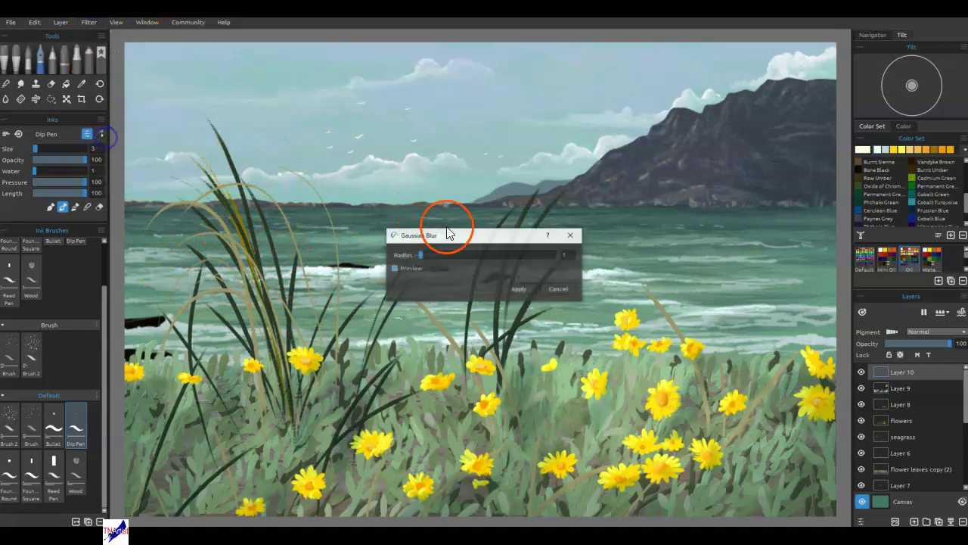
click(526, 289)
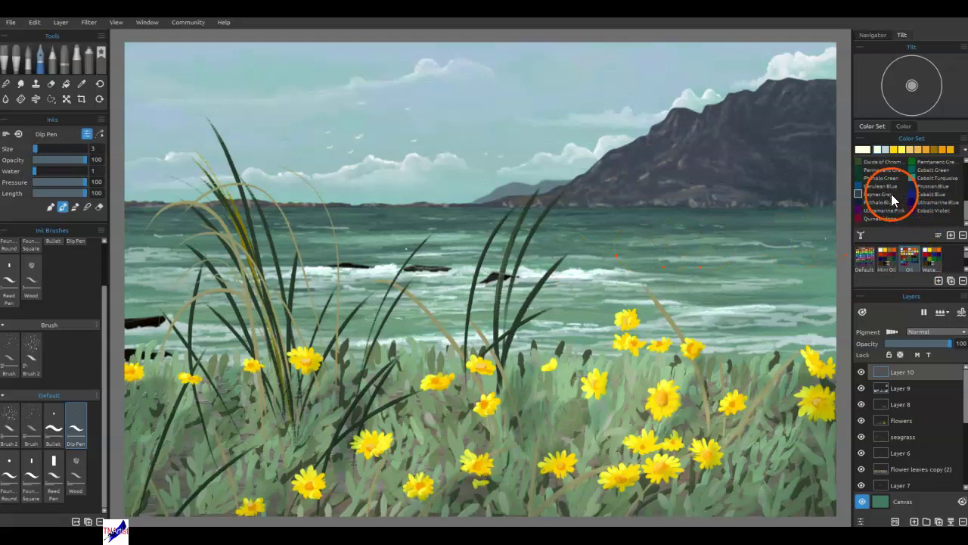
Choose the Alizarin Crimson color and the Spatter 4 watercolor brush
scroll(891, 191, up, 2)
click(886, 178)
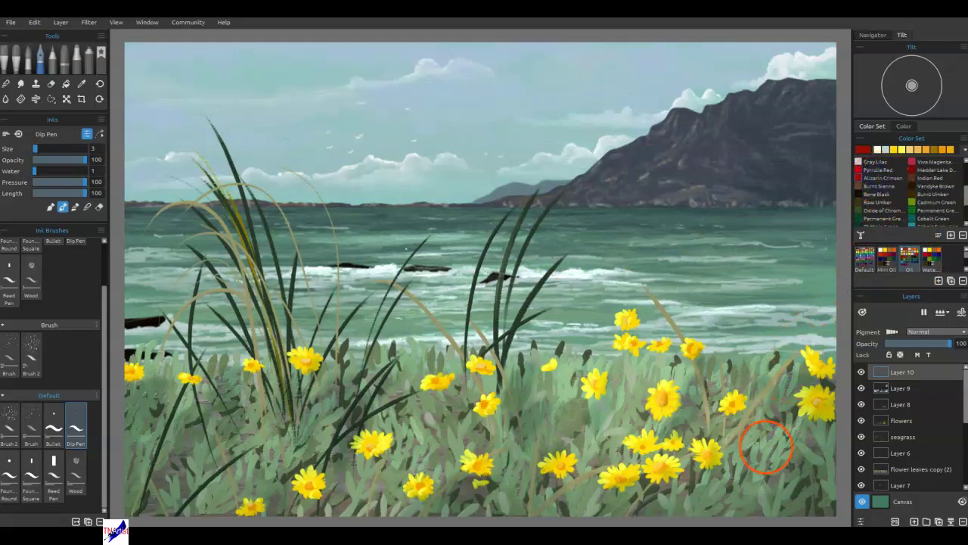
click(27, 59)
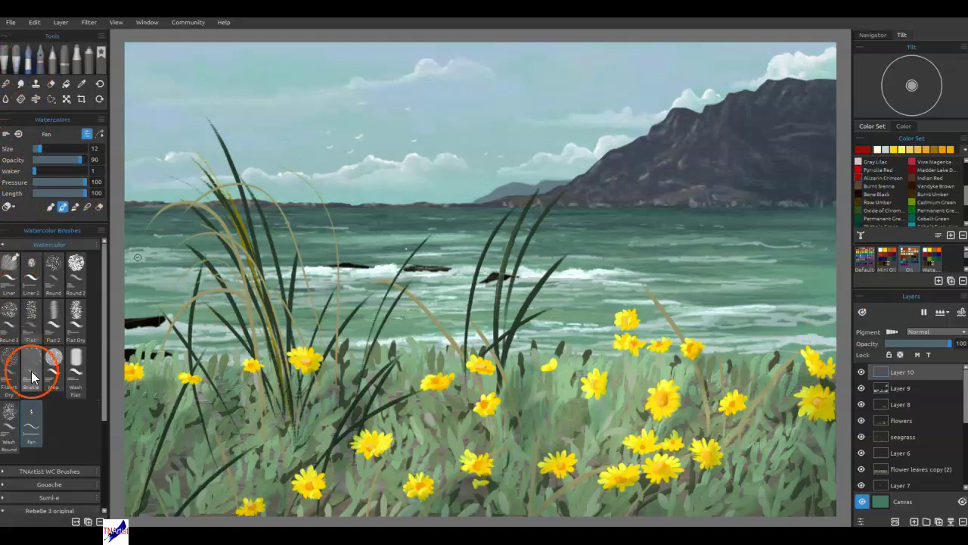
scroll(35, 371, down, 3)
click(35, 371)
scroll(35, 371, down, 1)
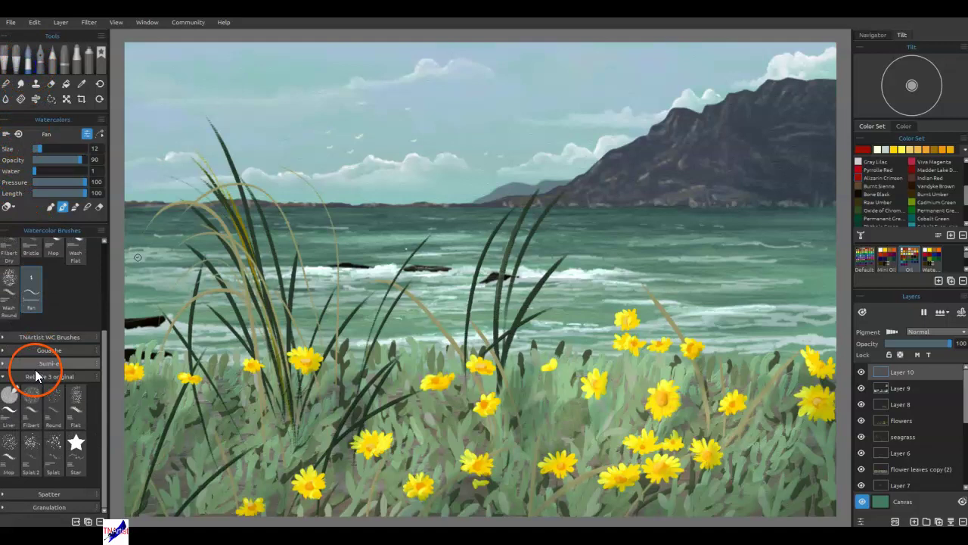
click(36, 493)
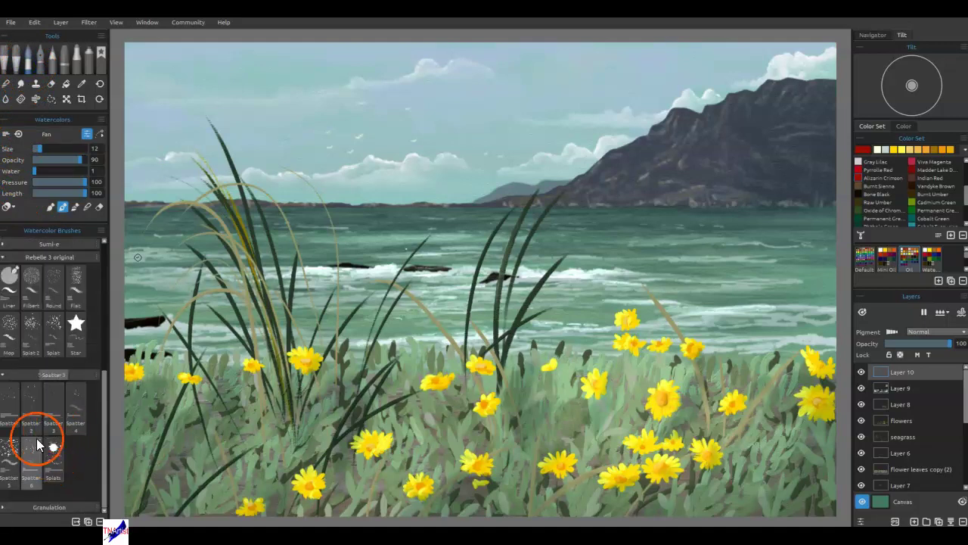
click(47, 405)
click(82, 409)
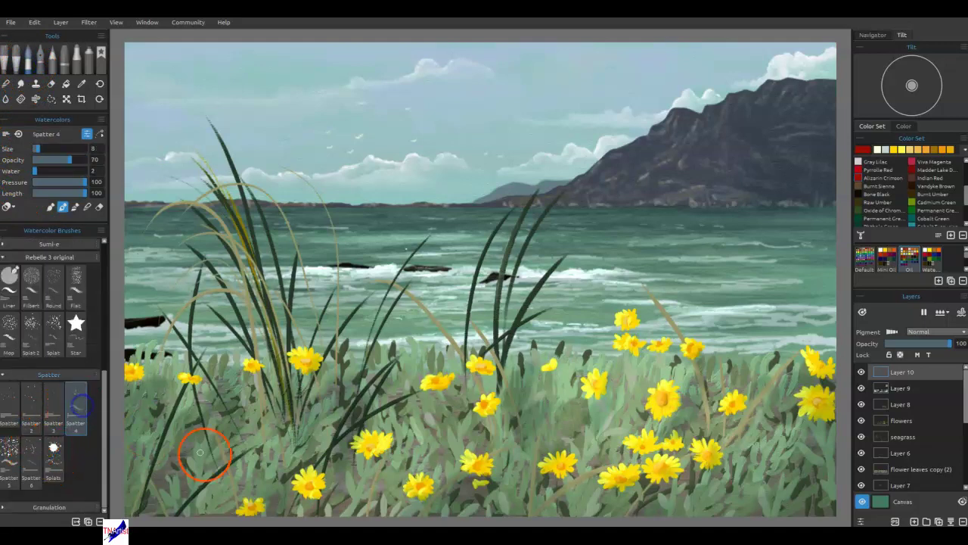
Enlarge the spatter brush to size 35 and spatter red specks over the lower-left and middle of the meadow
key(bracketright)
key(bracketright)
key(bracketright)
key(bracketright)
key(bracketright)
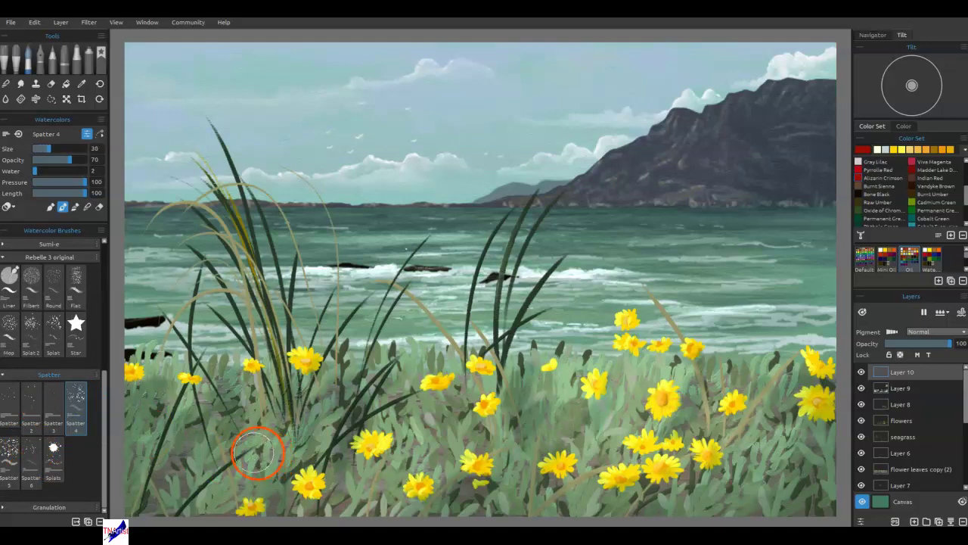
click(180, 469)
click(395, 493)
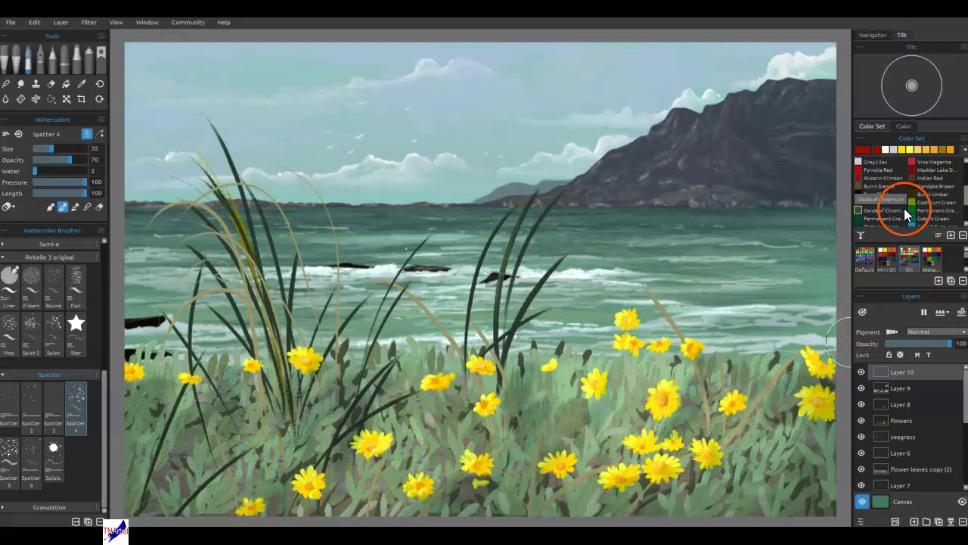
Try spattering Cobalt Turquoise at size 90 over the middle flowers and undo it
scroll(900, 207, down, 3)
click(913, 179)
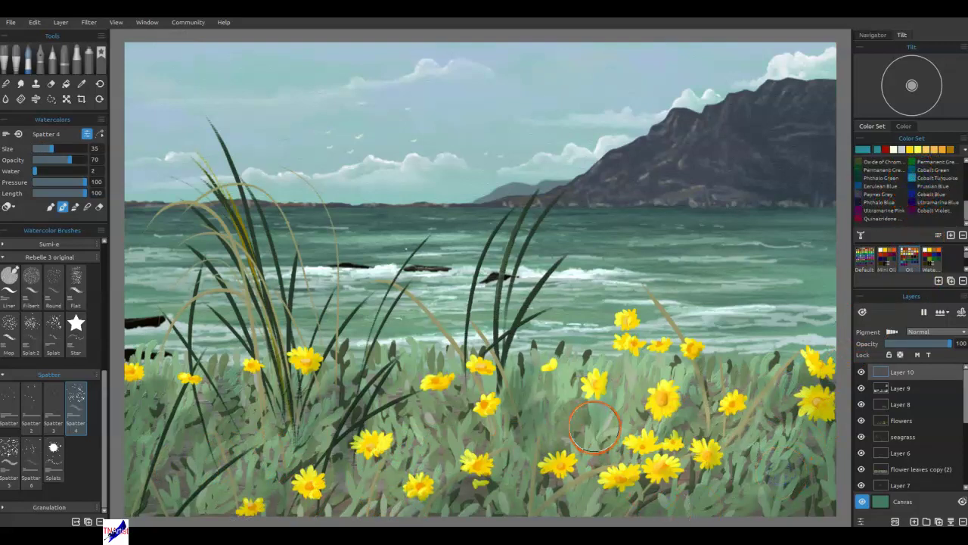
click(81, 148)
click(571, 467)
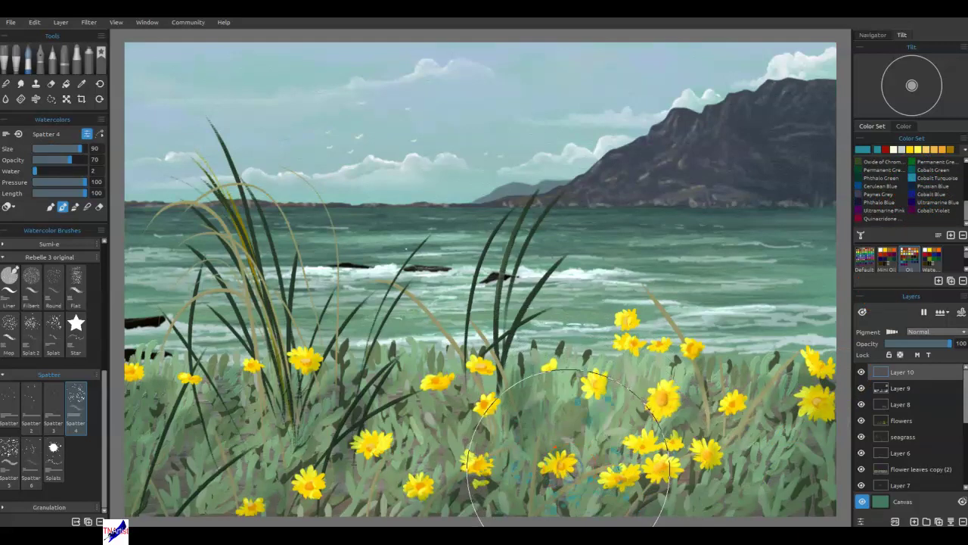
key(ctrl+z)
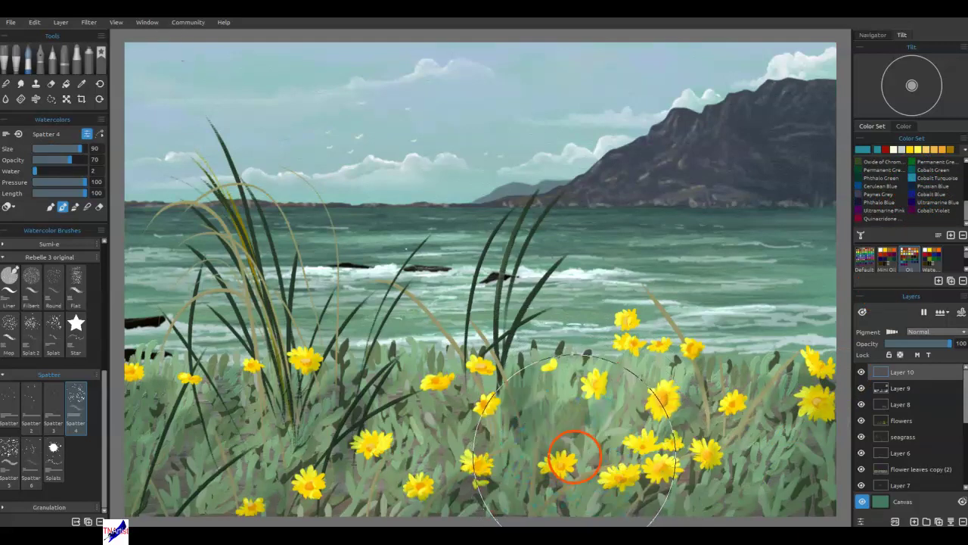
Reduce the spatter brush to size 40 and spatter Cobalt Turquoise over the lower-right leaves, undoing the first attempt
click(54, 148)
click(765, 463)
key(ctrl+z)
drag(764, 483, 762, 475)
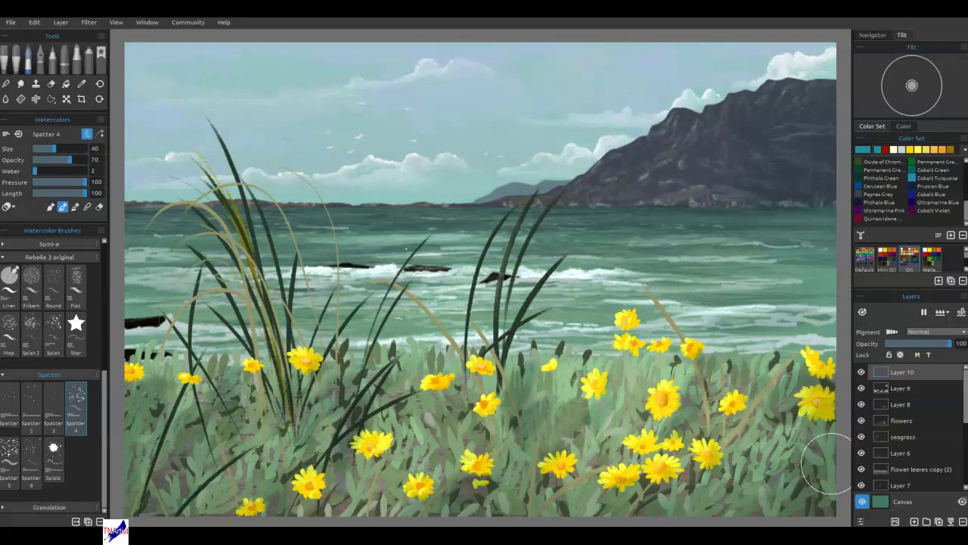
Place a stencil on the painting, try enlarging it over the whole canvas, and undo the latest changes
key(ctrl+v)
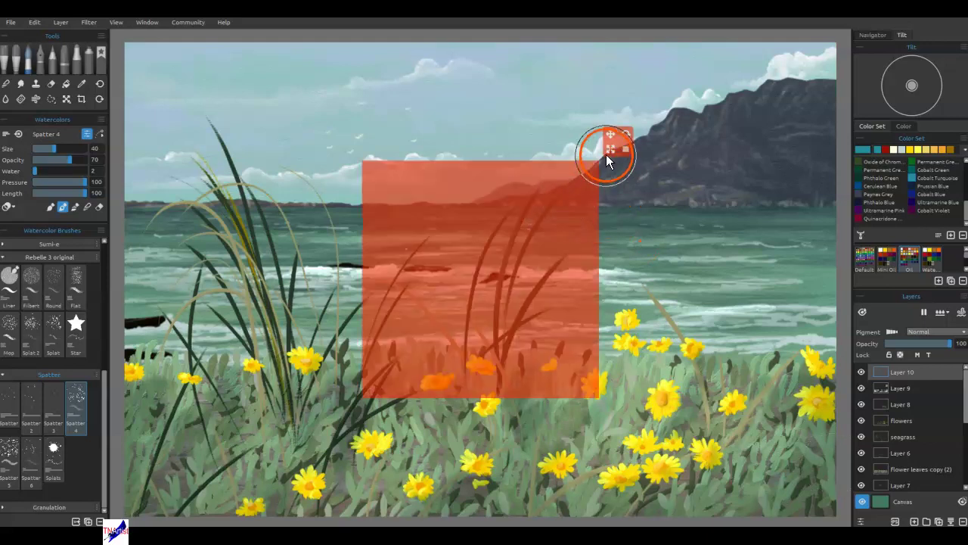
drag(625, 152, 847, 144)
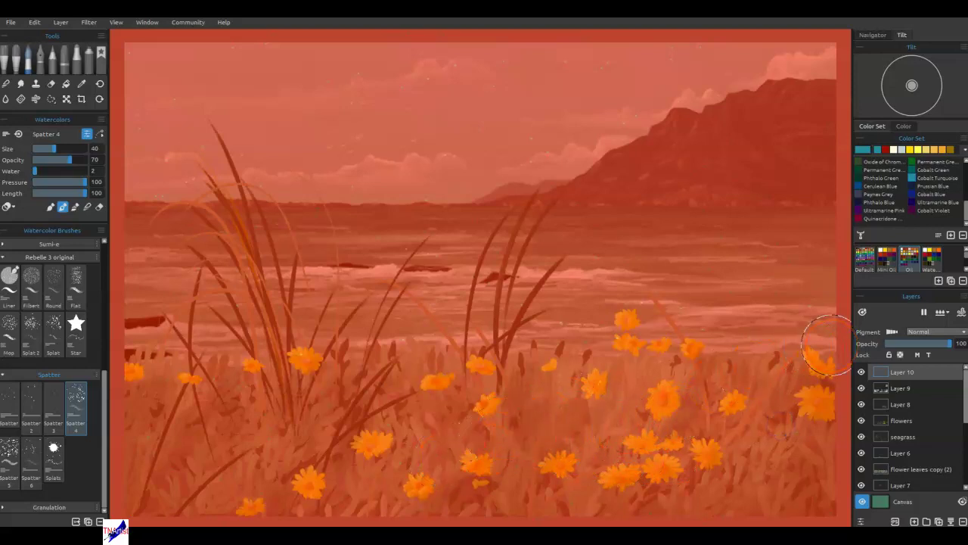
key(ctrl+z)
key(ctrl+z)
key(ctrl+z)
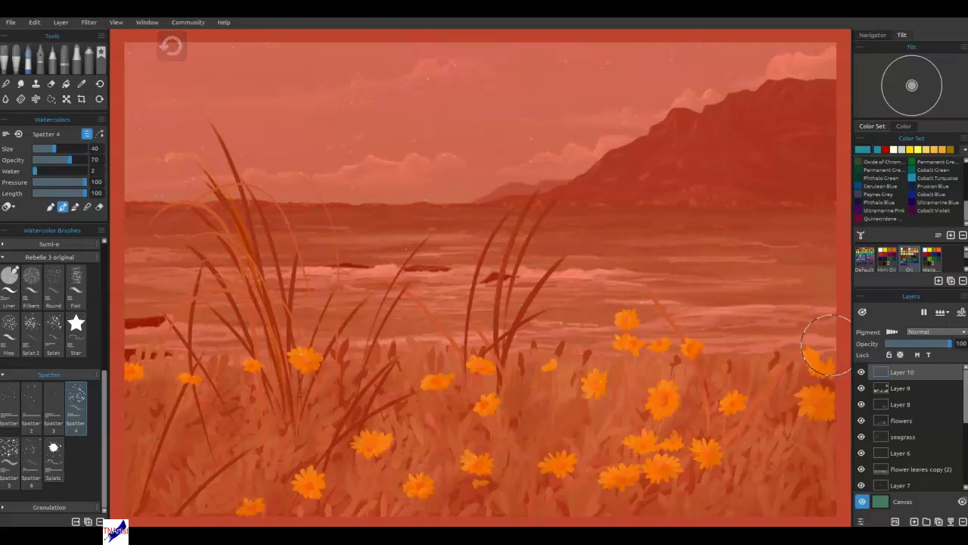
Add a new layer directly above the seagrass layer
click(901, 375)
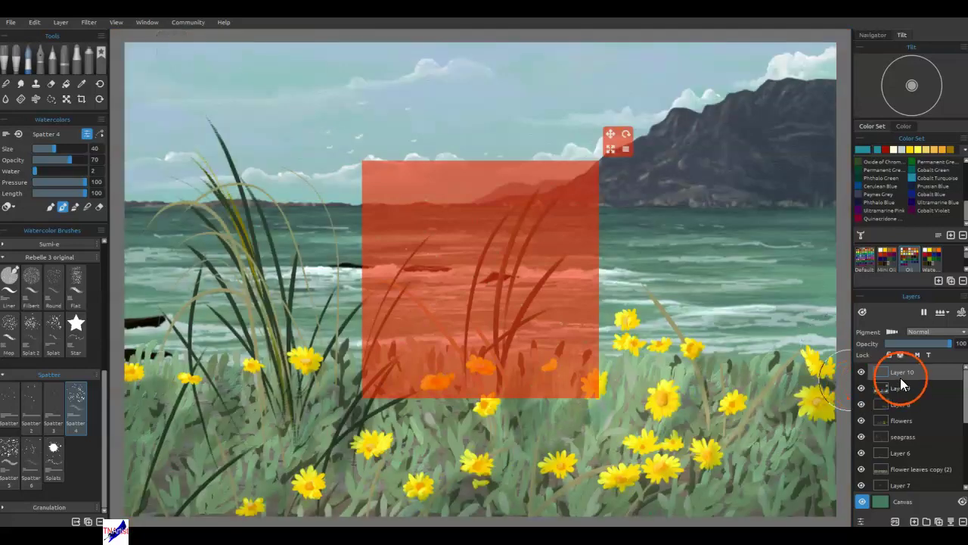
click(899, 433)
click(914, 521)
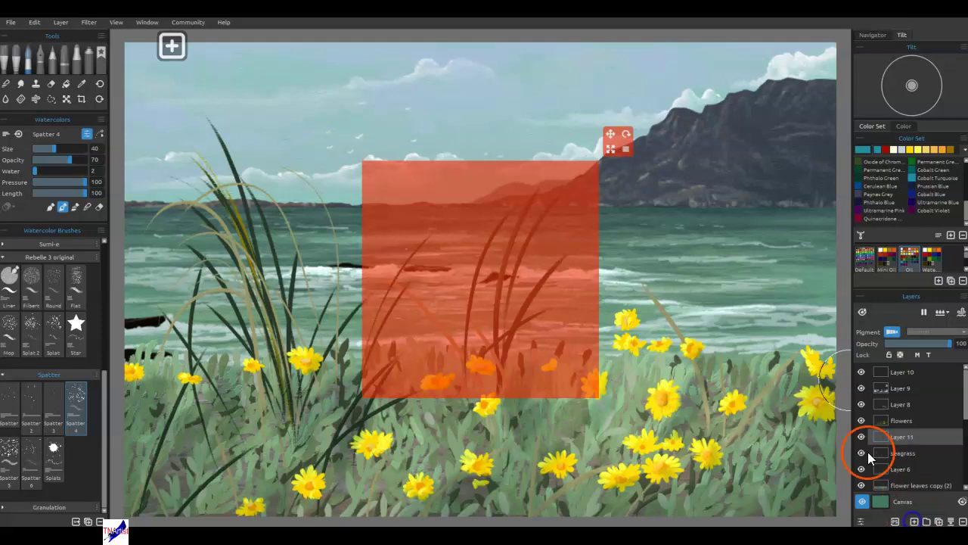
Enlarge the stencil over the whole canvas, spray off-white specks through it onto Layer 11 with the size 16 Spray airbrush, and compare the layer
click(612, 148)
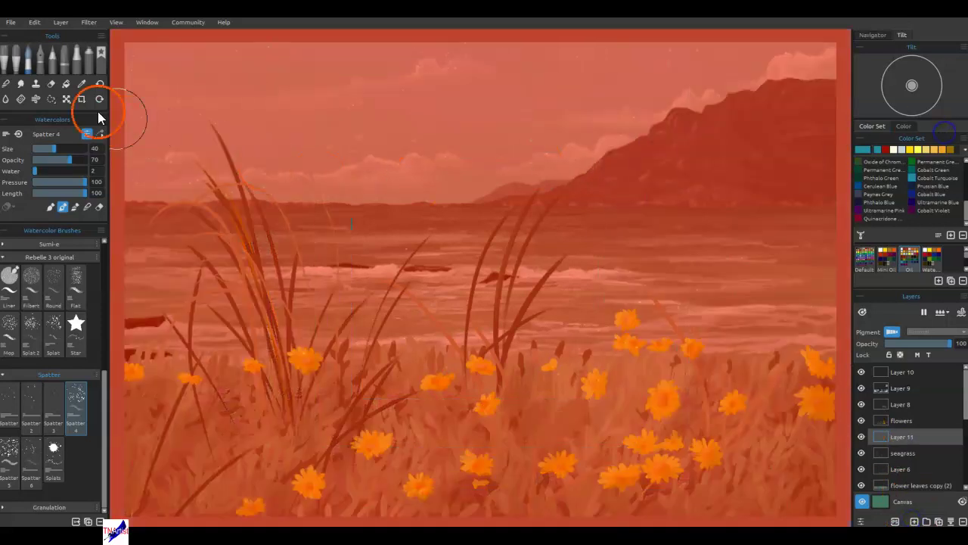
click(77, 61)
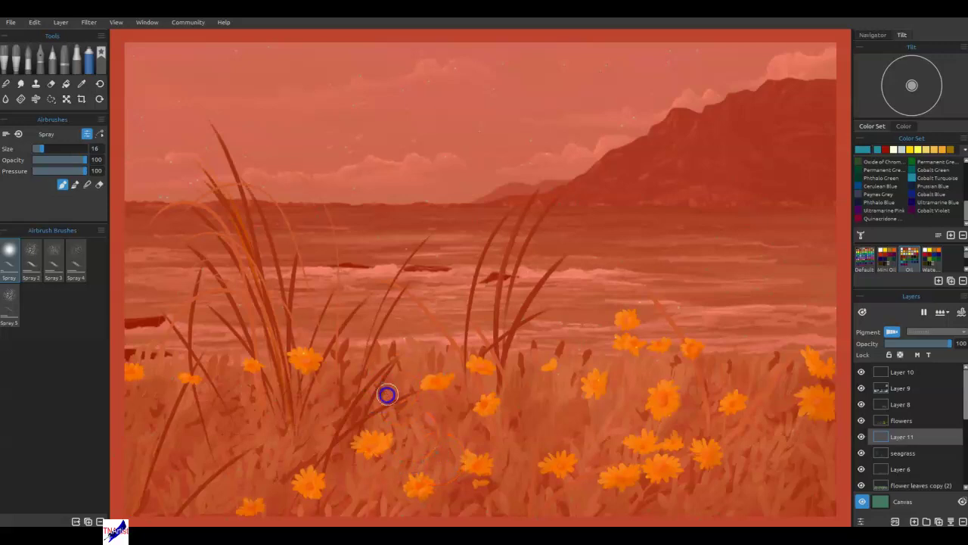
click(893, 151)
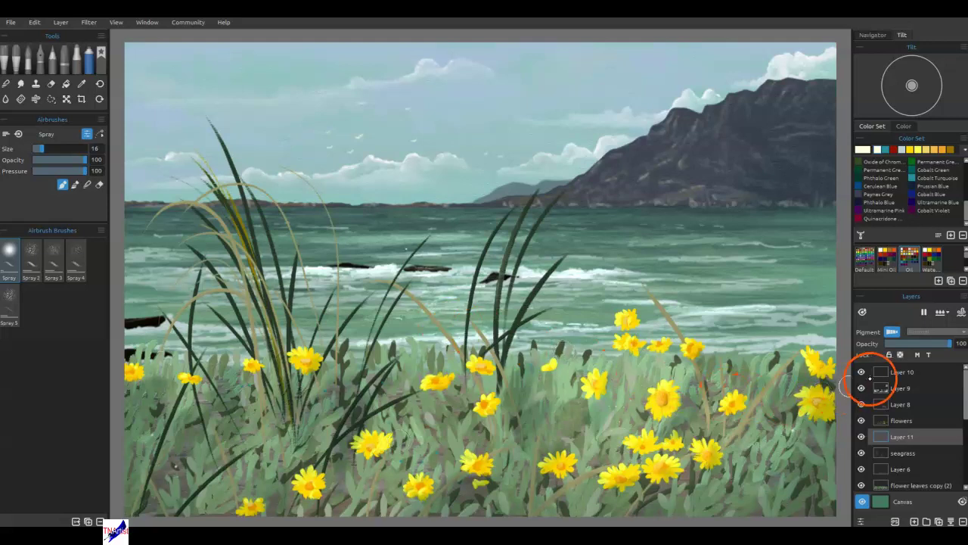
click(861, 436)
click(861, 436)
Erase stray specks over the sea, mountain and sky on Layer 10 with the Round Soft 2 eraser at size 14
click(907, 389)
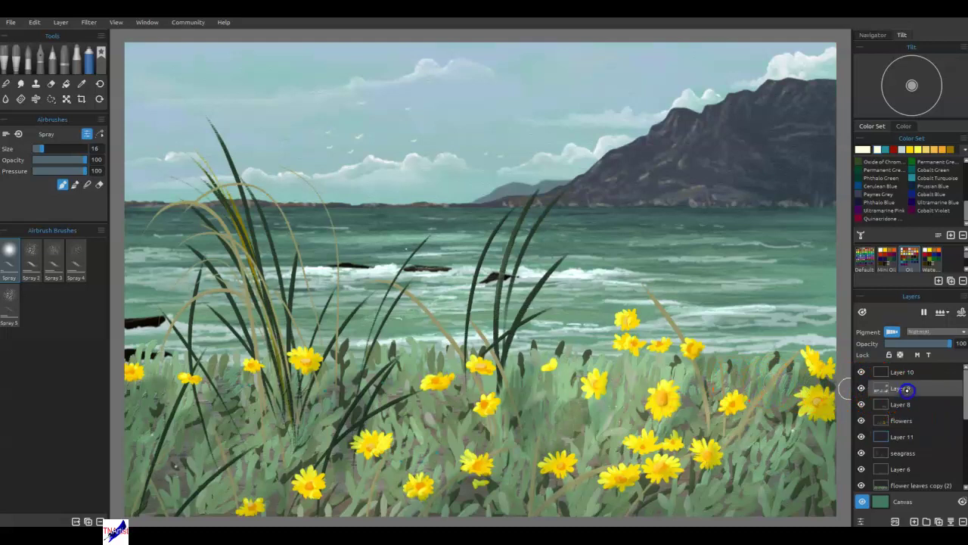
click(902, 372)
key(e)
drag(408, 249, 416, 240)
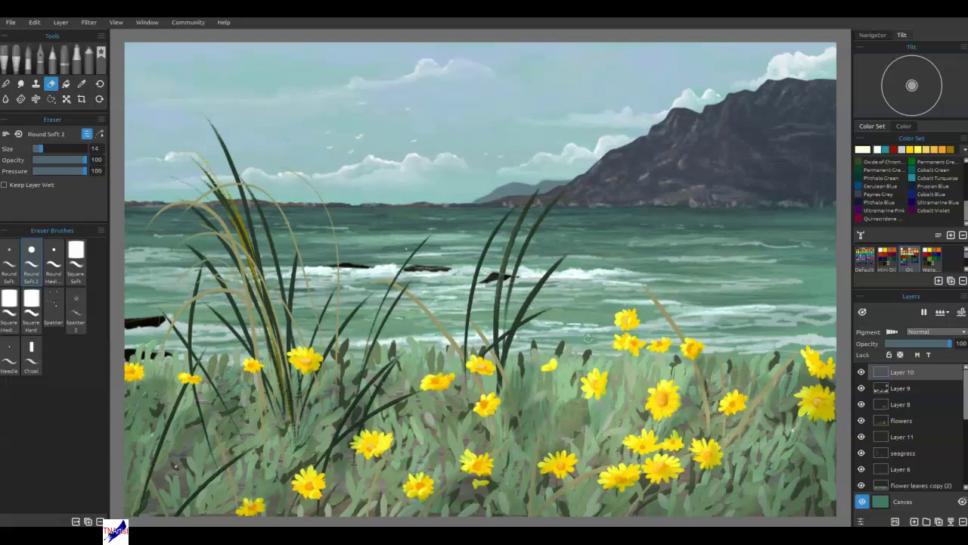
click(625, 158)
click(597, 174)
click(584, 158)
click(582, 199)
click(540, 267)
mouse_move(531, 272)
mouse_down()
mouse_move(653, 292)
mouse_move(633, 251)
mouse_move(646, 214)
mouse_move(636, 192)
mouse_move(705, 184)
mouse_move(681, 173)
mouse_move(697, 182)
mouse_move(676, 147)
mouse_move(596, 178)
mouse_move(470, 197)
mouse_move(496, 186)
mouse_move(464, 208)
mouse_move(493, 182)
mouse_up()
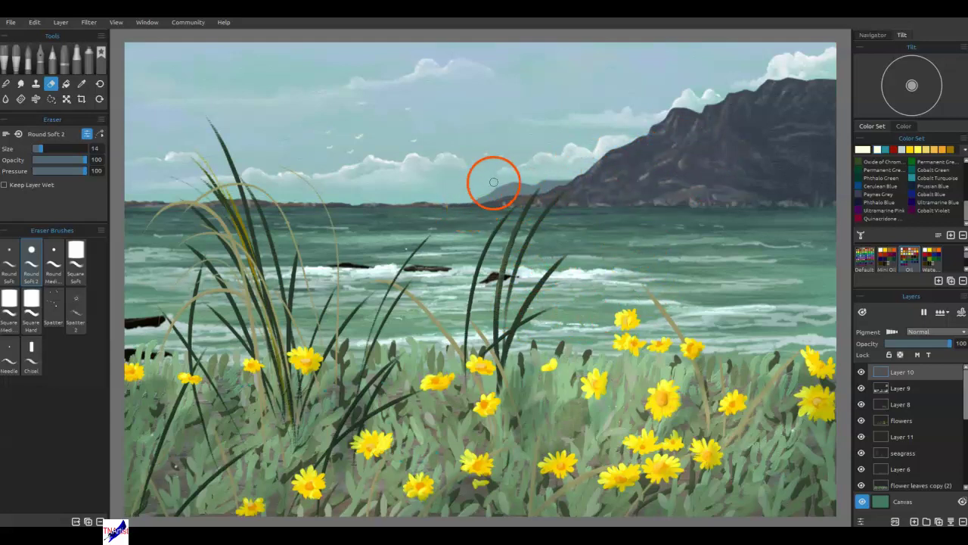
Review the Sea Foam, Wet Snow and Fluffy Cloud brushes among the favorite brushes
click(94, 67)
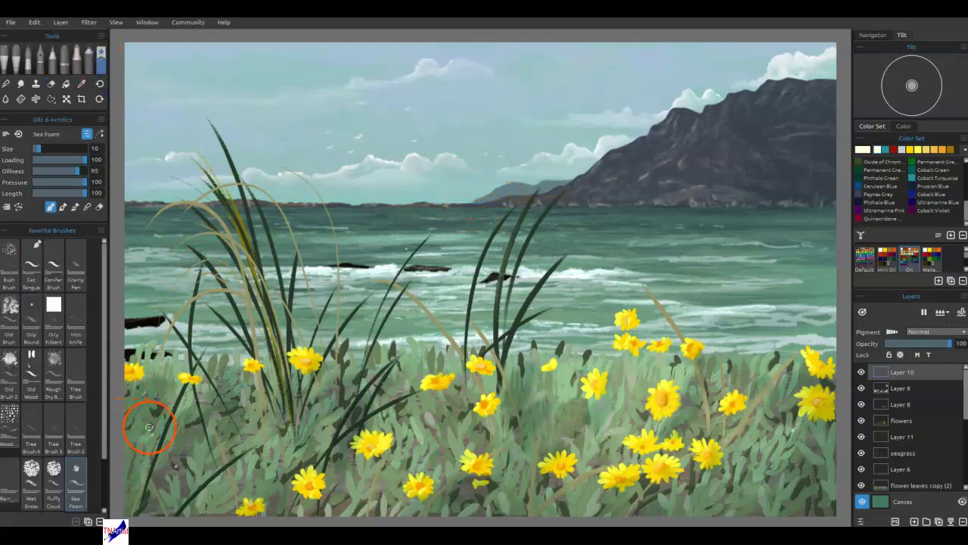
click(78, 488)
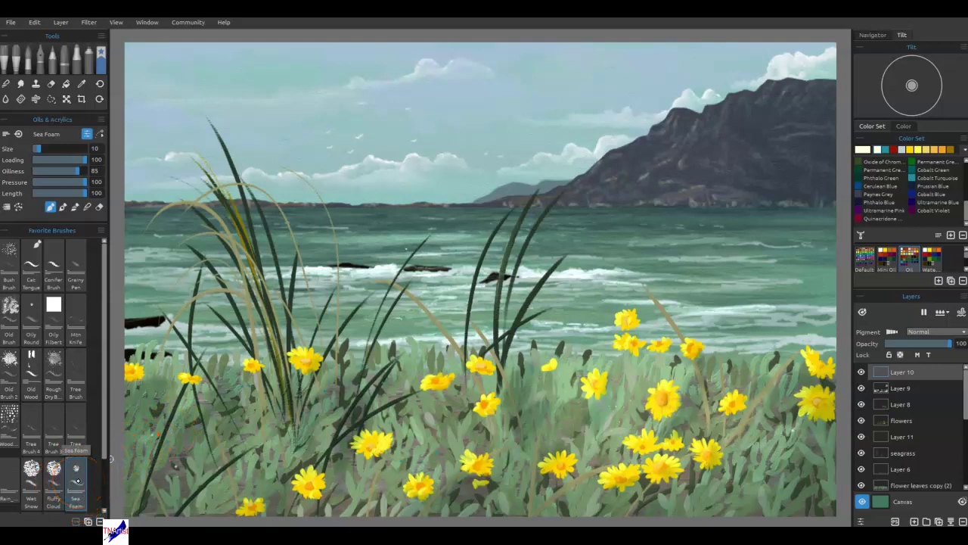
click(38, 492)
click(599, 119)
click(51, 488)
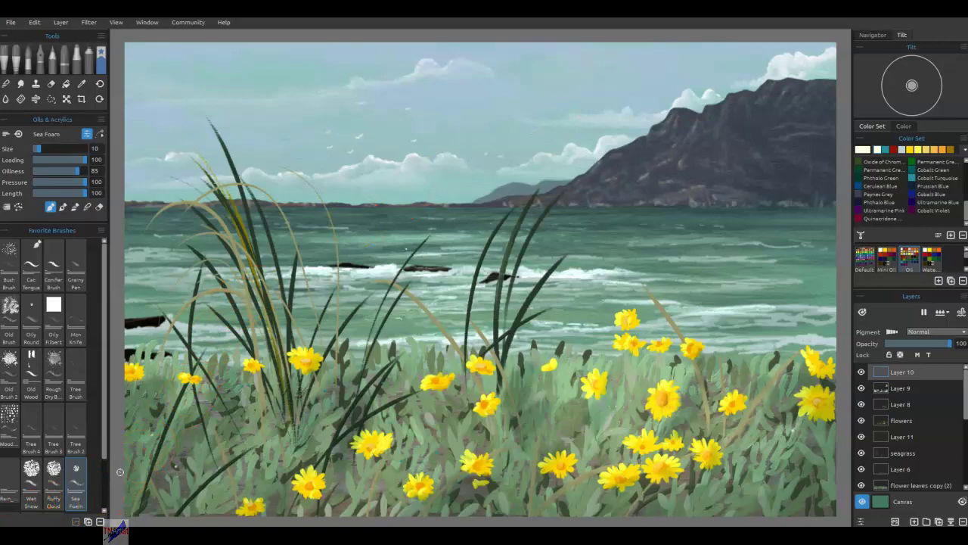